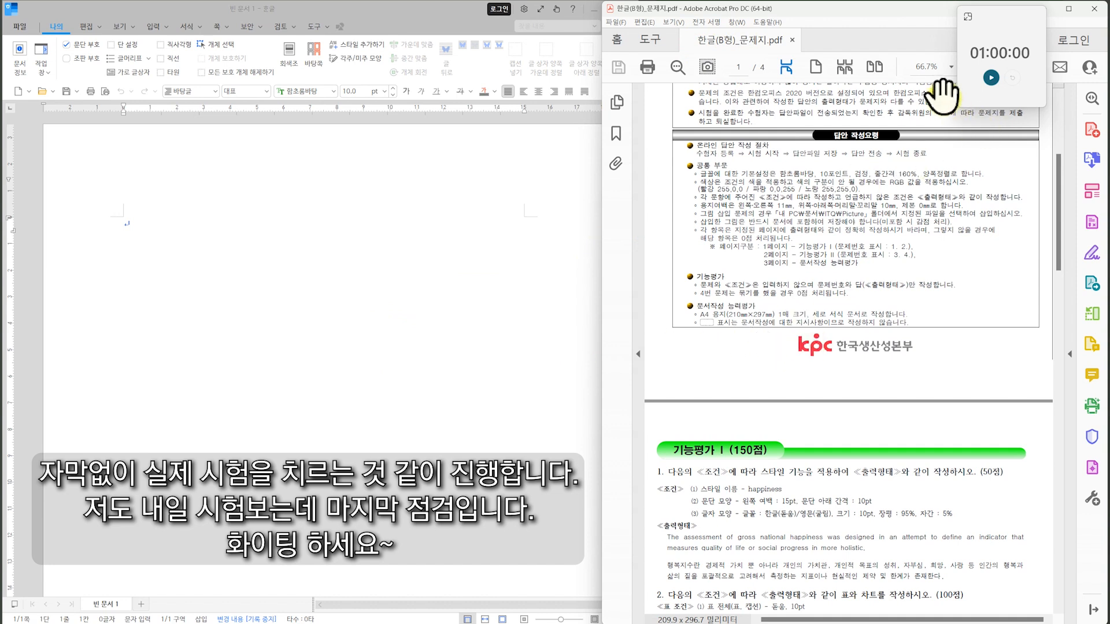
Start the one-hour countdown timer and review the answer-writing instructions in the exam PDF.
left_click_drag(870, 264, 871, 334)
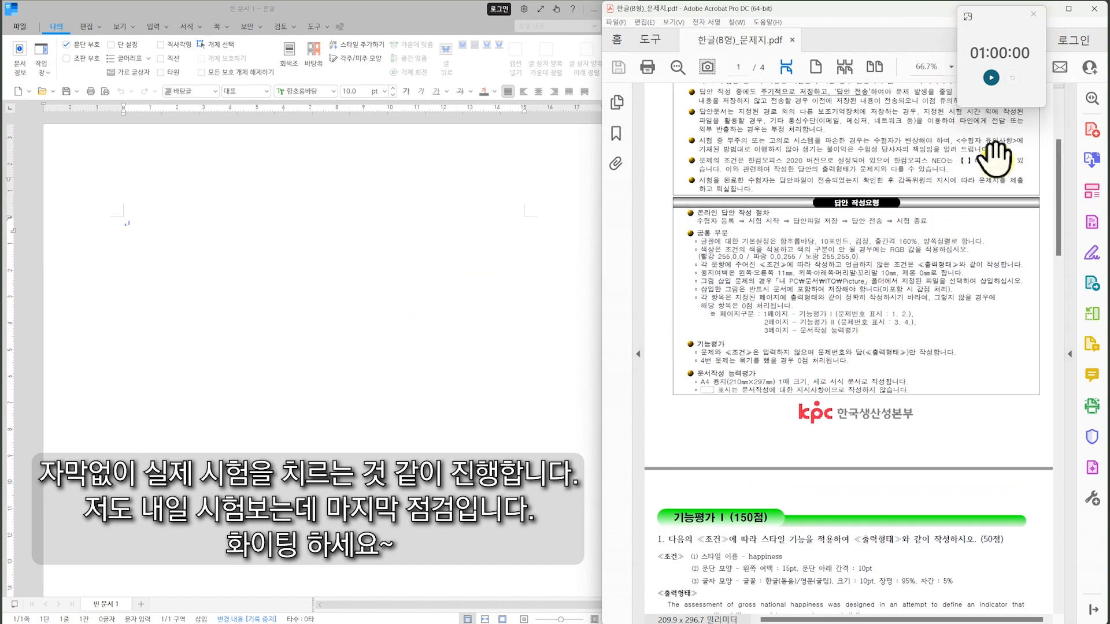
left_click(990, 78)
scroll(892, 327, "up", 4)
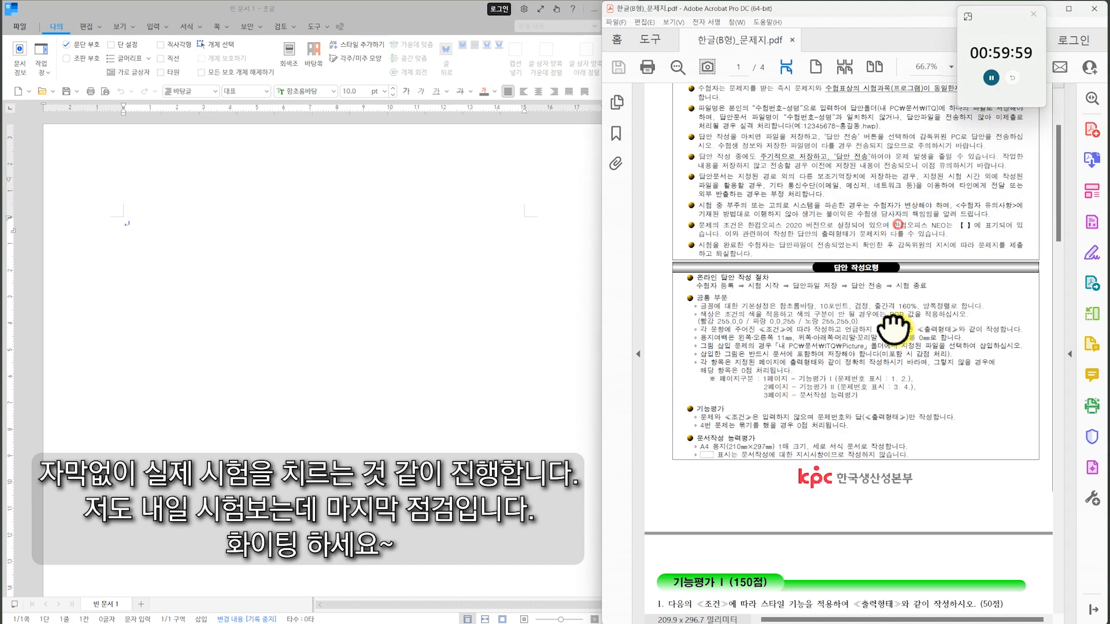
scroll(825, 376, "down", 3)
Save the blank document as an HWP file in the ITQ folder, named with the examinee number, a hyphen and the examinee's name.
left_click(218, 277)
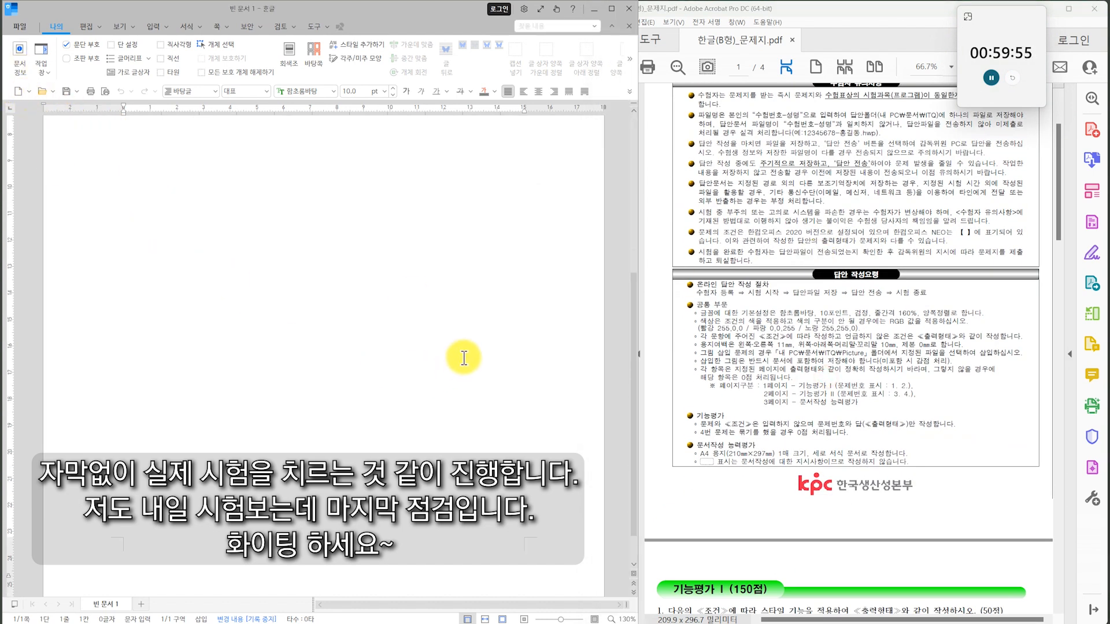
left_click(328, 356)
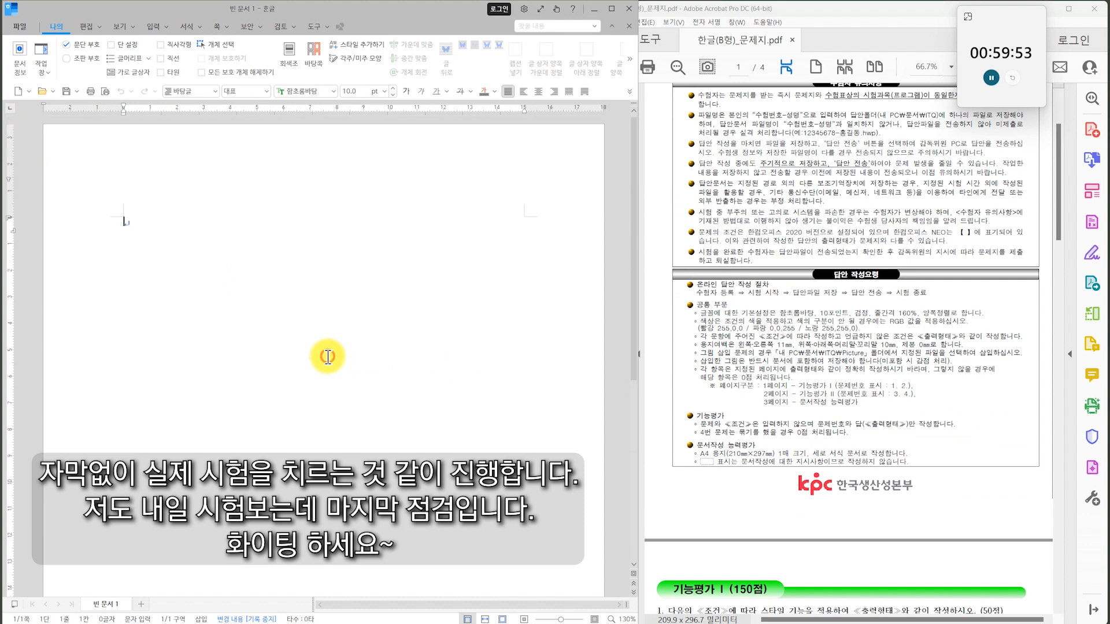
key("alt+s")
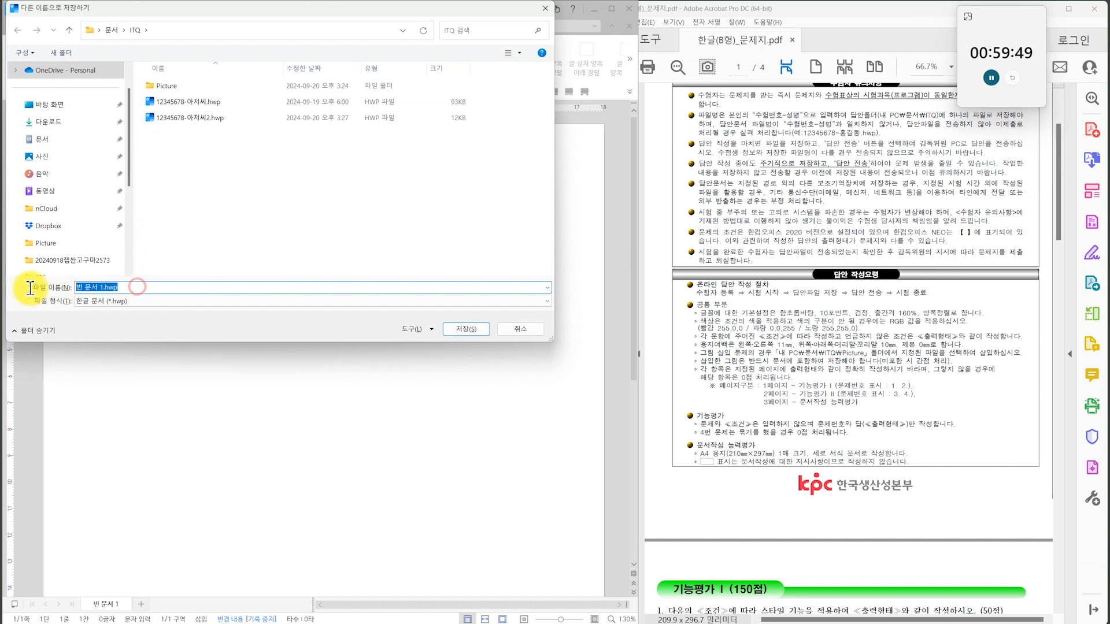
type("12345678-")
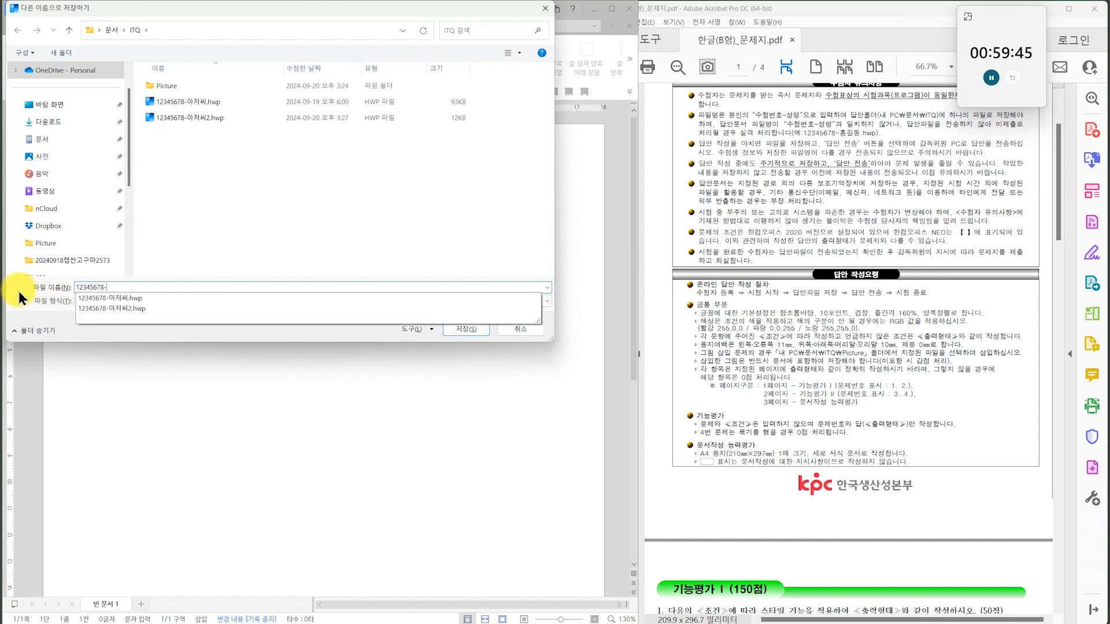
type("홍길동")
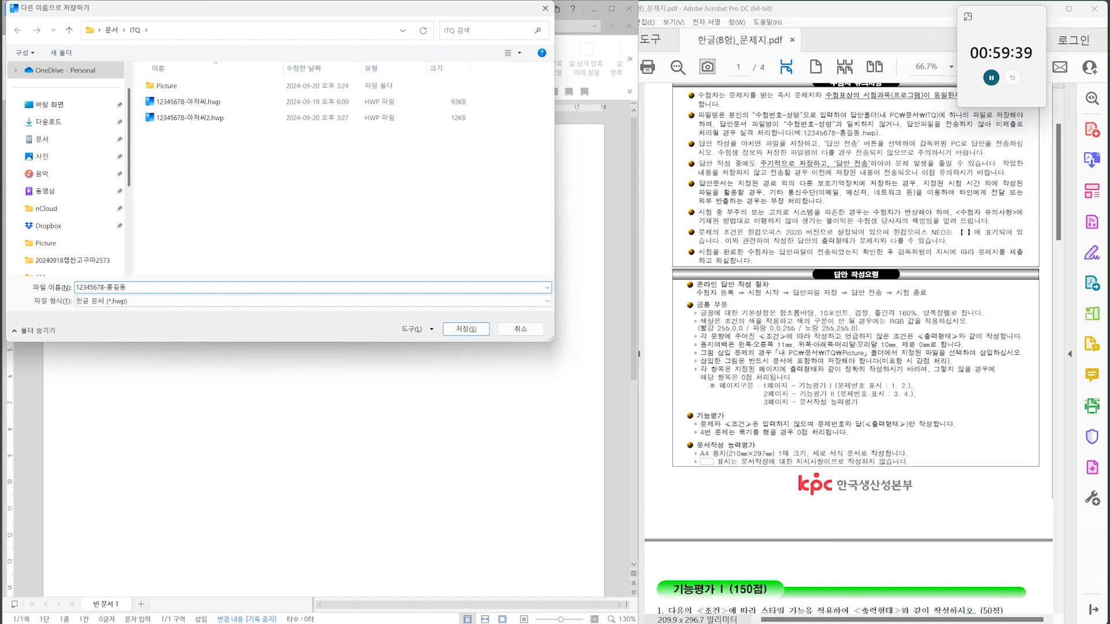
key("Return")
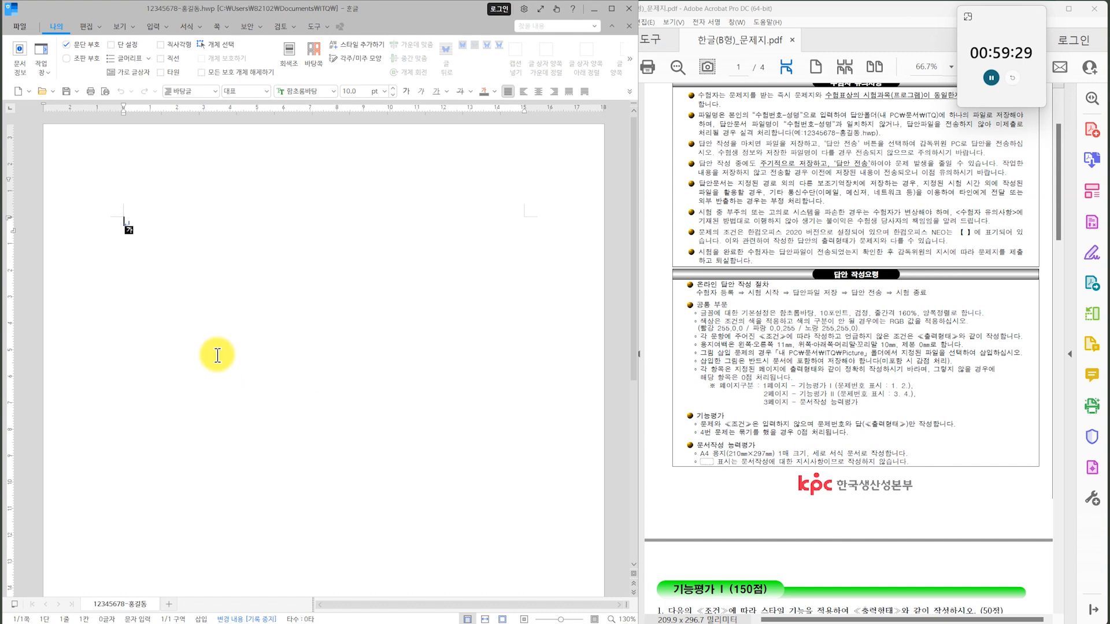
Set the page margins to 11 mm left and right, and 10 mm for top, bottom, header and footer.
key("F7")
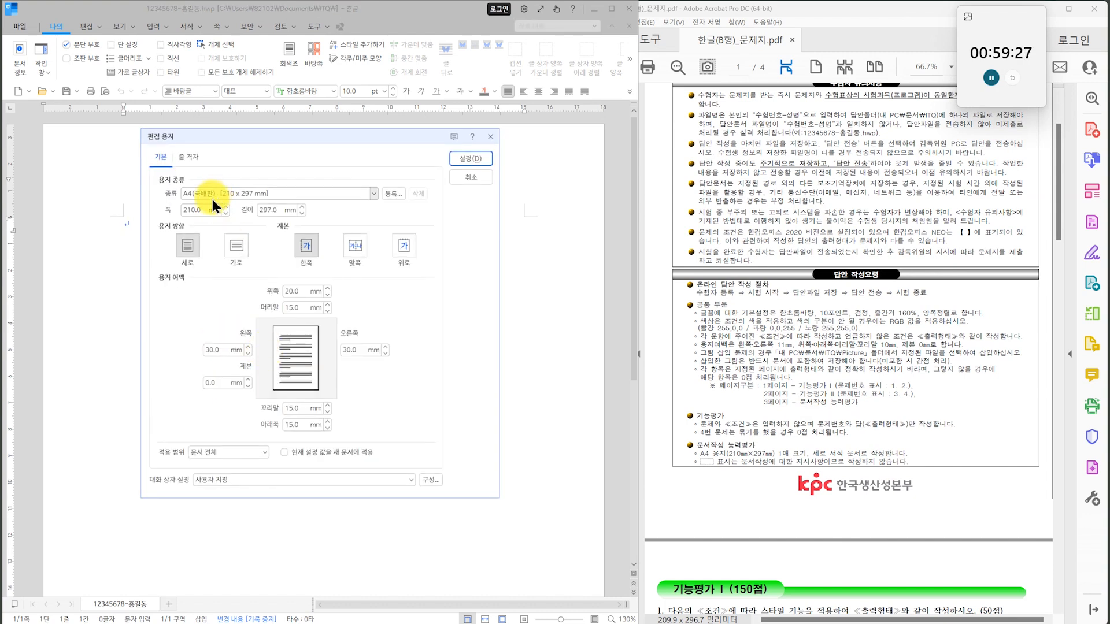
double_click(292, 291)
type("10")
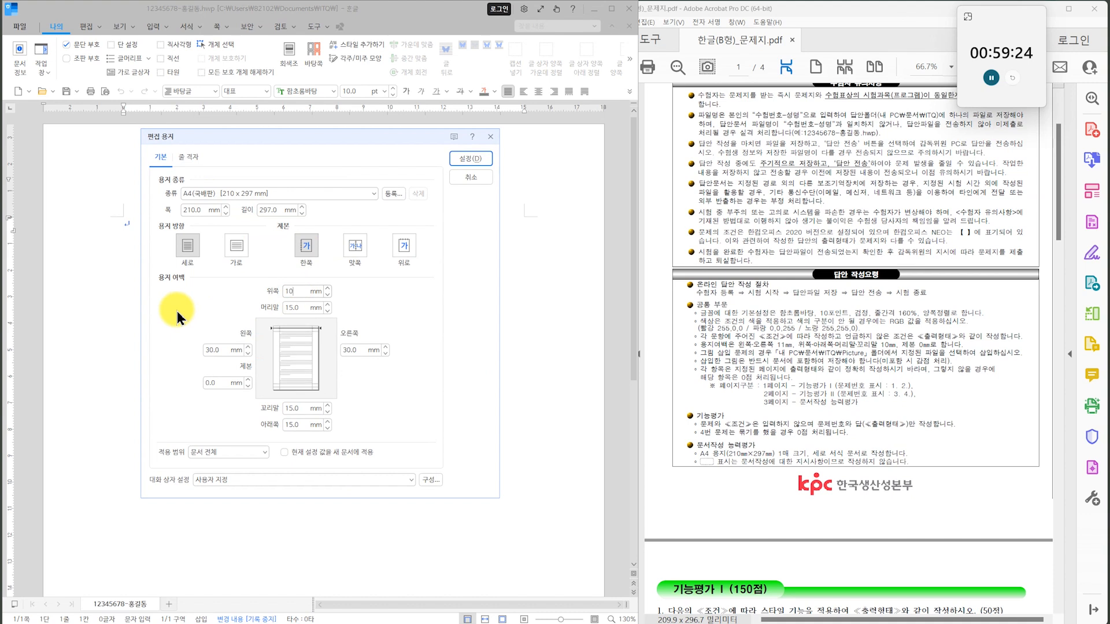
key("Tab")
type("10")
key("Tab")
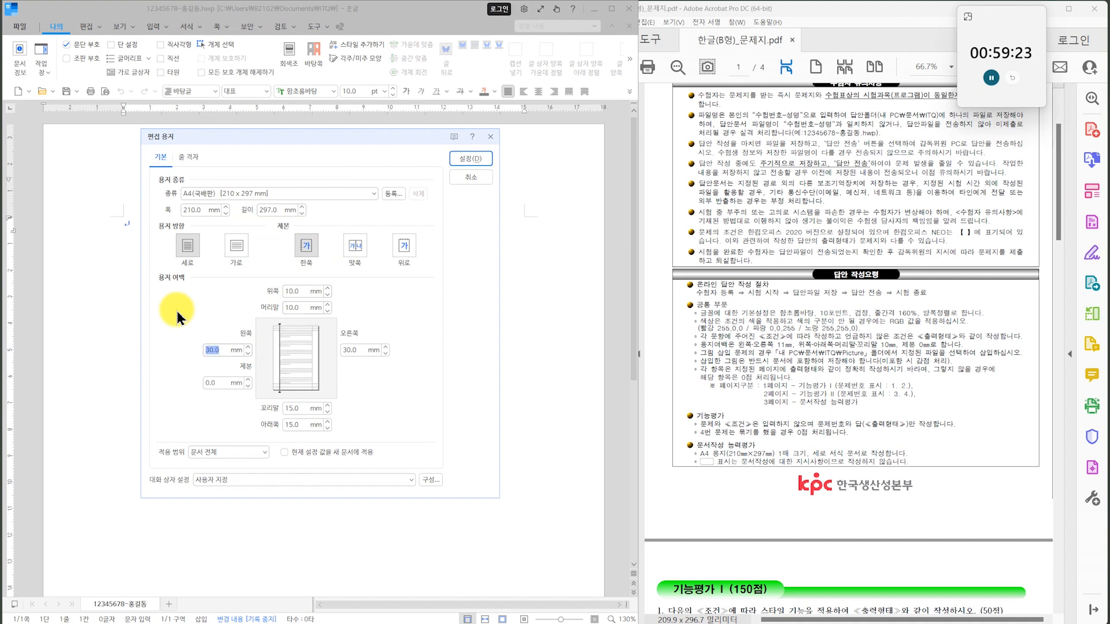
type("11")
key("Tab")
key("Tab")
type("11")
key("Tab")
type("10")
key("Tab")
type("10")
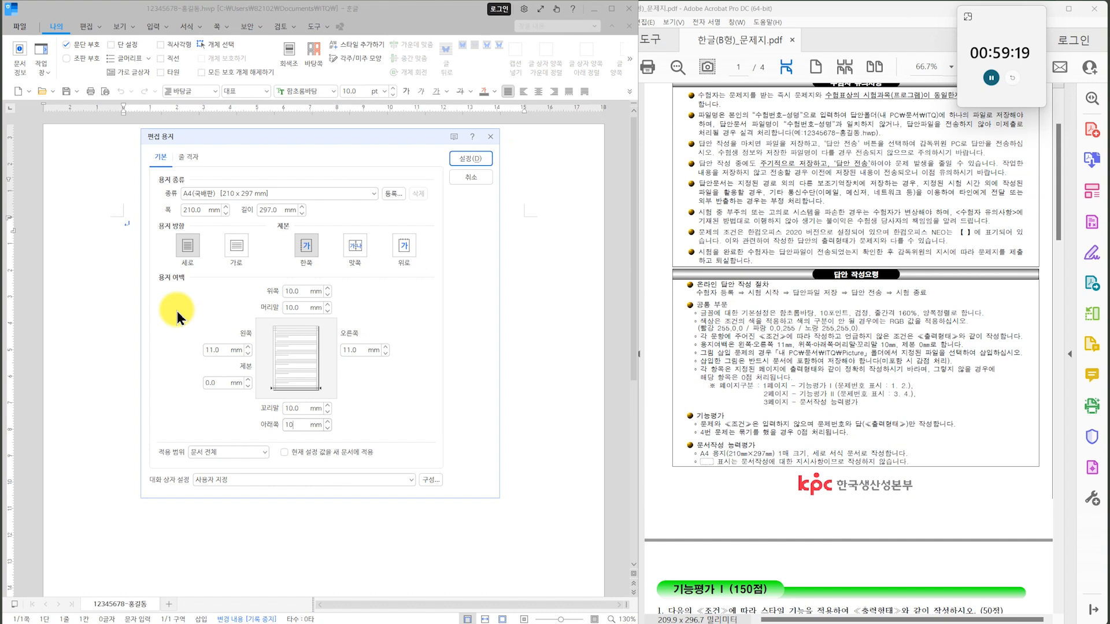
key("Tab")
left_click(460, 159)
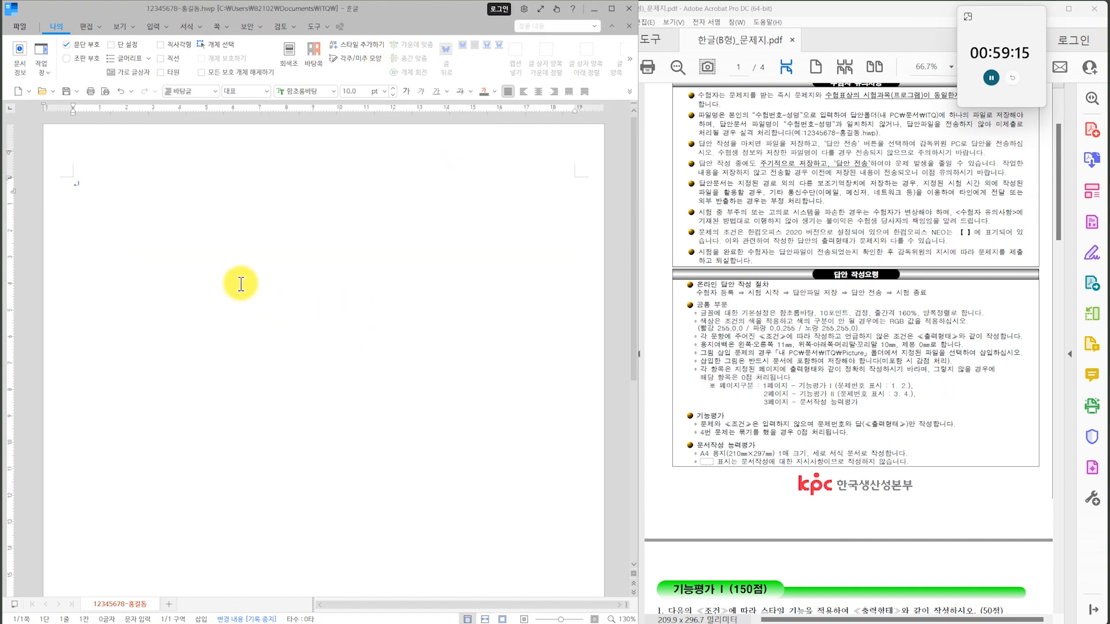
Lay out numbers 1. and 2. on page one and 3. and 4. on page two with blank lines, using section breaks to create three pages.
type("1.")
key("alt+shift+Return")
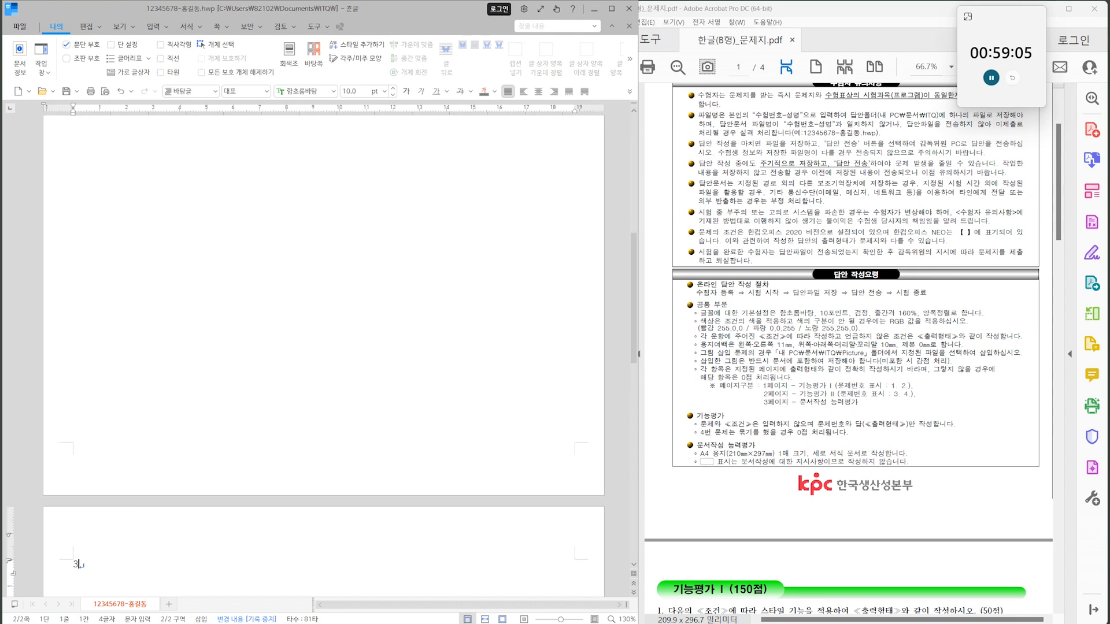
key("Return")
key("Return")
key("Return")
key("Return")
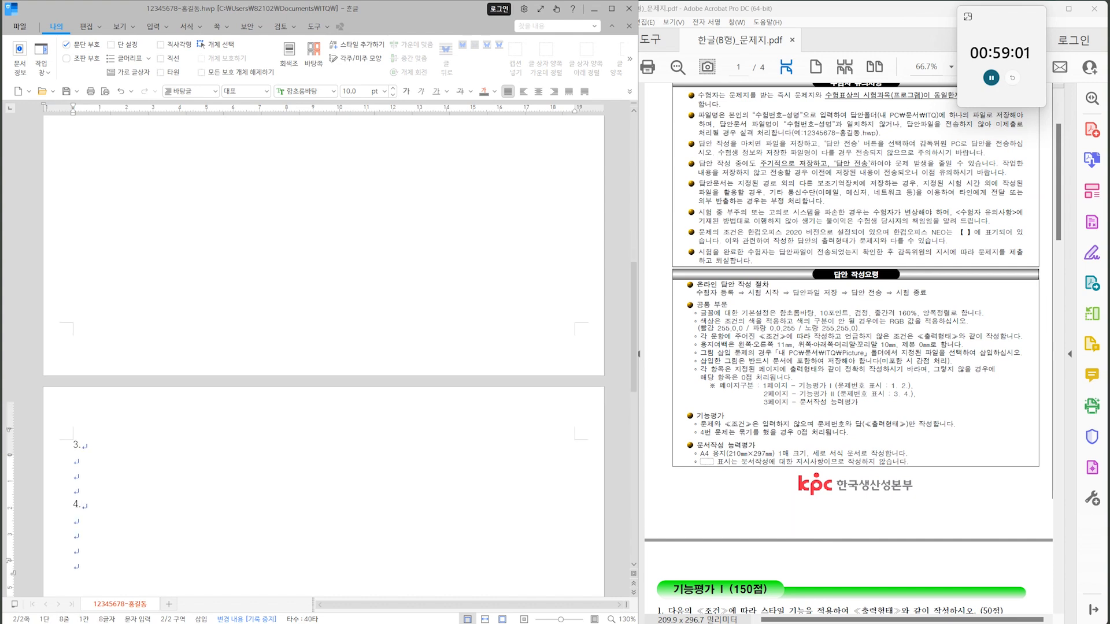
key("alt+shift+Return")
scroll(218, 265, "down", 5)
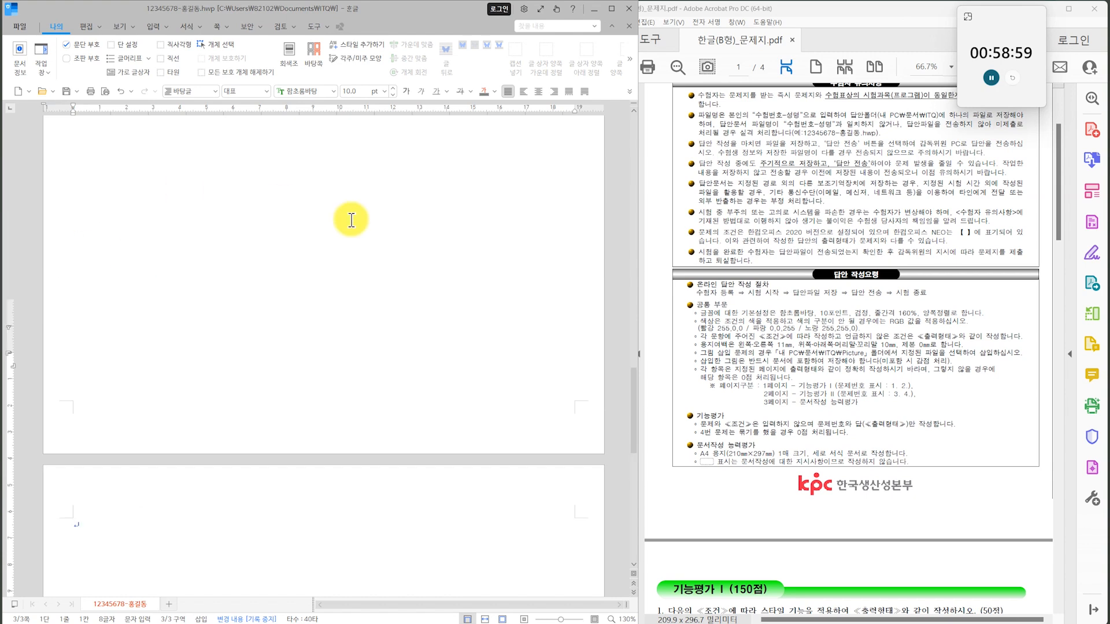
scroll(356, 280, "up", 15)
left_click(241, 211)
Copy question 1's English paragraph from the exam PDF beneath "1.", from "The assessment of gross national happiness" to "in more holistic.".
left_click(823, 390)
scroll(838, 324, "down", 6)
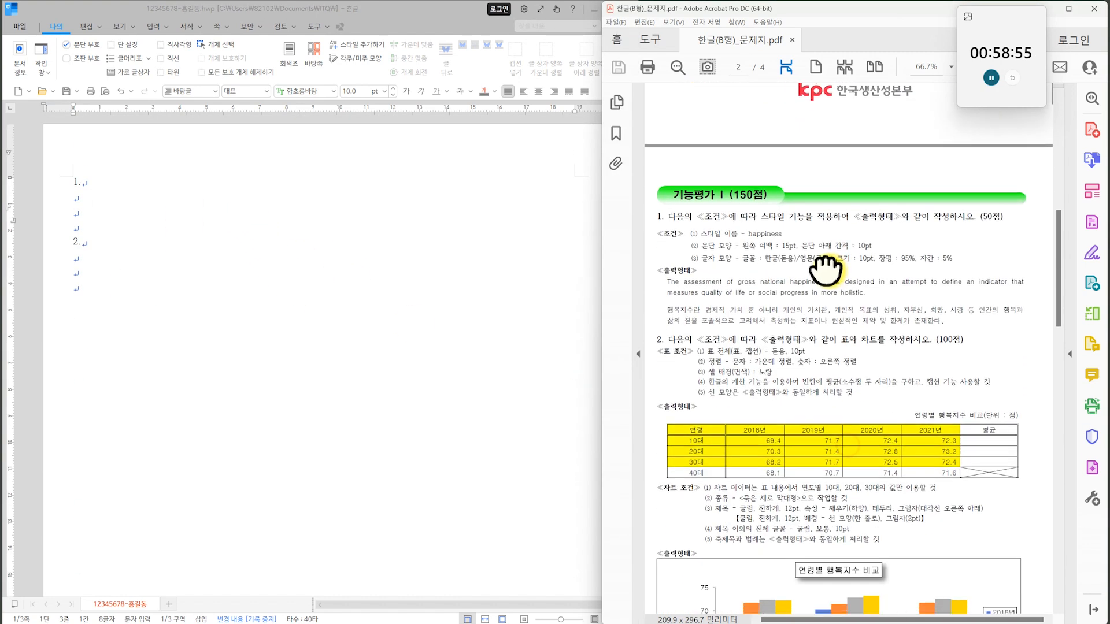
scroll(858, 365, "down", 2)
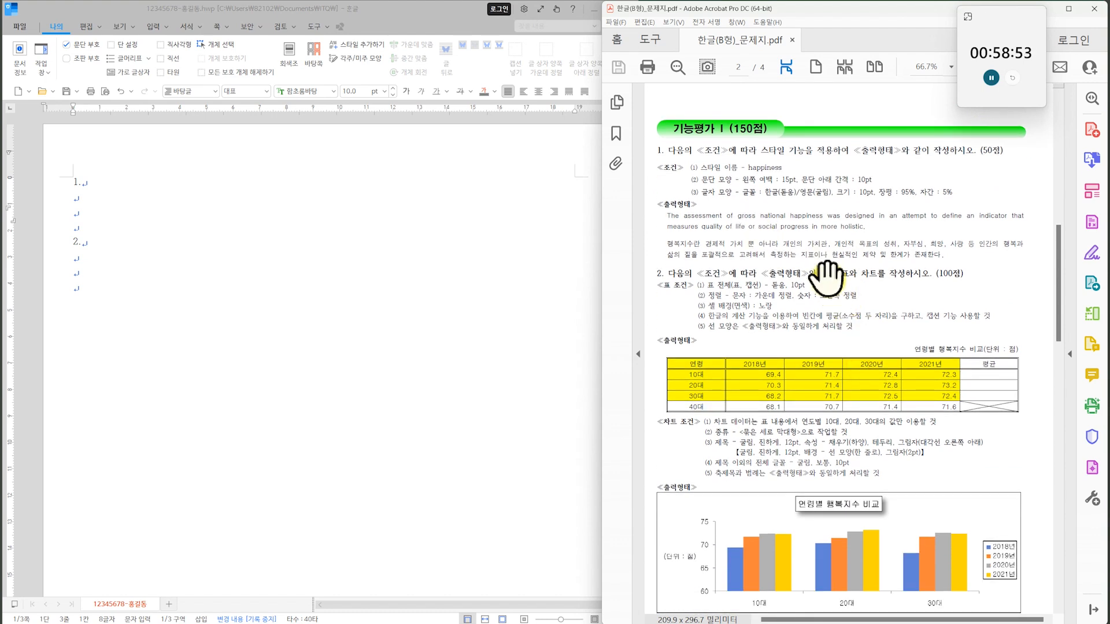
left_click(116, 198)
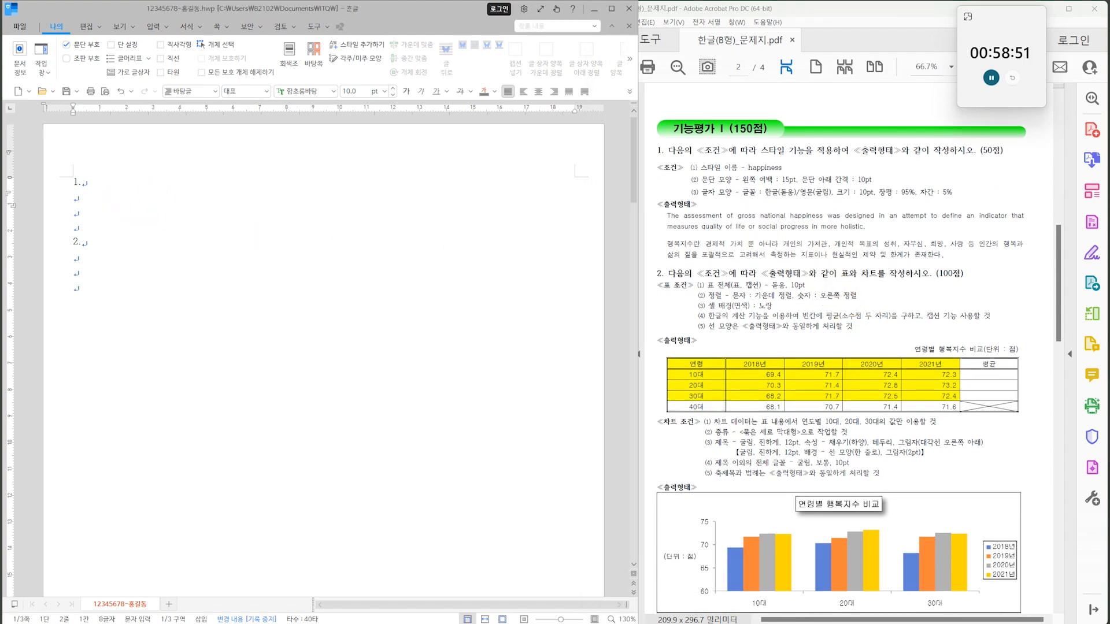
type("the")
key("BackSpace")
key("BackSpace")
type("he")
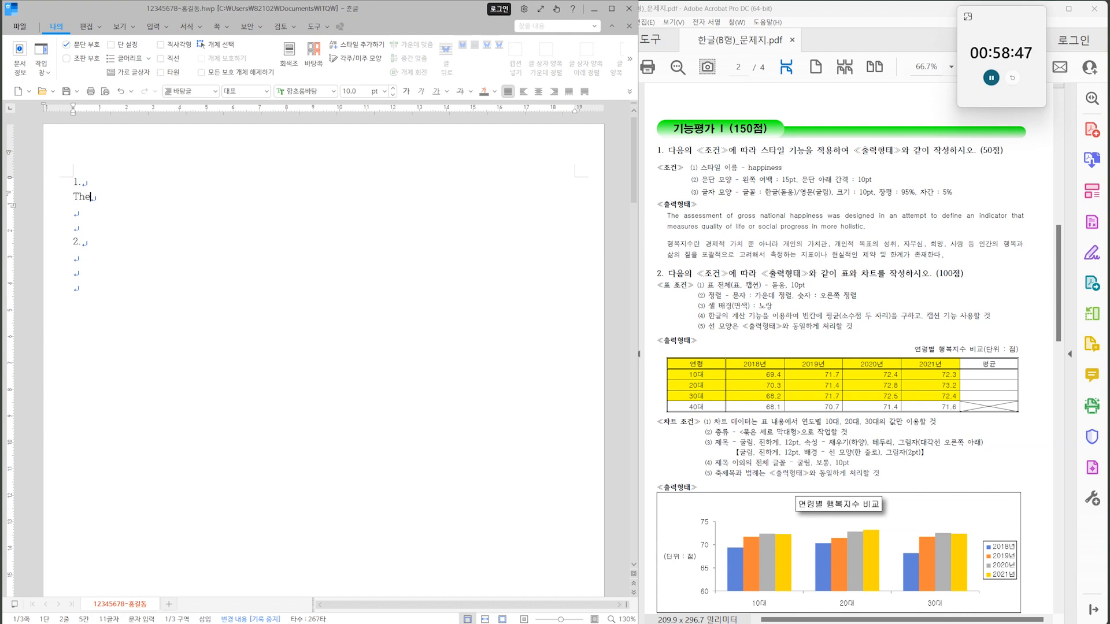
type(" asses")
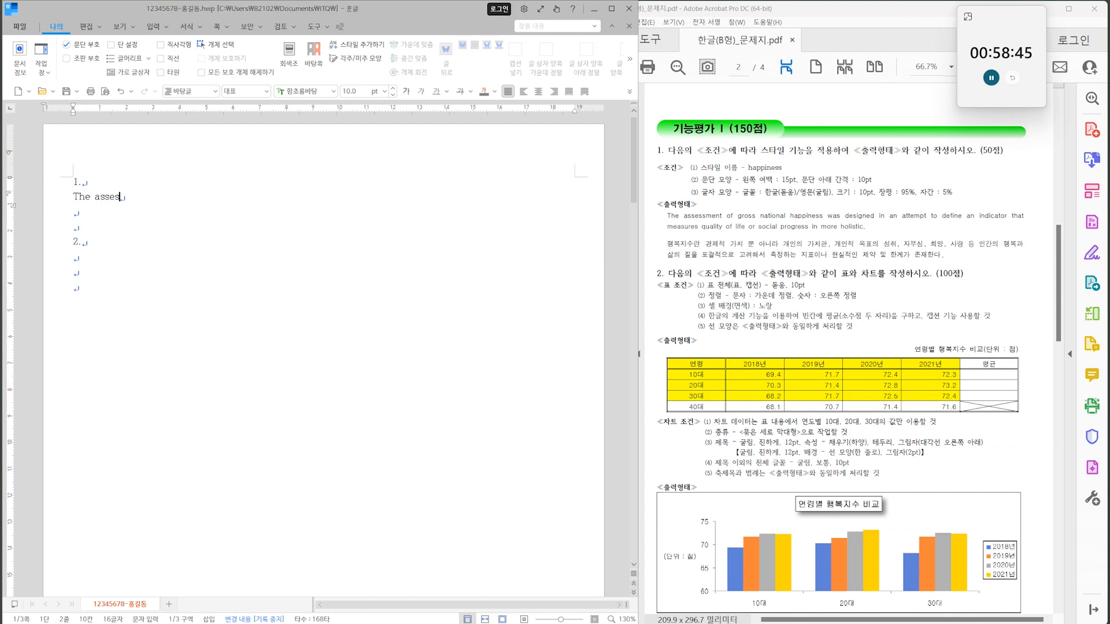
type("sment of gross national happiness was designed in an attempt to define an indicator that measures q")
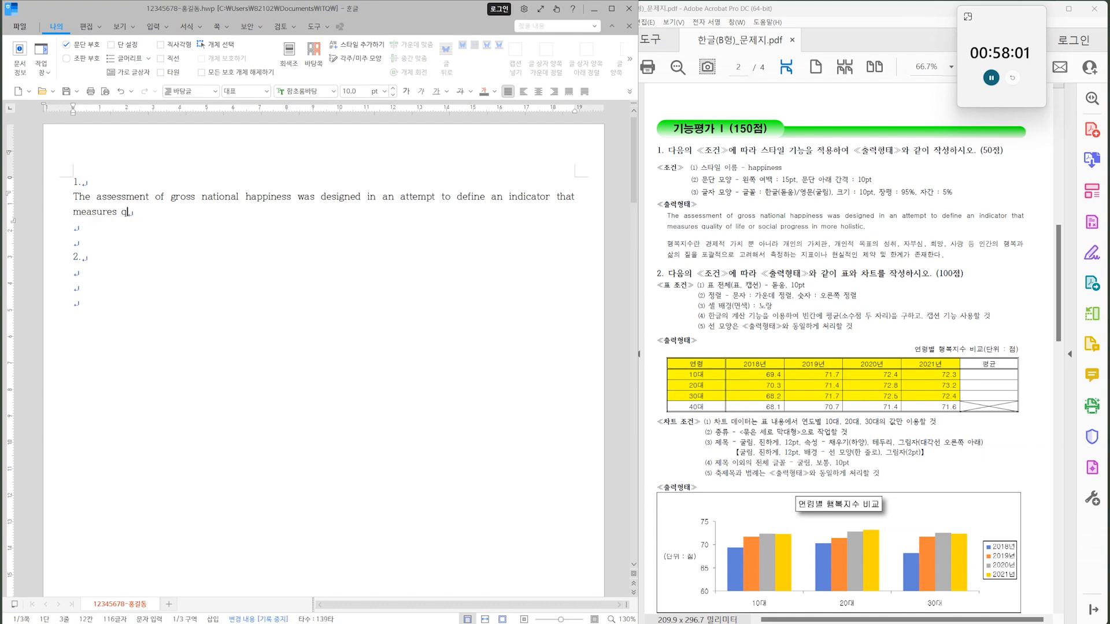
type("uality of life or social progress in more holistic.")
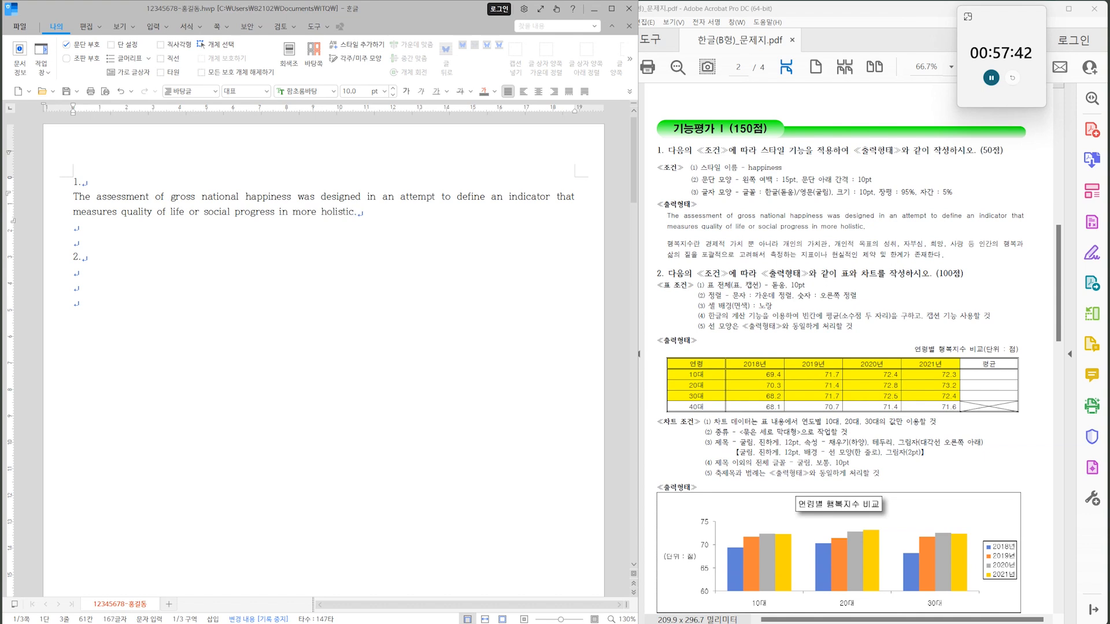
Add question 1's Korean paragraph on a new line, from "행복지수란 경제적 가치 뿐 아니라" to "제약 및 한계가 존재한다.".
key("Return")
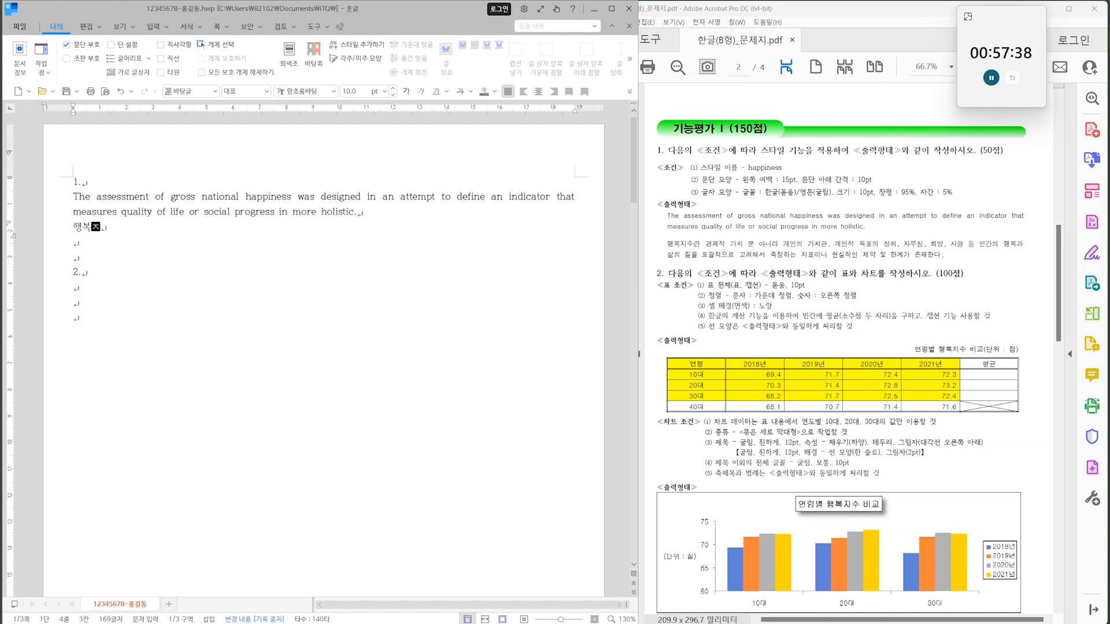
type("행복지수라ㄴ ㄱ")
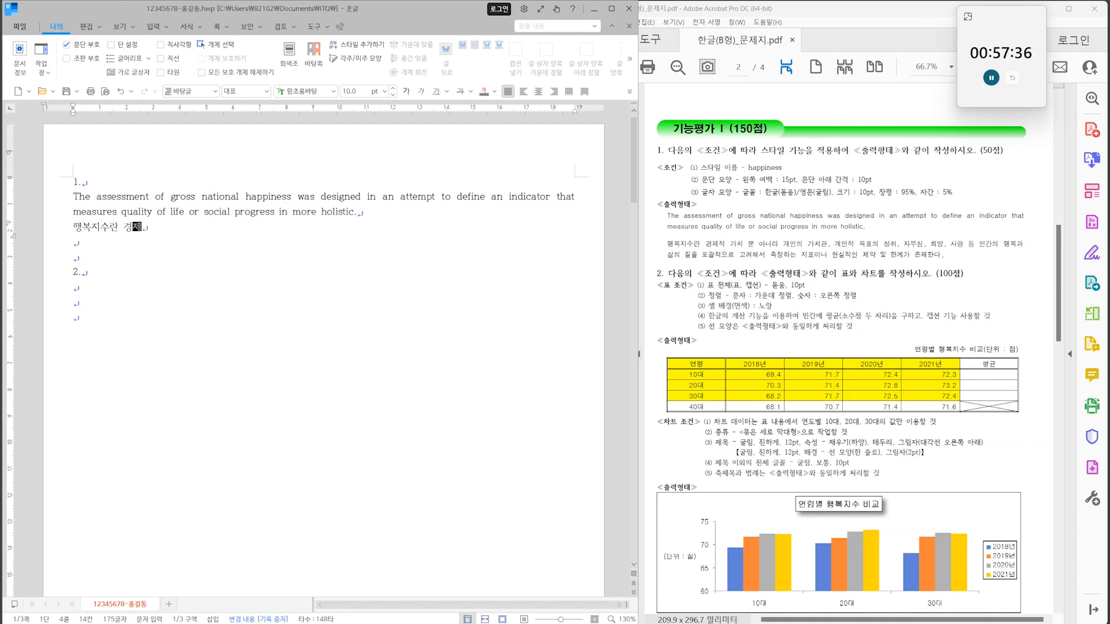
type("제적 가치 뿐 아니라 개인의 가치관, 개인적 목표의 성취, 자부심, 희망, 사랑 등 인간의 행복과 사")
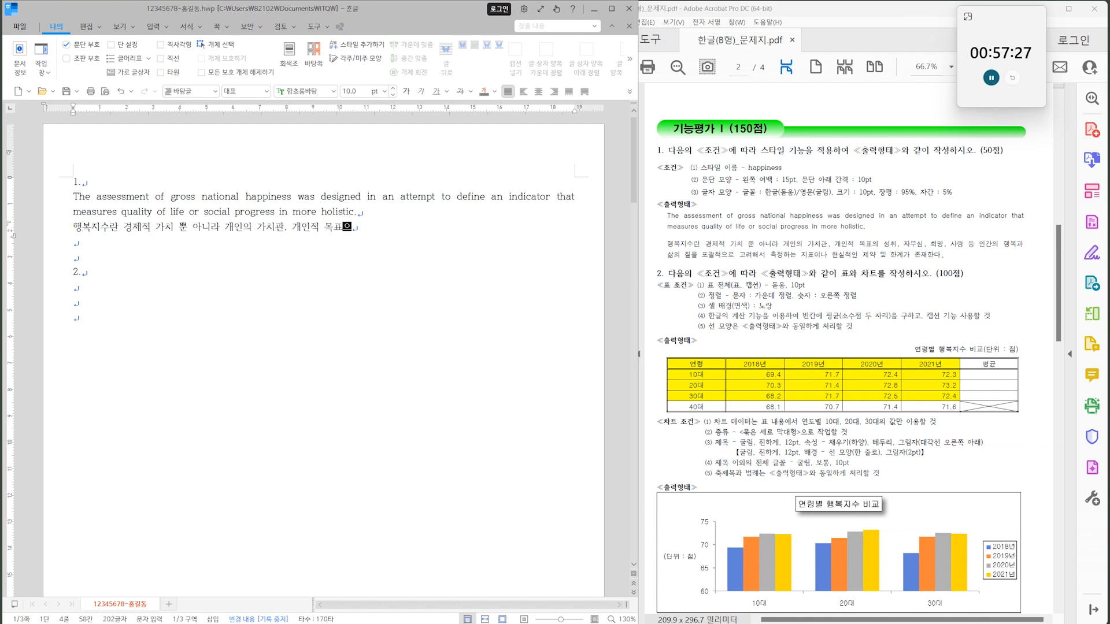
type("ㄹㅁ의 질을 포괄적으로 고려해서 측정하는 지표이나 현실적인 제약 및 한계가 존재한다.")
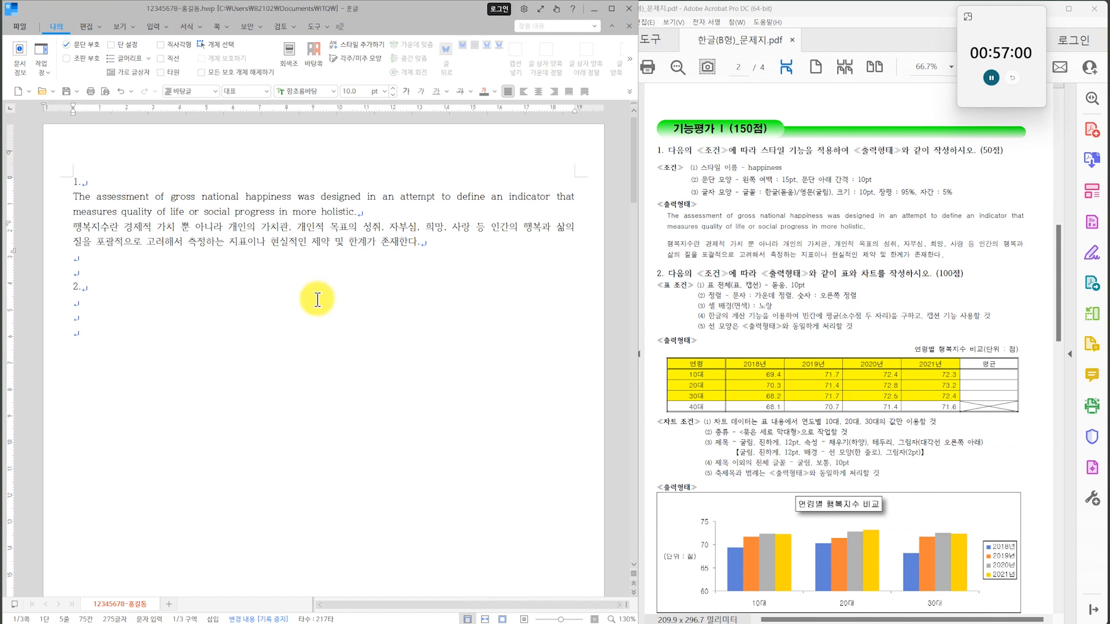
Select the English and Korean paragraphs and begin a new paragraph style named happiness.
left_click(276, 198)
left_click_drag(276, 197, 363, 250)
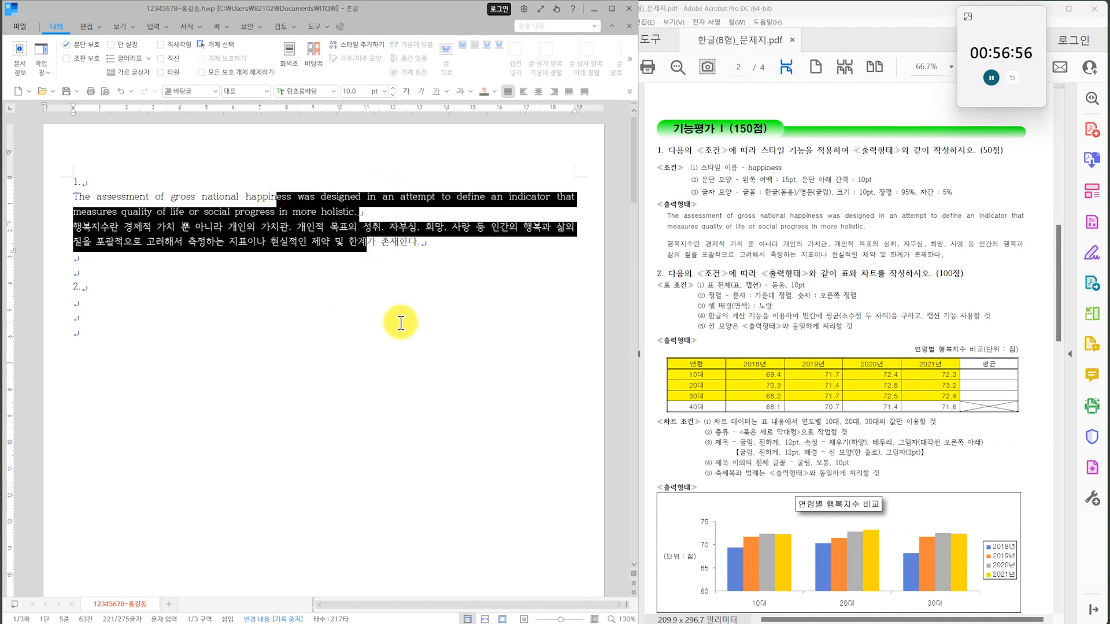
key("F6")
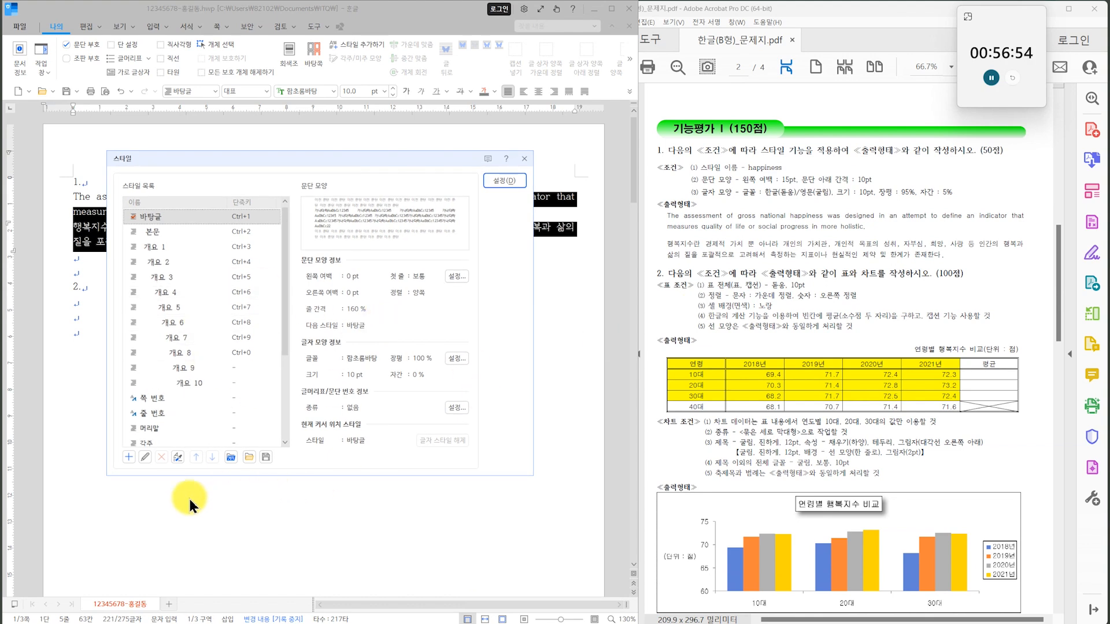
left_click(128, 456)
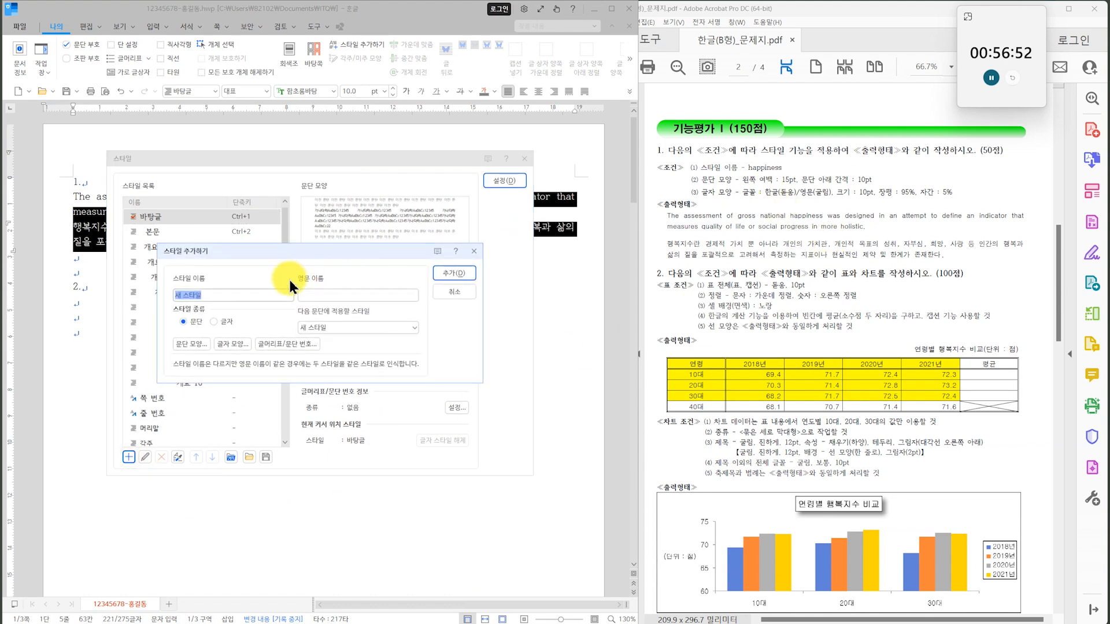
type("happiness")
Set the happiness style's paragraph shape to a 15 pt left margin and 10 pt spacing below the paragraph.
left_click(190, 344)
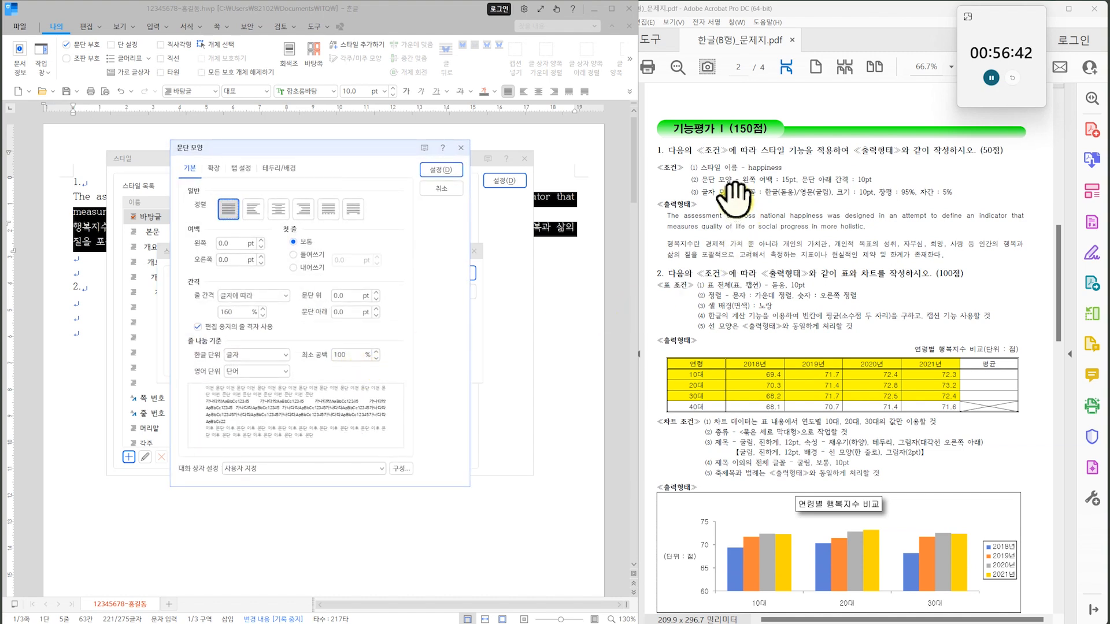
left_click(241, 245)
type("15")
left_click(341, 312)
type("10")
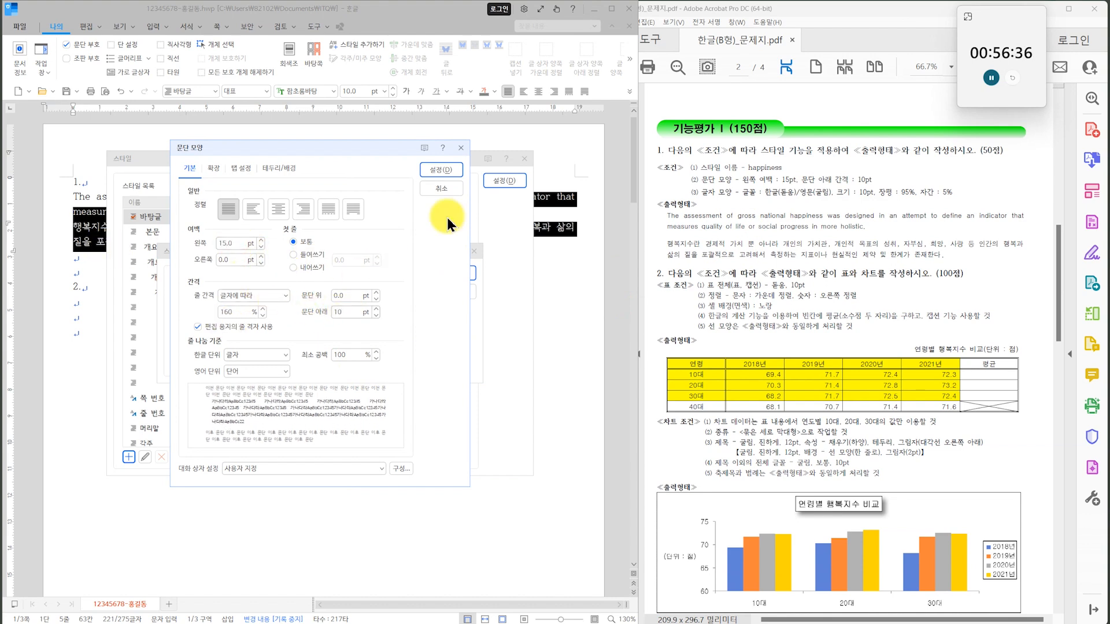
left_click(450, 171)
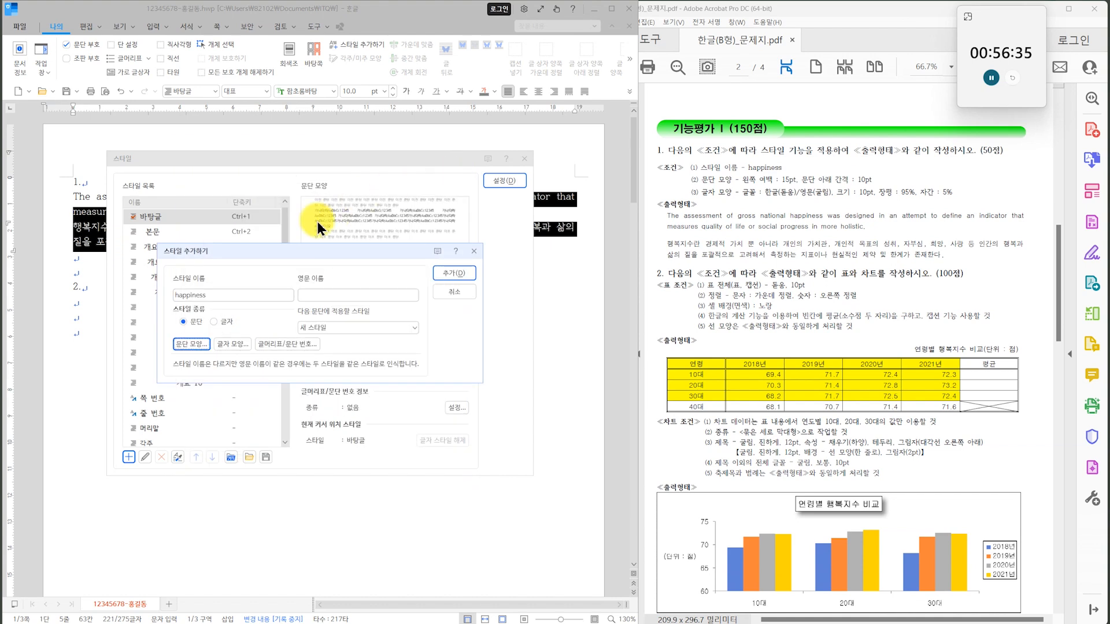
Set the happiness style's character width to 95% and its letter spacing to 5%.
left_click(234, 346)
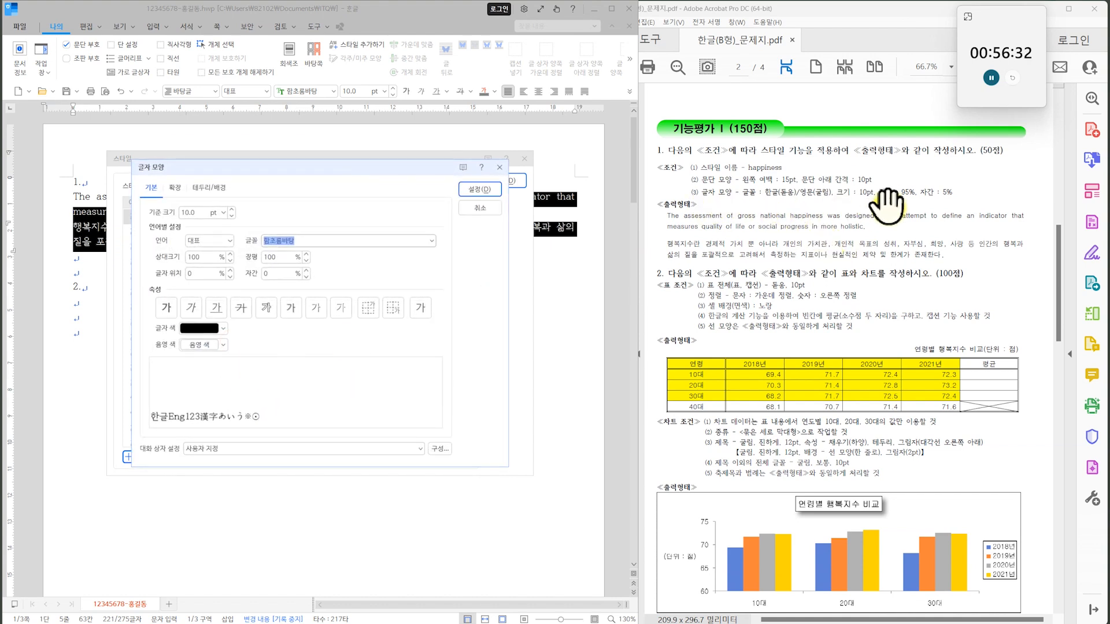
double_click(274, 256)
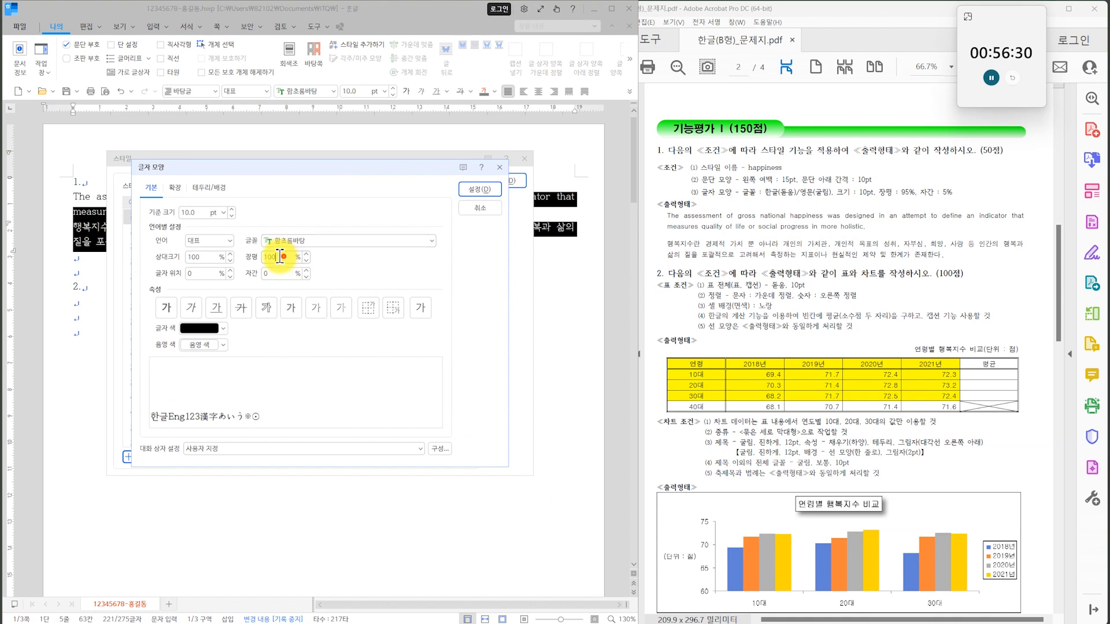
type("95")
key("Tab")
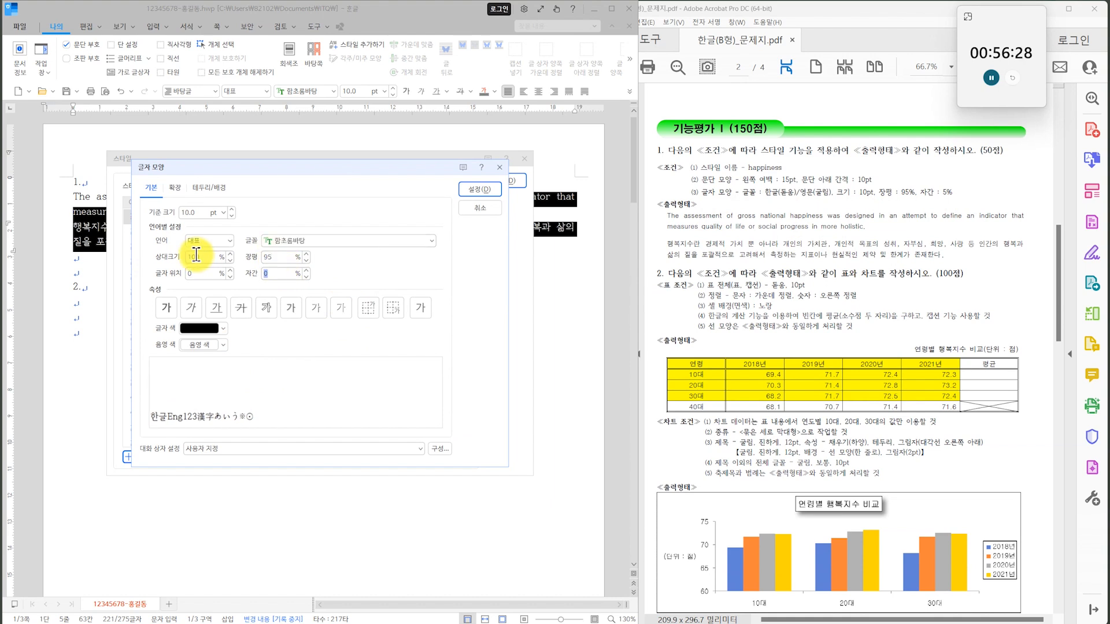
type("5")
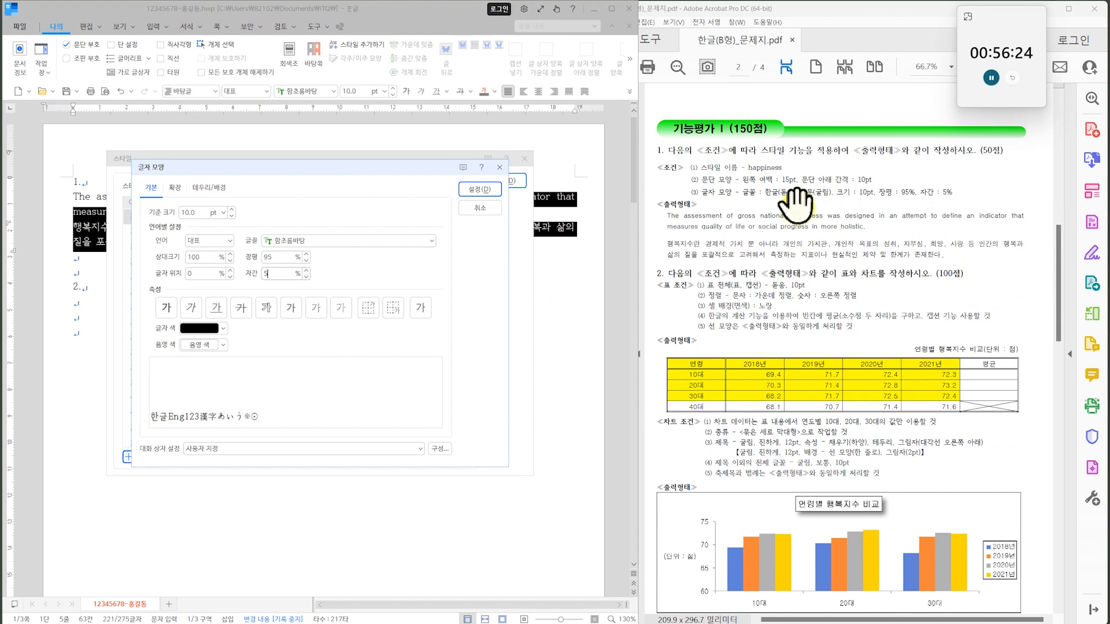
Set the happiness style's Korean font to 돋움 and its English font to 굴림.
left_click(228, 241)
left_click(213, 269)
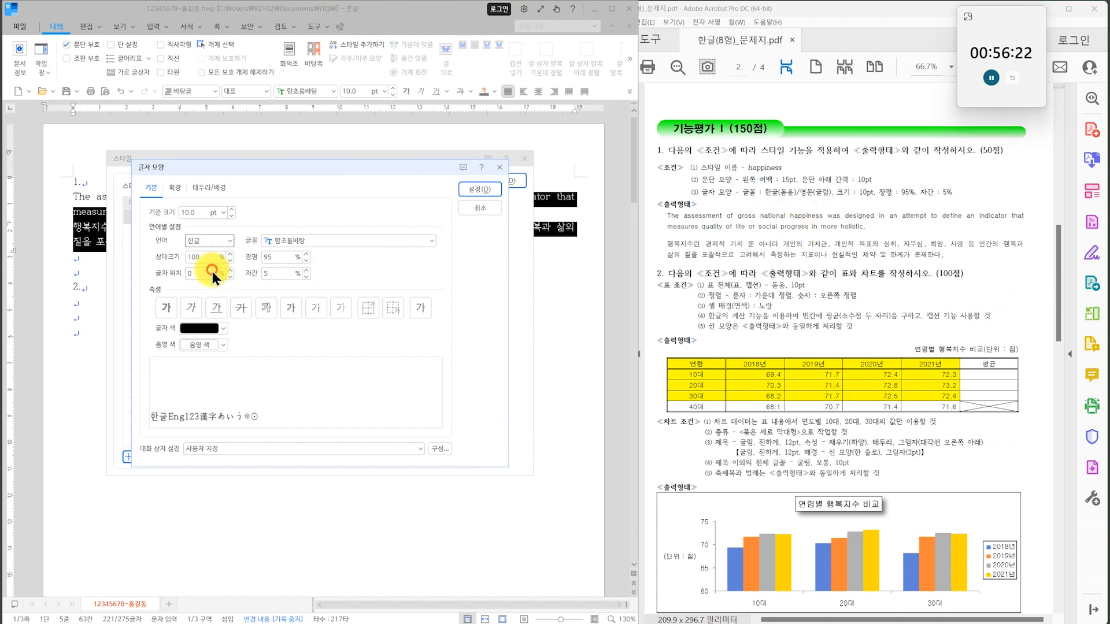
left_click(431, 241)
scroll(430, 355, "up", 3)
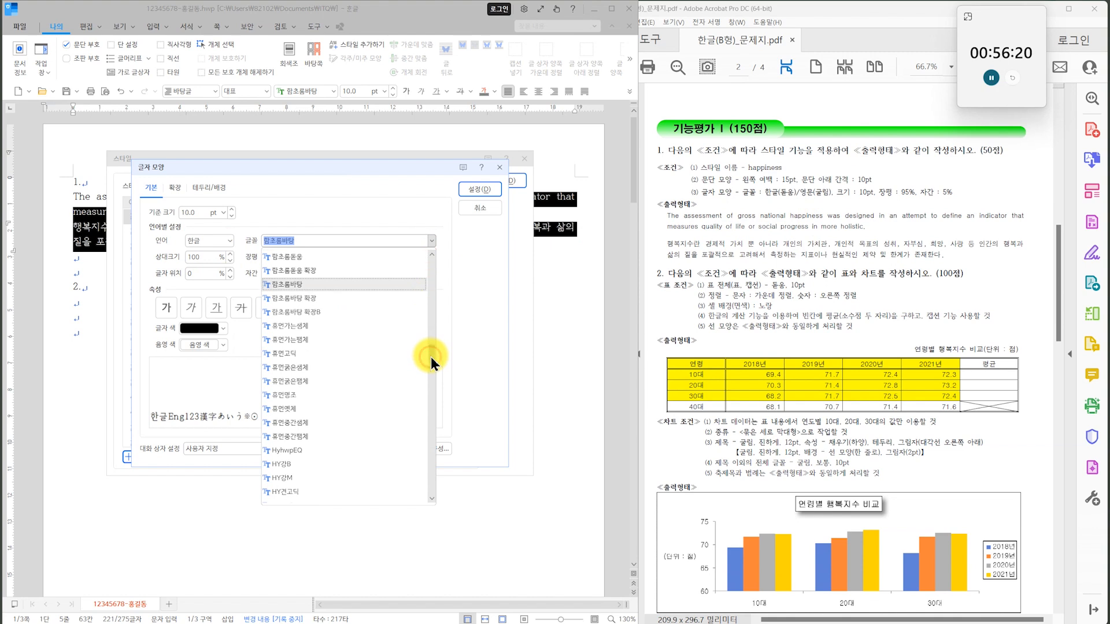
left_click(324, 257)
left_click(230, 242)
left_click(212, 284)
left_click(430, 241)
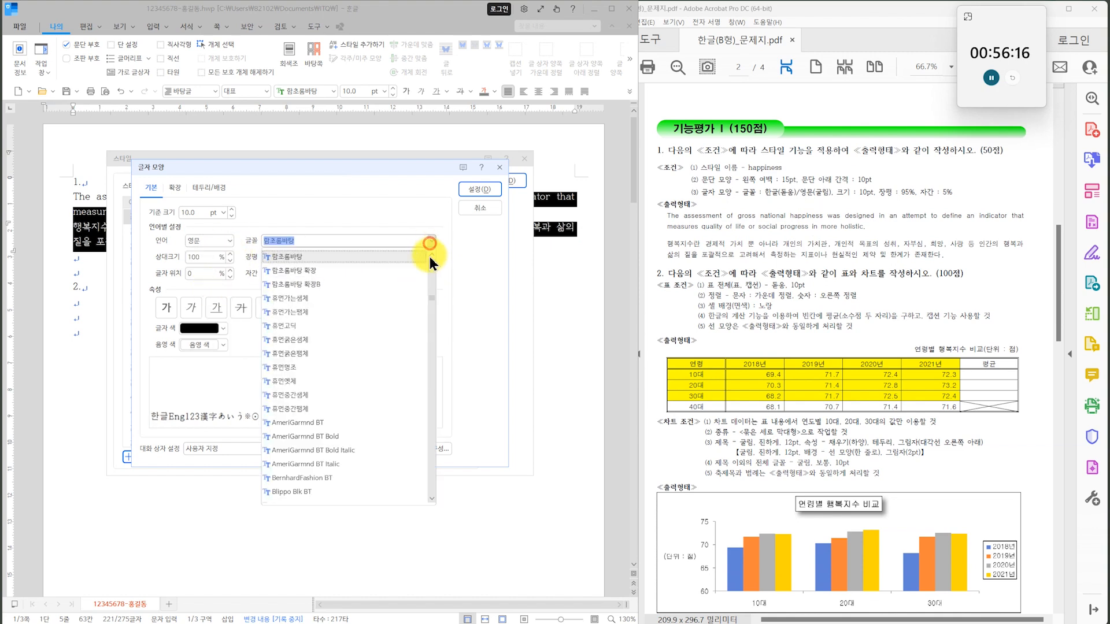
left_click_drag(429, 309, 432, 267)
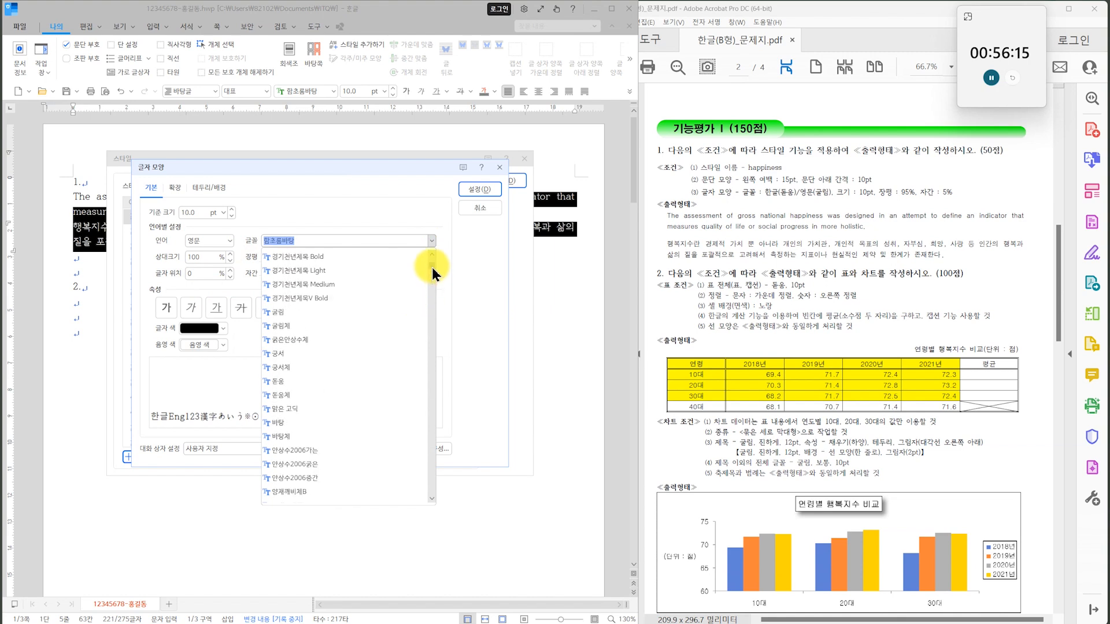
left_click(355, 313)
left_click(478, 186)
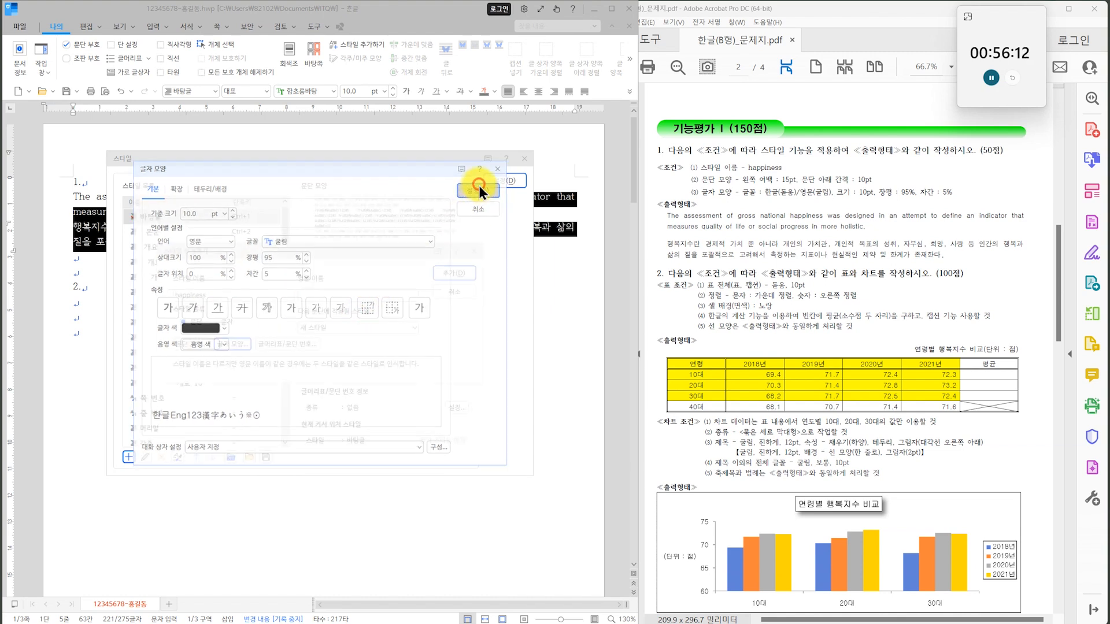
Add the happiness style to the style list and apply it to the selected English and Korean paragraphs.
left_click(446, 273)
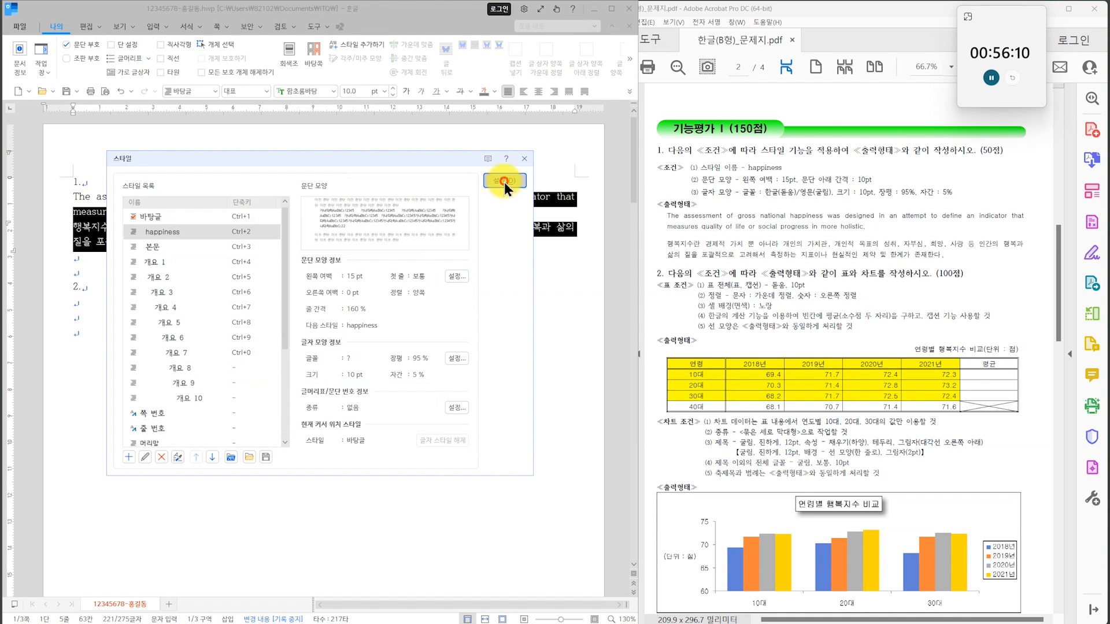
left_click(504, 181)
left_click(406, 364)
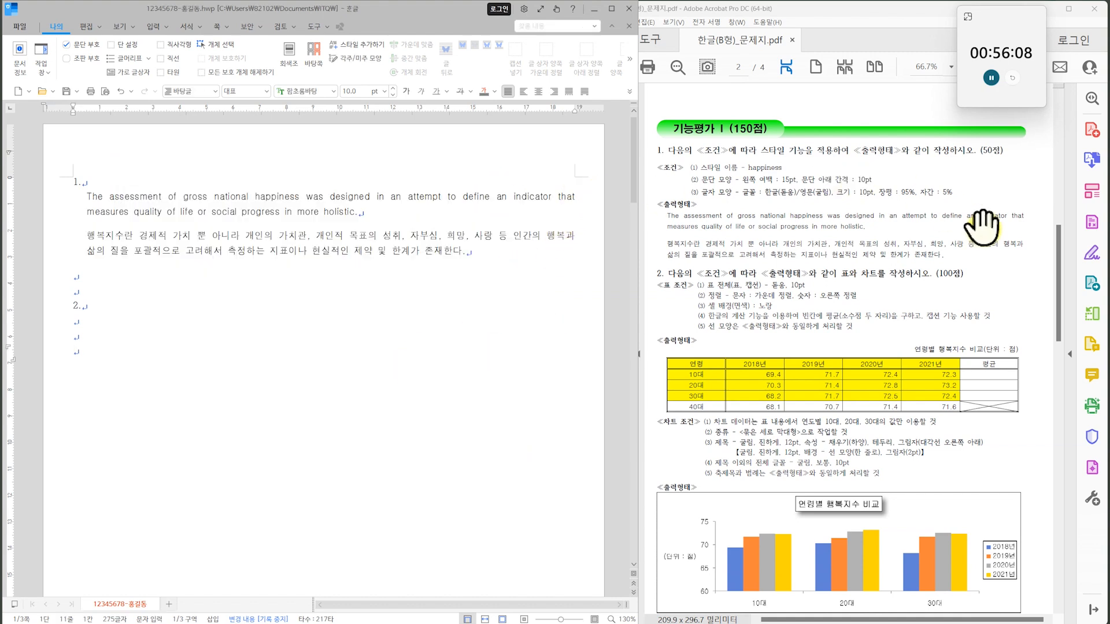
Insert a table of 5 rows and 6 columns on the line below "2.".
left_click(94, 322)
left_click(793, 435)
scroll(775, 339, "down", 4)
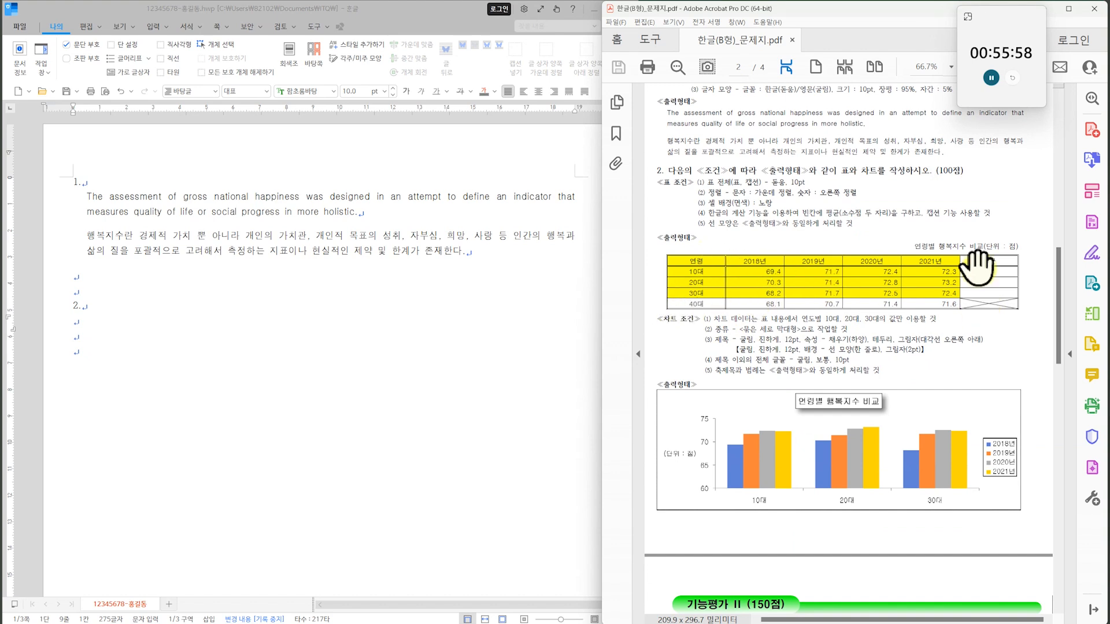
left_click(101, 328)
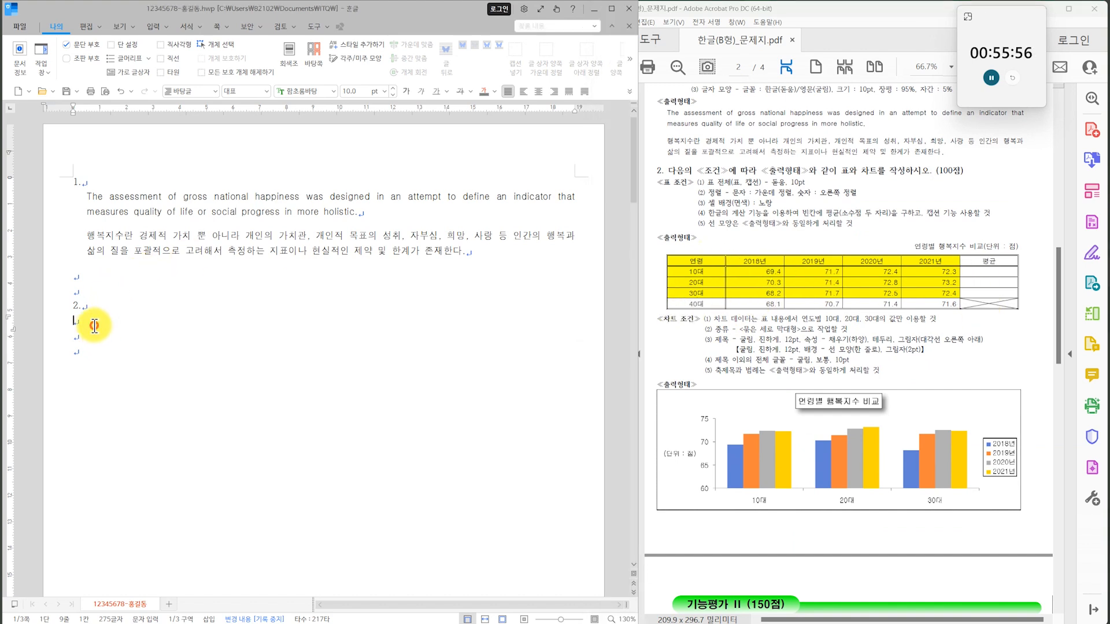
left_click(149, 28)
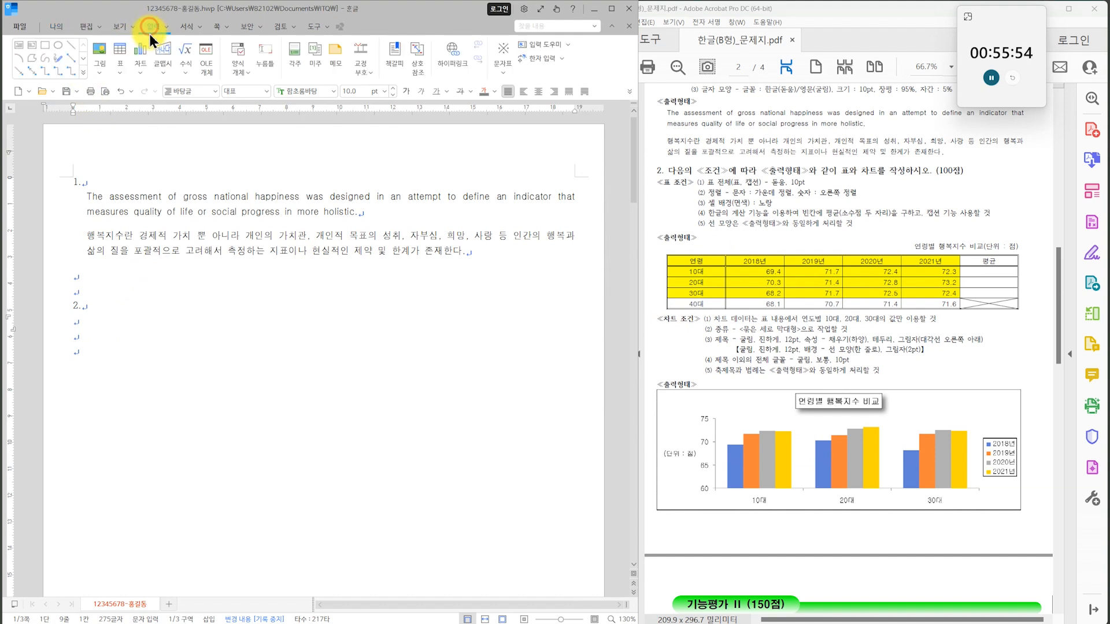
left_click(120, 53)
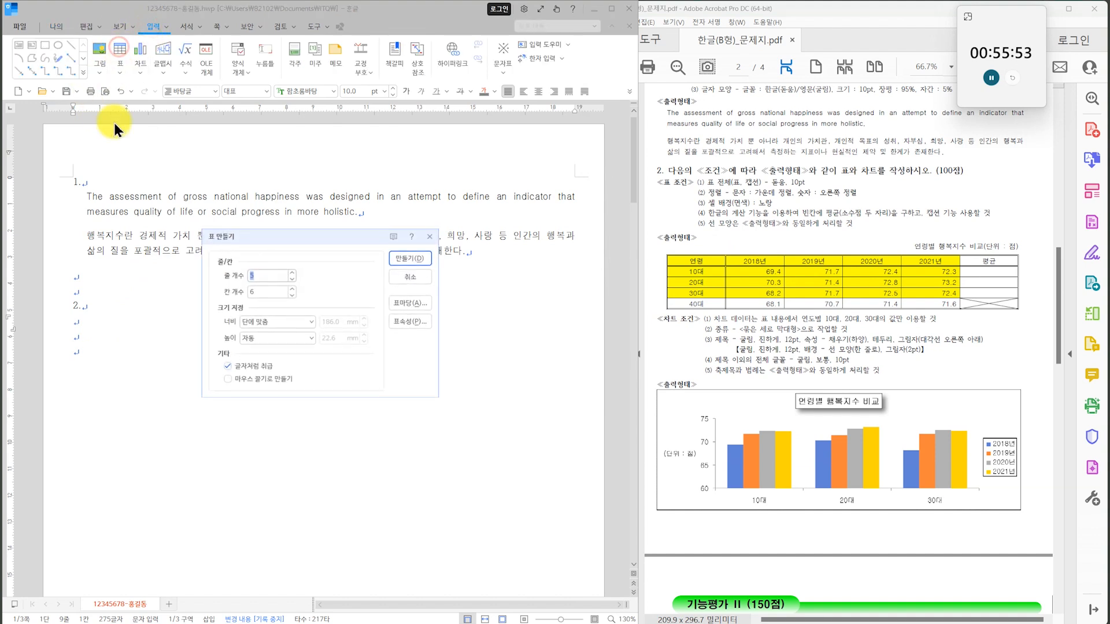
left_click(251, 291)
type("6")
left_click(415, 258)
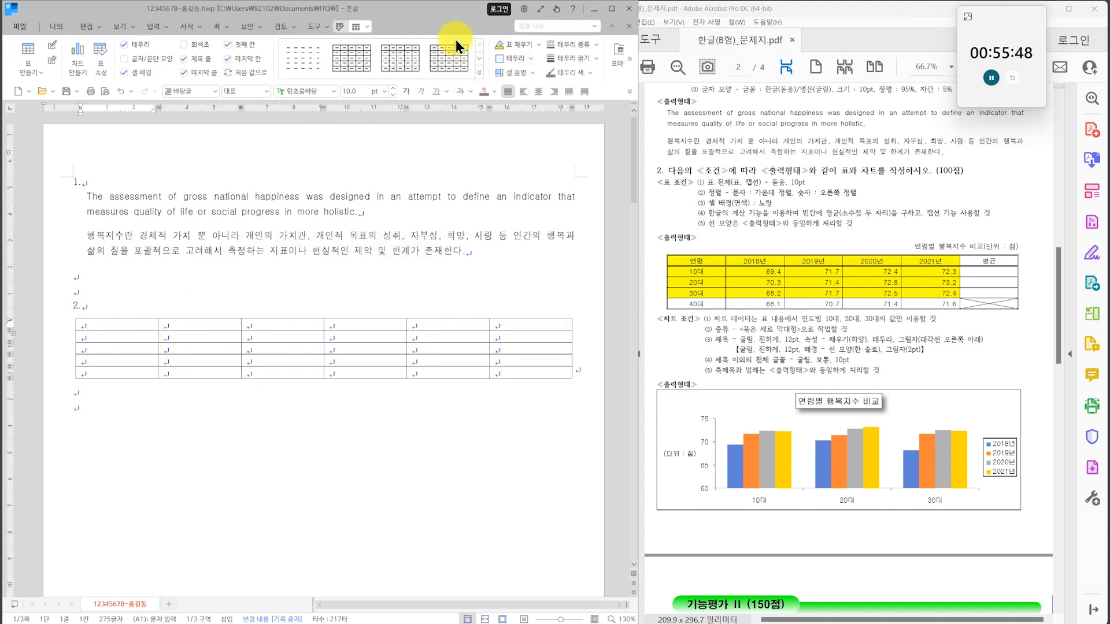
Enter the table headings 연령, 2018년, 2019년, 2020년, 2021년 and 평균, and the row labels 10대, 20대, 30대 and 40대.
type("연령")
key("Tab")
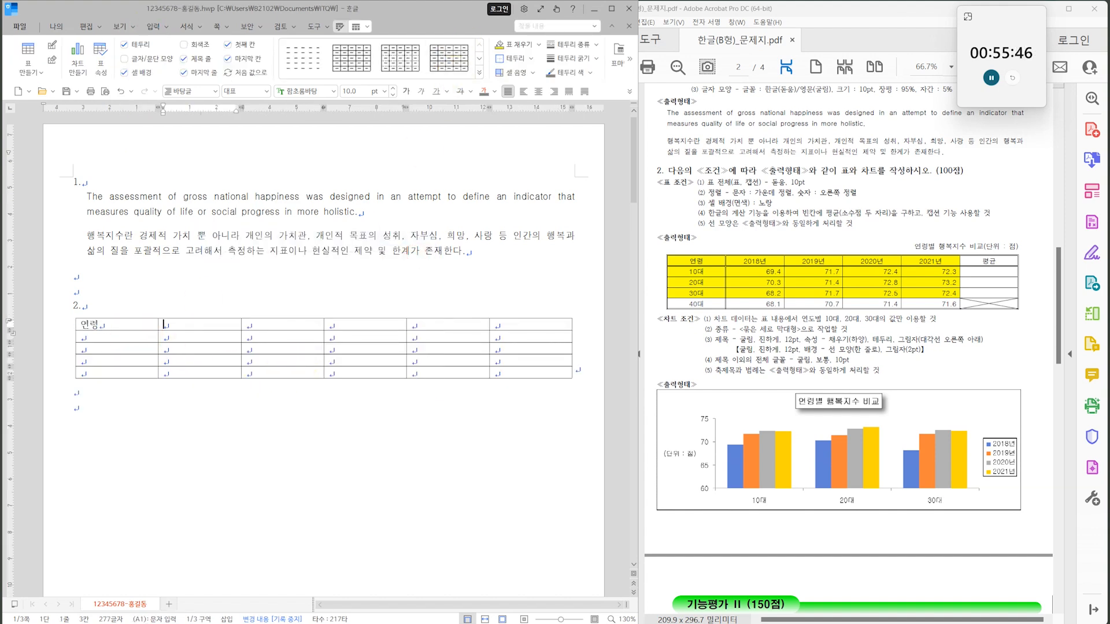
type("2018년\t2019년\t2020년\t2021년\t평균\t10대")
key("Down")
type("20대")
key("Down")
type("30대")
key("Down")
type("40대")
Fill the 10대 row with 69.4, 71.7, 72.4, 72.3 and the 20대 row with 70.3, 71.4, 72.8, 73.2.
left_click(199, 337)
type("69.4")
key("Tab")
type("71.7\t72.4\t72.3")
key("Tab")
key("Tab")
key("Tab")
type("70.3\t71.4")
key("Tab")
type("72.8\t73.2")
key("Tab")
key("Tab")
key("Tab")
Fill the 30대 row with 68.2, 71.7, 72.5, 72.4 and the 40대 row with 68.1, 70.7, 71.4, 71.6.
type("68.2\t71.7\t72.5\t72.4")
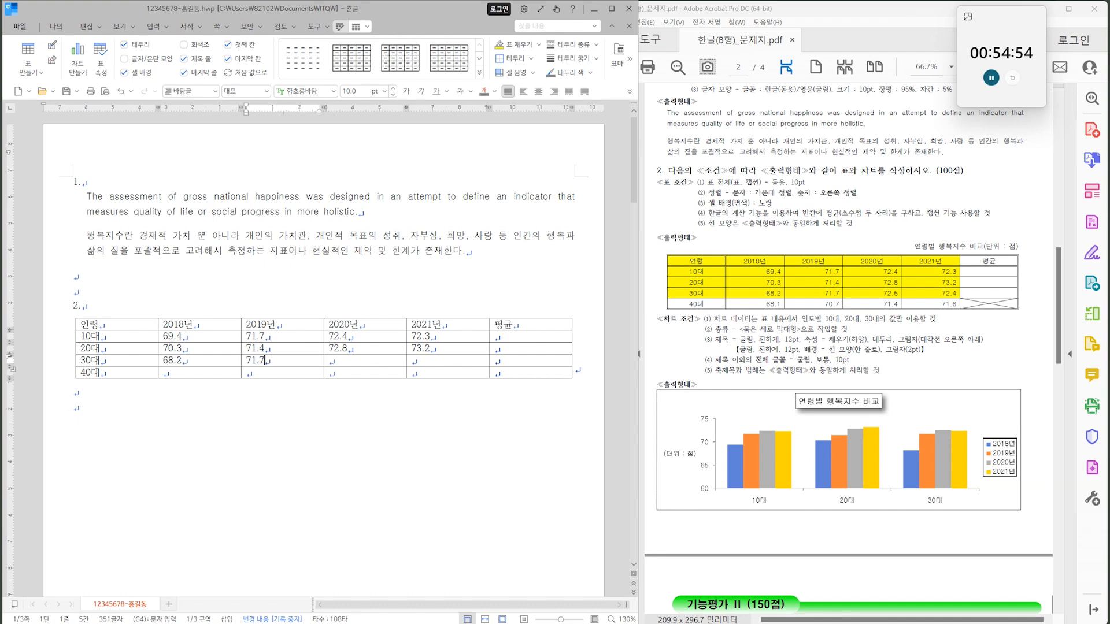
key("Tab")
key("Tab")
key("Tab")
type("68.1\t70.7\t71.4")
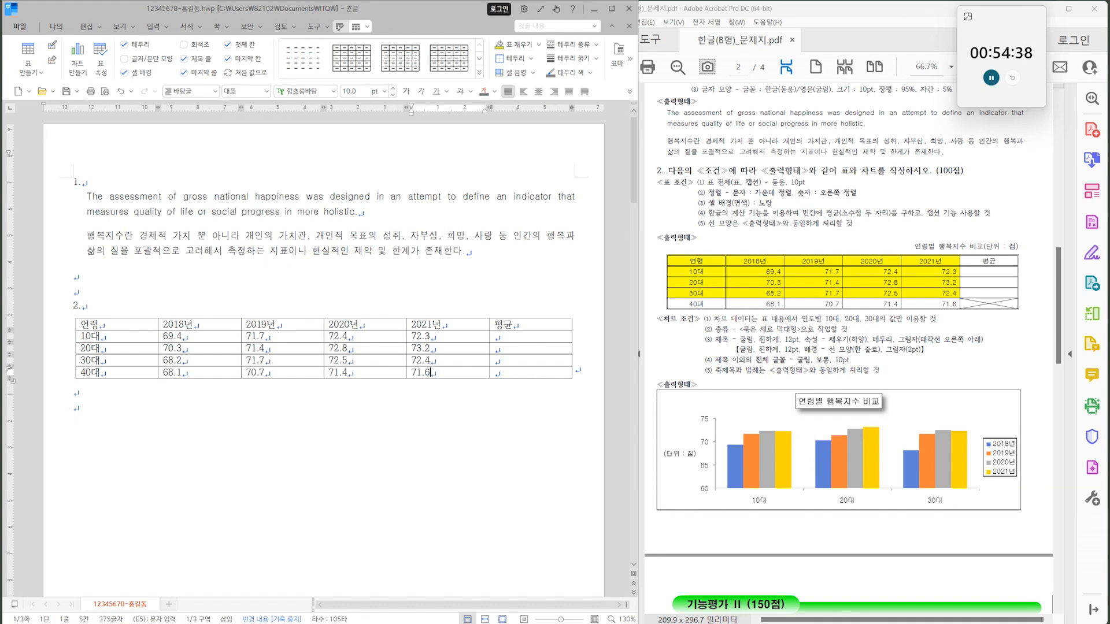
Cross out the empty 평균 cell of the 40대 row with diagonal border lines in both directions.
right_click(458, 38)
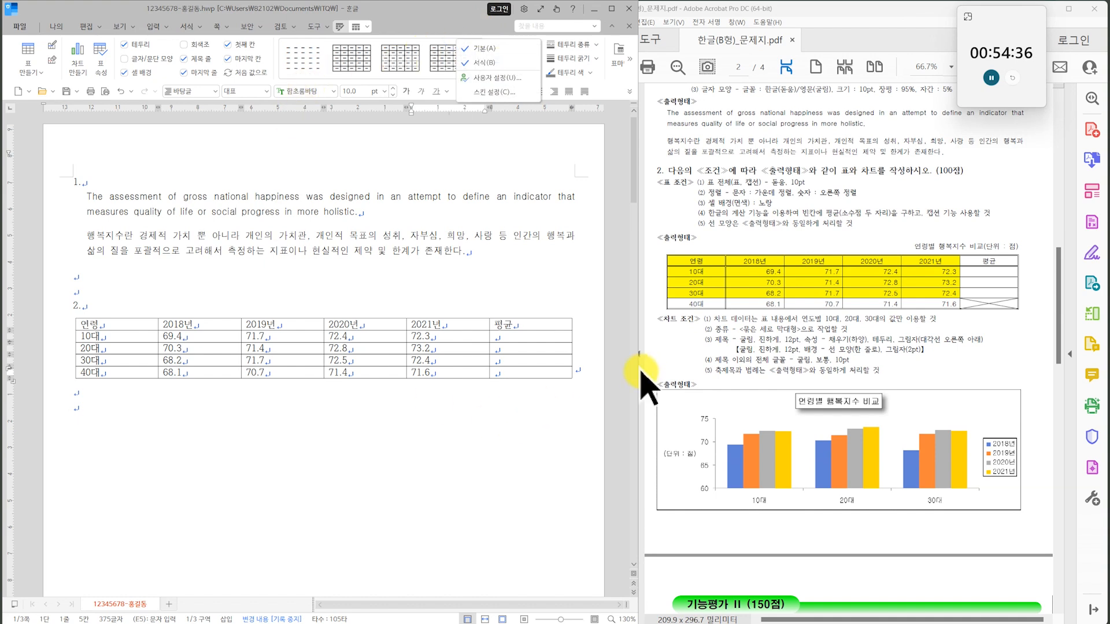
left_click(542, 366)
left_click(539, 371)
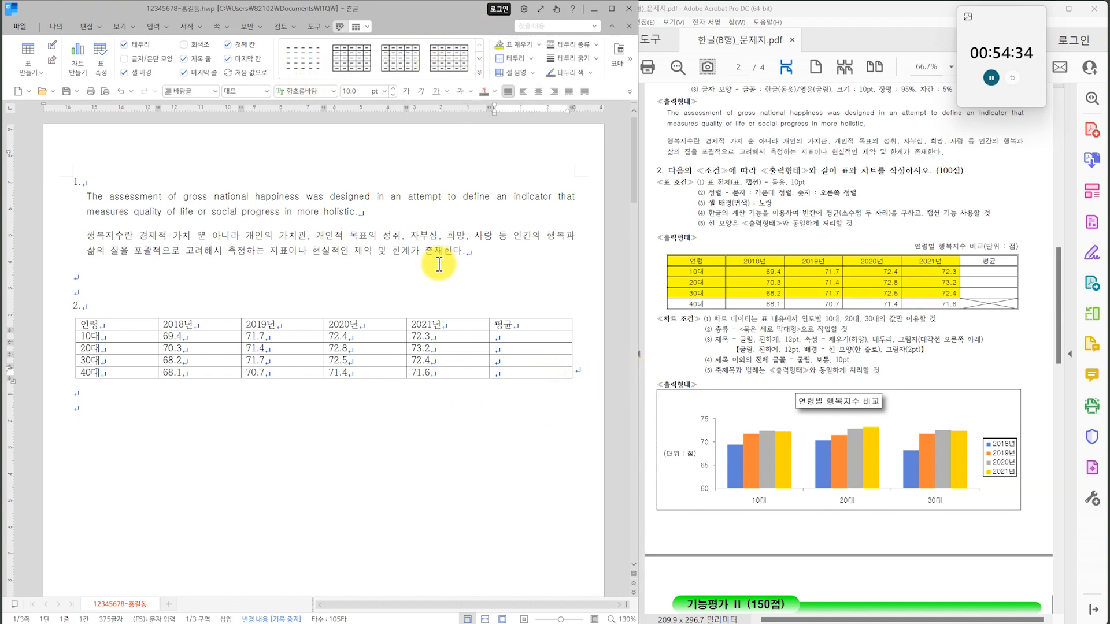
left_click(536, 371)
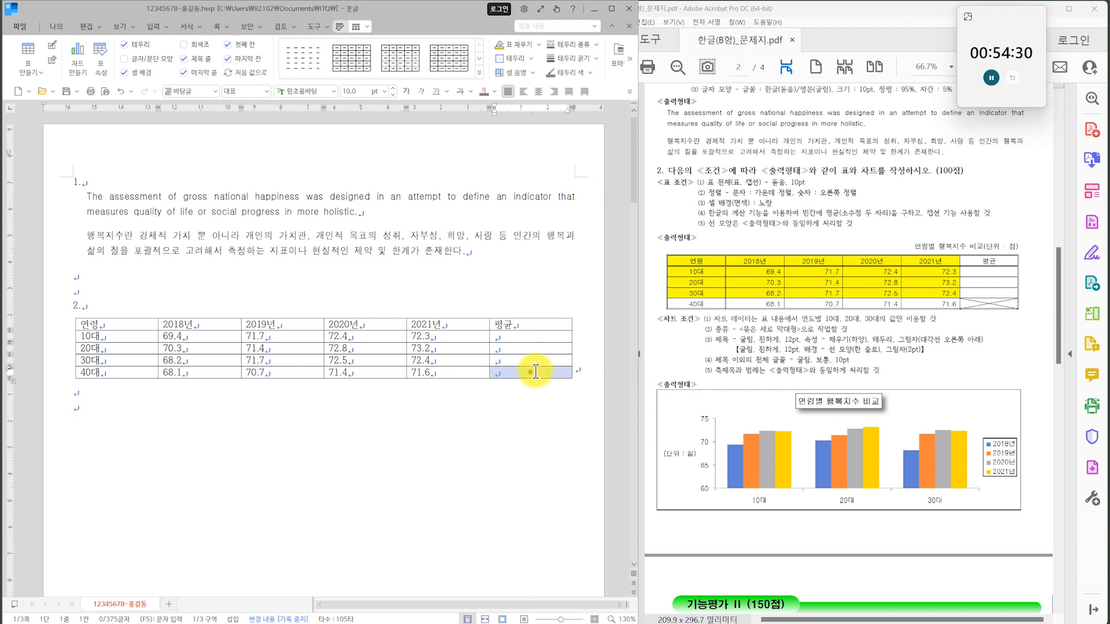
key("l")
left_click(222, 156)
left_click(193, 256)
left_click(193, 286)
left_click(473, 157)
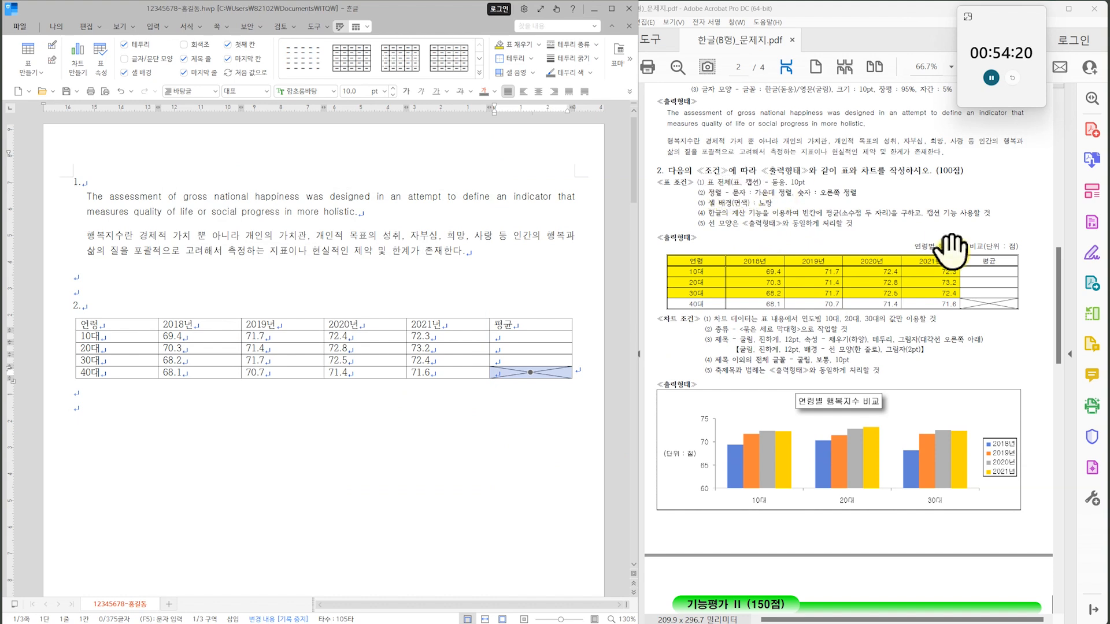
Set the font of the whole table to 돋움 and centre the text in all cells.
left_click_drag(149, 323, 543, 374)
left_click(333, 92)
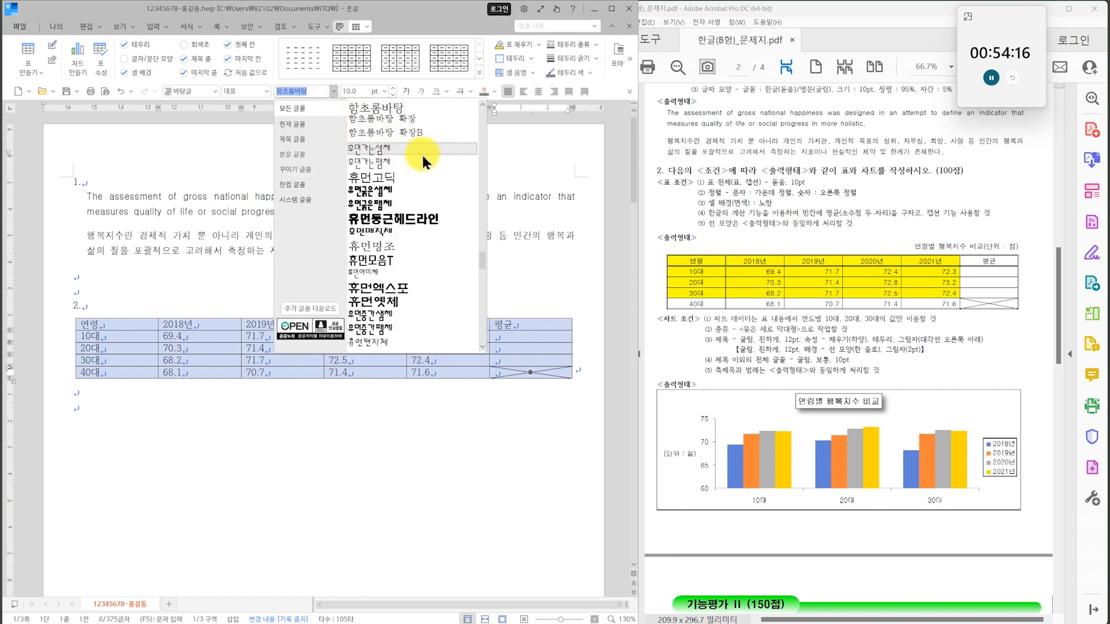
left_click_drag(480, 260, 467, 119)
left_click(401, 109)
left_click(539, 91)
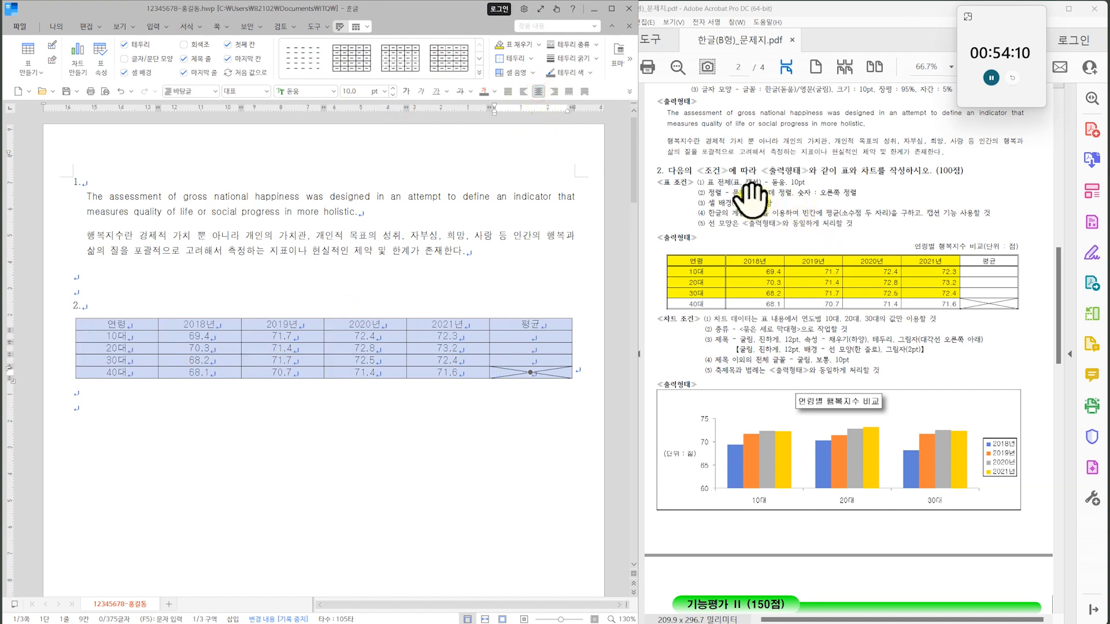
Right-align the number cells from the 2018년 to the 평균 column in the 10대 to 40대 rows.
left_click_drag(213, 336, 504, 389)
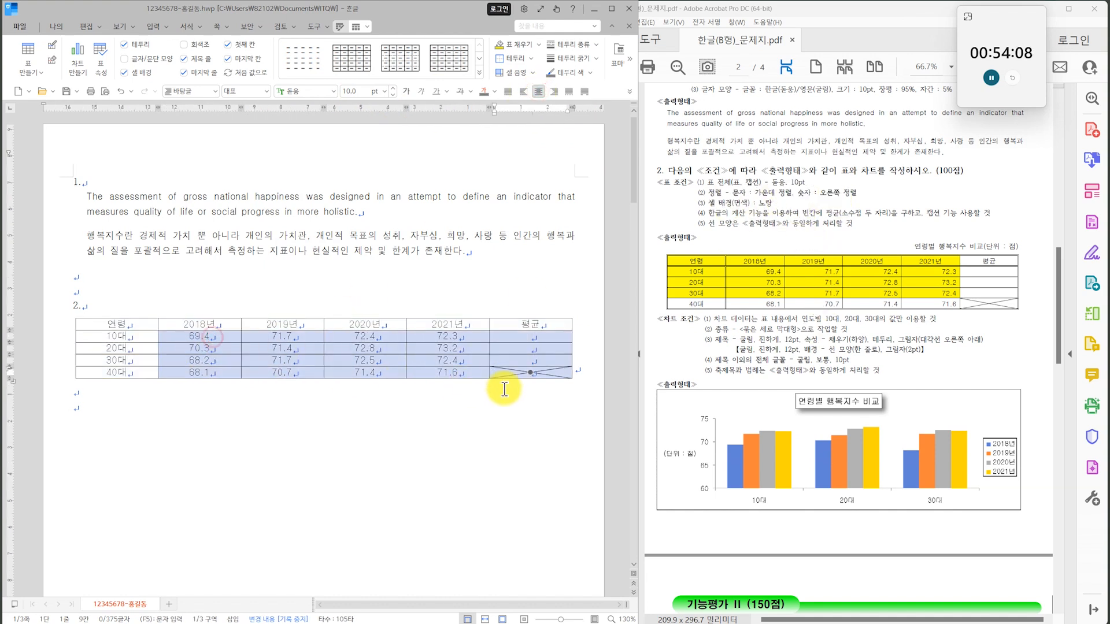
left_click(554, 92)
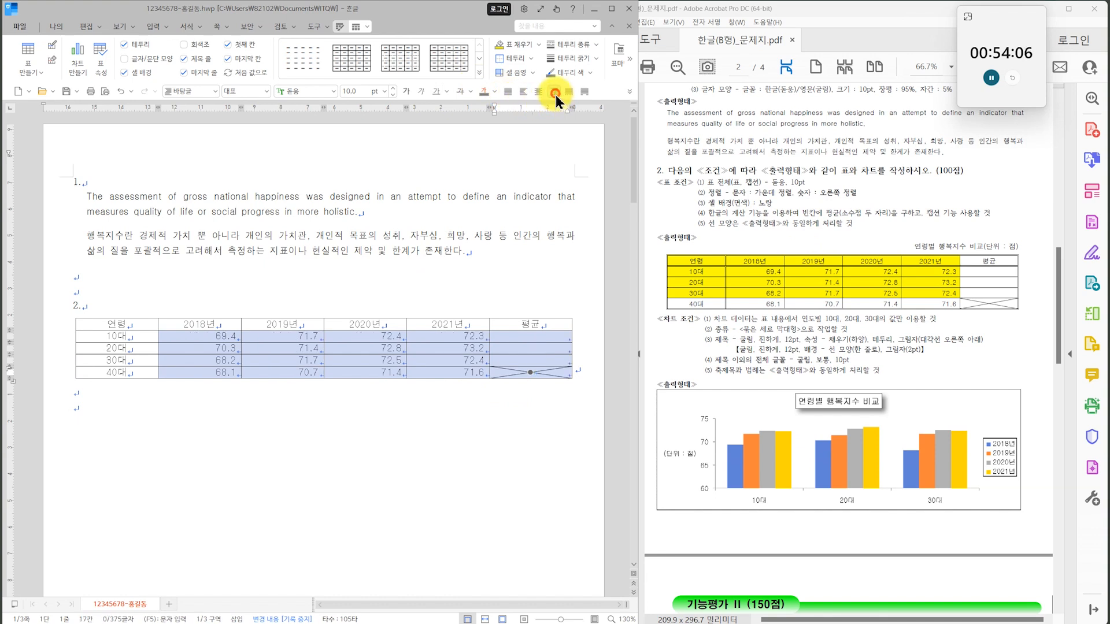
left_click(422, 537)
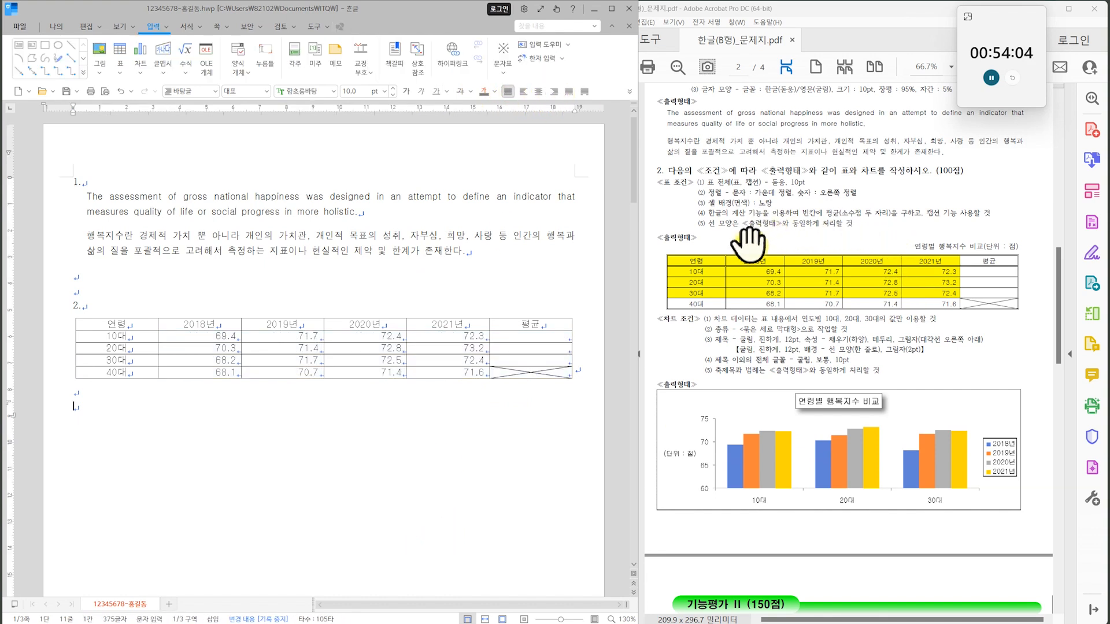
Fill the cells from the header row to the 30대 row with yellow, leaving out the 평균 column.
left_click_drag(146, 324, 447, 356)
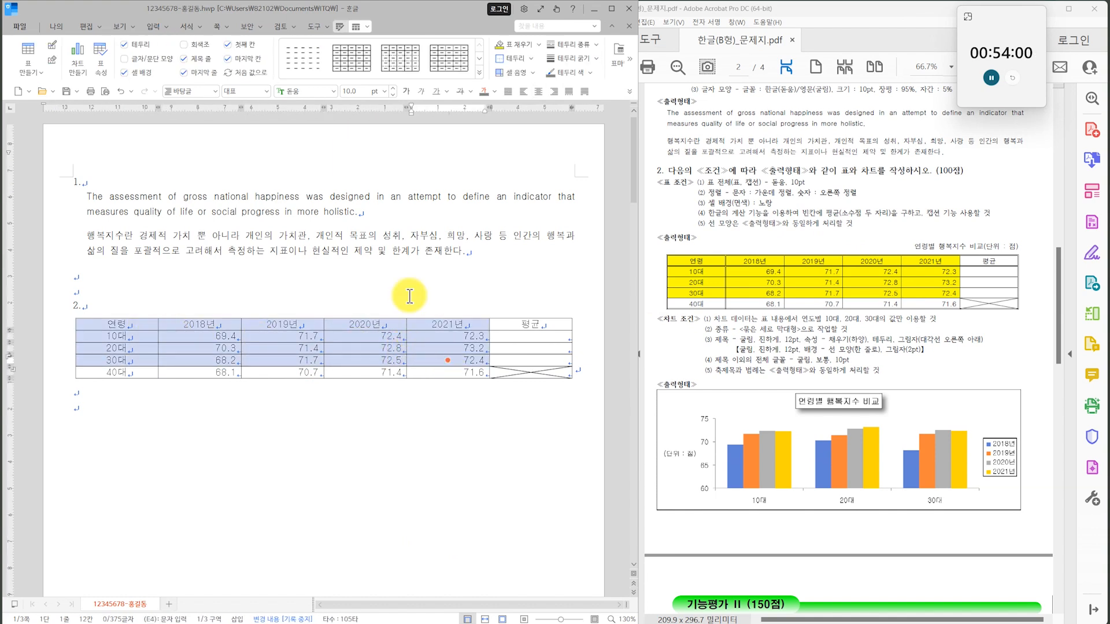
left_click(539, 44)
left_click(607, 104)
left_click(703, 130)
left_click(533, 104)
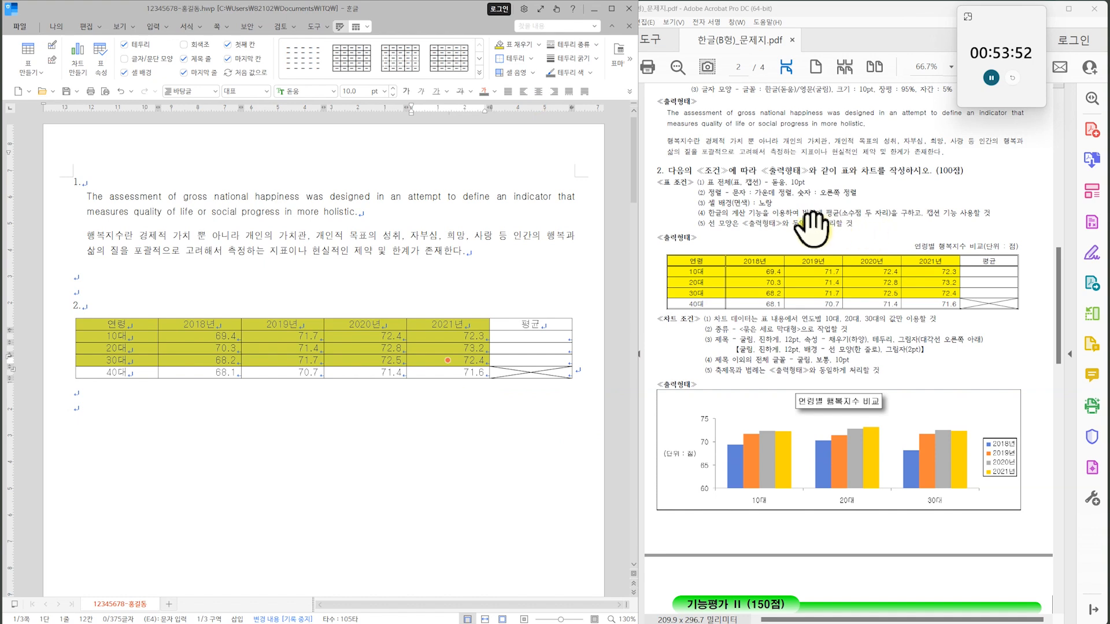
left_click(503, 389)
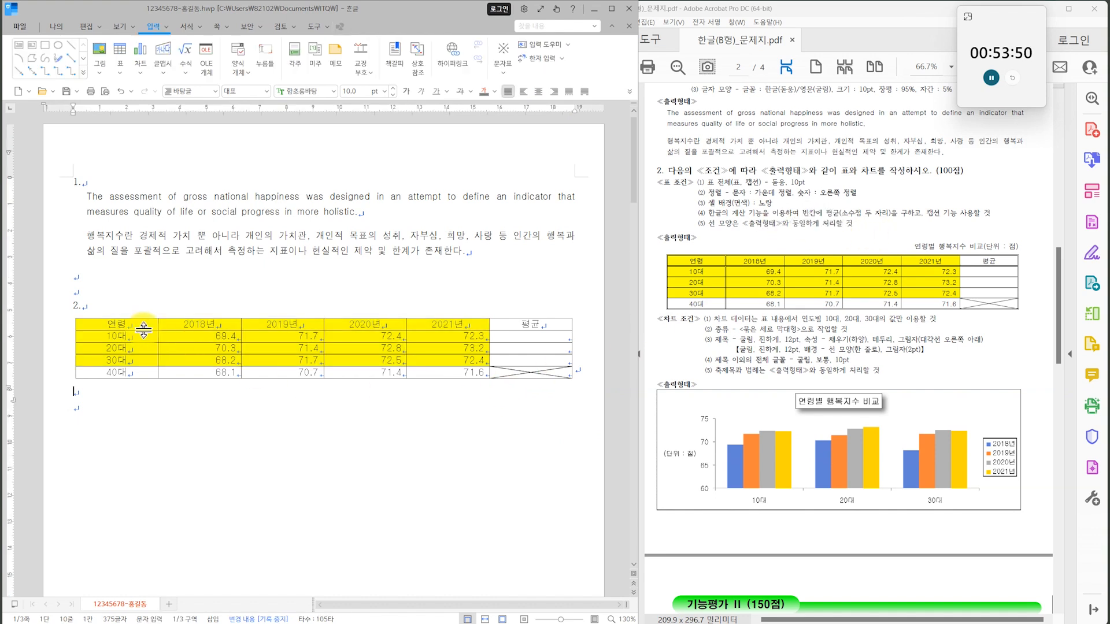
Fill the 평균 cells of the 10대 to 30대 rows with the block average of their 2018년 to 2021년 values.
left_click_drag(202, 338, 534, 358)
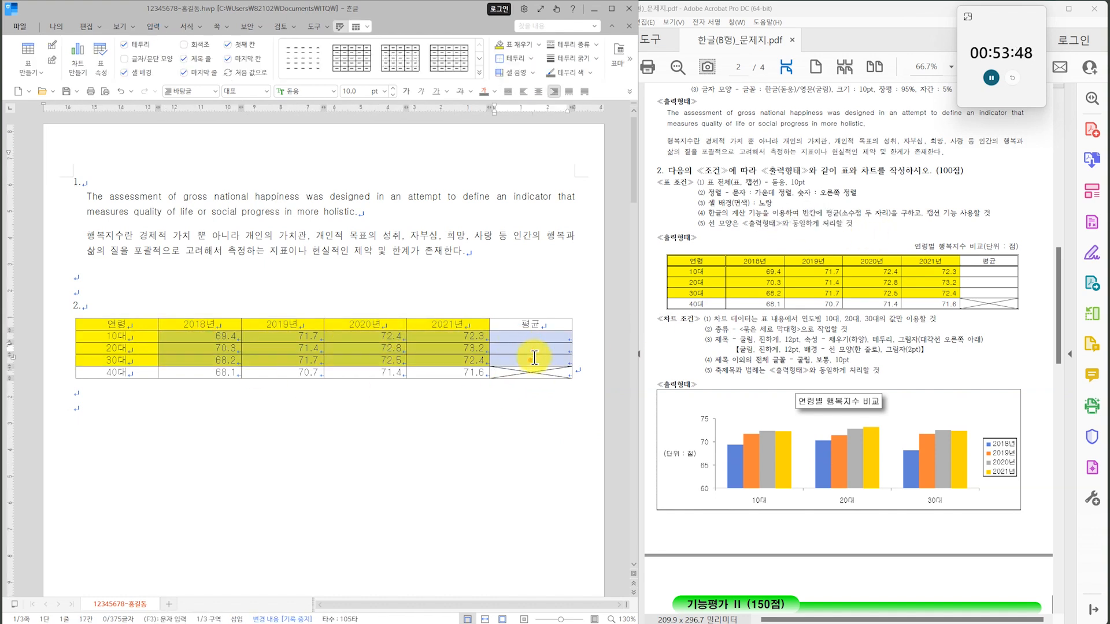
right_click(535, 359)
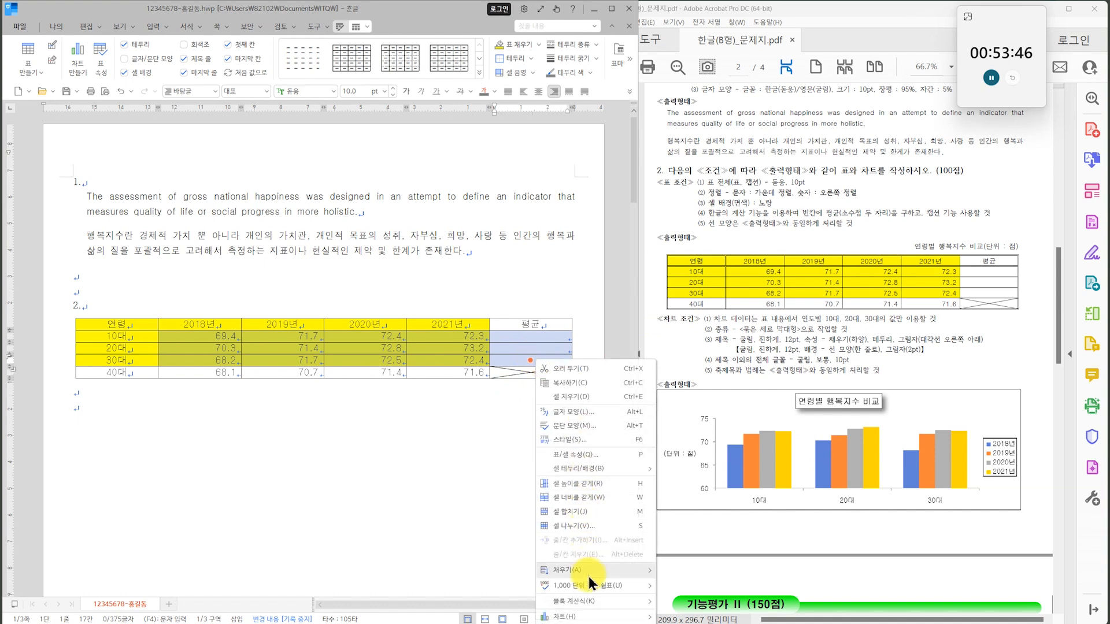
mouse_move(590, 574)
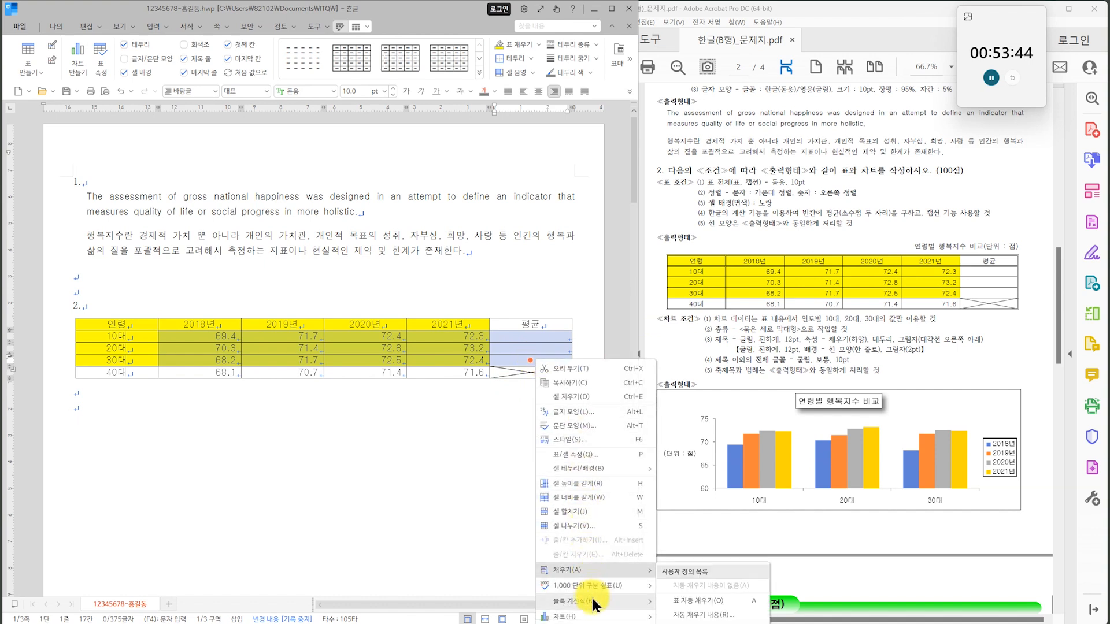
mouse_move(602, 602)
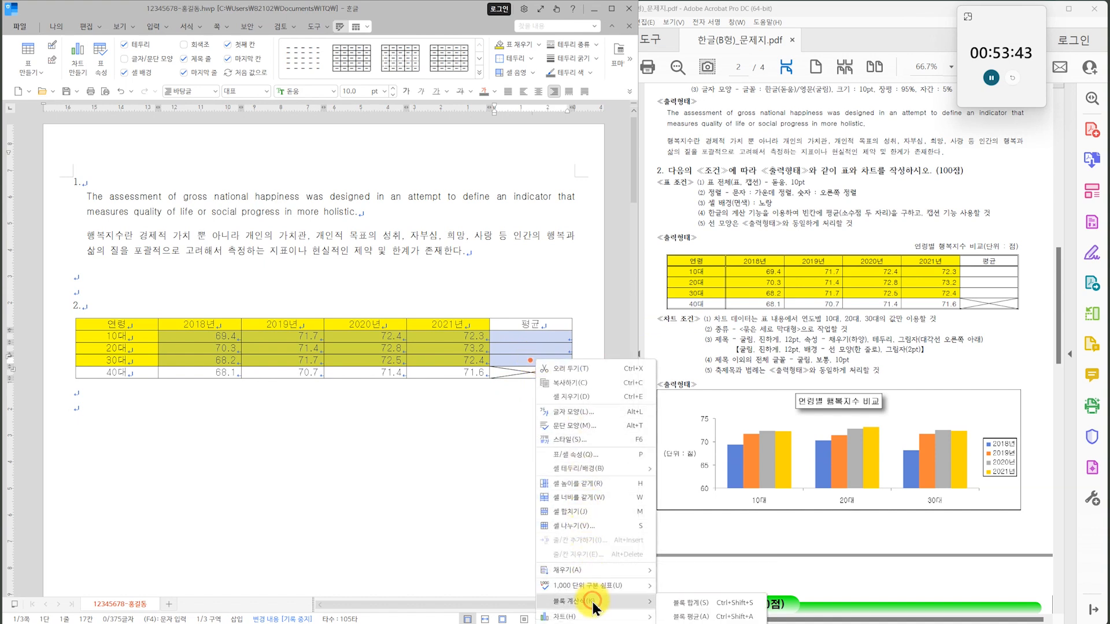
left_click(688, 616)
left_click(528, 453)
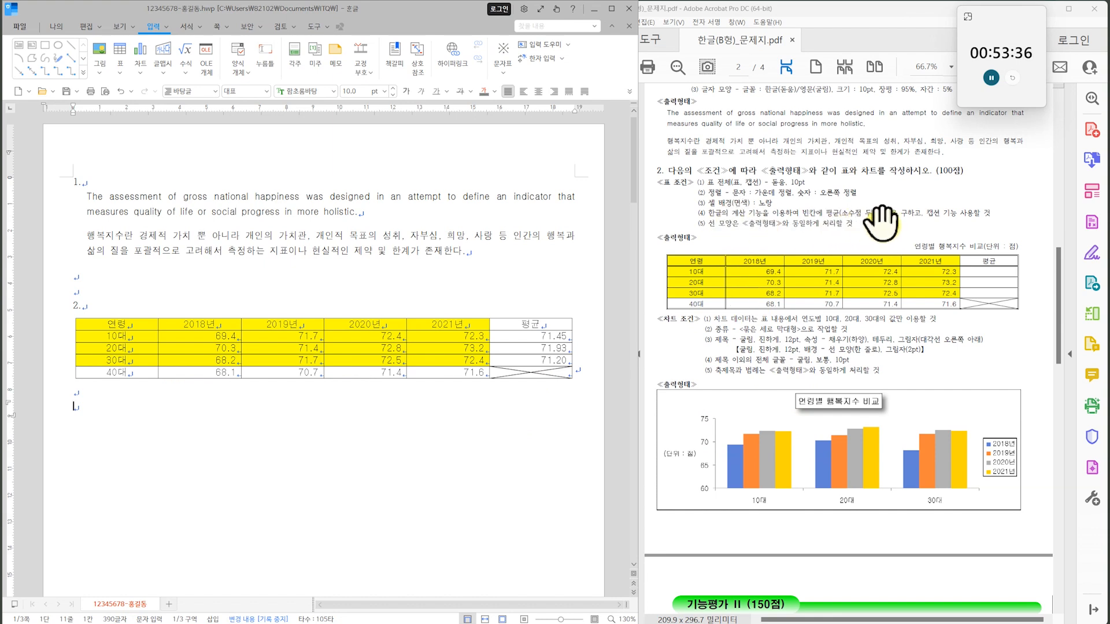
Add a caption above the table through the table's properties.
left_click(391, 379)
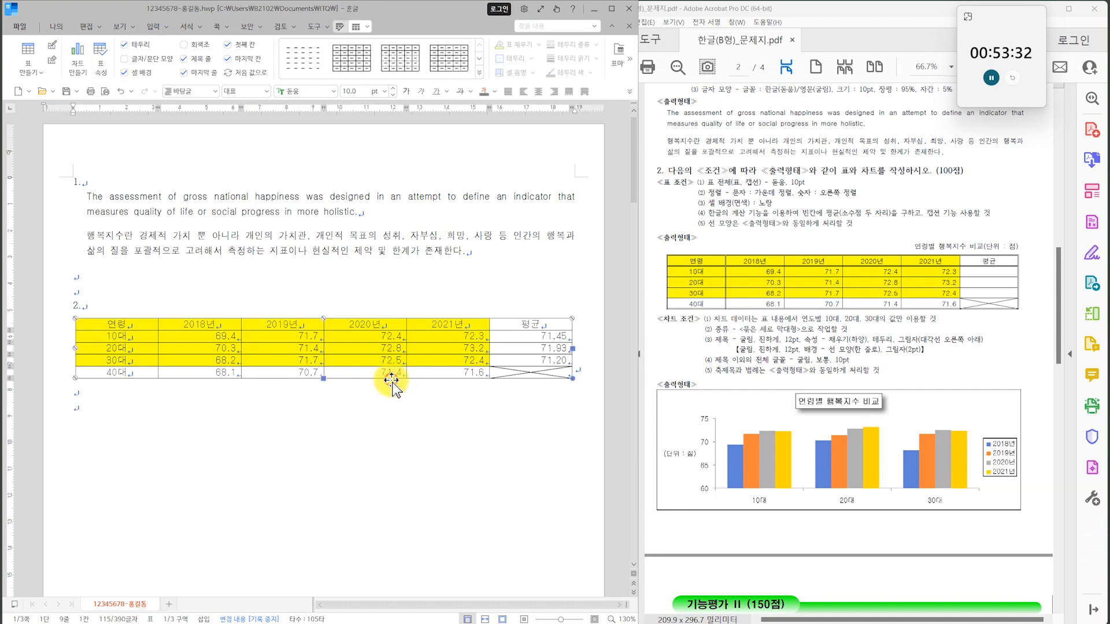
left_click(356, 29)
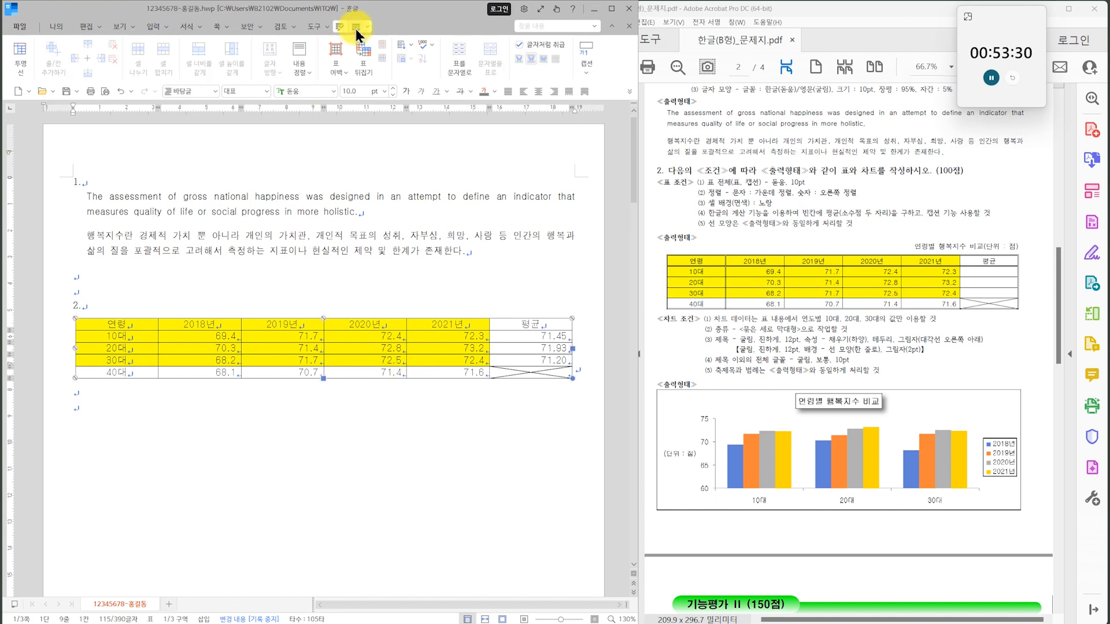
double_click(353, 321)
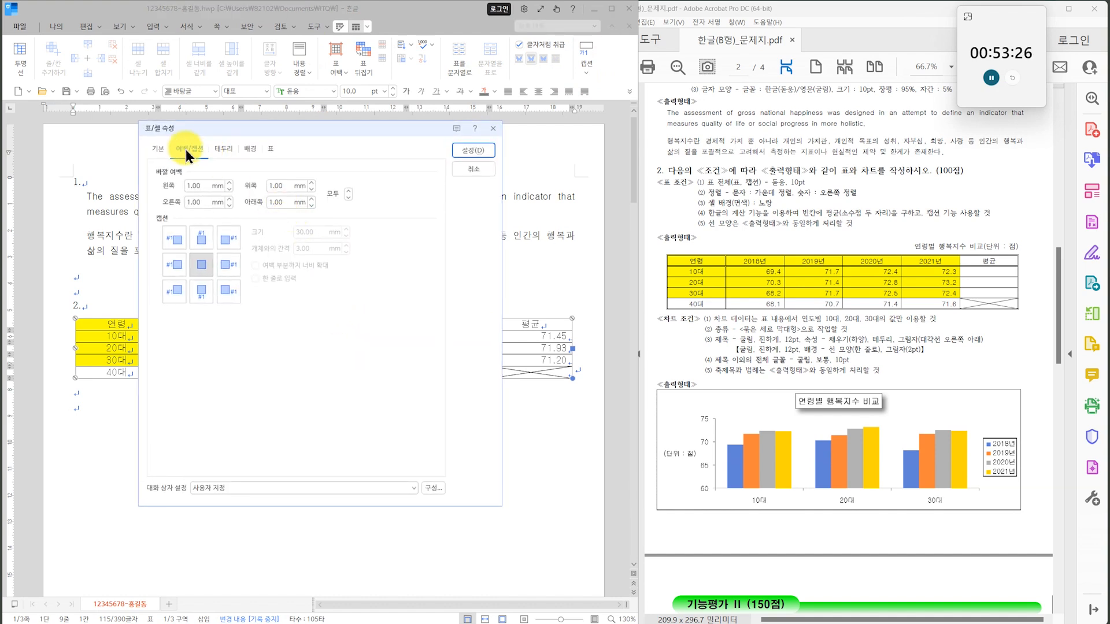
left_click(201, 237)
left_click(455, 151)
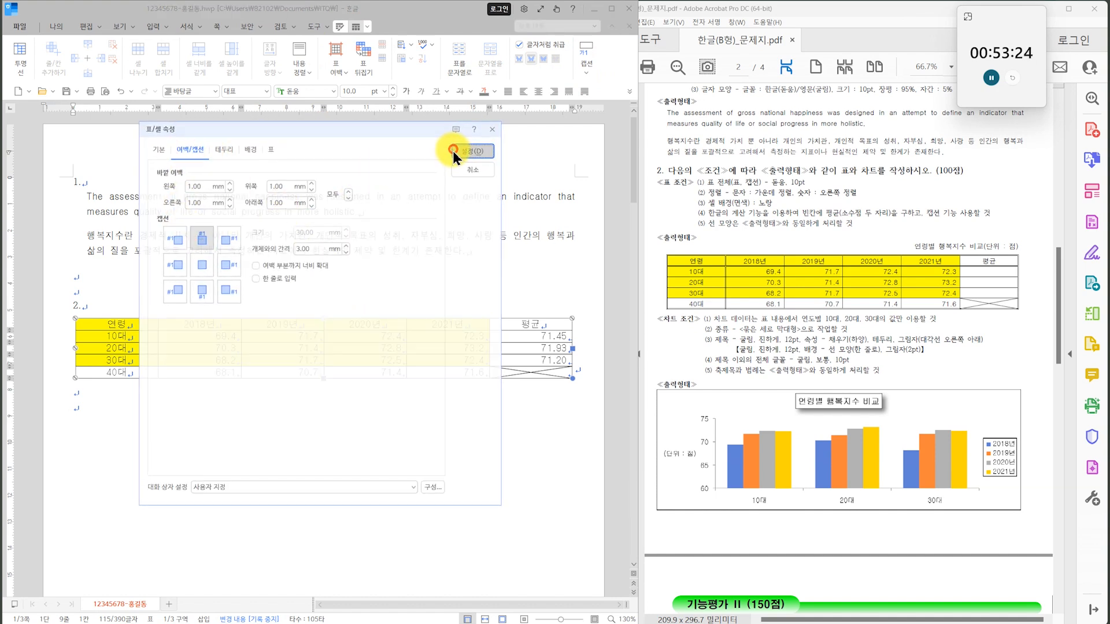
Replace the default caption text with "연령별 행복지수 비교(단위 : 점)".
left_click_drag(124, 322, 70, 321)
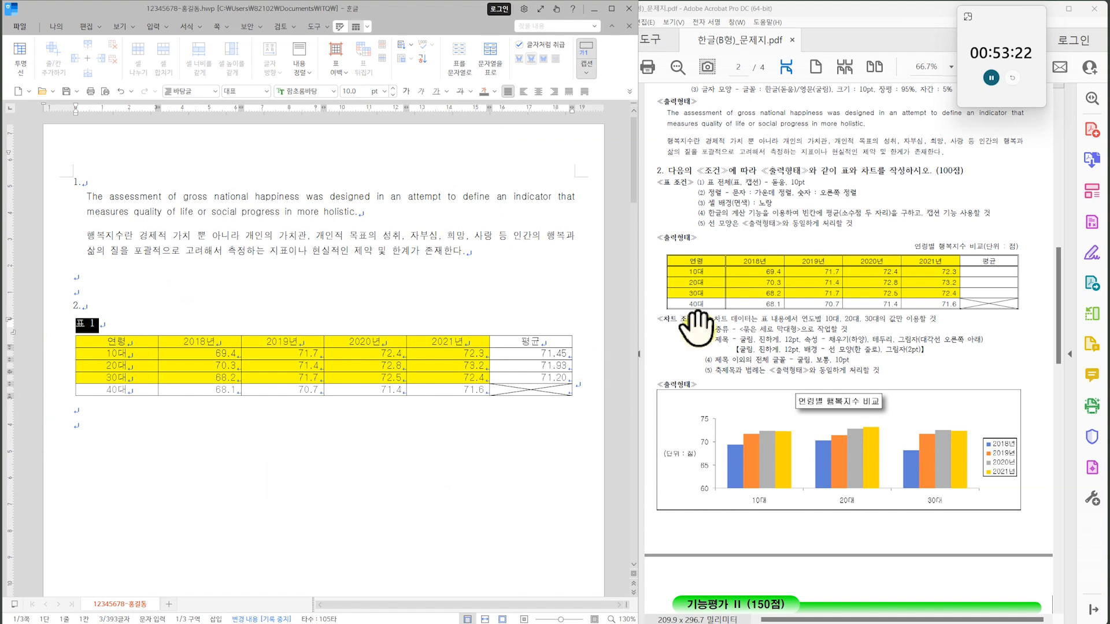
type("여")
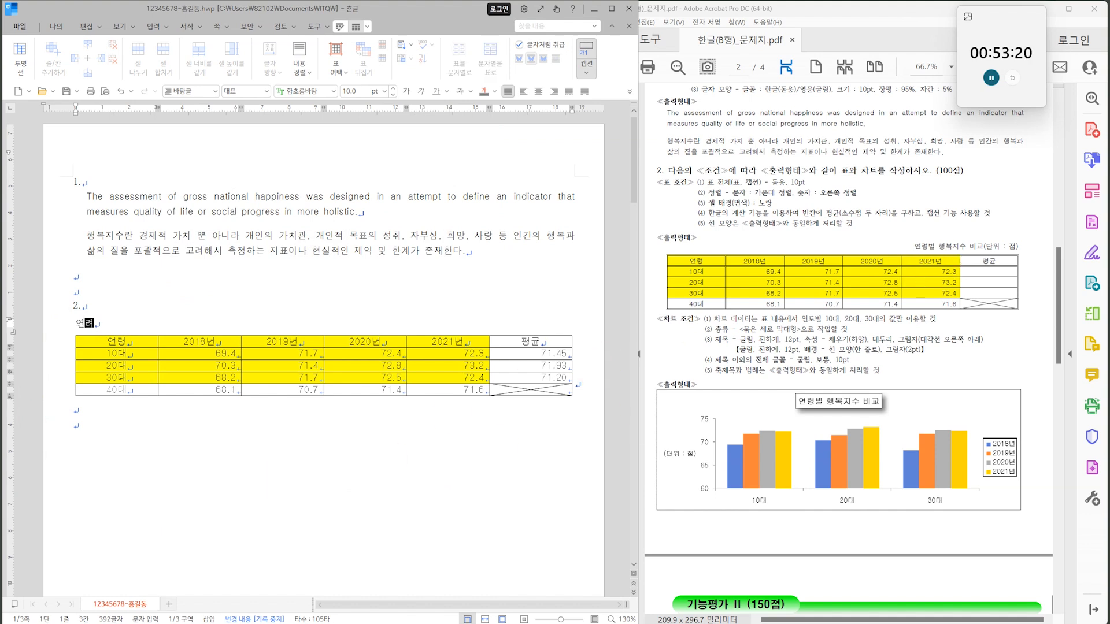
type("령별 행복지수 비교(단위 :")
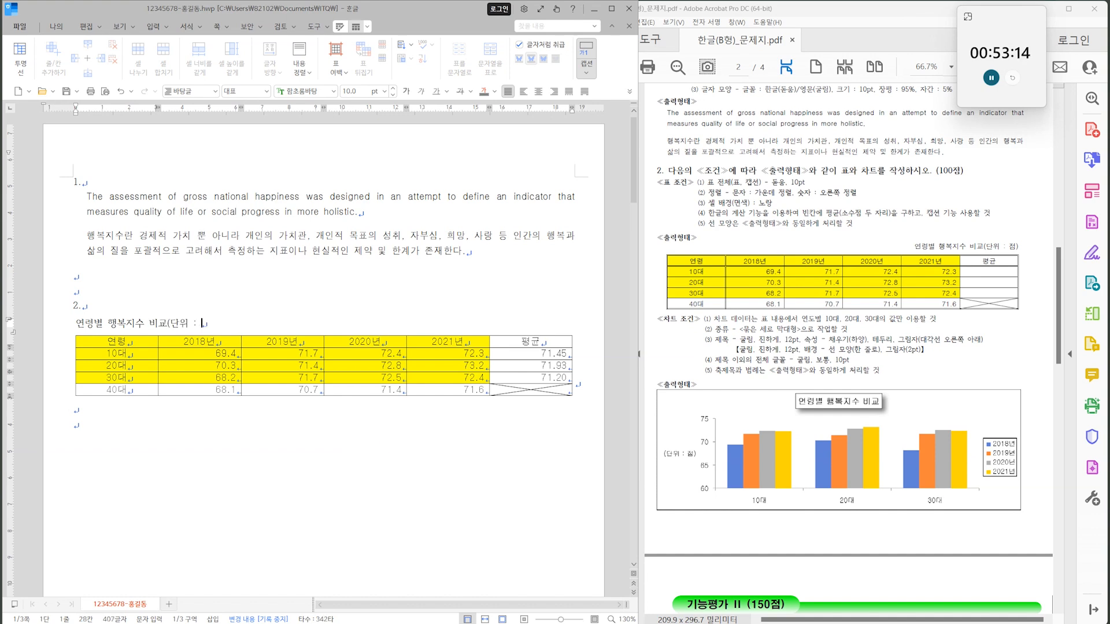
type(")")
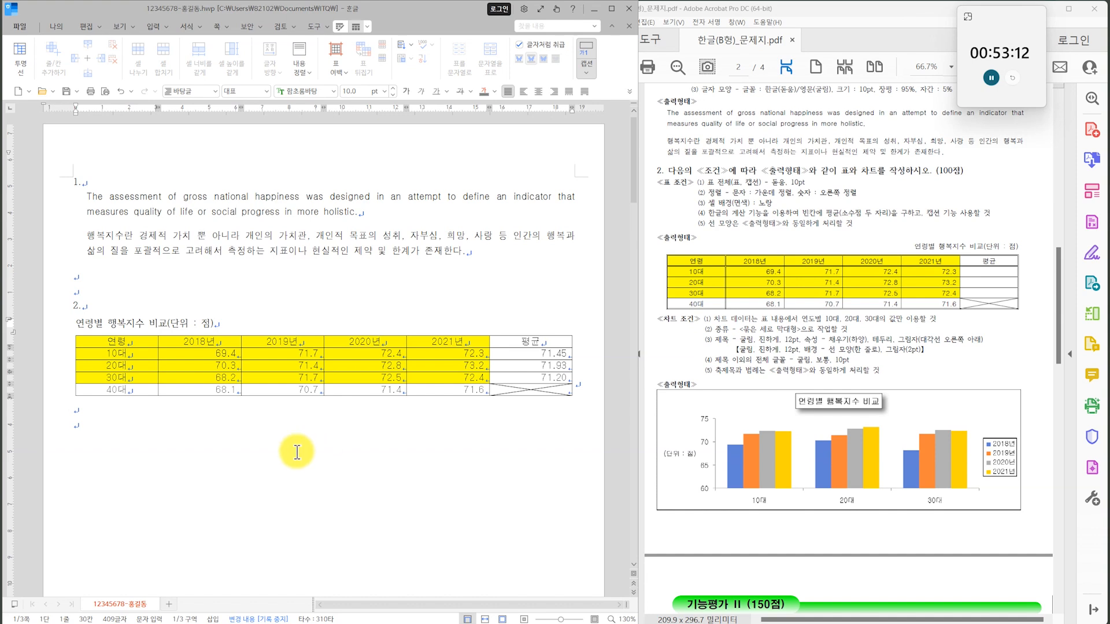
Set the table caption's font to 돋움 and right-align it.
left_click_drag(231, 322, 48, 324)
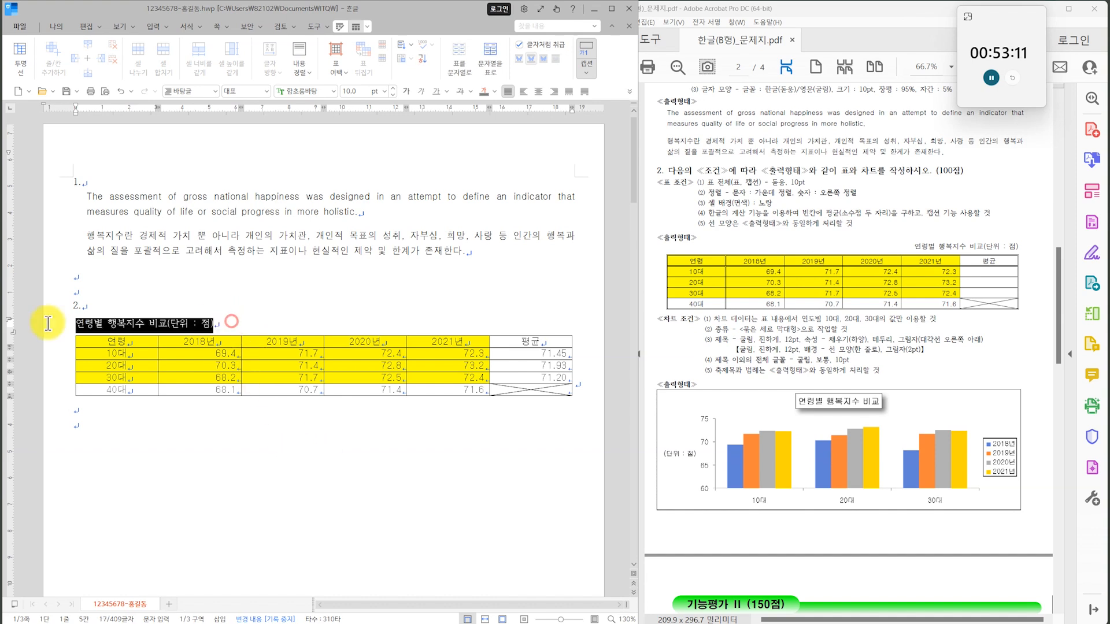
left_click(332, 92)
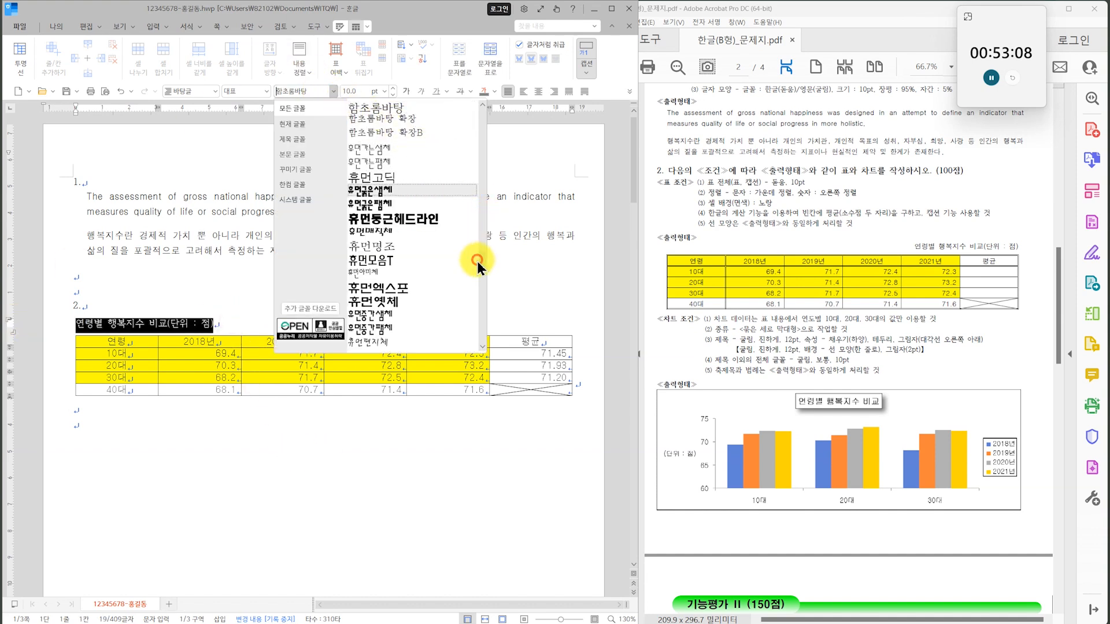
left_click(476, 258)
left_click(334, 92)
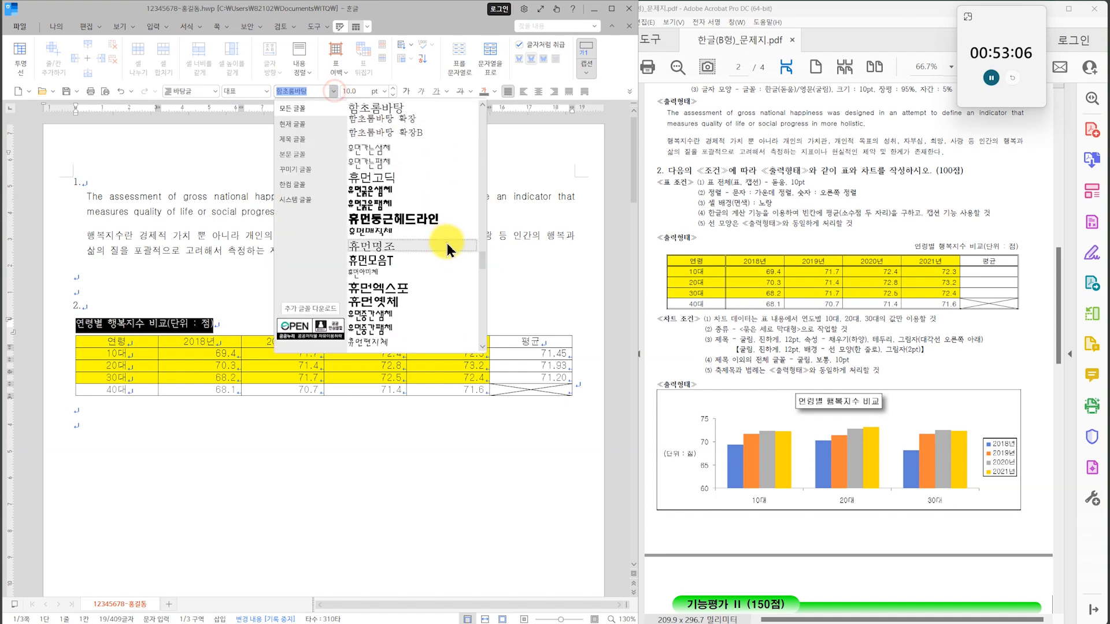
left_click_drag(481, 257, 474, 106)
left_click(413, 109)
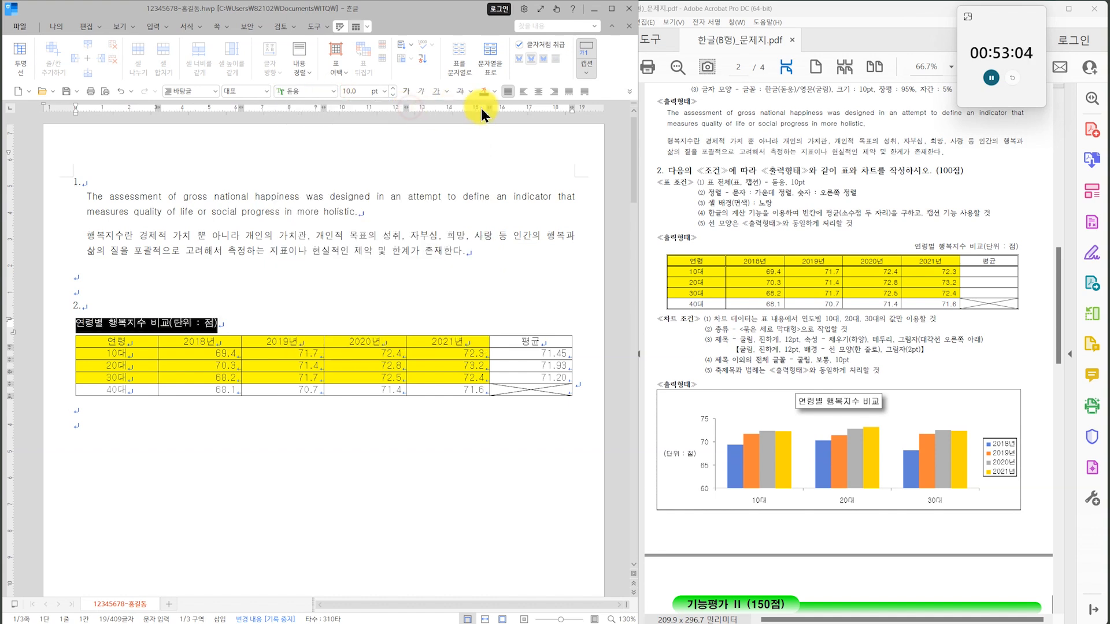
left_click(554, 91)
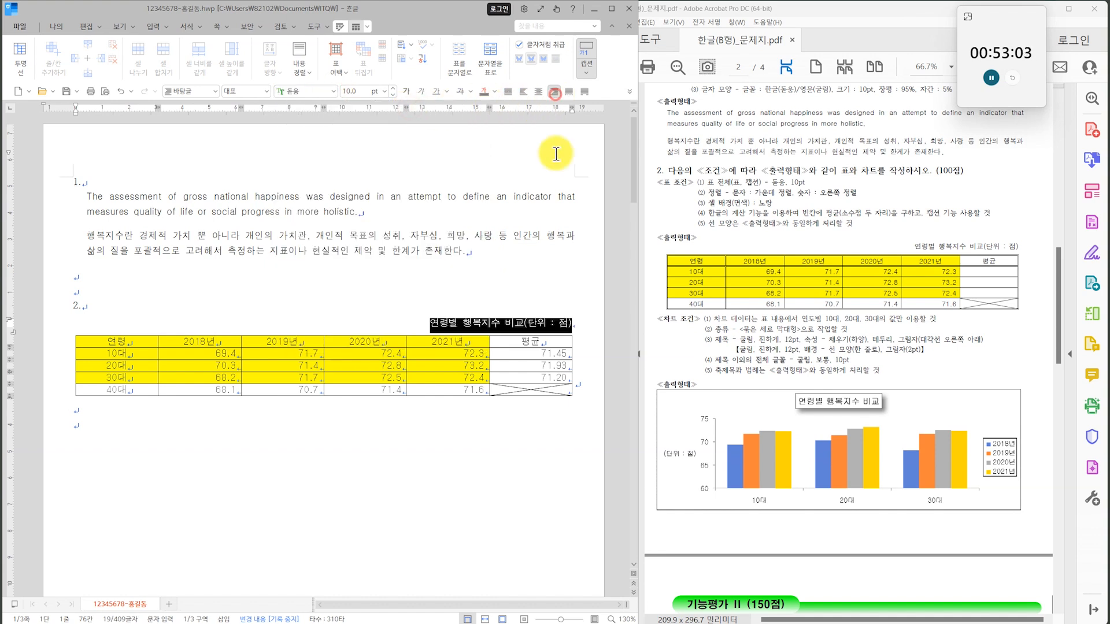
left_click(467, 450)
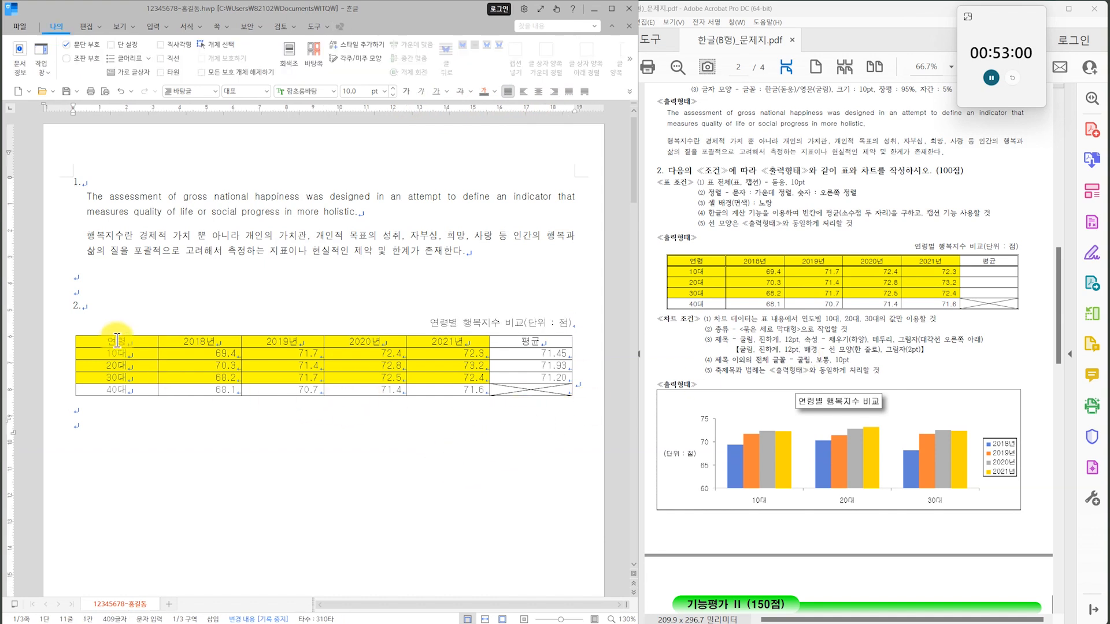
Apply a double-line outer border to the whole table, matching the exam's sample output.
left_click_drag(118, 340, 495, 393)
scroll(730, 306, "up", 1)
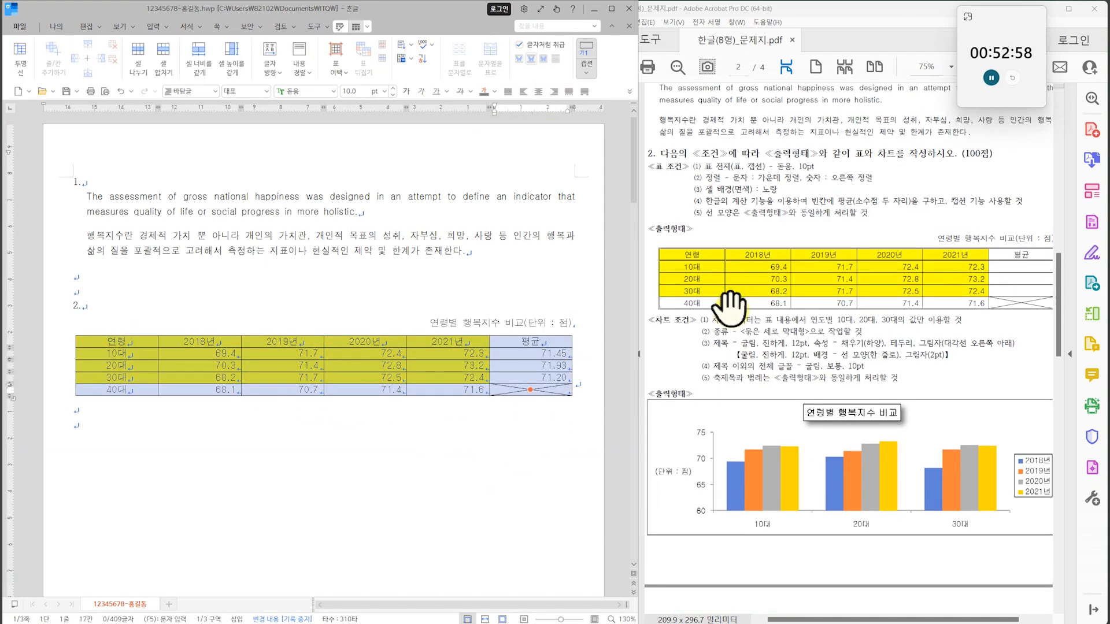
left_click(820, 375)
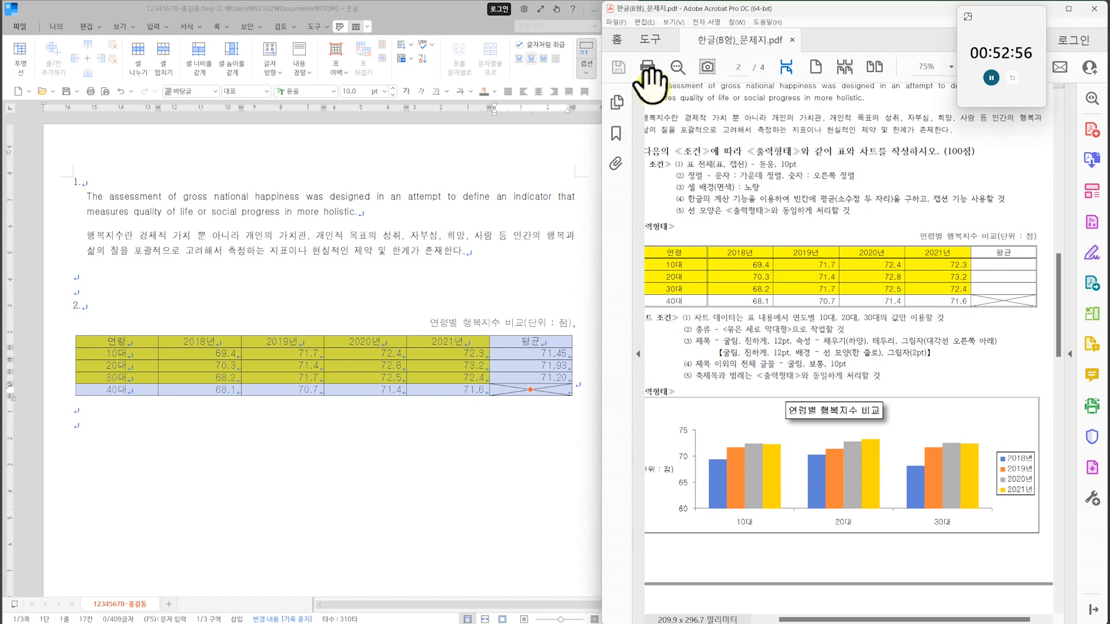
left_click(339, 27)
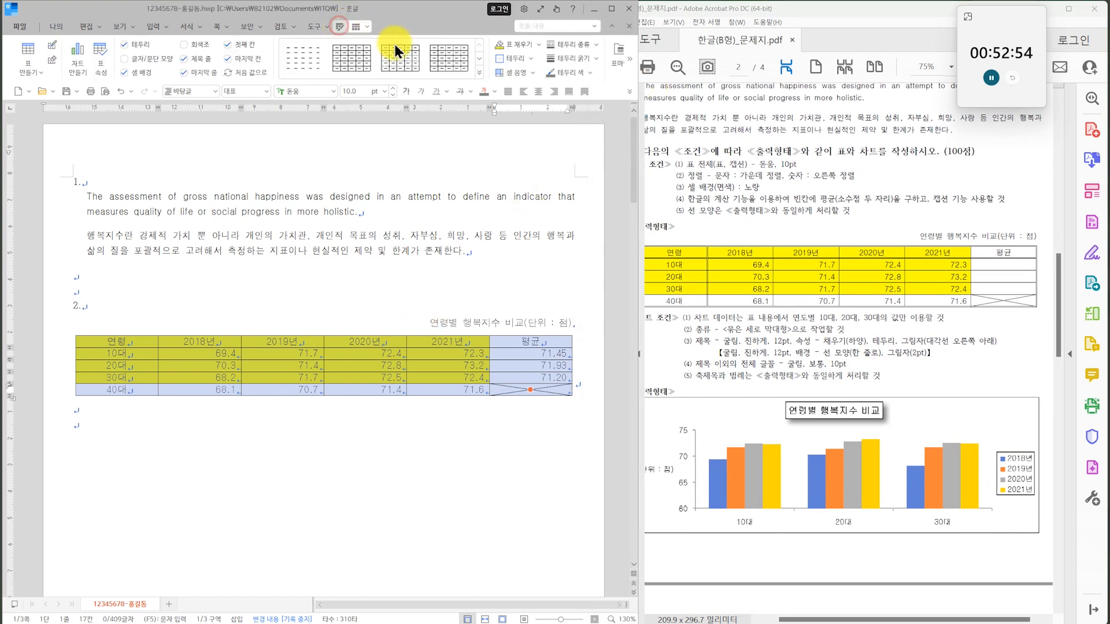
left_click(589, 44)
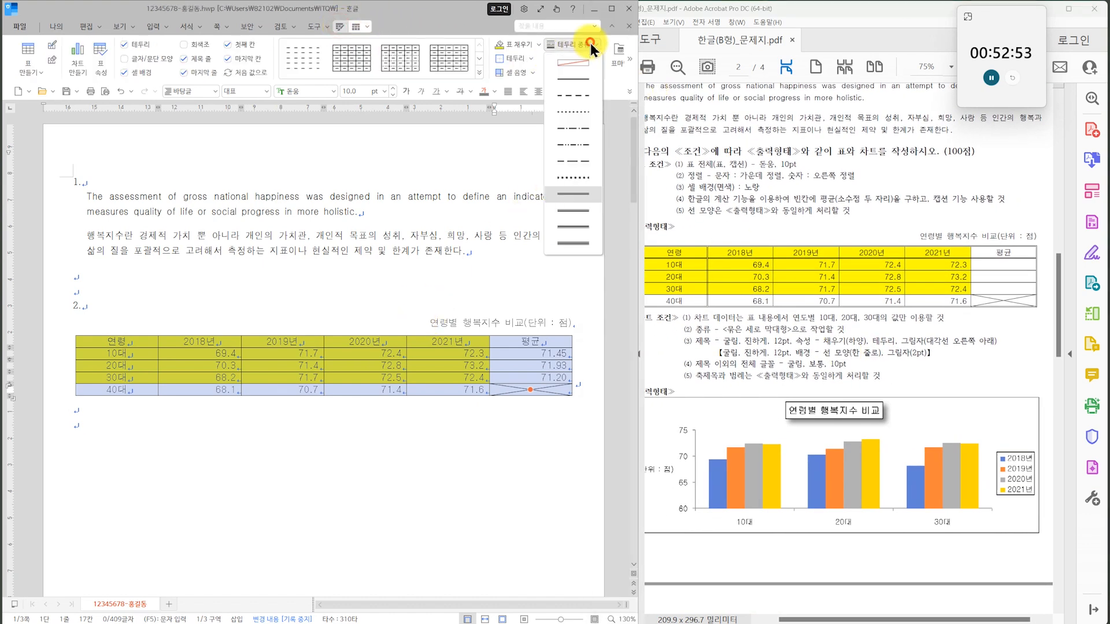
left_click(576, 196)
left_click(537, 46)
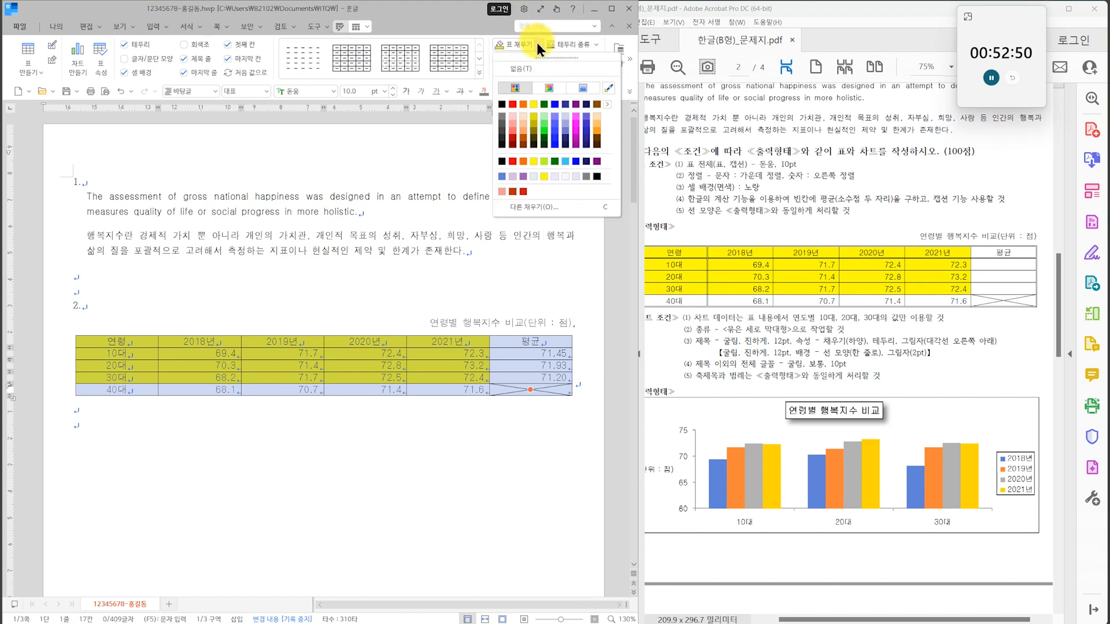
left_click(536, 44)
left_click(532, 59)
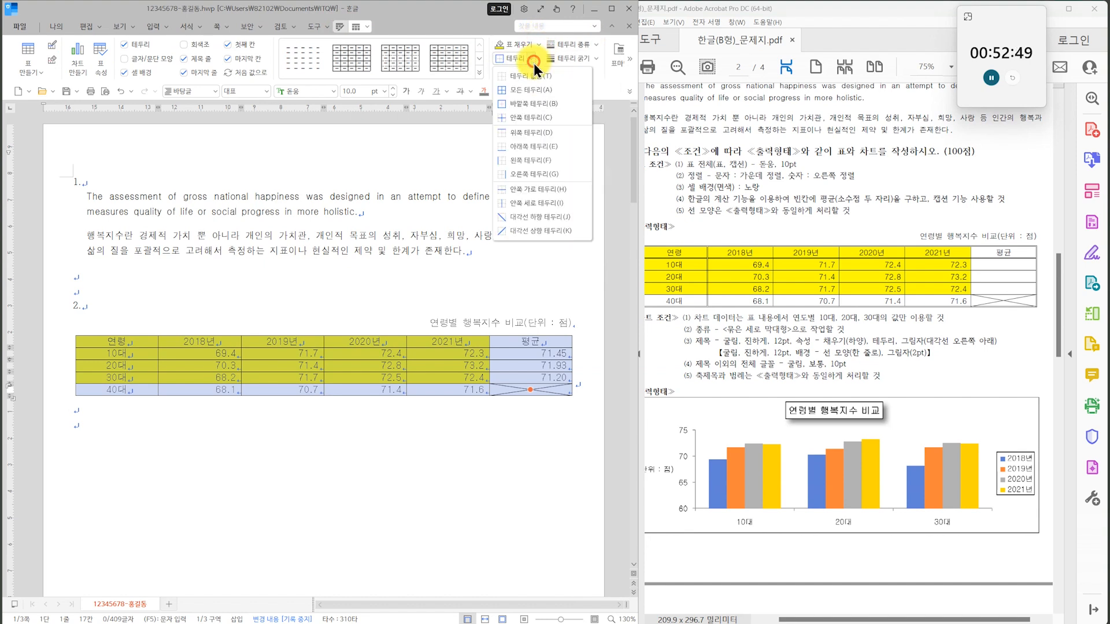
left_click(521, 105)
left_click(508, 488)
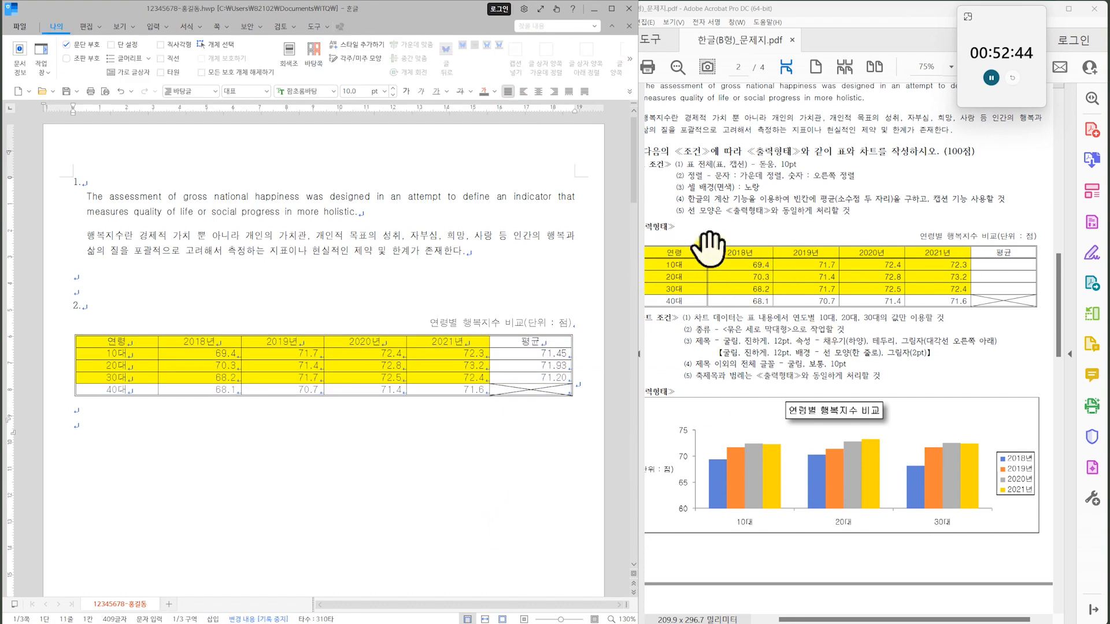
Apply the double-line outer border around the header row and around the 연령 column.
left_click_drag(148, 342, 535, 340)
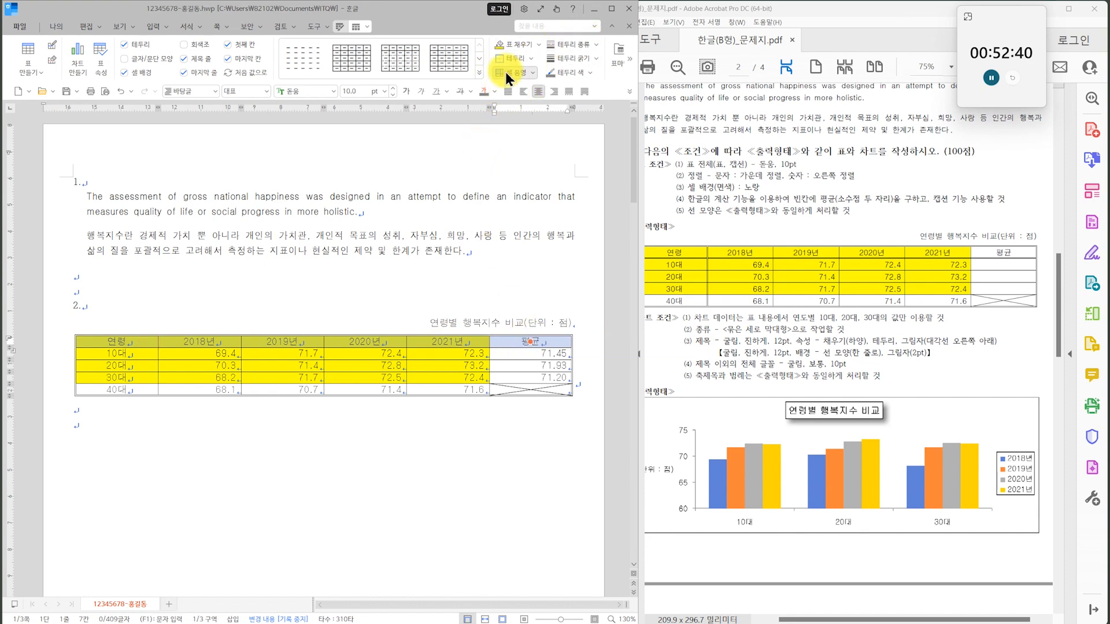
left_click_drag(104, 345, 116, 390)
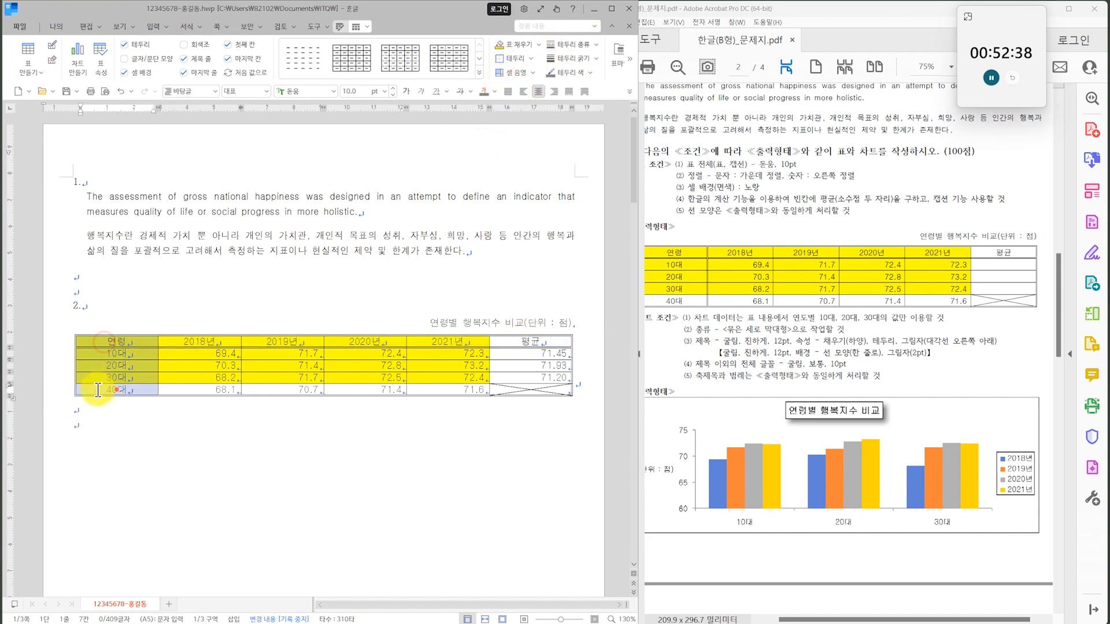
left_click(198, 540)
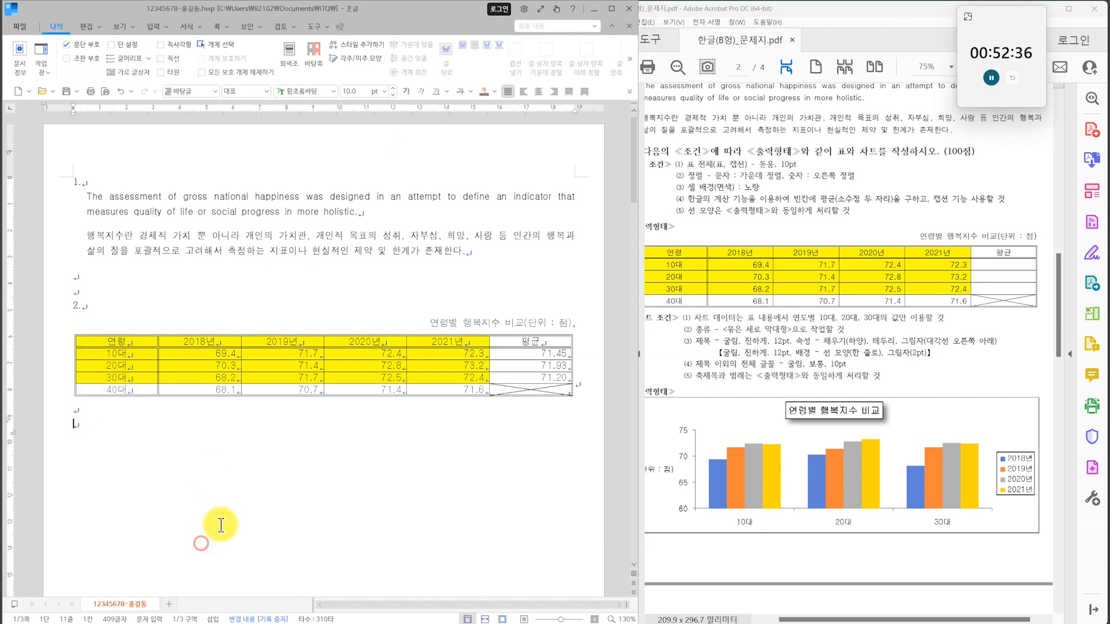
Create a clustered column chart from the 연령 to 2021년 cells of the header to 30대 rows, and set it to 글자처럼 취급.
left_click(761, 348)
scroll(837, 332, "up", 1)
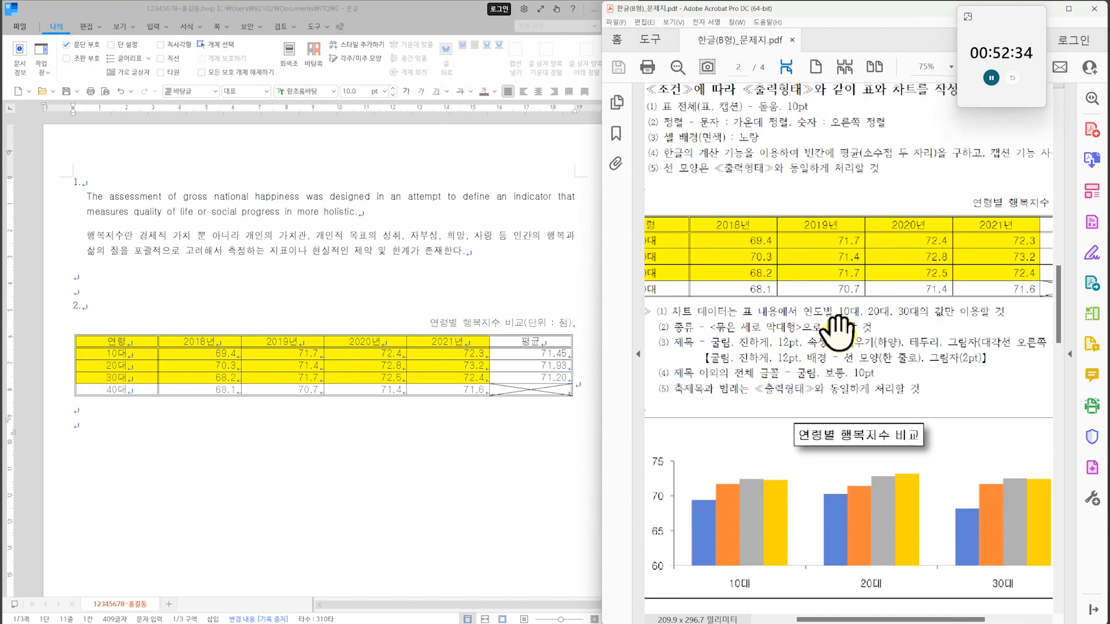
scroll(837, 333, "down", 1)
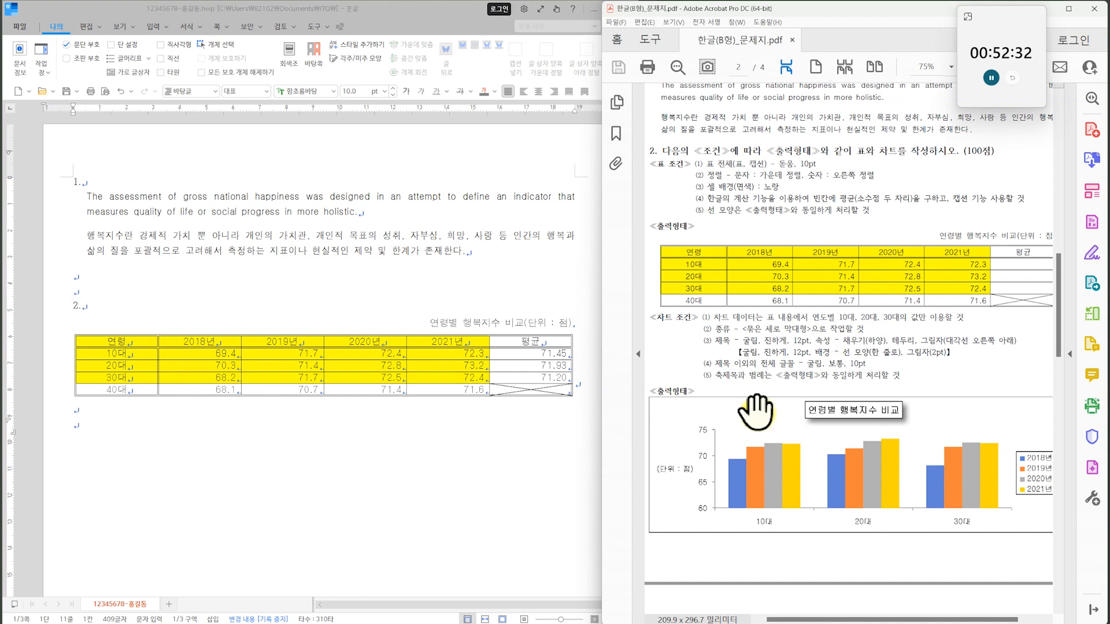
left_click_drag(788, 362, 788, 253)
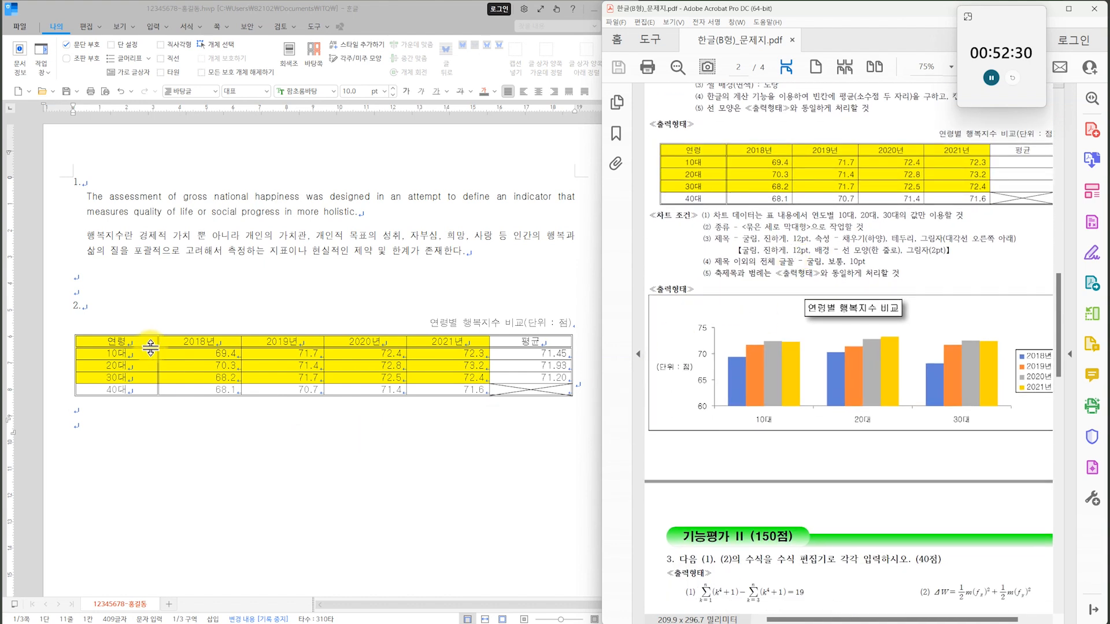
left_click_drag(101, 342, 448, 377)
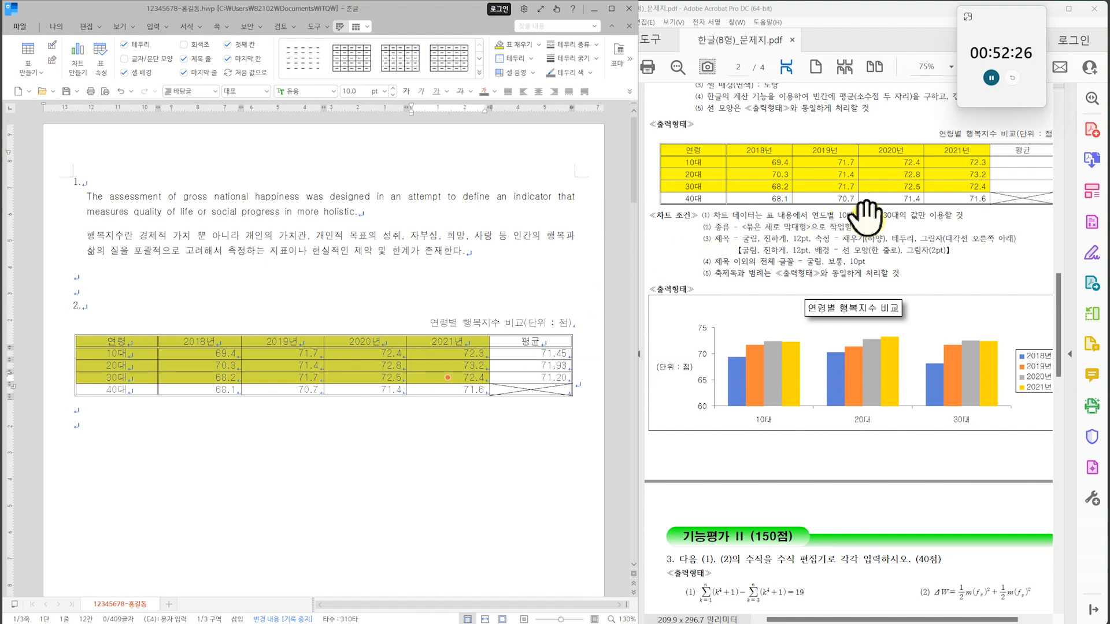
left_click(79, 53)
left_click(443, 263)
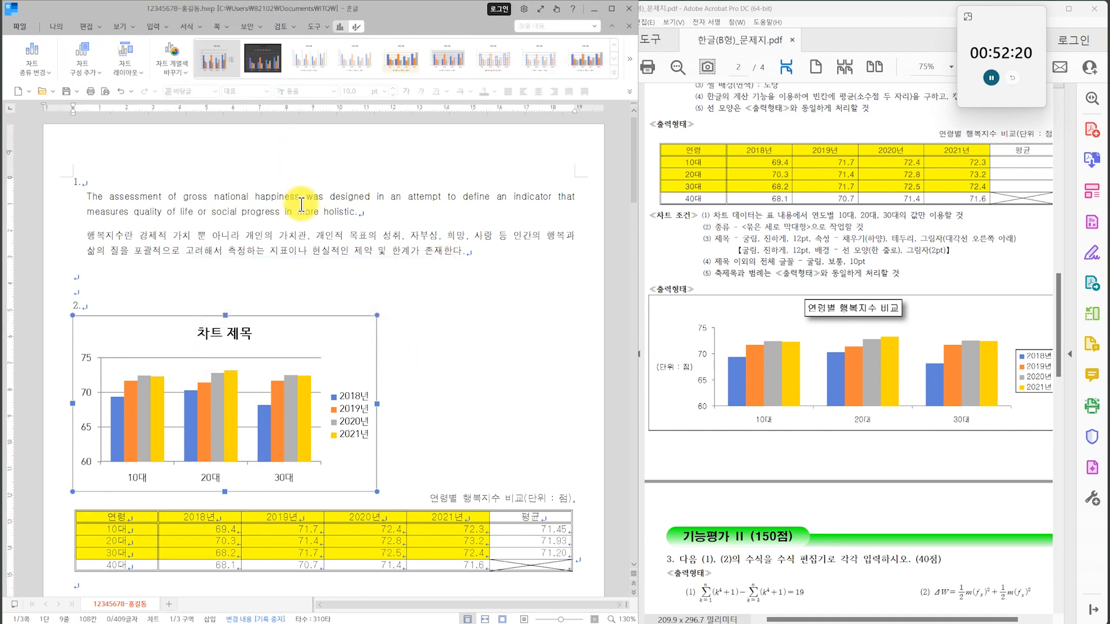
left_click(358, 29)
left_click(587, 46)
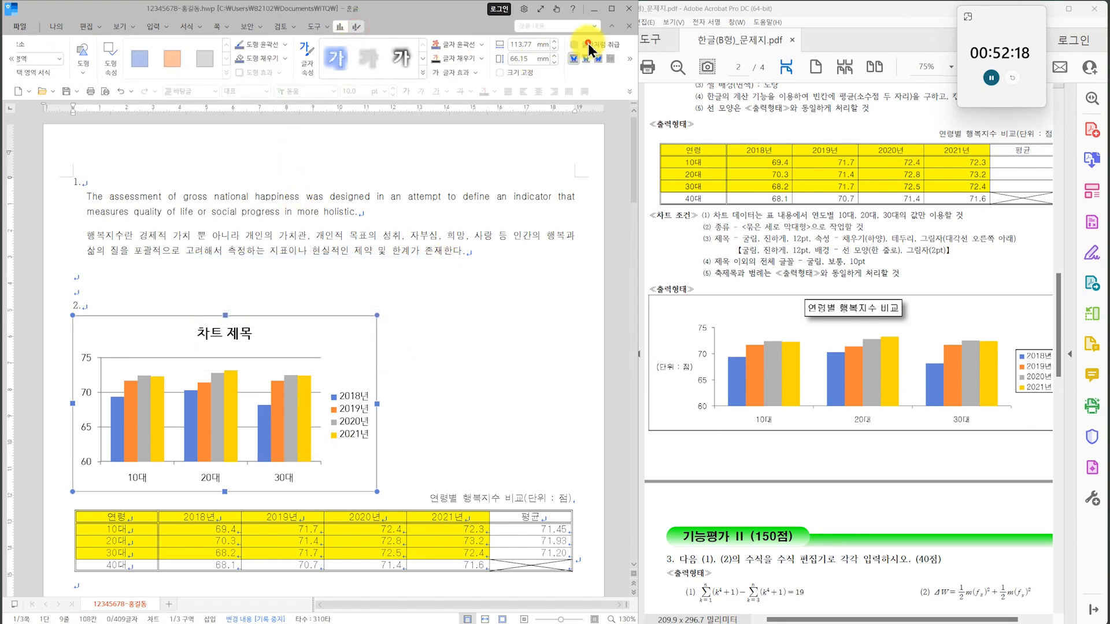
Widen the chart to about 185.57 mm to match the table's width and place it below the table.
scroll(467, 368, "down", 3)
left_click_drag(377, 367, 570, 369)
left_click(471, 514)
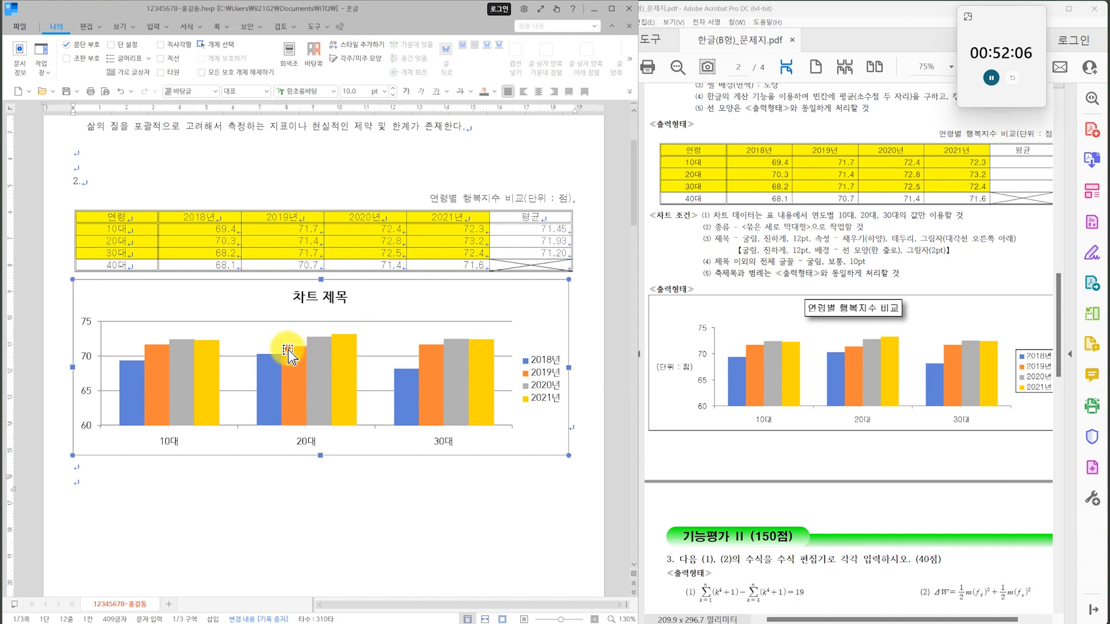
Change the chart title's text to 연령별 행복지수 비교.
left_click(312, 297)
right_click(312, 296)
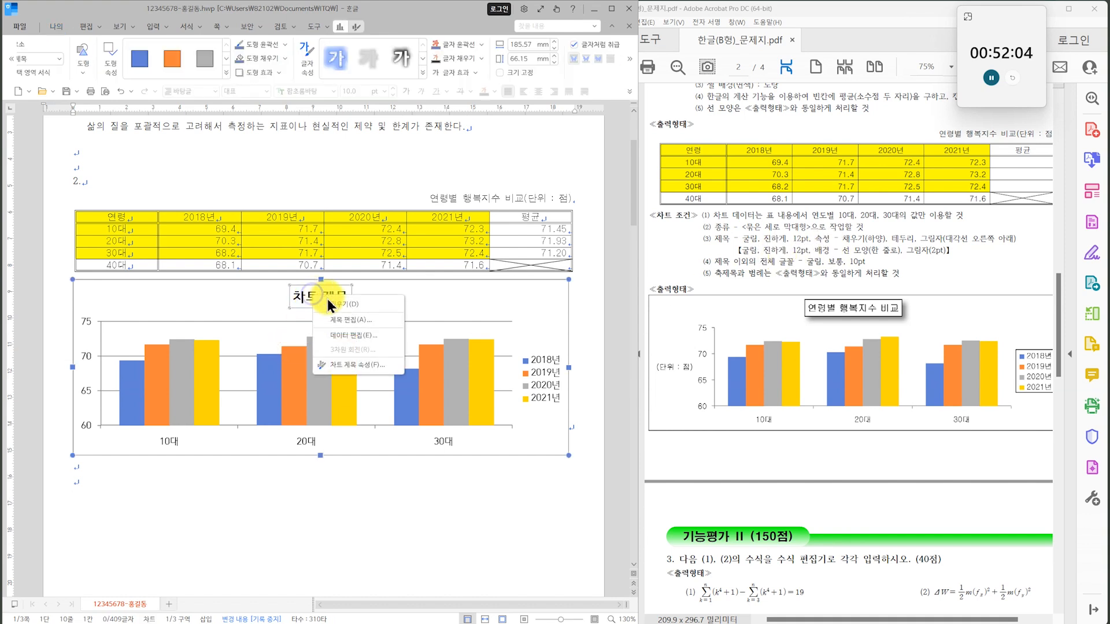
left_click(353, 322)
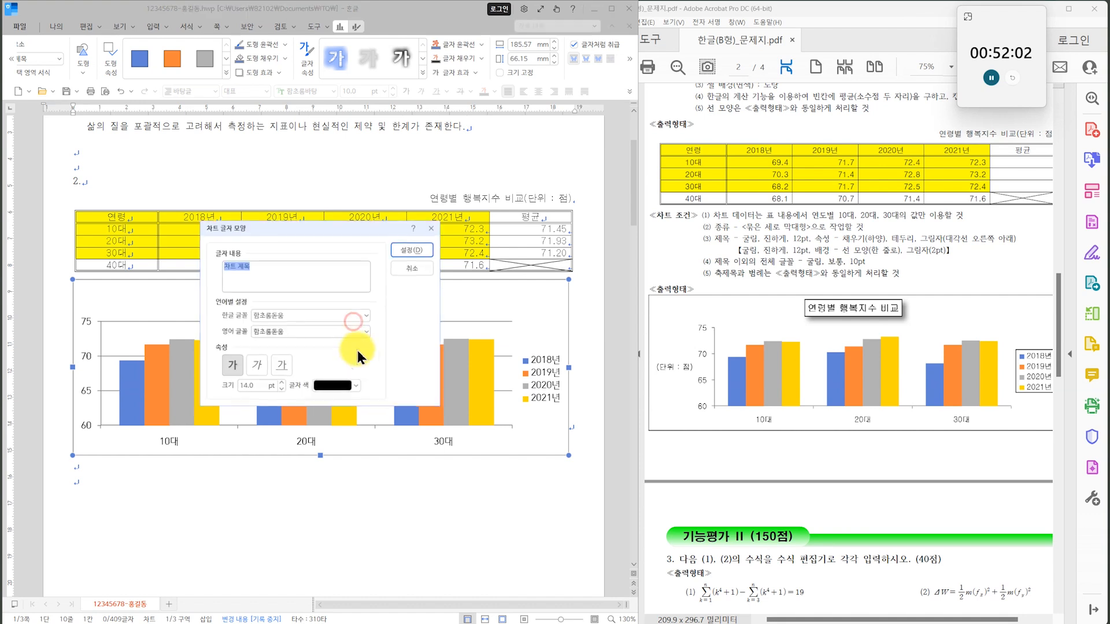
type("dusf")
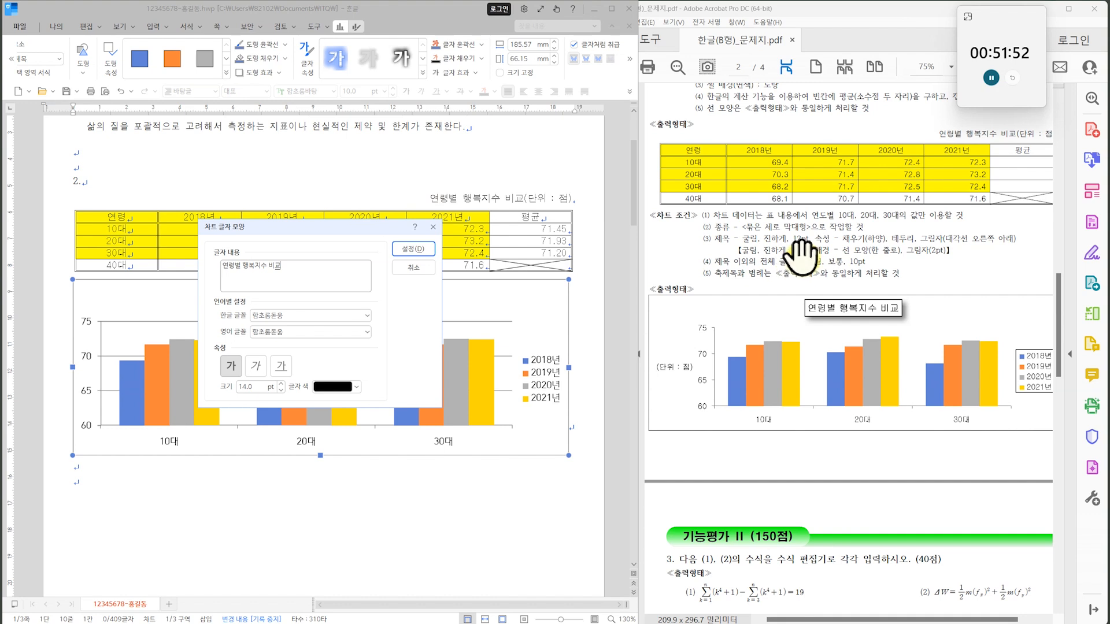
Set the chart title's Korean and English fonts to 굴림 at 12 pt and apply the text settings.
left_click(367, 315)
left_click_drag(369, 543, 359, 418)
left_click(306, 484)
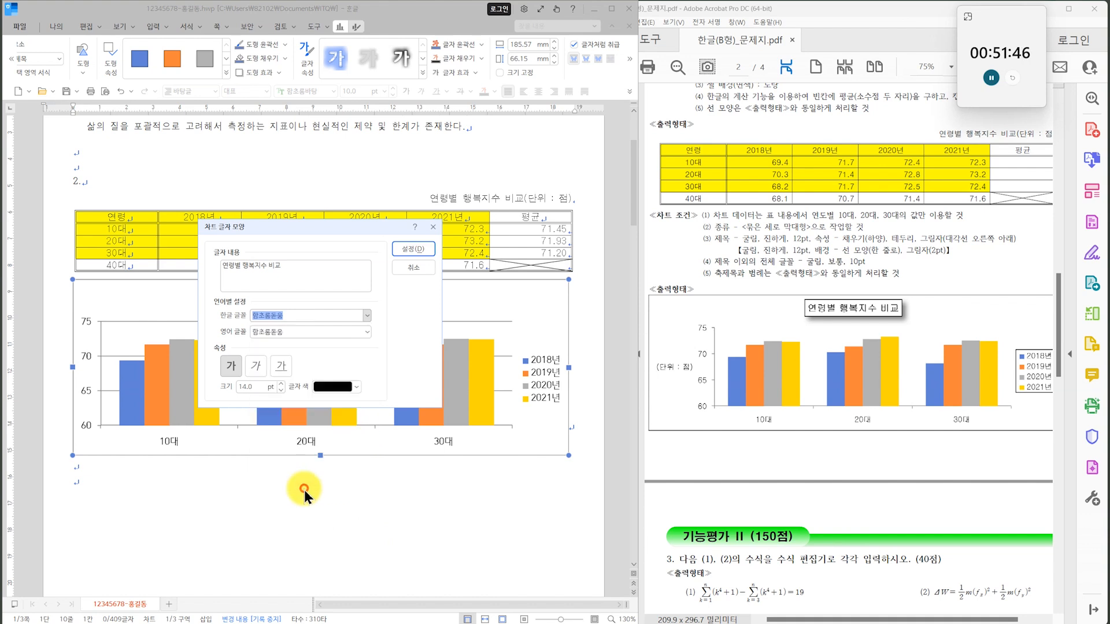
left_click(366, 332)
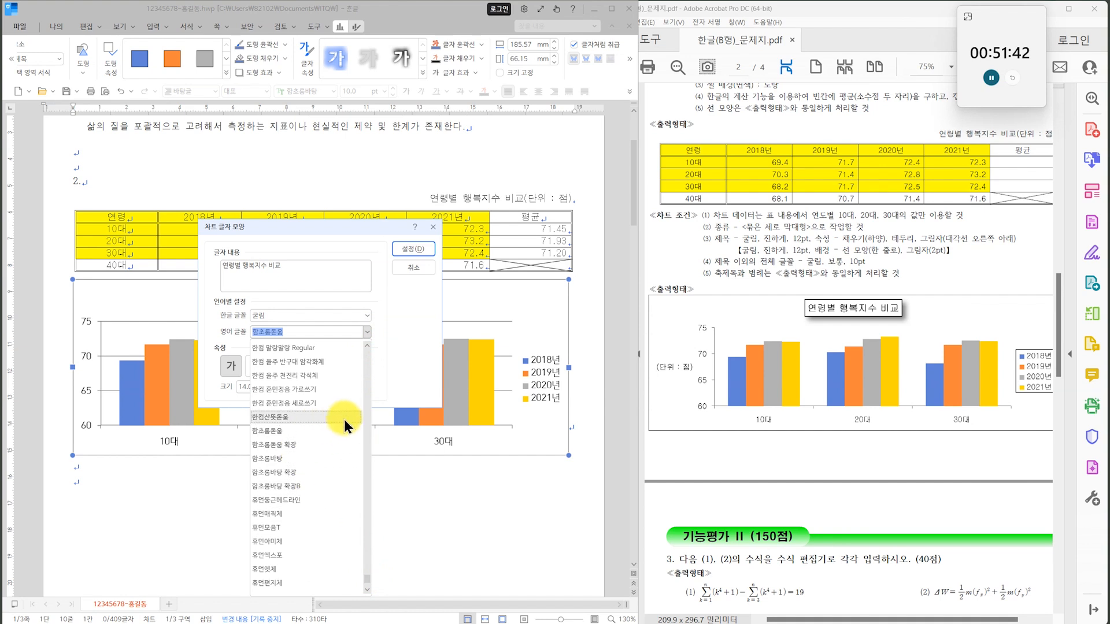
left_click_drag(370, 582, 359, 553)
scroll(360, 553, "up", 3)
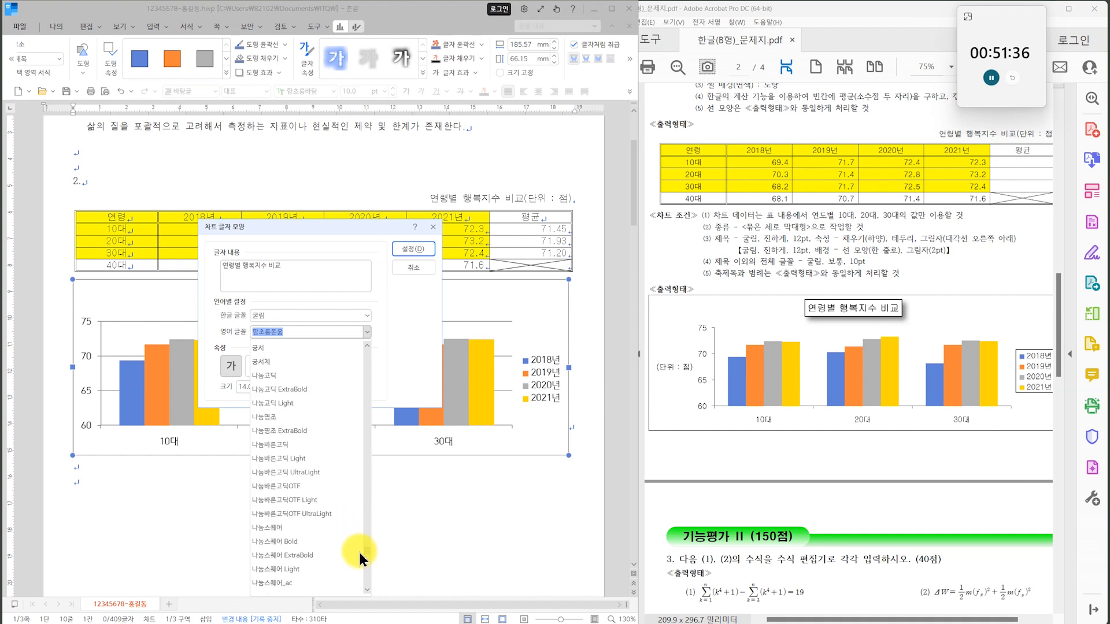
left_click(288, 491)
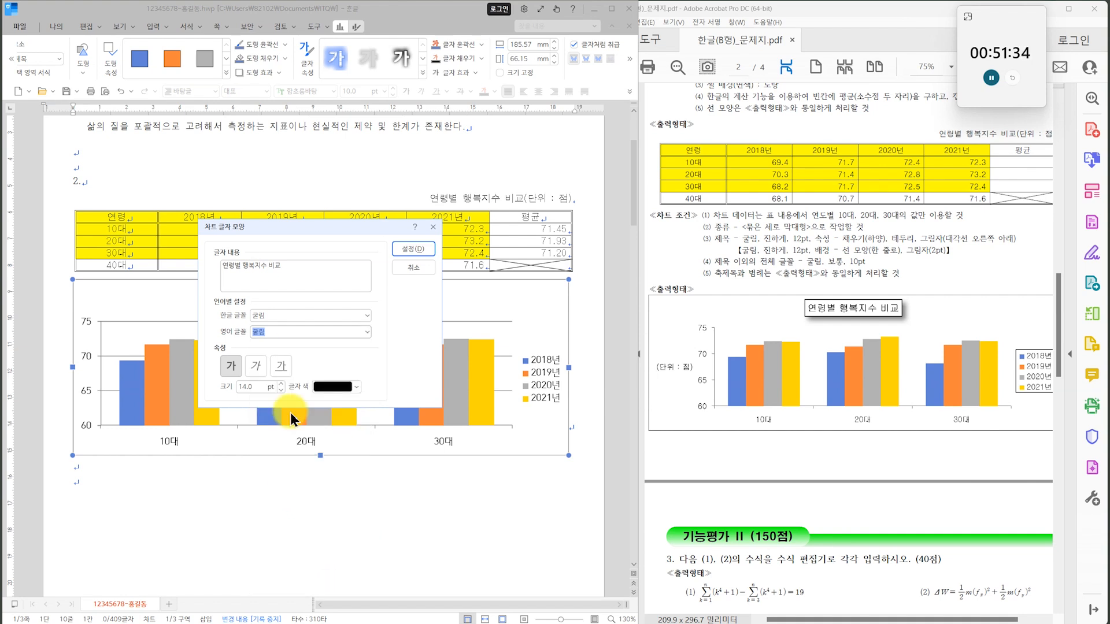
type("12")
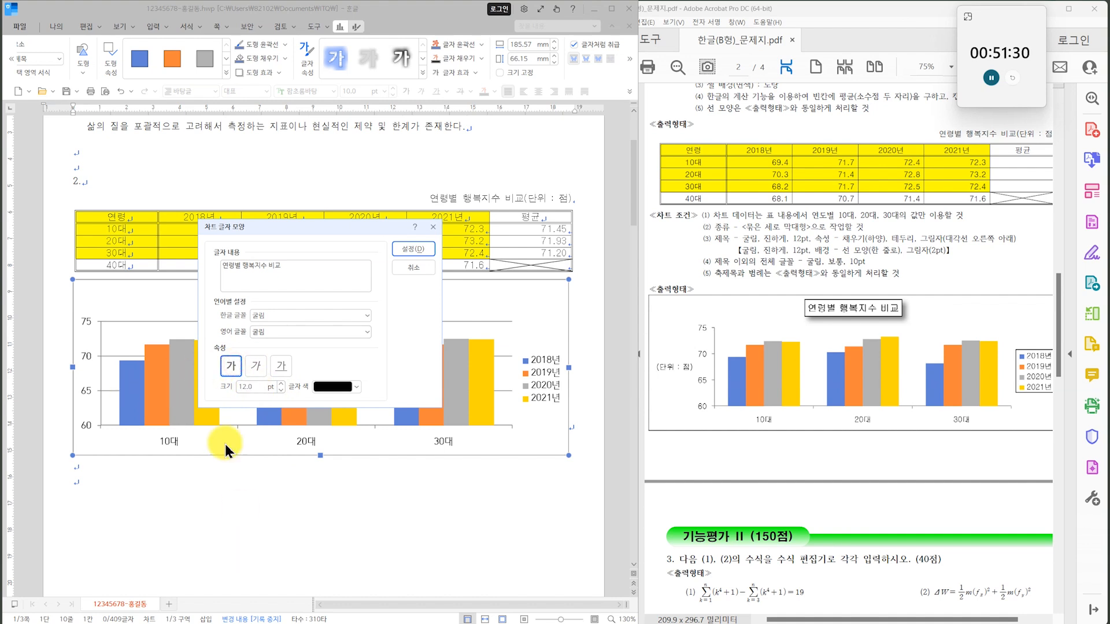
left_click(422, 249)
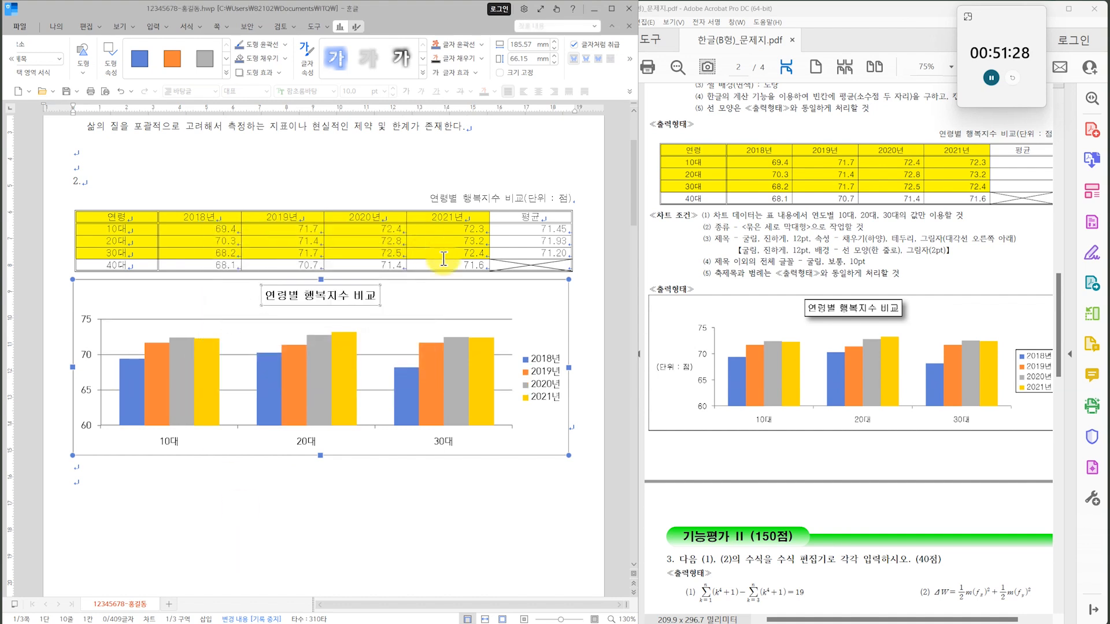
Give the chart title a white fill, a black outline and a 대각선 오른쪽 아래 shadow.
double_click(353, 299)
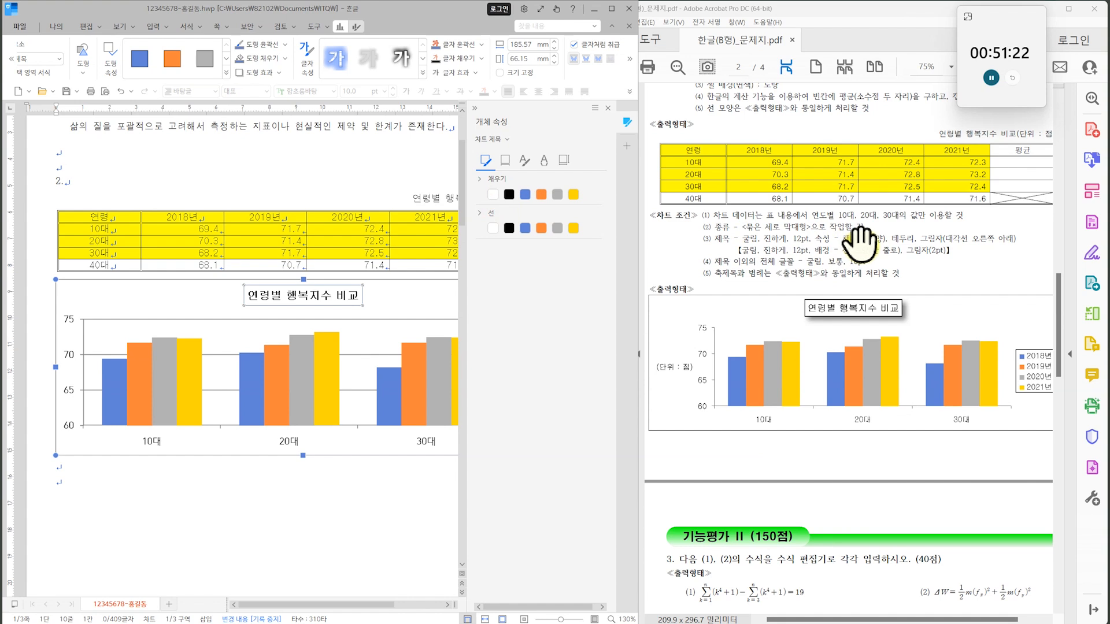
left_click(491, 195)
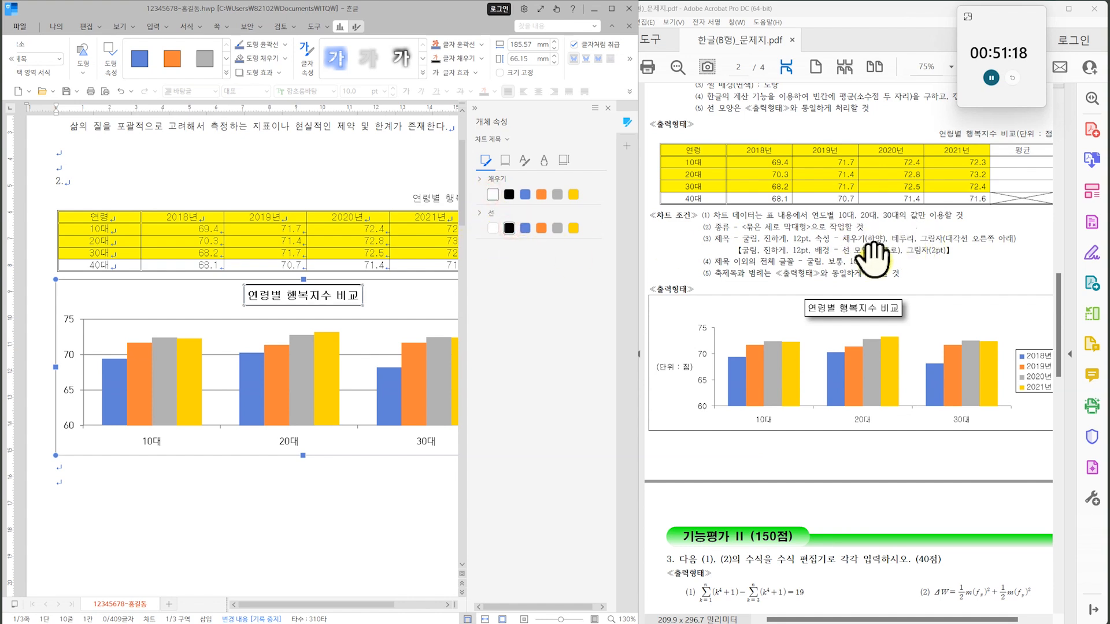
left_click(506, 161)
left_click(510, 179)
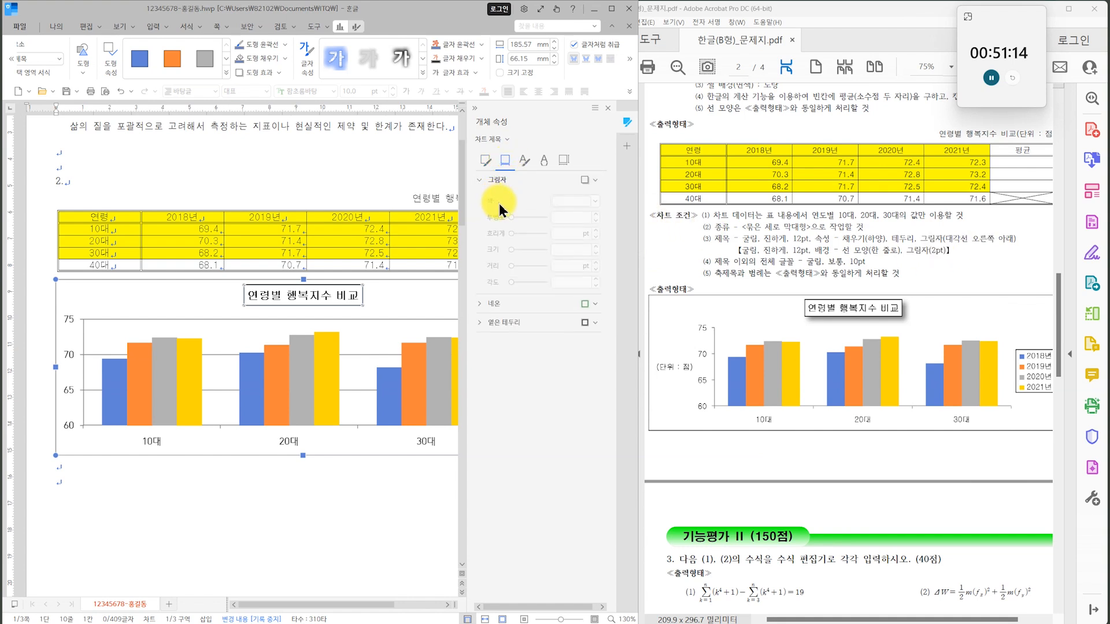
left_click(590, 181)
left_click(588, 267)
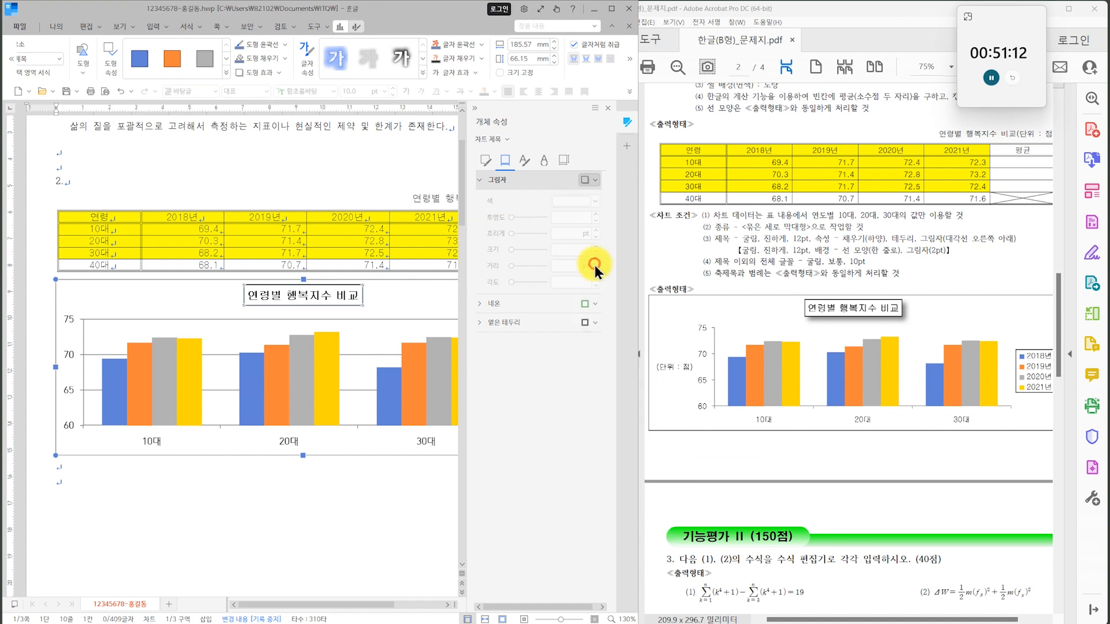
left_click(313, 506)
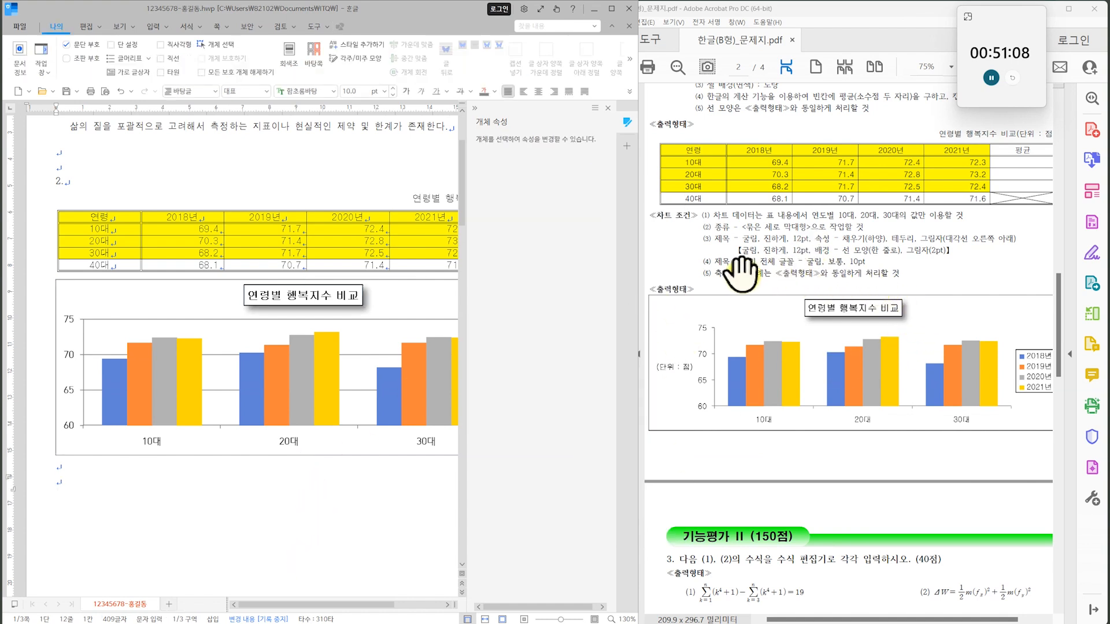
Set both the Korean and English fonts of the chart's value axis labels to 굴림.
left_click(70, 386)
left_click(70, 386)
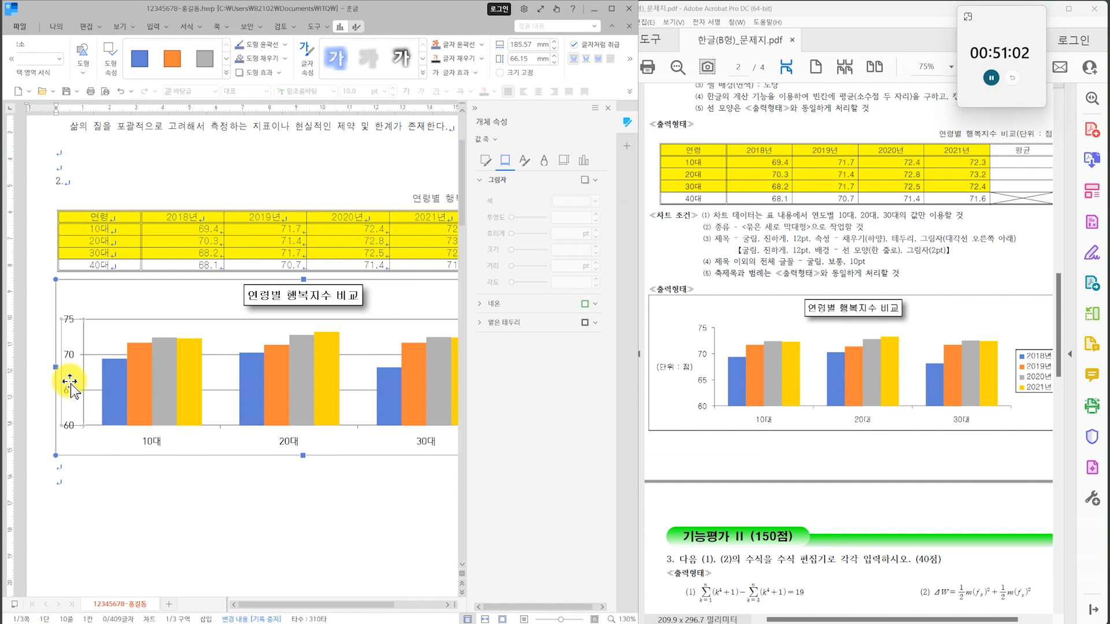
right_click(71, 387)
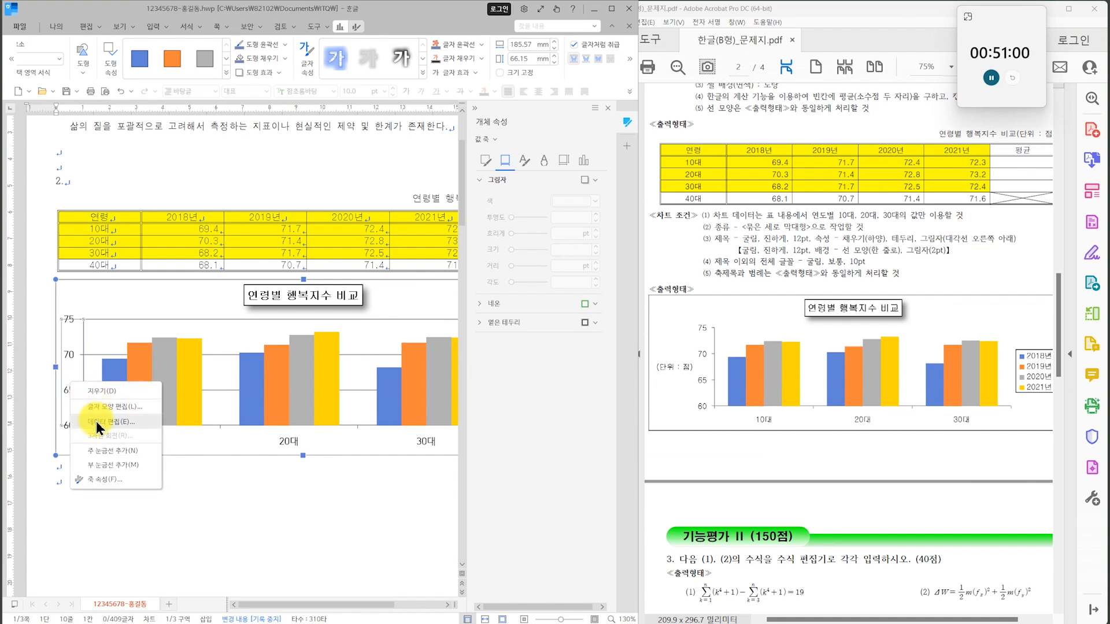
left_click(108, 407)
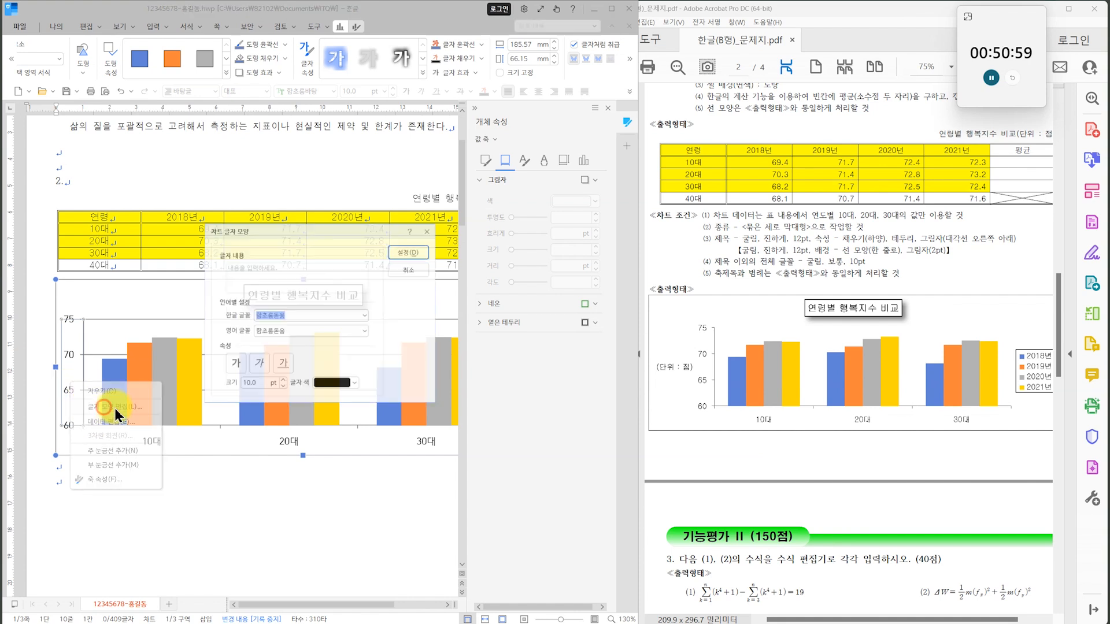
left_click(368, 316)
left_click_drag(369, 547, 369, 442)
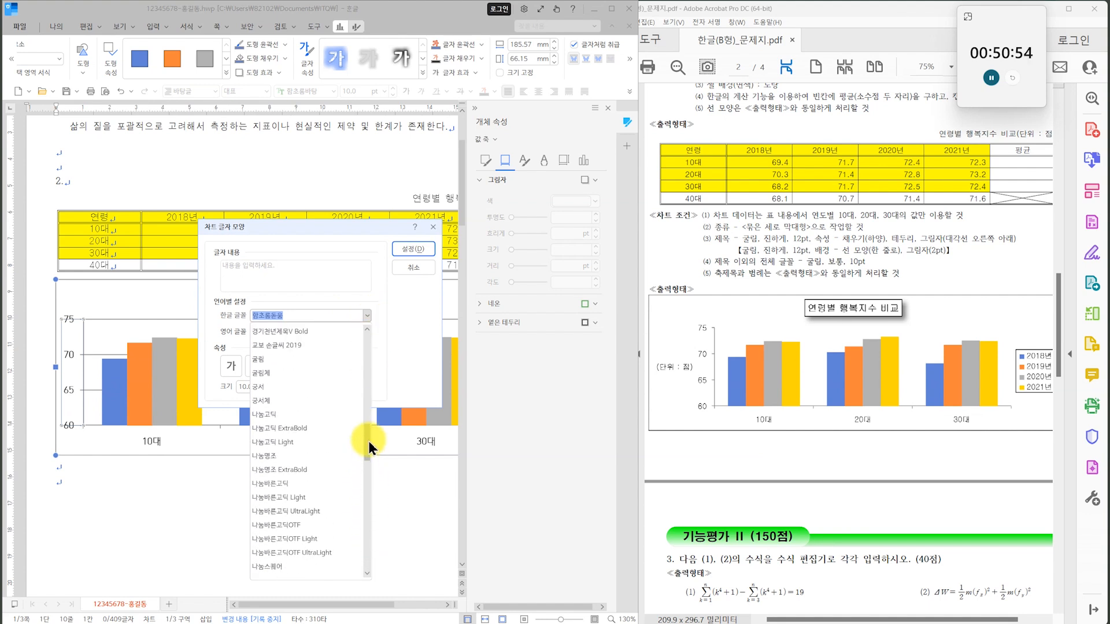
left_click(287, 359)
left_click(366, 331)
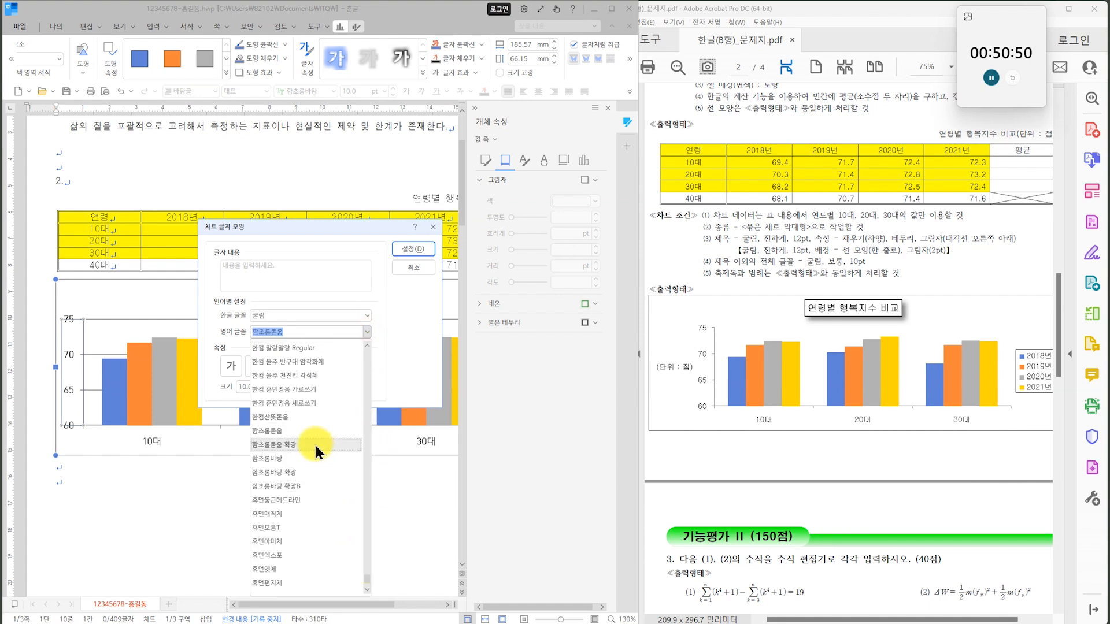
left_click(368, 574)
left_click_drag(369, 575, 366, 533)
scroll(312, 515, "down", 6)
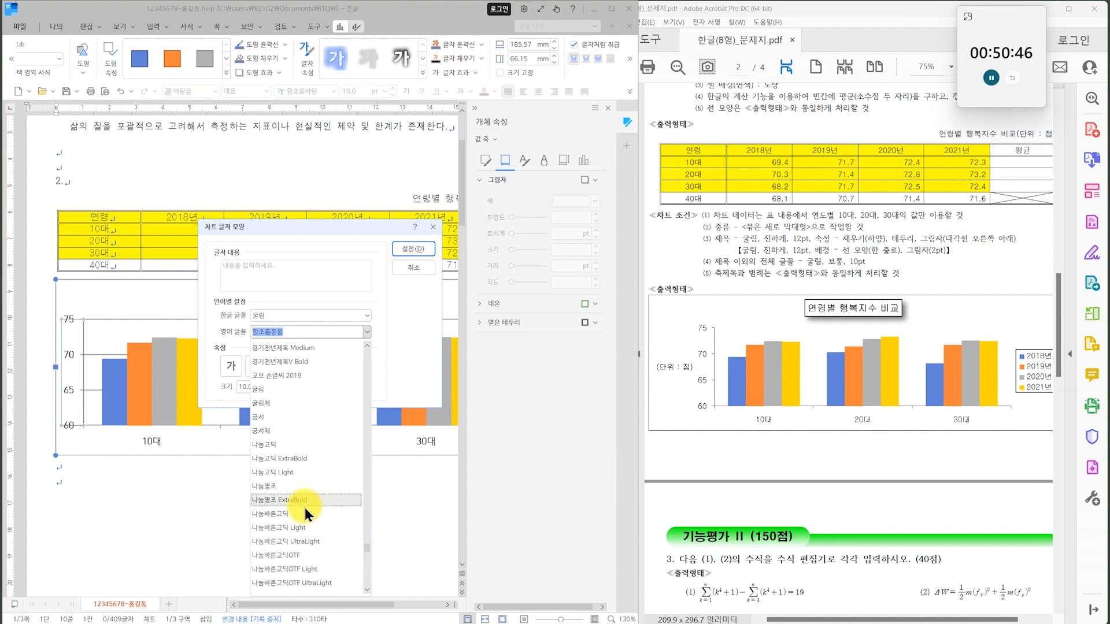
left_click(282, 391)
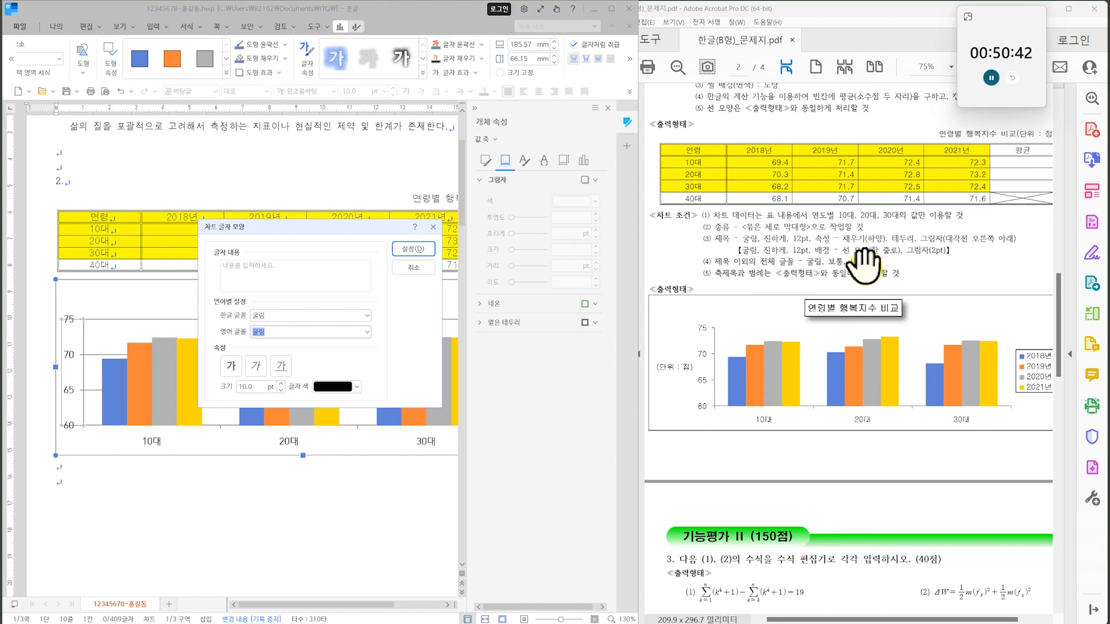
left_click(407, 247)
Set both the Korean and English fonts of the chart's age-group category axis labels to 굴림.
left_click(294, 443)
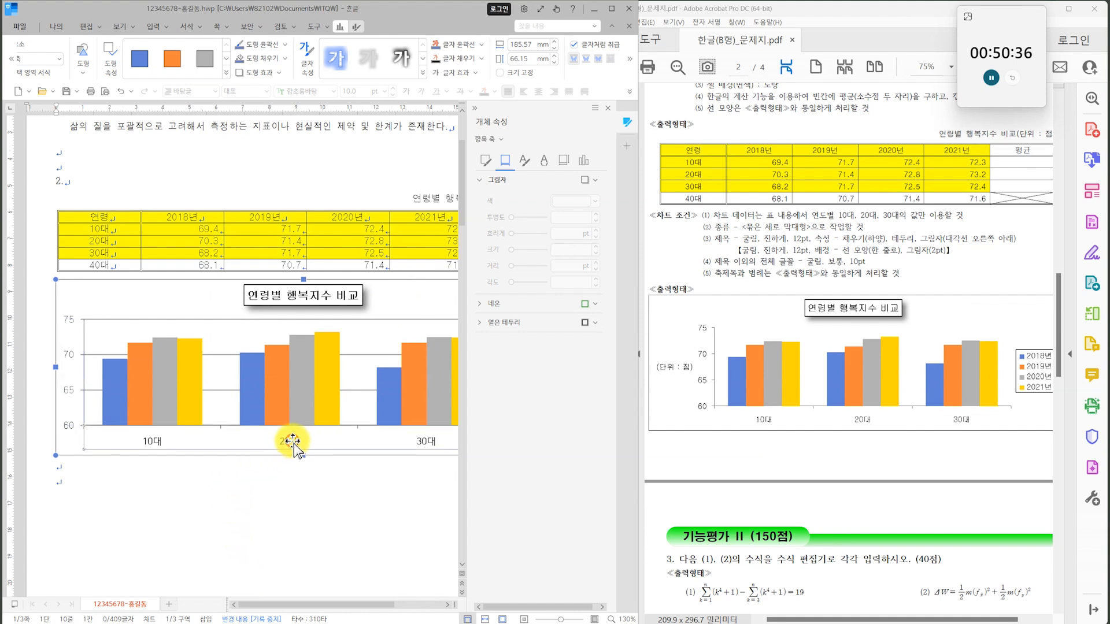
right_click(293, 443)
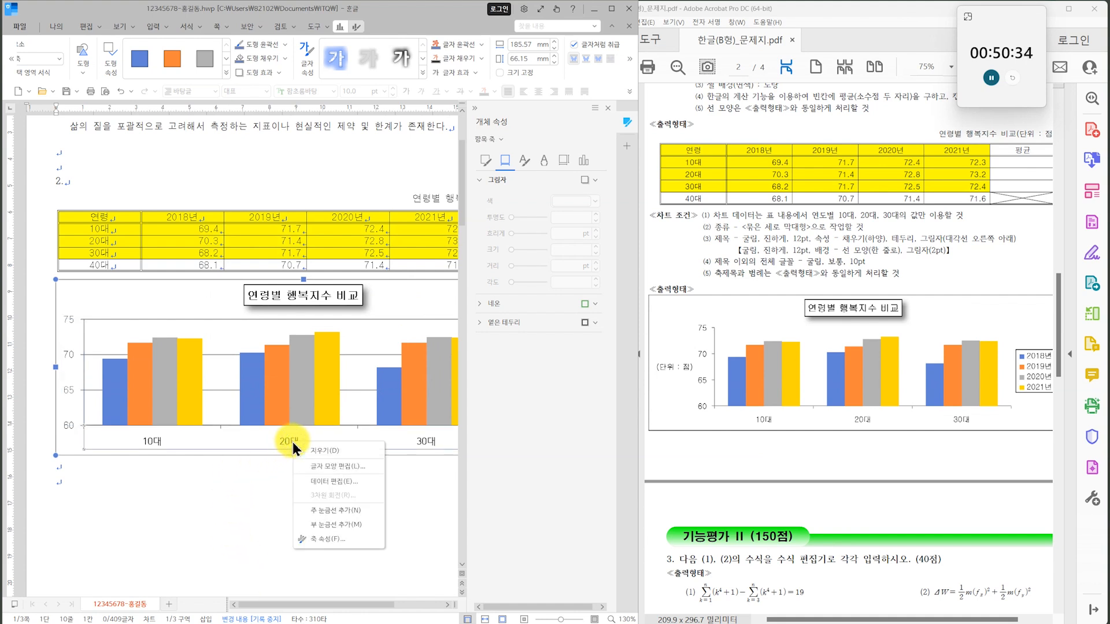
left_click(326, 465)
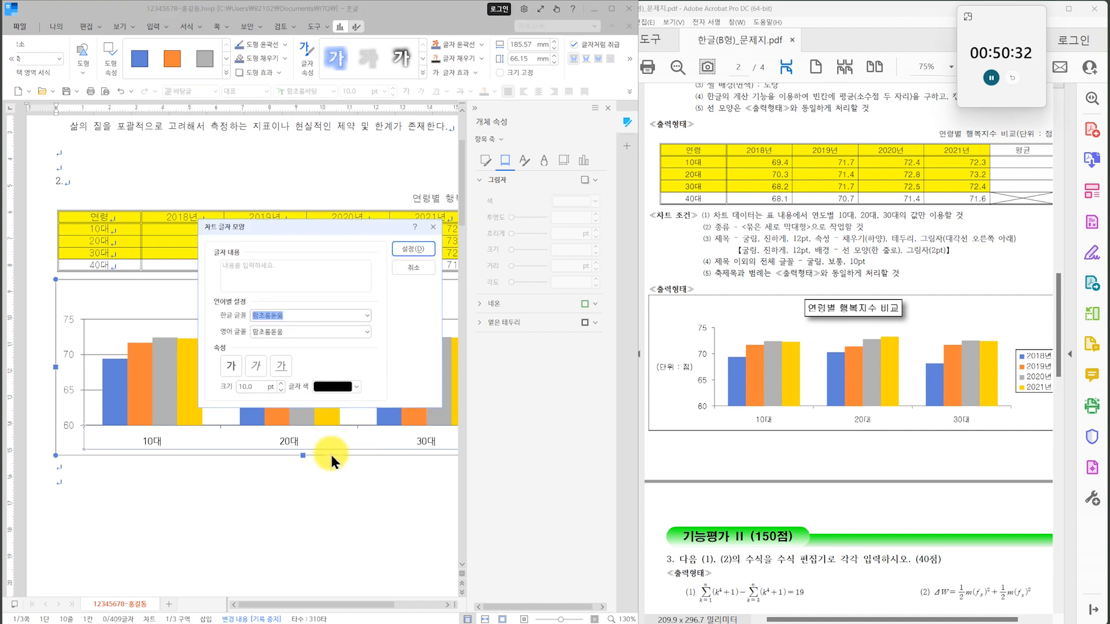
left_click(366, 316)
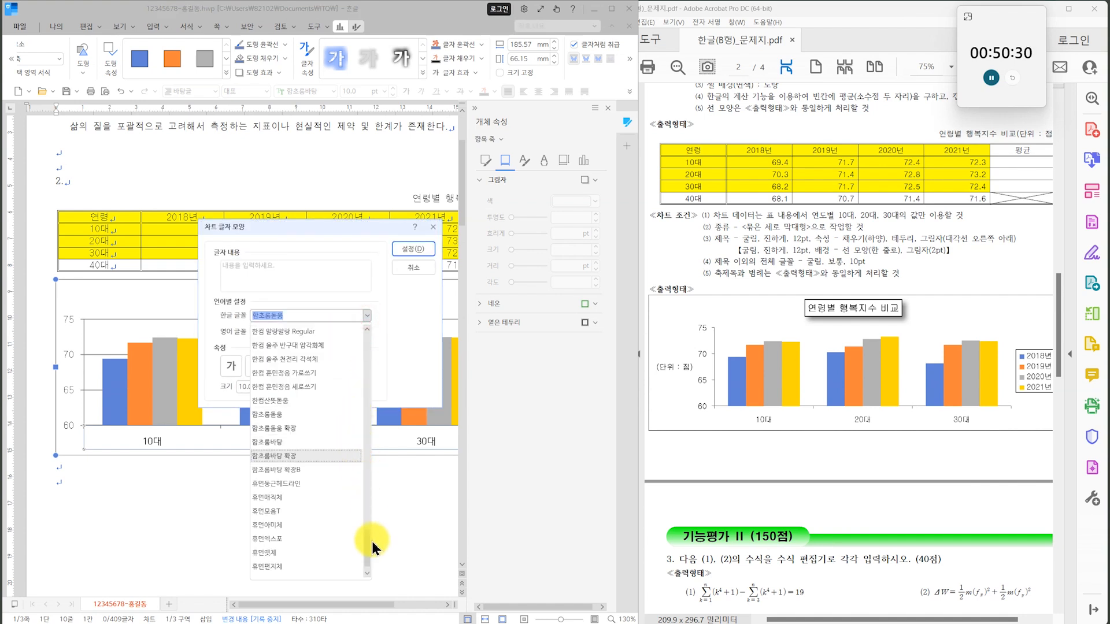
left_click_drag(366, 518, 370, 424)
left_click(309, 469)
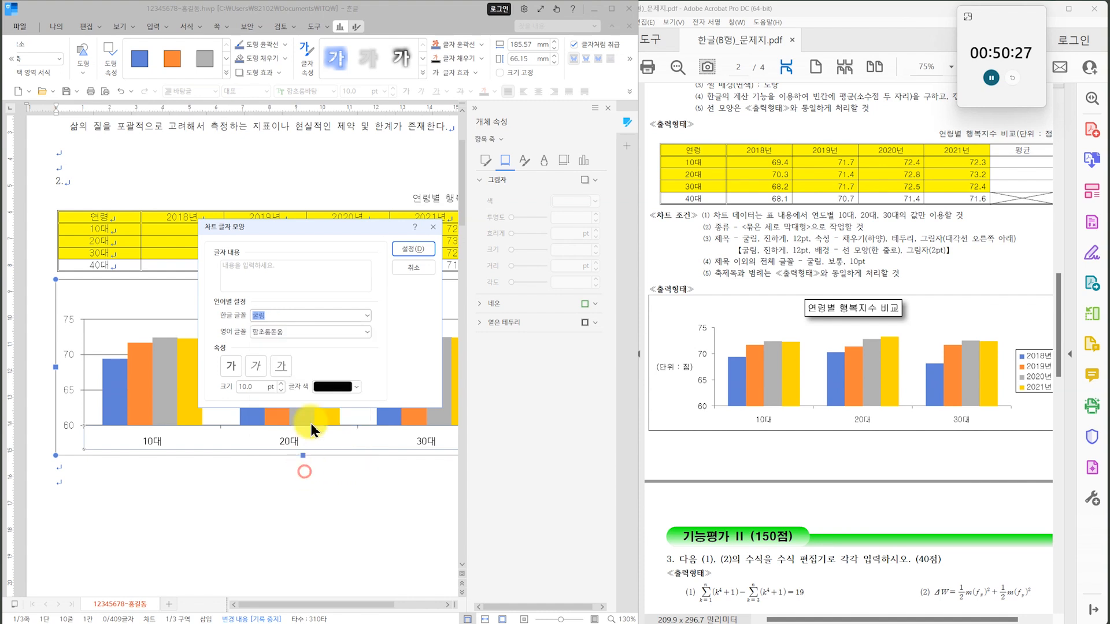
left_click(368, 332)
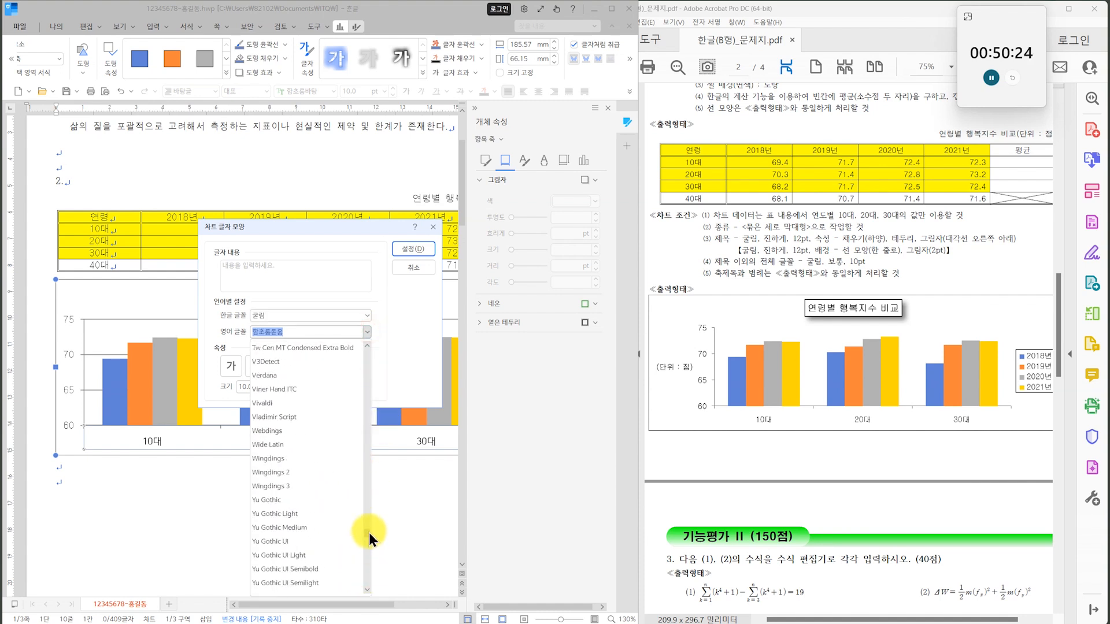
left_click(283, 374)
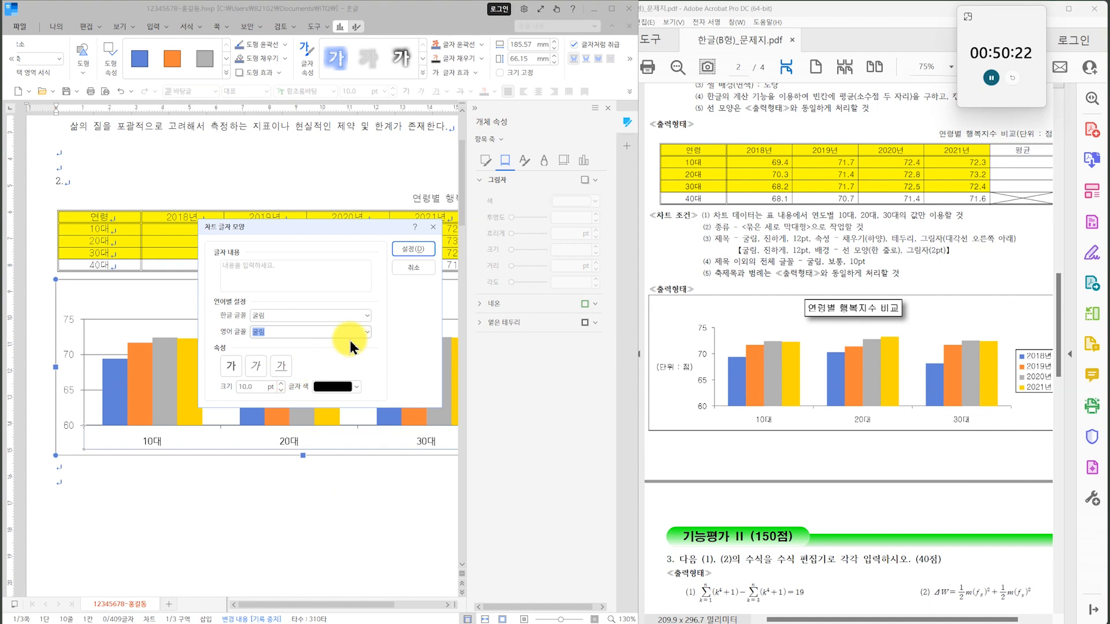
left_click(401, 253)
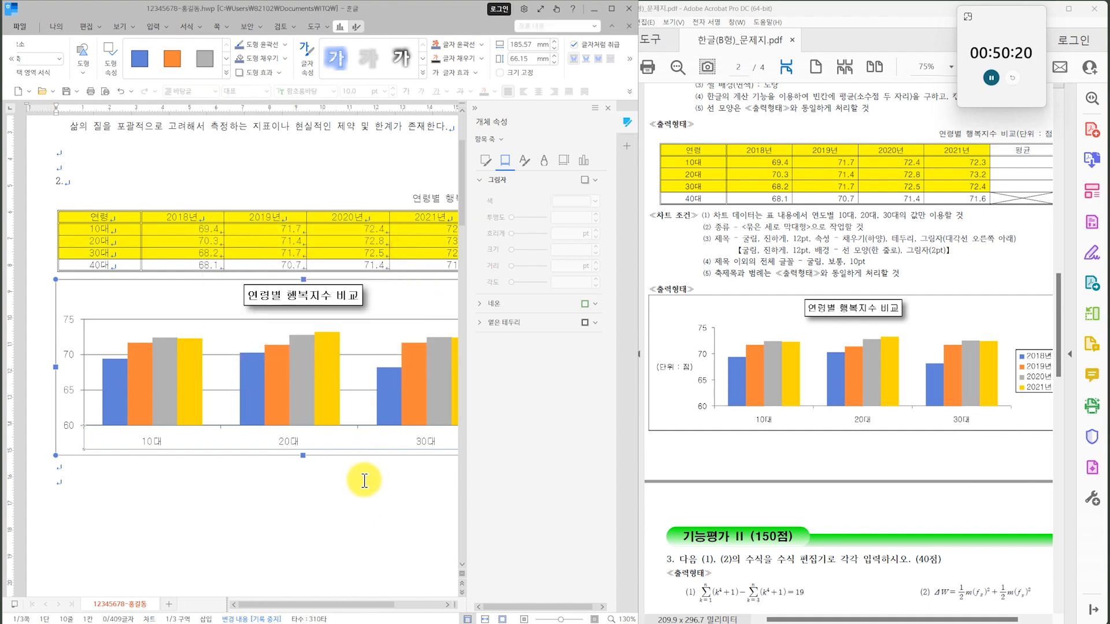
Open the text formatting of the chart legend and set its Korean font to 굴림.
left_click_drag(359, 604, 405, 604)
left_click(395, 390)
right_click(395, 390)
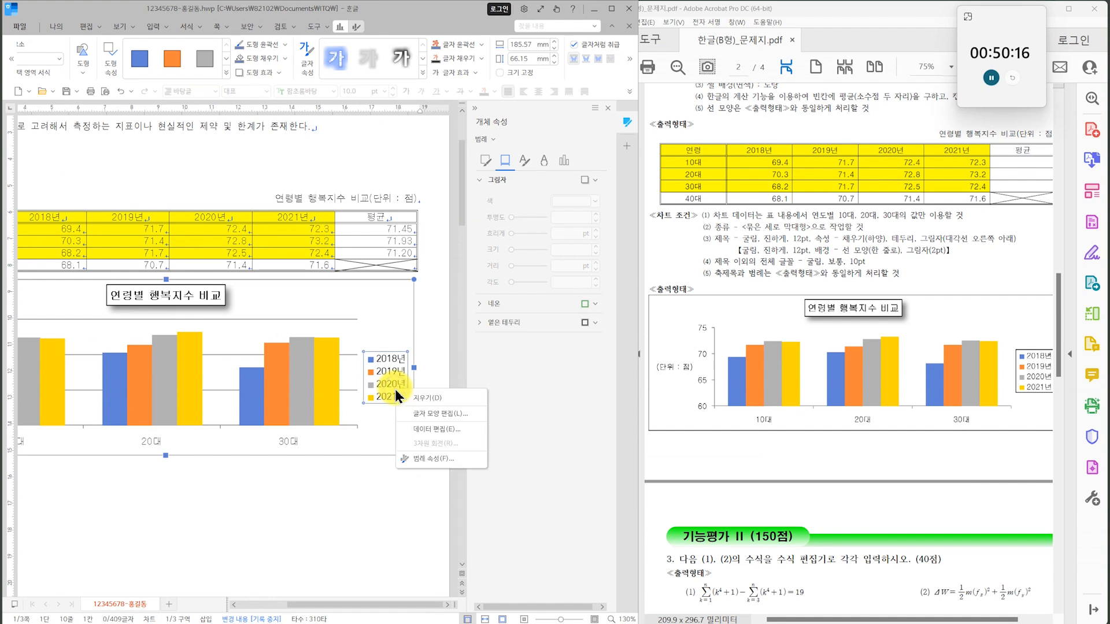
left_click(428, 414)
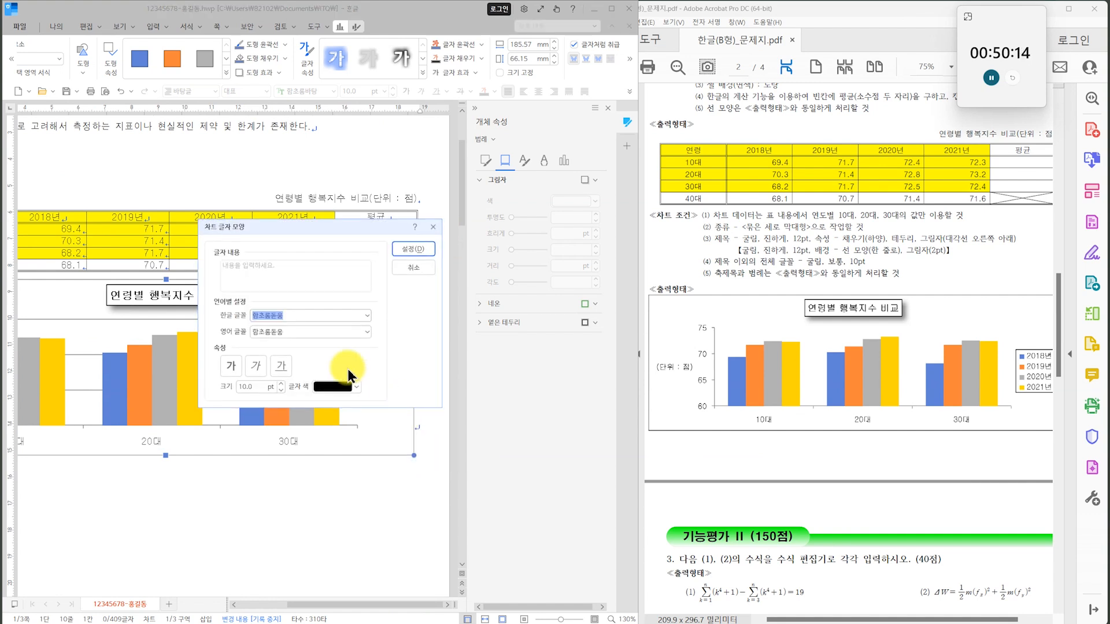
left_click(365, 316)
left_click_drag(366, 555, 370, 443)
left_click(307, 404)
Set the chart legend's English font to 굴림 and apply the text settings.
left_click(366, 332)
left_click_drag(365, 582, 371, 531)
left_click(372, 531)
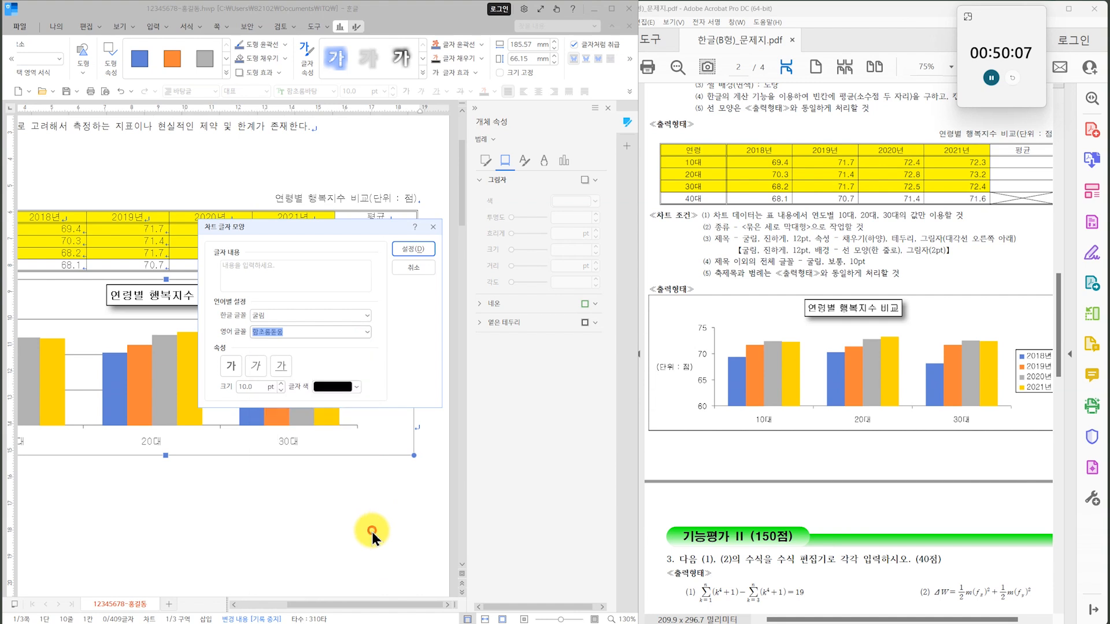
left_click(369, 331)
left_click_drag(365, 576, 369, 532)
scroll(332, 506, "down", 1)
scroll(323, 503, "down", 4)
left_click(297, 433)
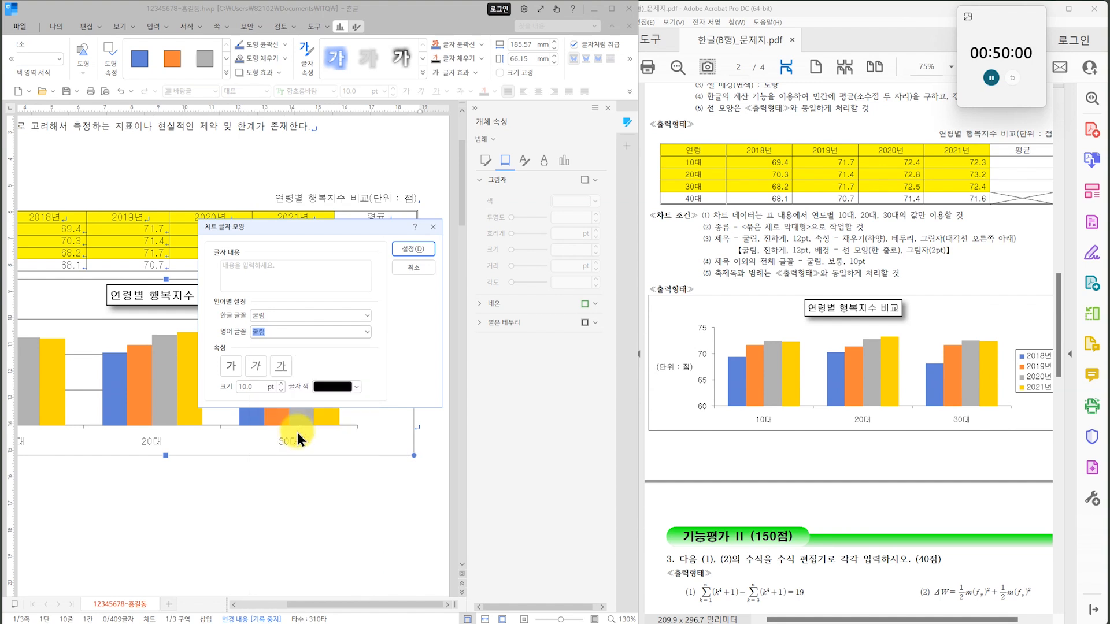
left_click(399, 249)
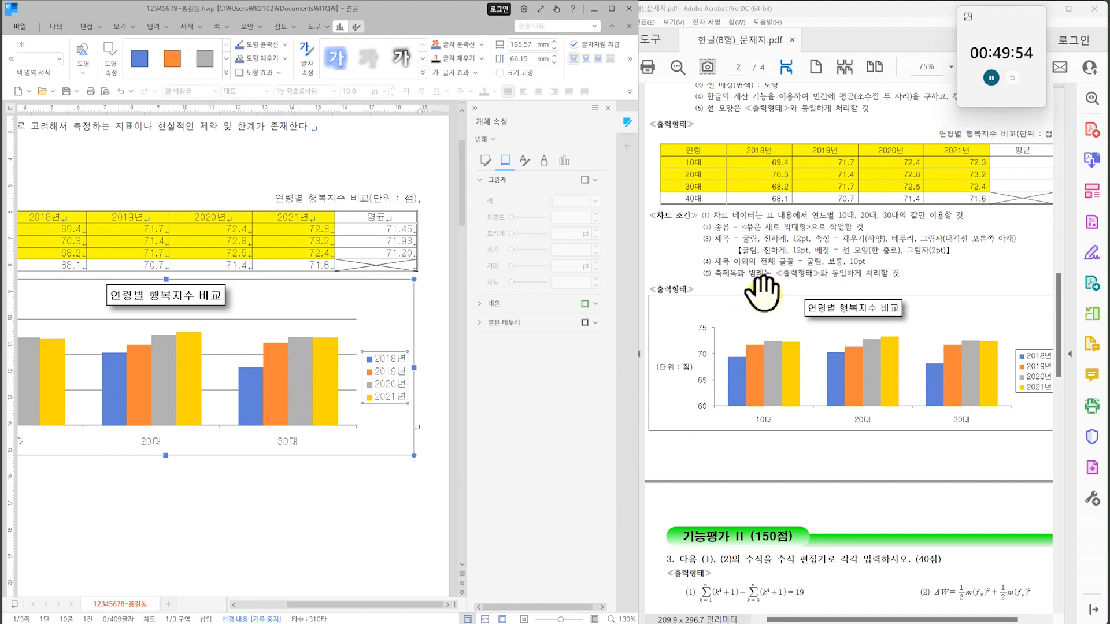
Add a vertical axis title (기본 세로) to the age-group happiness index chart.
left_click(213, 522)
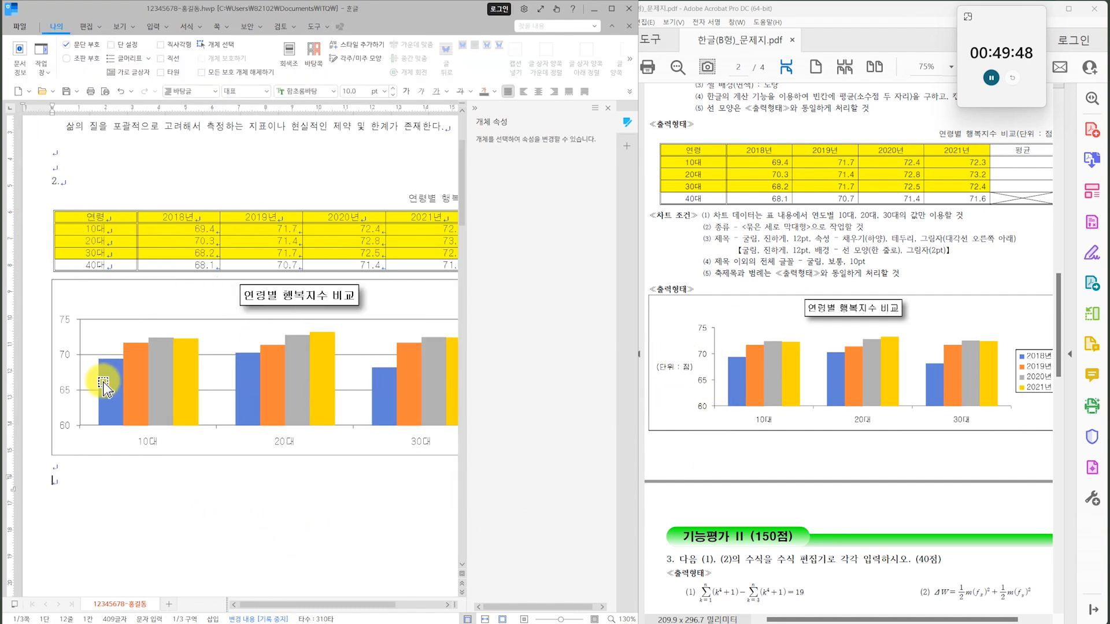
left_click(84, 366)
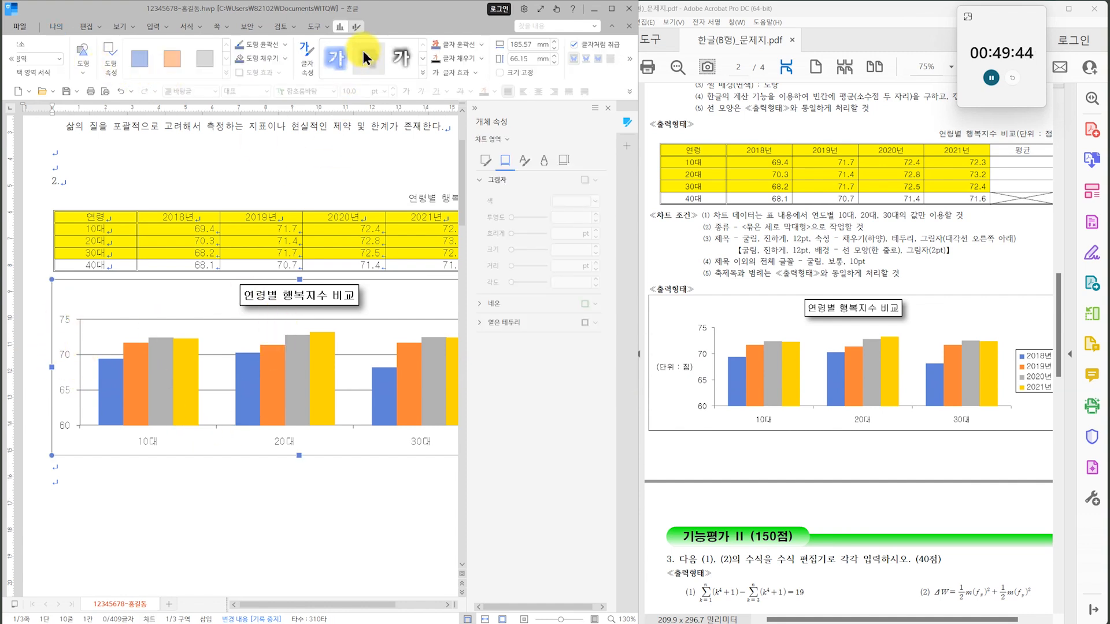
left_click(339, 26)
left_click(85, 70)
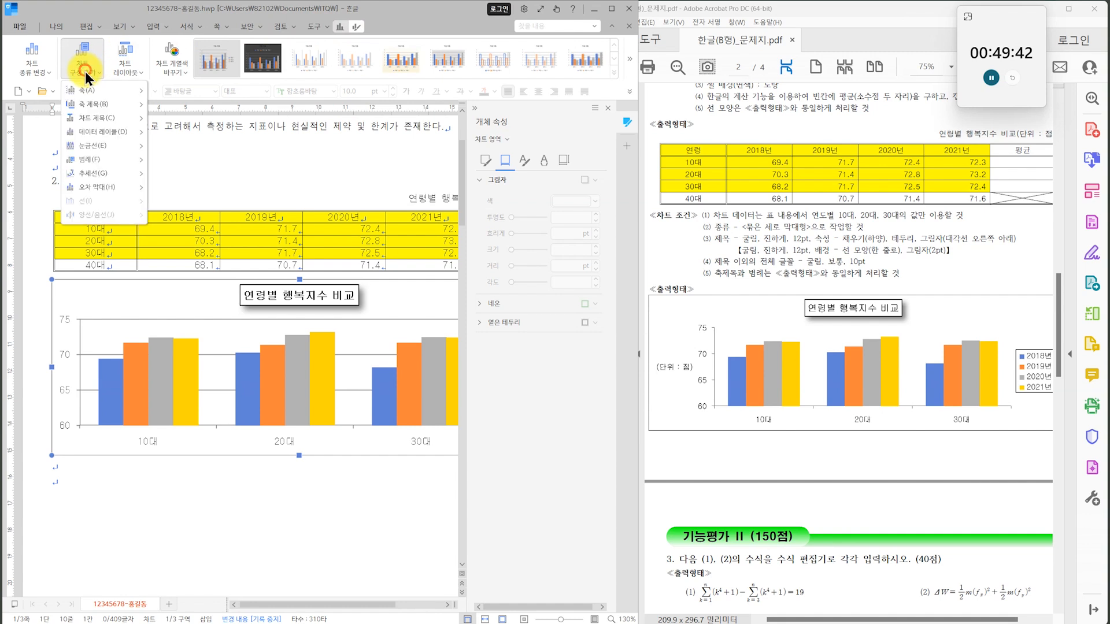
mouse_move(84, 108)
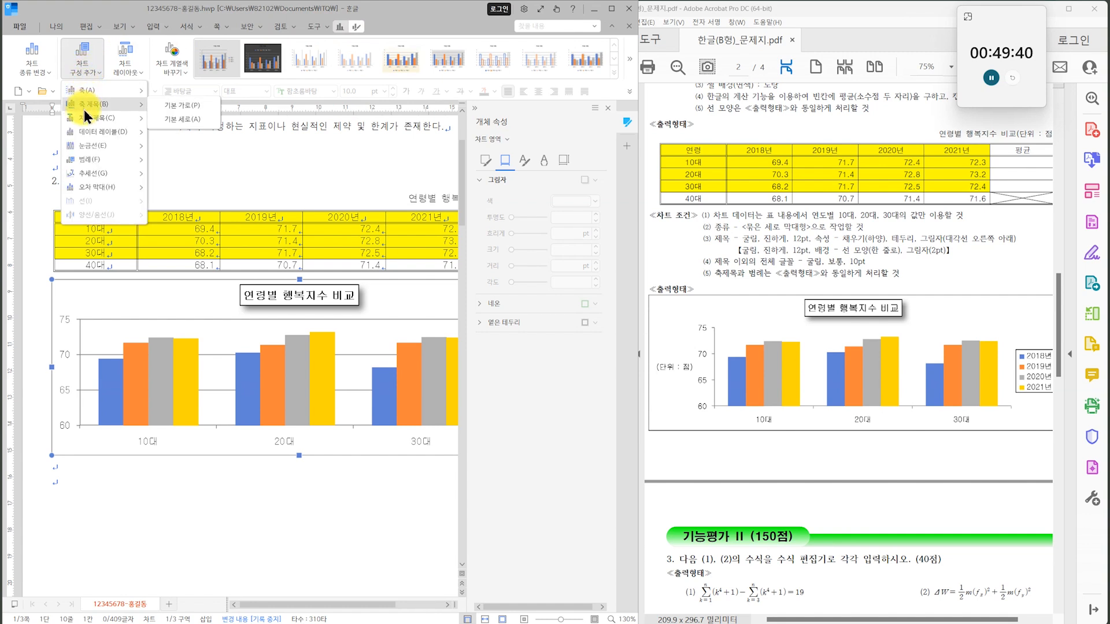
left_click(196, 119)
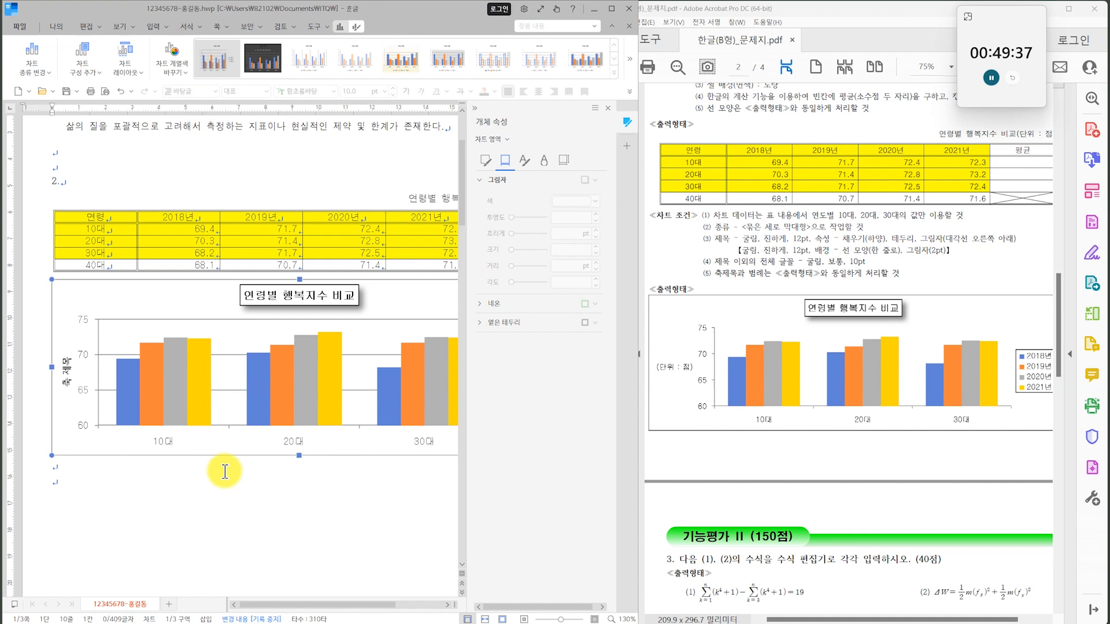
Change the vertical axis title to "(단위 : 점)" and set both its Korean and English fonts to 굴림.
right_click(67, 378)
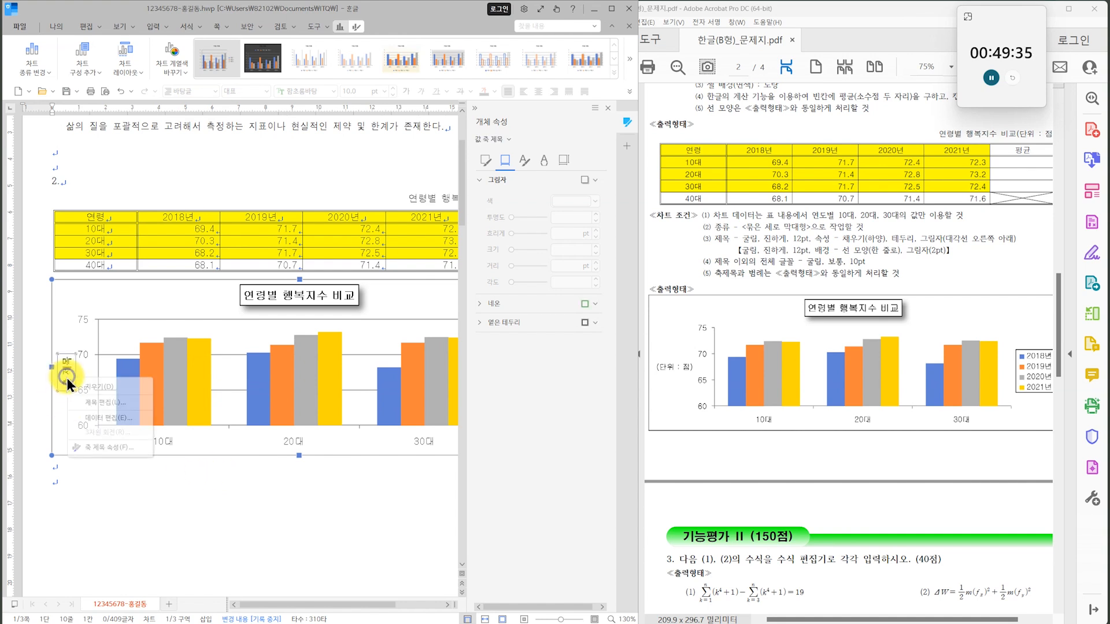
left_click(106, 405)
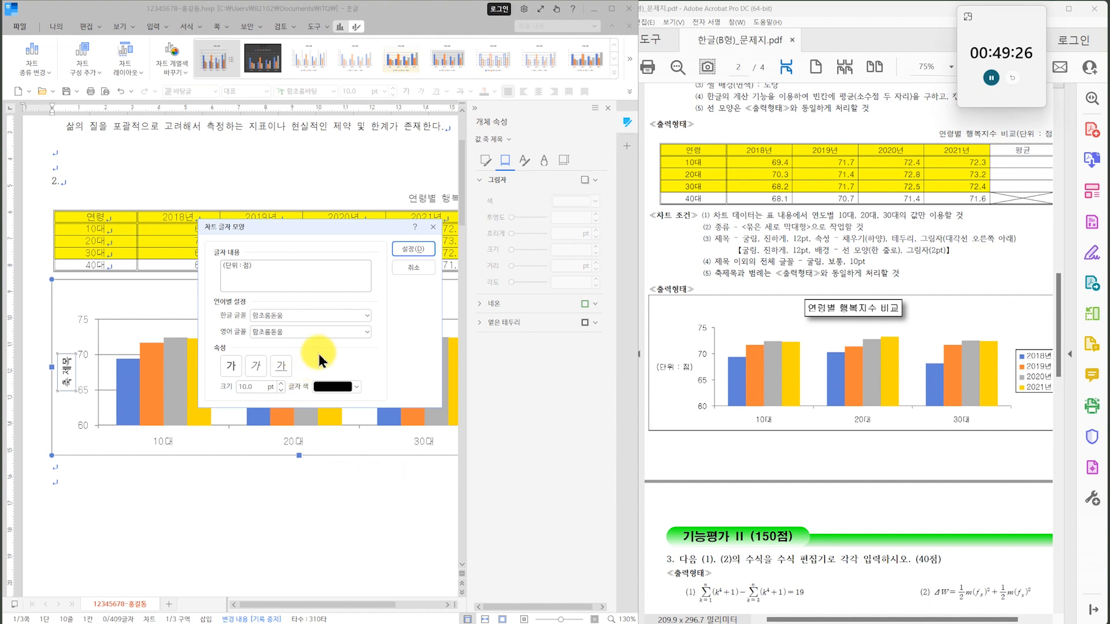
left_click(367, 317)
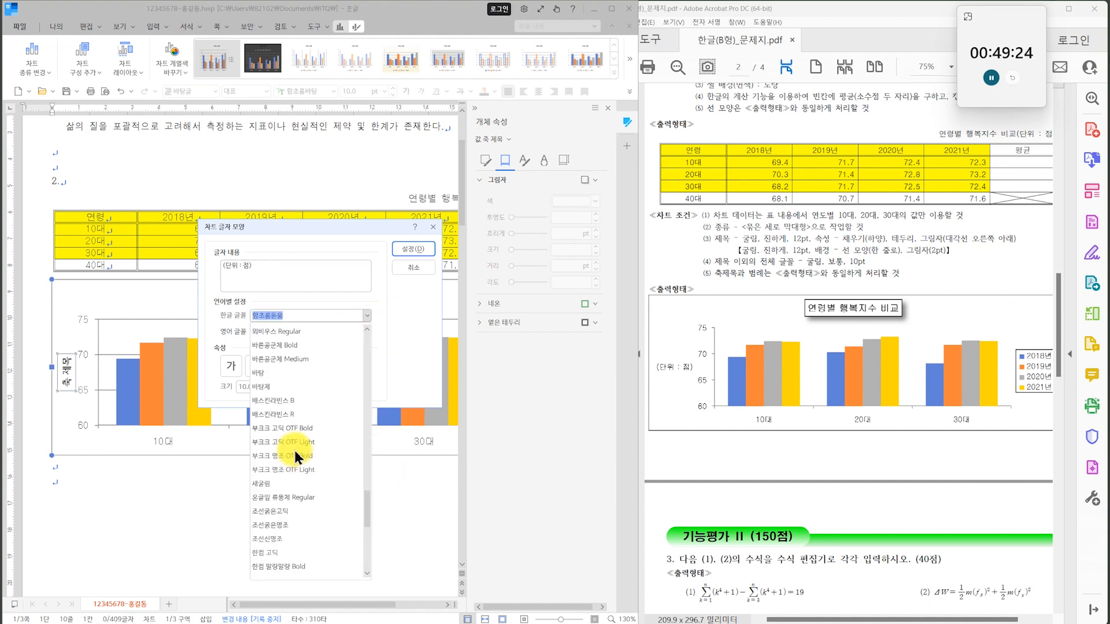
scroll(295, 449, "up", 5)
left_click(295, 449)
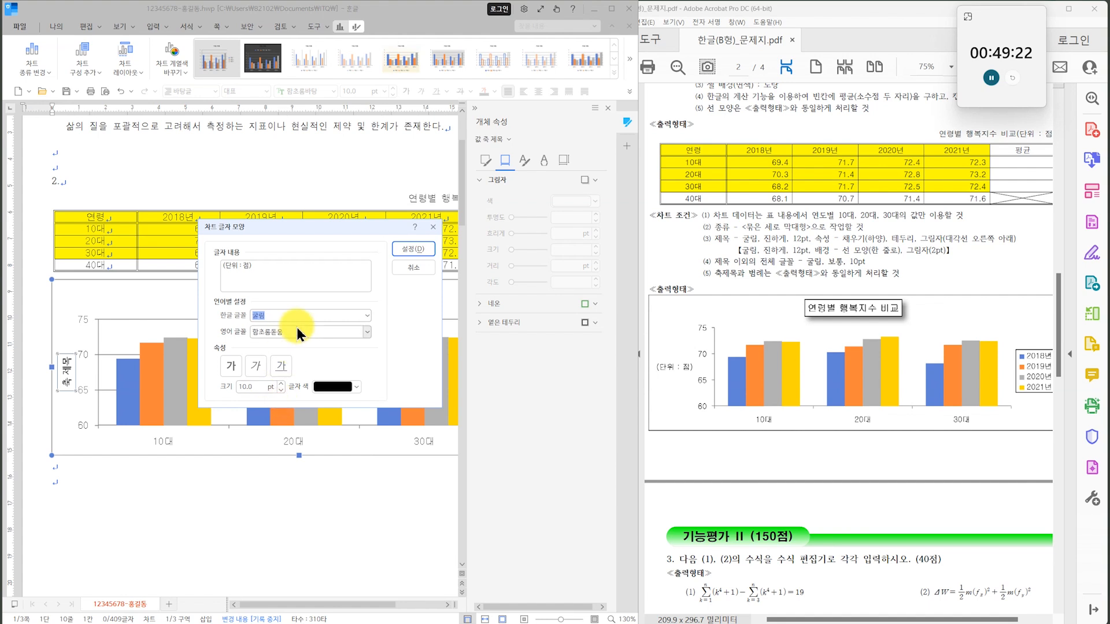
left_click(368, 332)
scroll(329, 422, "up", 3)
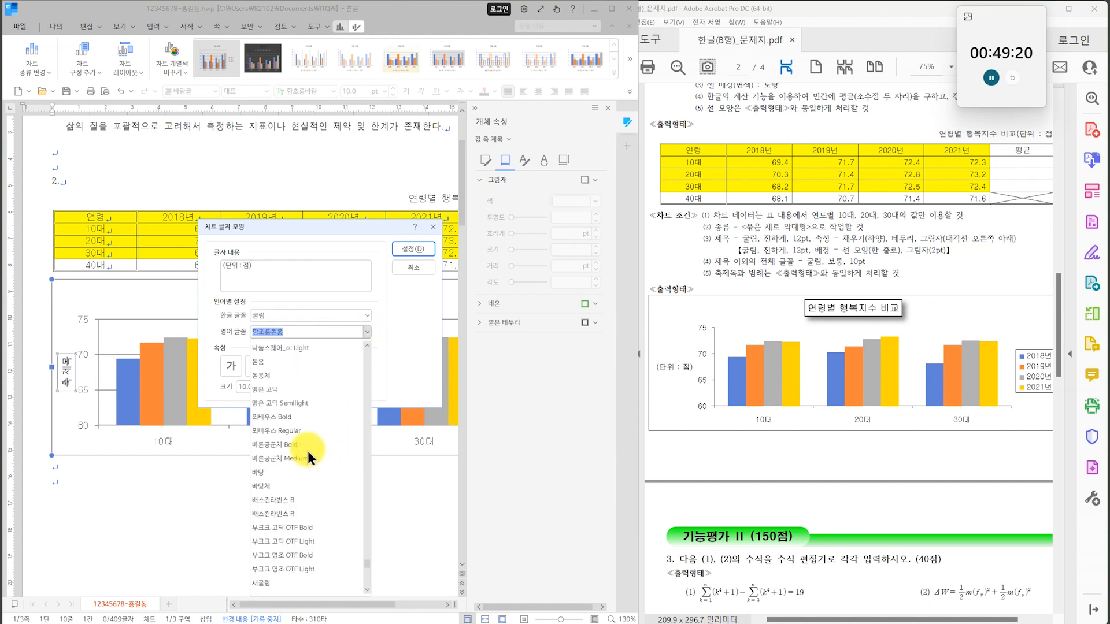
left_click(280, 416)
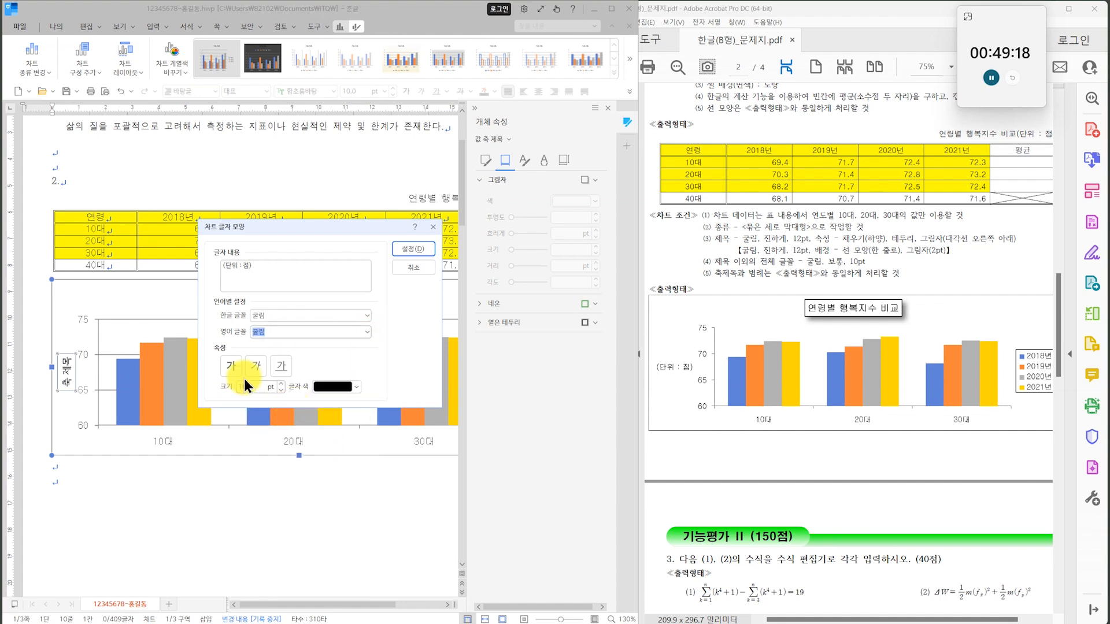
left_click(417, 252)
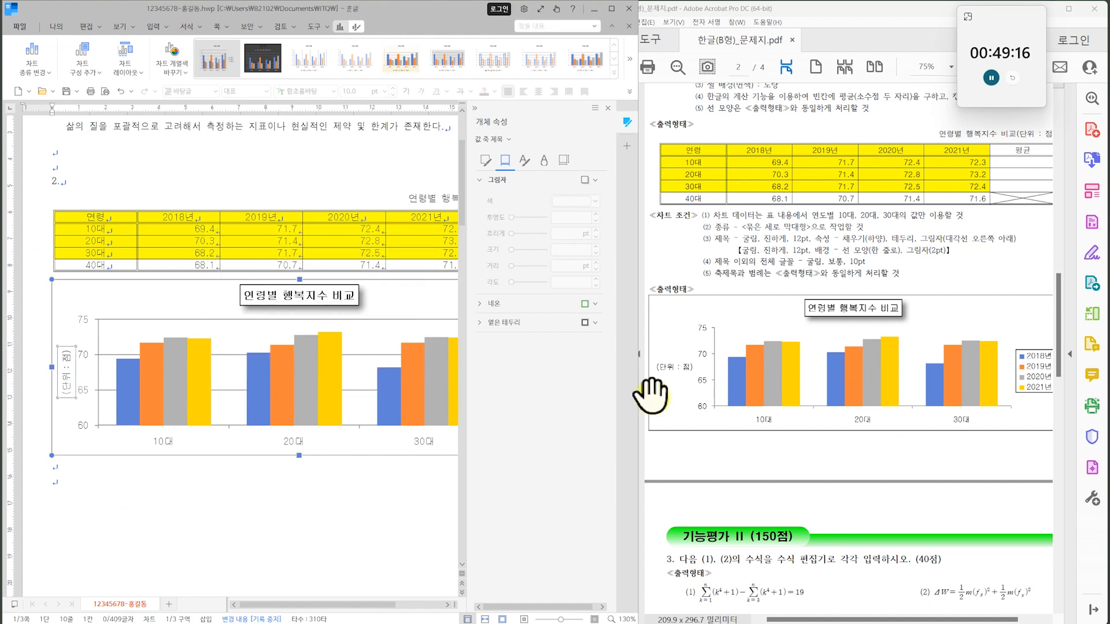
Set the text direction of the "(단위 : 점)" axis title to horizontal (가로) and deselect the chart.
left_click(564, 160)
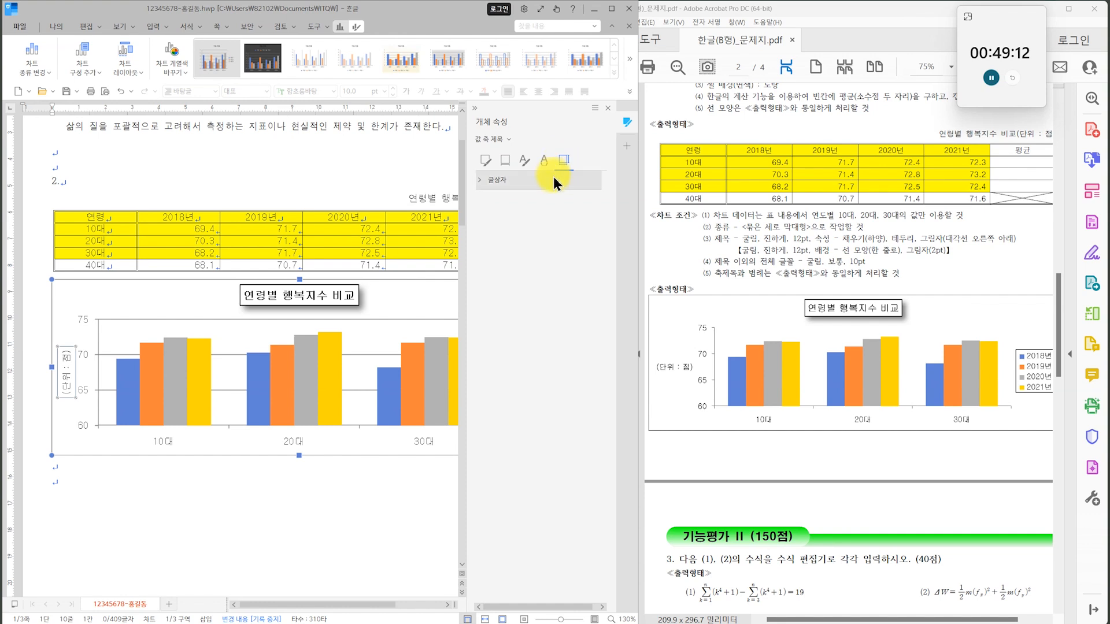
left_click(549, 204)
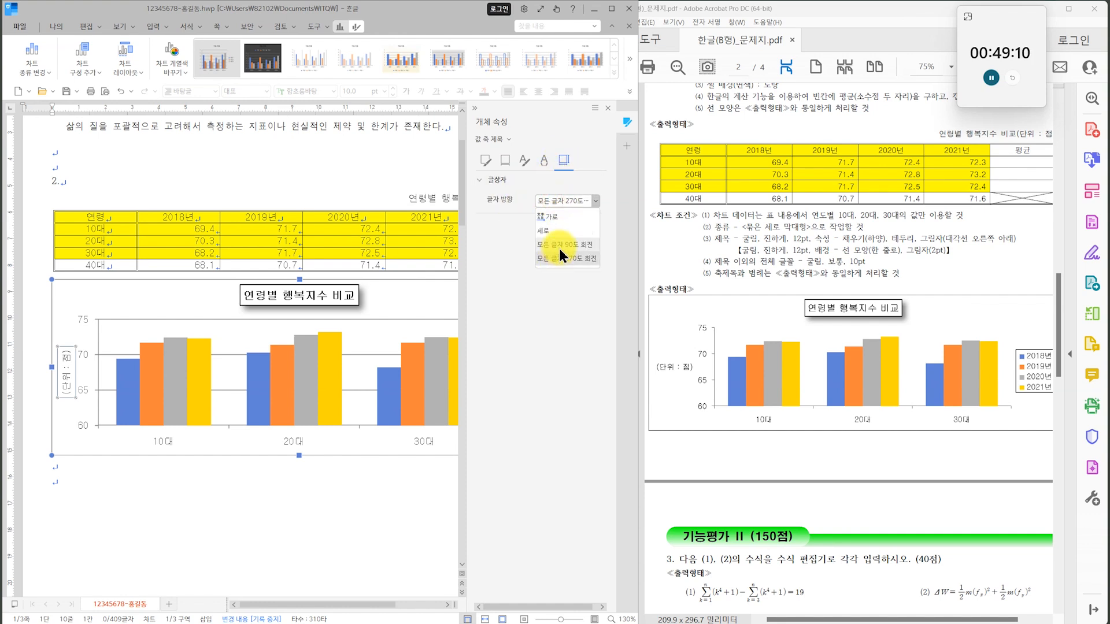
left_click(570, 220)
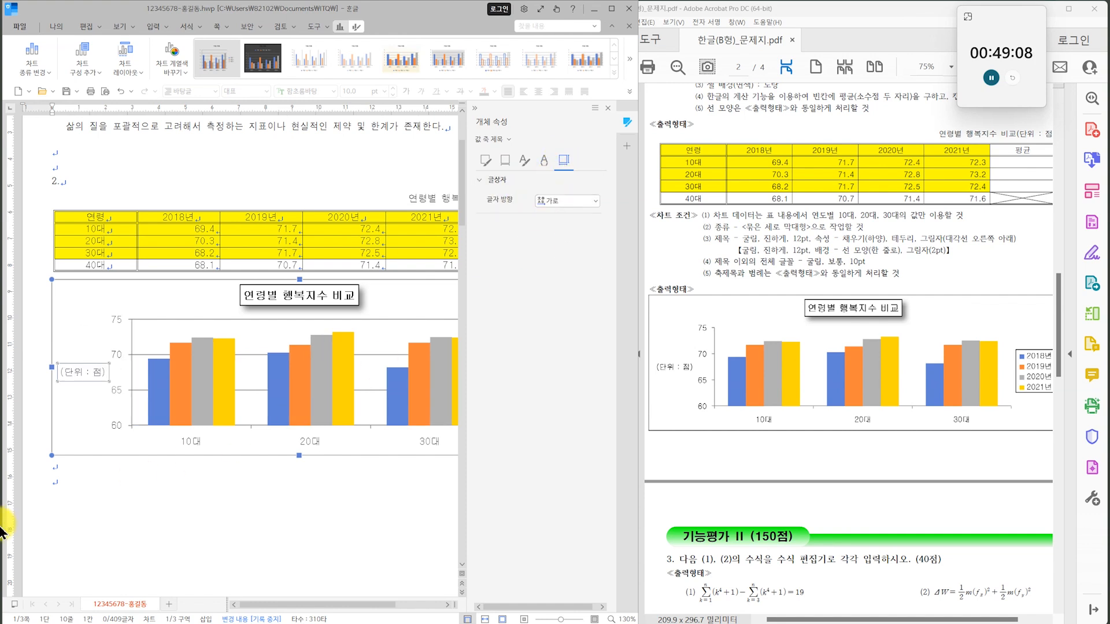
left_click(329, 541)
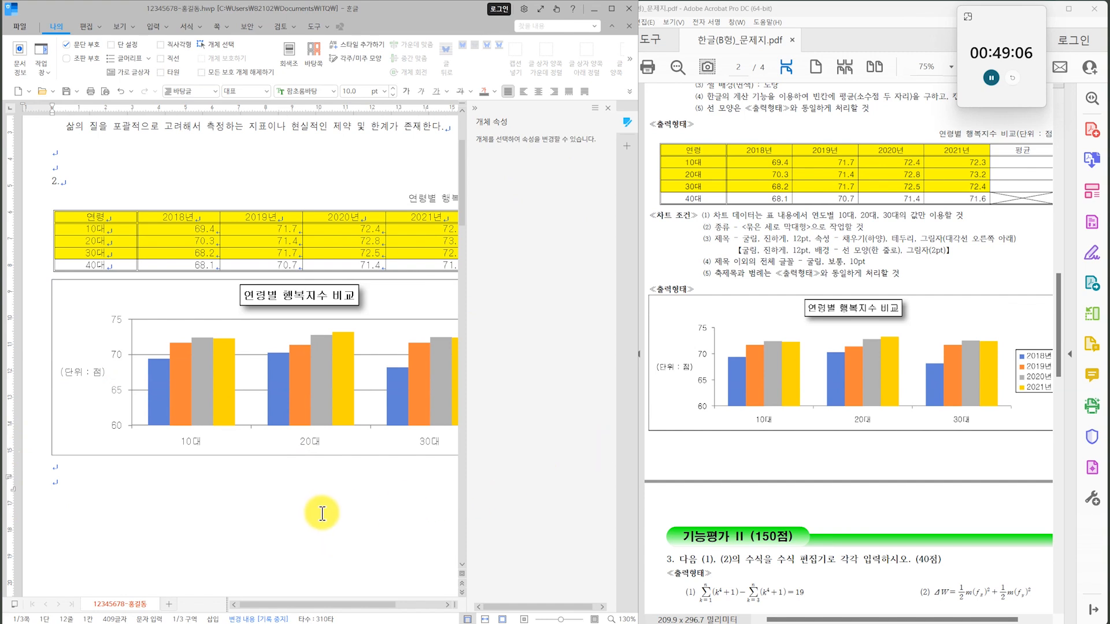
Collapse the object properties pane and compare the whole chart with the exam's sample output.
scroll(321, 513, "down", 1, "ctrl")
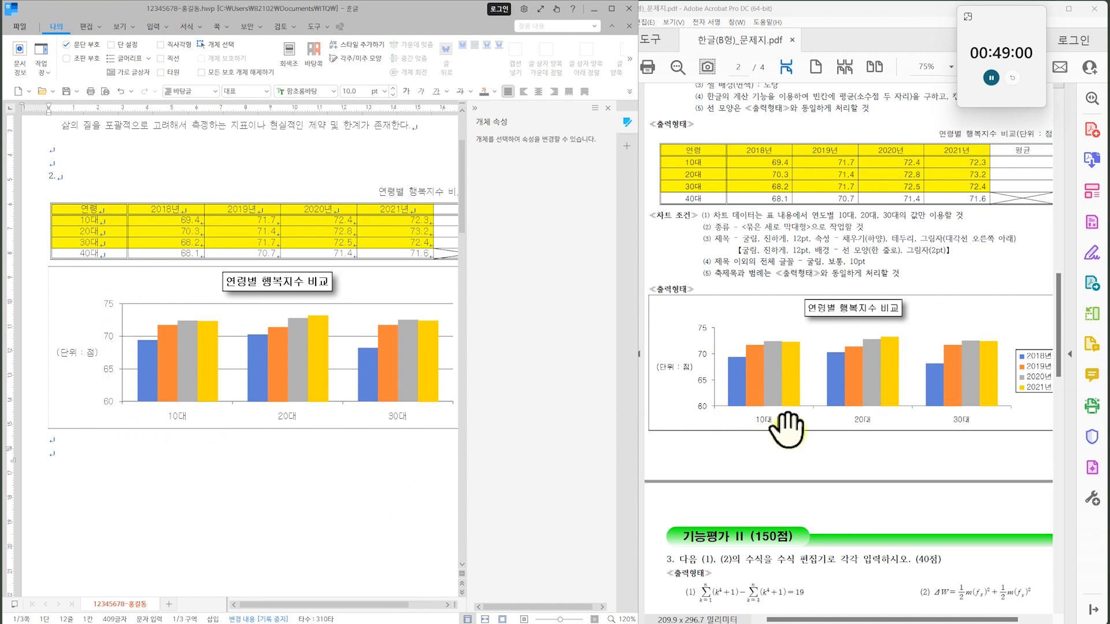
left_click(111, 312)
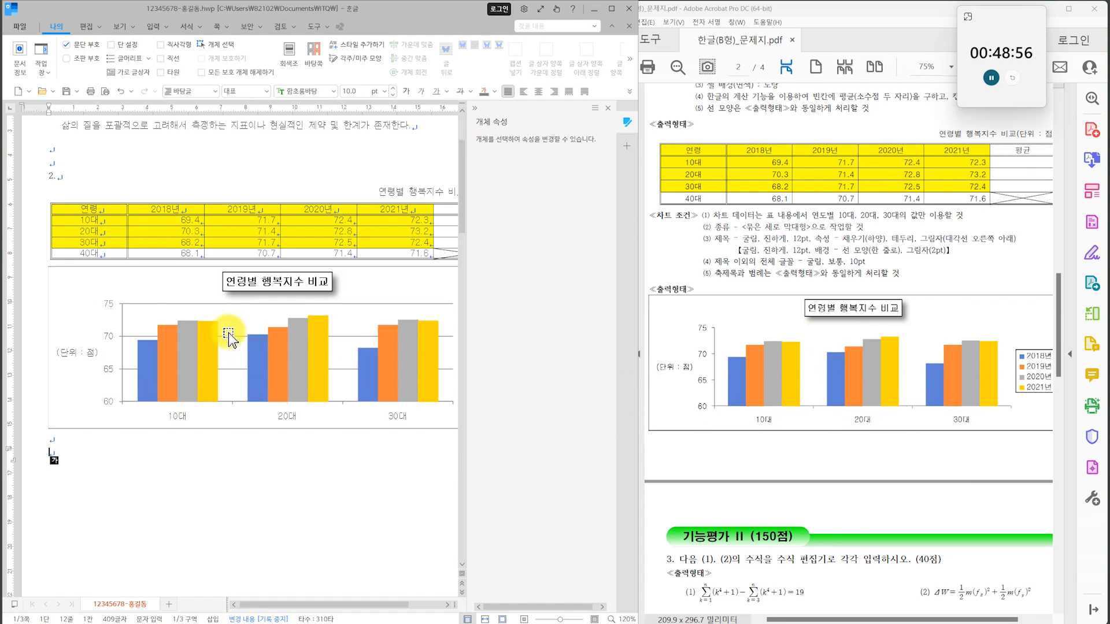
left_click(471, 110)
left_click(391, 308)
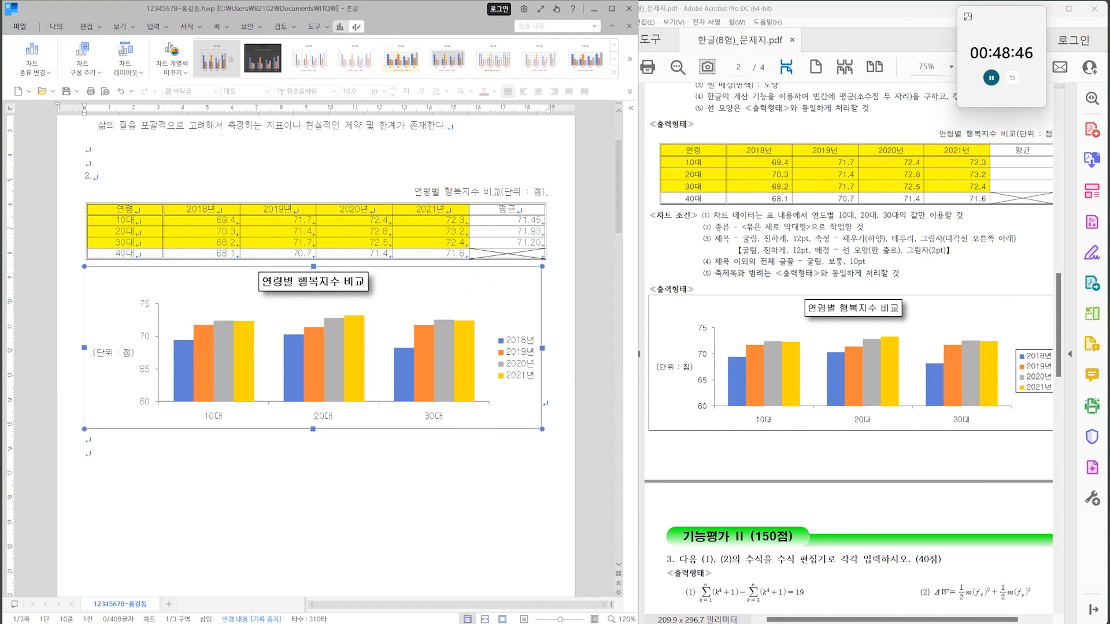
left_click(434, 562)
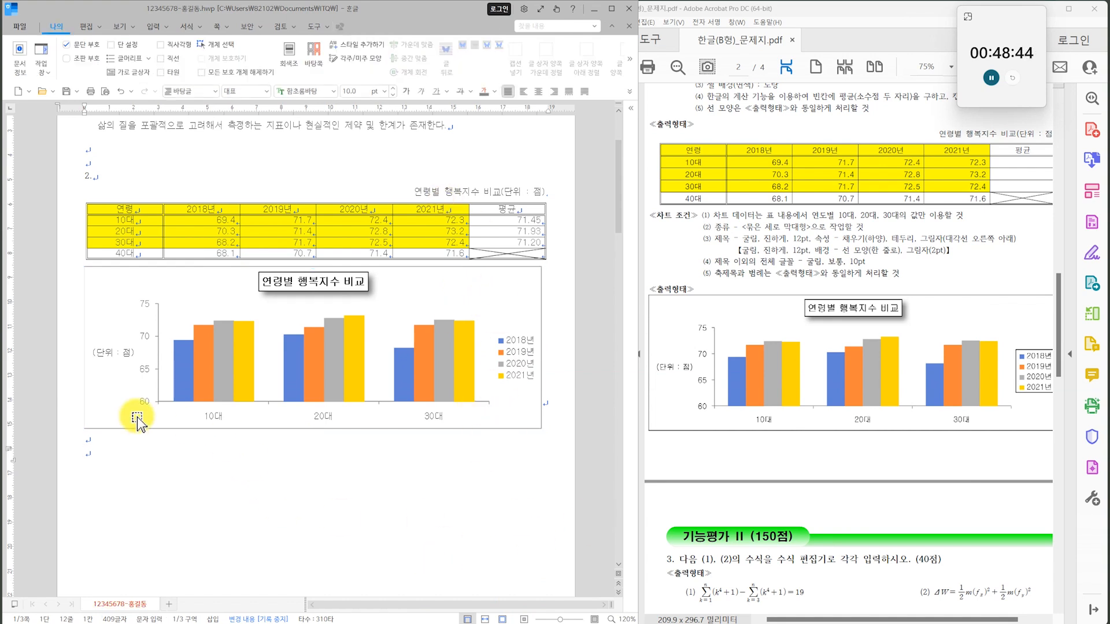
scroll(148, 472, "up", 1)
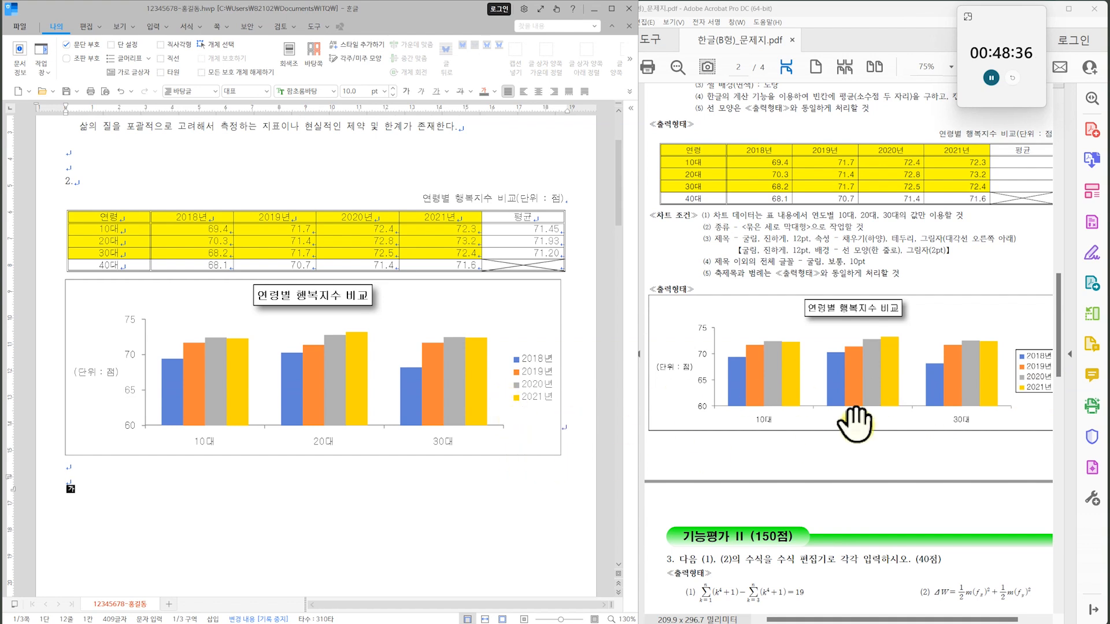
Give the chart legend a black outline as in the exam's sample, and collapse the object properties pane.
left_click_drag(958, 381, 906, 389)
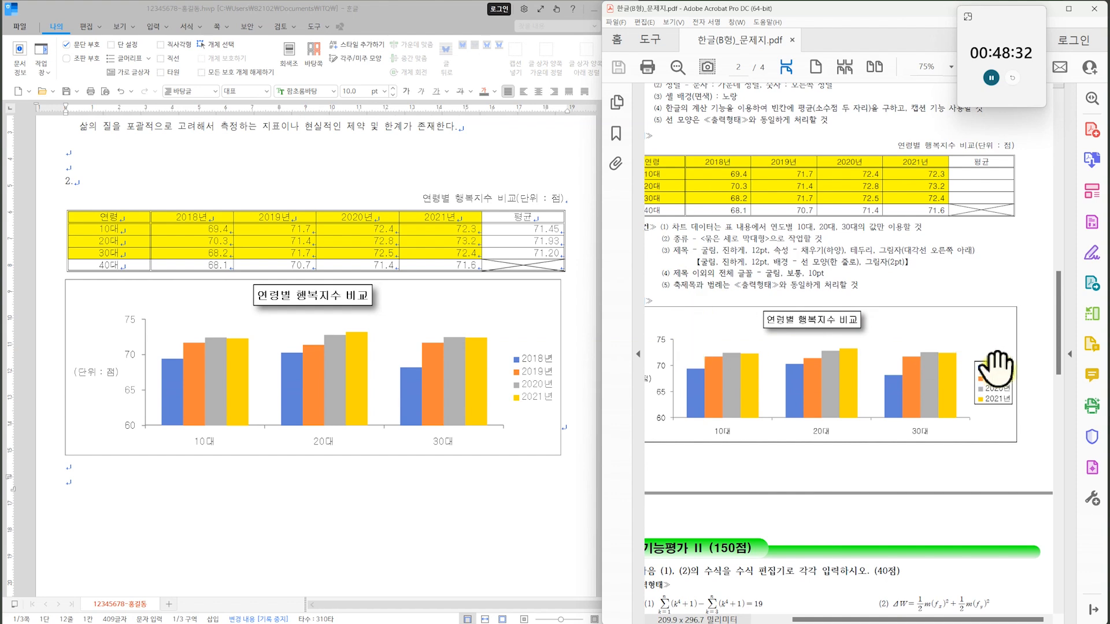
left_click(540, 392)
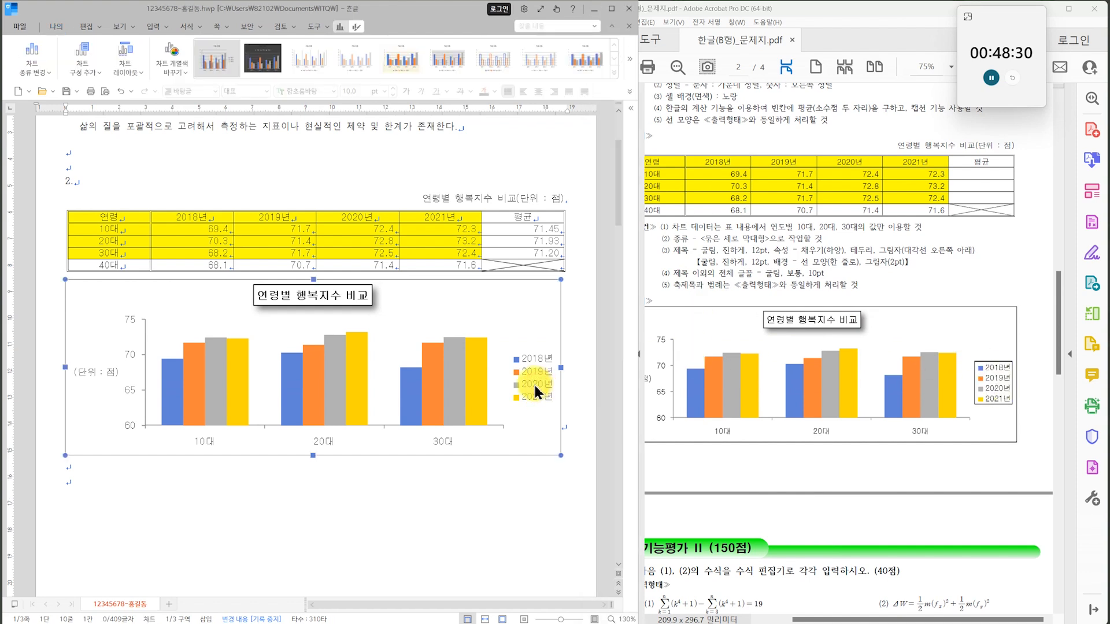
double_click(535, 385)
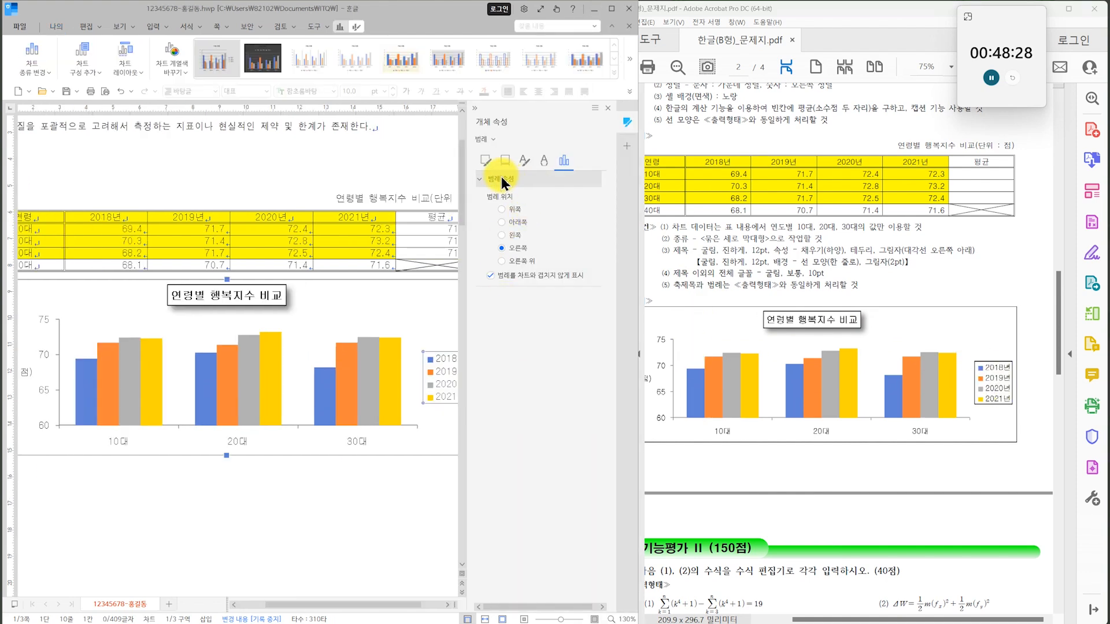
left_click(484, 162)
left_click(509, 229)
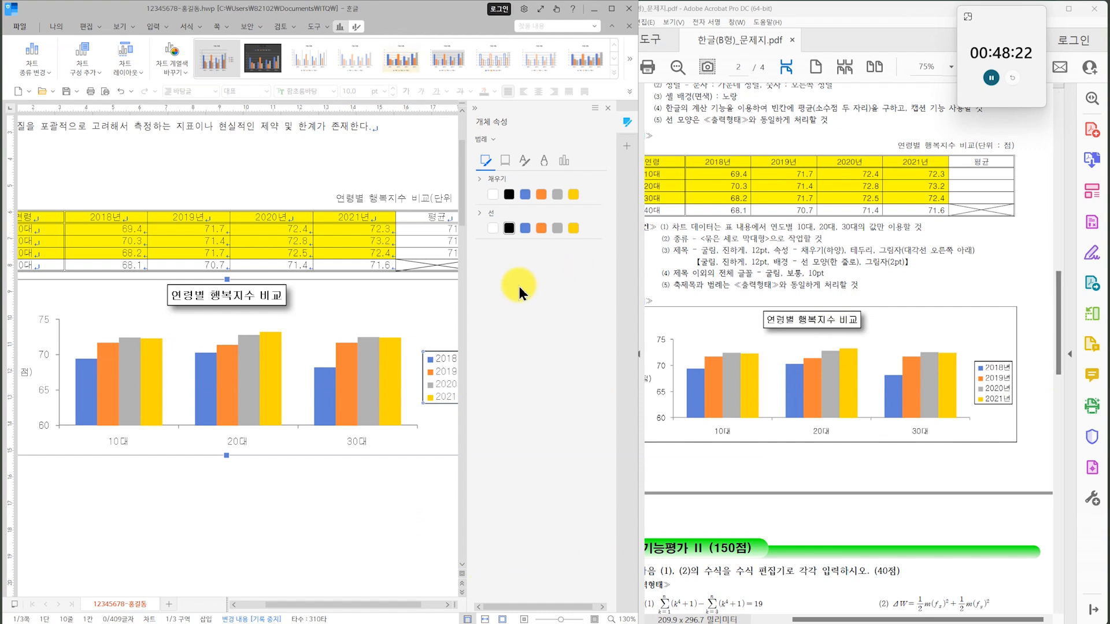
left_click(317, 520)
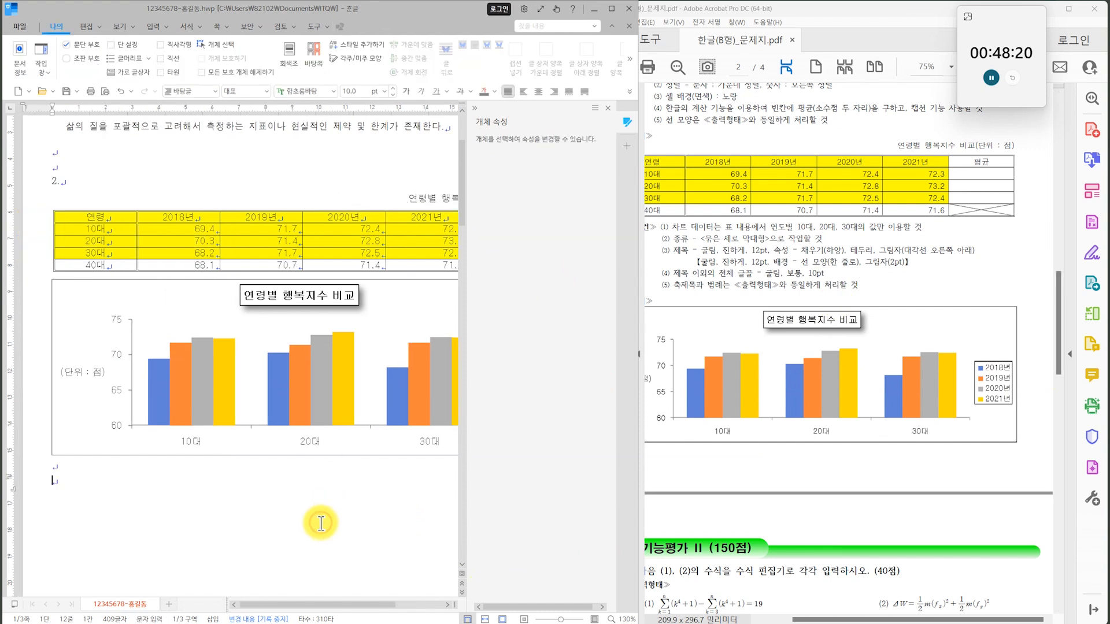
left_click(475, 111)
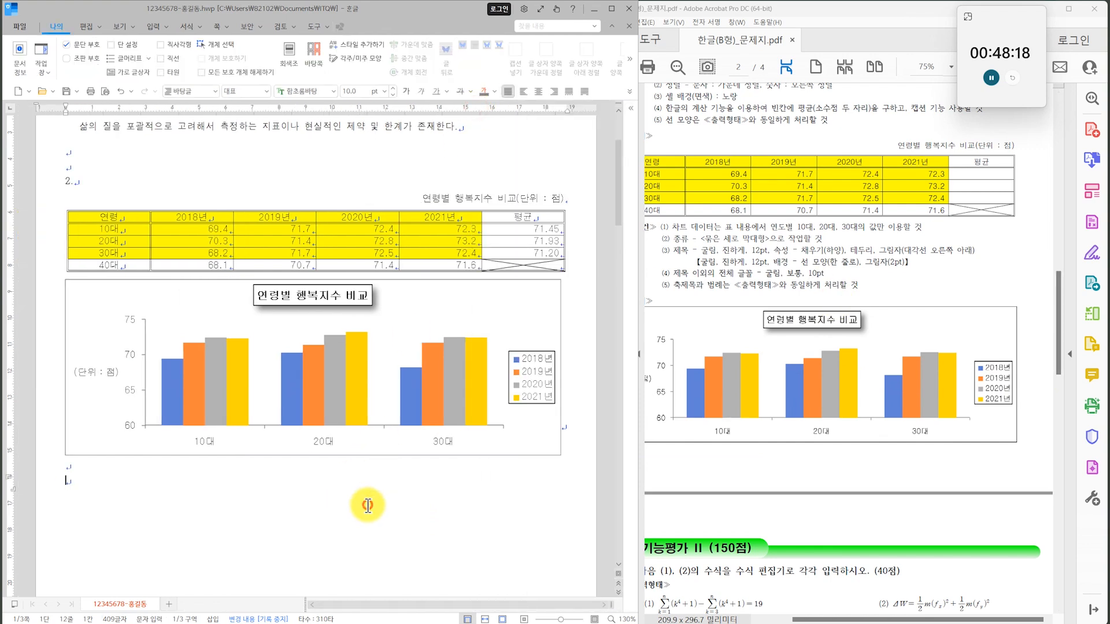
Enter the label "(1)" on the line below question 3 on the second page.
left_click_drag(773, 362, 832, 307)
scroll(849, 315, "down", 1)
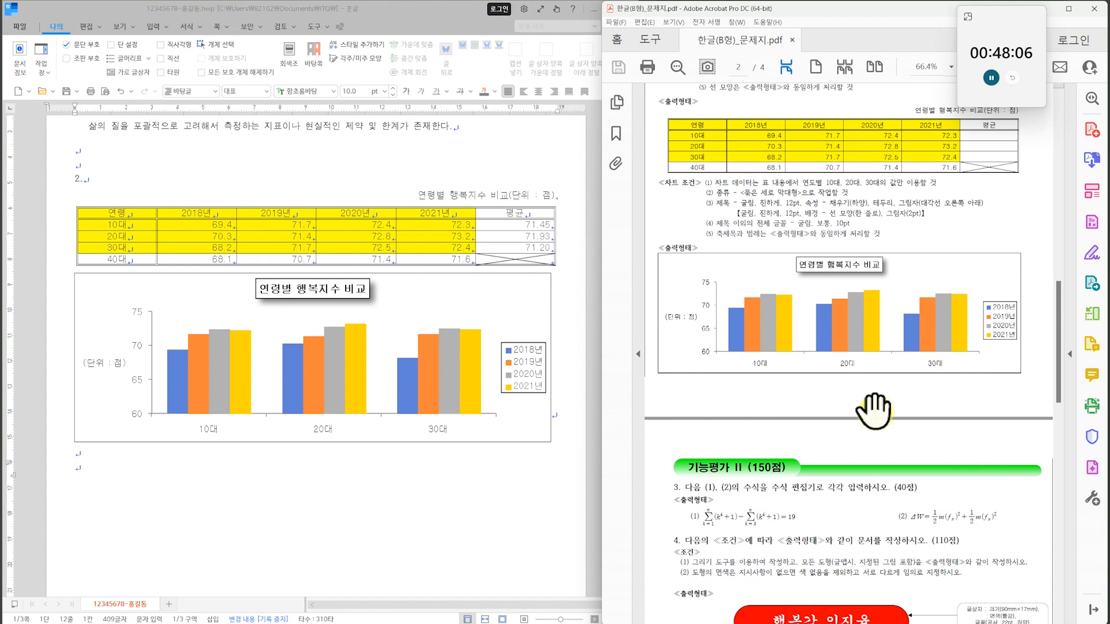
scroll(335, 436, "up", 3)
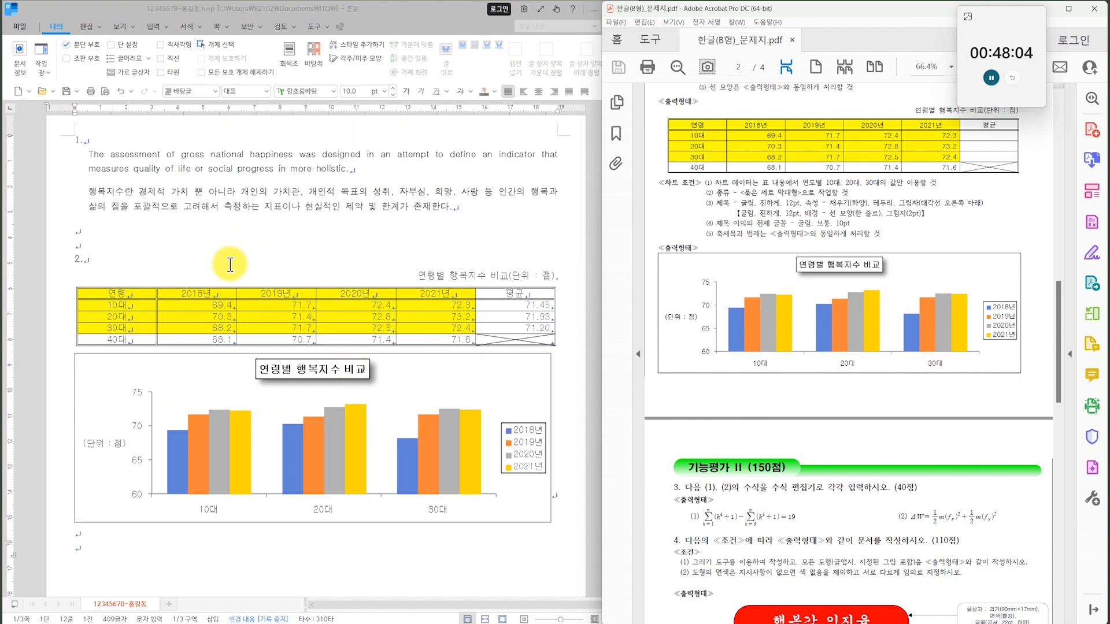
scroll(228, 266, "down", 10)
left_click(93, 320)
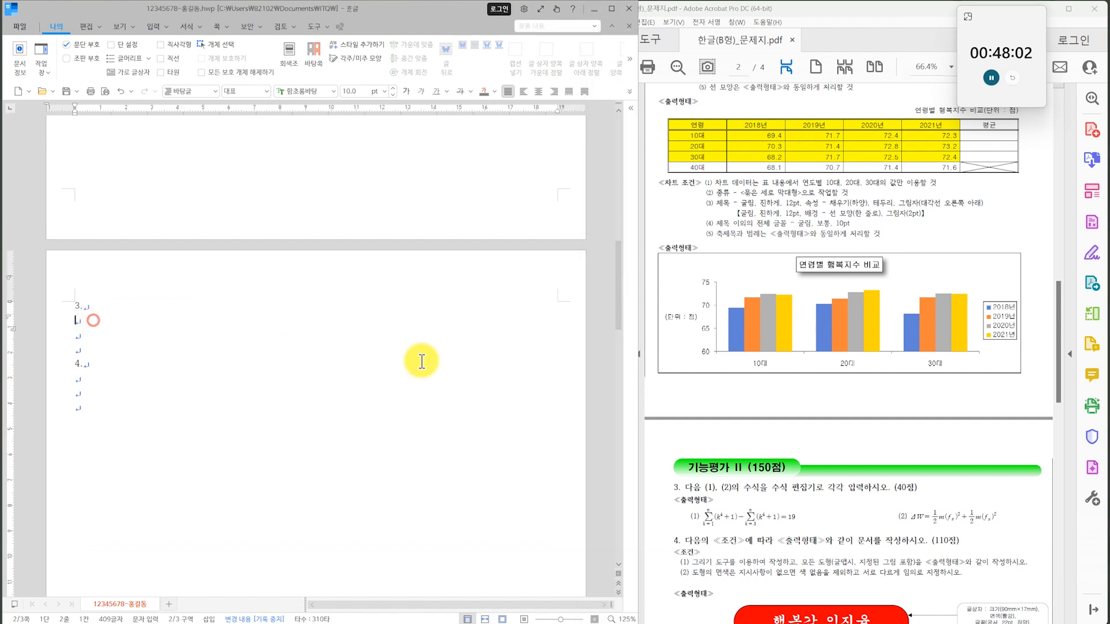
left_click_drag(890, 526, 876, 325)
scroll(787, 324, "up", 3)
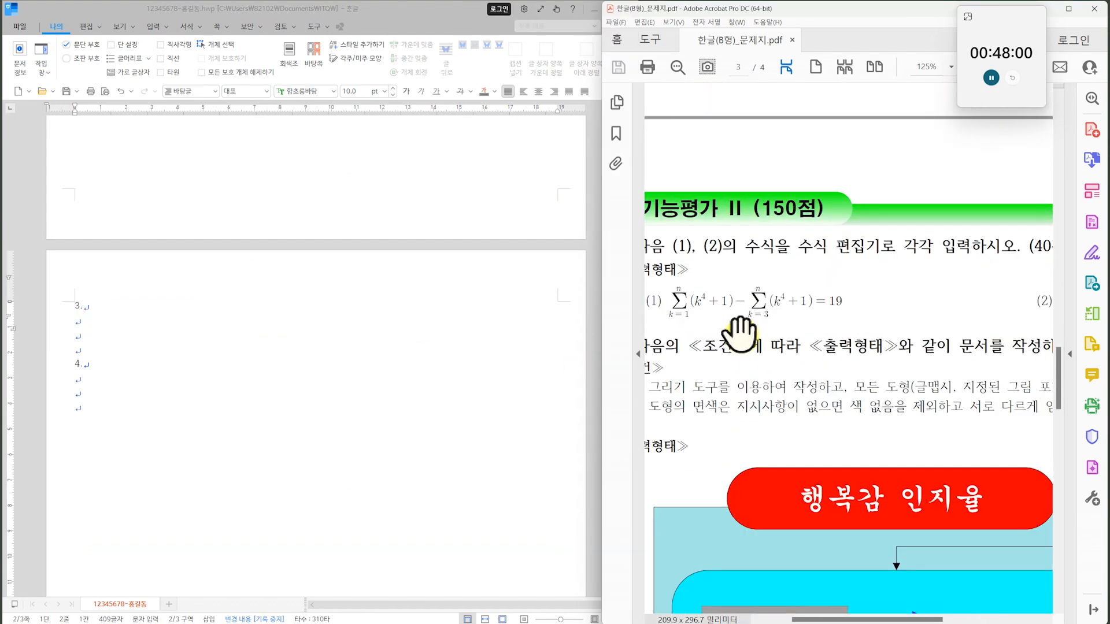
left_click(151, 323)
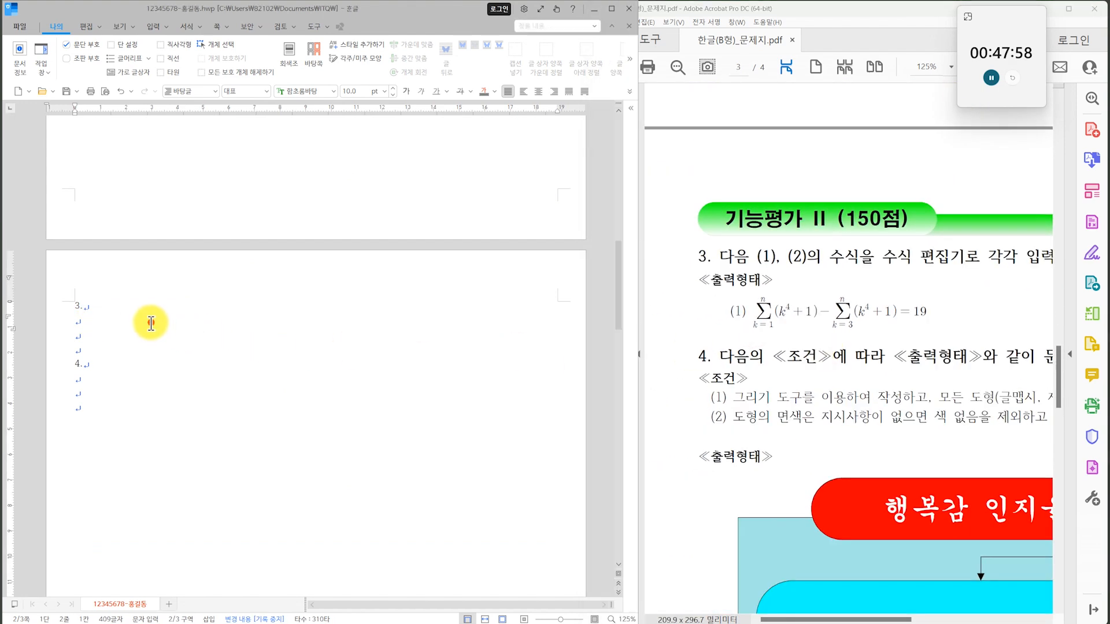
type("(1)")
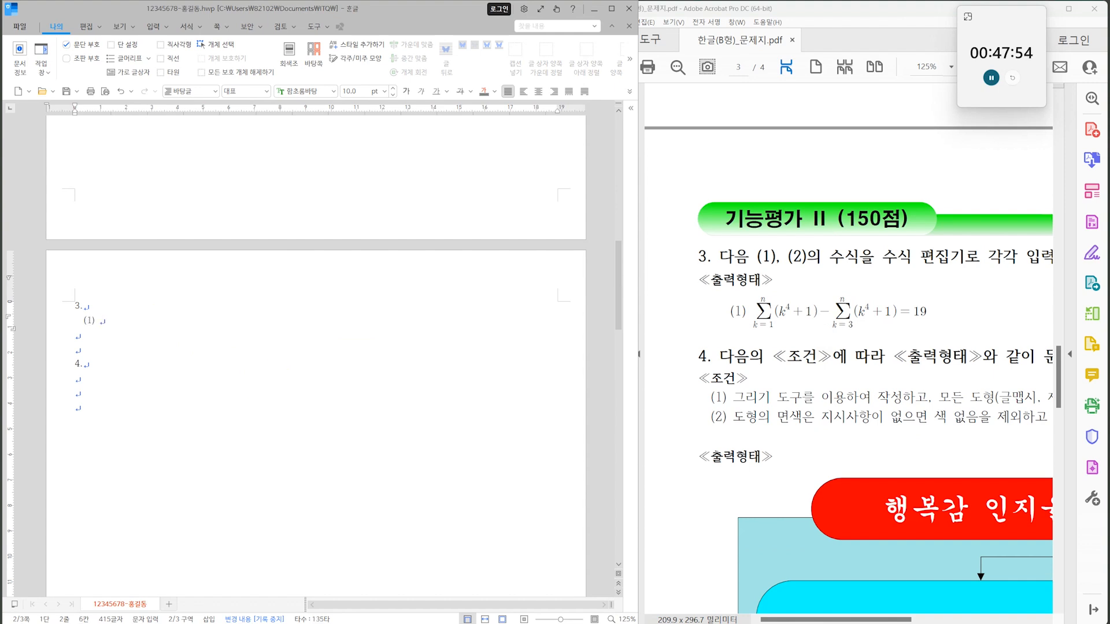
Open the equation editor after the "(1)" label and move its window below the exam's sample equation.
left_click(186, 54)
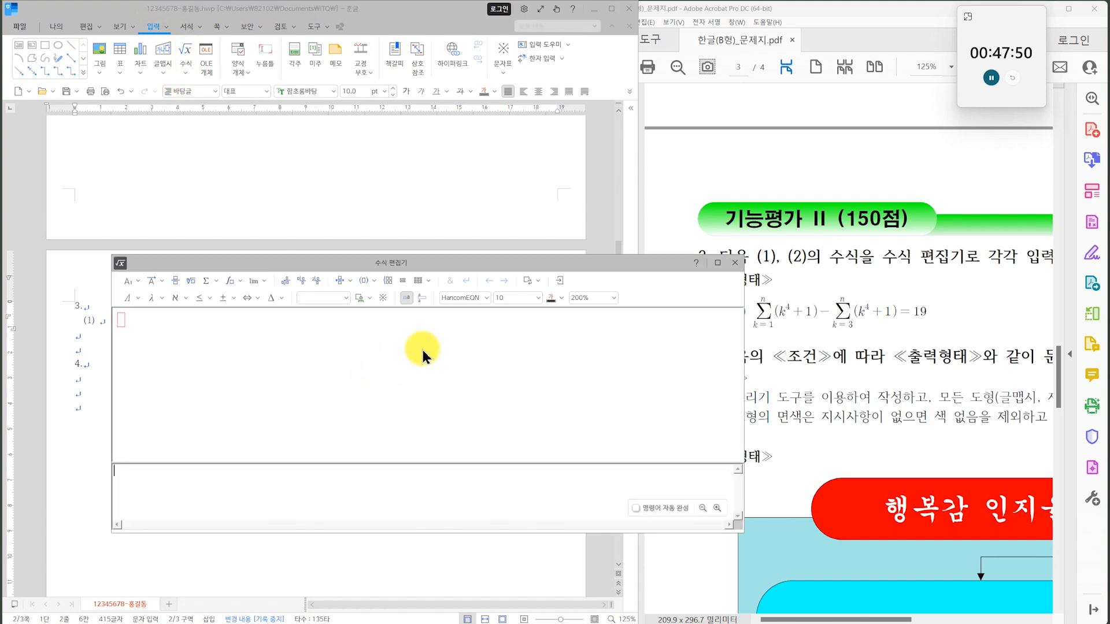
left_click(740, 393)
left_click(574, 361)
left_click_drag(633, 265, 605, 316)
left_click(294, 439)
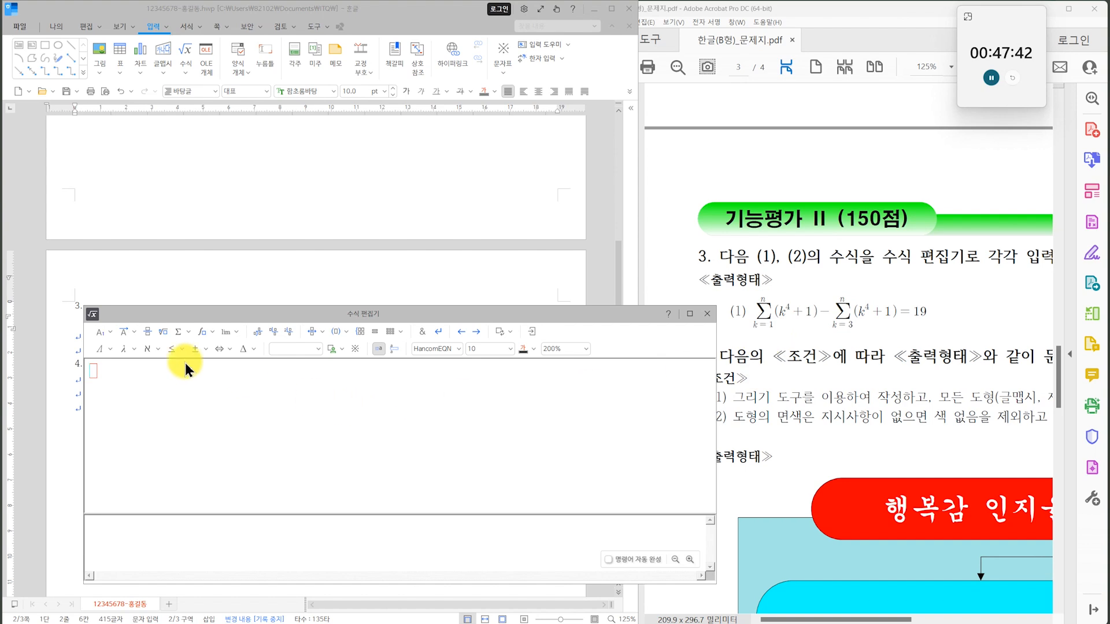
Start question 3's first equation with a summation symbol that has lower limit k=1 and upper limit n.
left_click(188, 332)
left_click(180, 350)
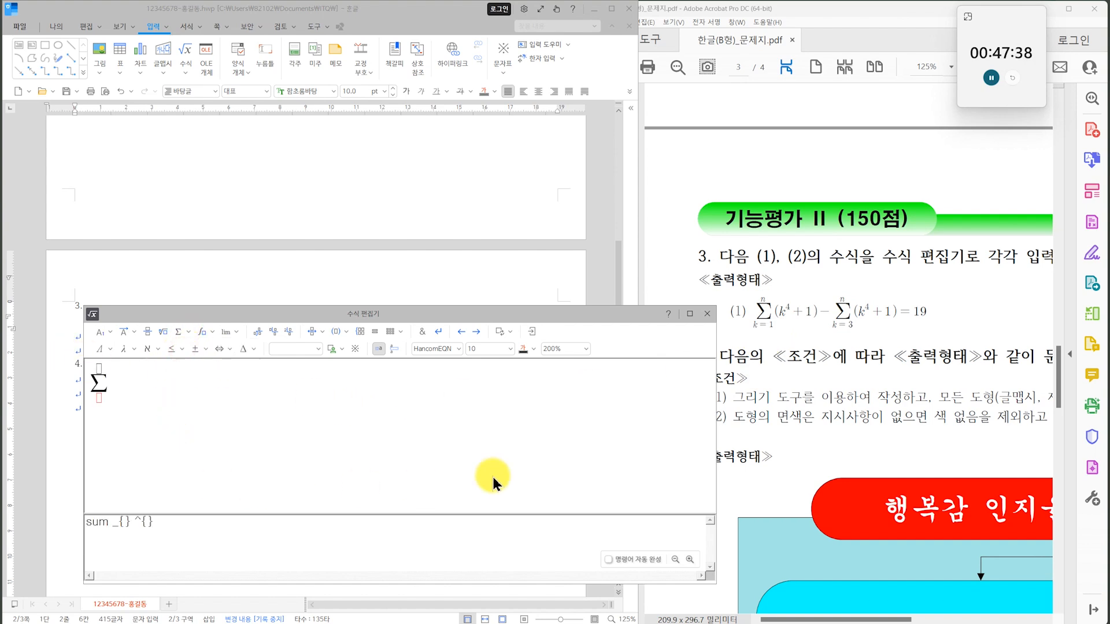
type("k")
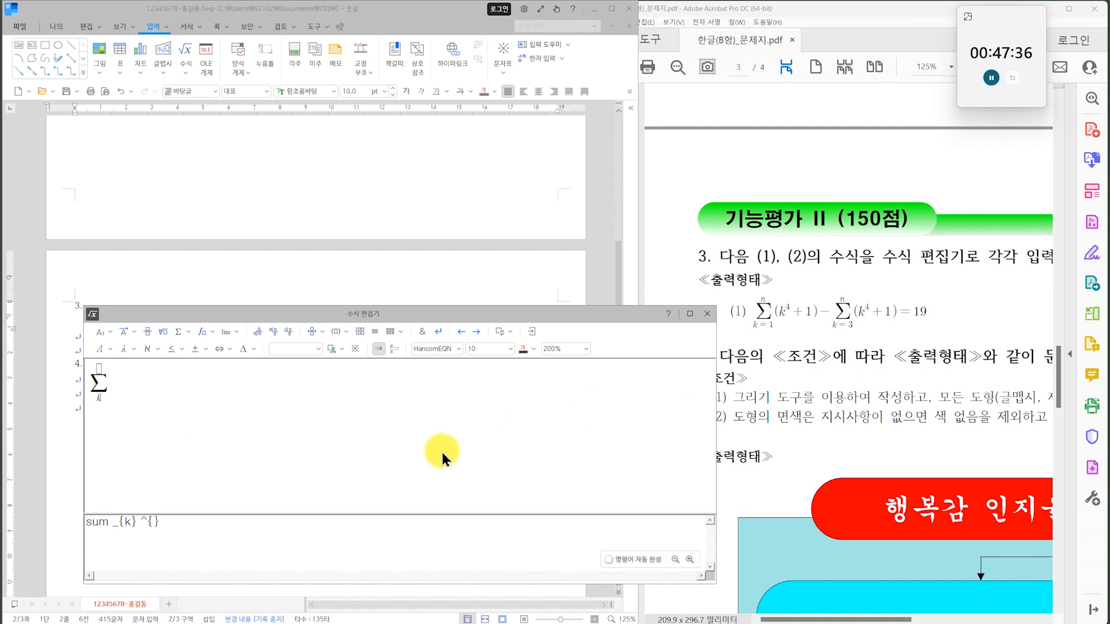
type("=1} ^{n")
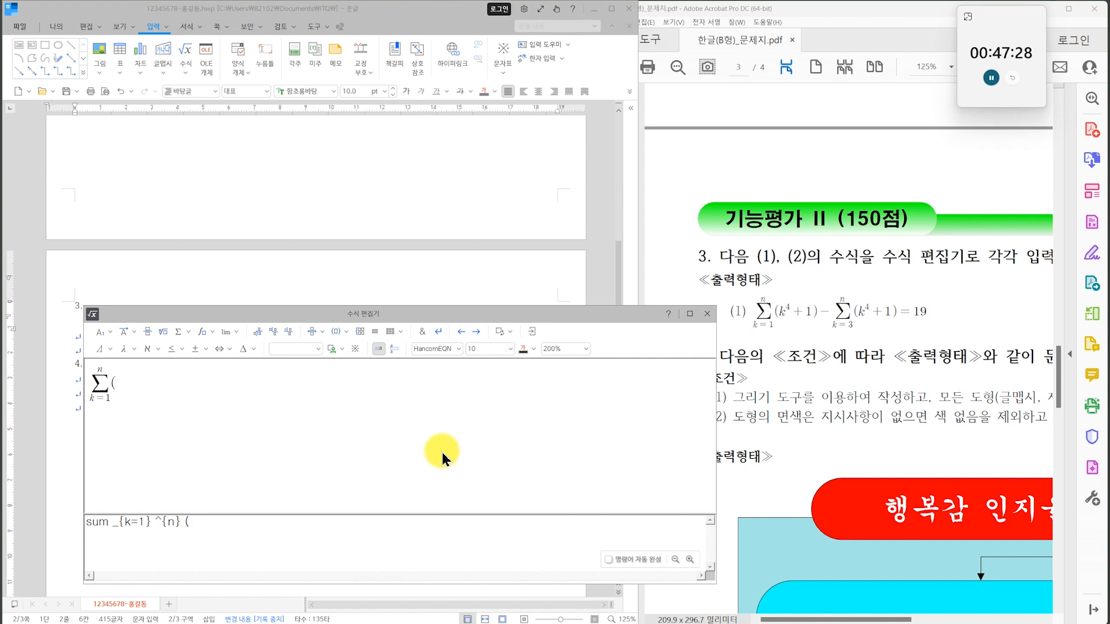
Add the term (k⁴+1) after the first summation, with 4 as a superscript, followed by a minus sign.
left_click(109, 333)
left_click(109, 352)
type("4} ")
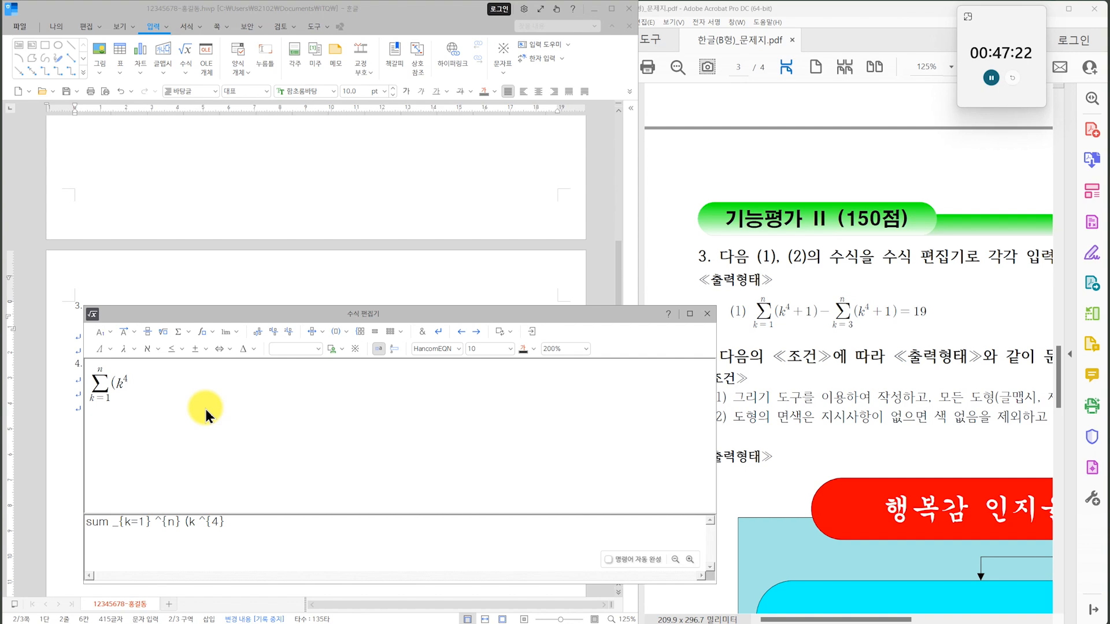
type("+1)-")
Add a second summation after the minus sign with lower limit k=3 and upper limit n.
left_click(185, 331)
left_click(185, 373)
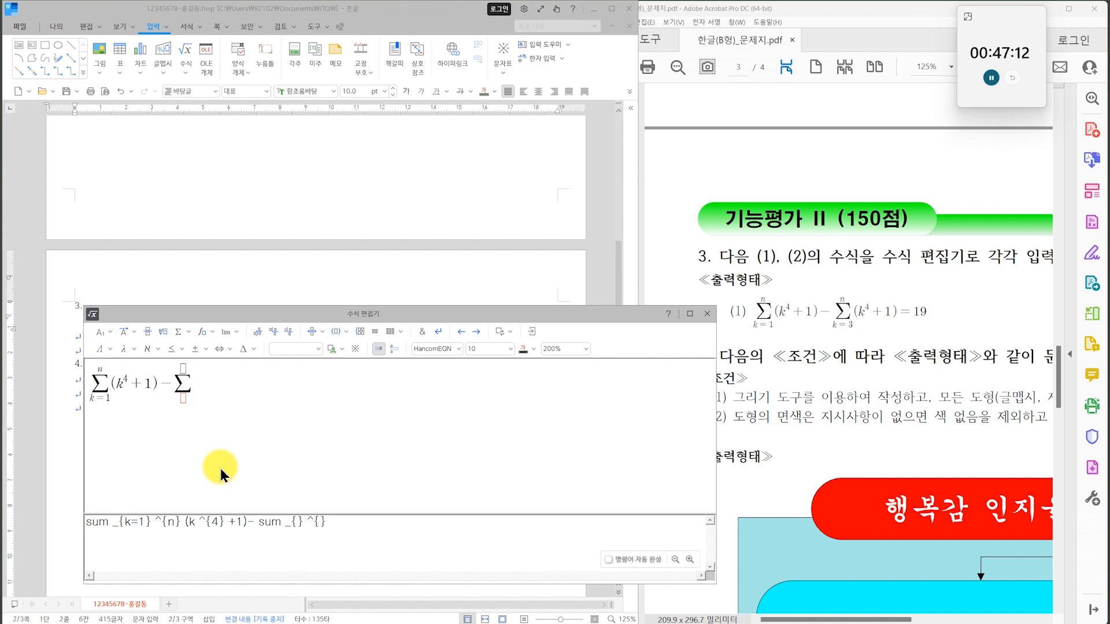
type("k=3} ^{")
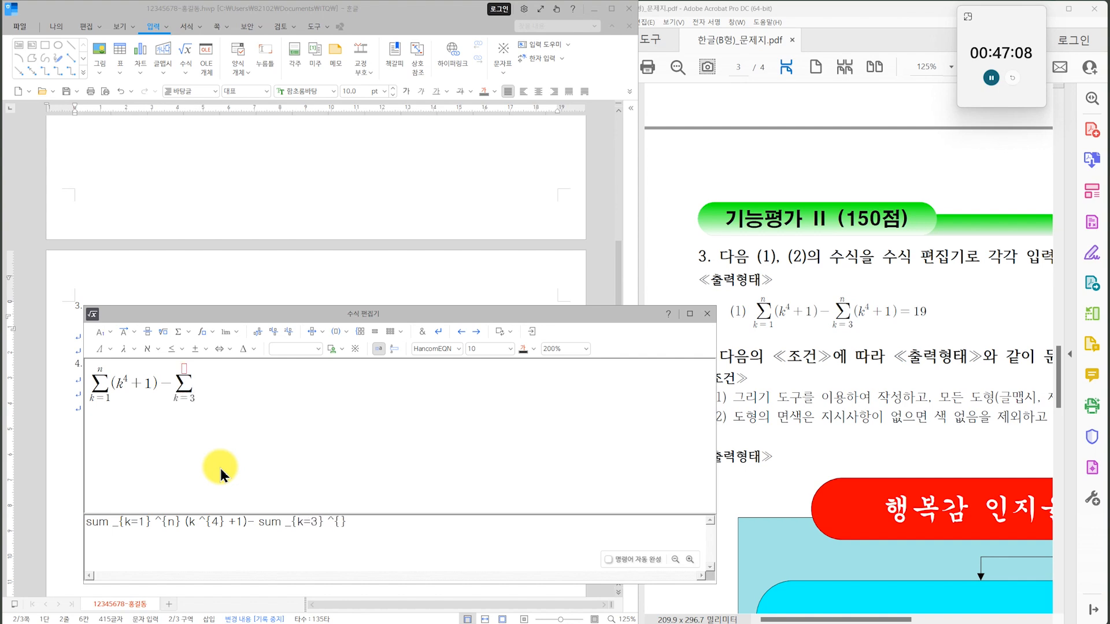
type("n} (k")
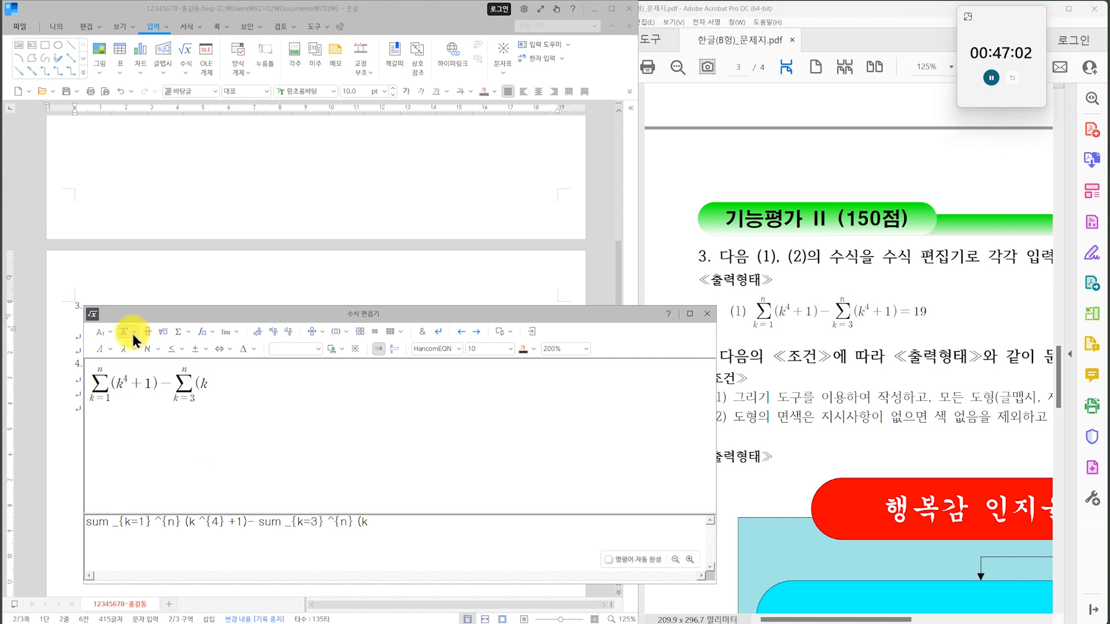
Complete the first equation with (k⁴+1)=19 after the second summation and insert it into the document.
left_click(110, 333)
left_click(104, 350)
type("4} +1)")
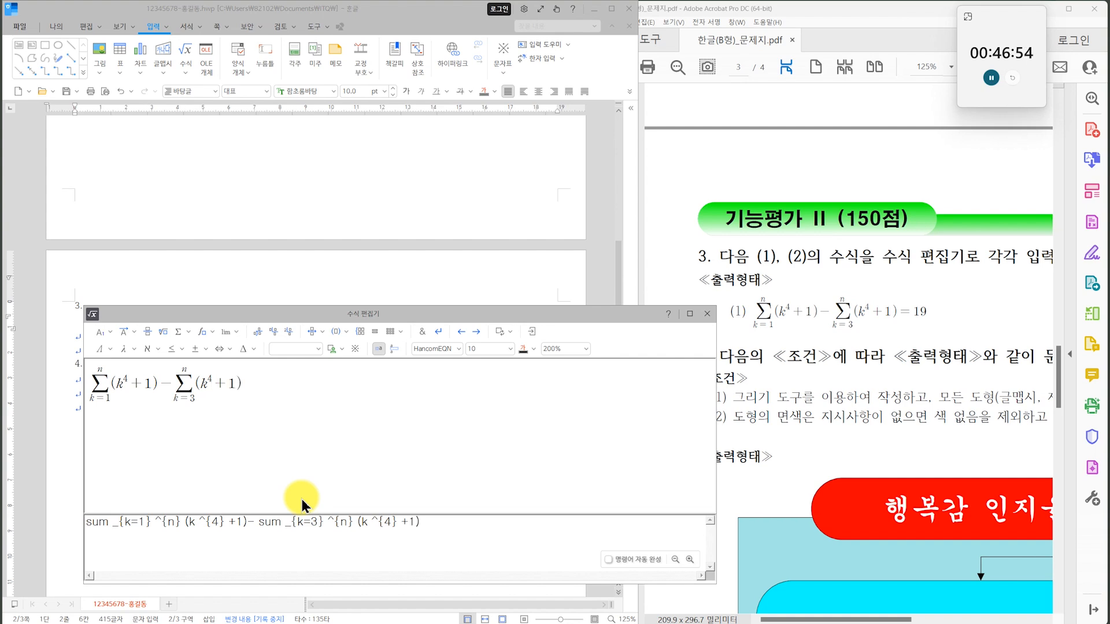
type("=19")
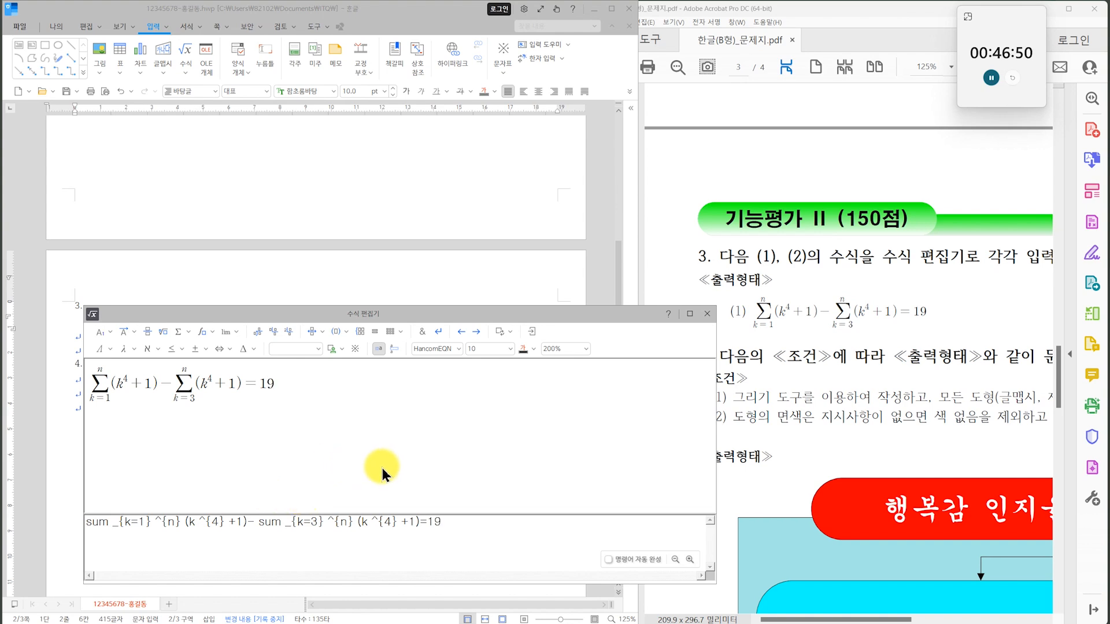
key("shift+Escape")
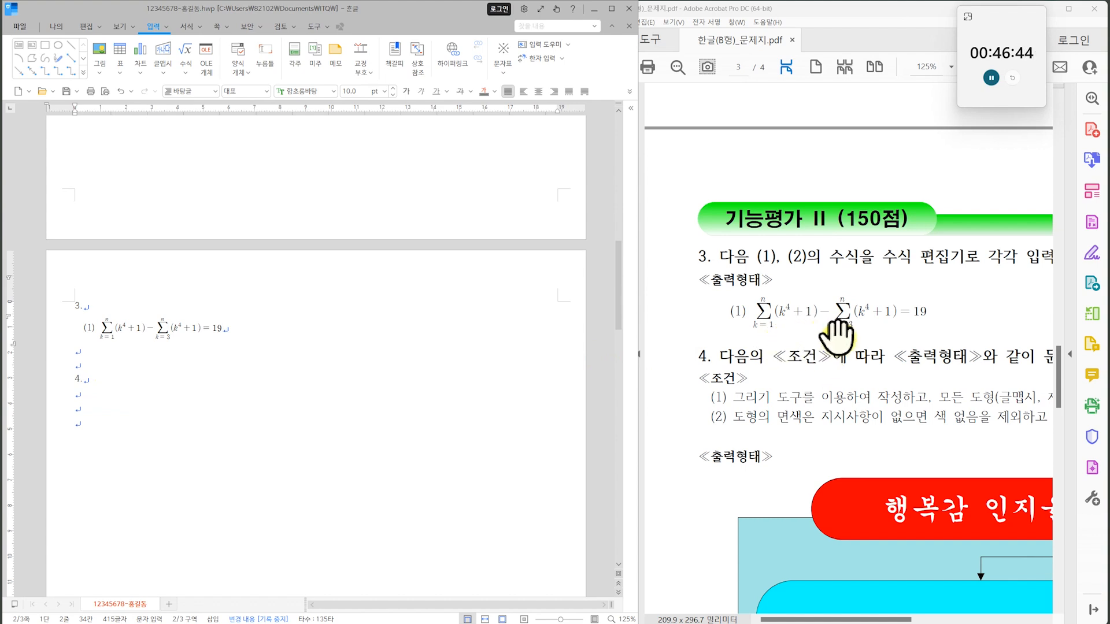
Add the label "(2)" after a tab on the first equation's line and open a new equation beside the exam's second sample.
left_click_drag(963, 341, 720, 363)
left_click(280, 327)
key("Tab")
type("(2)")
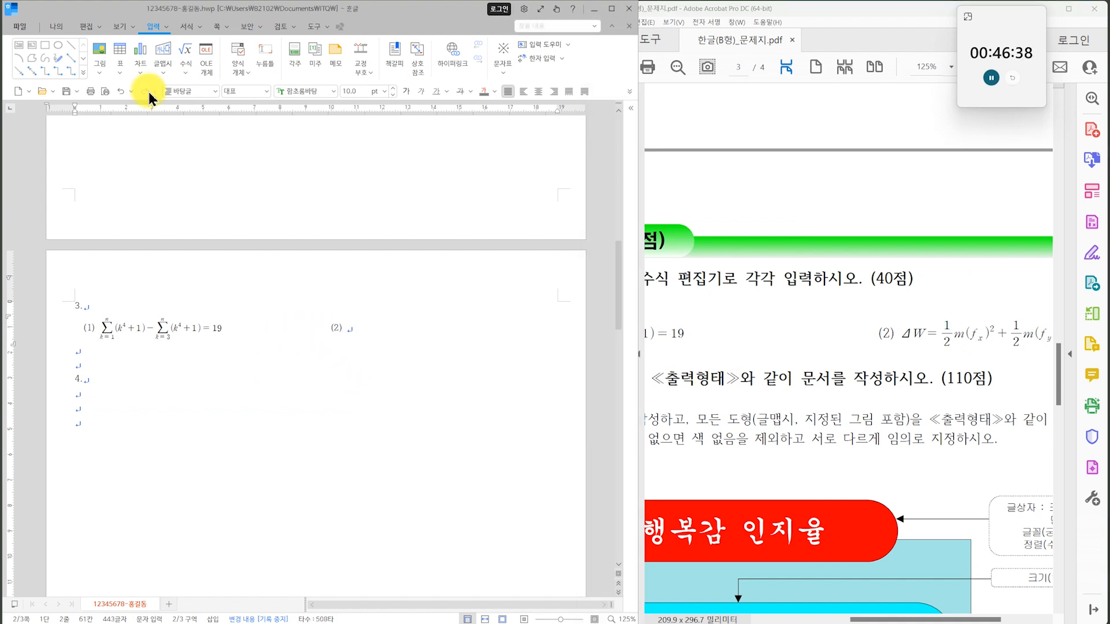
left_click(185, 49)
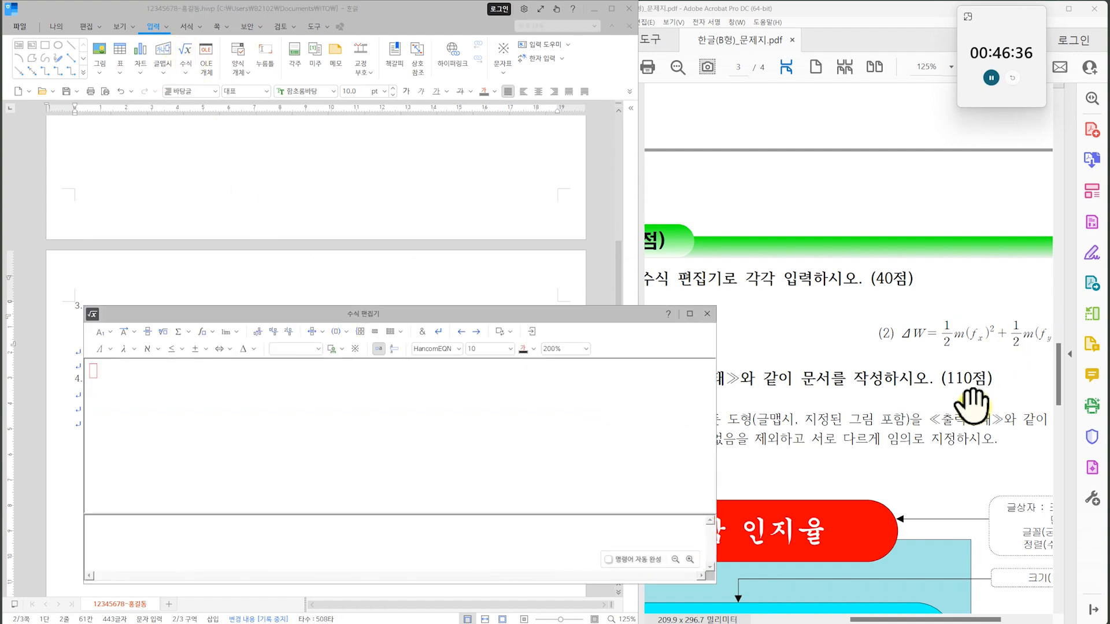
left_click_drag(972, 406, 870, 383)
left_click(523, 465)
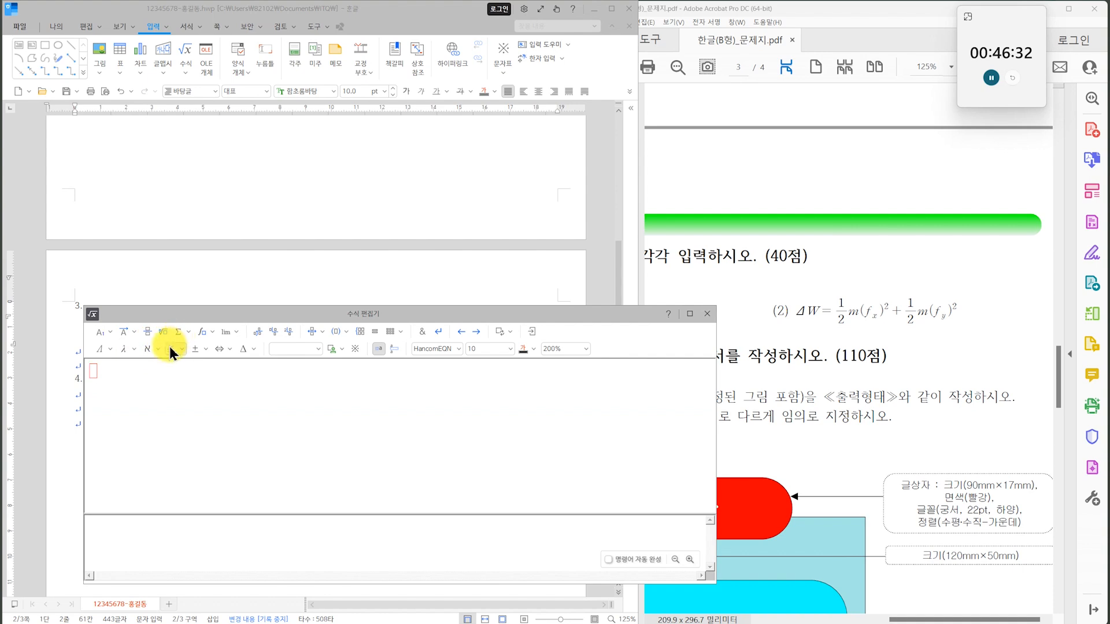
Begin the second equation with the capital Greek letter delta followed by "W=".
left_click(109, 349)
left_click(154, 368)
type("w")
key("BackSpace")
type("W=")
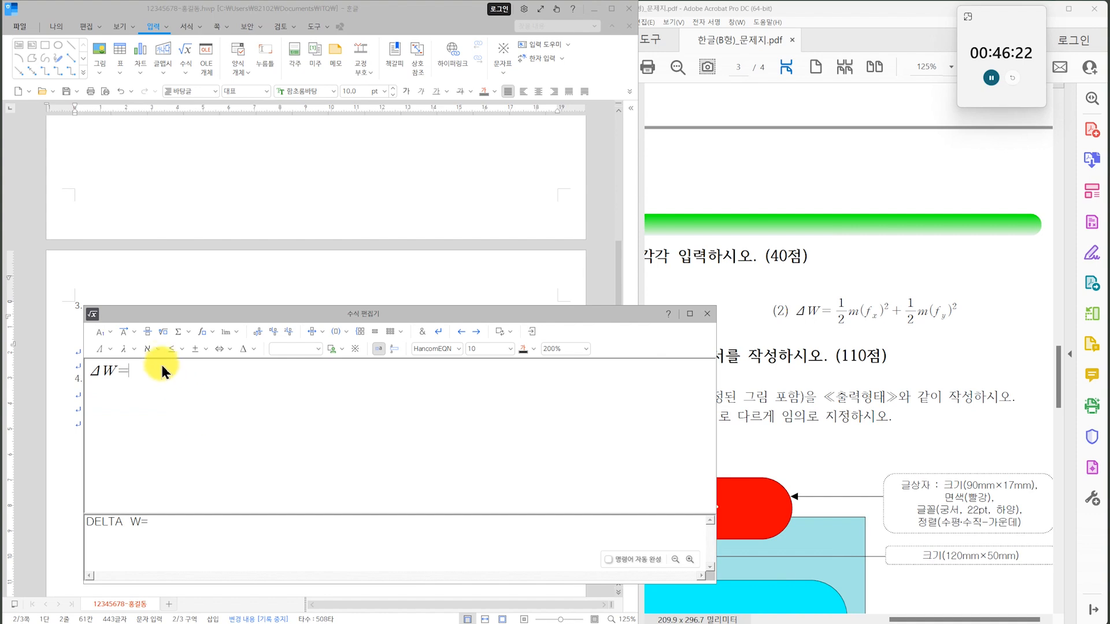
Add the fraction 1/2 after the equals sign, followed by "m(f".
left_click(148, 336)
type("1} over {}")
key("Tab")
type("2} ")
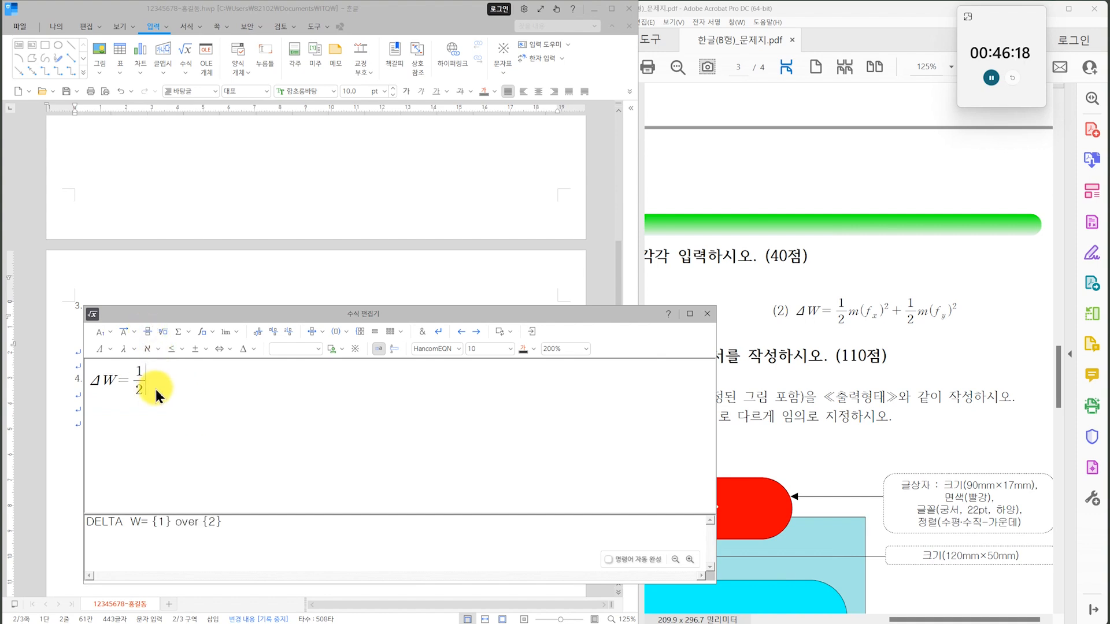
type("(")
key("BackSpace")
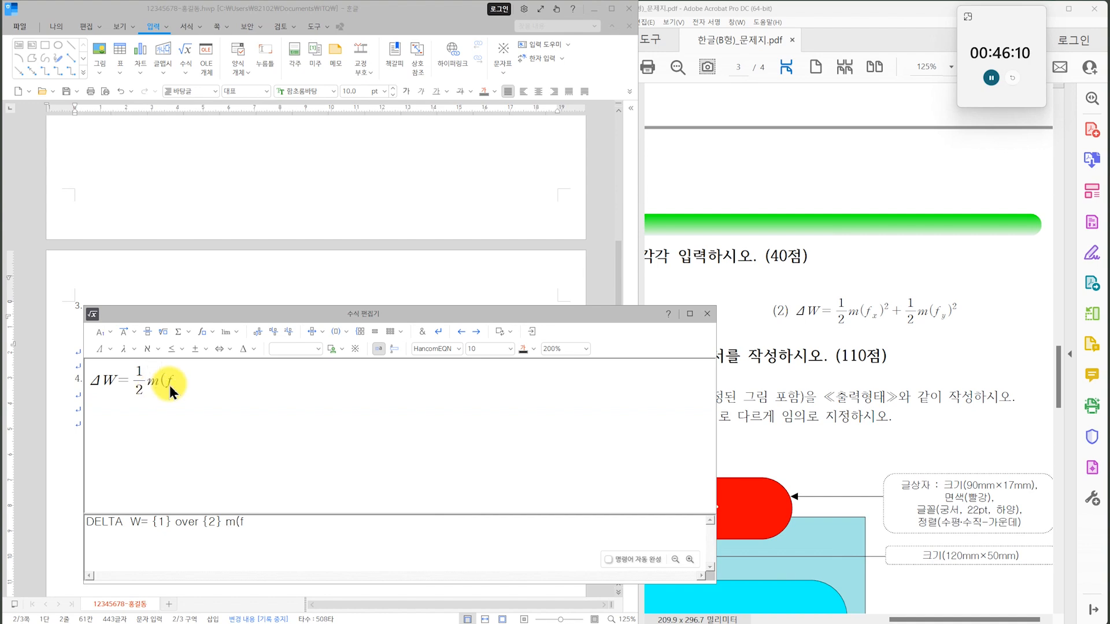
left_click(173, 383)
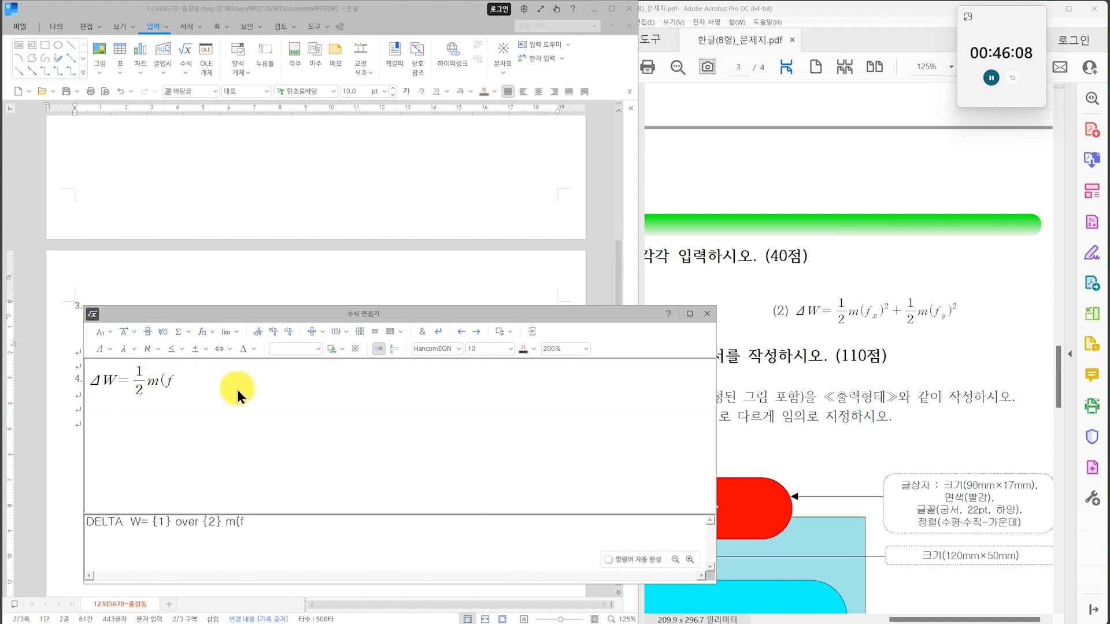
Give the f a subscript x, close the parenthesis and add the superscript 2 after it.
left_click(110, 337)
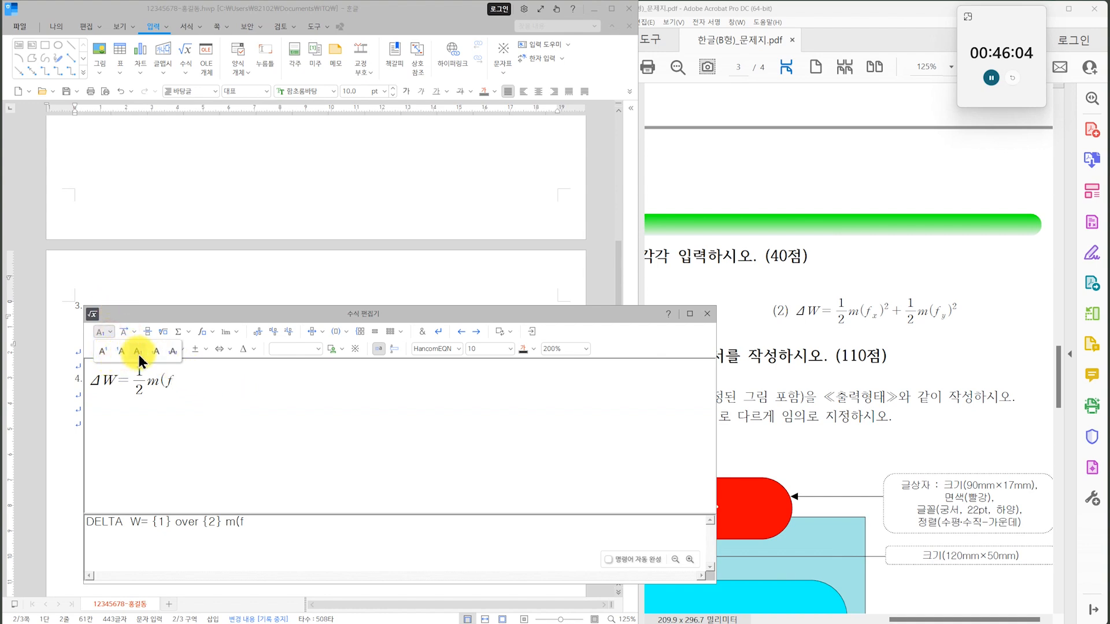
left_click(139, 354)
type("x} ")
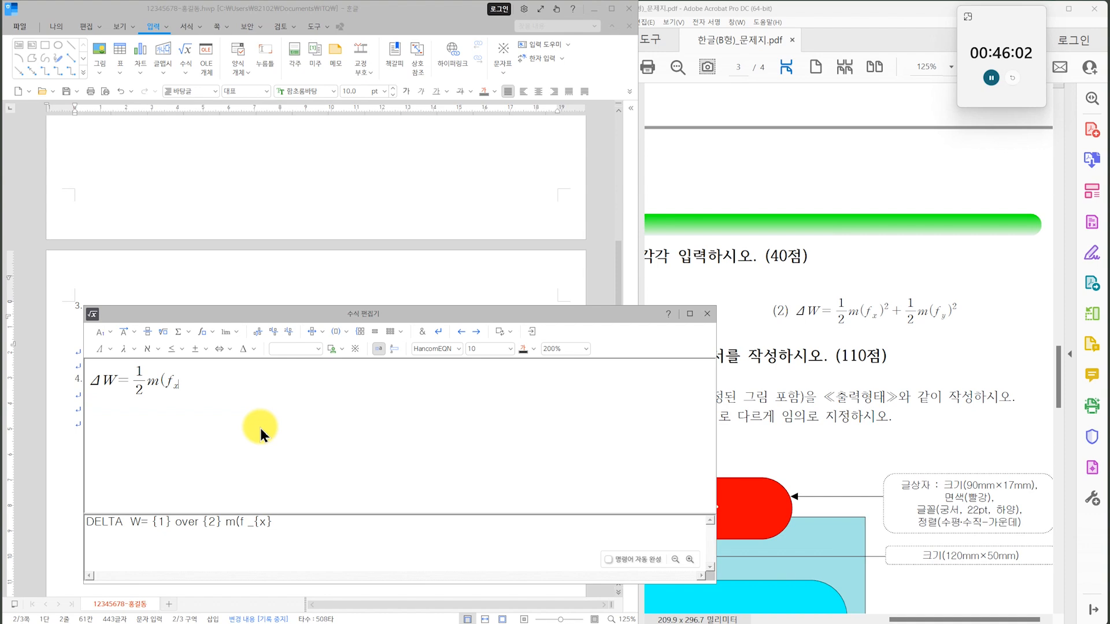
type(")")
left_click(110, 330)
left_click(104, 351)
type("2} ")
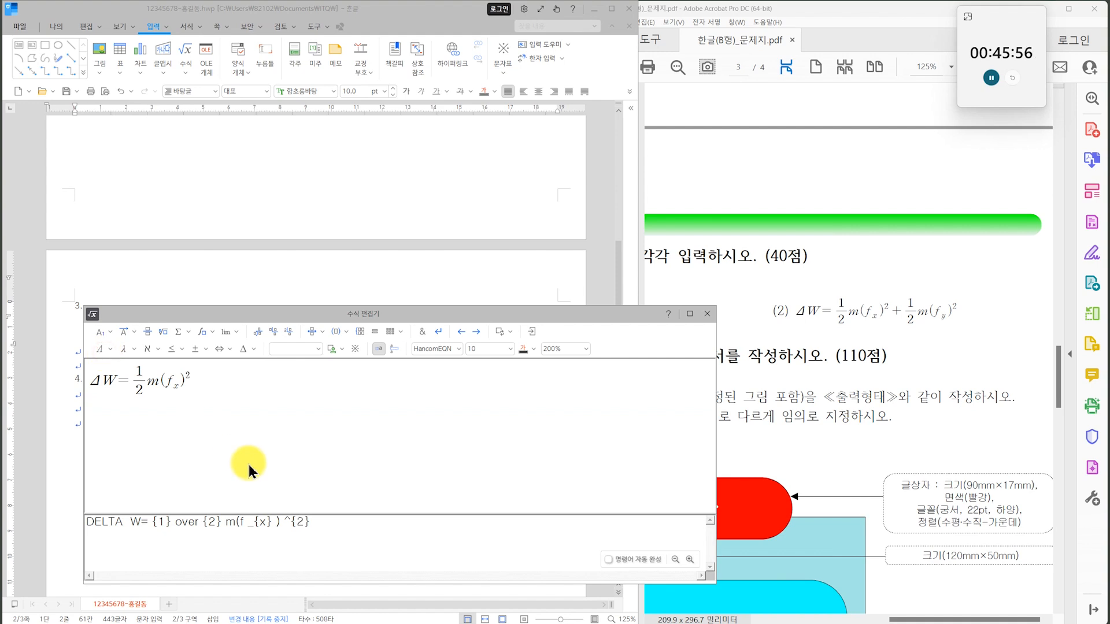
type("+")
Add a plus sign and a second fraction 1/2 followed by "m(" to the equation.
left_click(147, 331)
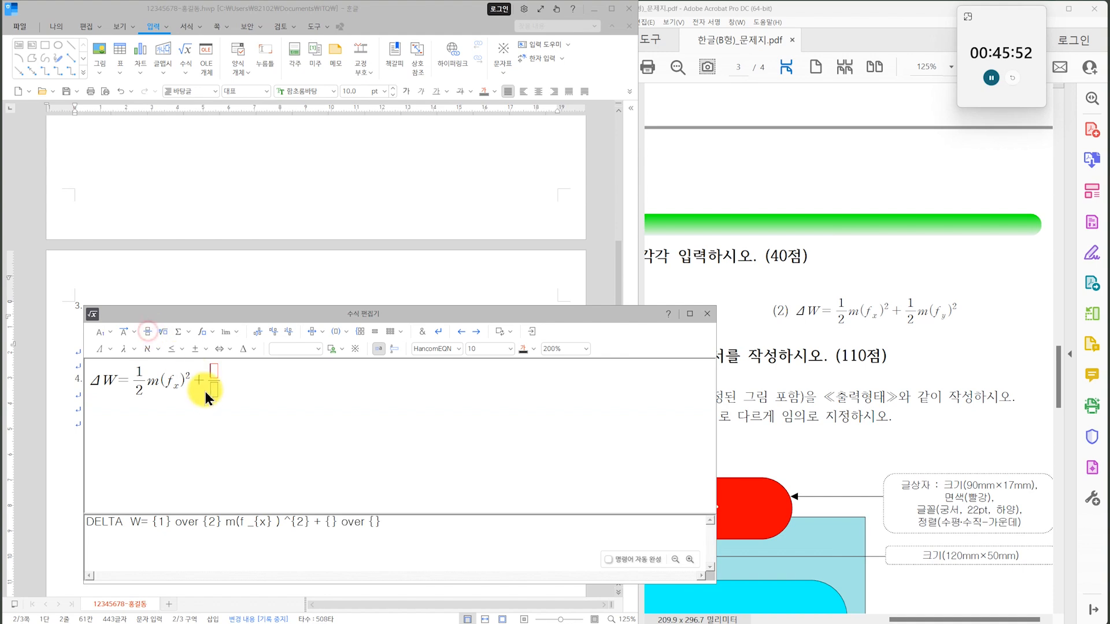
type("1")
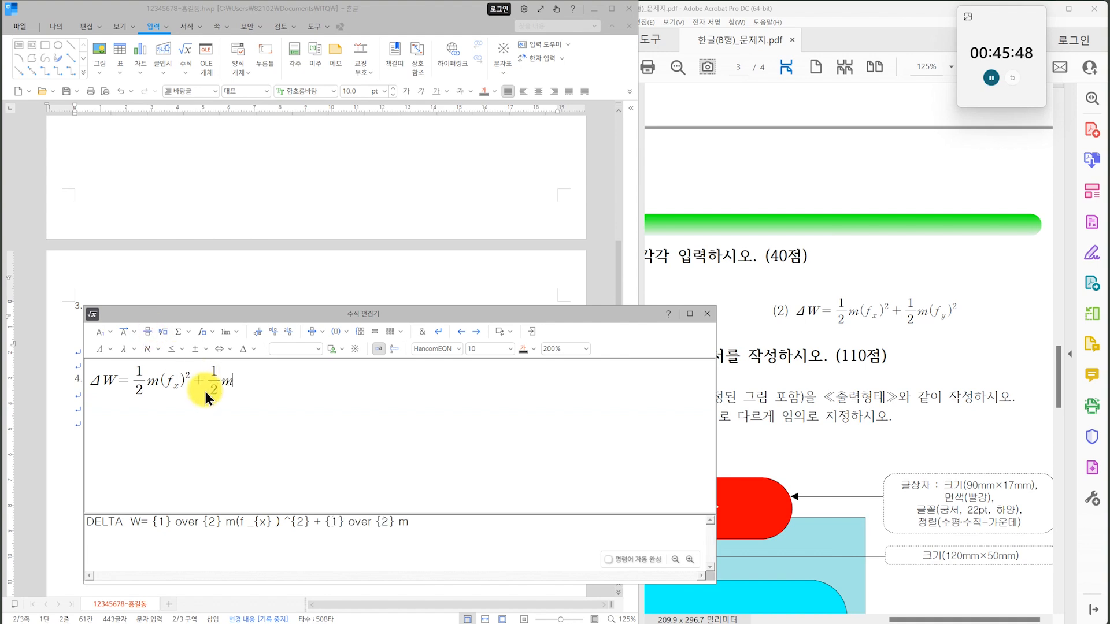
type("f")
Finish the second equation with f subscript y, a closing parenthesis and superscript 2, and insert it into the document.
left_click(111, 332)
left_click(137, 354)
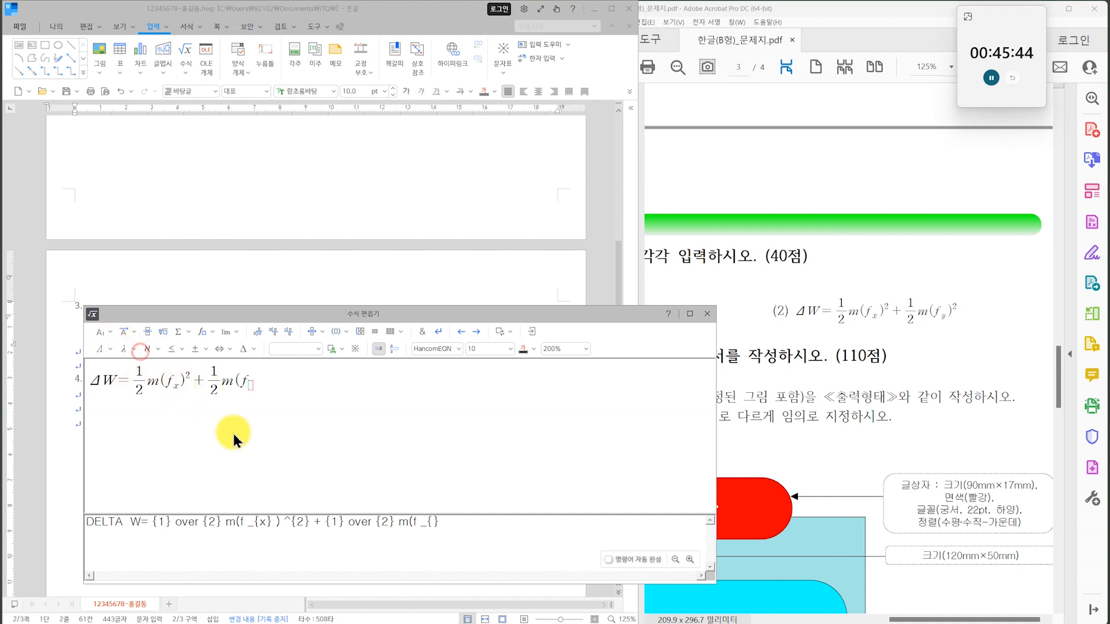
type("y} )")
left_click(110, 331)
left_click(103, 351)
type("2")
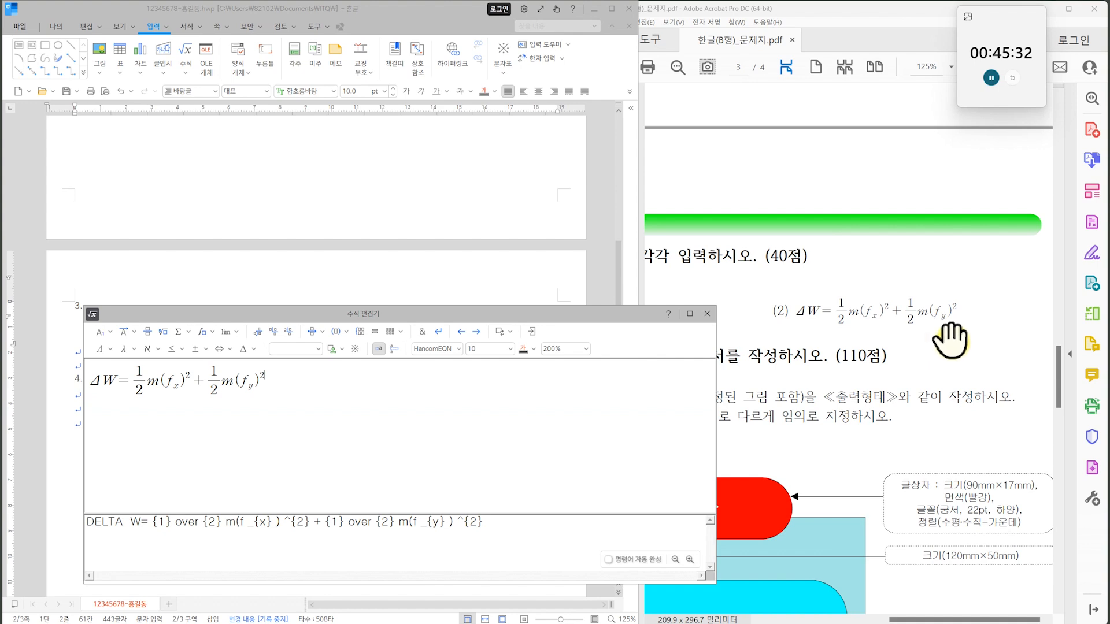
key("shift+Escape")
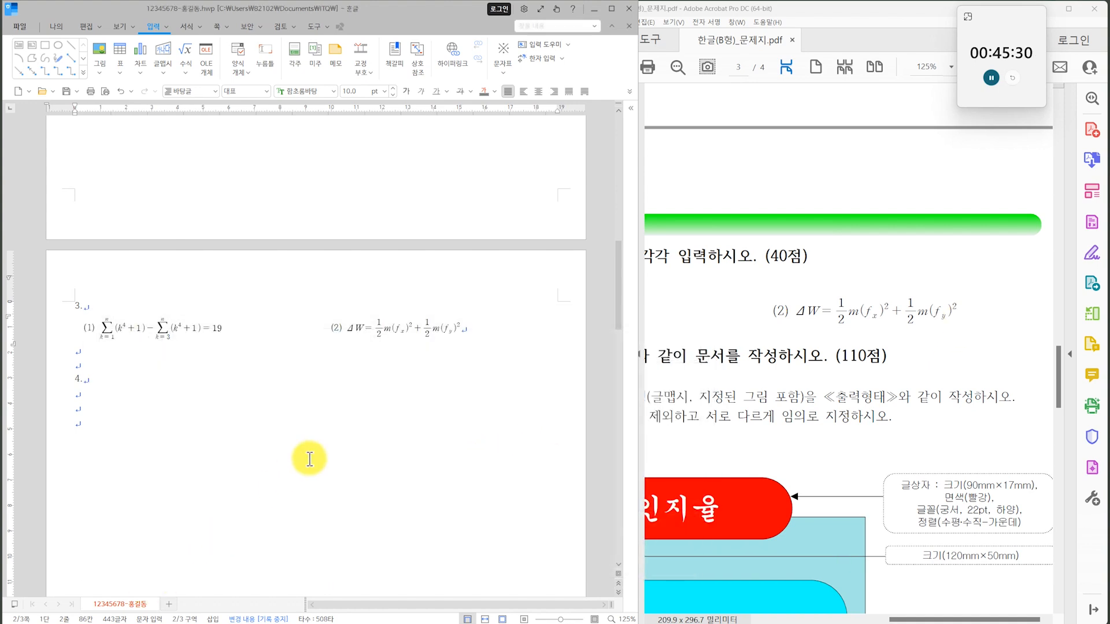
Widen the gap before the "(2)" label so the second equation sits near the page's right margin.
left_click(317, 328)
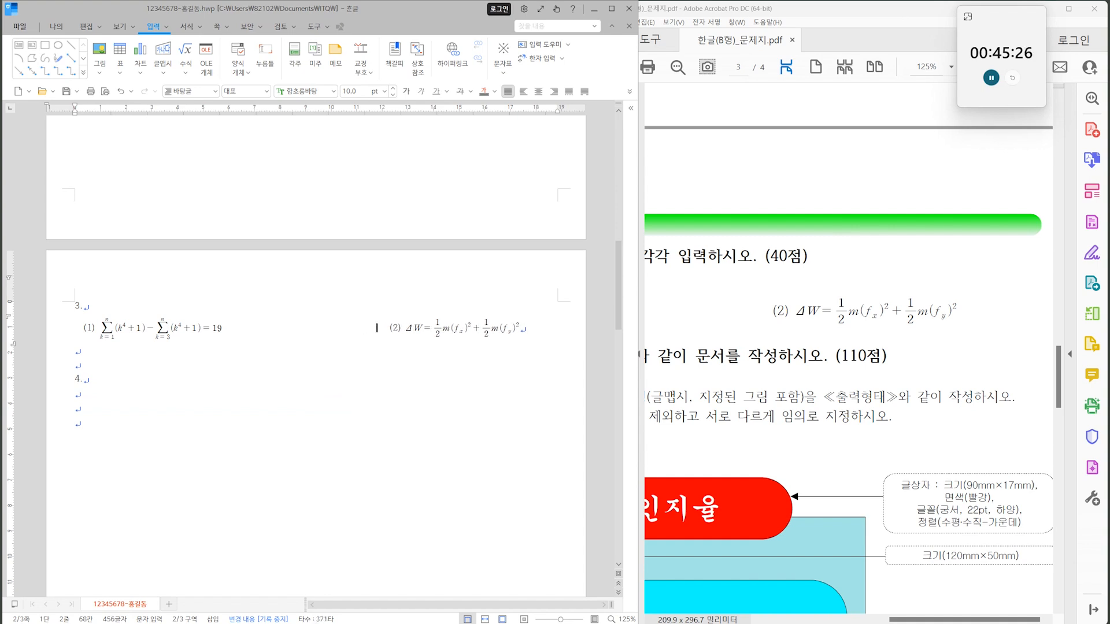
scroll(185, 375, "down", 3)
left_click(83, 271)
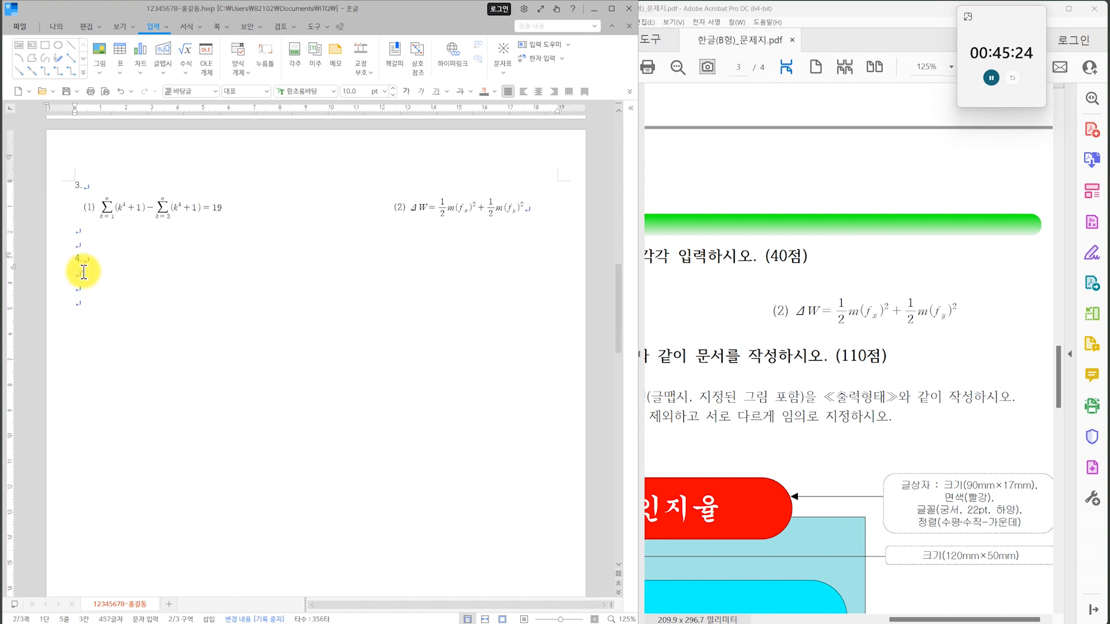
Examine the conditions and the whole sample drawing of question 4 in the exam PDF.
left_click(748, 386)
scroll(750, 390, "down", 3)
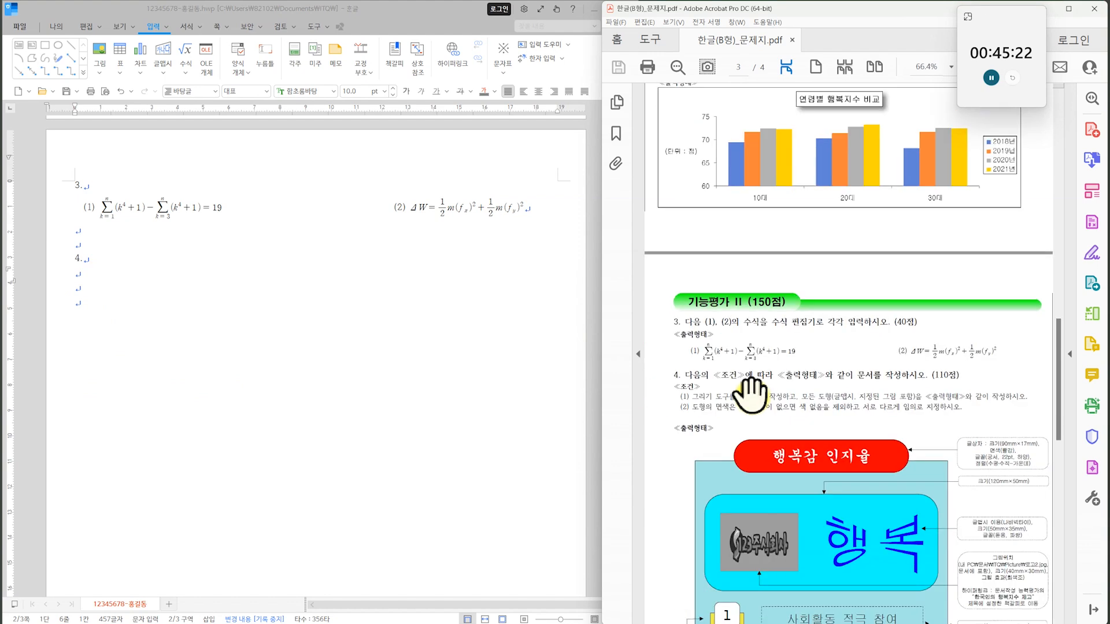
scroll(751, 393, "down", 5)
scroll(883, 326, "up", 1)
left_click_drag(898, 473, 883, 377)
left_click(785, 294)
scroll(856, 420, "down", 10)
left_click_drag(846, 194, 879, 353)
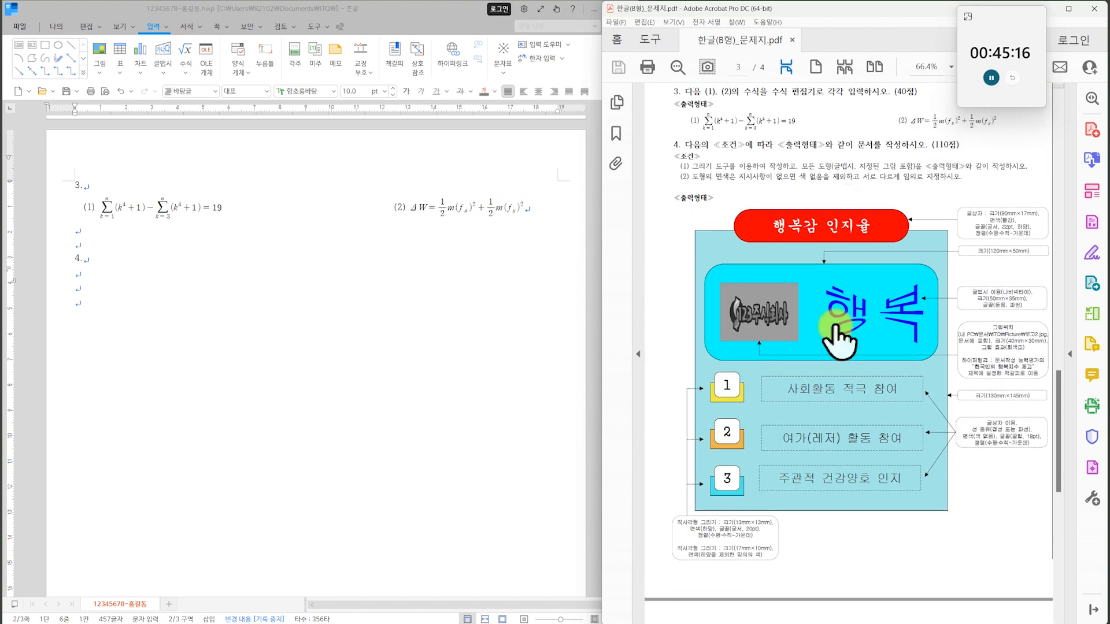
Draw a rectangle about 138 mm wide and 98 mm high below the question 4 label.
left_click(349, 328)
left_click(91, 276)
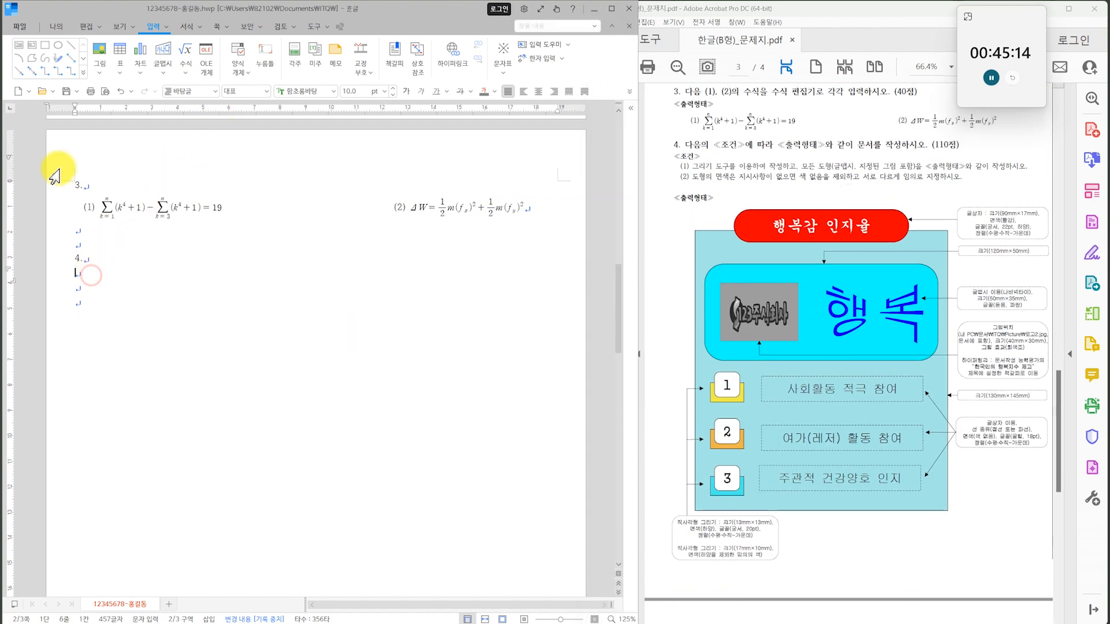
left_click(45, 44)
left_click_drag(108, 285, 461, 535)
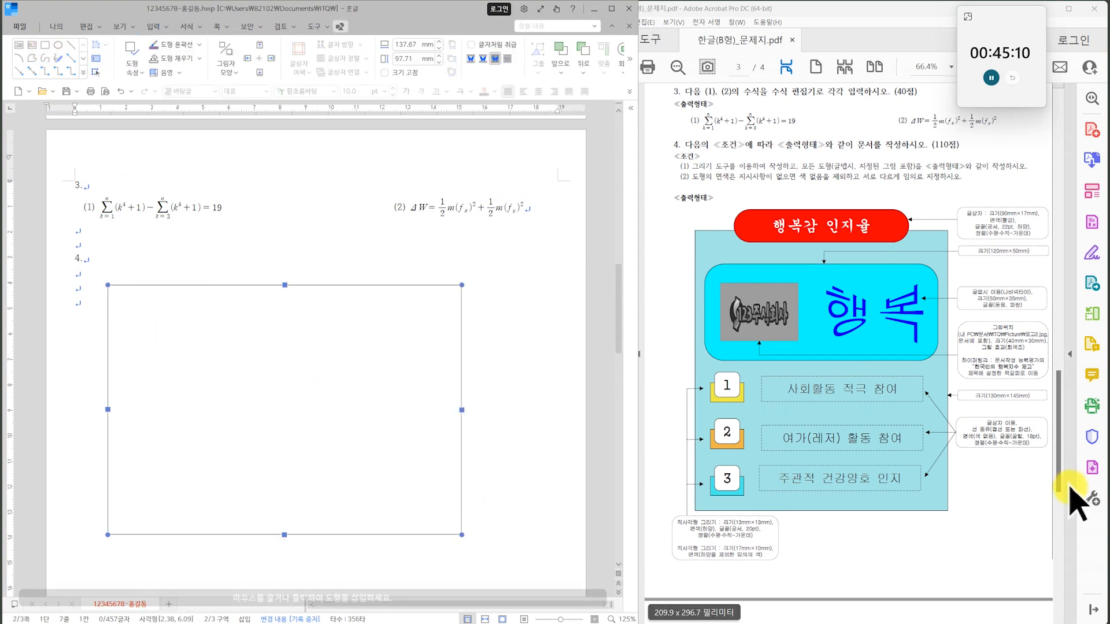
Set the question 4 rectangle's size to 130 mm wide and 145 mm high, as specified in the exam PDF.
left_click(1070, 487)
scroll(986, 329, "up", 1)
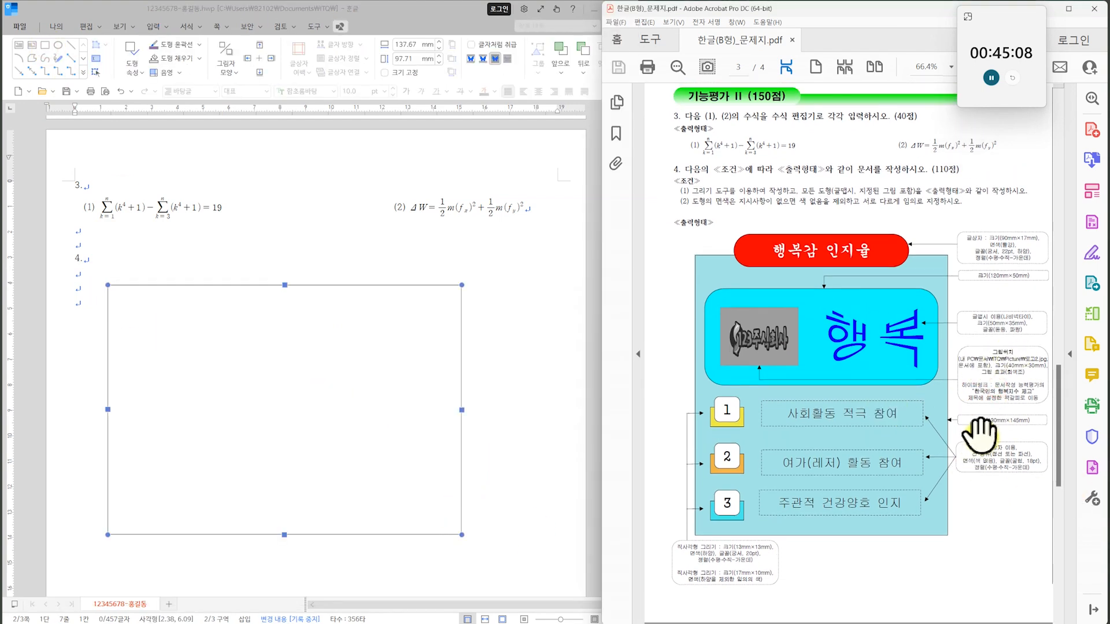
scroll(979, 433, "up", 1)
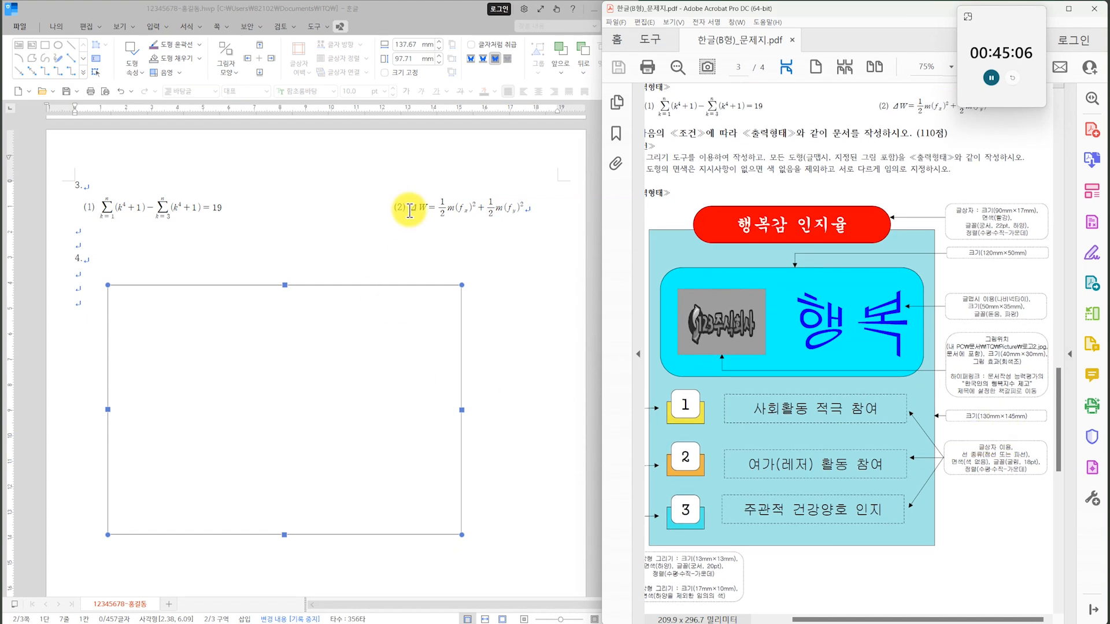
left_click(404, 42)
type("130")
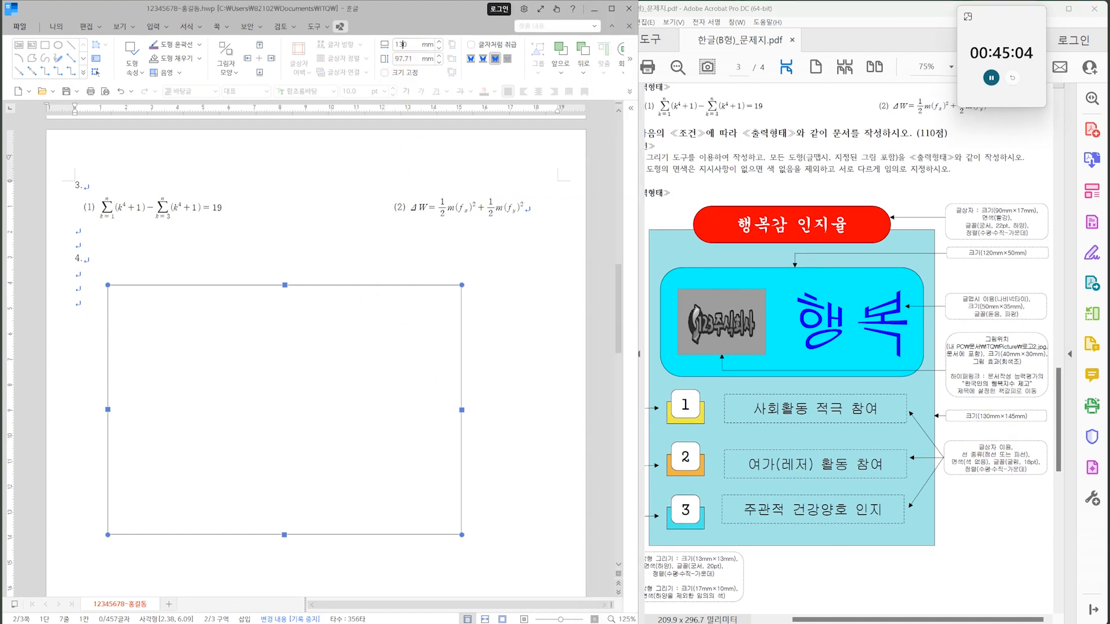
key("Tab")
type("14")
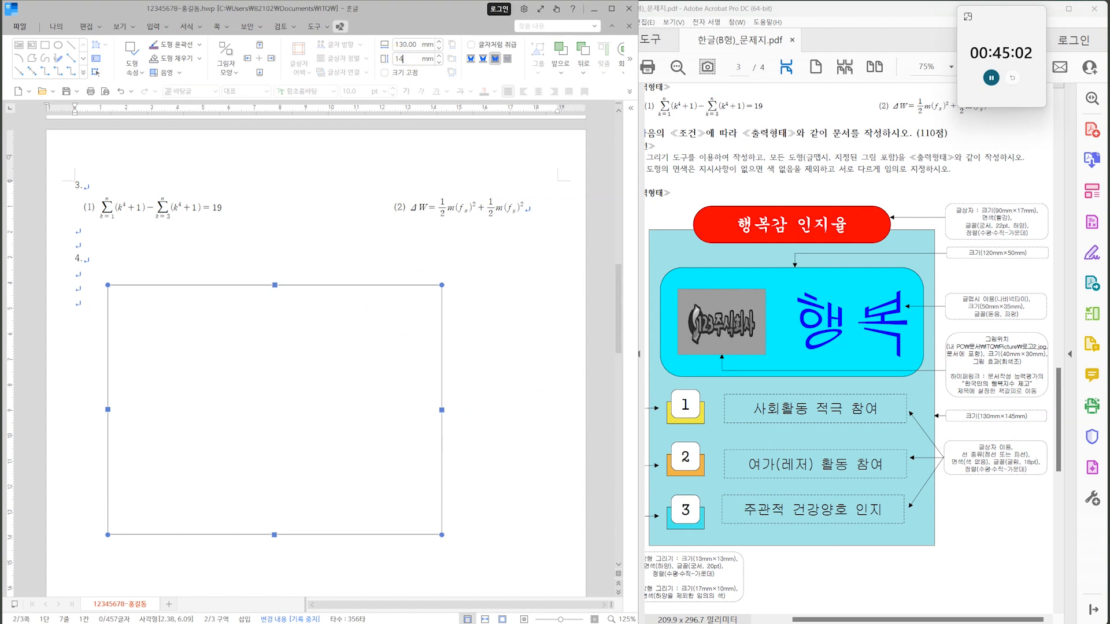
type("5")
key("Return")
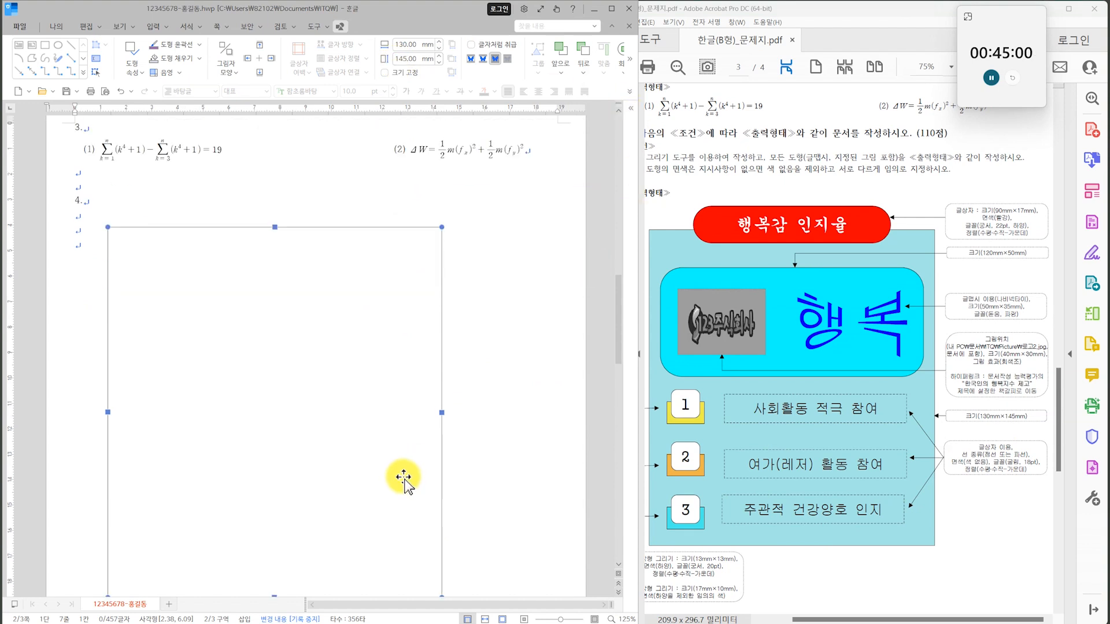
Fill the large rectangle with a pale yellow from the 기본 colour theme.
scroll(496, 466, "down", 1, "ctrl")
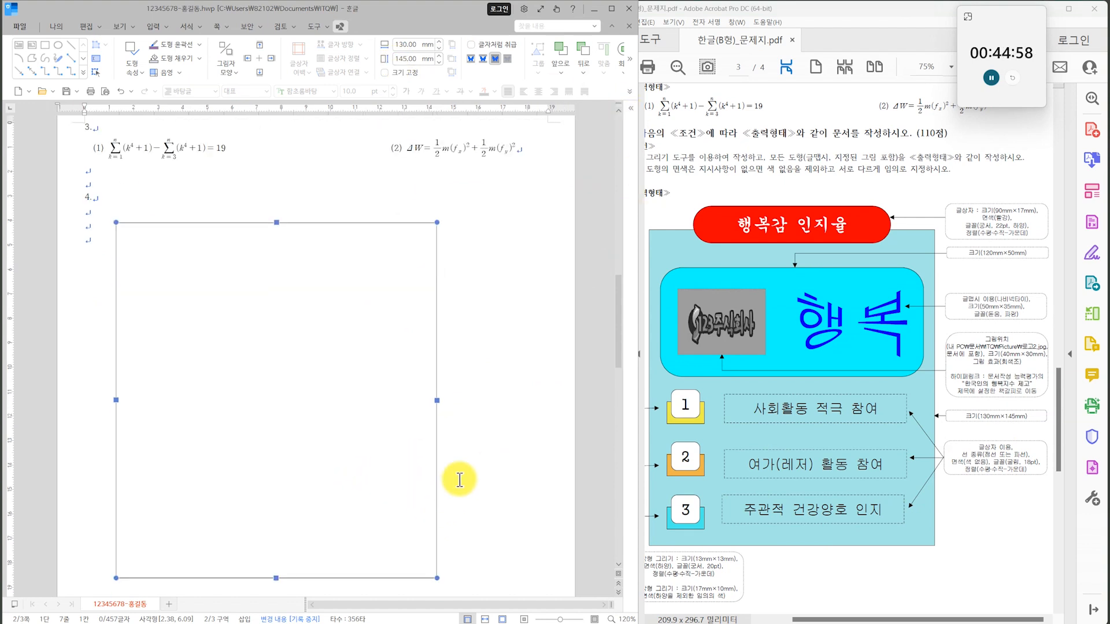
scroll(459, 478, "down", 1)
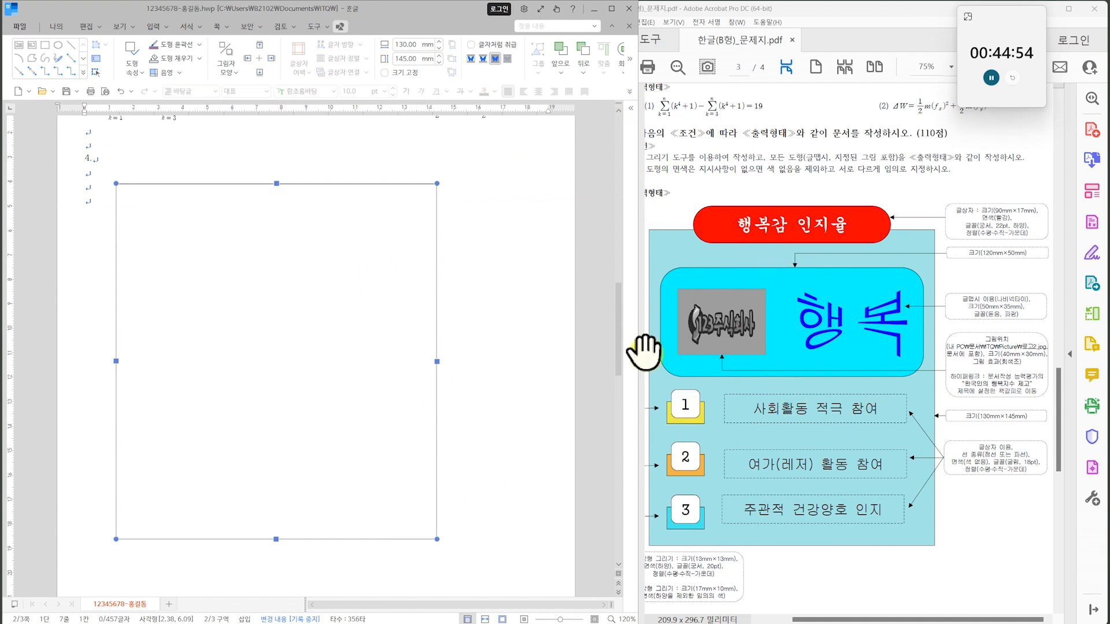
left_click(199, 62)
left_click(263, 119)
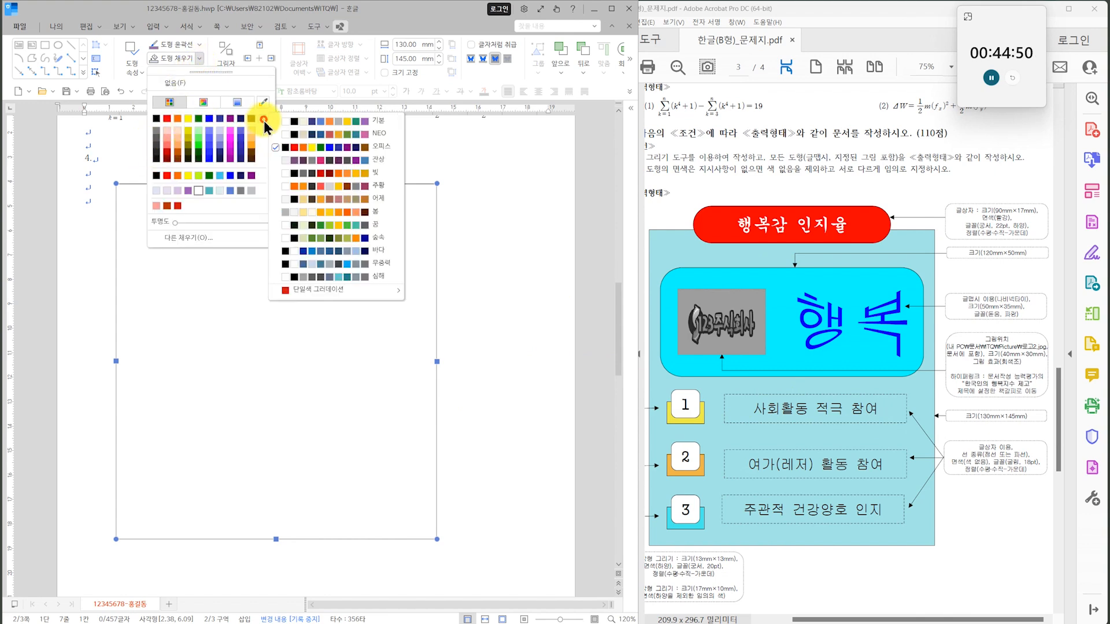
left_click(297, 125)
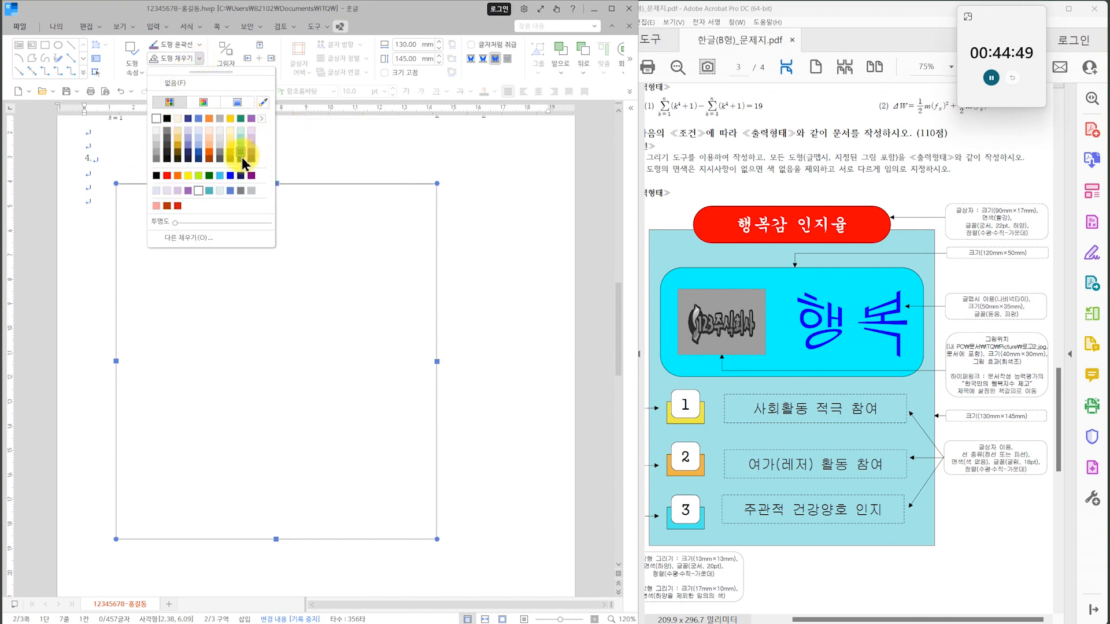
left_click(230, 131)
Move the large rectangle right and slightly down so it sits roughly centred on the page below the question 4 label.
left_click_drag(280, 348, 327, 363)
scroll(337, 362, "down", 2)
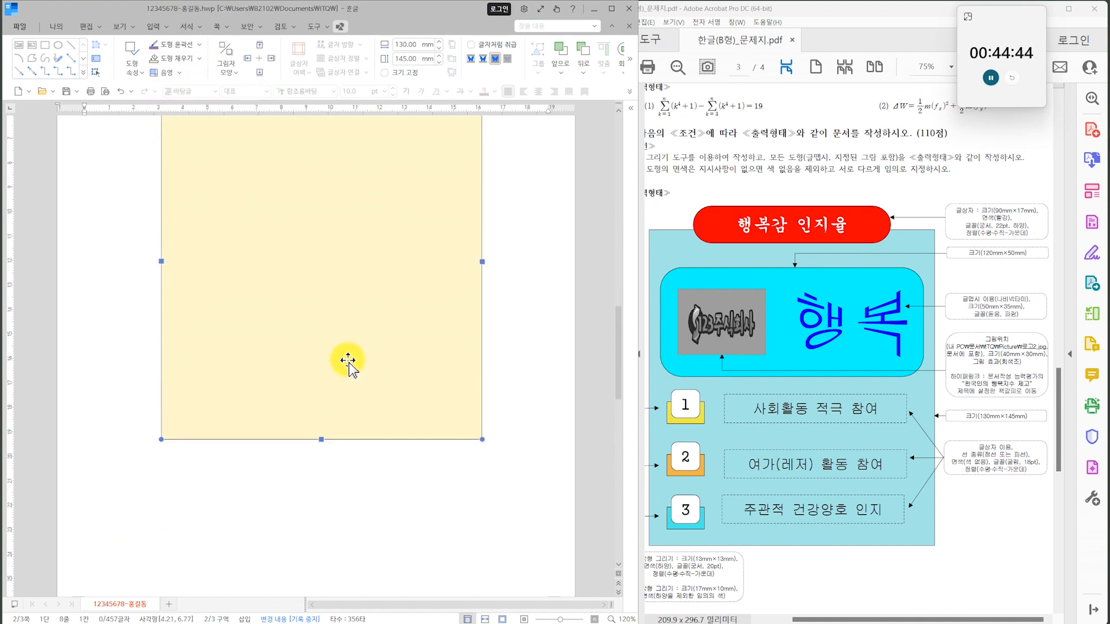
scroll(208, 242, "up", 1)
left_click_drag(292, 307, 296, 316)
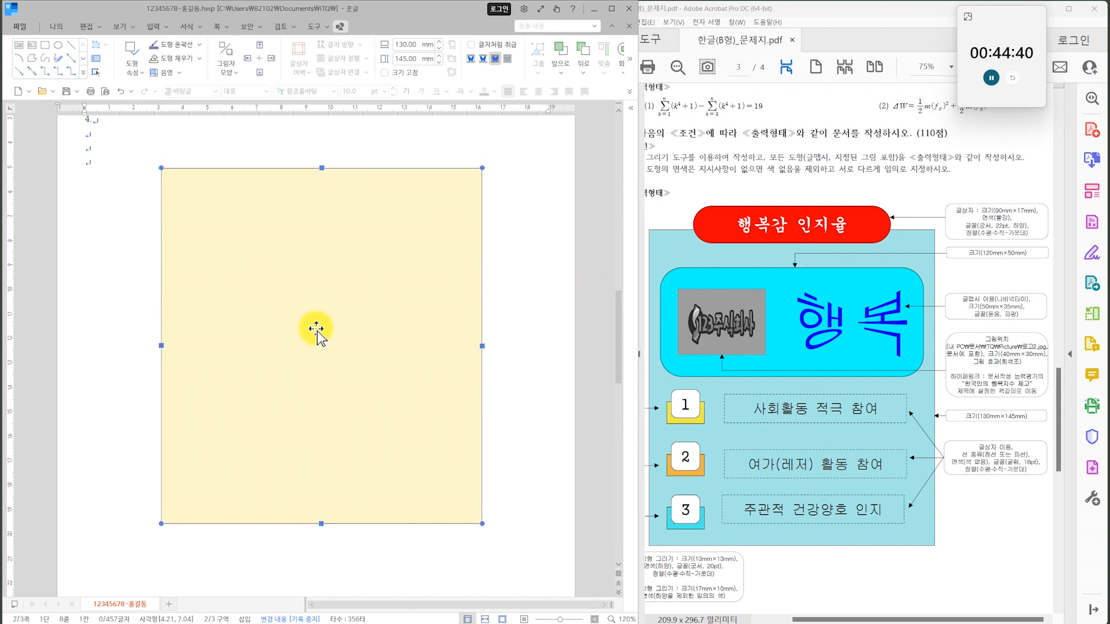
scroll(426, 431, "down", 1)
left_click(496, 340)
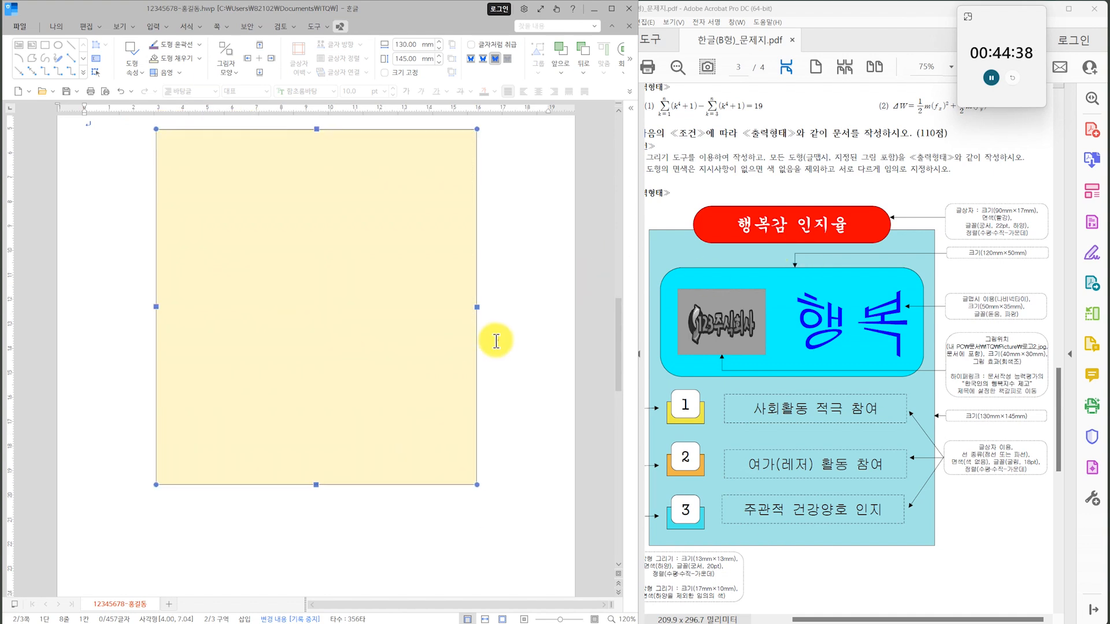
Draw a text box about 113 mm wide and 22 mm high across the rectangle's top edge, containing the centred text 행복감 인지율.
scroll(523, 379, "up", 2)
scroll(522, 379, "up", 1)
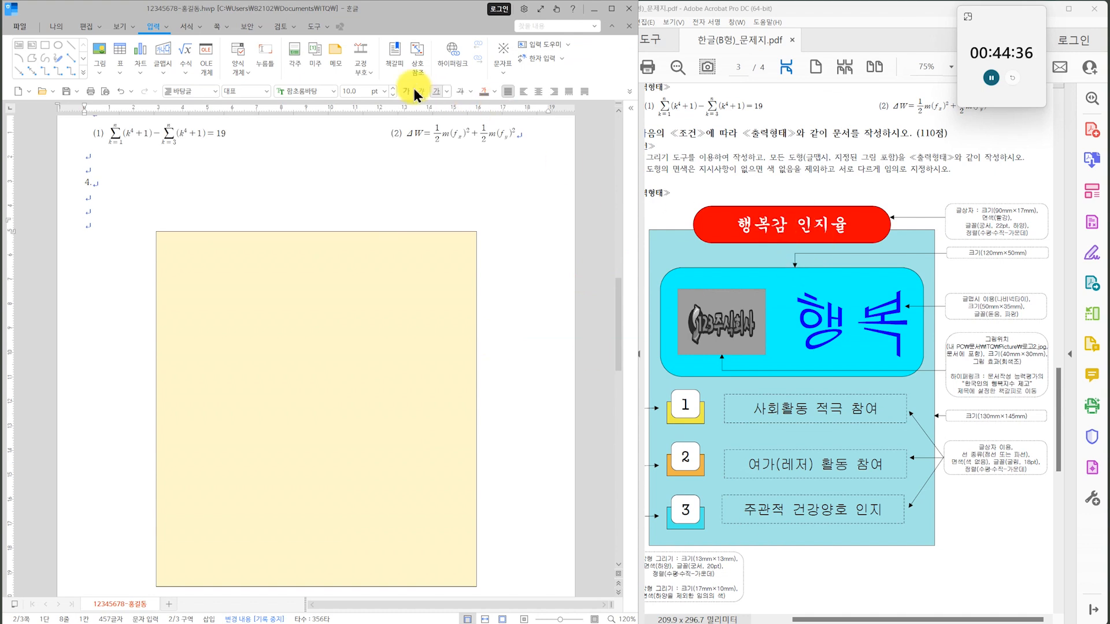
left_click(19, 44)
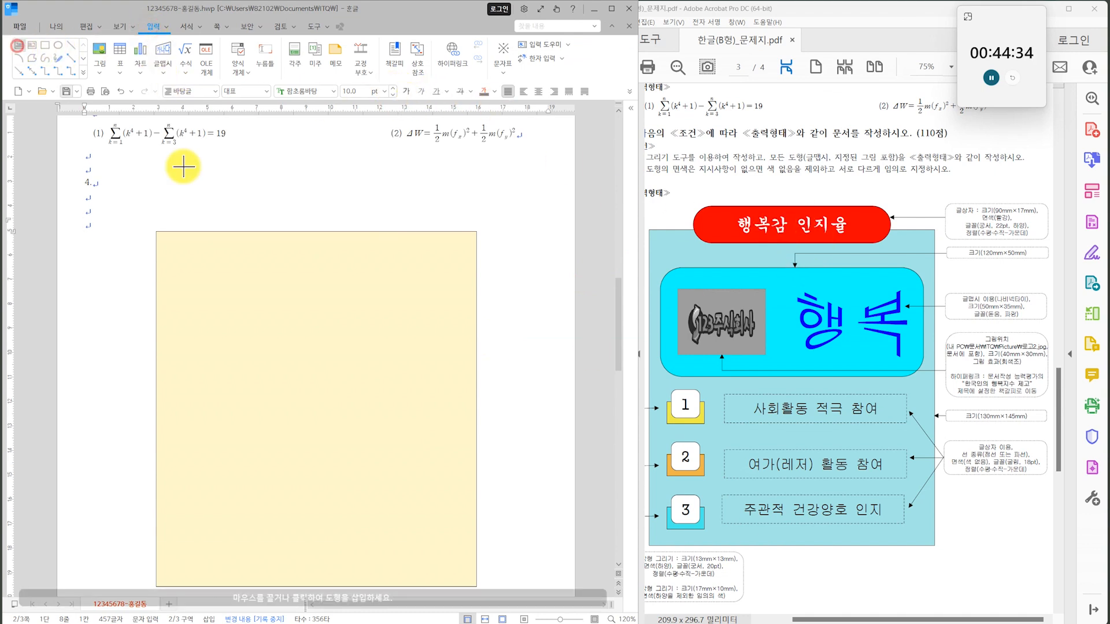
left_click_drag(178, 207, 436, 264)
left_click_drag(458, 261, 458, 260)
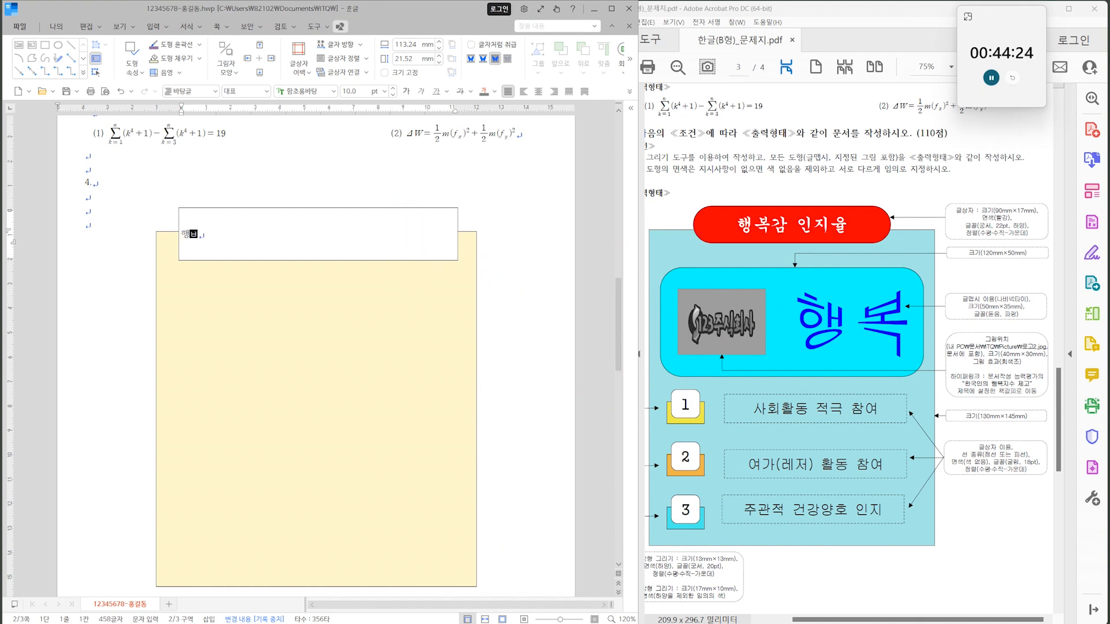
type("지율")
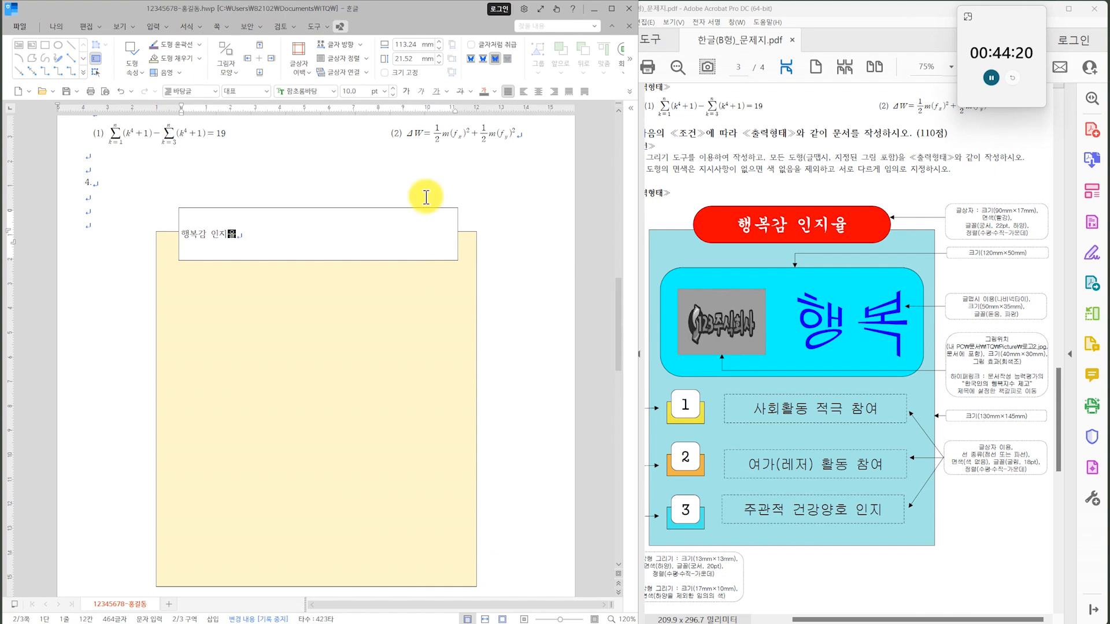
left_click(538, 91)
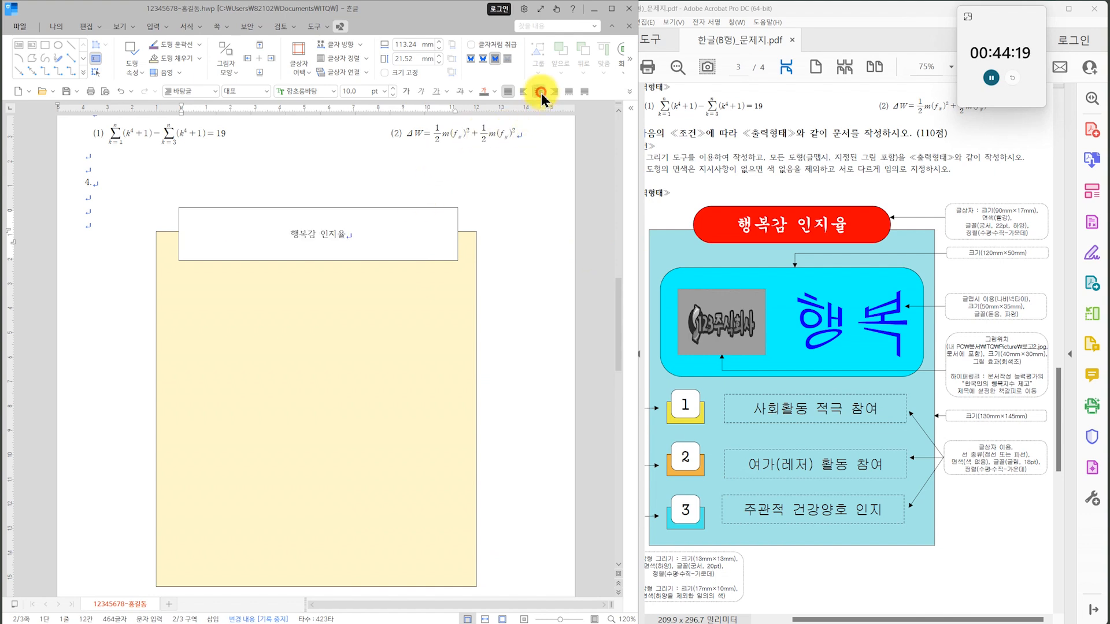
Set the title text box's size to 90 mm wide and 17 mm high.
left_click(374, 212)
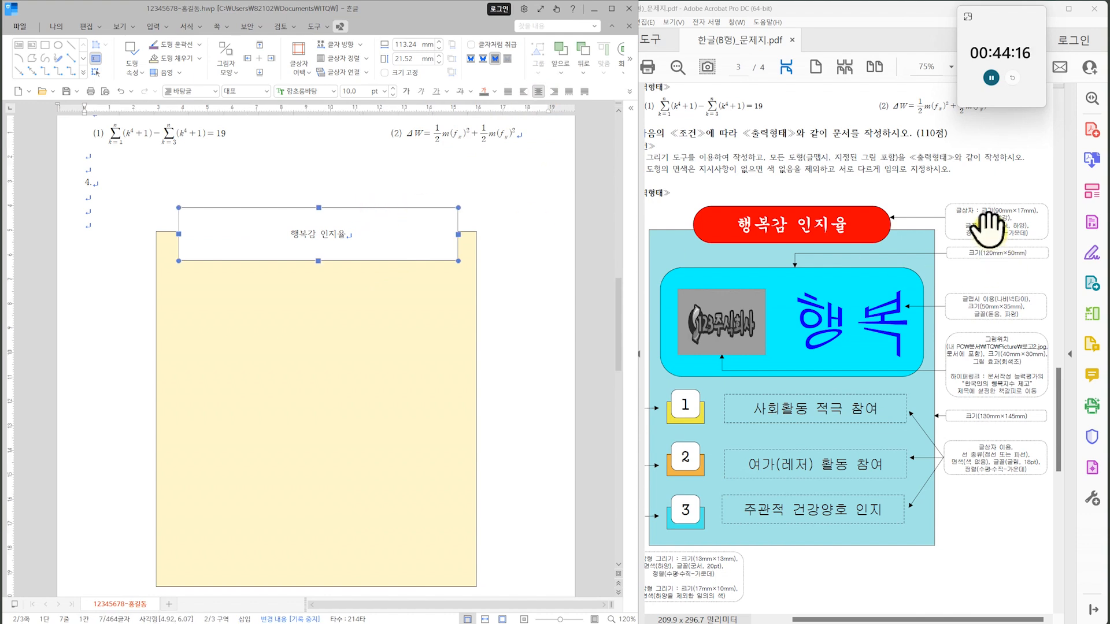
type("90")
key("Return")
type("17")
key("Return")
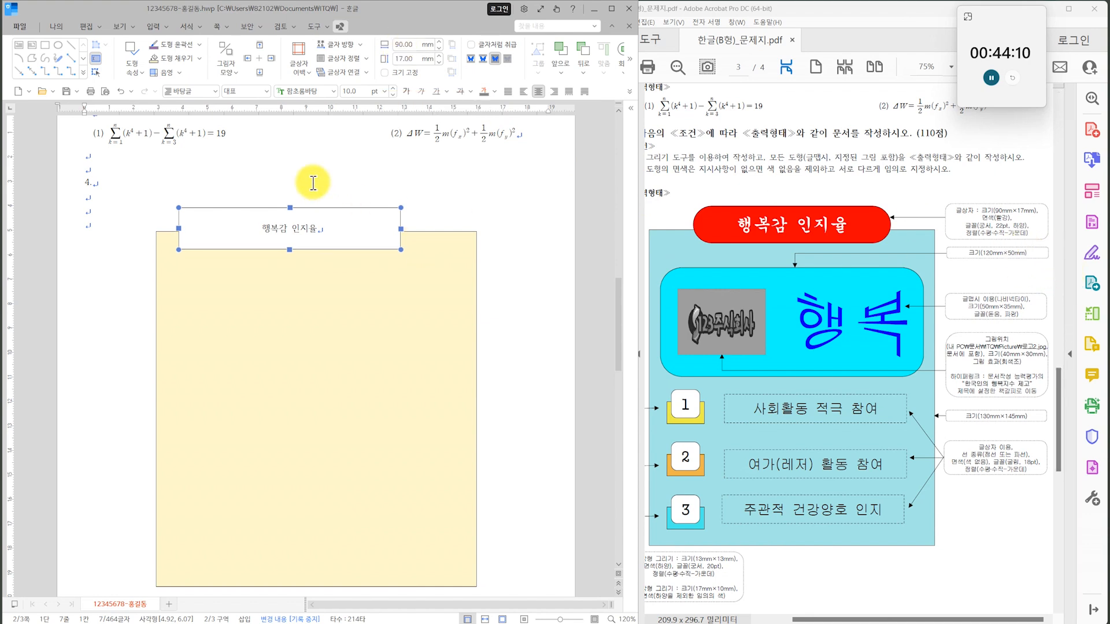
Fill the title text box with red from the 오피스 colour theme.
left_click(199, 58)
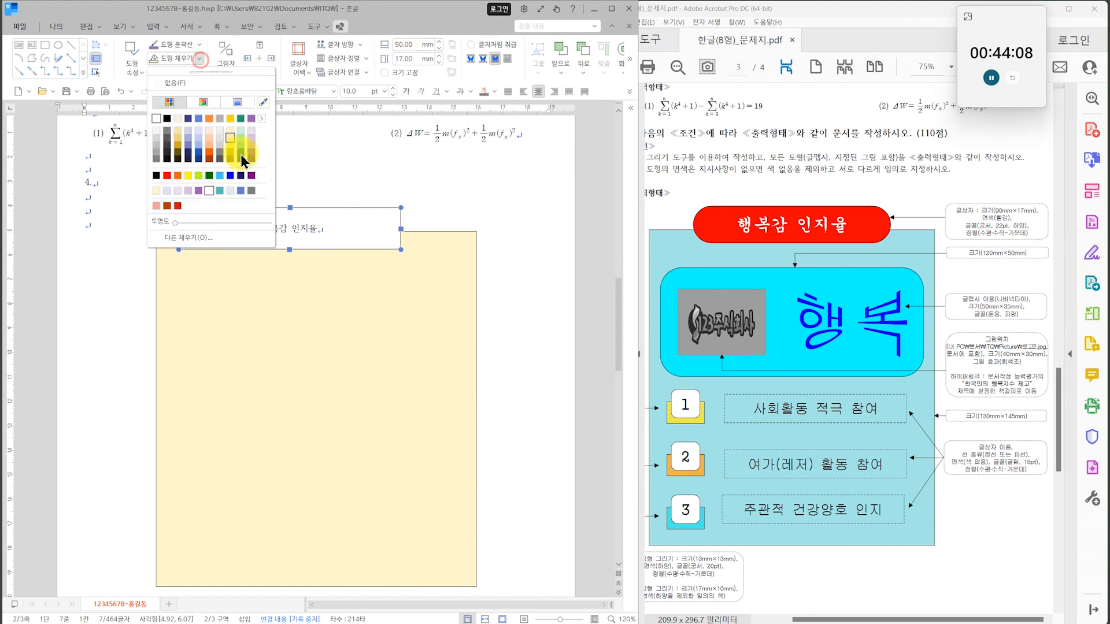
left_click(263, 119)
left_click(341, 152)
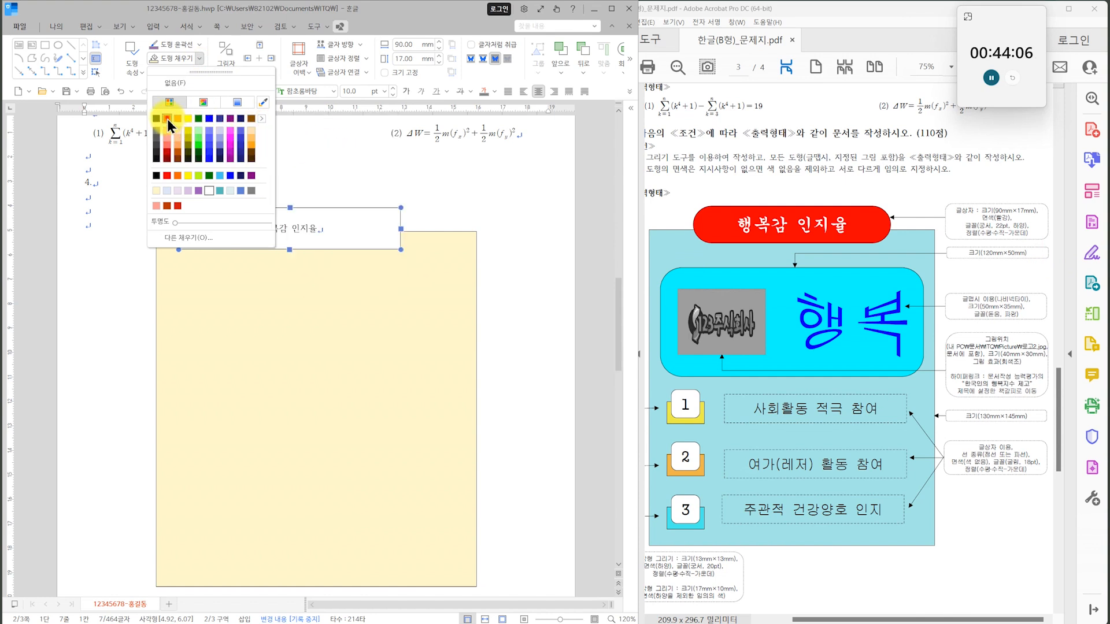
left_click(168, 119)
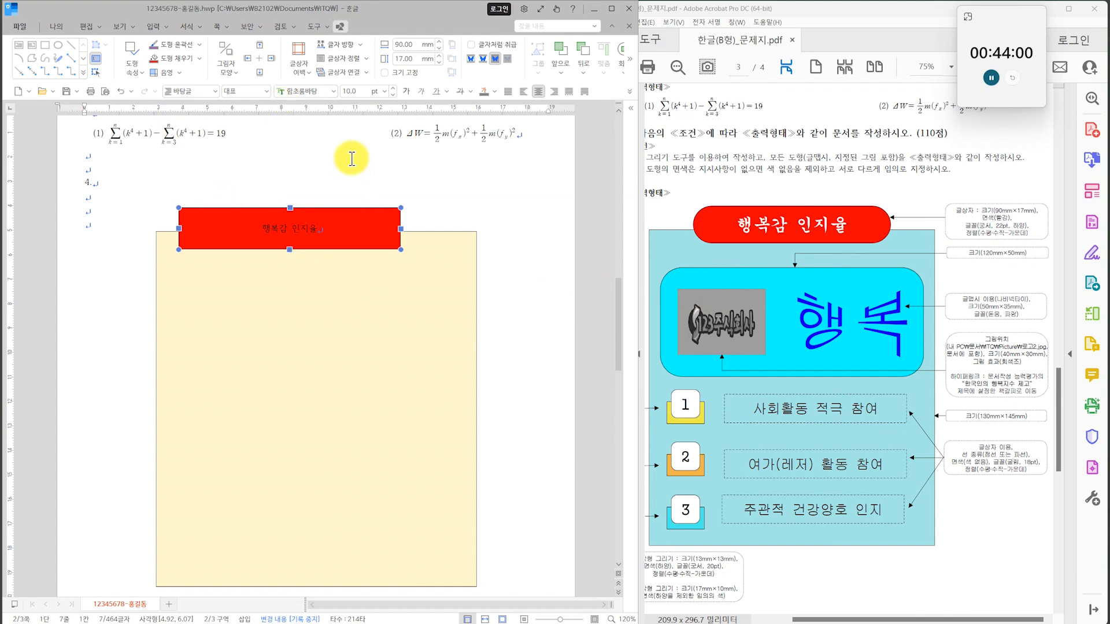
Format the title text in the 궁서 font at 22 pt.
left_click(332, 92)
left_click_drag(481, 247, 478, 133)
left_click(386, 280)
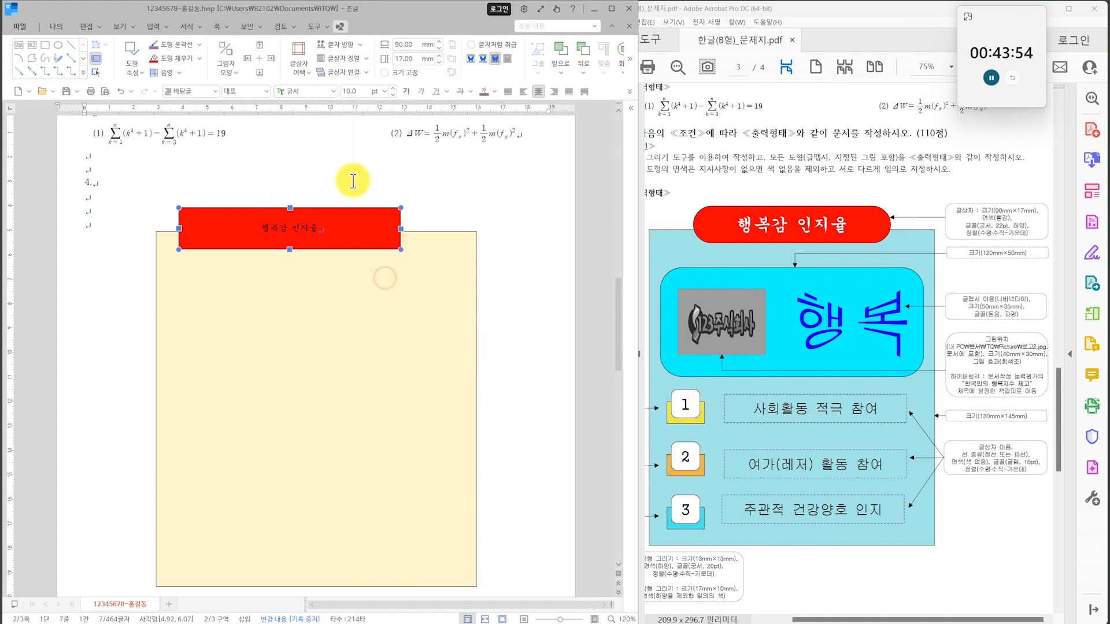
left_click(385, 94)
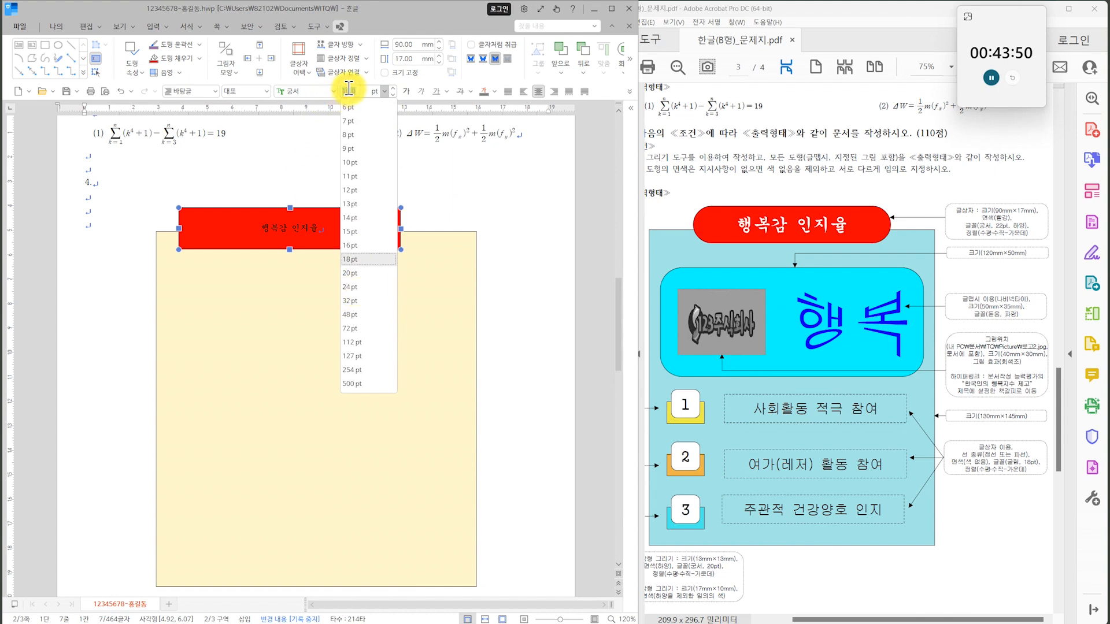
key("Return")
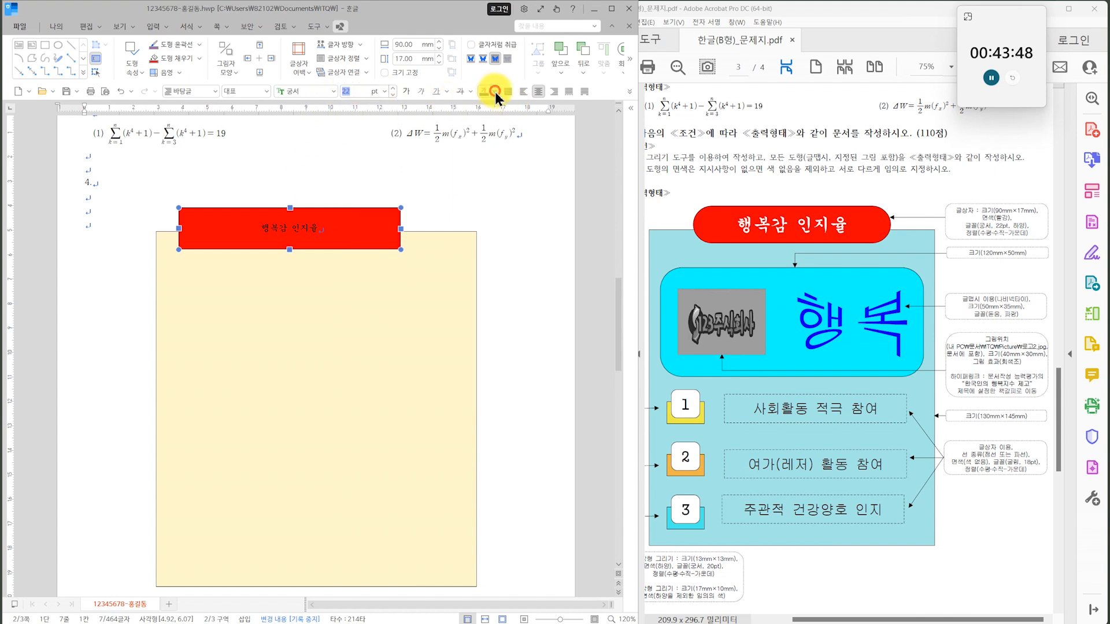
Change the title text's colour to white using the 기본 colour theme.
left_click(495, 92)
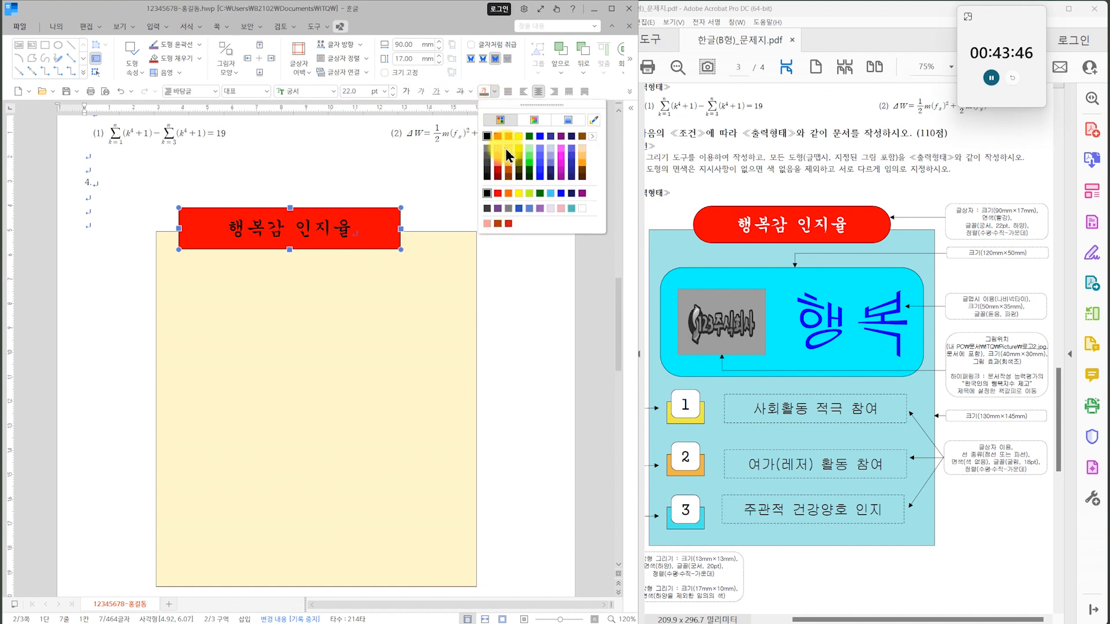
left_click(595, 138)
left_click(621, 140)
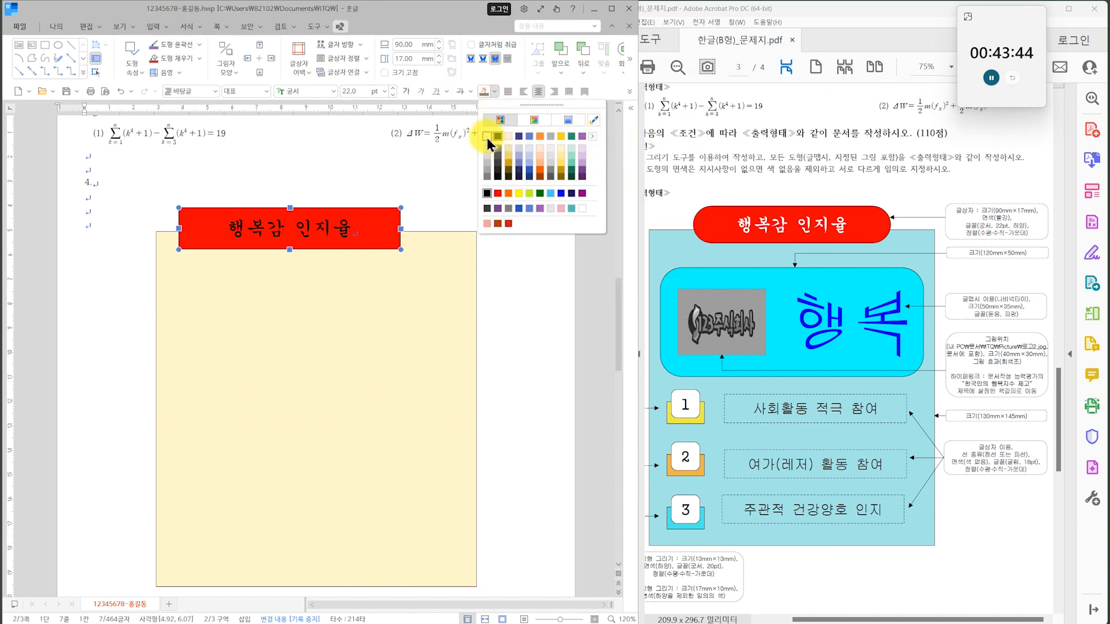
left_click(488, 138)
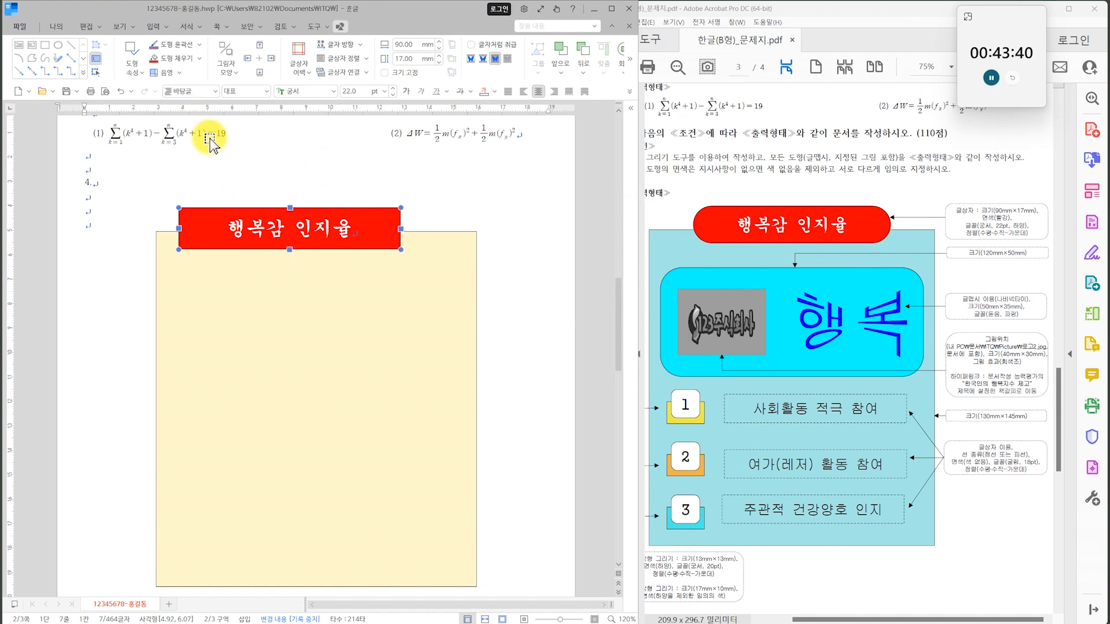
Give the title text box semicircular (반원) corners in its line properties.
double_click(366, 209)
left_click(217, 148)
left_click(245, 293)
left_click(471, 153)
Centre the title text box horizontally over the large rectangle and nudge it slightly upward across the top edge.
left_click_drag(296, 242, 386, 246)
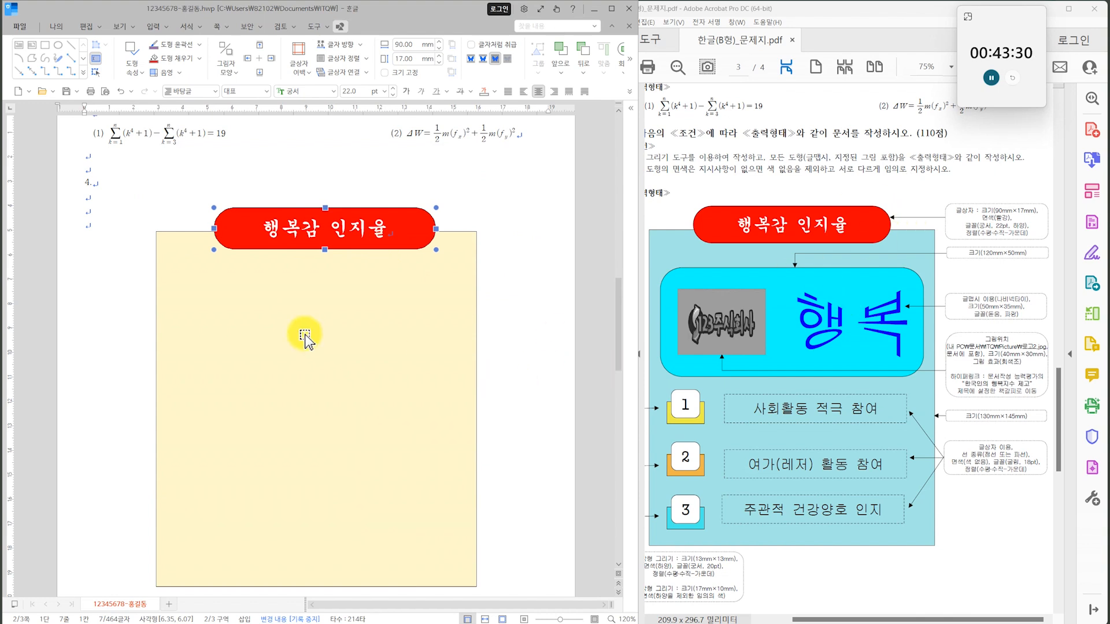
key("Up")
key("Up")
key("Up")
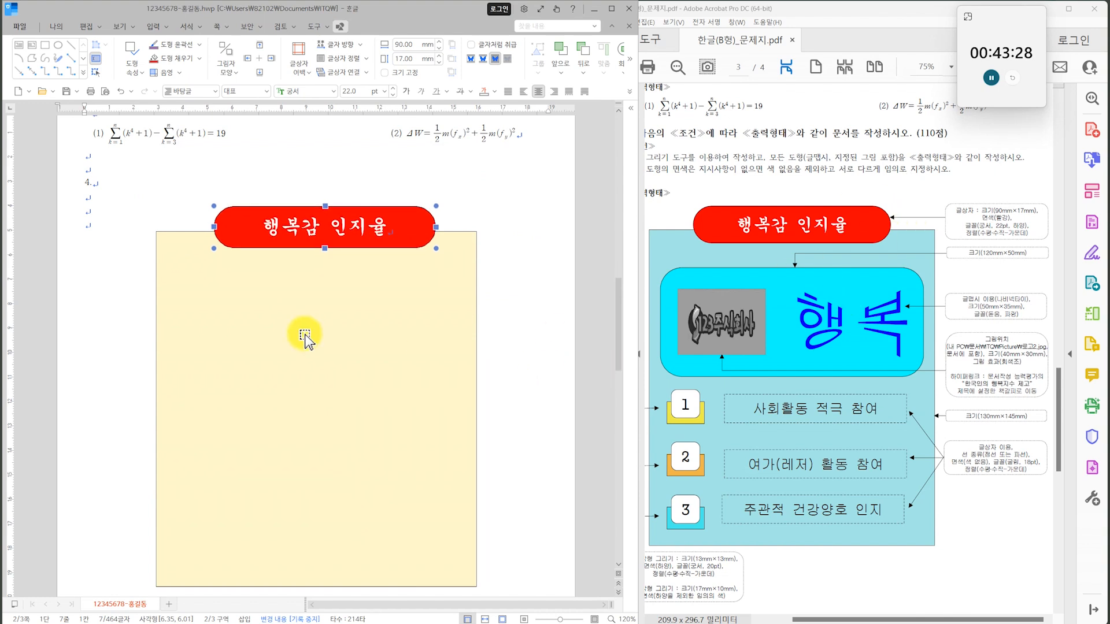
left_click(509, 377)
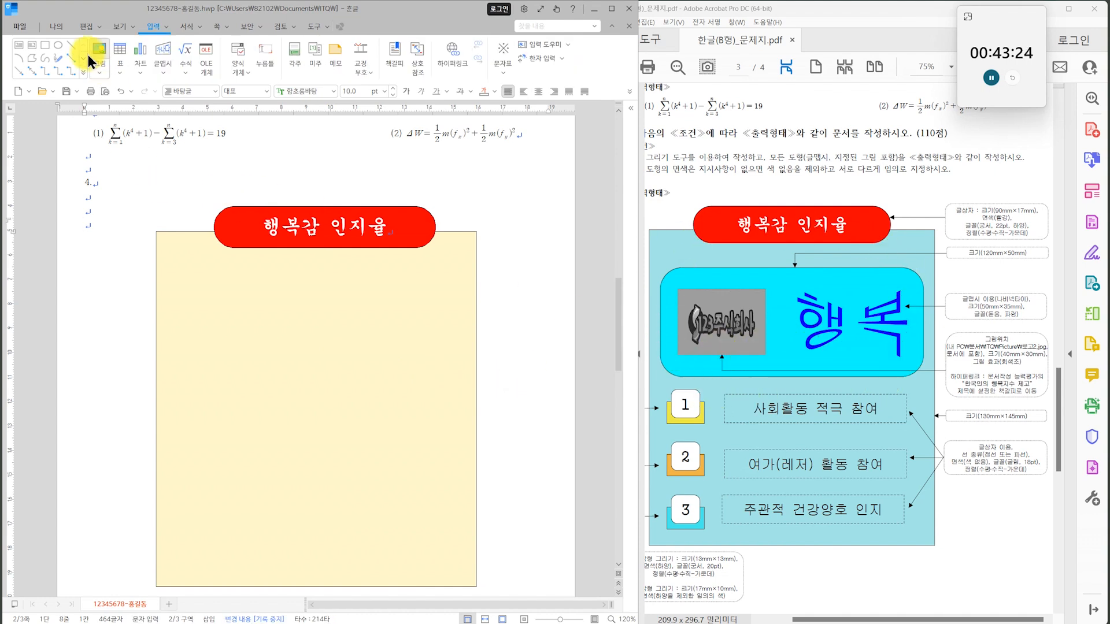
Draw a second rectangle below the title inside the large one and set its size to 120 mm by 50 mm.
left_click(45, 45)
left_click_drag(181, 285, 458, 426)
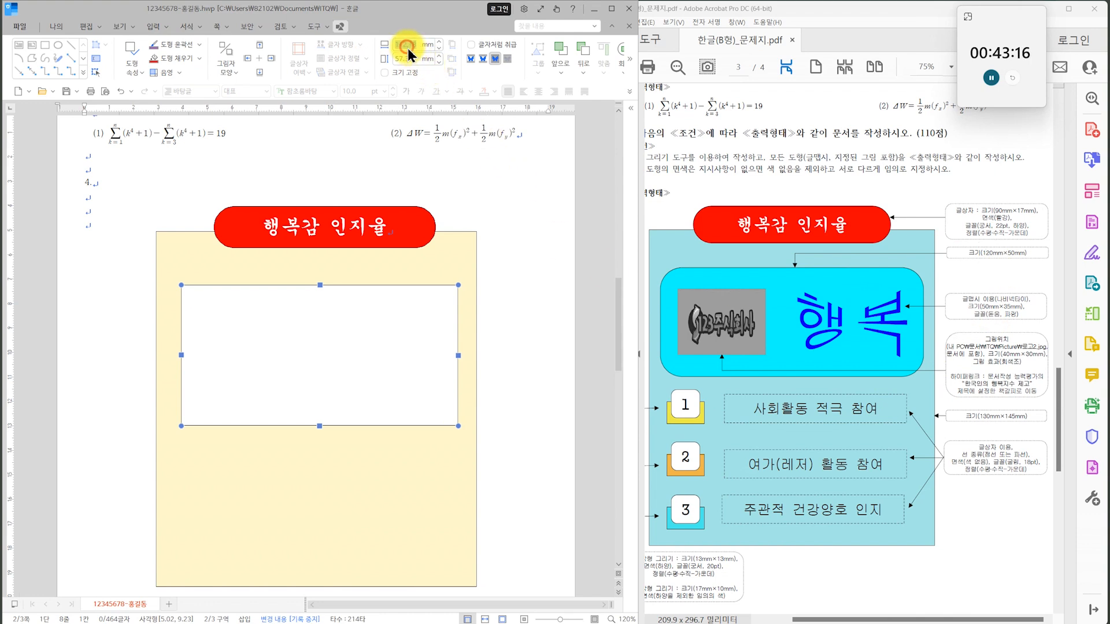
type("120")
key("Tab")
type("5")
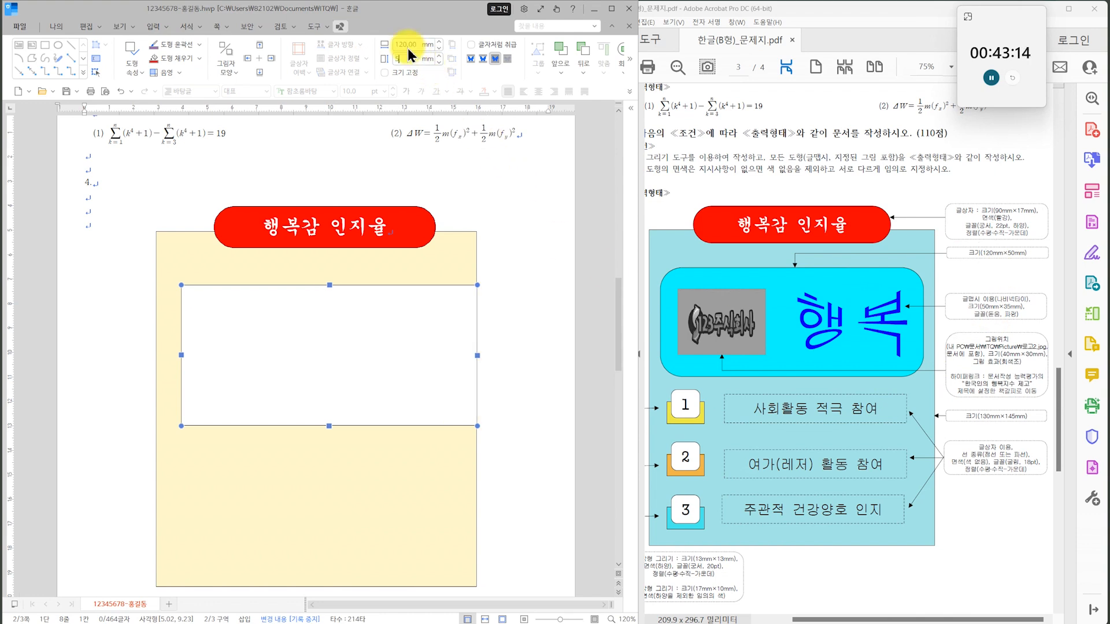
type("0")
key("Return")
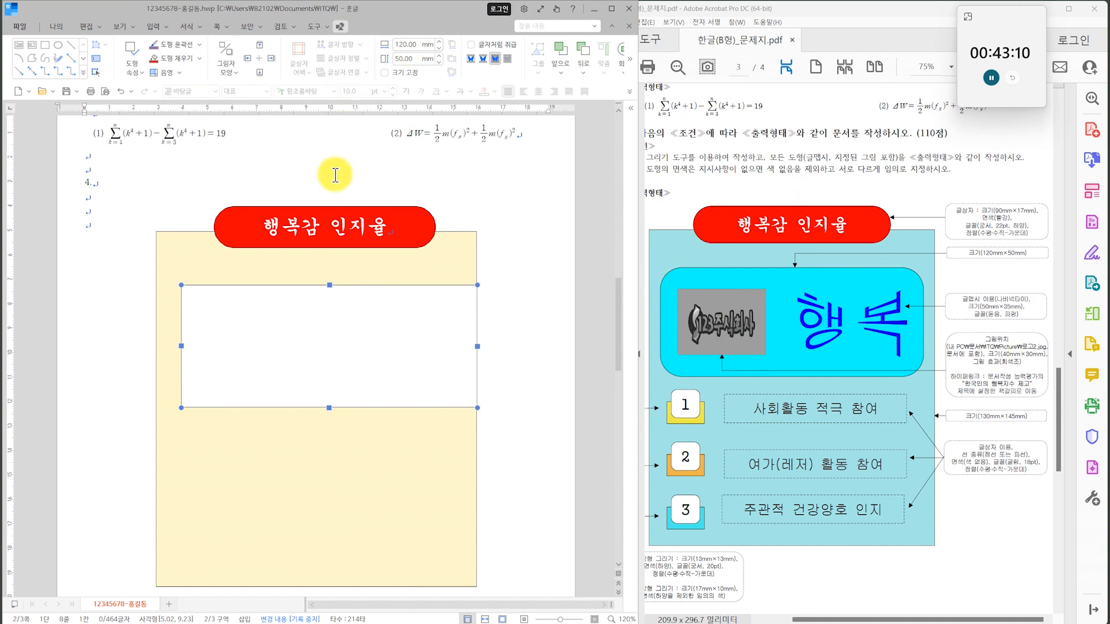
Give the 120 mm by 50 mm rectangle rounded corners (둥근 모양) and fill it with a gold theme colour.
key("p")
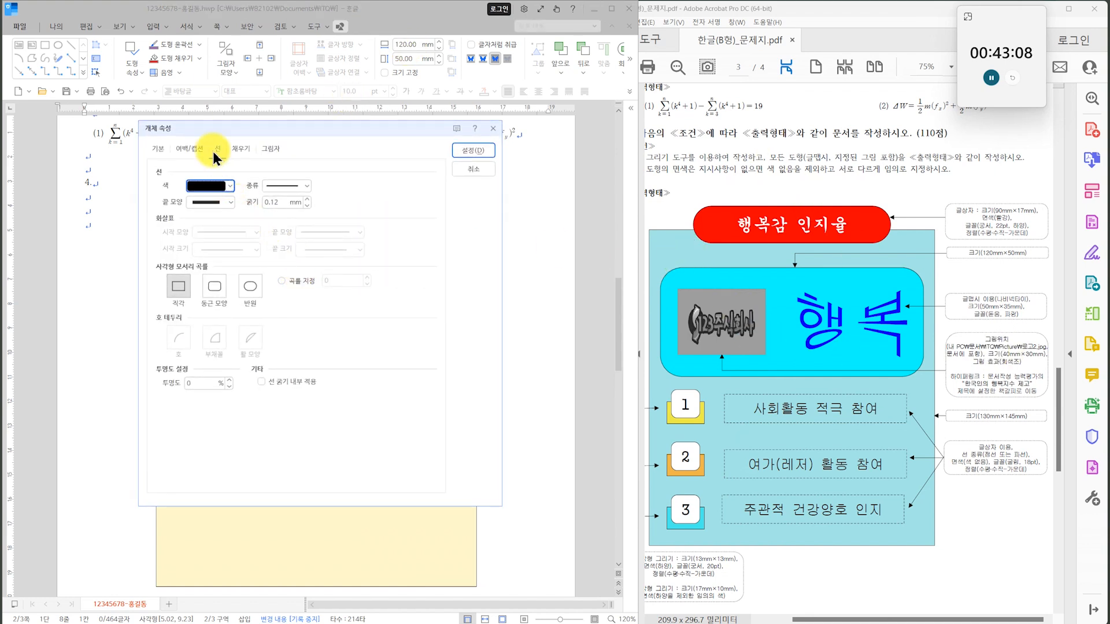
left_click(225, 291)
left_click(473, 150)
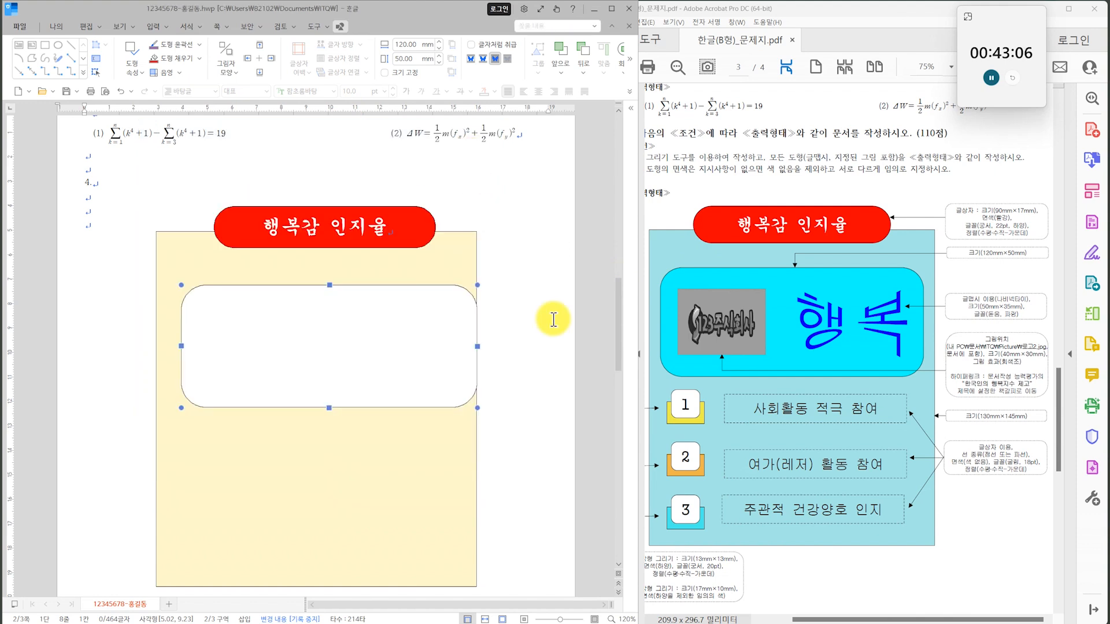
left_click(200, 59)
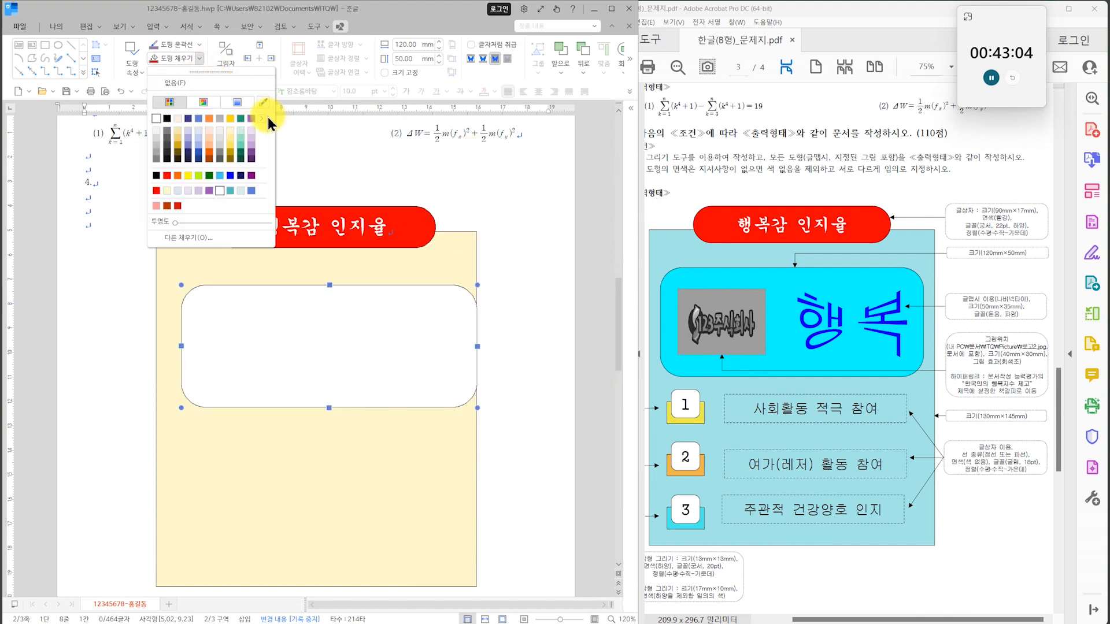
left_click(178, 139)
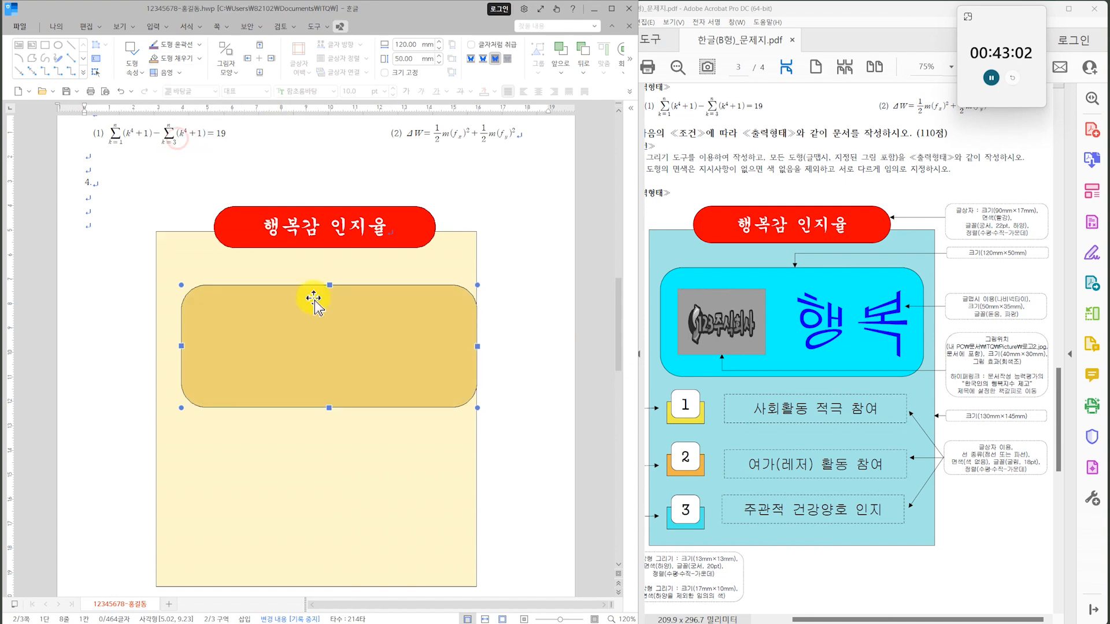
Move the rounded gold rectangle up beneath the title and nudge it into the horizontal centre of the large rectangle.
left_click_drag(373, 364, 366, 352)
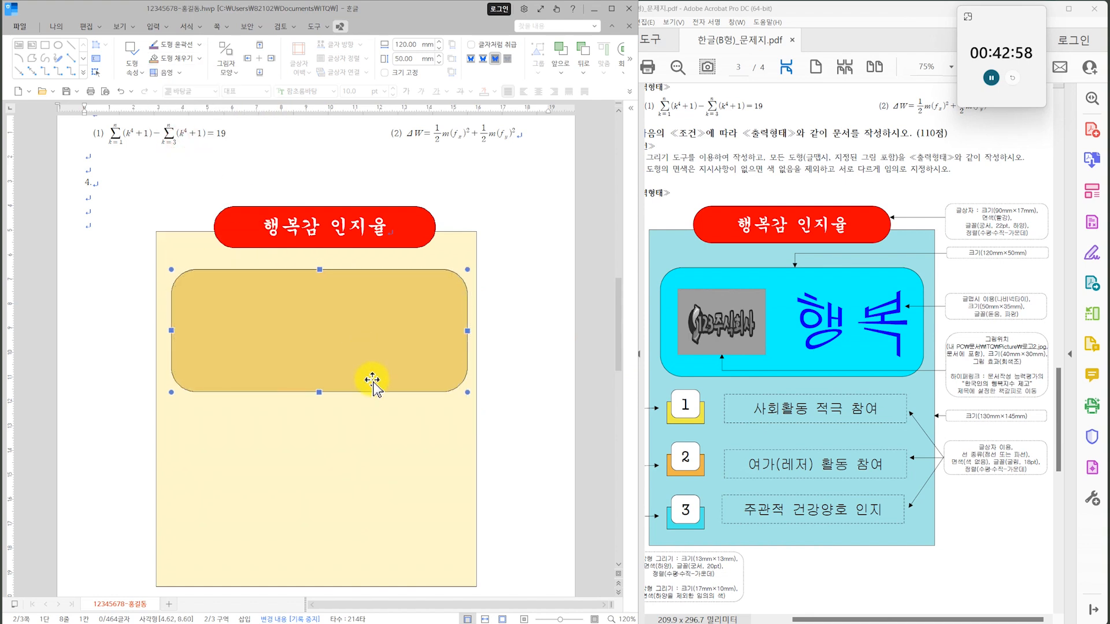
key("Left")
key("Down")
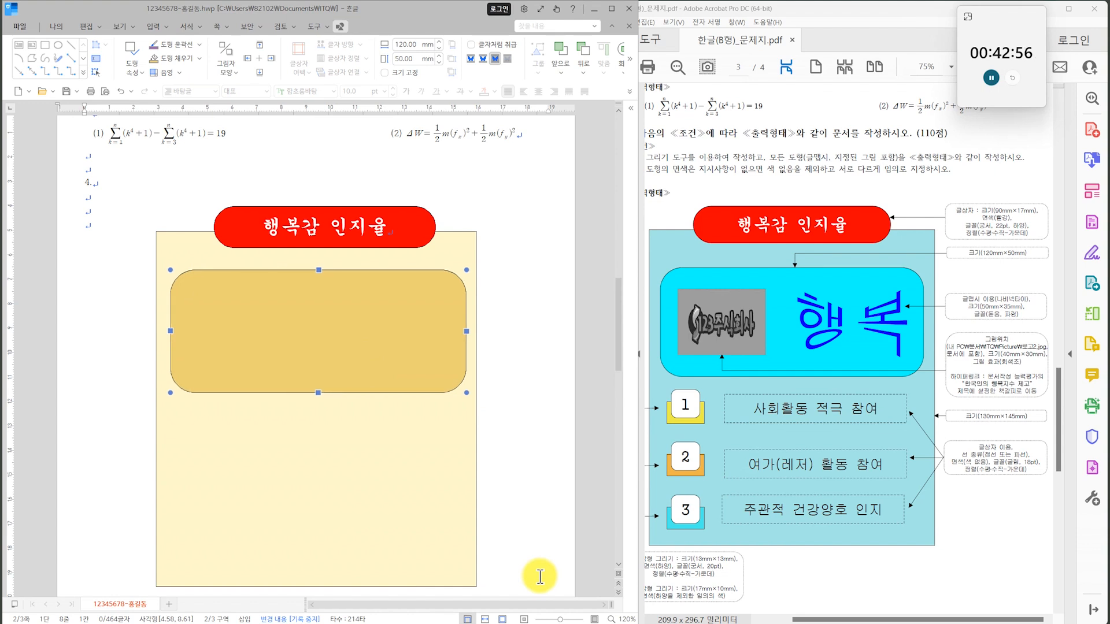
left_click(549, 515)
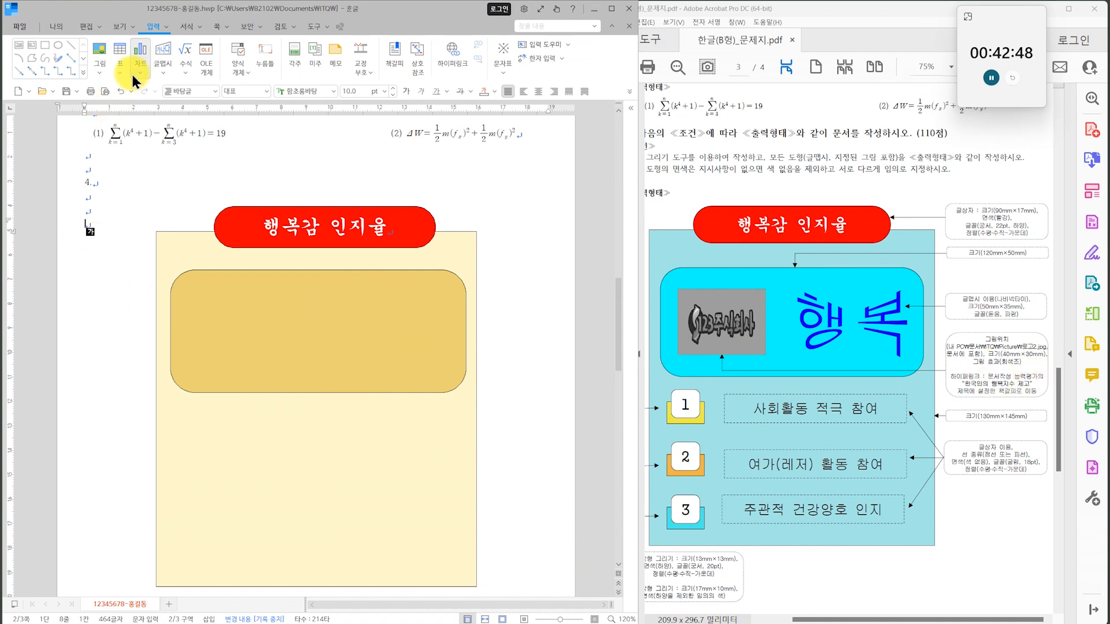
Insert the picture 로고2.jpg from the ITQ\Picture documents folder, about 52 mm by 19 mm, beside the large rectangle's upper left corner.
left_click(99, 46)
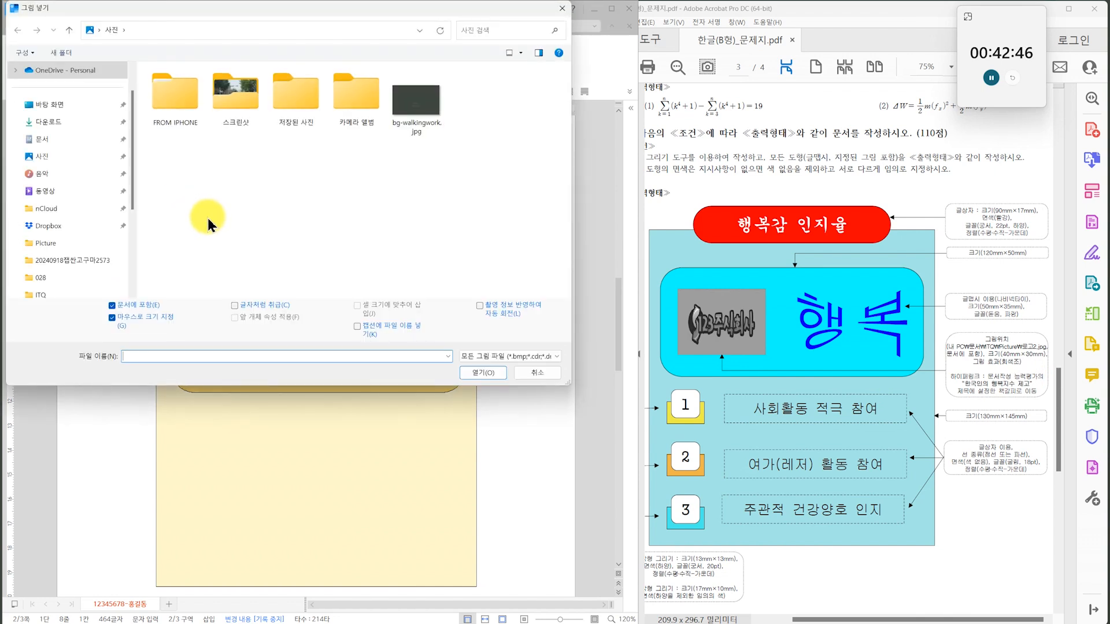
left_click(84, 139)
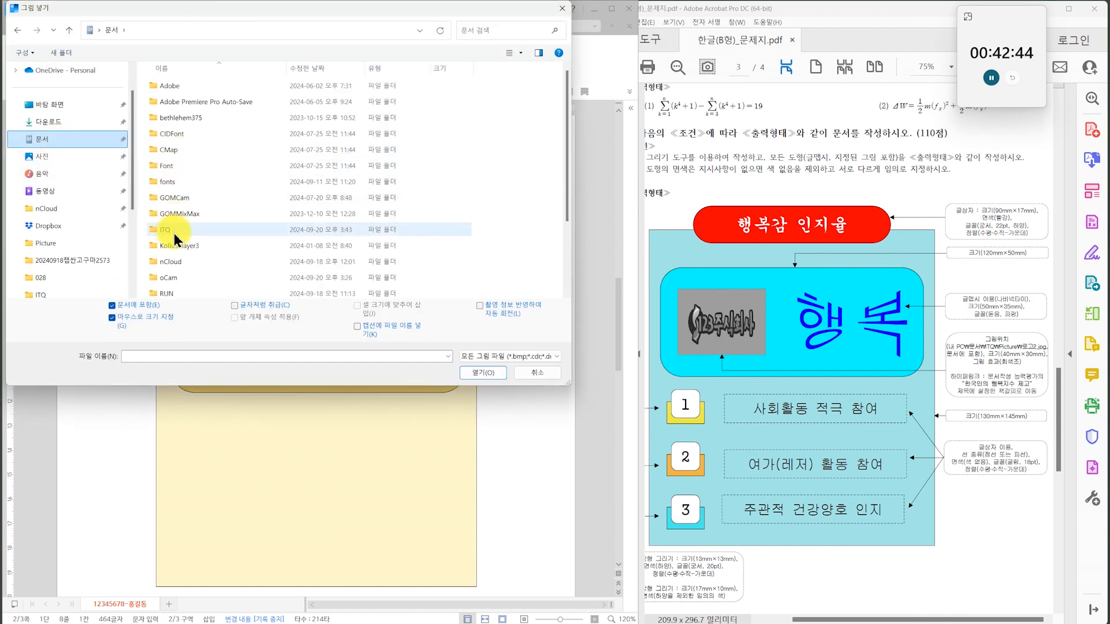
double_click(174, 232)
double_click(175, 88)
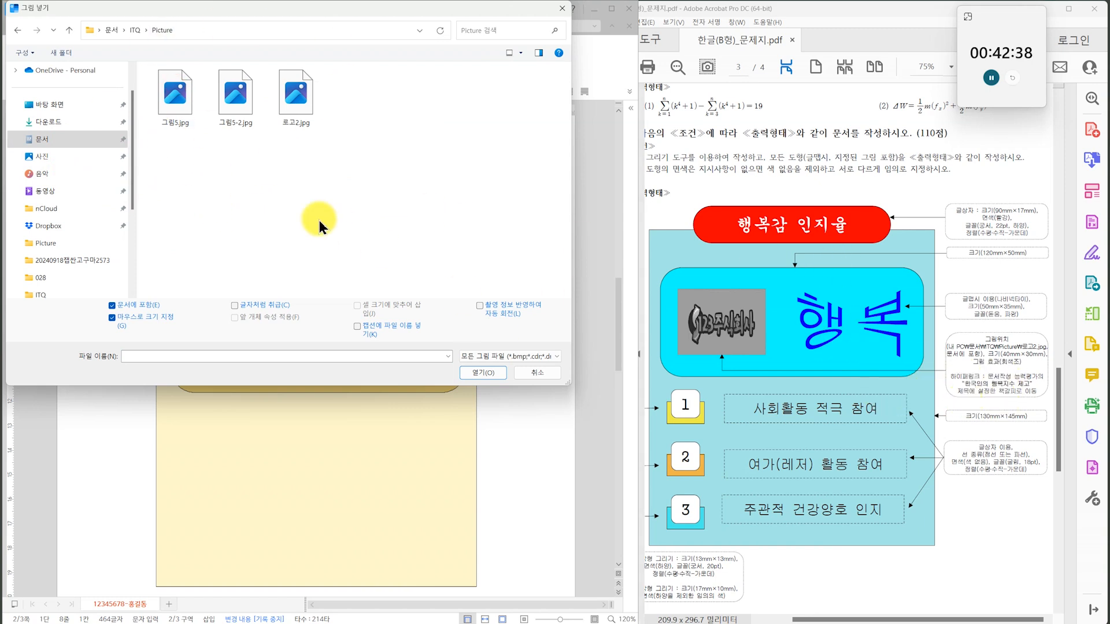
left_click(485, 372)
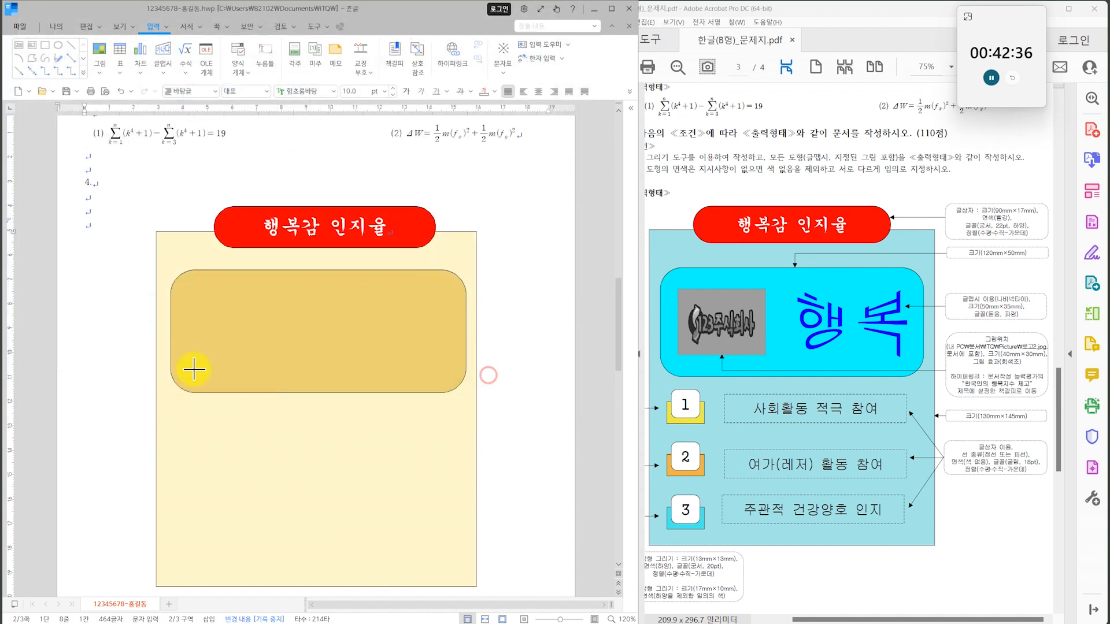
left_click_drag(92, 222, 130, 270)
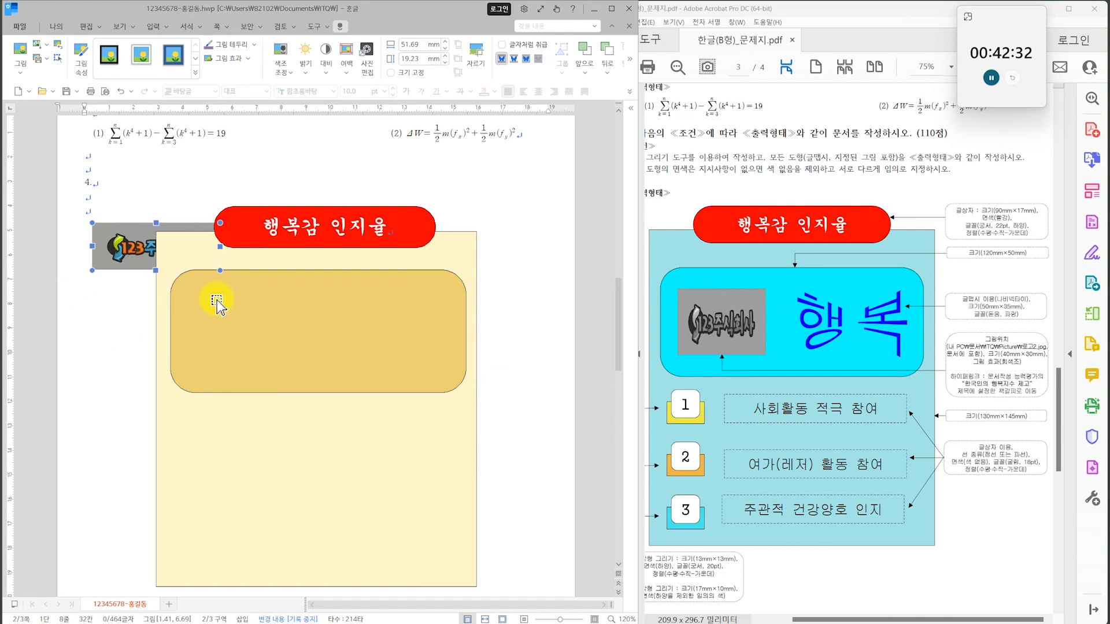
Place the logo picture in front of the text and shapes and set its size to 40 mm by 30 mm.
left_click(529, 60)
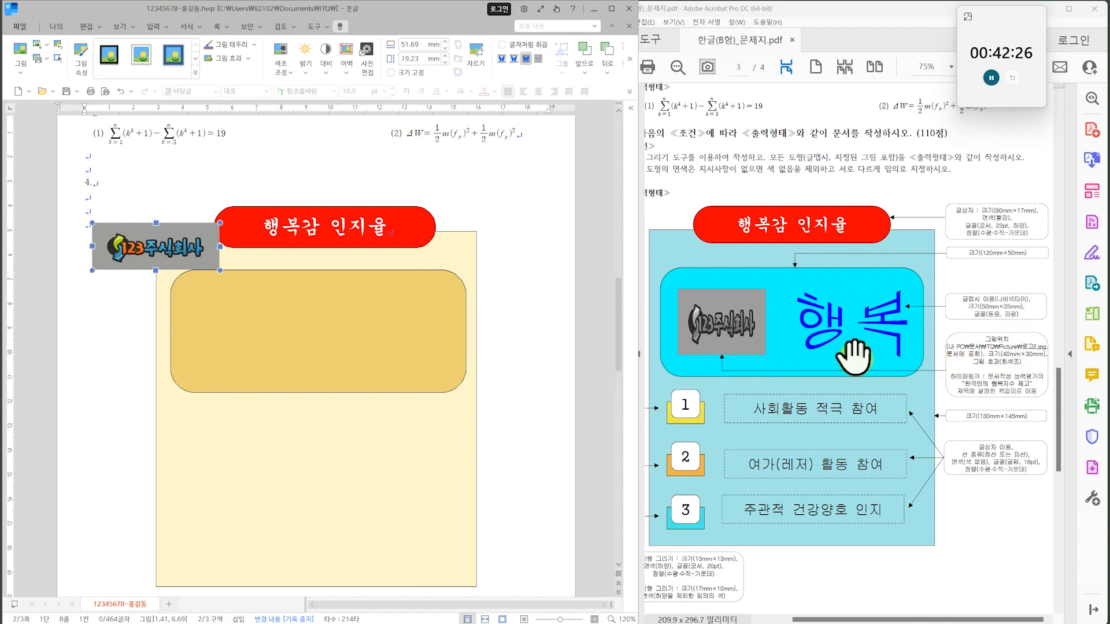
left_click(408, 44)
type("40")
key("Tab")
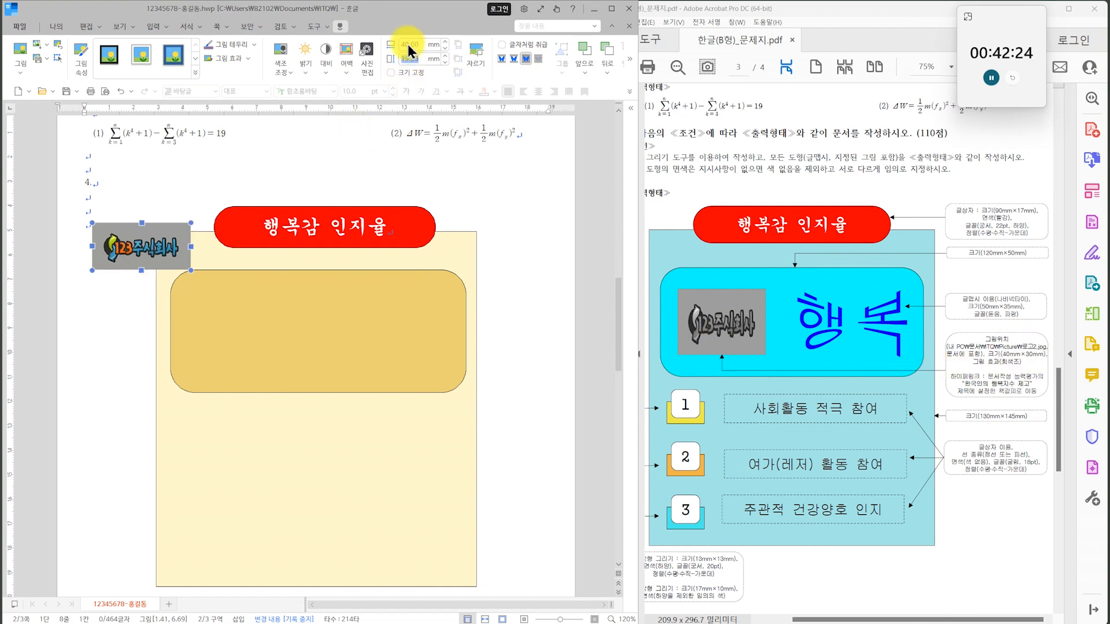
type("30")
key("Return")
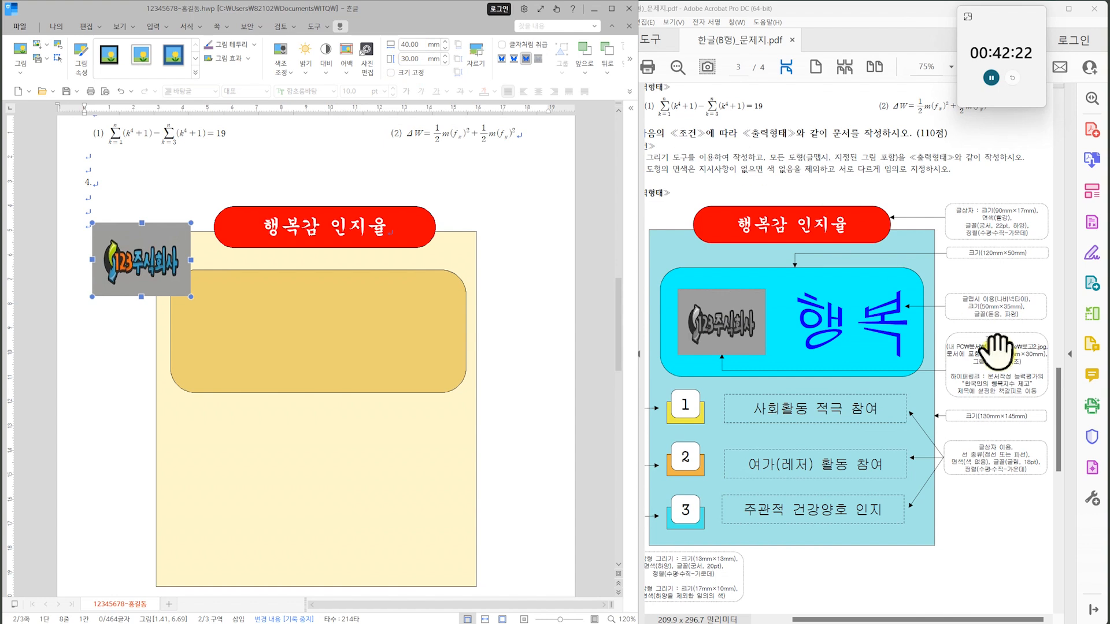
Apply the greyscale (회색조) effect to the logo picture and move it into the left part of the gold rectangle.
left_click(291, 72)
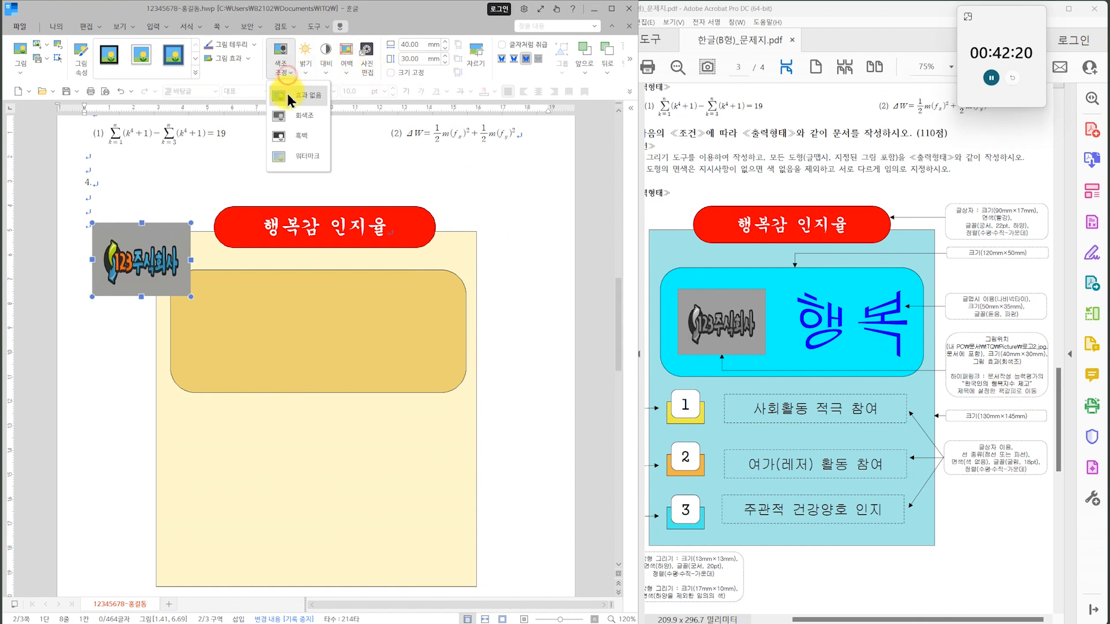
left_click(287, 117)
left_click_drag(161, 243, 250, 322)
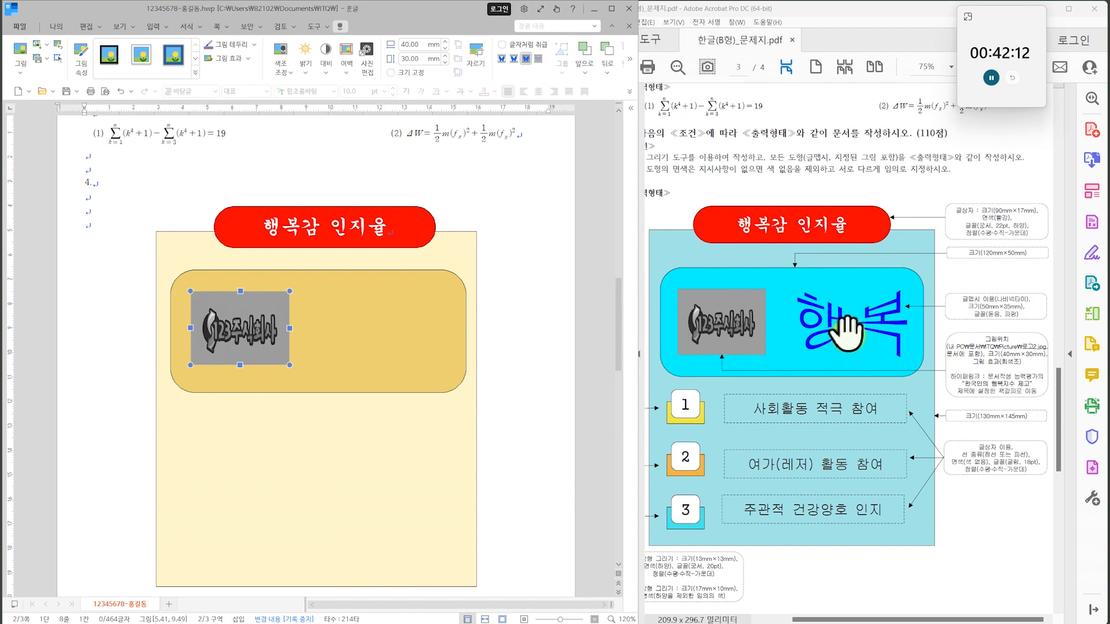
Insert a 글맵시 text-art object reading 행복 with the bow-tie (나비넥타이) shape and the 돋움 font.
left_click(153, 27)
left_click(168, 172)
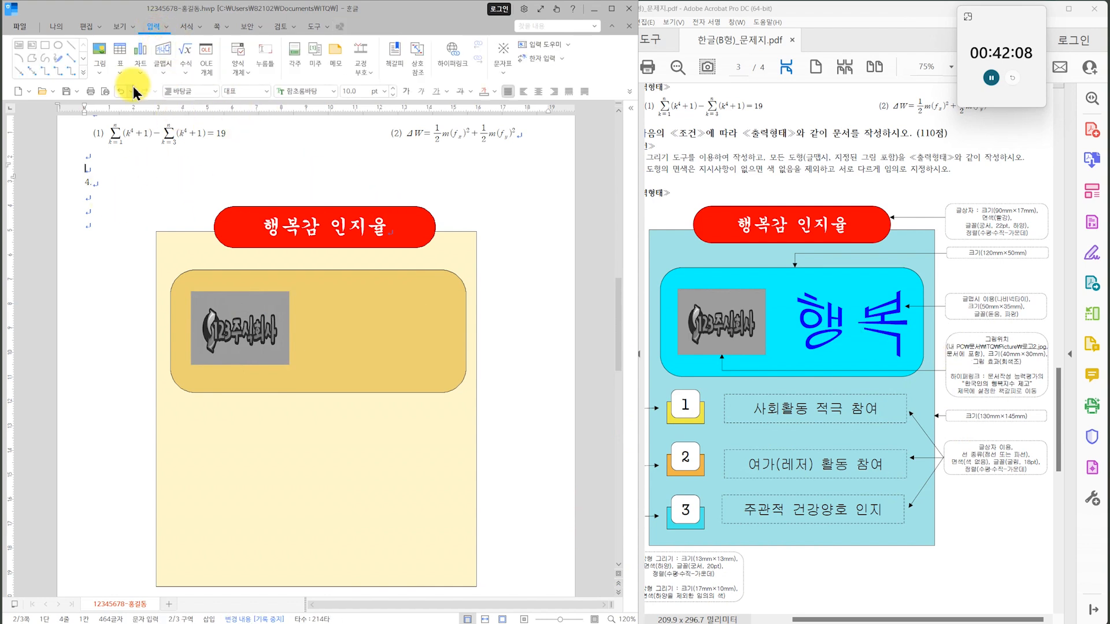
left_click(97, 213)
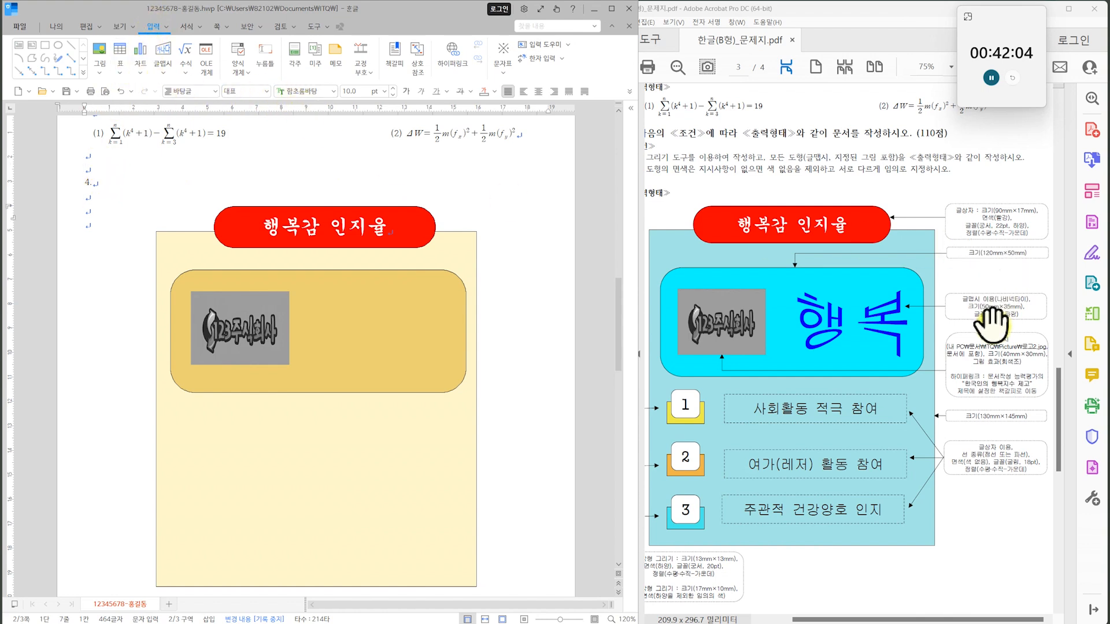
left_click(164, 55)
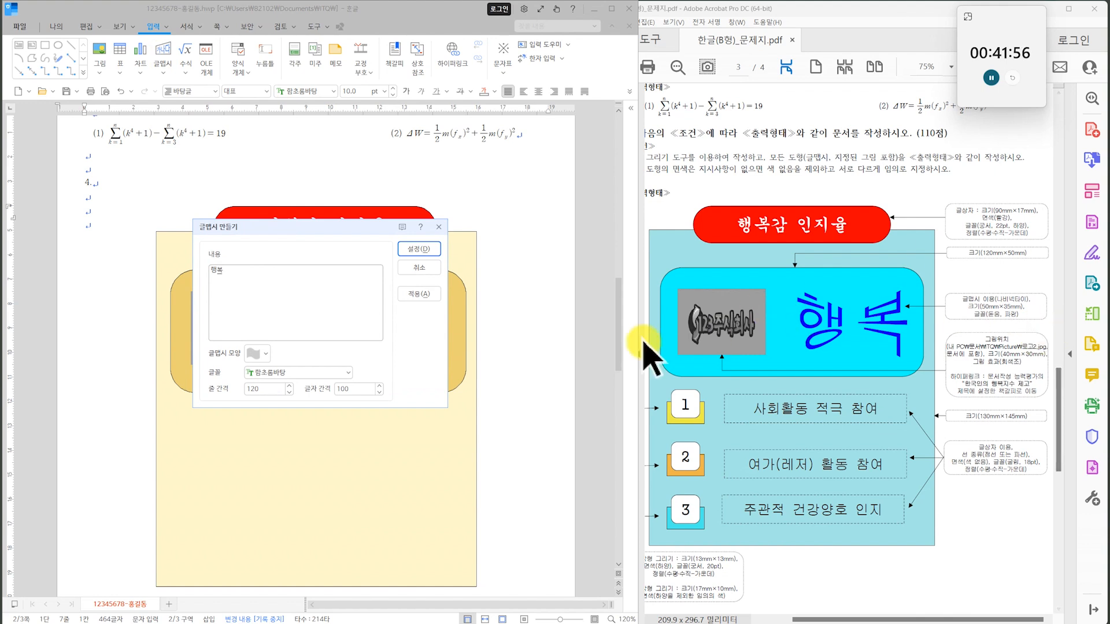
left_click(266, 354)
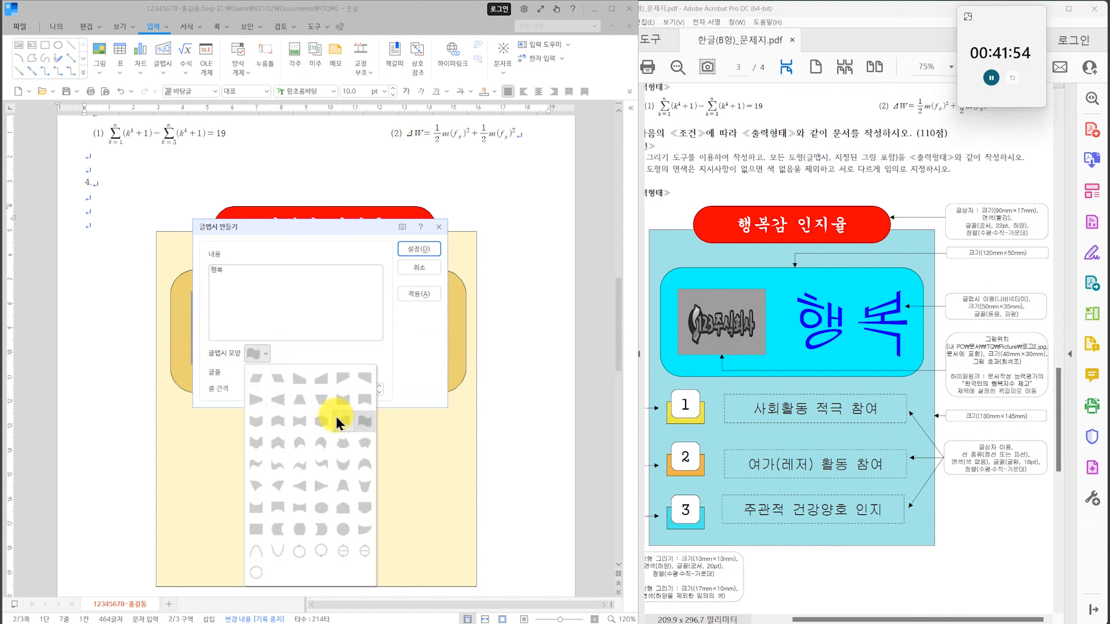
left_click(304, 430)
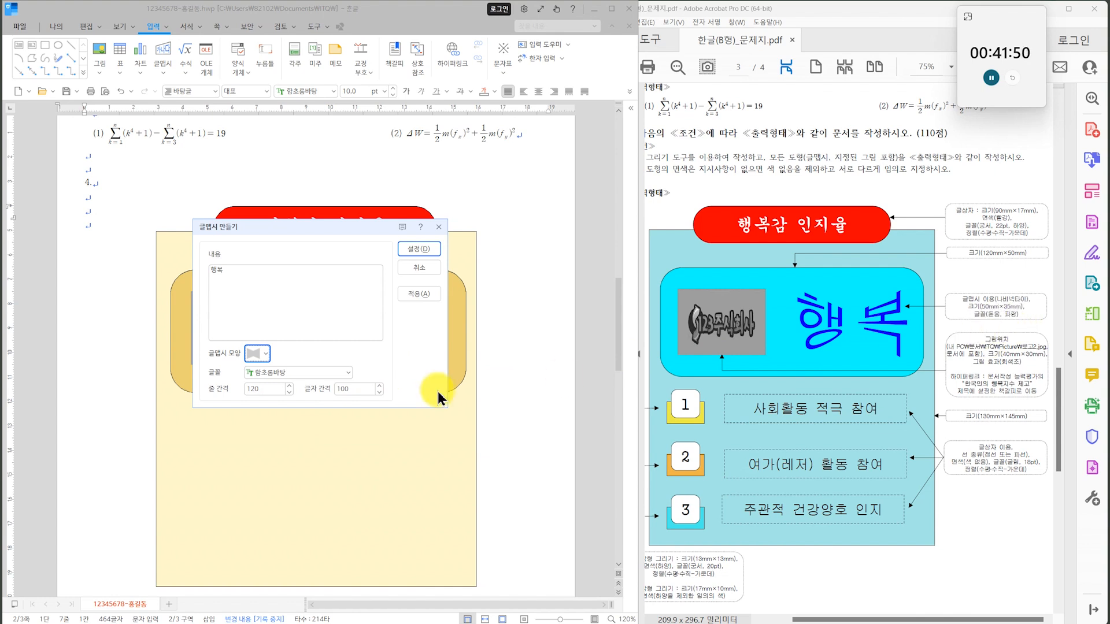
left_click(345, 375)
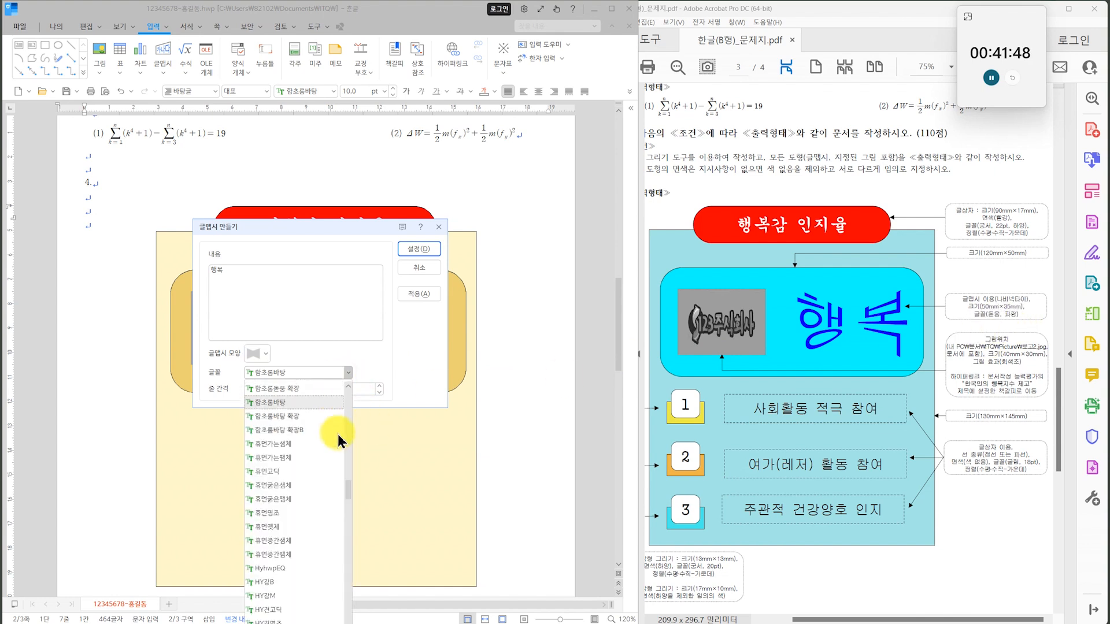
left_click_drag(348, 462, 348, 408)
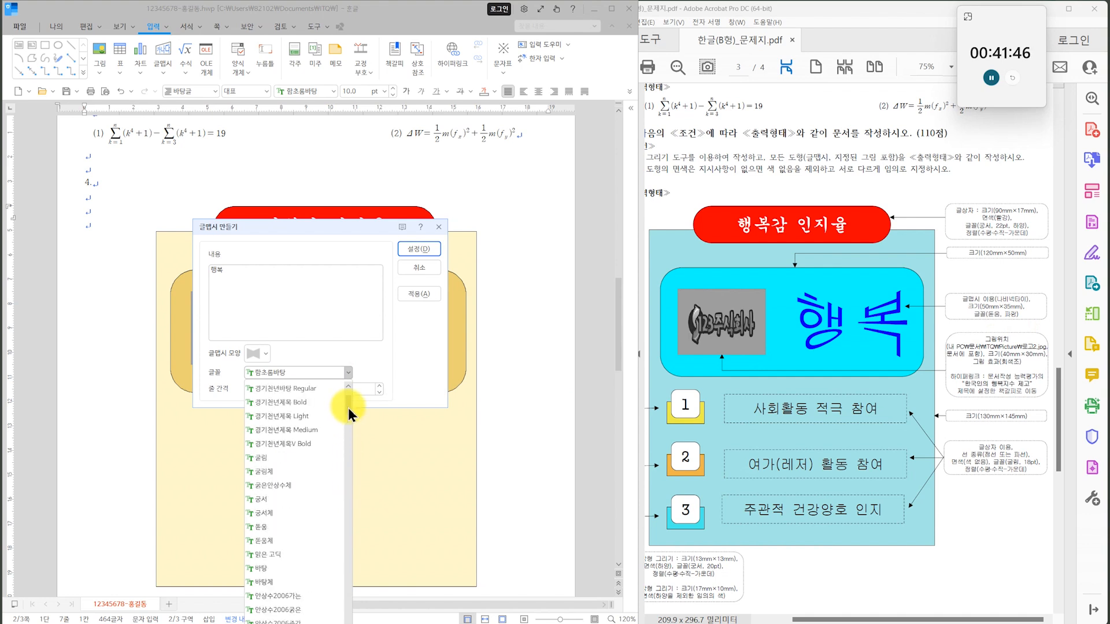
left_click(292, 532)
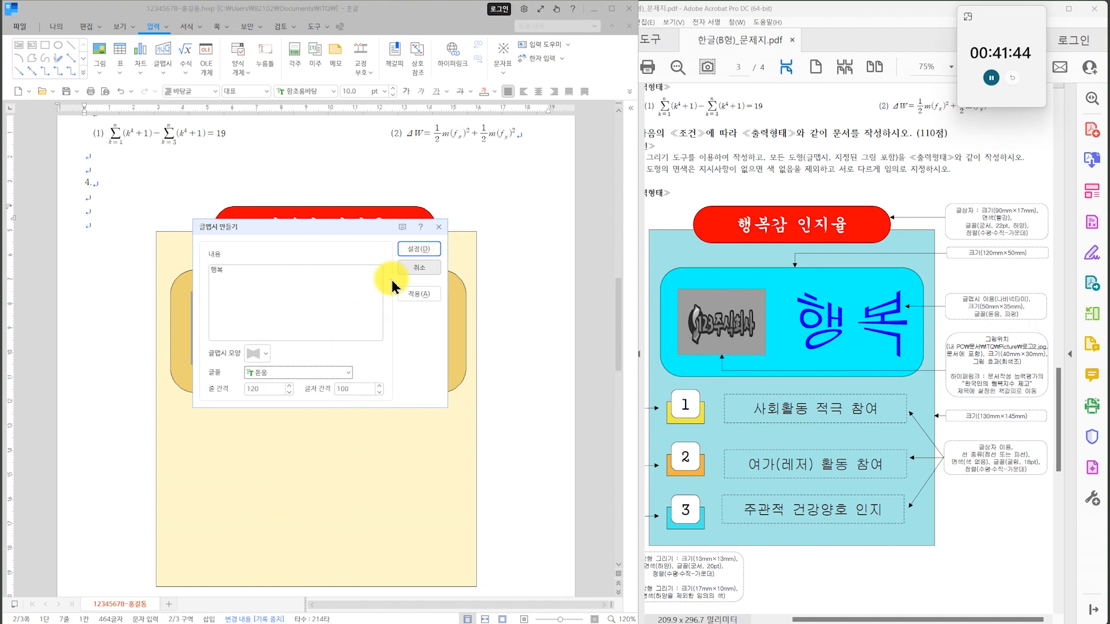
left_click(419, 248)
Set the size of the 행복 text art to 50 mm by 35 mm.
left_click(110, 228)
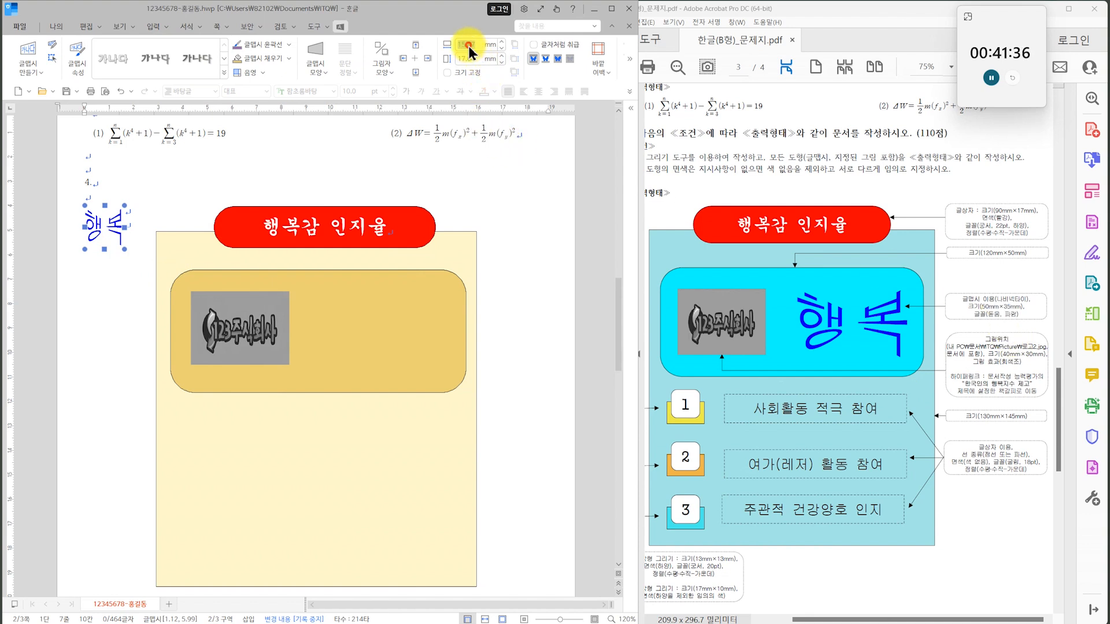
type("50")
key("Return")
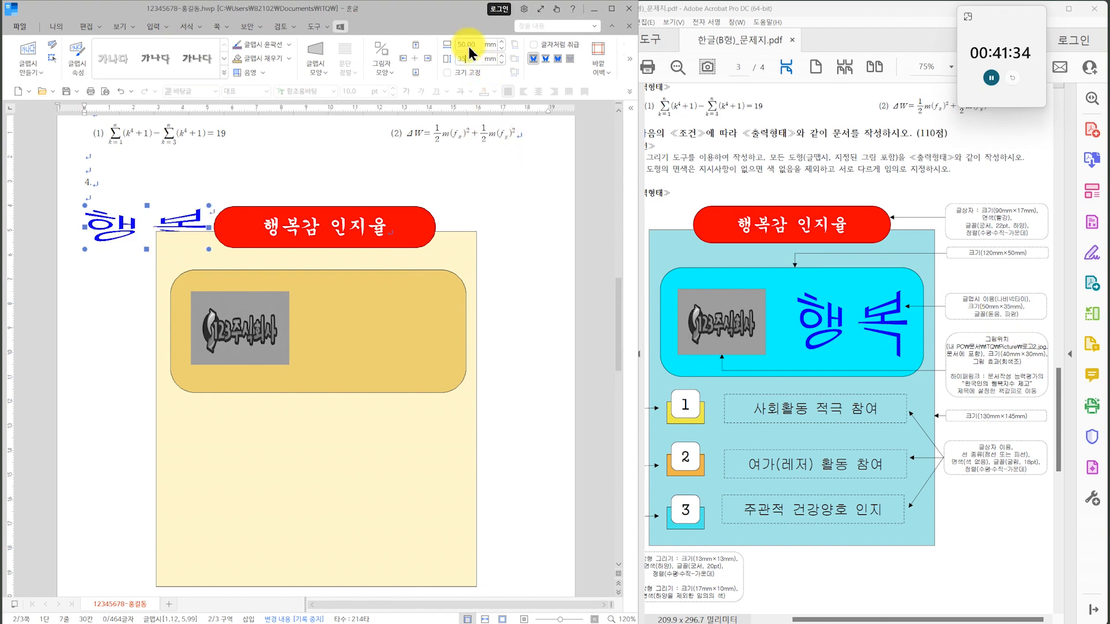
key("Return")
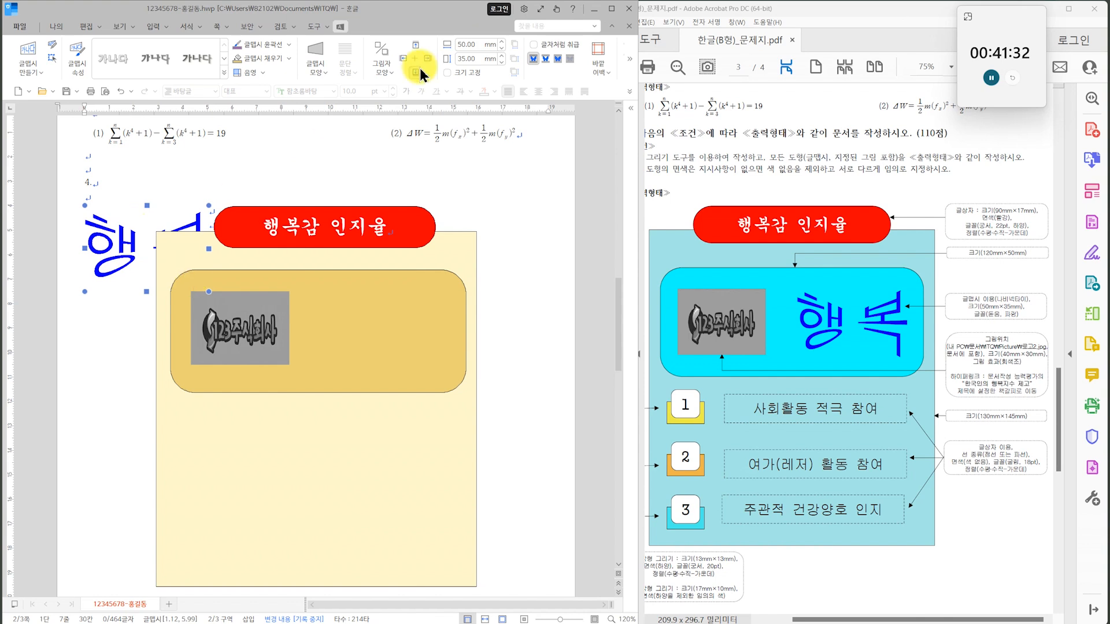
Bring the 행복 text art in front and move it to the right of the logo inside the gold rectangle.
left_click(558, 59)
left_click_drag(120, 250, 356, 331)
left_click(540, 433)
Draw a small rectangle below the gold rectangle's left part and set its size to 13 mm by 13 mm.
scroll(502, 376, "down", 3)
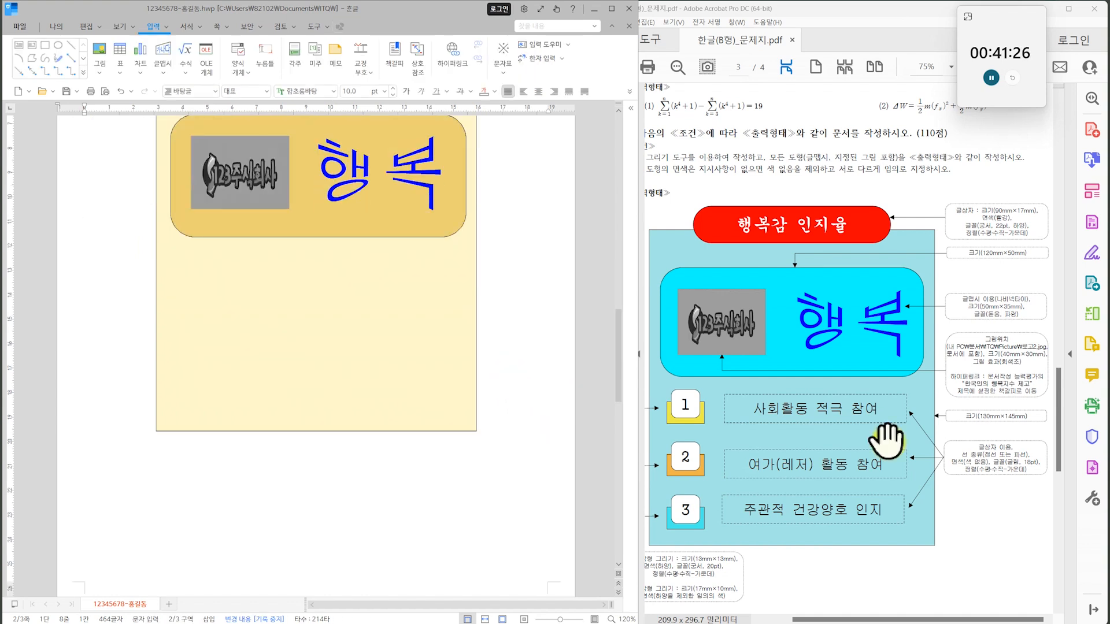
left_click(703, 429)
scroll(752, 393, "down", 2)
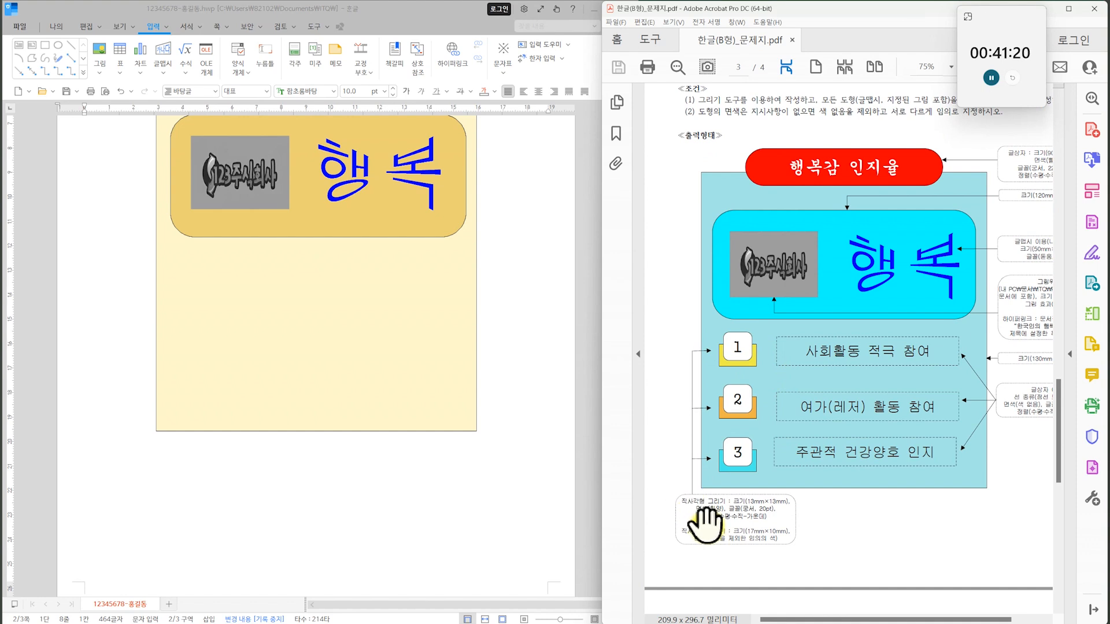
left_click(45, 44)
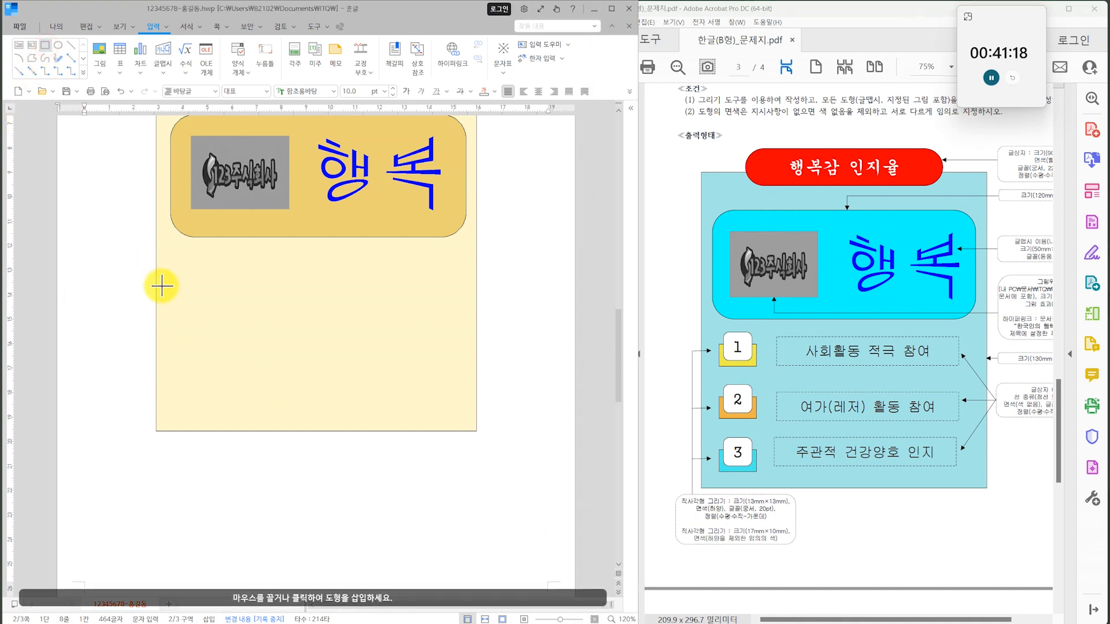
left_click_drag(189, 275, 227, 310)
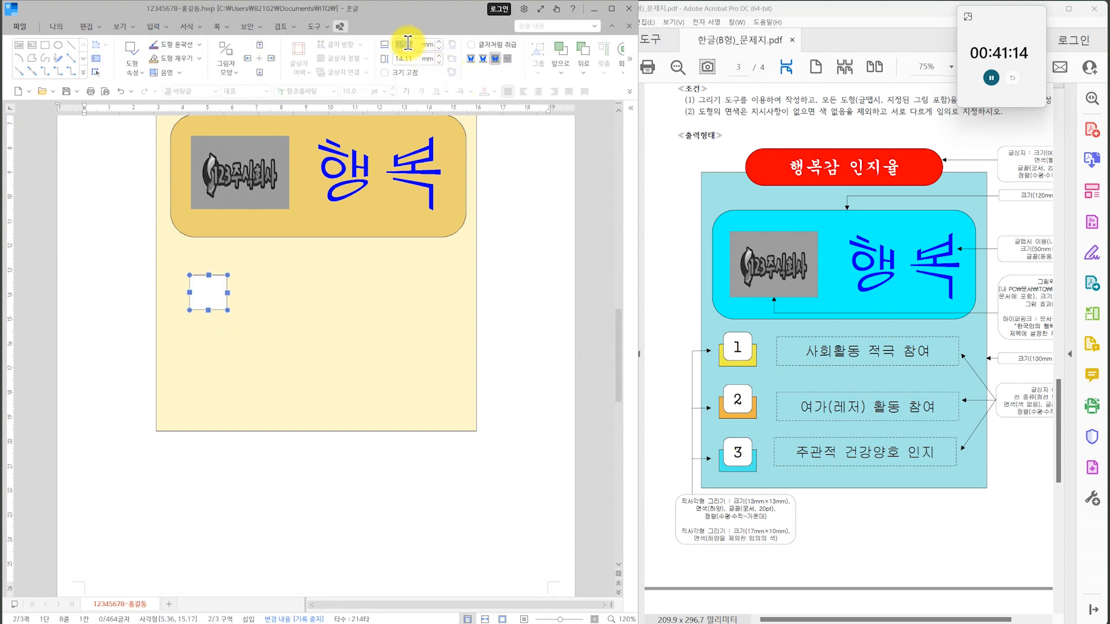
key("Tab")
type("13")
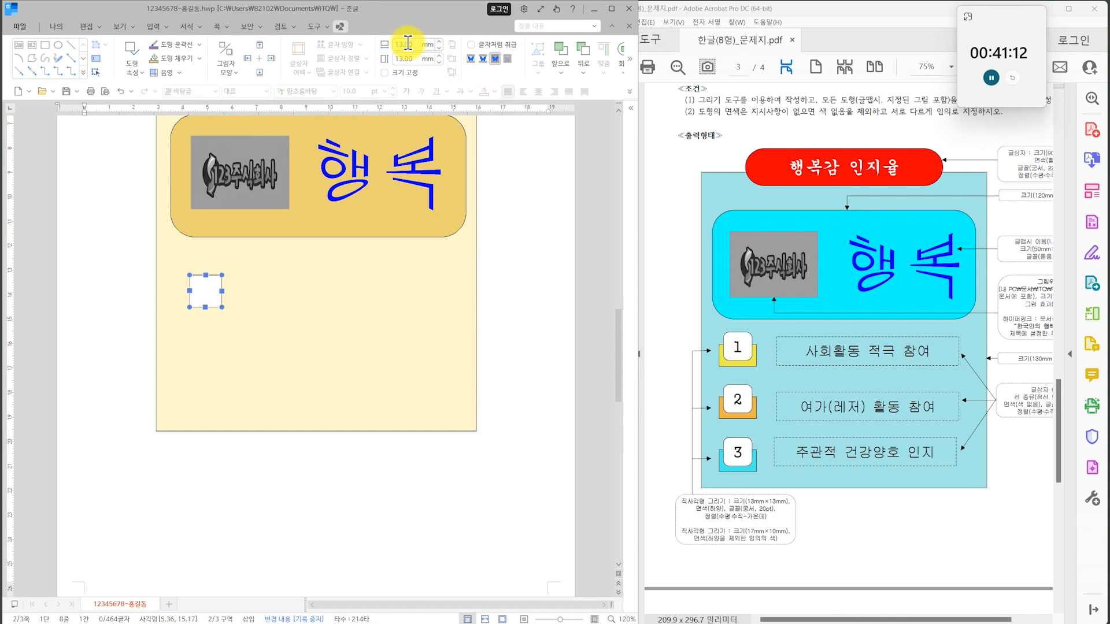
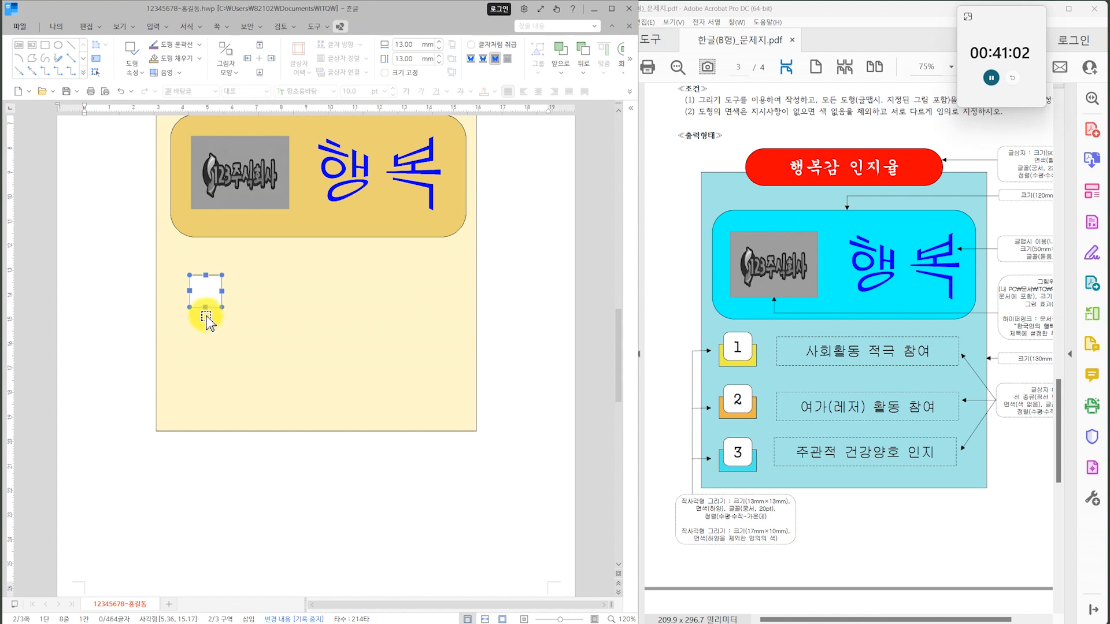
Give the small 13 mm square below the gold rectangle rounded corners (둥근 모양).
double_click(202, 286)
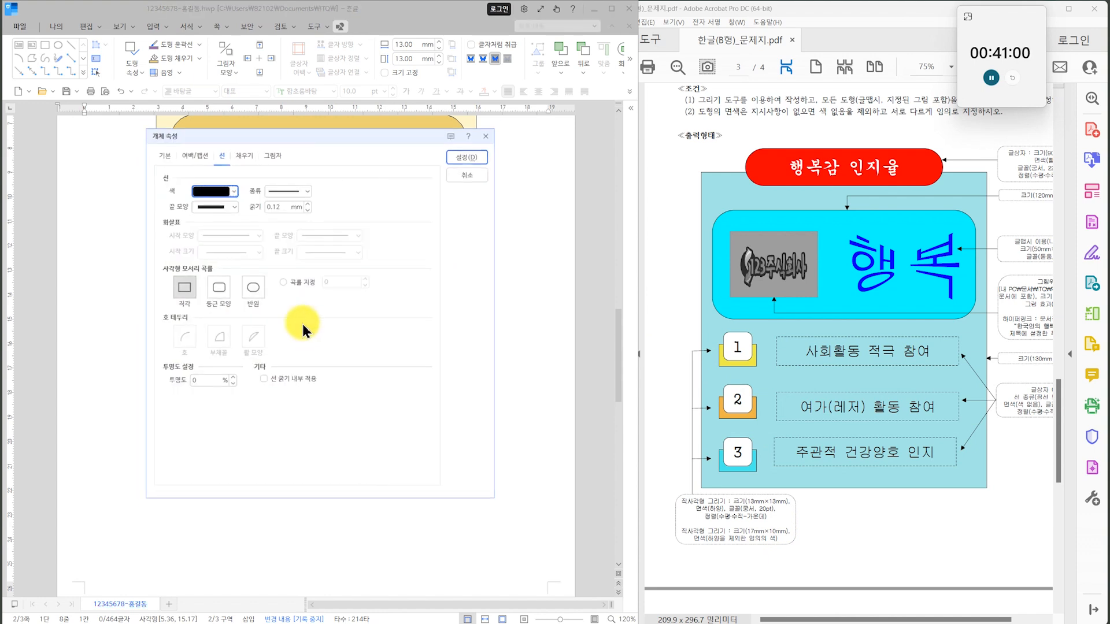
left_click(215, 289)
left_click(489, 150)
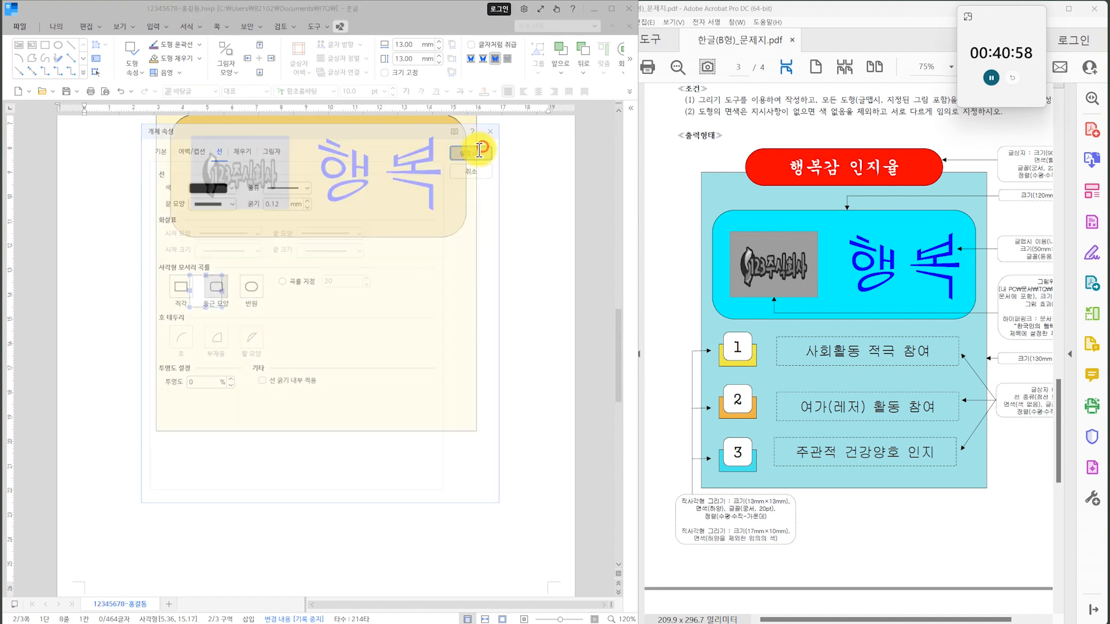
scroll(220, 307, "up", 2)
key("Escape")
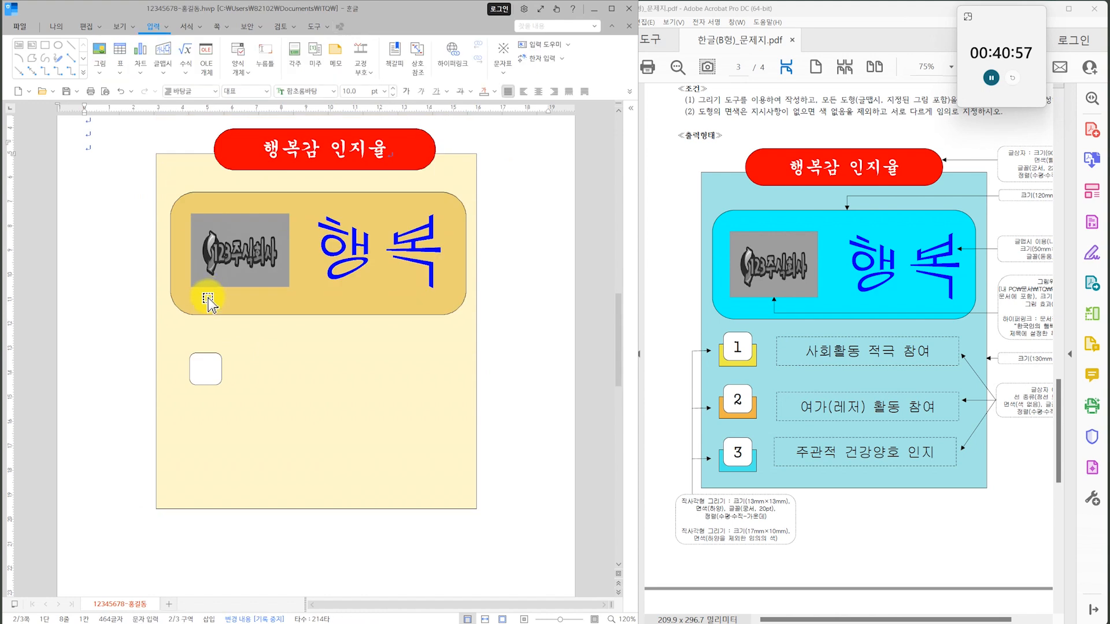
Enable text inside the small rounded square and enter the number 1.
left_click(202, 374)
right_click(204, 373)
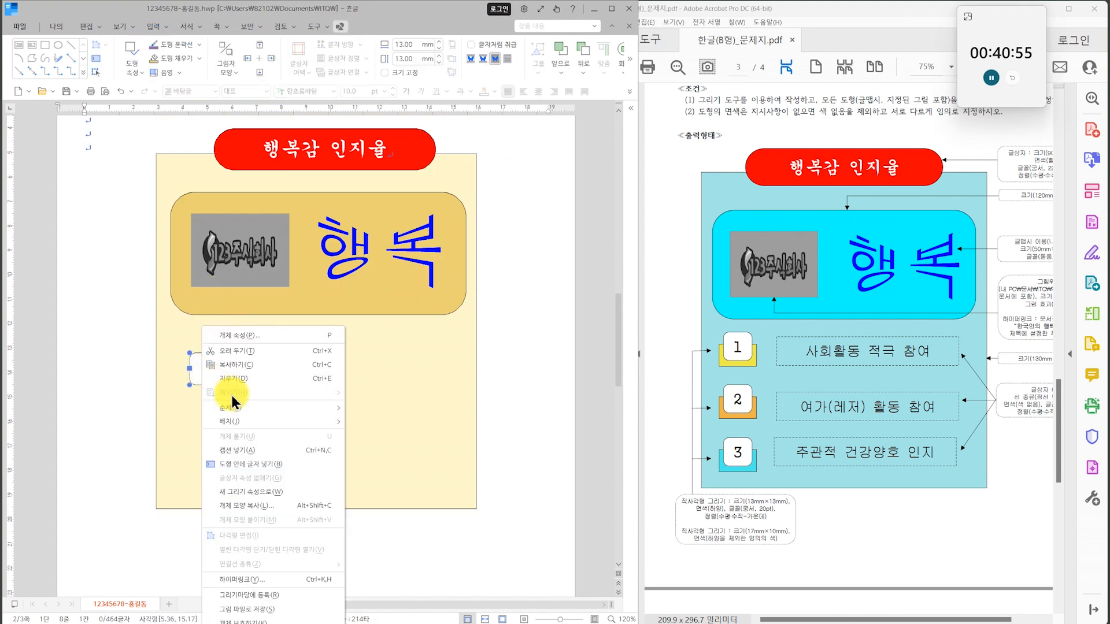
left_click(255, 464)
Format the number 1 in the rounded square with the 궁서 font at 20 pt and centre alignment.
key("shift+Home")
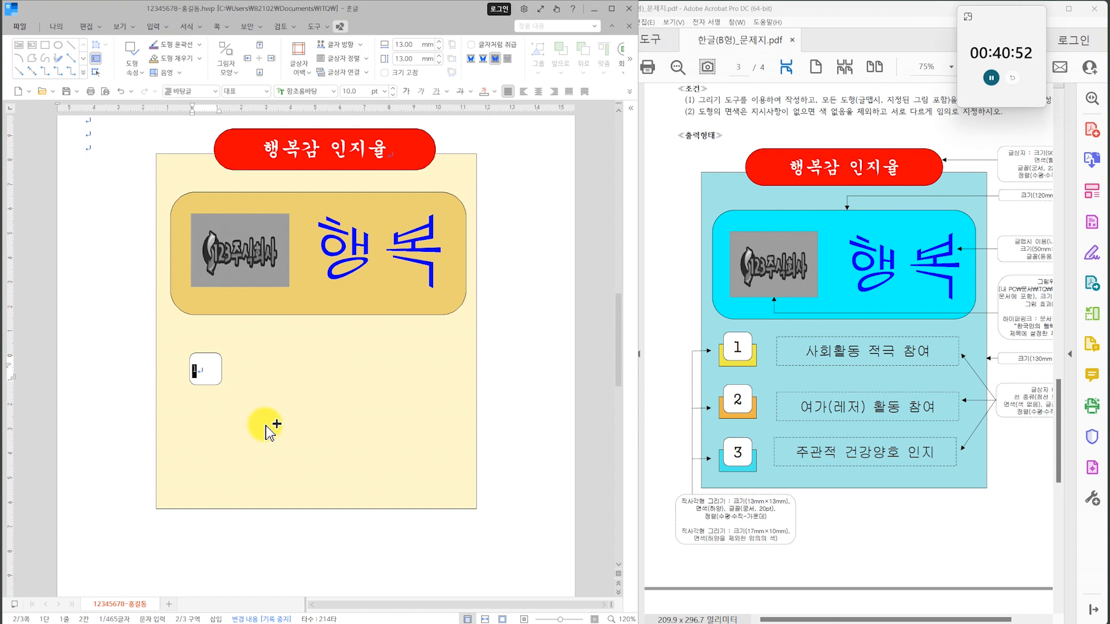
left_click(333, 91)
left_click_drag(482, 259, 477, 138)
left_click(405, 148)
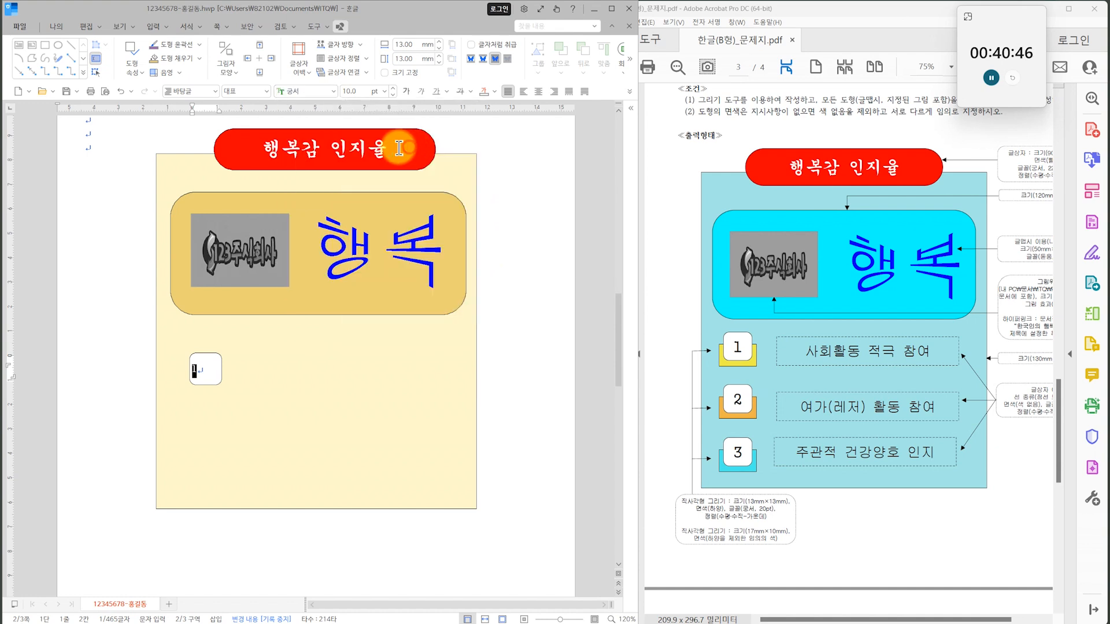
left_click(385, 92)
left_click(360, 262)
left_click(538, 91)
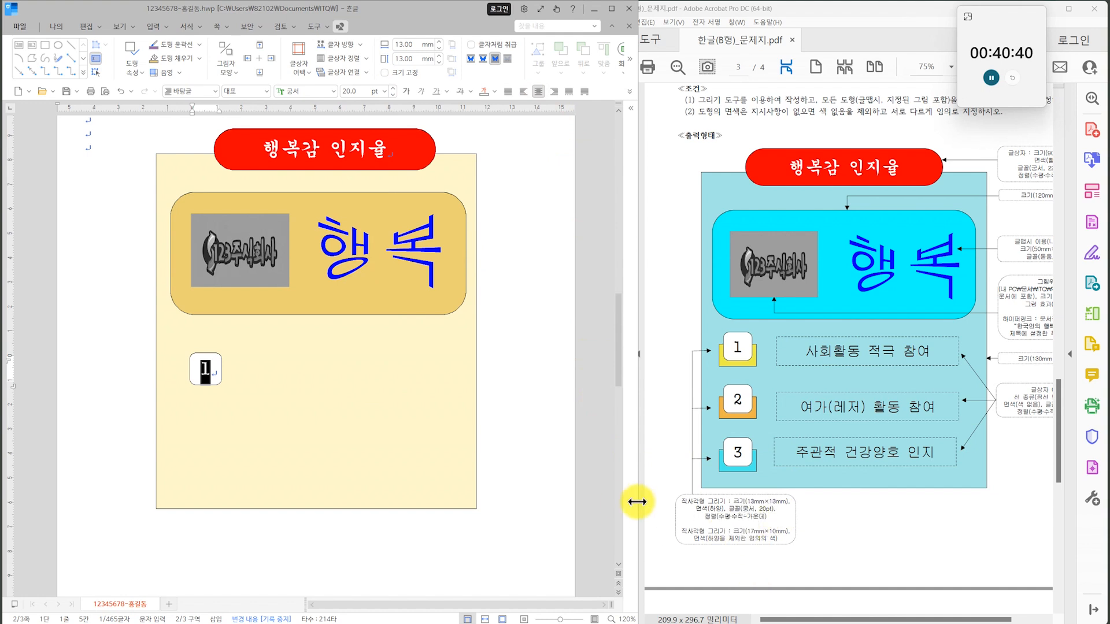
Set the number box's vertical text alignment to middle and its text box alignment to centre.
double_click(211, 369)
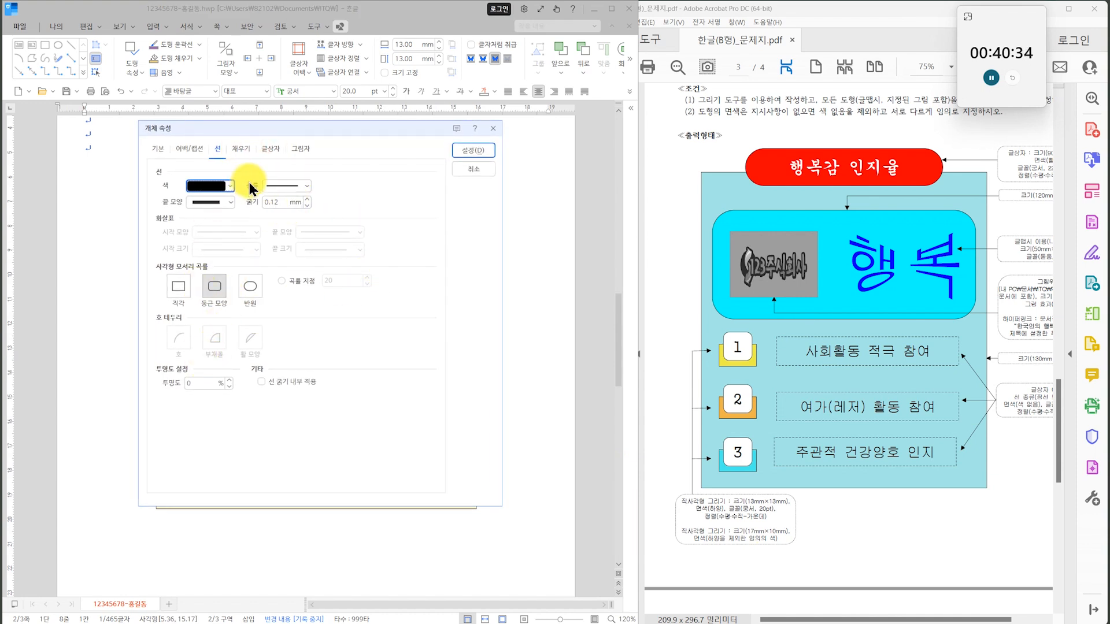
left_click(270, 148)
left_click(198, 253)
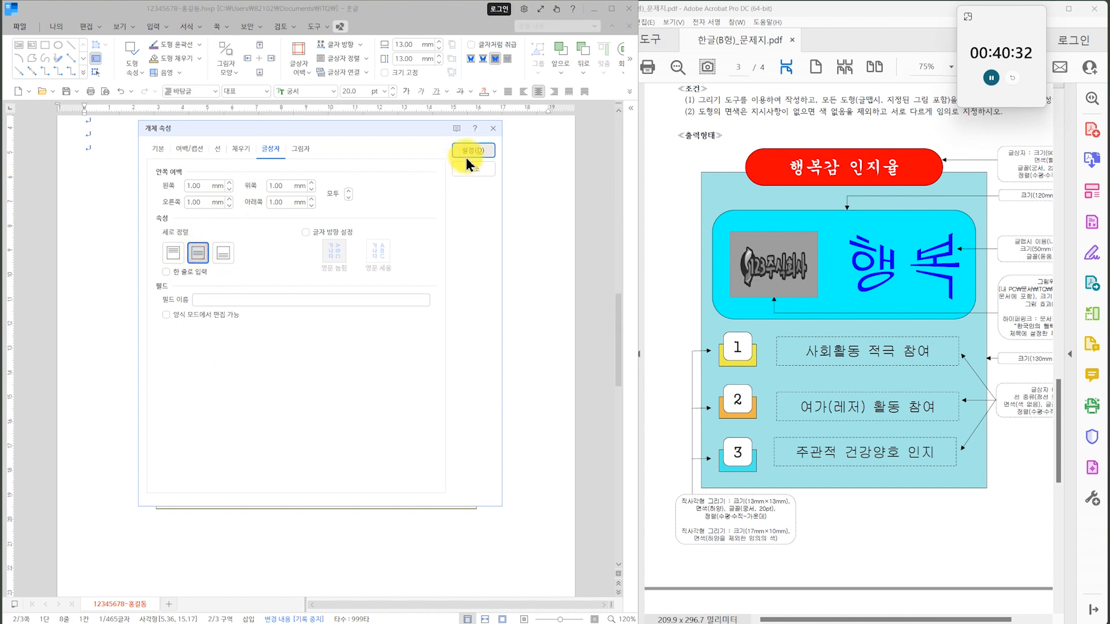
left_click(469, 153)
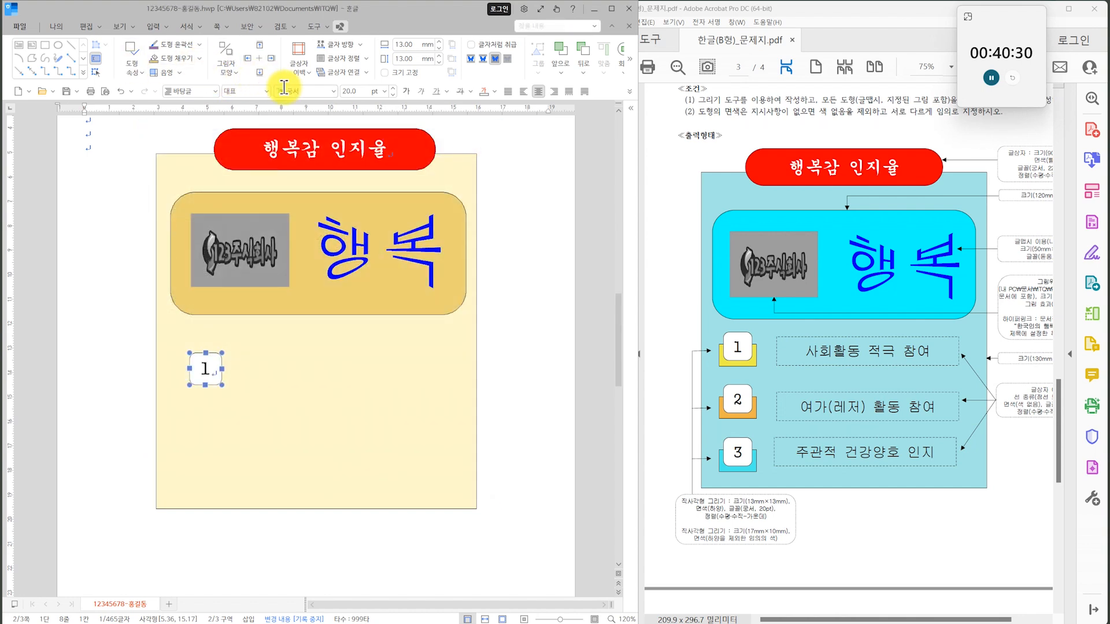
left_click(359, 58)
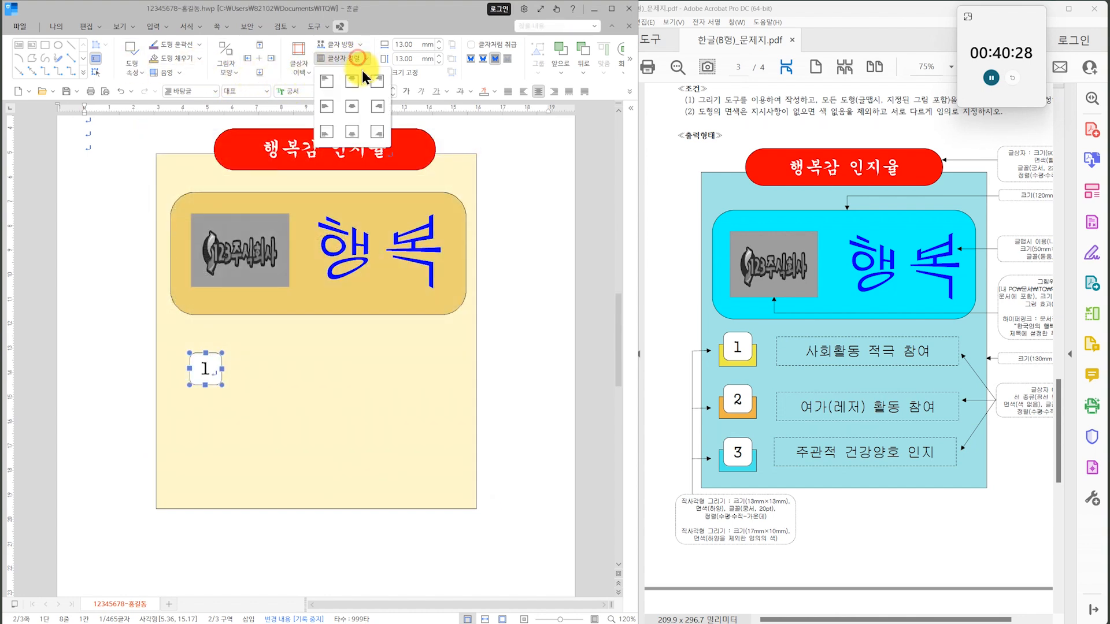
left_click(352, 107)
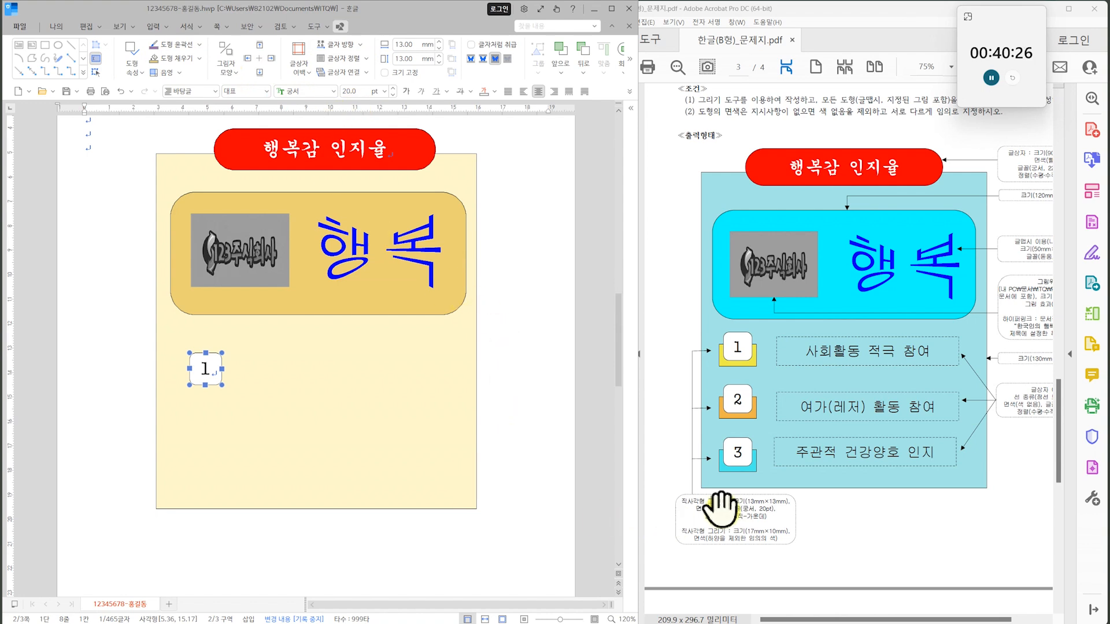
left_click(529, 406)
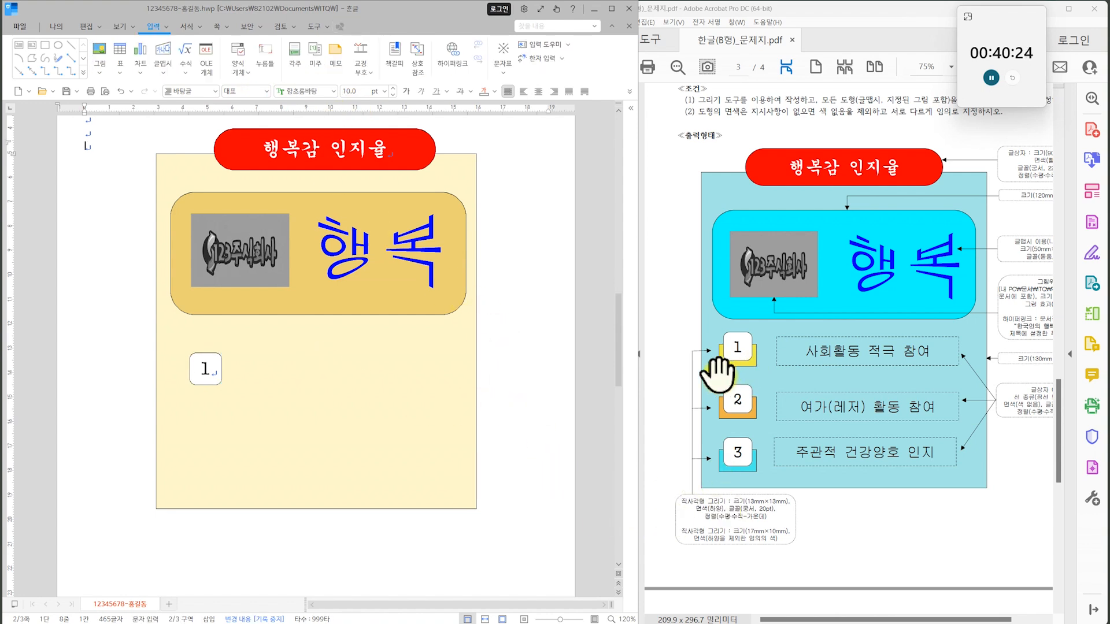
Draw a rectangle over the lower part of the number 1 box and set its size to 17 mm by 10 mm.
left_click(44, 44)
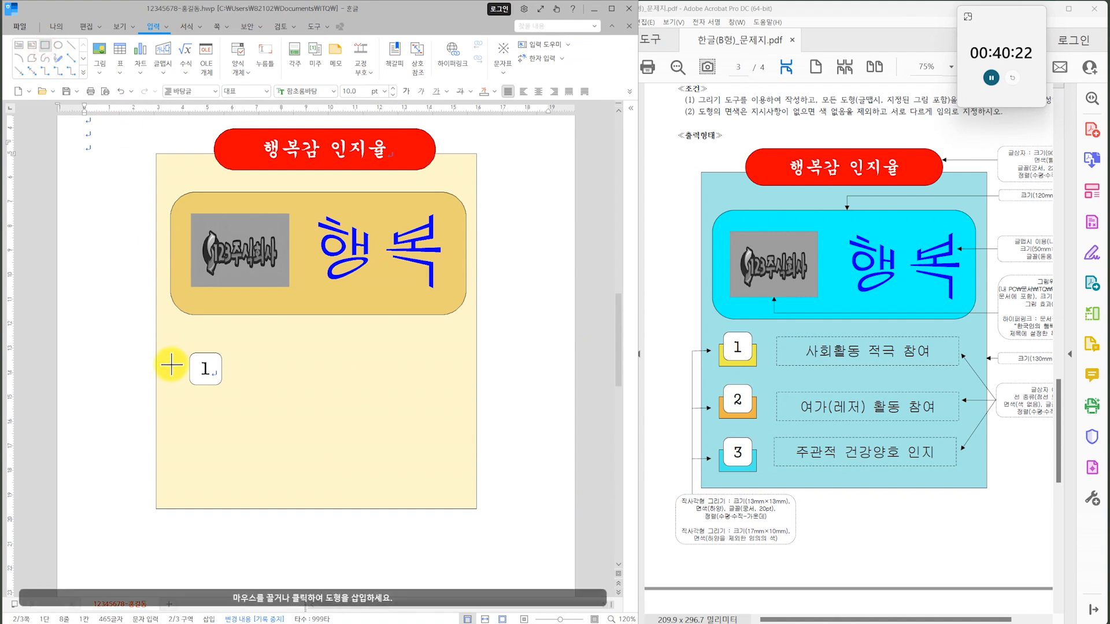
left_click_drag(174, 366, 236, 396)
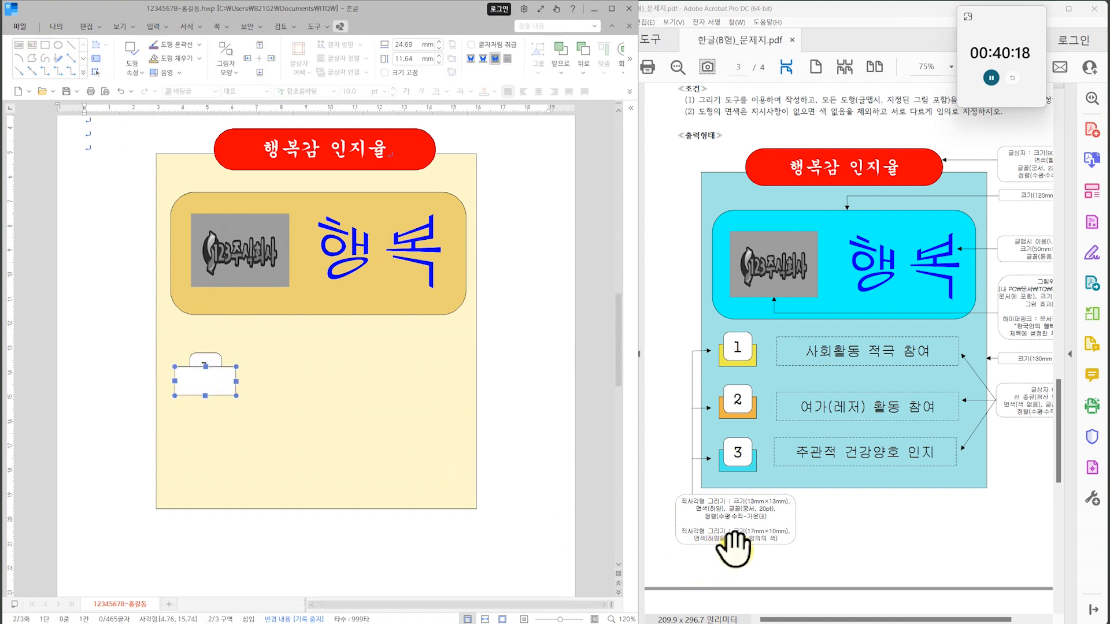
type("17")
key("Return")
type("10")
key("Return")
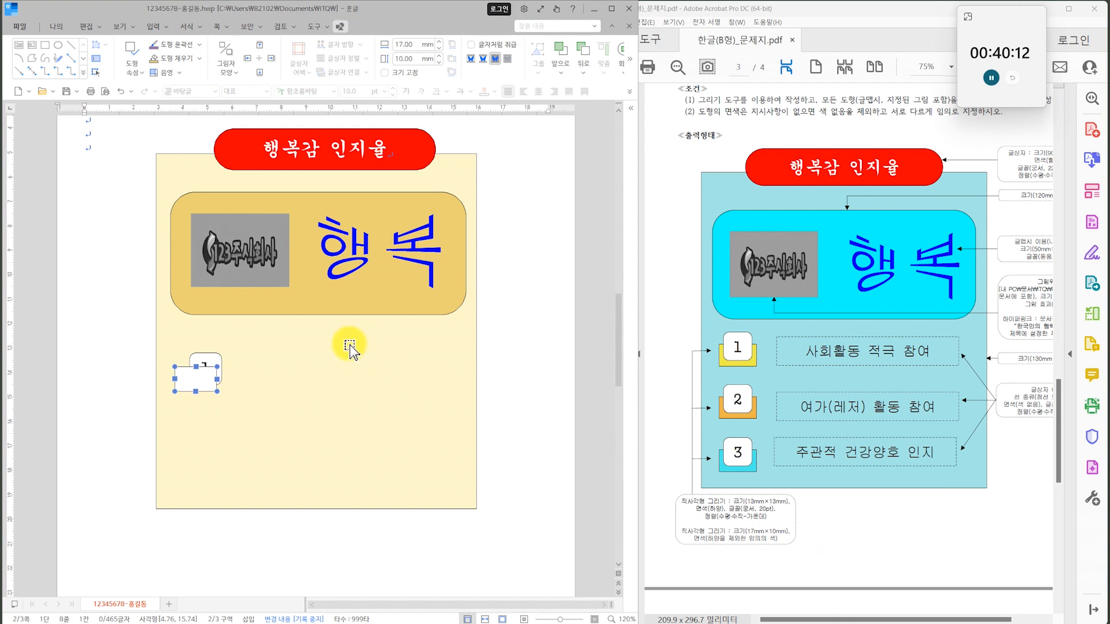
Fill the 17 mm by 10 mm rectangle with yellow and centre it horizontally on the number 1 box.
left_click(199, 59)
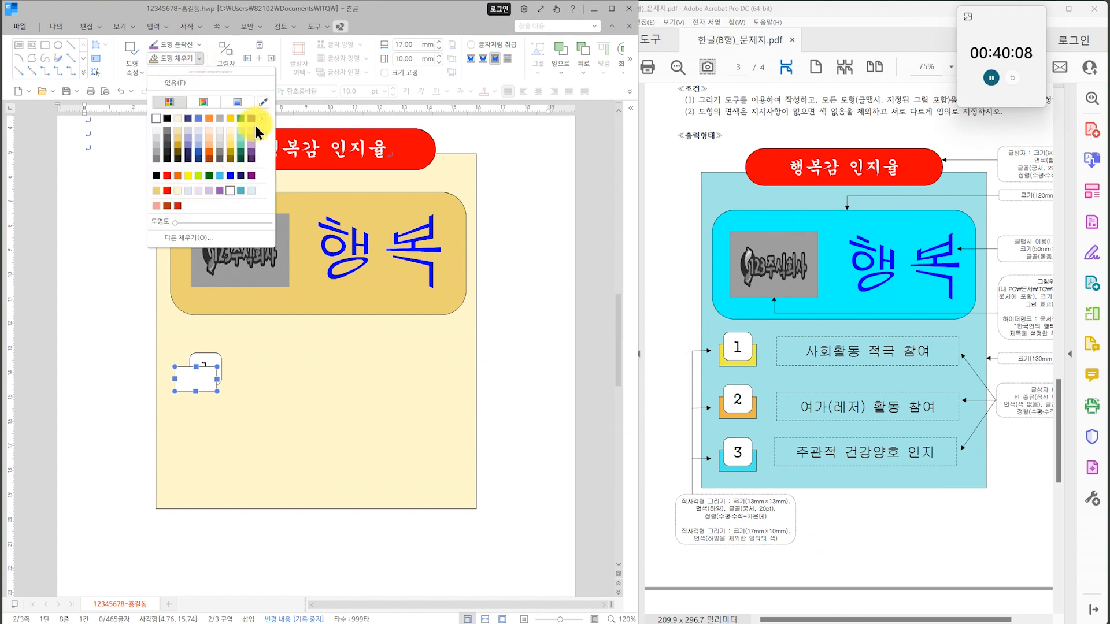
left_click(230, 153)
left_click_drag(202, 385, 211, 390)
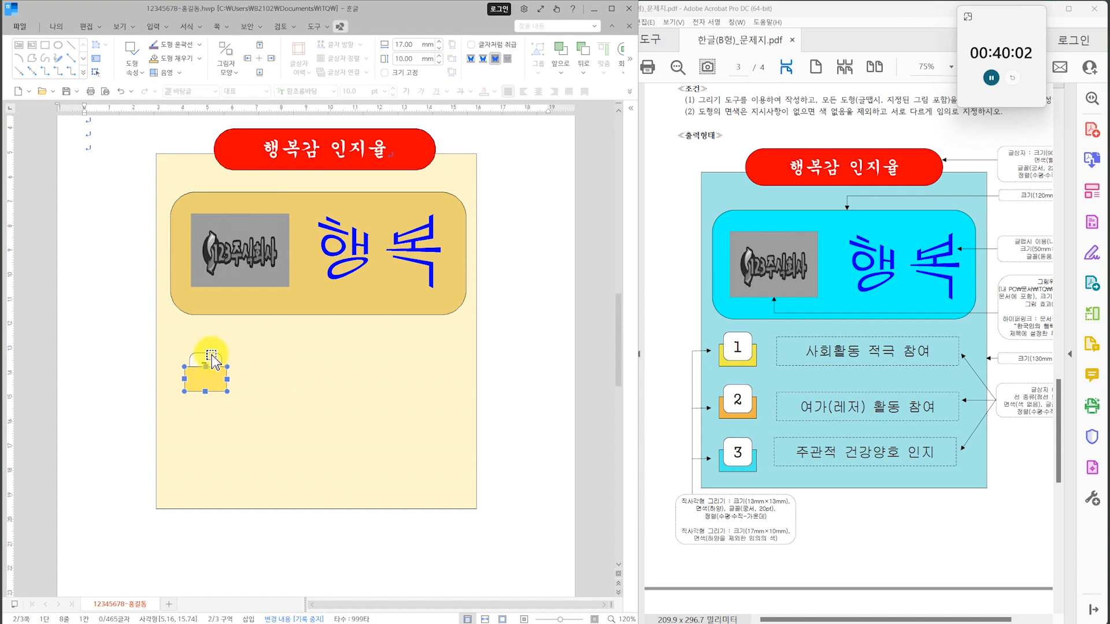
Bring the number 1 box in front of the yellow rectangle.
left_click(212, 358)
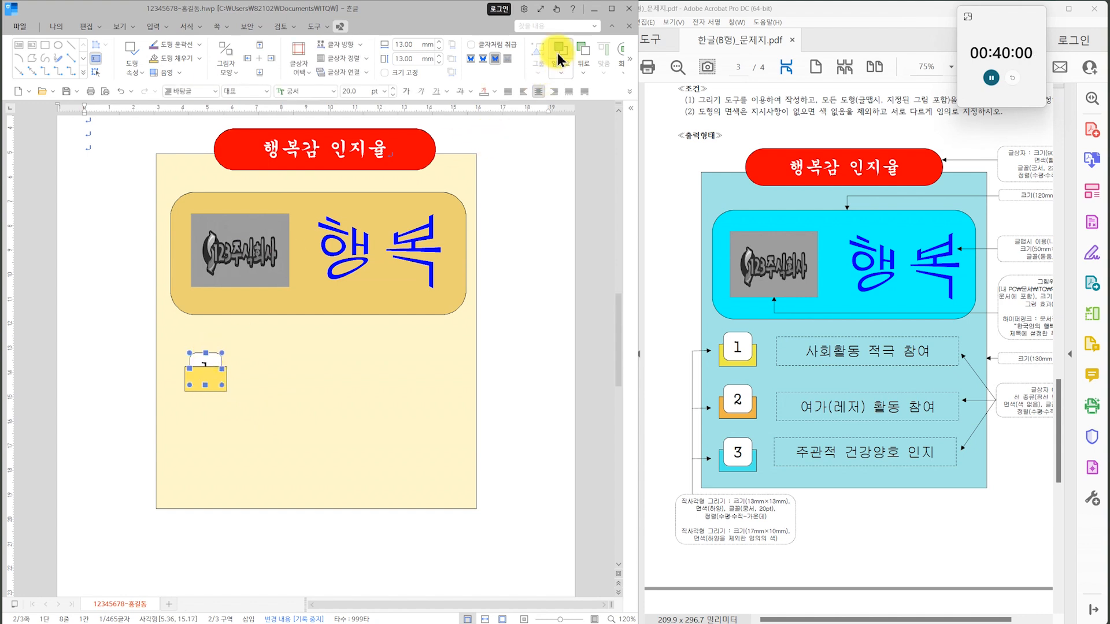
type("1")
left_click(235, 441)
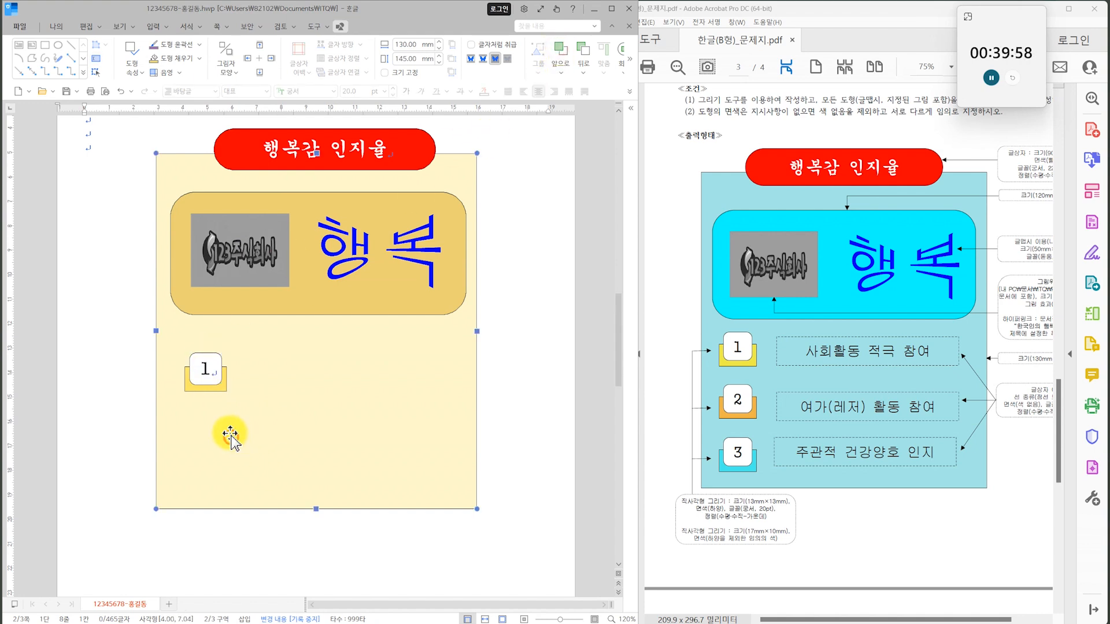
Select the number 1 box together with its yellow rectangle and move both up, just below the gold rectangle's left part.
left_click(219, 383)
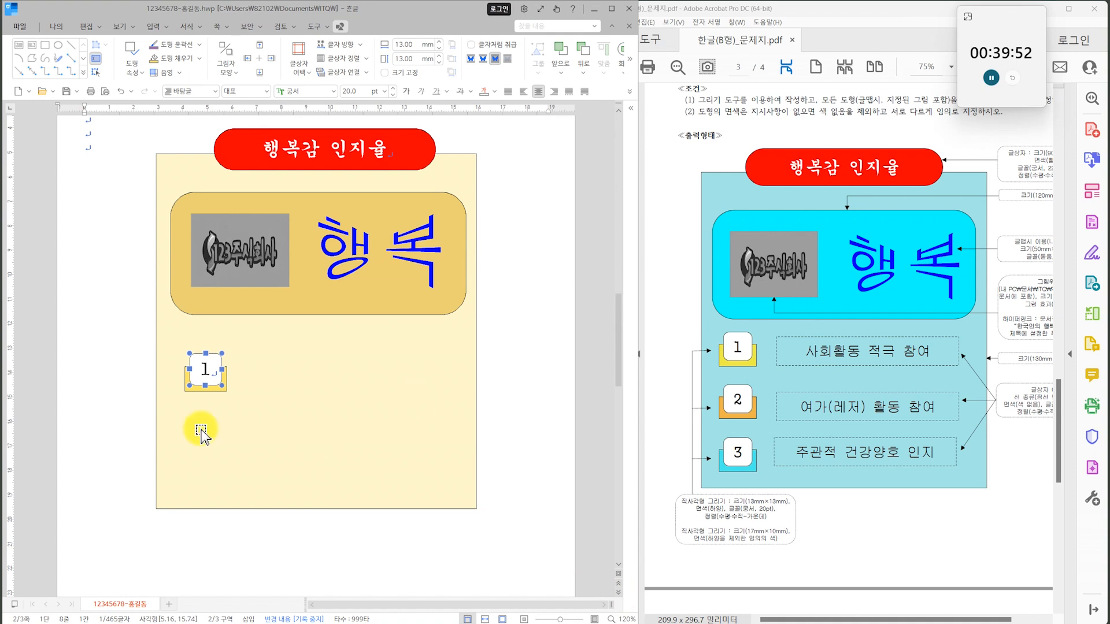
left_click(215, 392, "shift")
left_click_drag(211, 375, 203, 354)
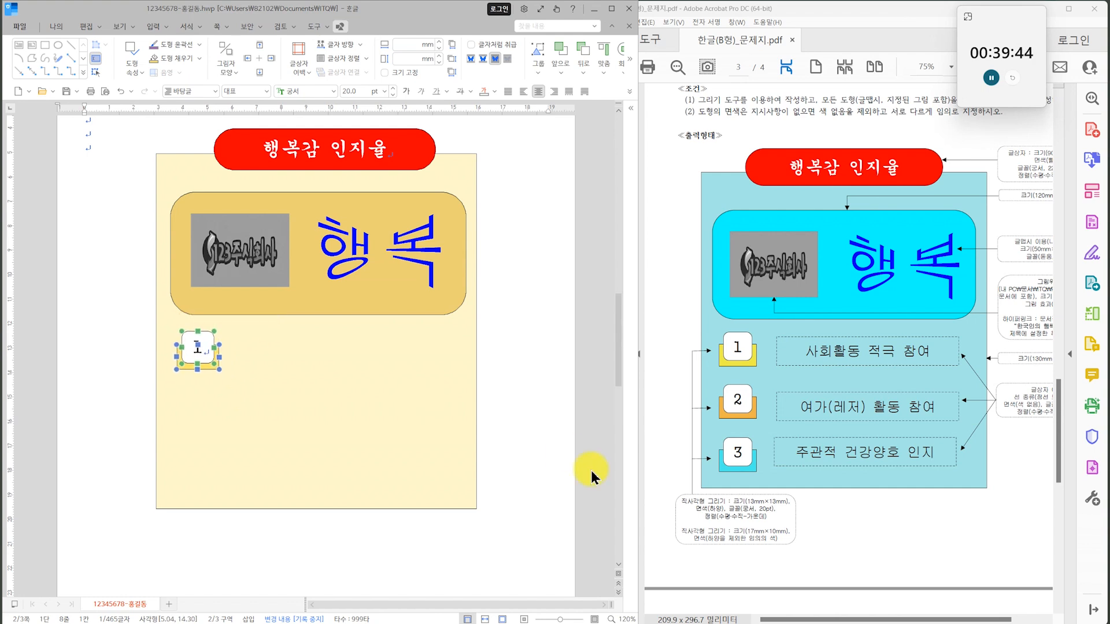
key("Escape")
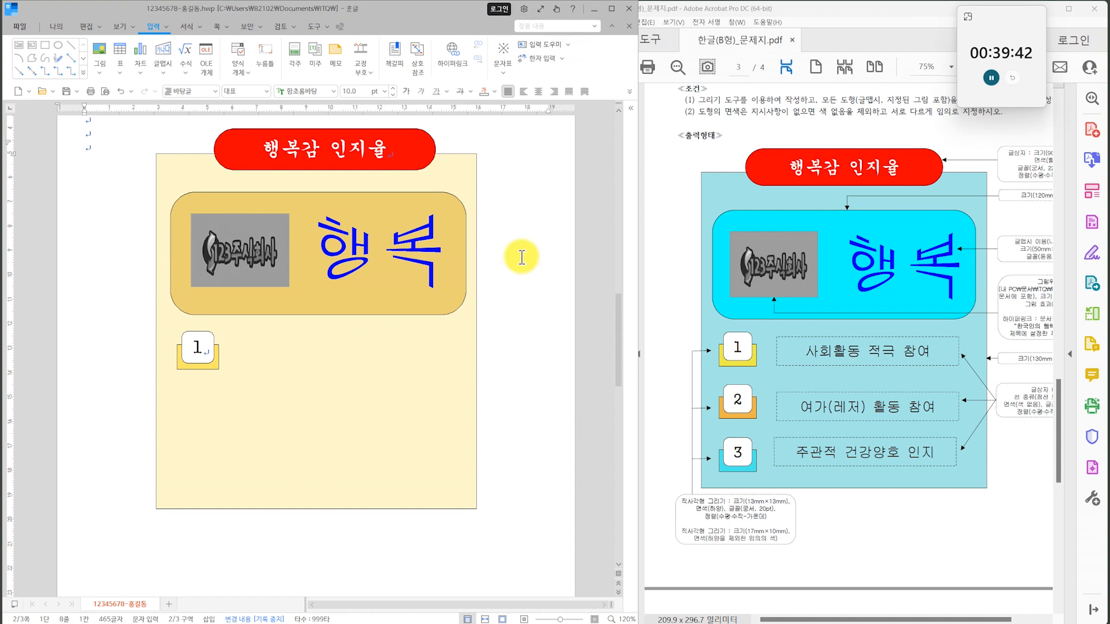
Draw a text box about 88 mm by 14 mm to the right of the number 1 box.
left_click(19, 46)
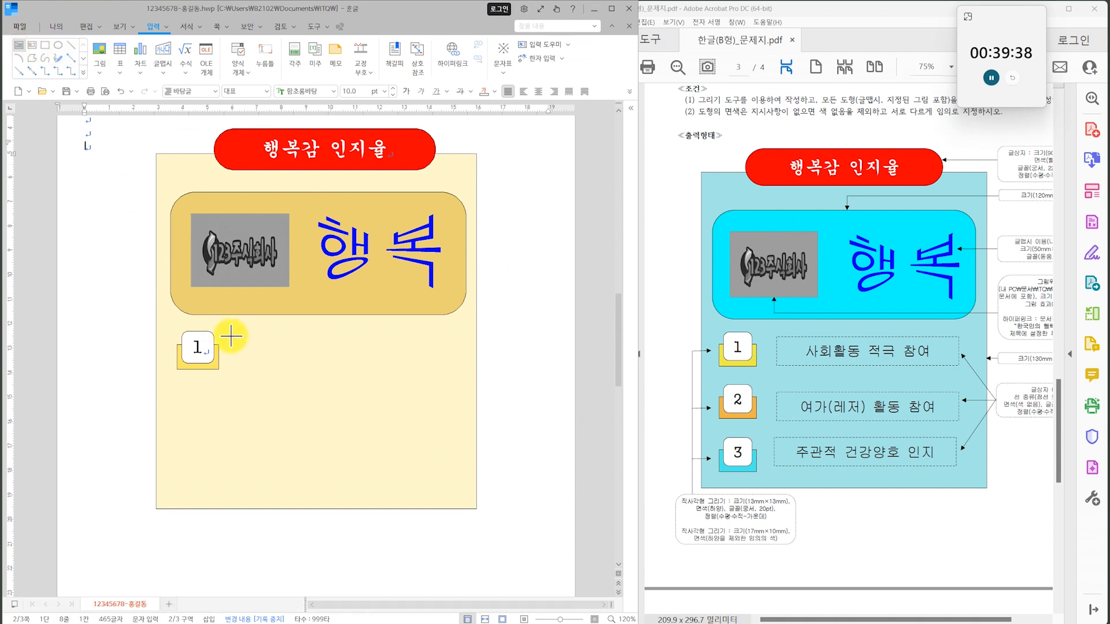
left_click_drag(232, 334, 420, 368)
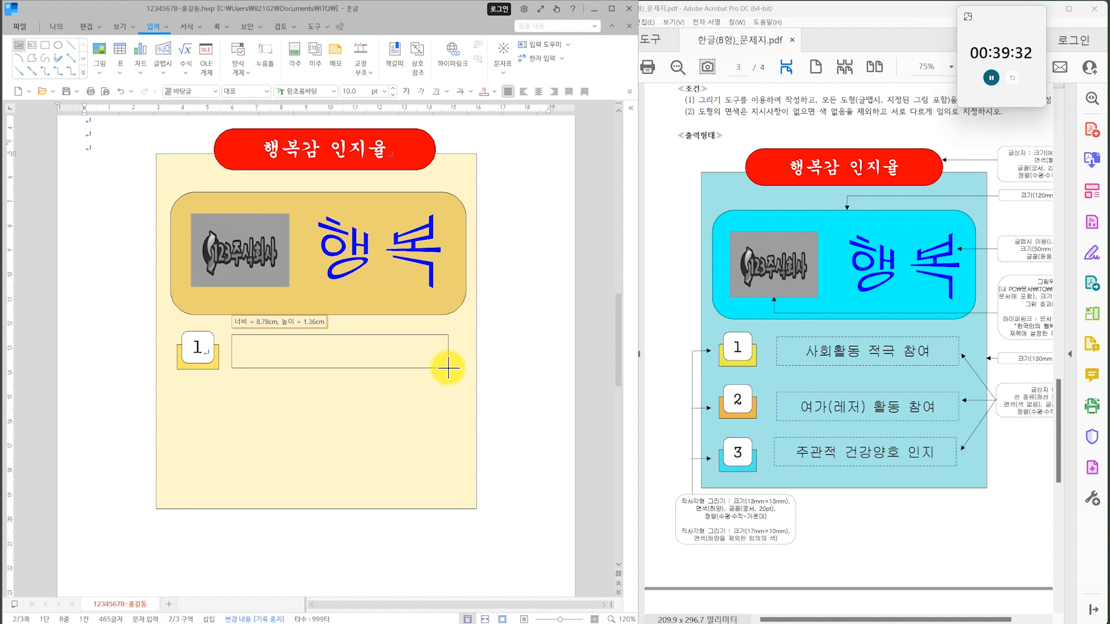
left_click_drag(448, 368, 449, 369)
Give the new text box a dashed outline and no fill, following the exam sheet's conditions.
left_click_drag(946, 460, 857, 448)
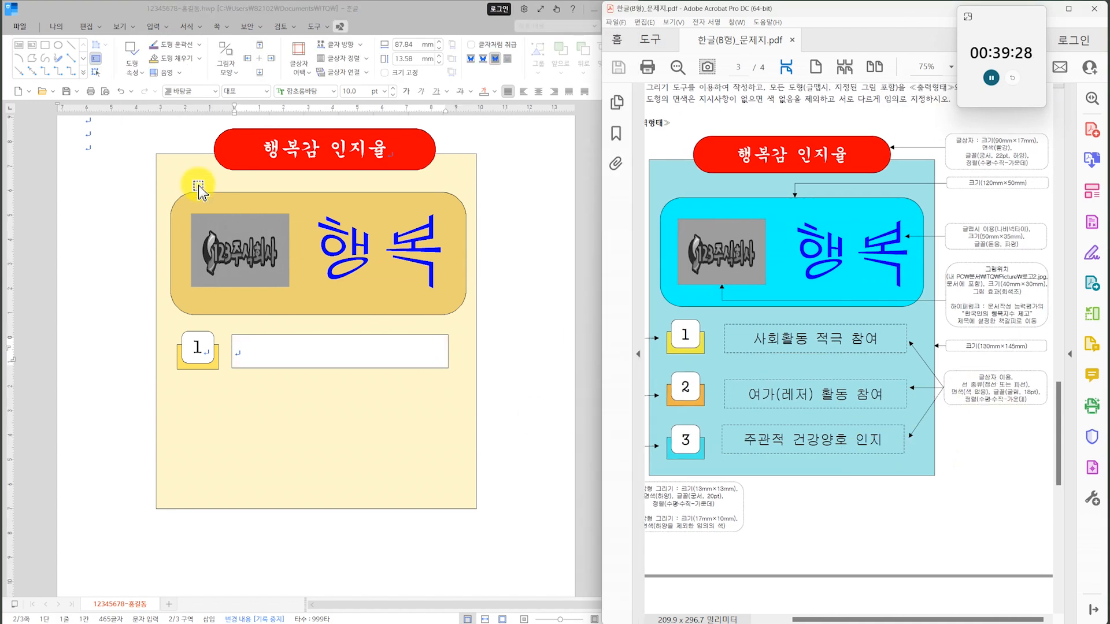
left_click(199, 44)
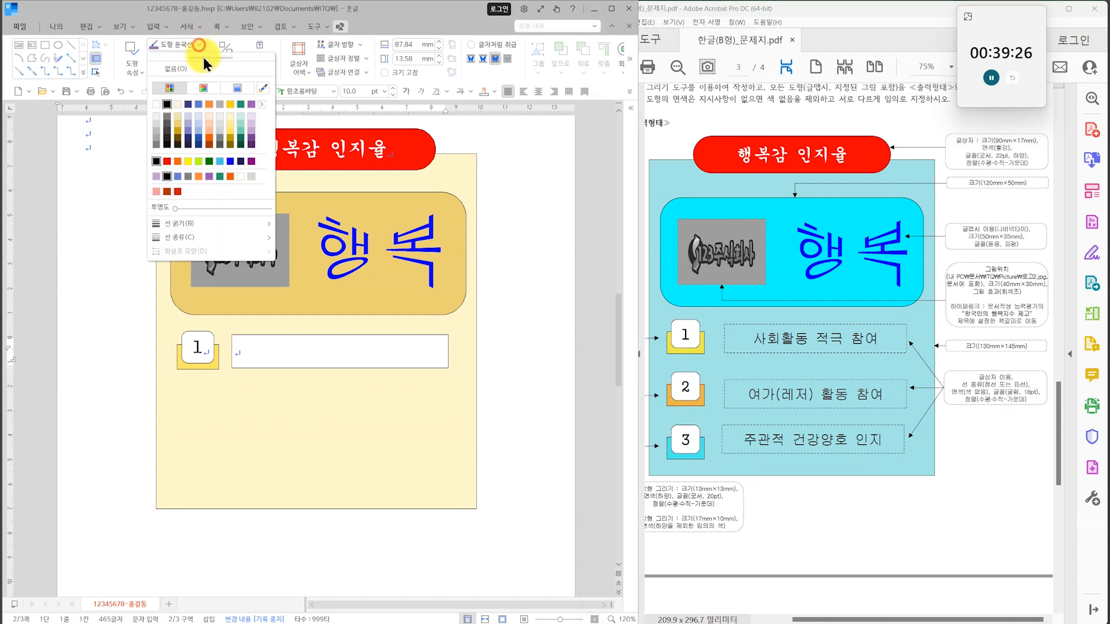
mouse_move(231, 237)
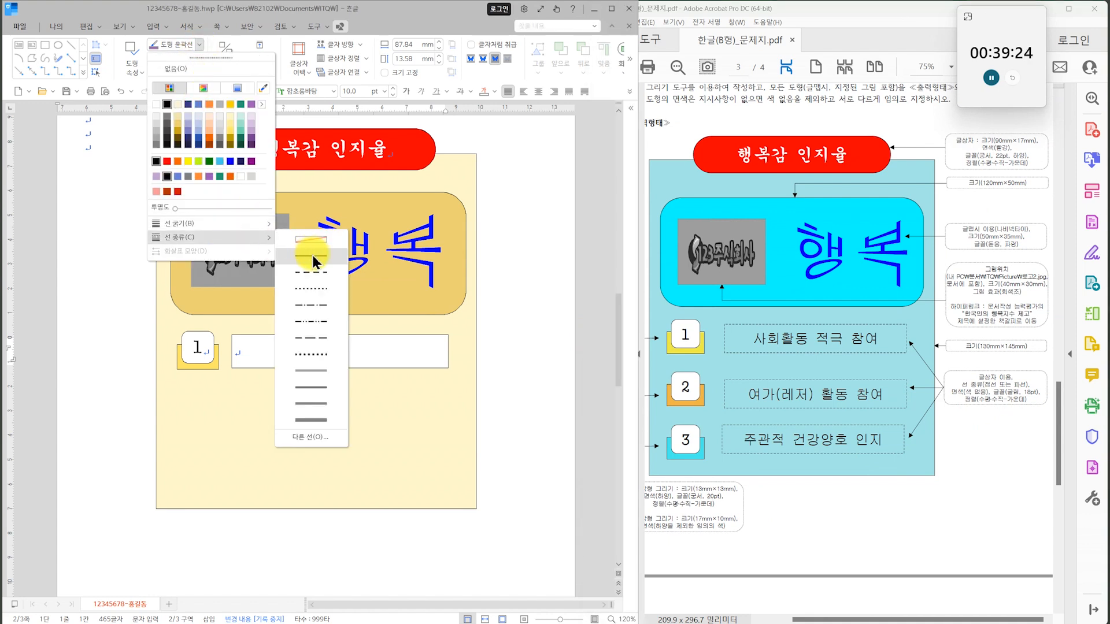
left_click(306, 263)
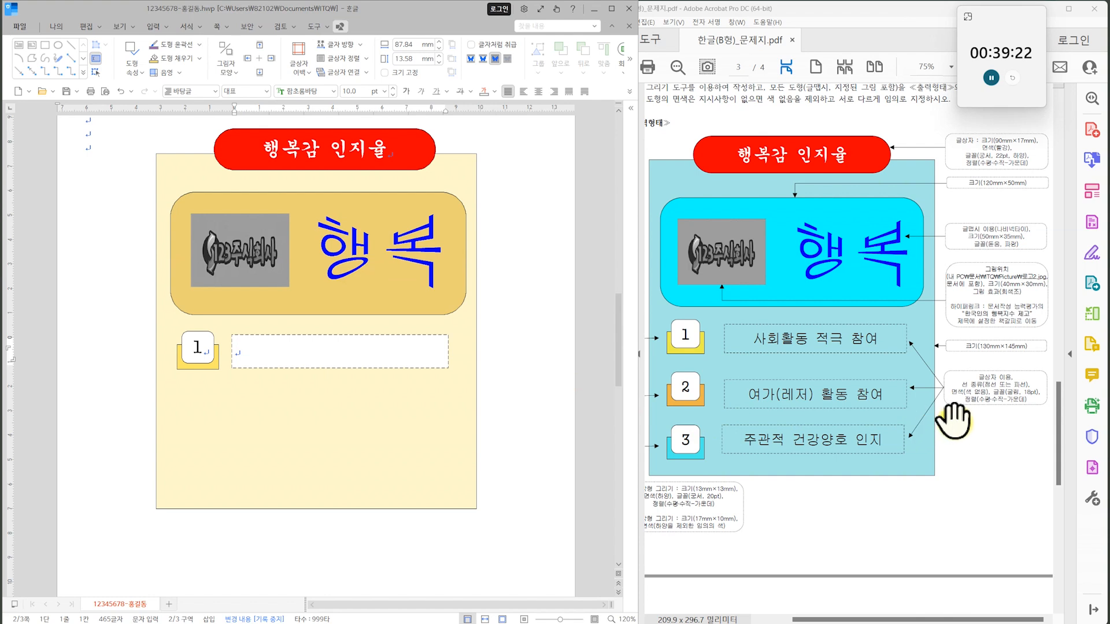
left_click(200, 58)
left_click(185, 84)
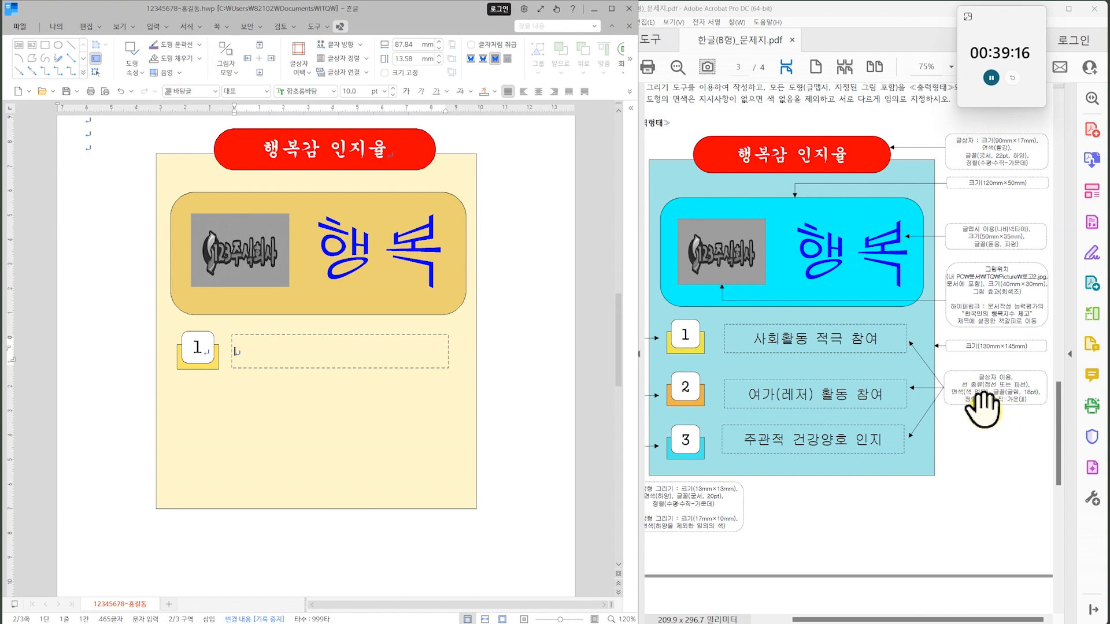
Enter the text 사회활동 적극 참여 in the dashed text box.
left_click(274, 363)
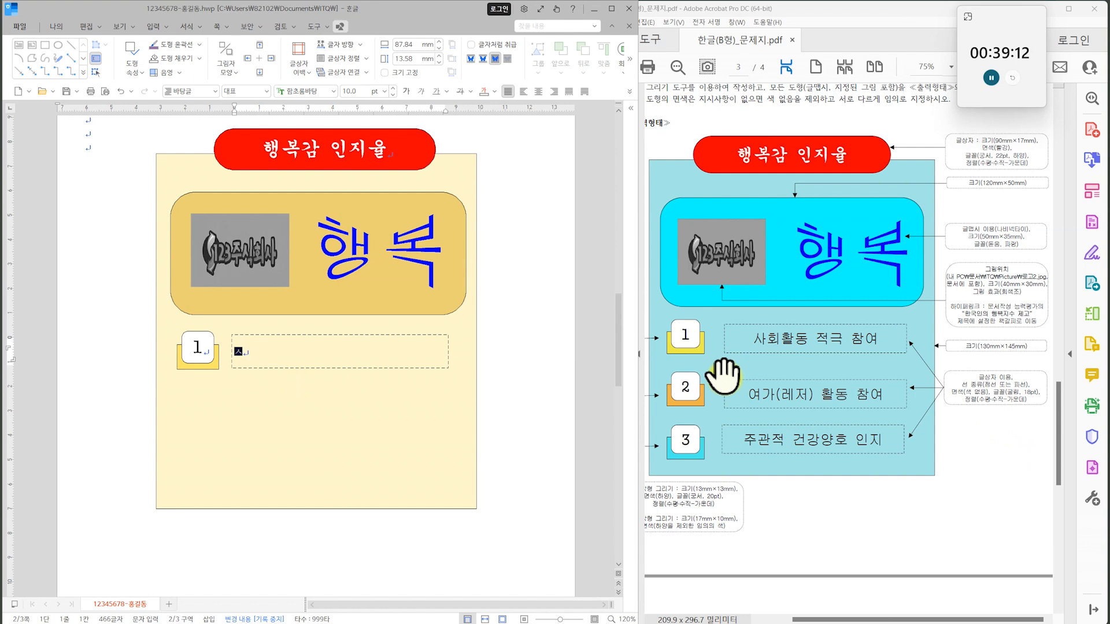
type("적")
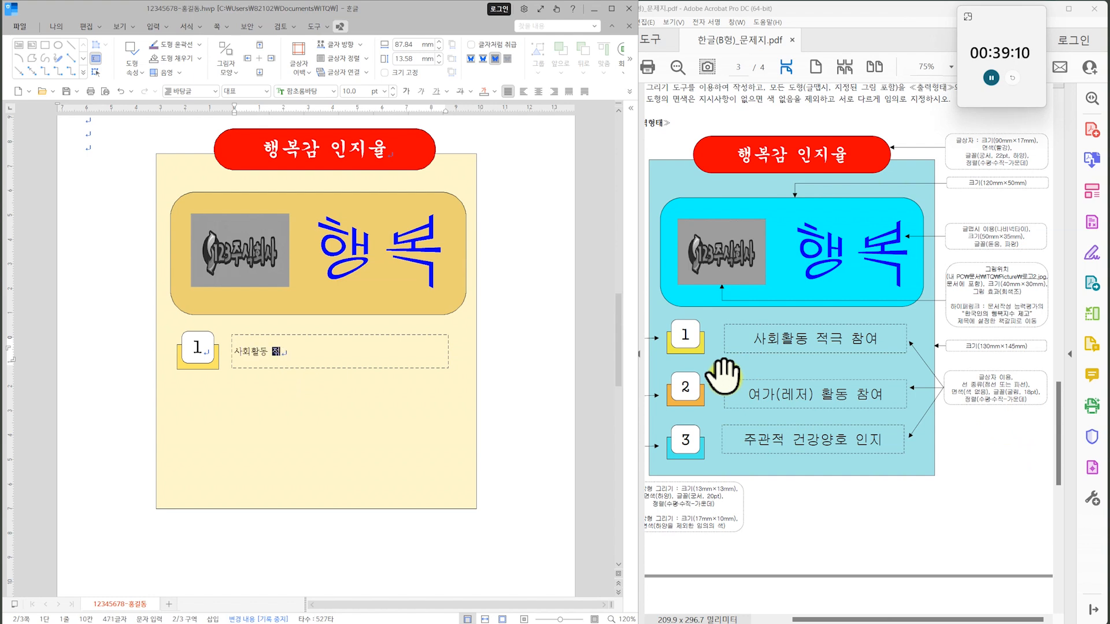
type("극 참여")
Set all the text in the dashed text box to the 굴림 font at 18 pt.
key("ctrl+a")
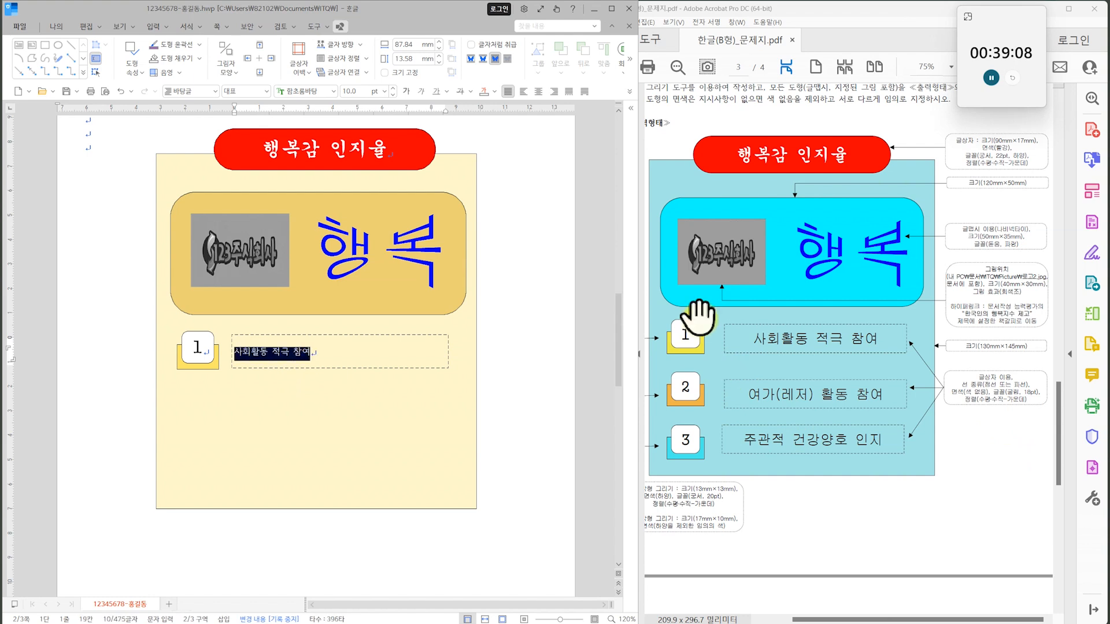
left_click(333, 91)
left_click_drag(481, 261, 484, 142)
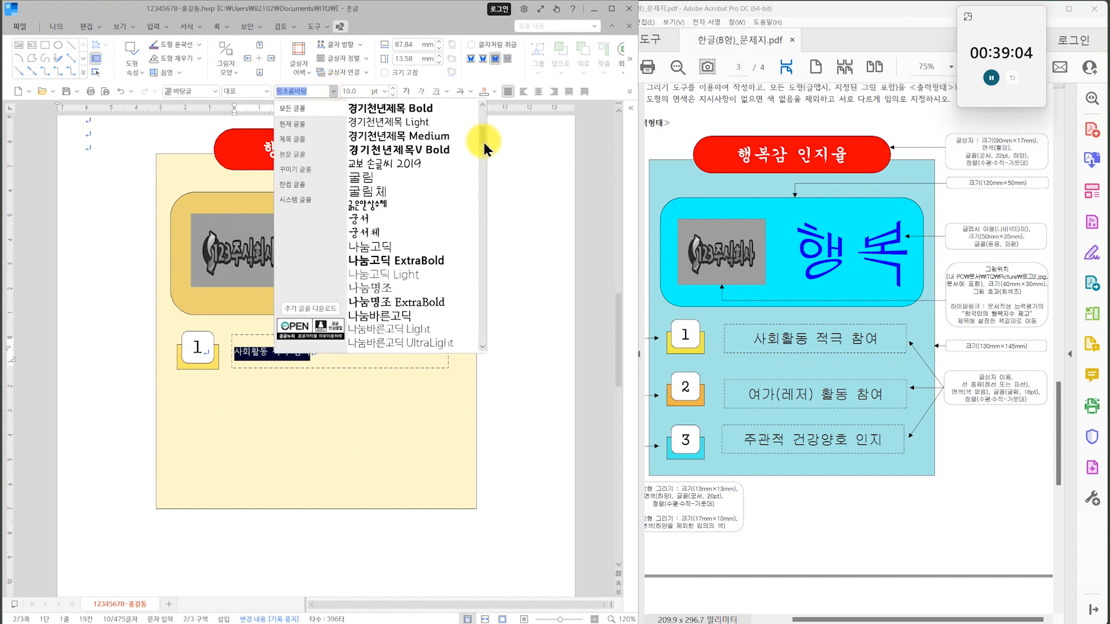
left_click(408, 179)
left_click(385, 92)
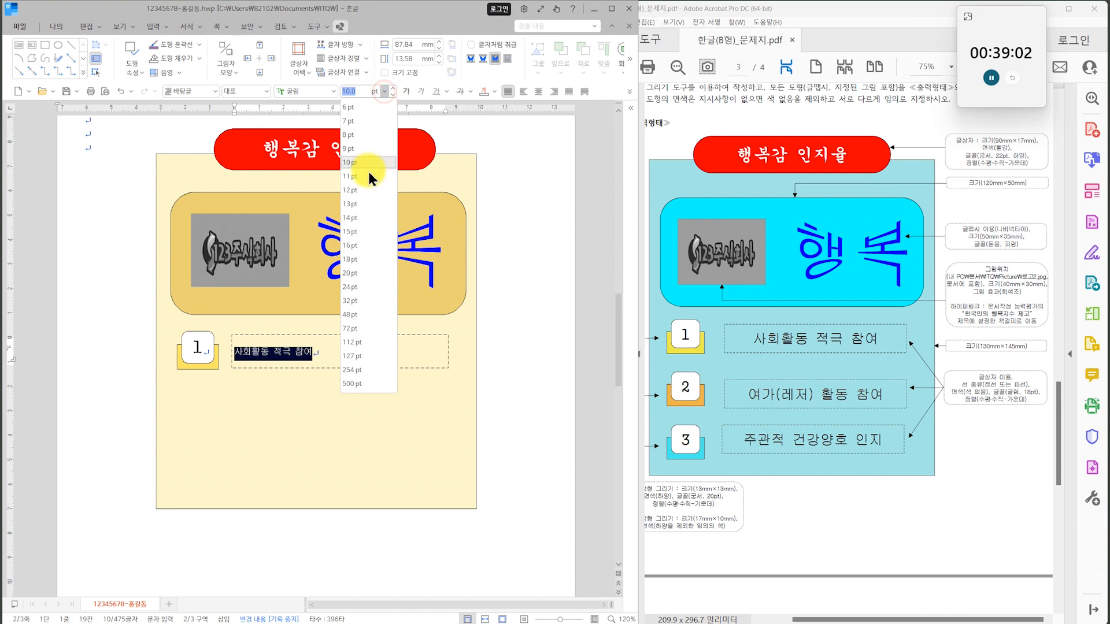
left_click(362, 259)
Centre the text 사회활동 적극 참여 horizontally and vertically within its dashed text box.
left_click(365, 58)
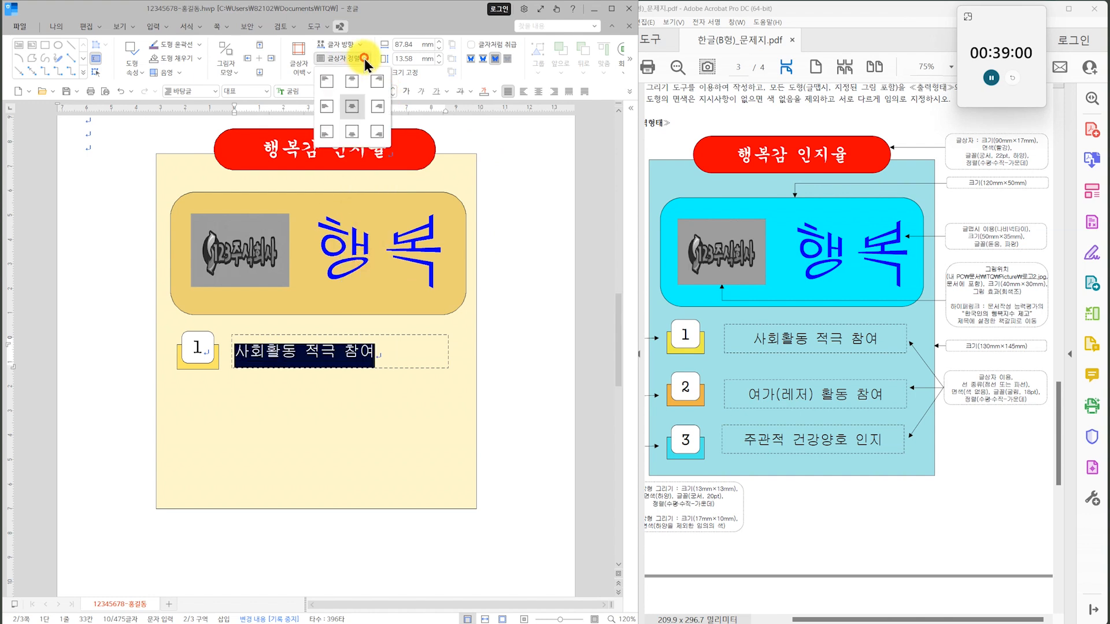
left_click(352, 108)
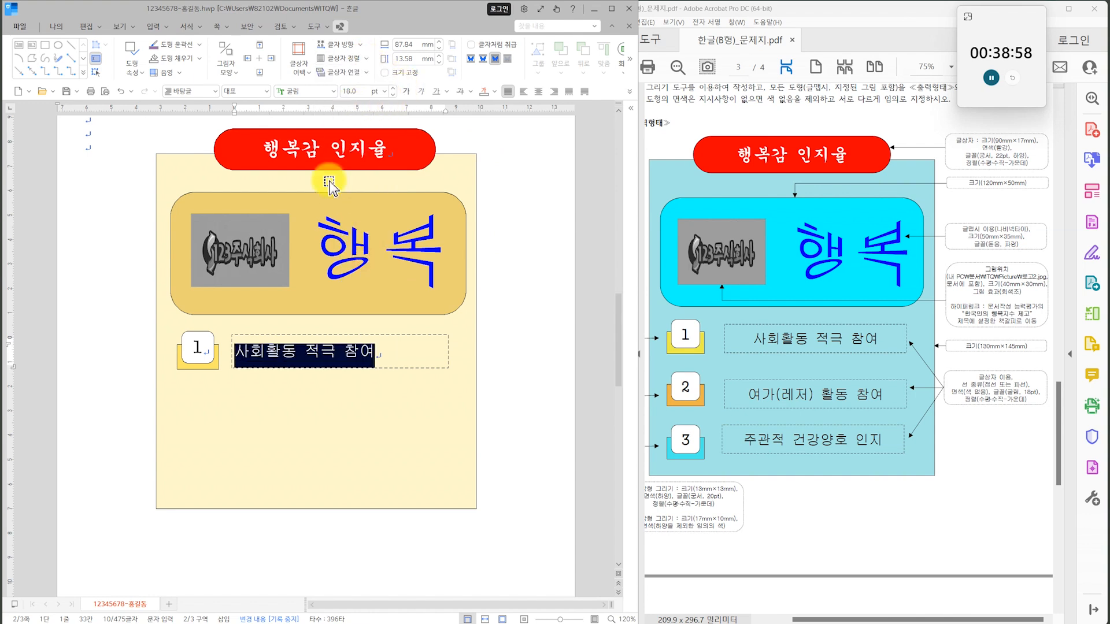
left_click(341, 332)
left_click(374, 336)
left_click(330, 59)
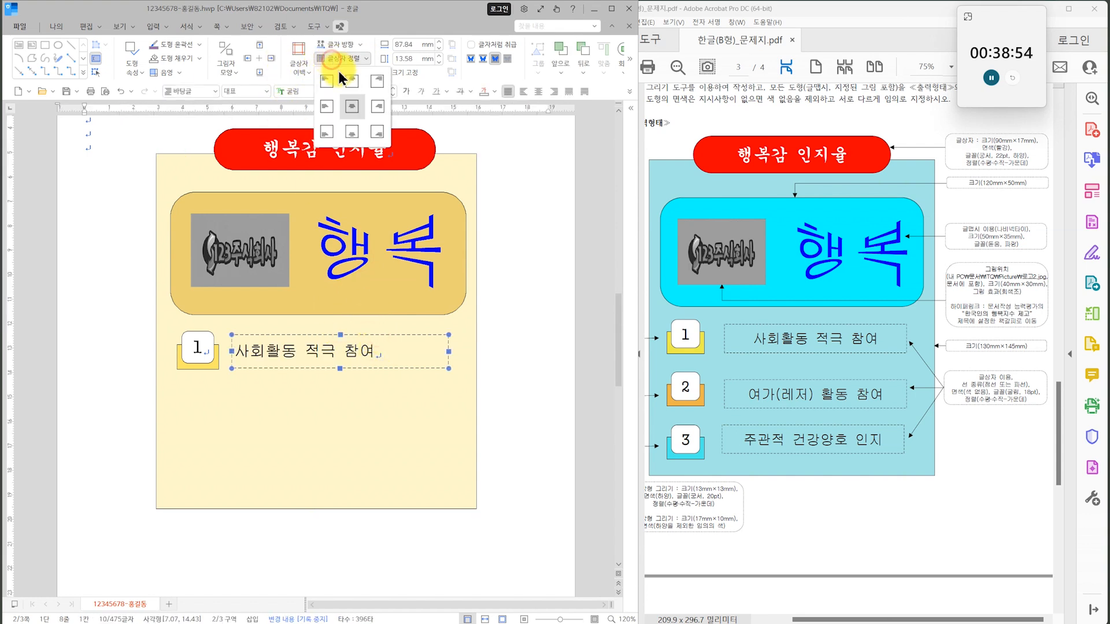
left_click(350, 112)
left_click(519, 273)
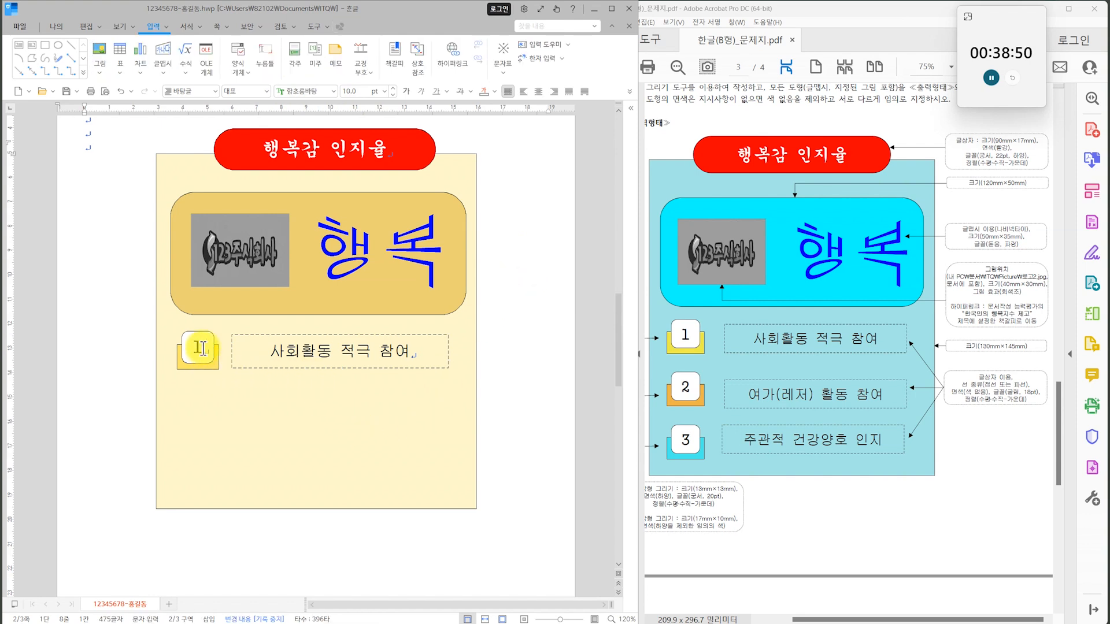
Copy the number box, its yellow rectangle and the dashed text box together twice, placing the copies in two rows below.
left_click(211, 369)
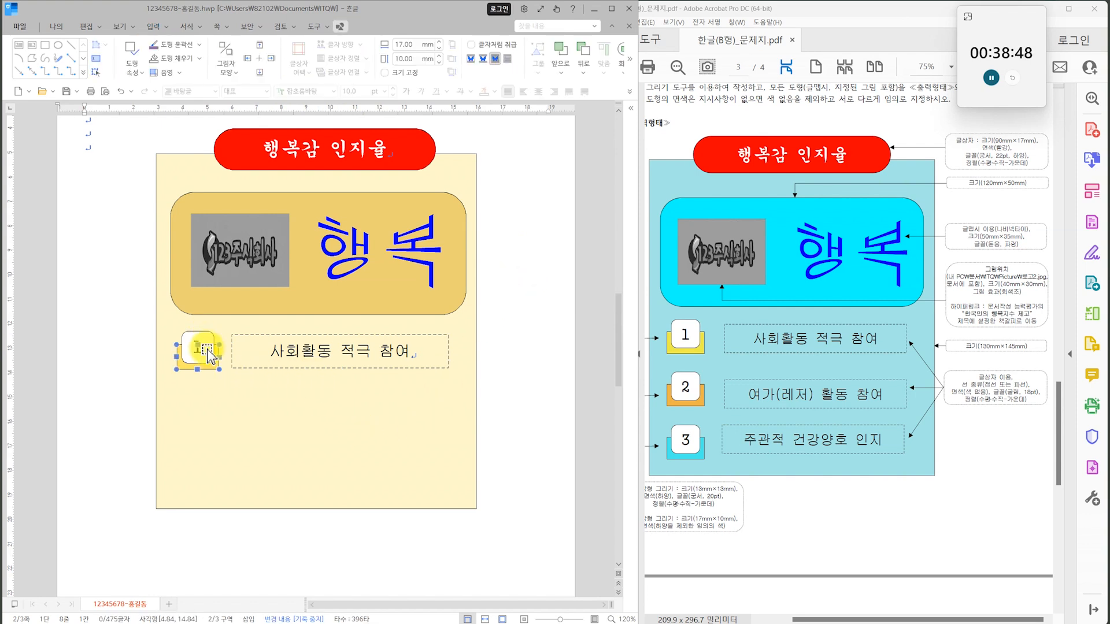
left_click(259, 349, "shift")
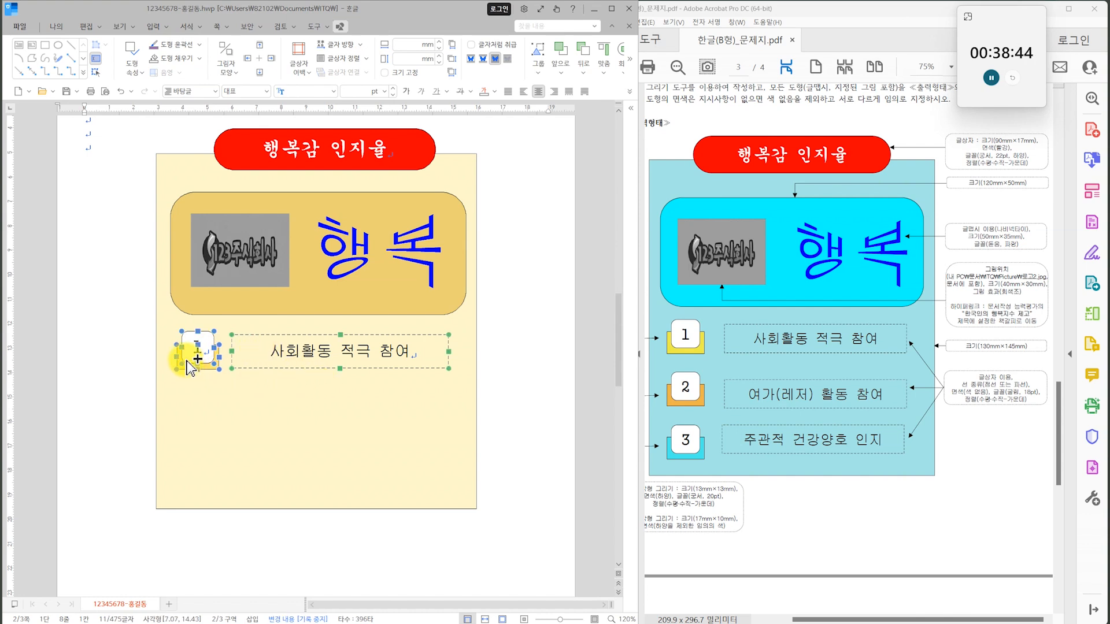
left_click_drag(196, 350, 197, 461)
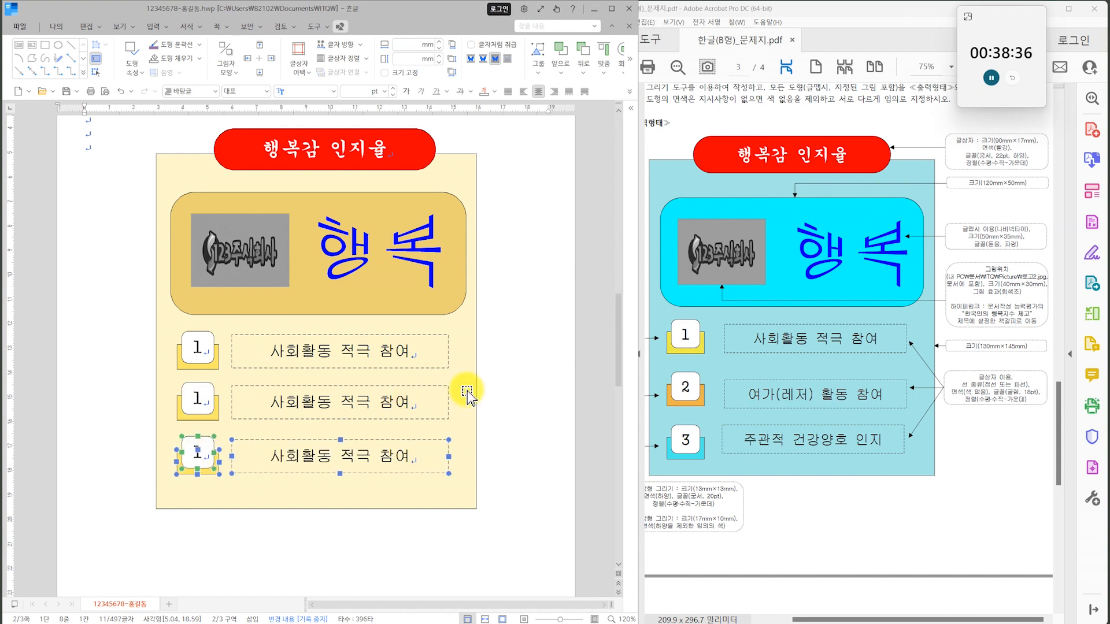
left_click(495, 387)
Change the numbers in the two copied number boxes to 2 and 3.
left_click(197, 403)
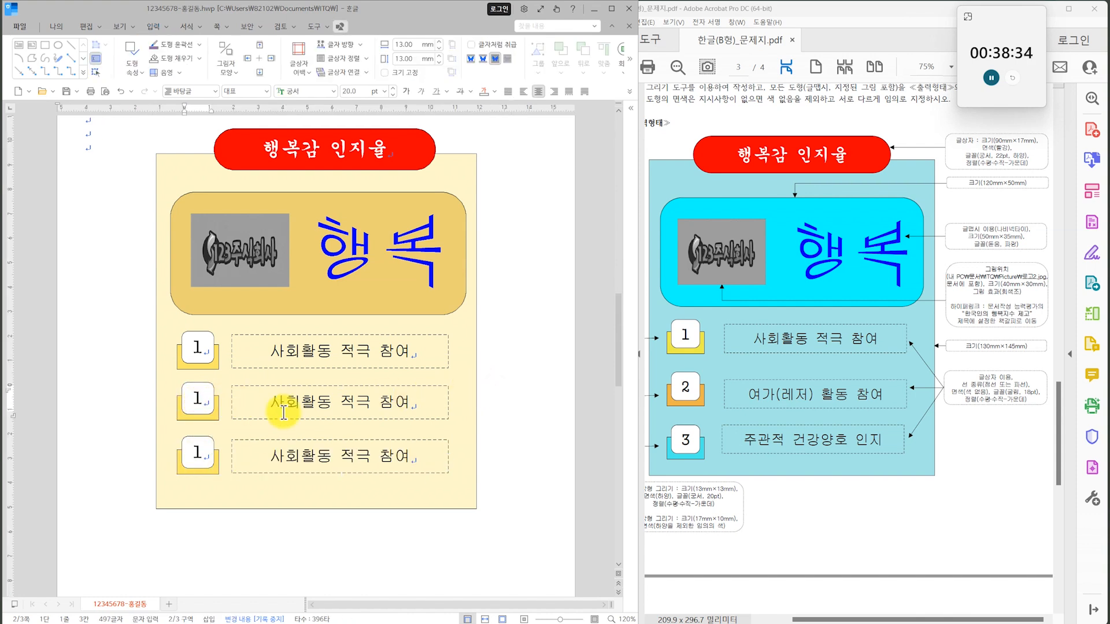
type("2")
left_click(195, 451)
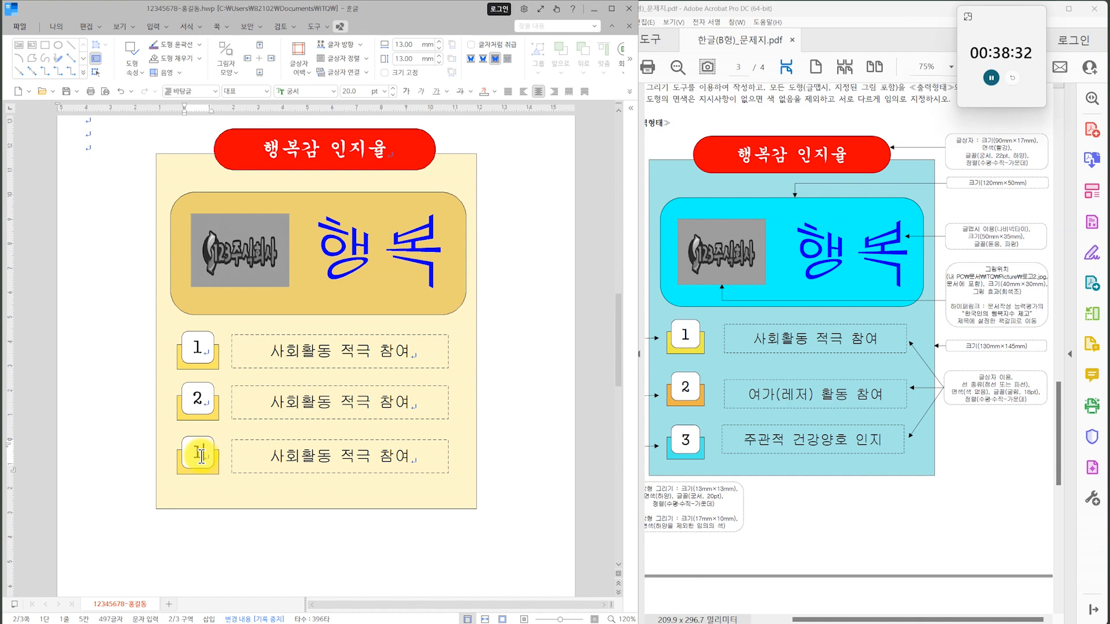
type("3")
Fill the rectangle behind number 2 with light orange and the rectangle behind number 3 with teal green.
left_click(198, 414)
left_click(178, 408)
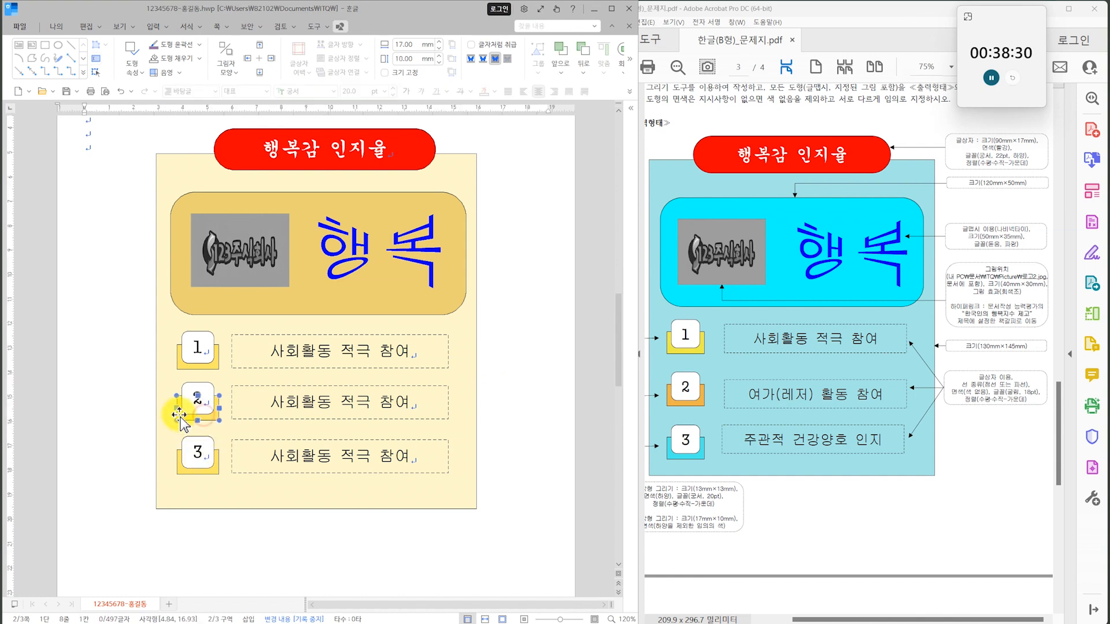
left_click(198, 58)
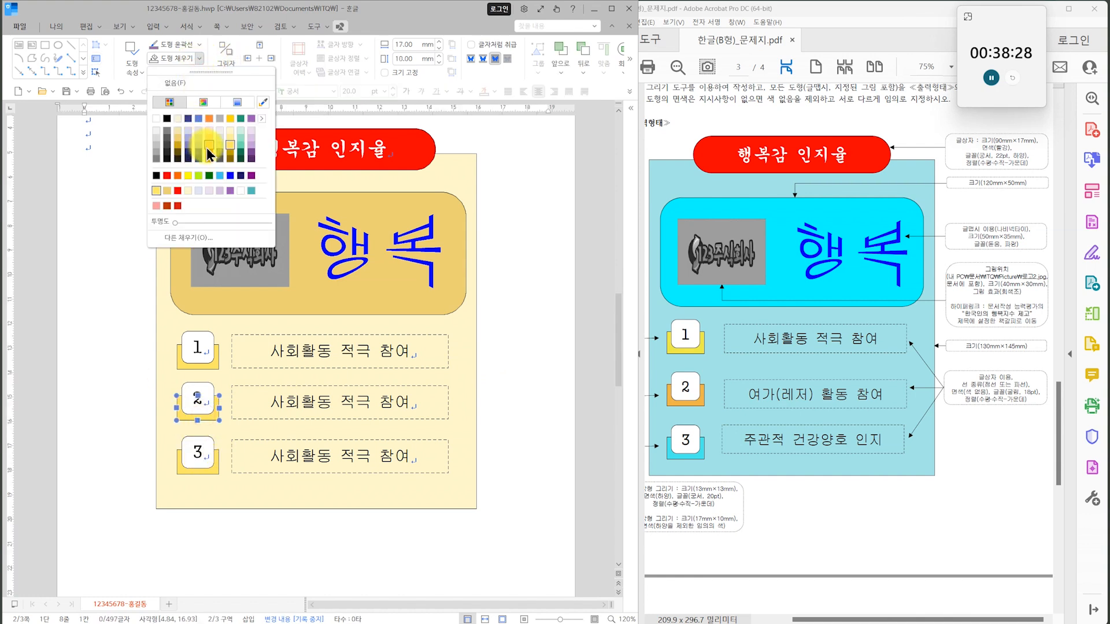
left_click(208, 148)
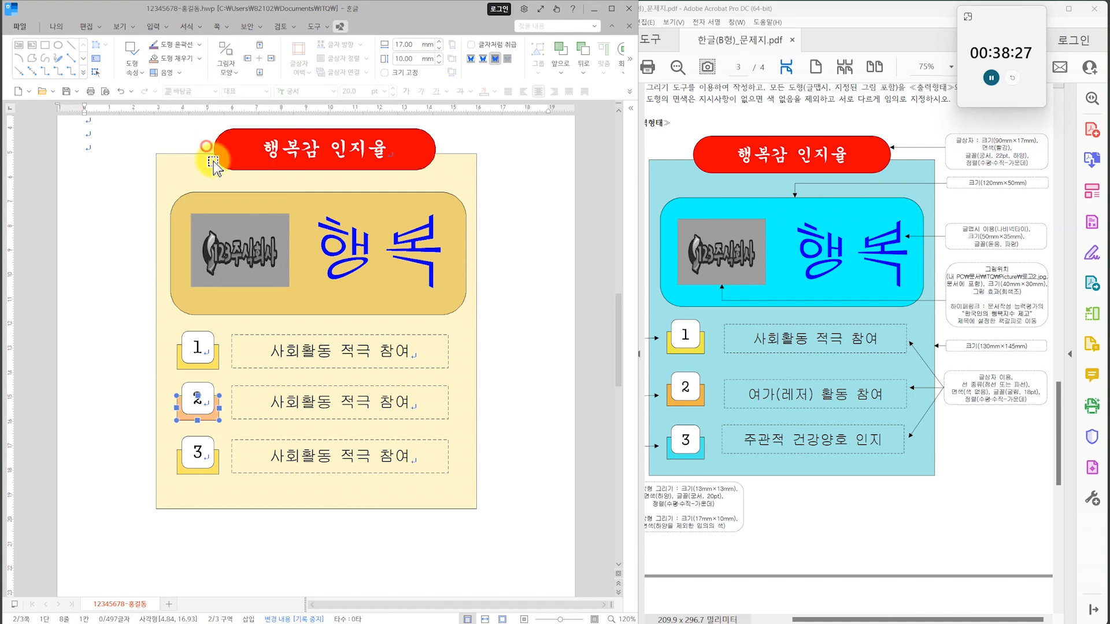
left_click(206, 473)
left_click(199, 58)
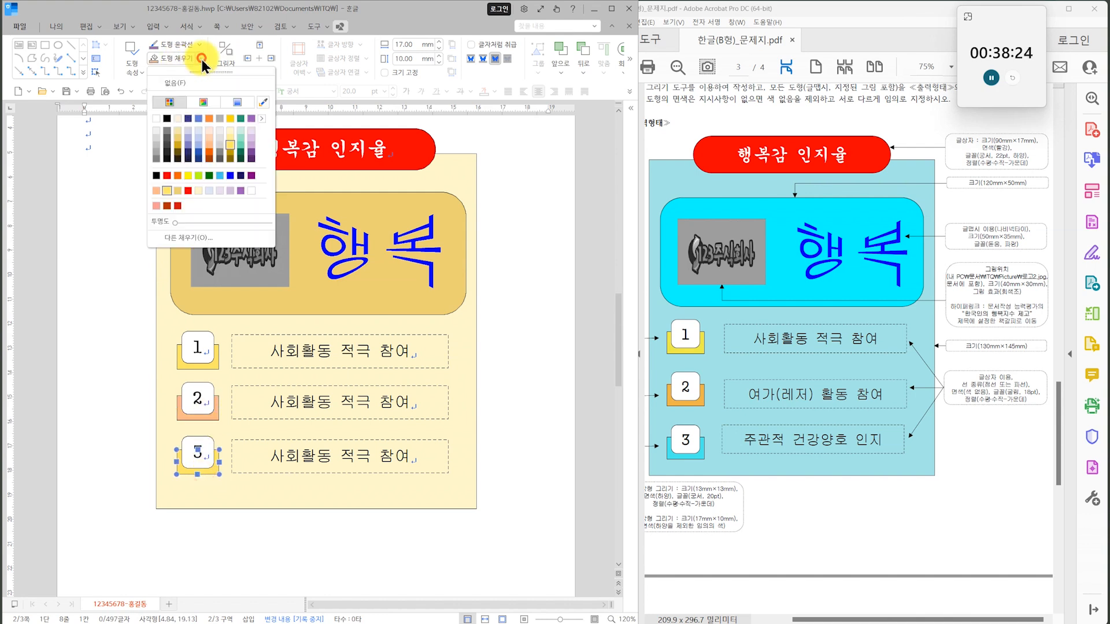
left_click(243, 153)
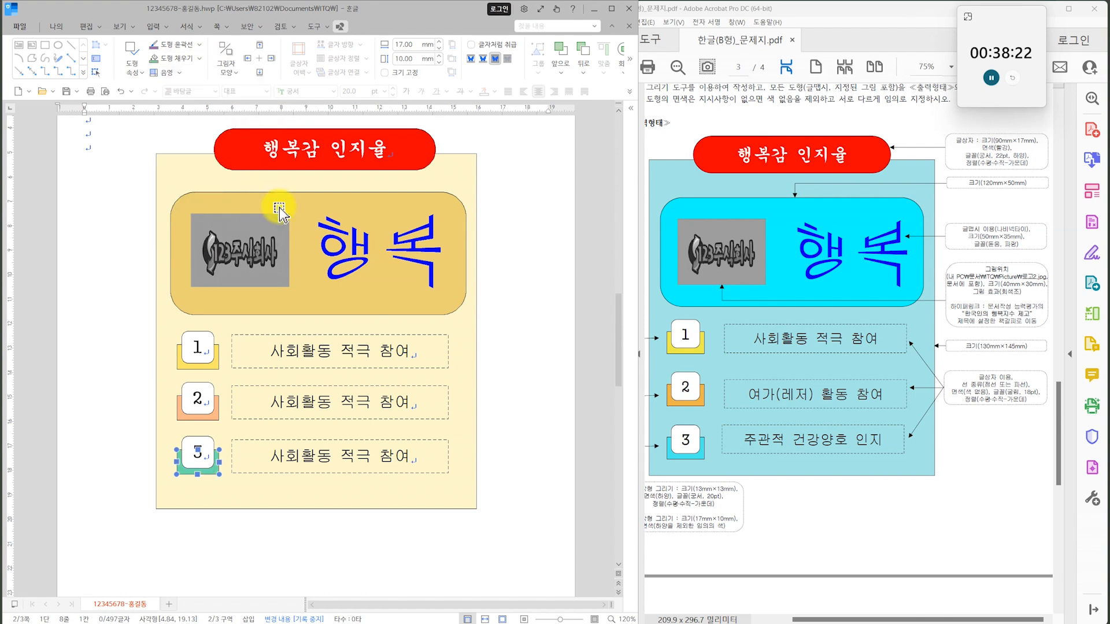
Replace the text in the second dashed box with 여가(레저) 활동 참여.
triple_click(298, 404)
type("ㅇ가(레저)")
type(" 화도")
type("동 참여")
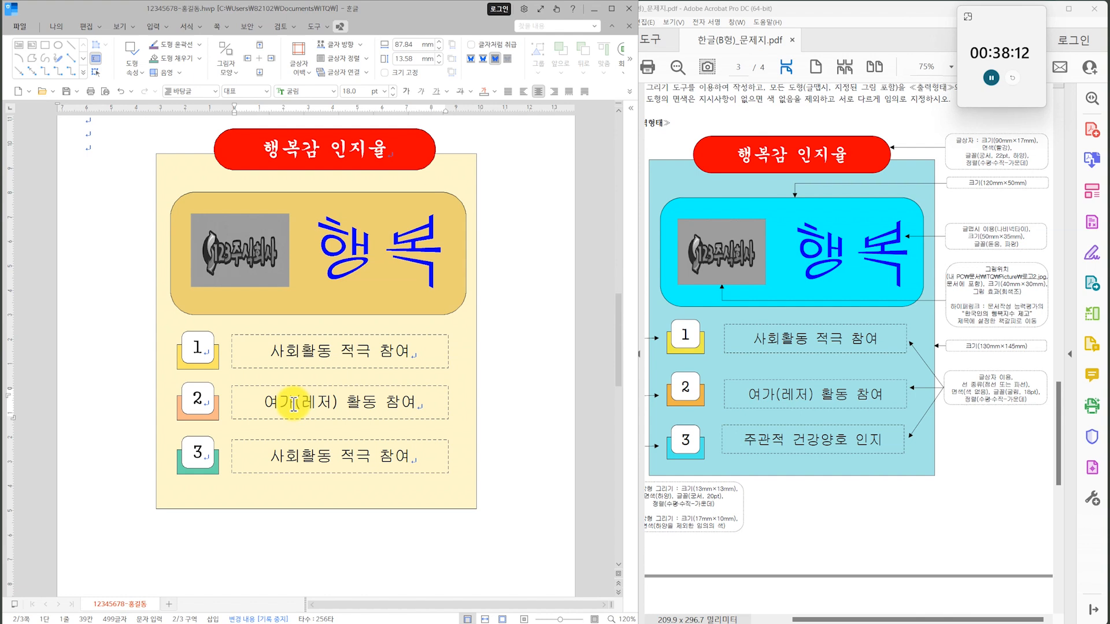
Replace the text in the third dashed box with 주관적 건강양호 인지.
triple_click(292, 455)
type("ㅈ")
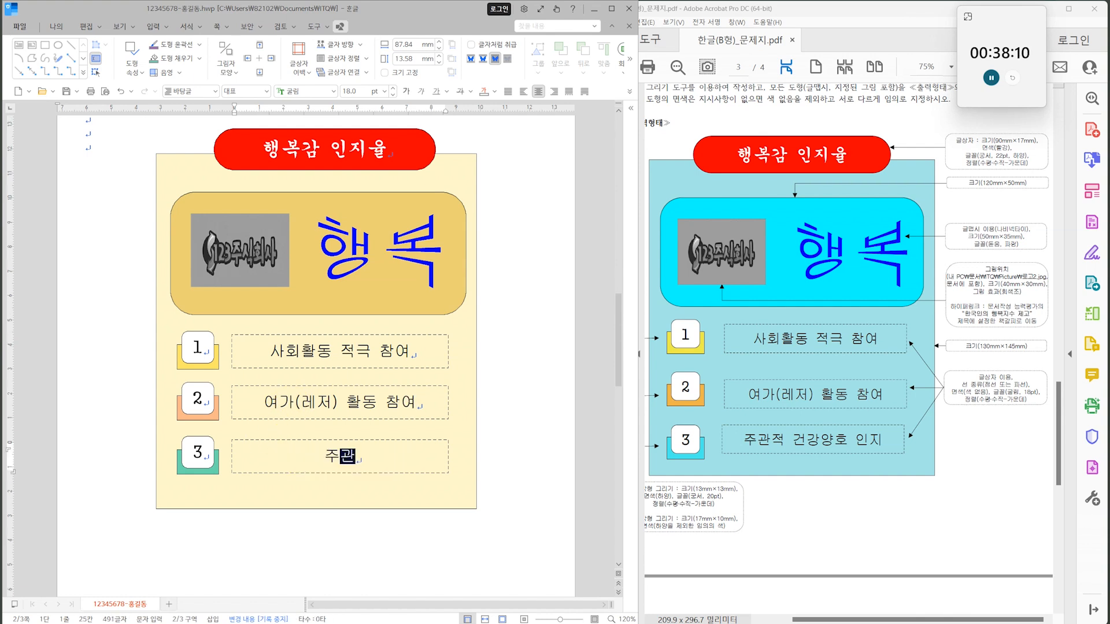
type("관적 건강양호 ㅇ")
type("지")
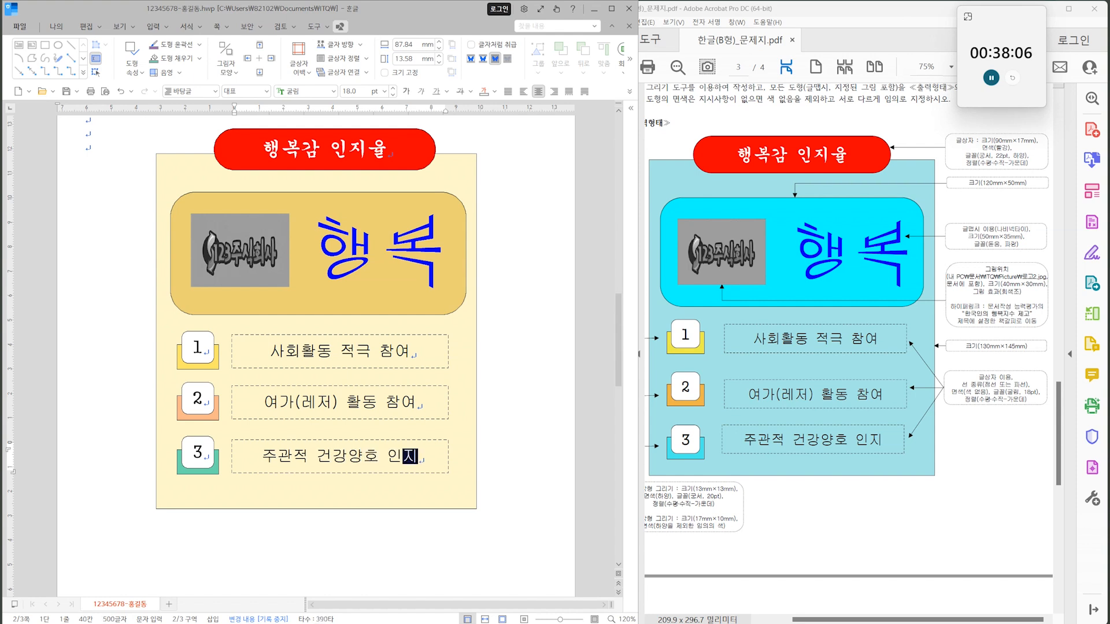
left_click(503, 317)
Compare the finished drawing with question 4's conditions and sample output on the exam sheet.
left_click(797, 228)
scroll(797, 229, "up", 3)
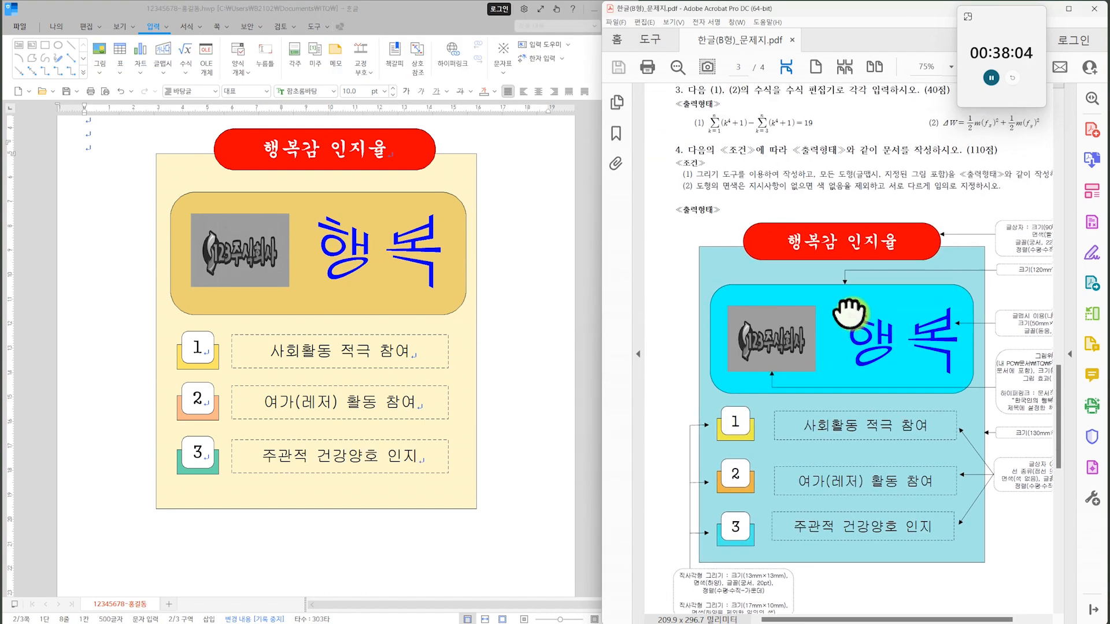
scroll(880, 395, "down", 2)
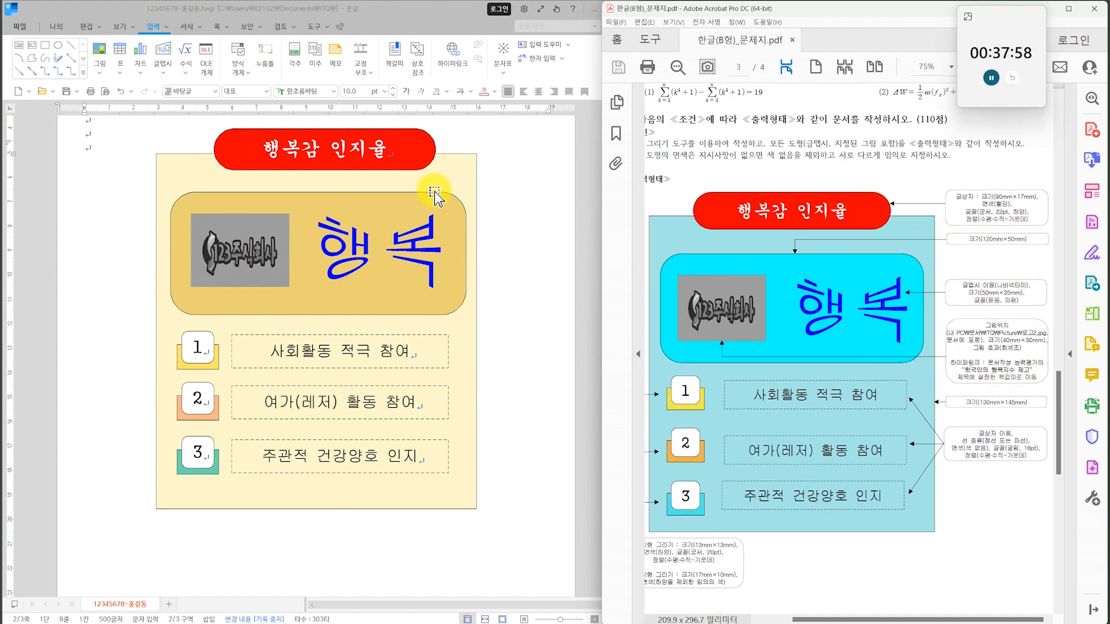
left_click_drag(814, 475, 867, 285)
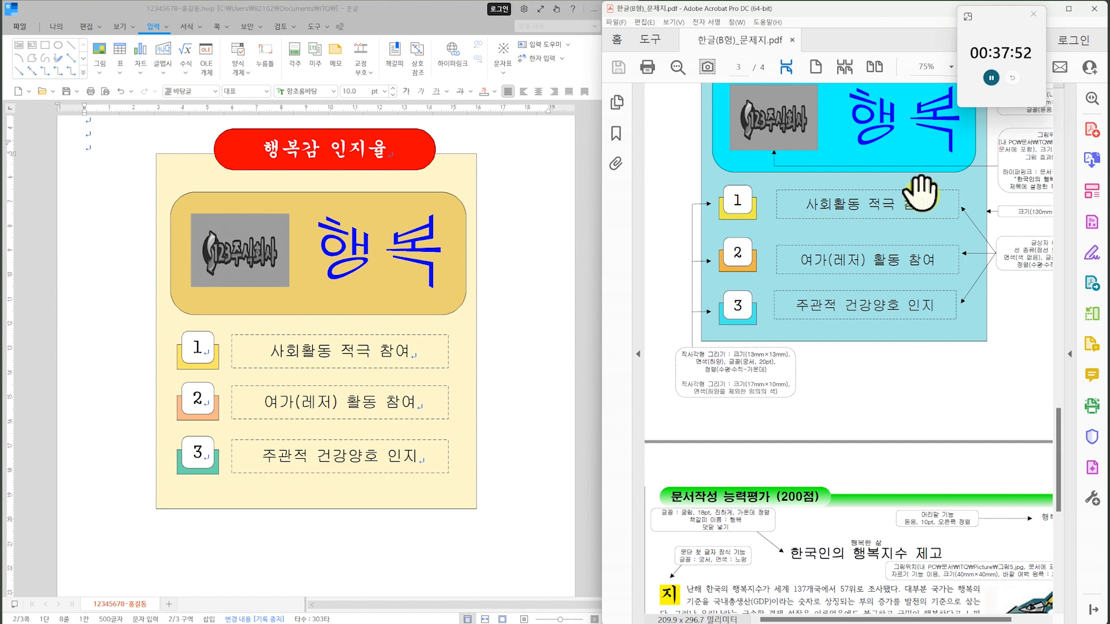
Enter the title 한국인의 행복지수 제고 on the empty third page for the 문서작성 능력평가 section, and save the document.
scroll(384, 395, "down", 10)
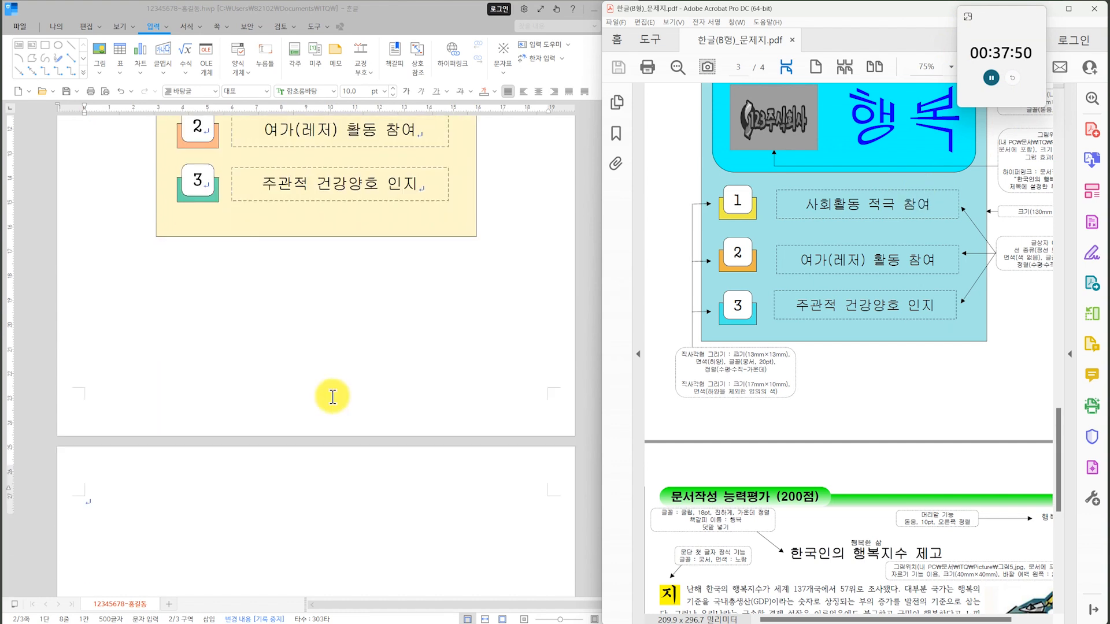
left_click(267, 402)
scroll(873, 462, "down", 3)
left_click_drag(891, 537, 857, 363)
scroll(857, 364, "down", 1)
left_click(162, 285)
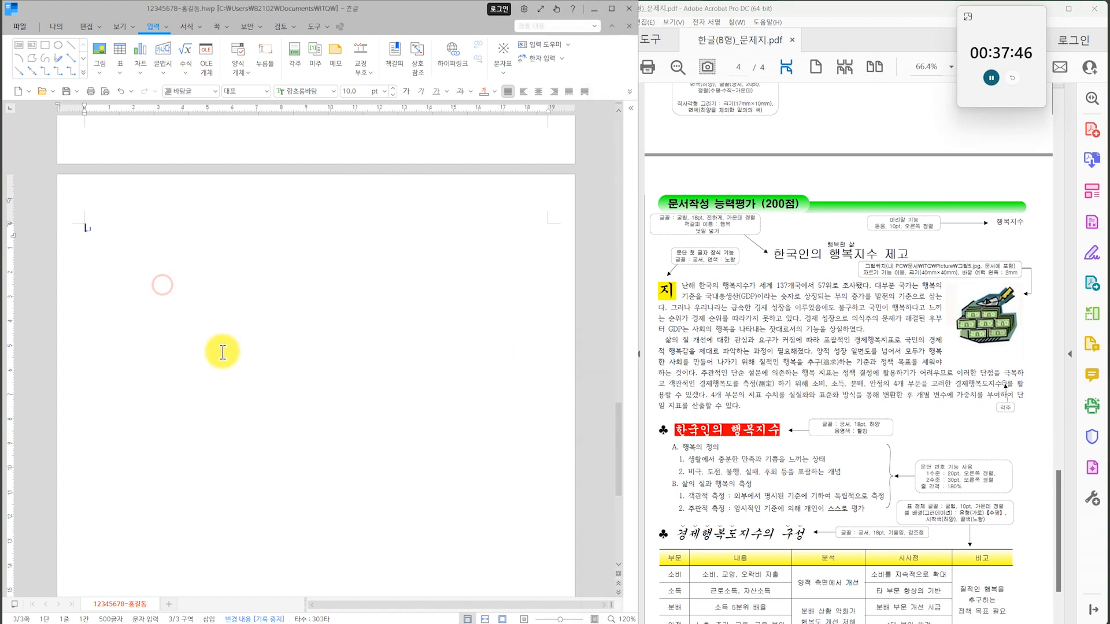
type("ㅎ")
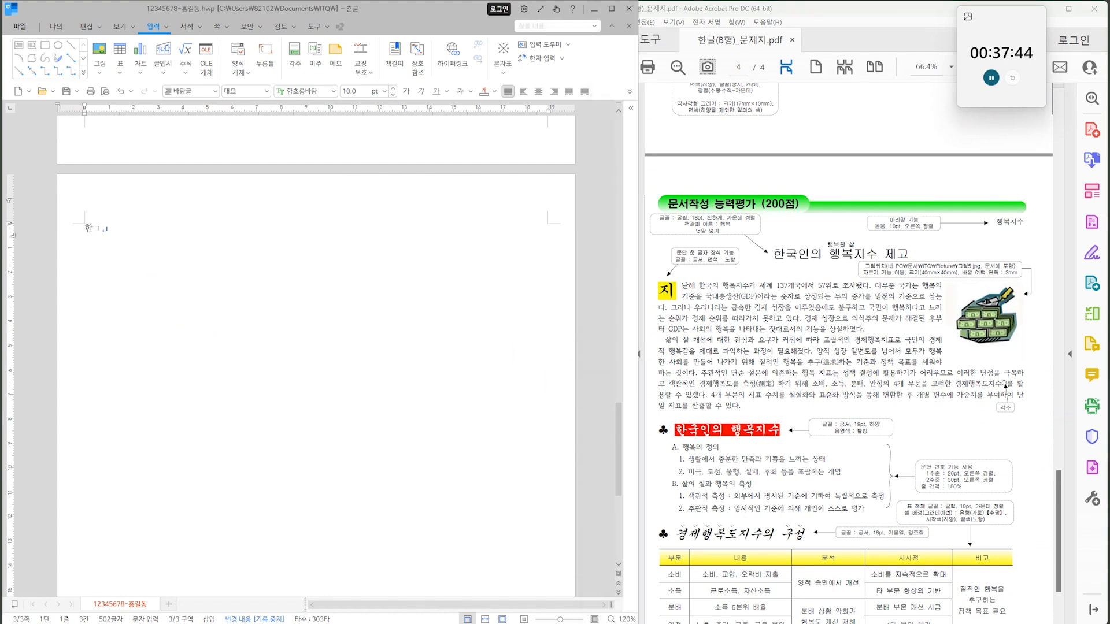
left_click(65, 92)
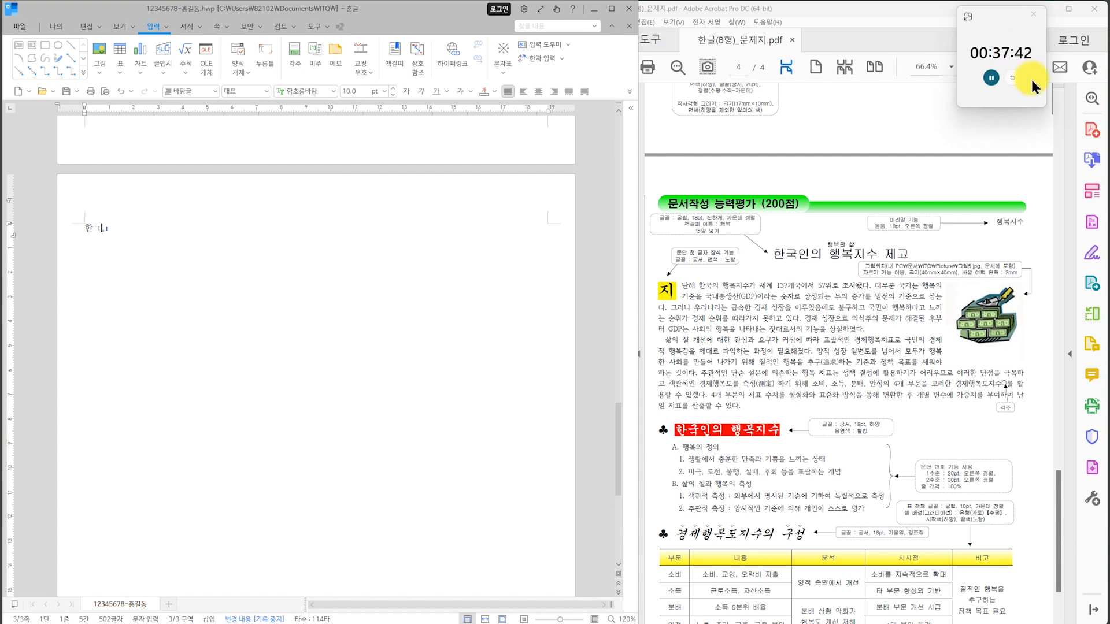
key("BackSpace")
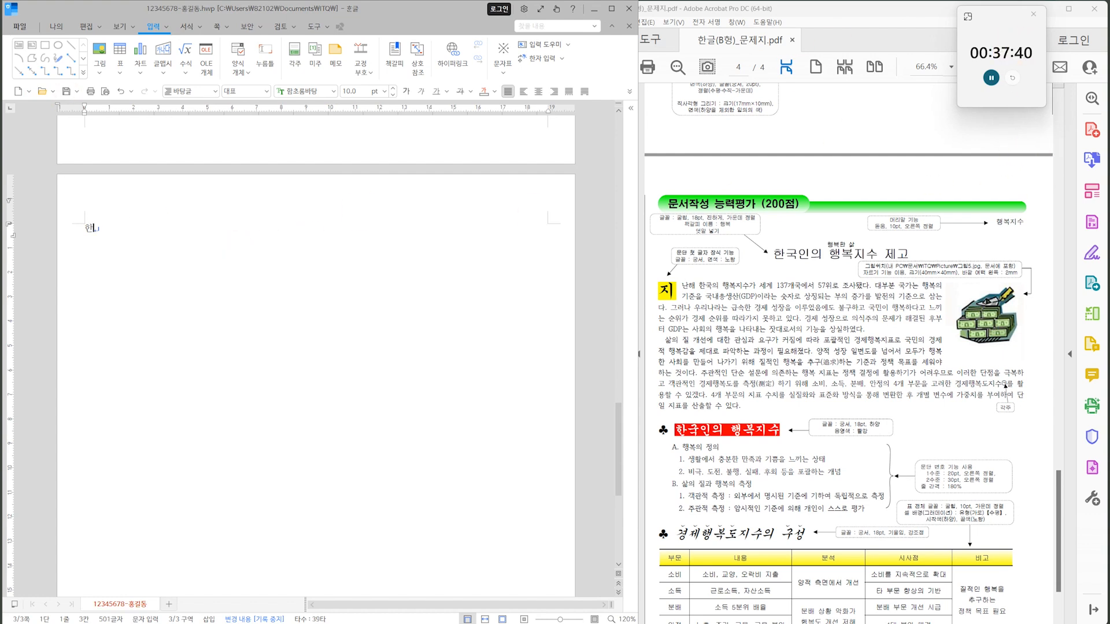
type("국인의 ㅎ")
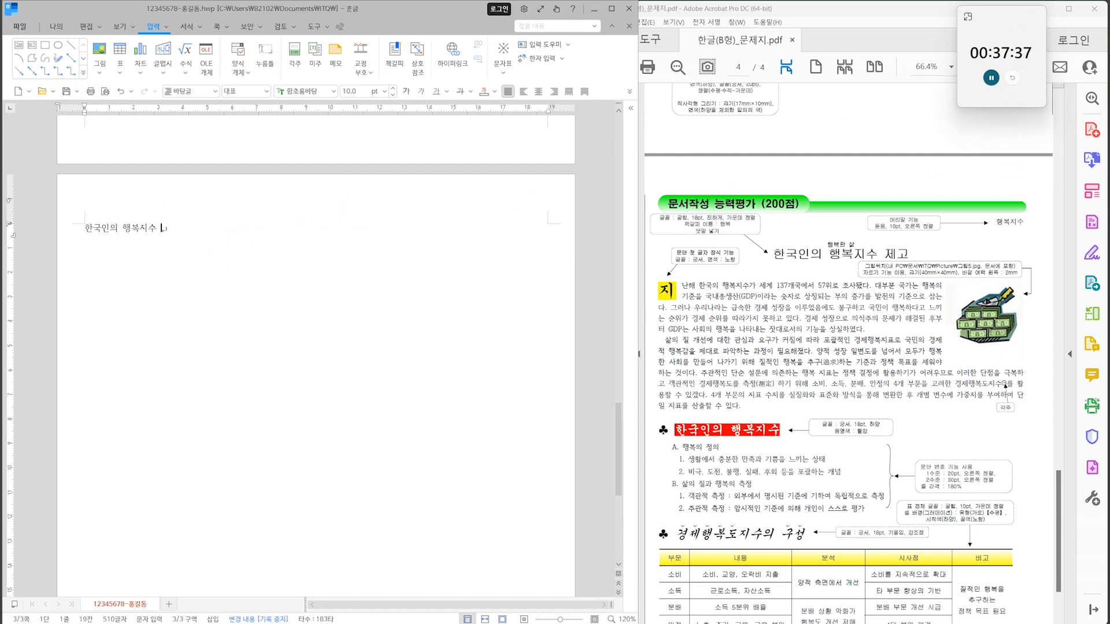
type("위로 조사됐다. 대부분 국가는 행복의 기준을 국내총생산(GDP)이라")
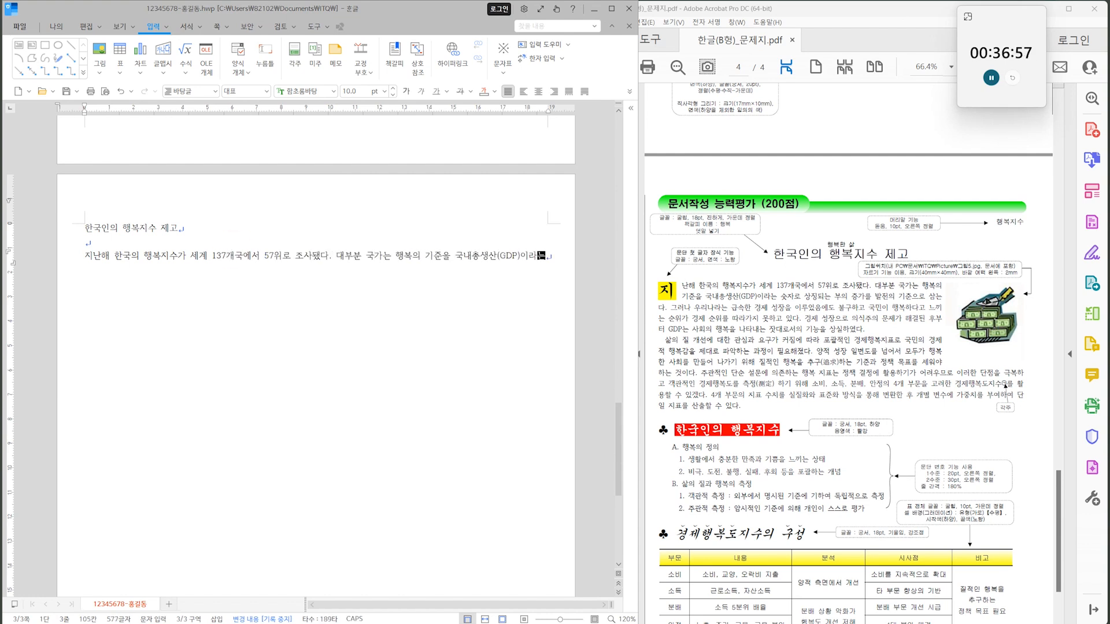
type("는 숫자로 상징되는 부의 증가를 발전의 기준으로 삼는다. 그러나 우리나라는 급속한 경제 성장을 이루었음에도 불구하고 국민이 행복하다고 느끼는 순위가 경제 순위를 따라가지 못하고 있다.")
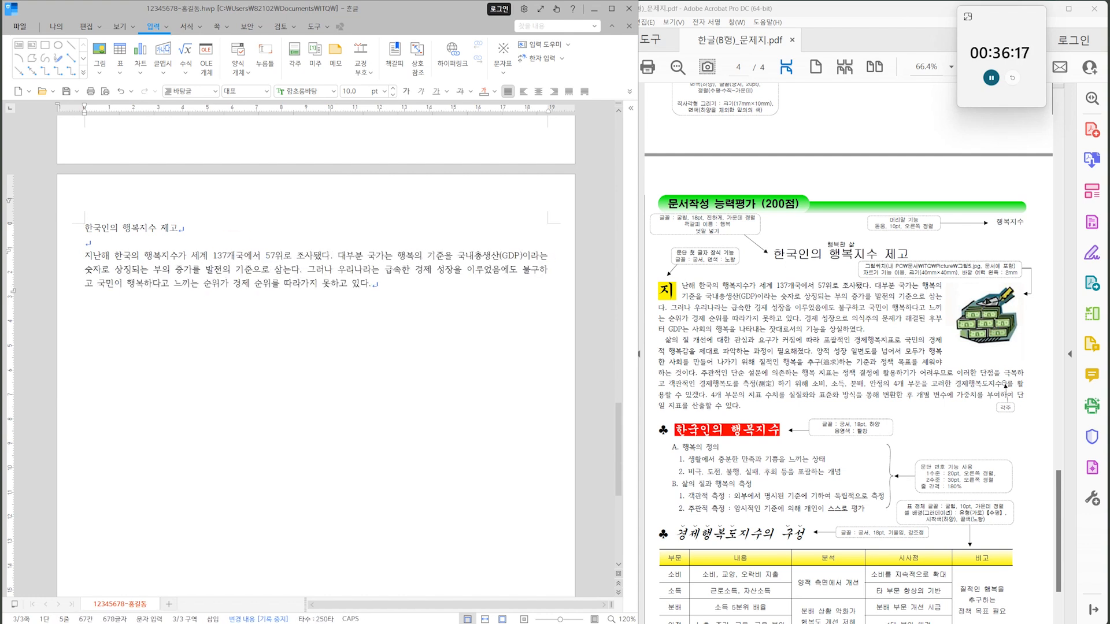
type(" 경제 성장으로 의식주의 문제가 해결된 후부터 GDP는 사회의 행복을 나타내는 잣대로서의 기능을 상실하였다.")
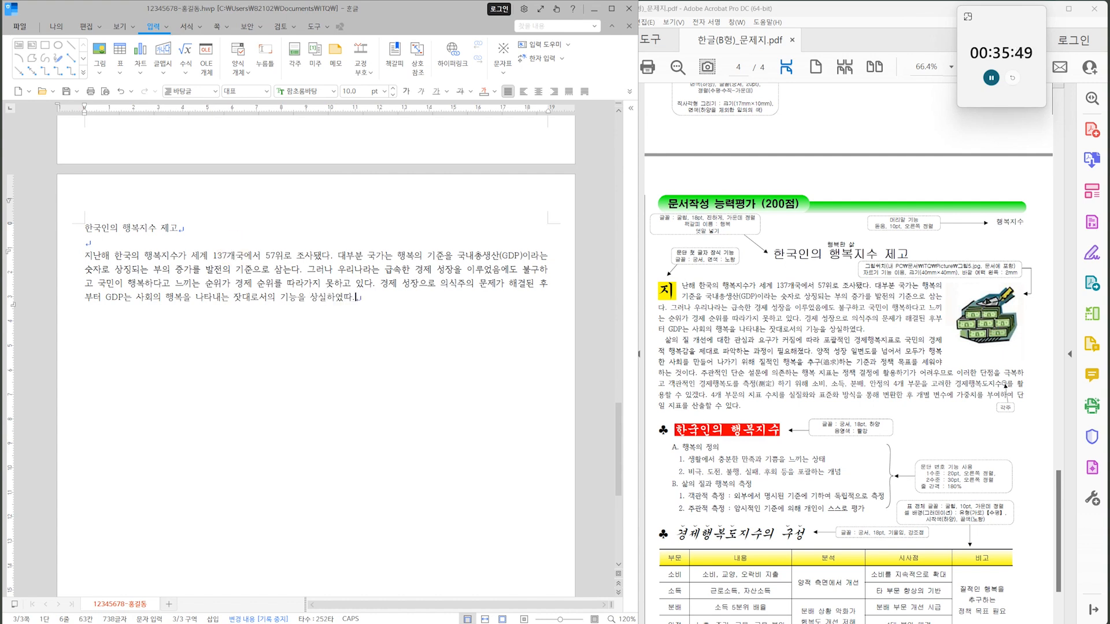
Begin the second body paragraph, entering the exam sheet's text from 삶의 질 개선에 through 질적인 행복을 추구.
key("Return")
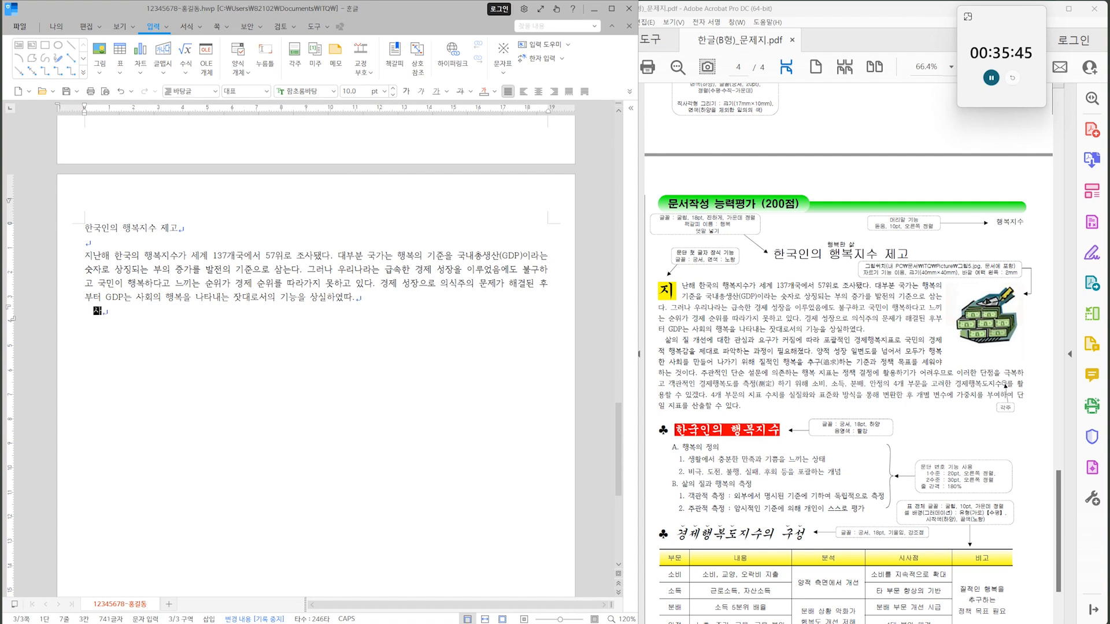
type("삶의 질 개선에 대한 관심과 요구가 커지는")
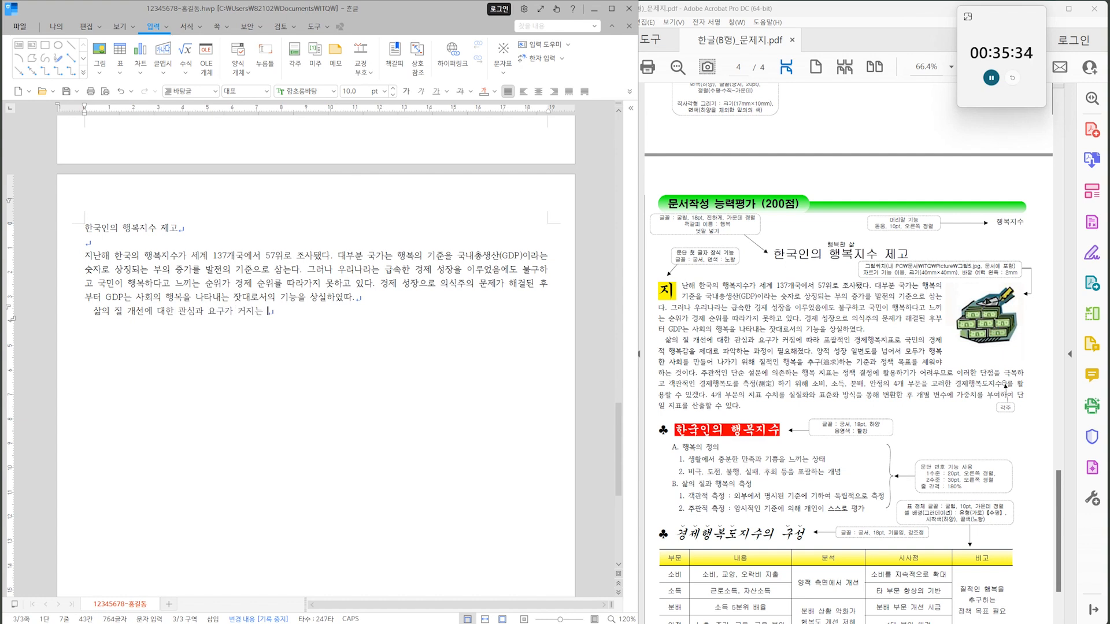
key("BackSpace")
key("BackSpace")
key("BackSpace")
type("짐에 따라 포괄적인 경제행복지표로 국민의 경ㅈ적 행복감을 제대로 파악하는 과정이 필요해졌다. 양적 성장 일변도를 넘어서 모두가 행복한 사회를 만들어 나가기 위해 질적인 행복을 ")
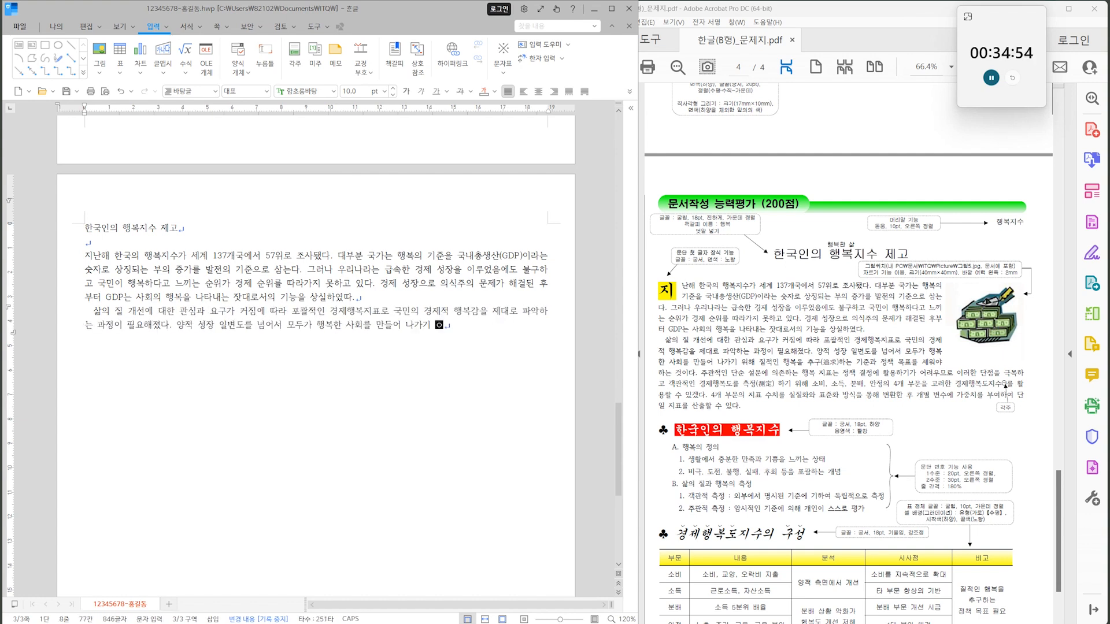
type("추구(")
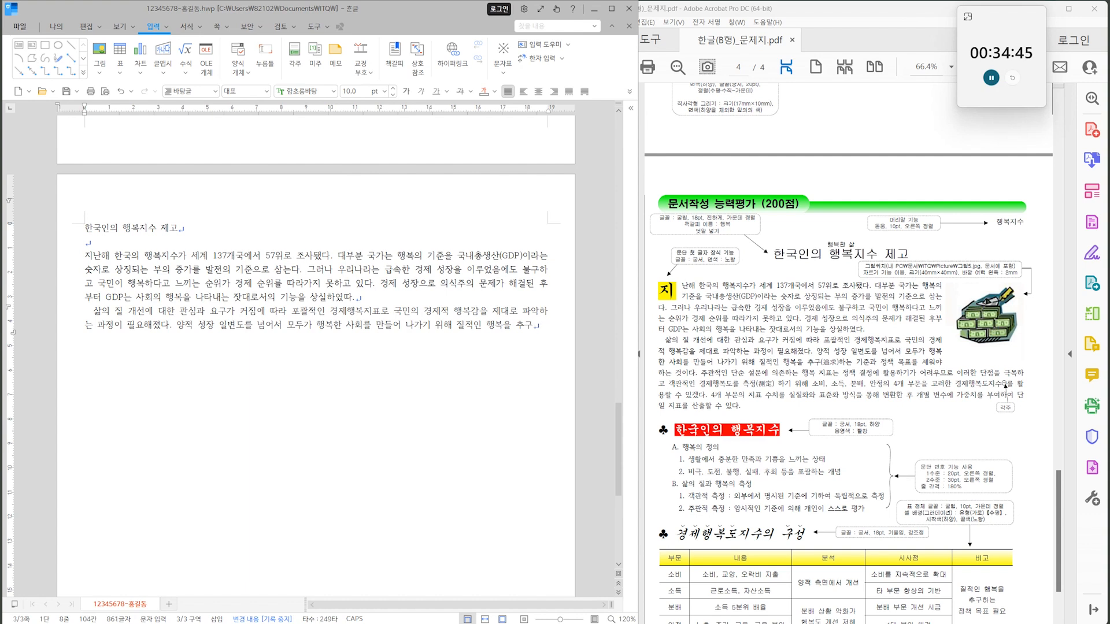
Convert 추구 to 추구(追求) with the Hanja conversion, using the 한글(漢字) input format.
key("F9")
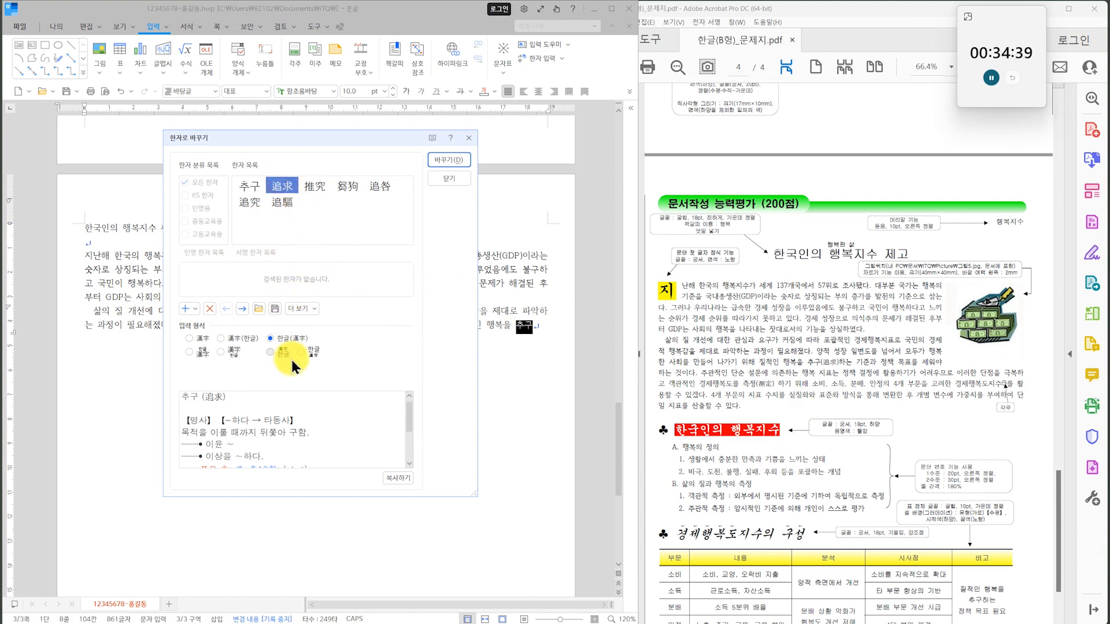
left_click(281, 339)
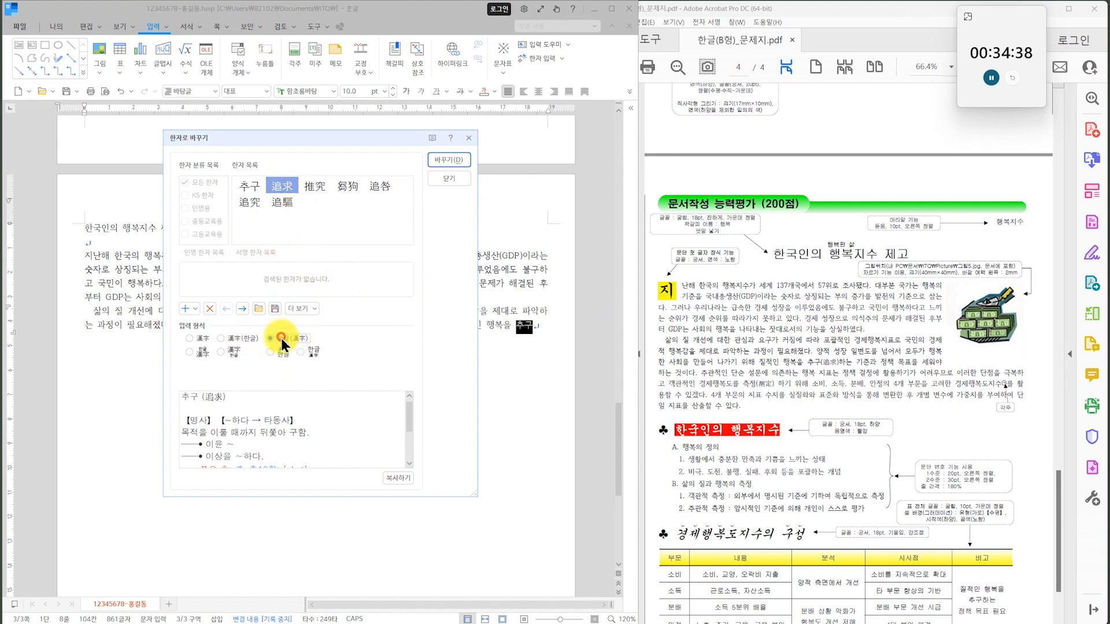
left_click(445, 165)
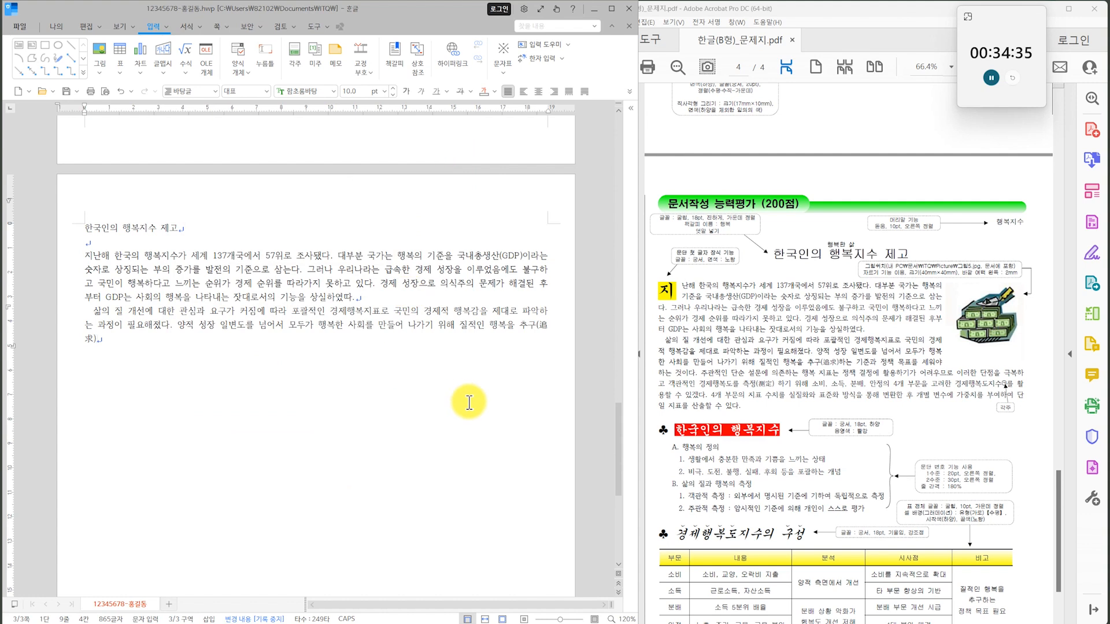
Continue the paragraph from 하는 기준과 정책 목표를 through 경제행복도를 측정, and convert 측정 to 측정(測定).
type("한는 기준과 정책 목표를 세워야 하는 걸")
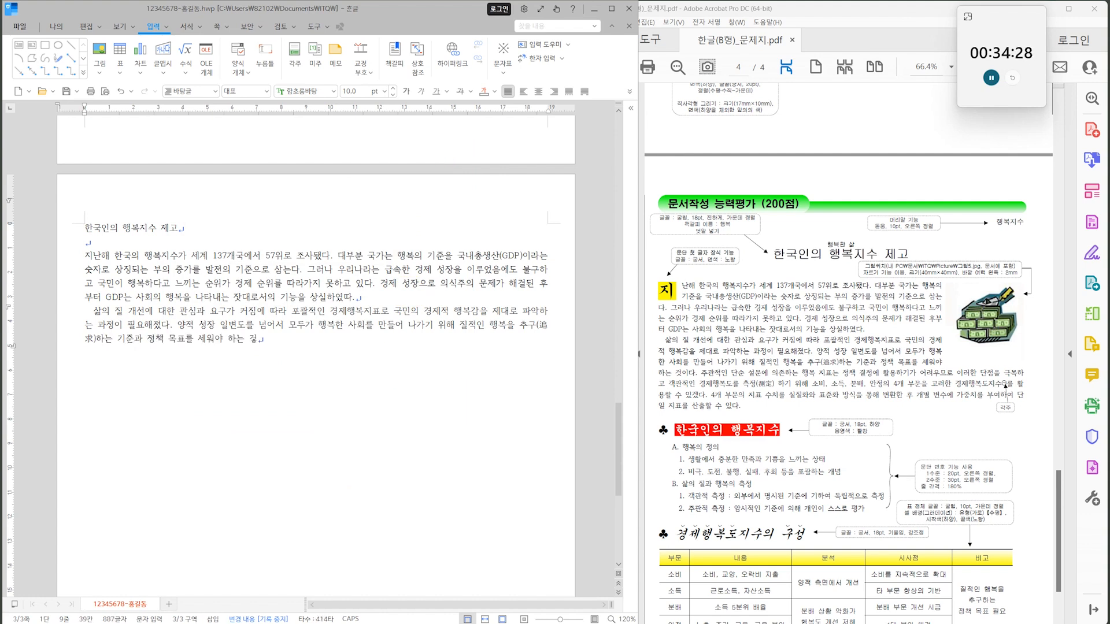
type("존하는 행복 지표는 정책 결정에 활용하기가 어려우므로 이러한 단점을 극복하고 객관적인 경제행복도를 측정")
key("F9")
left_click(445, 165)
Complete the second paragraph from 하기 위해 through 단일 지표를 산출할 수 있다.
type("하기 위해 ㅂ")
key("BackSpace")
type("소비, 분배, 안정의 4개 부문을 고려한 경제행복도지수를 활용할 수 있겠다. 4개 부문의 지표 수치를 실질화와 표준화 방식을 통해 변환한 후 개별 변수에 가중치를 부여하여 단ㅇ")
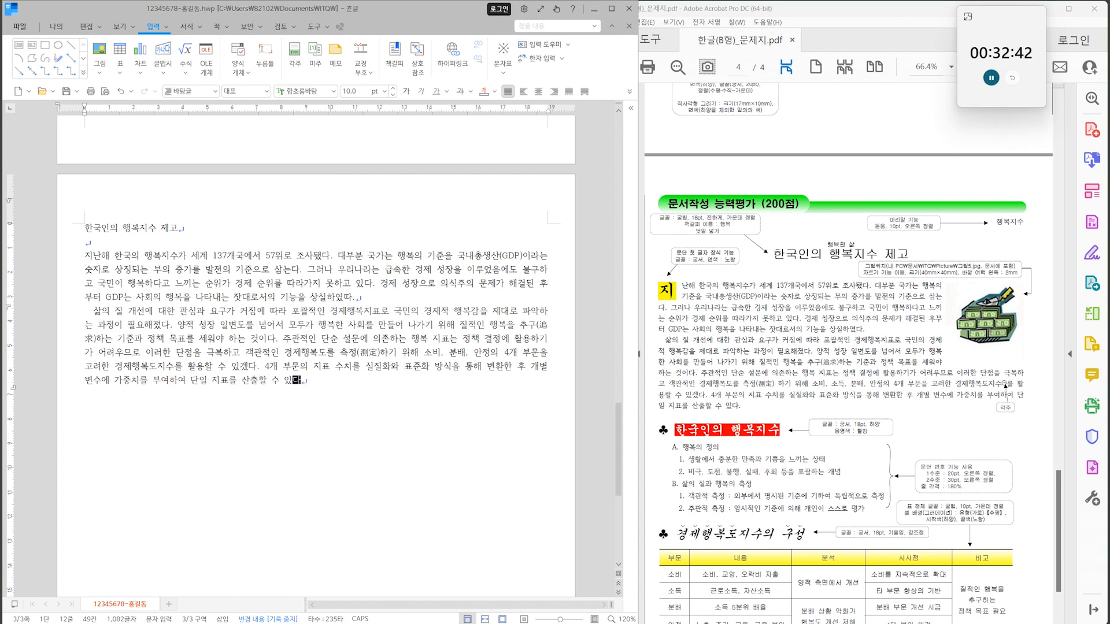
Leave a blank line below the second paragraph and insert the ♣ symbol from the 기호2 character set.
key("Return")
key("Return")
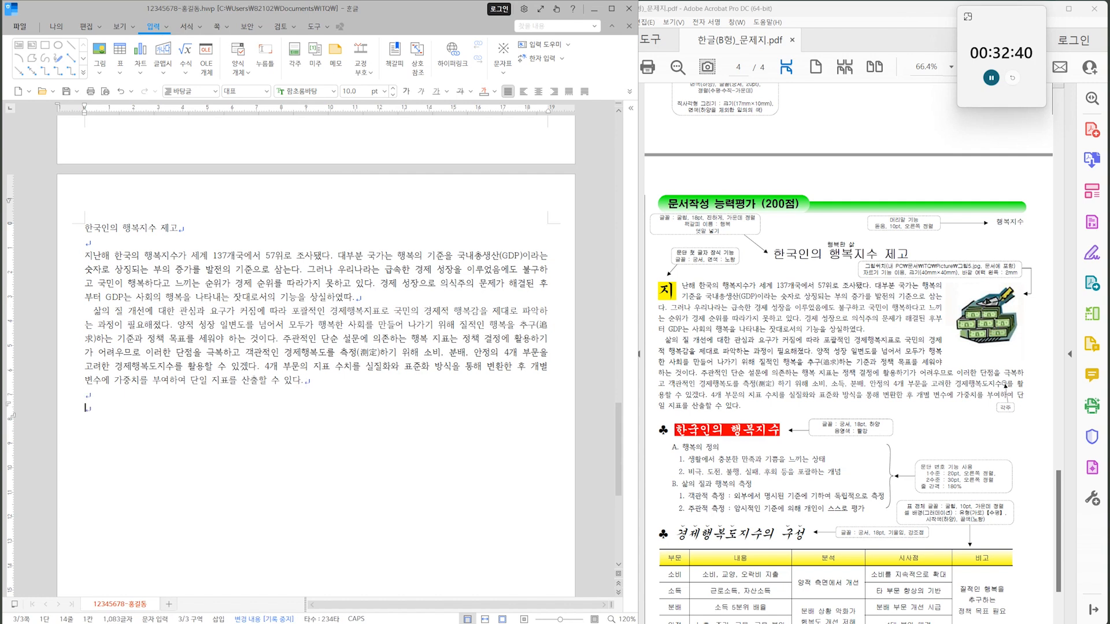
key("ctrl+F10")
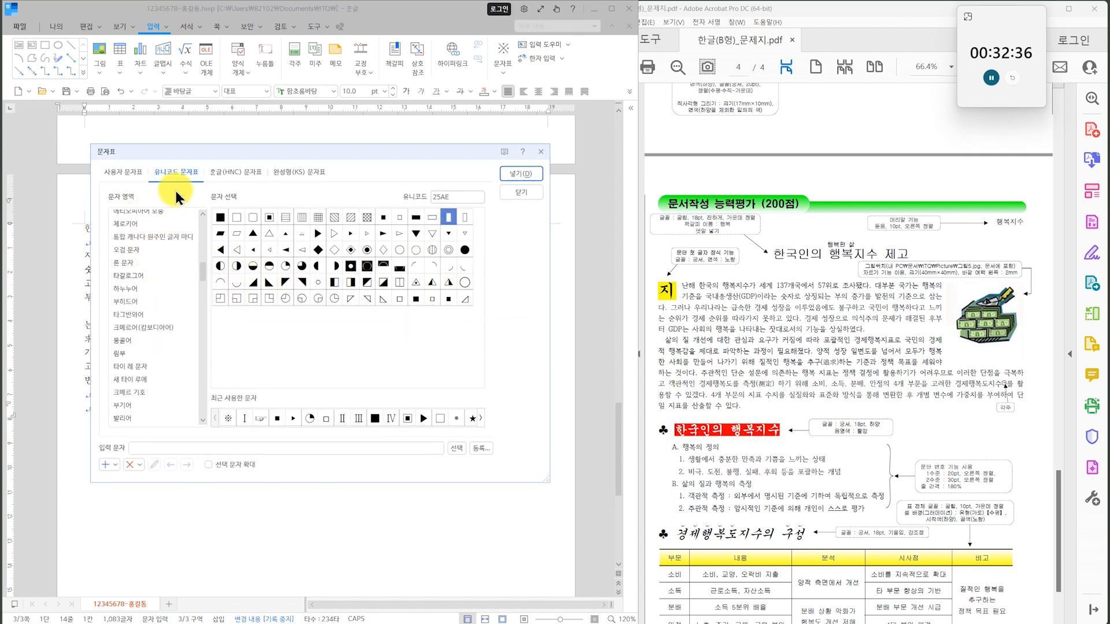
left_click(137, 172)
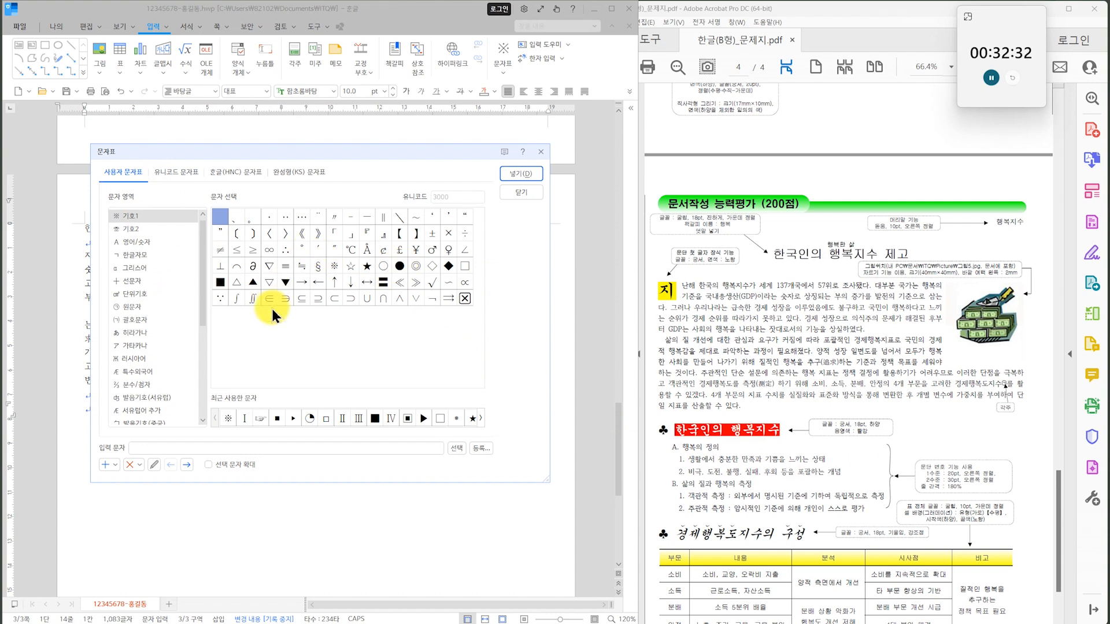
left_click(155, 228)
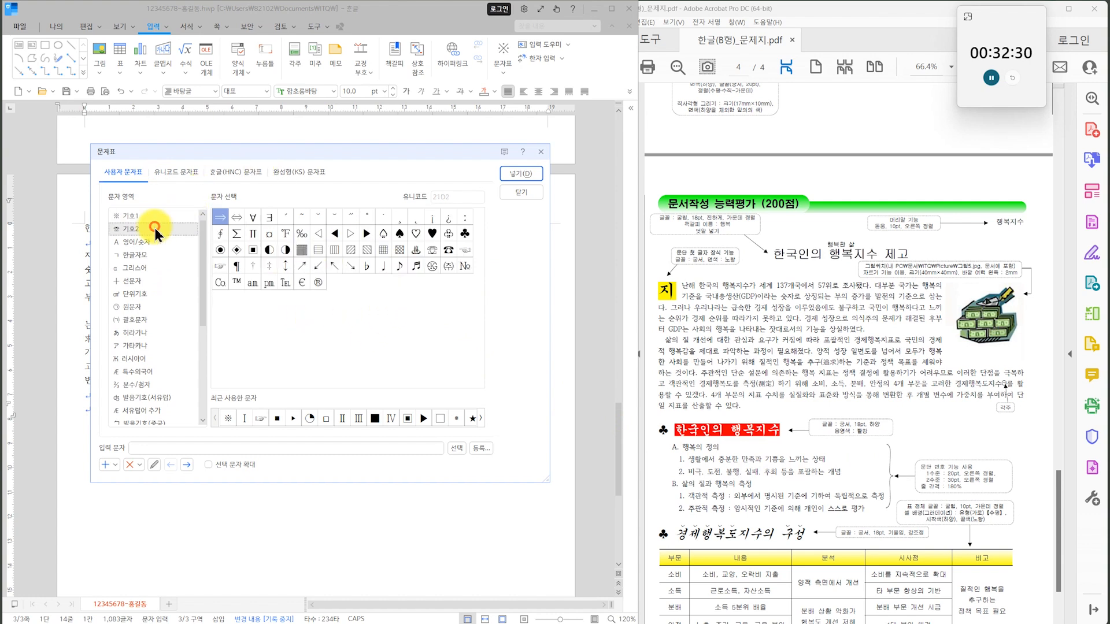
left_click(466, 233)
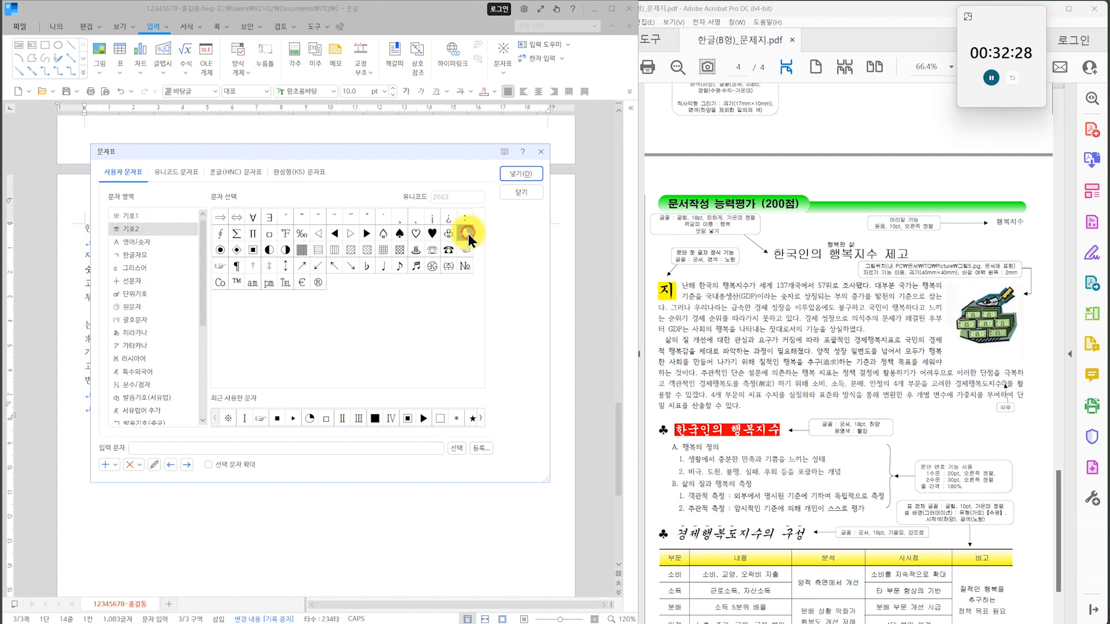
left_click(516, 174)
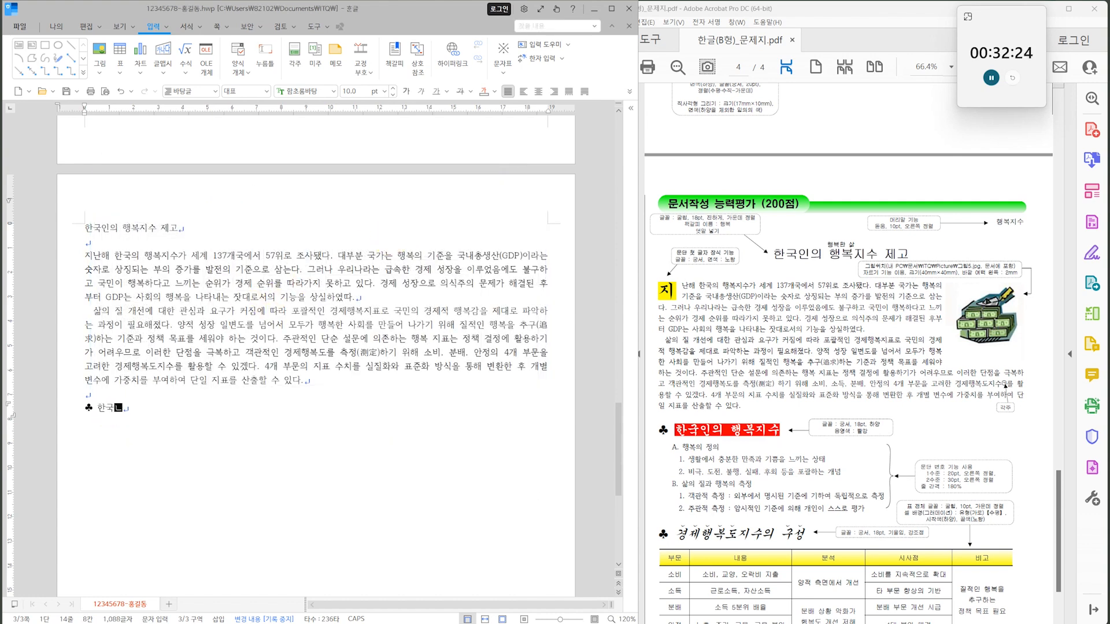
Enter the heading 한국인의 행복지수 after ♣ and the exam sheet's six outline lines below it, from 행복의 정의 through 개인이 스스로 평가.
type("한국인의 행복지수 행복의 정의 생활에서 충분한 만족과 기쁨을 느끼는 상태 비극, 도전, 불행, 실패, 후회 등을 포괄하는 개념 삶의 질과 행복의 ㅊ")
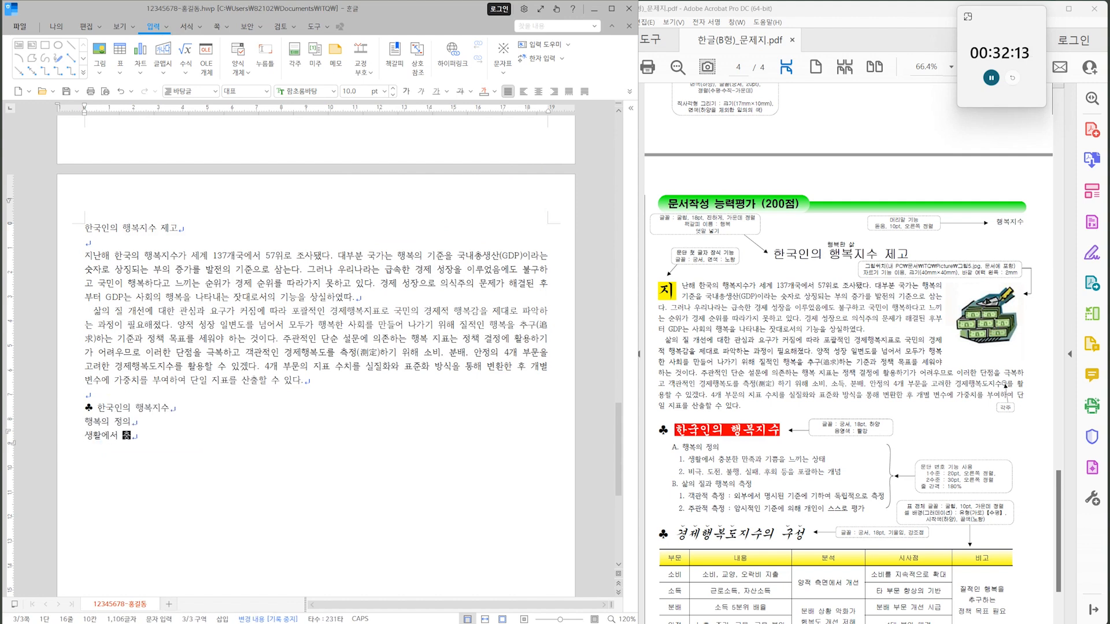
type("측정 객관적 측정 : 외부에서 명시된 기준에 기하여 독립적으로 측정 주관적 측정 : 암시적인 기준에 의해 개인이 스스로")
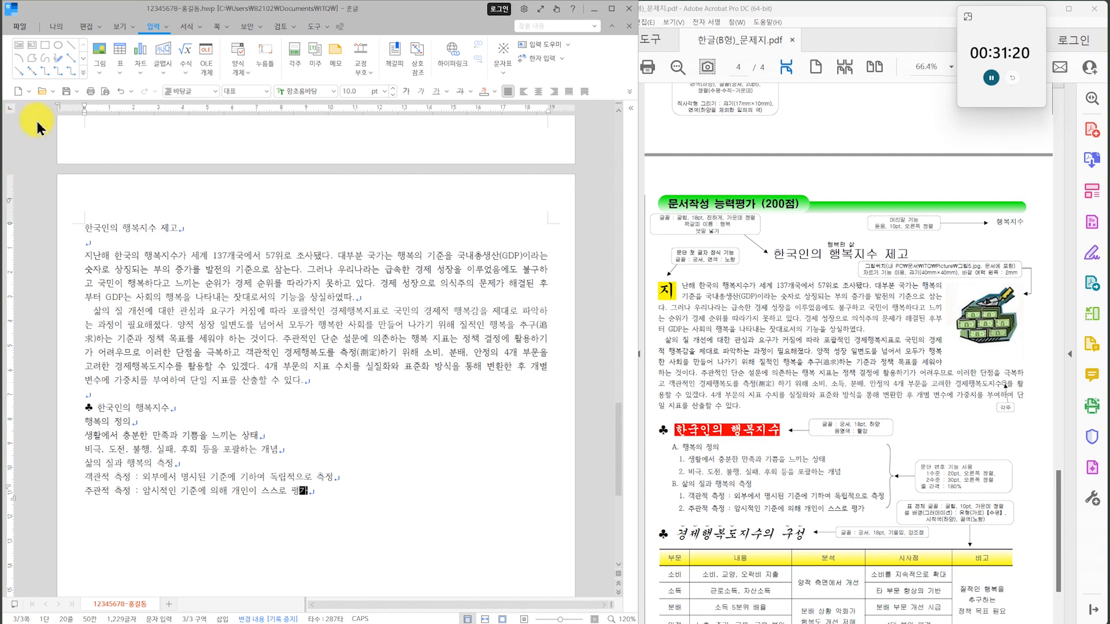
Leave a blank line below the outline and add the heading ♣ 경제행복도지수의 구성.
scroll(208, 413, "down", 3)
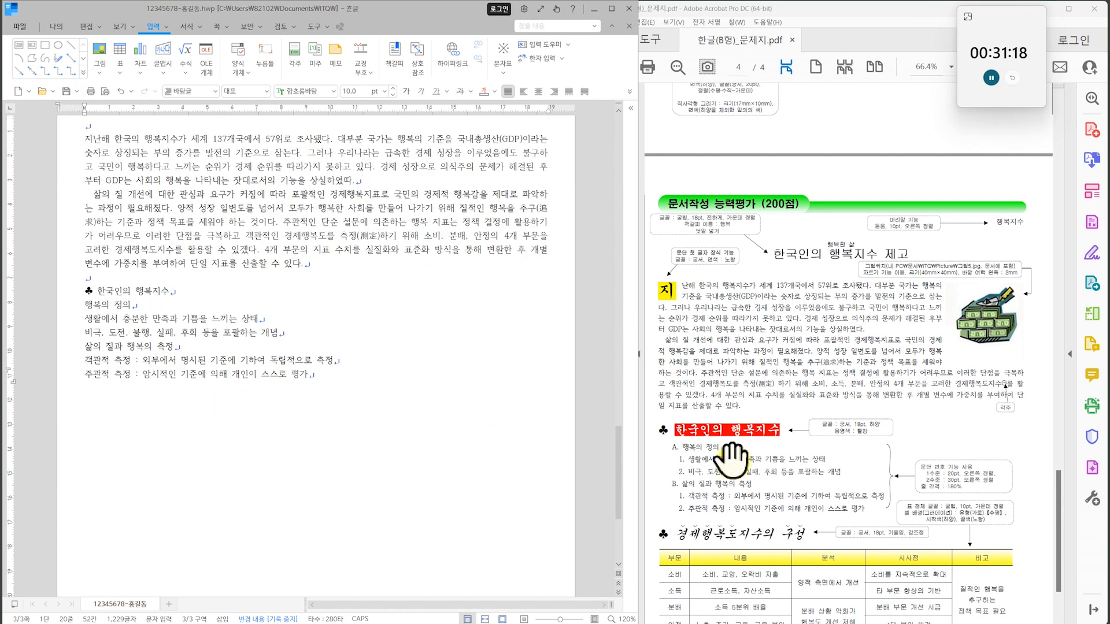
left_click_drag(740, 457, 741, 358)
left_click(364, 463)
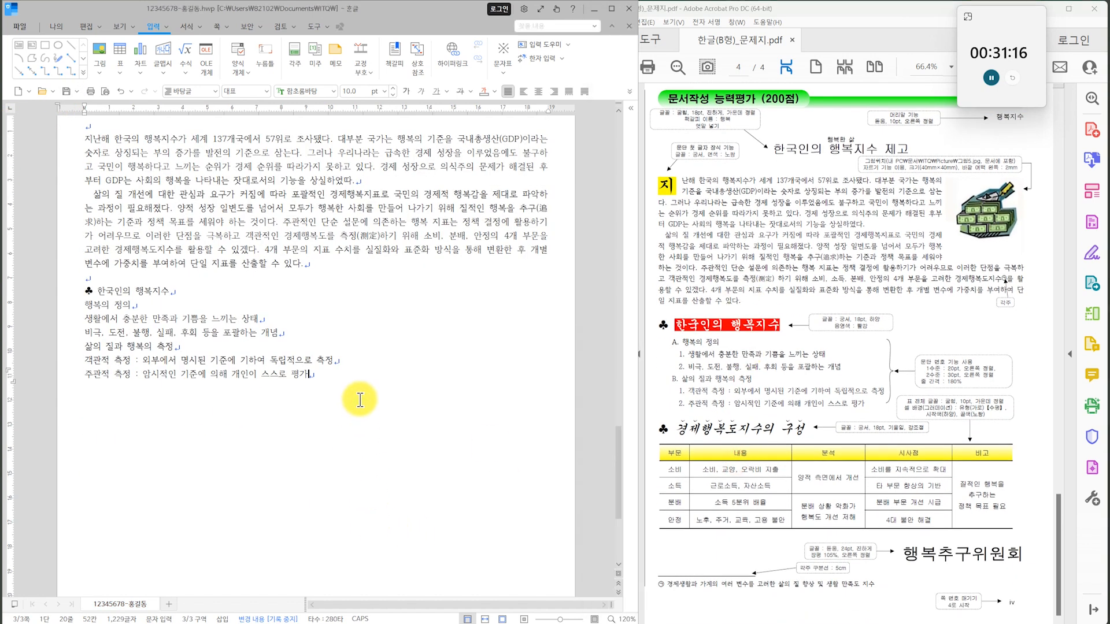
key("Return")
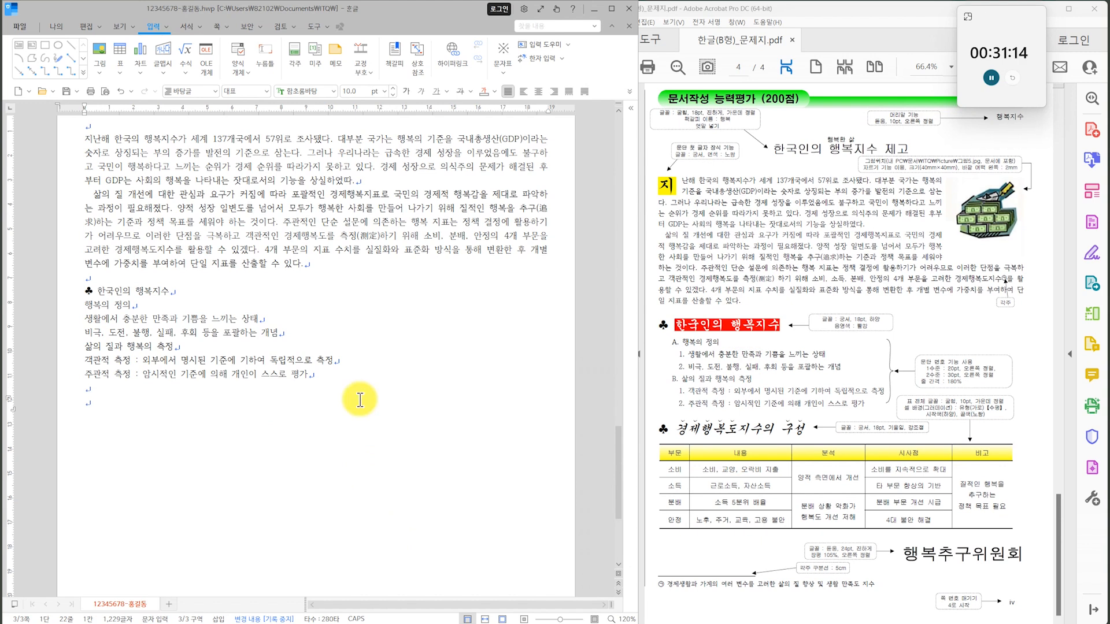
key("ctrl+F10")
key("Return")
type("경제행ㅂ")
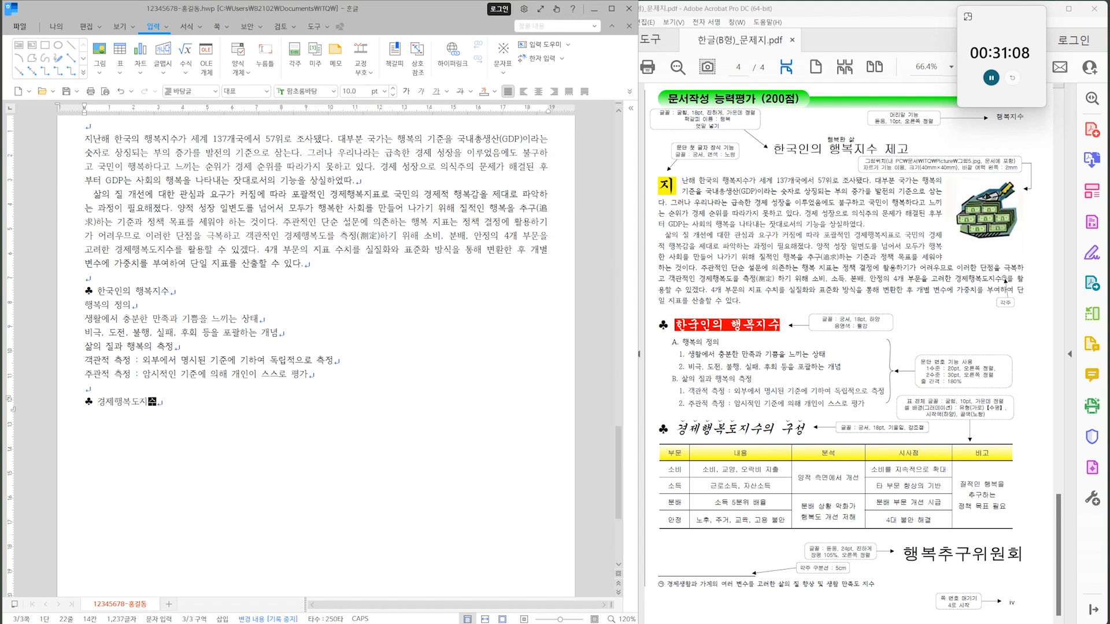
key("Return")
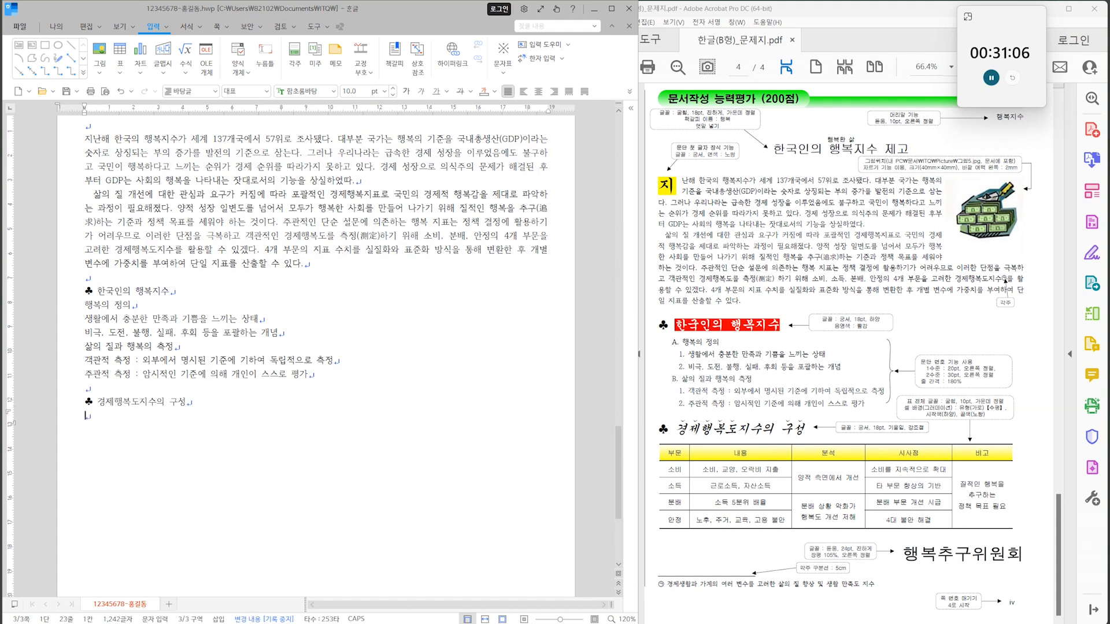
Insert a table with 5 rows and 5 columns below the 경제행복도지수의 구성 heading, treated as a character.
left_click(802, 552)
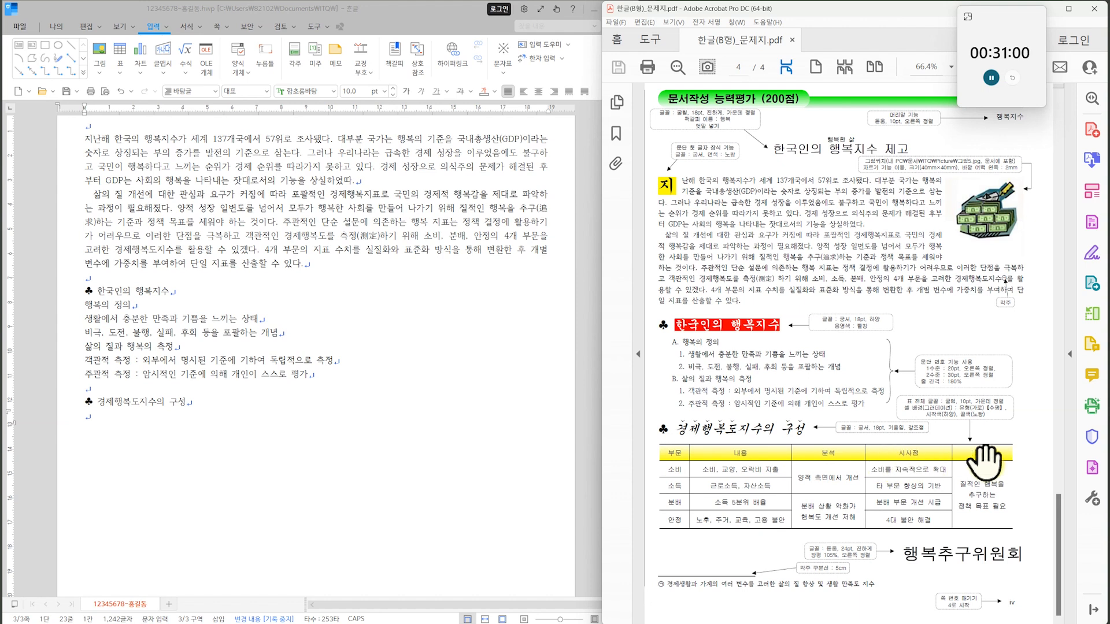
left_click(119, 51)
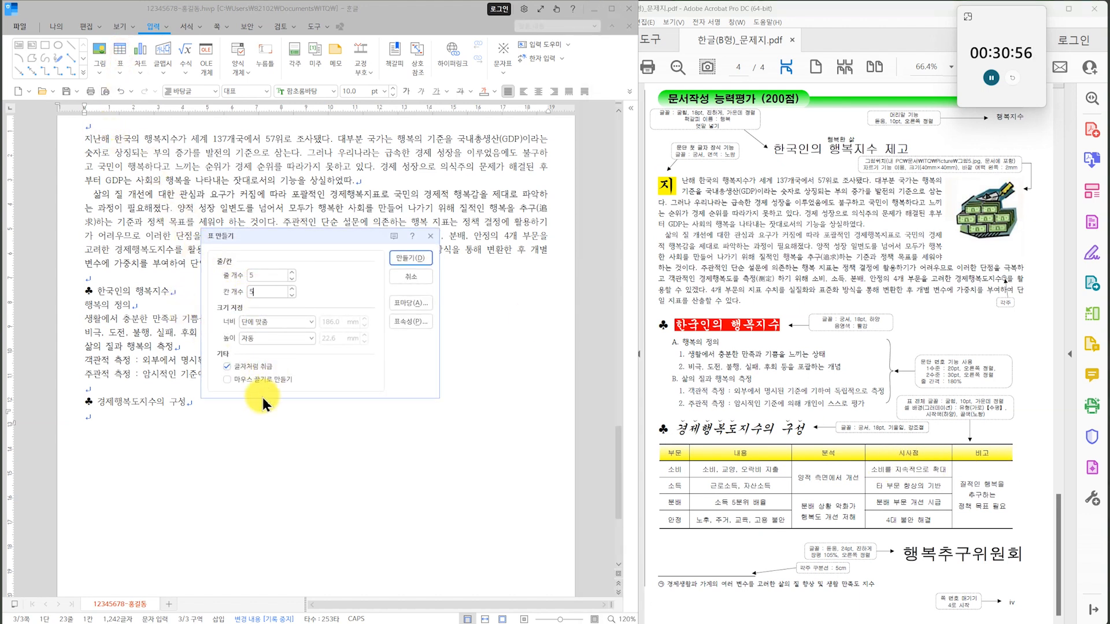
left_click(410, 258)
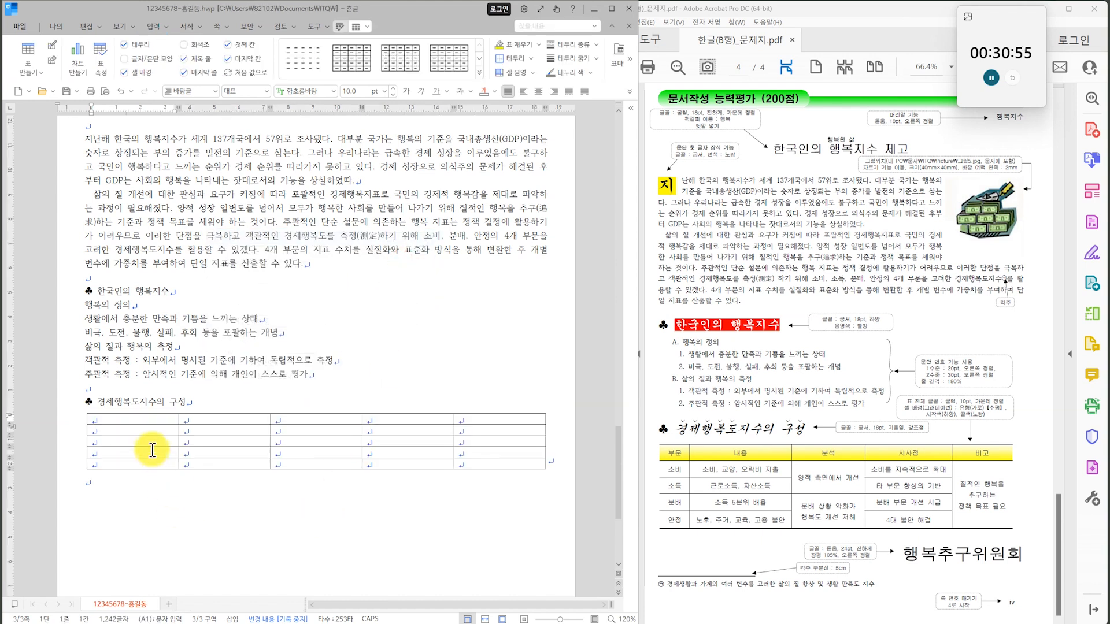
Enter 부문 in the table's first header cell, narrow that column, and equalize the widths of the other four columns.
type("부문")
left_click_drag(178, 442, 129, 442)
left_click_drag(174, 420, 497, 465)
key("w")
Enter the headers 내용, 분석, 시사점 and 비고, and start the second row with 소비 and 소비, 교양, 오락비 지출.
left_click(173, 420)
type("내용")
key("Tab")
type("분석")
type("출")
key("Tab")
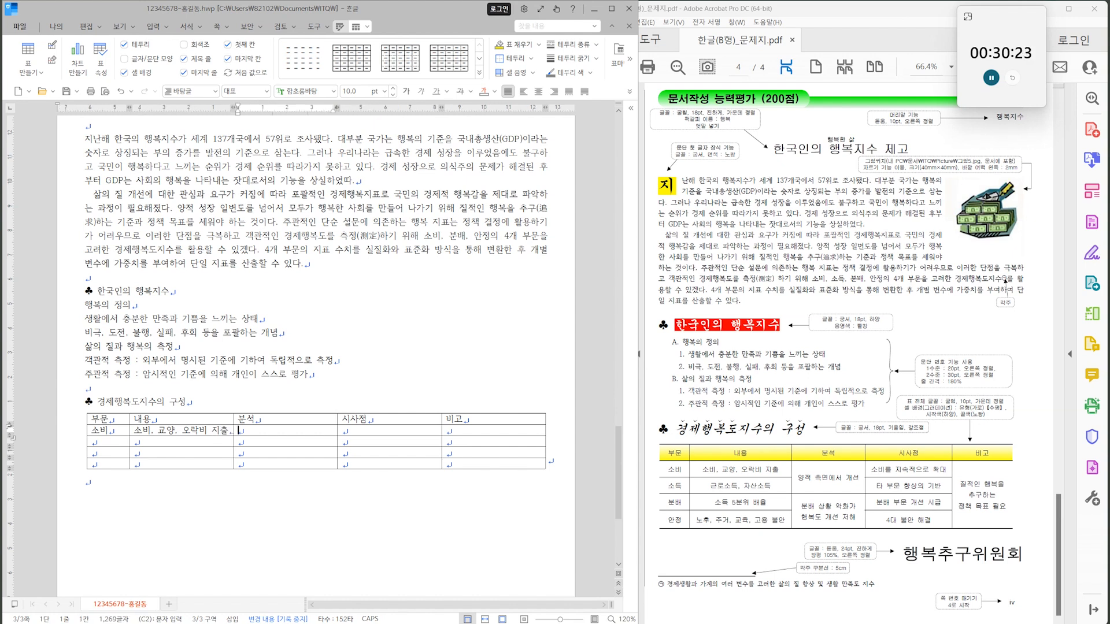
Merge the first two cells under 분석 and enter 양적 측면에서 개선, with 소비를 지속적으로 확대 in the adjacent 시사점 cell.
left_click_drag(297, 429, 297, 442)
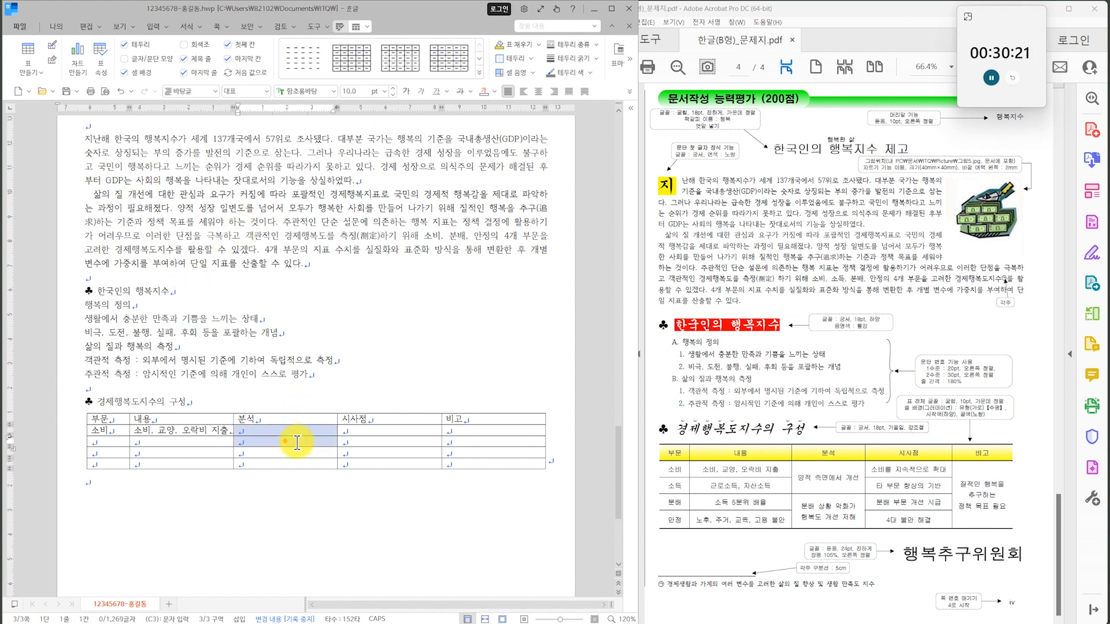
key("m")
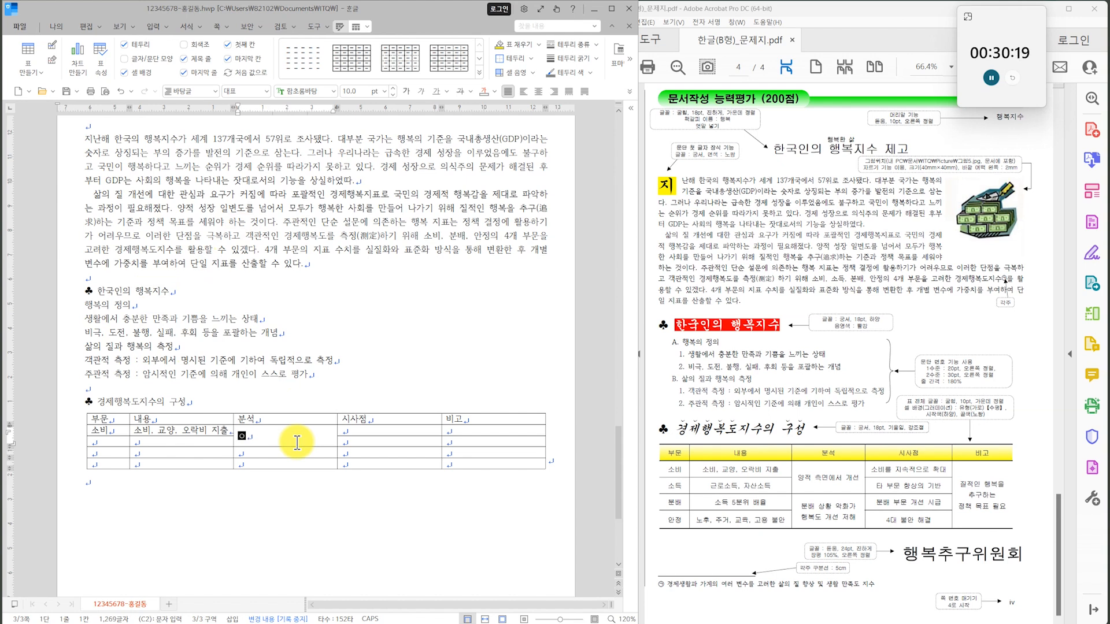
type("양적 측면에서 개선")
key("Tab")
type("소비를 지속적으로 확대")
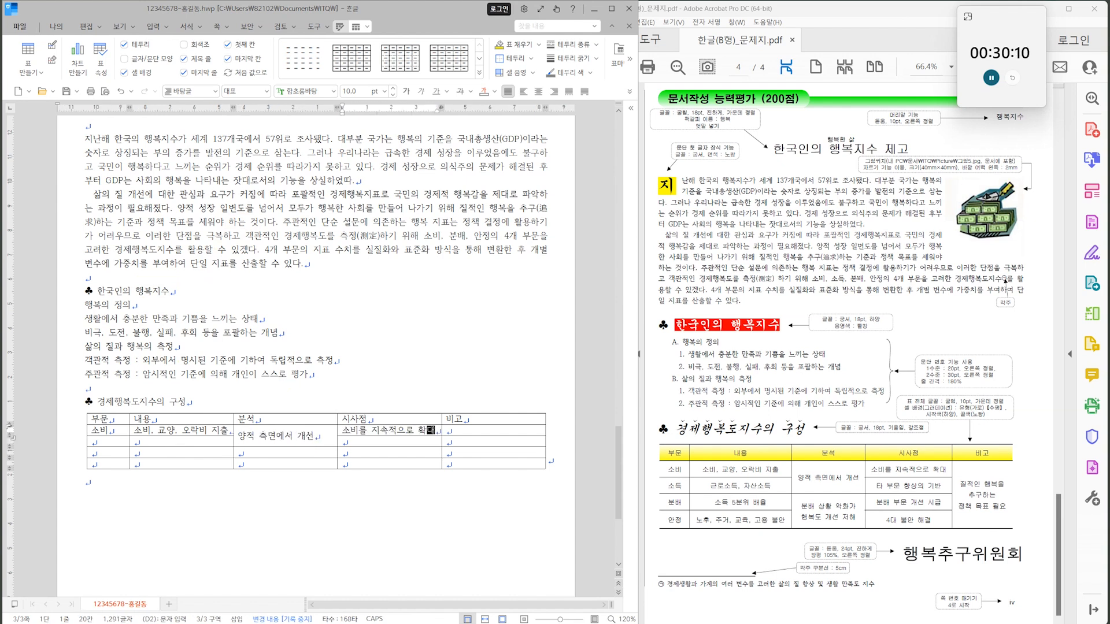
Merge the four cells under 비고 and enter 질적인 행복을 추구하는 정책 목표 필요.
key("Tab")
left_click_drag(447, 436, 460, 459)
right_click(465, 467)
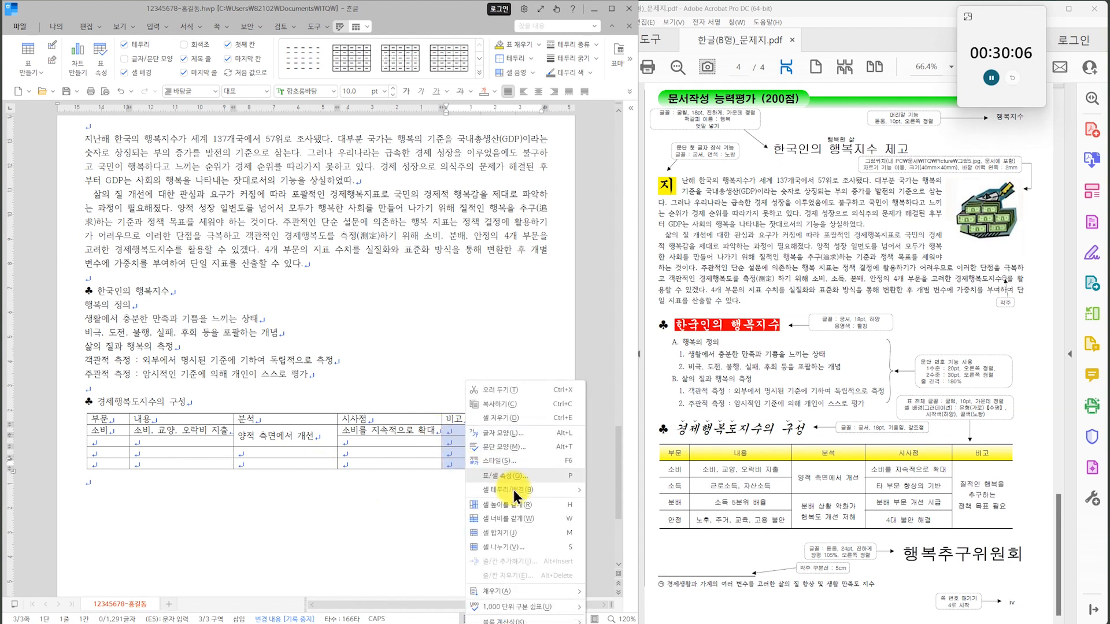
left_click(570, 532)
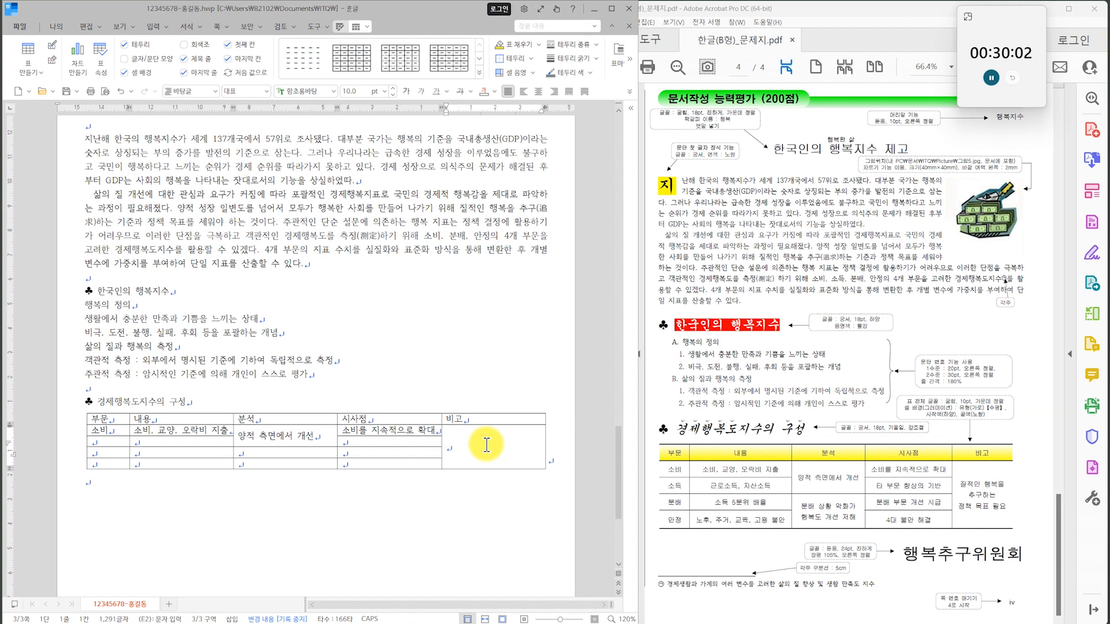
type("질적인 행복을 추구하는 정책 목표 필요")
Fill the 소득, 분배 and 안정 rows with the exam sheet's entries, including 근로소득, 자산소득 and 노후, 주거, 교육, 고용 불안.
key("Tab")
type("소득")
key("Tab")
type("근로소득, 자산소득")
key("Tab")
type("타 부문 향상의 기반")
key("Tab")
type("안정")
key("Tab")
type("노후, 주거, 교육, 고용 불안")
Merge the last two cells under 분석 and enter 분배 상황 악화가 행복도 개선 저해, with 4대 불안 해결 in the last 시사점 cell.
left_click_drag(234, 454, 289, 470)
type("m분배 상황 악화가 행복도 개선 저해")
type("대 불안 해결")
Add the organization name 행복추구위원회 below the table after a blank line.
scroll(316, 356, "down", 1)
left_click(88, 418)
key("Return")
type("행복ㅊ")
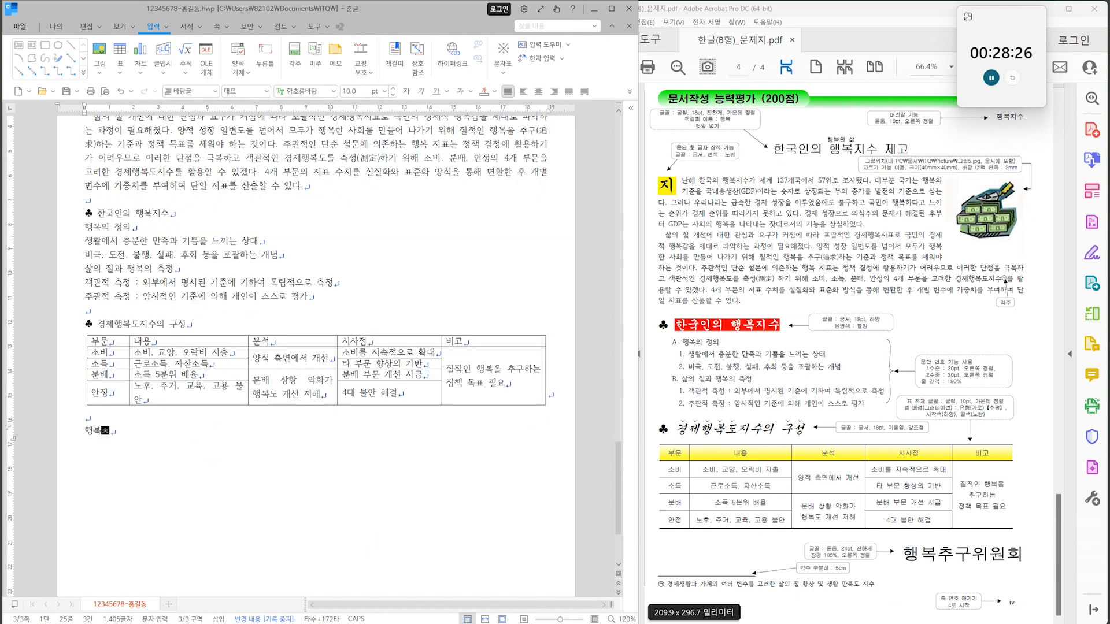
type("구위원호")
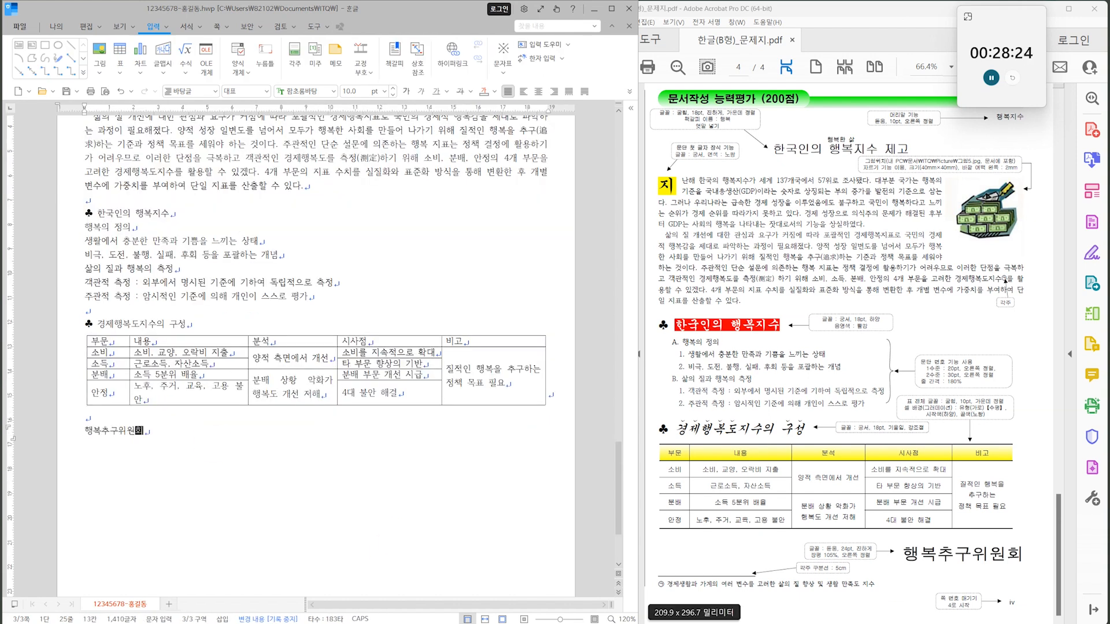
left_click(856, 479)
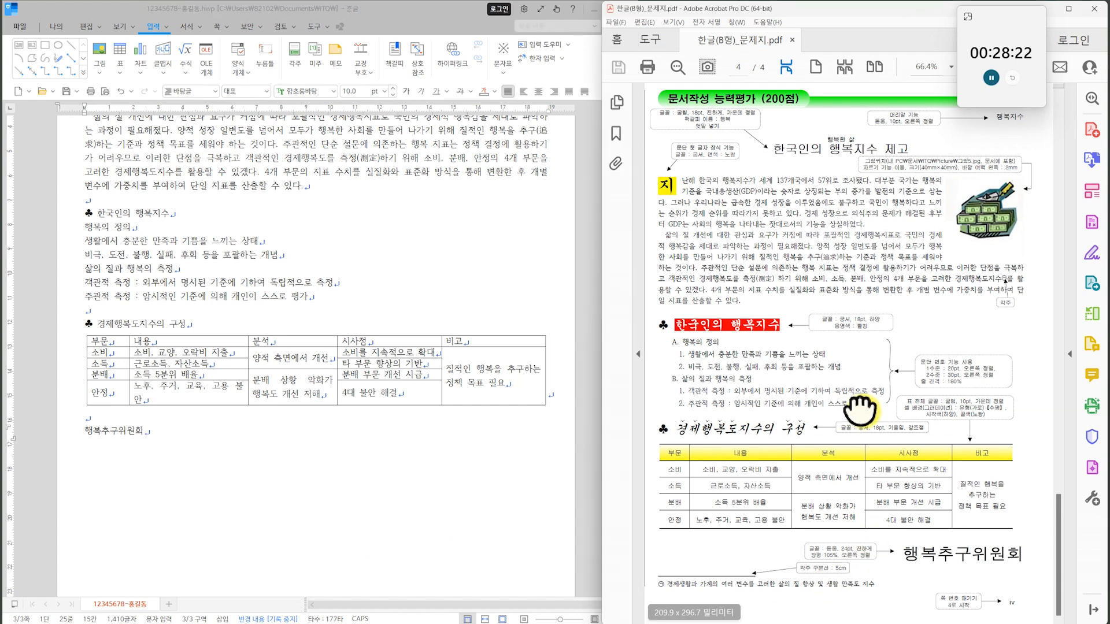
scroll(367, 360, "up", 4)
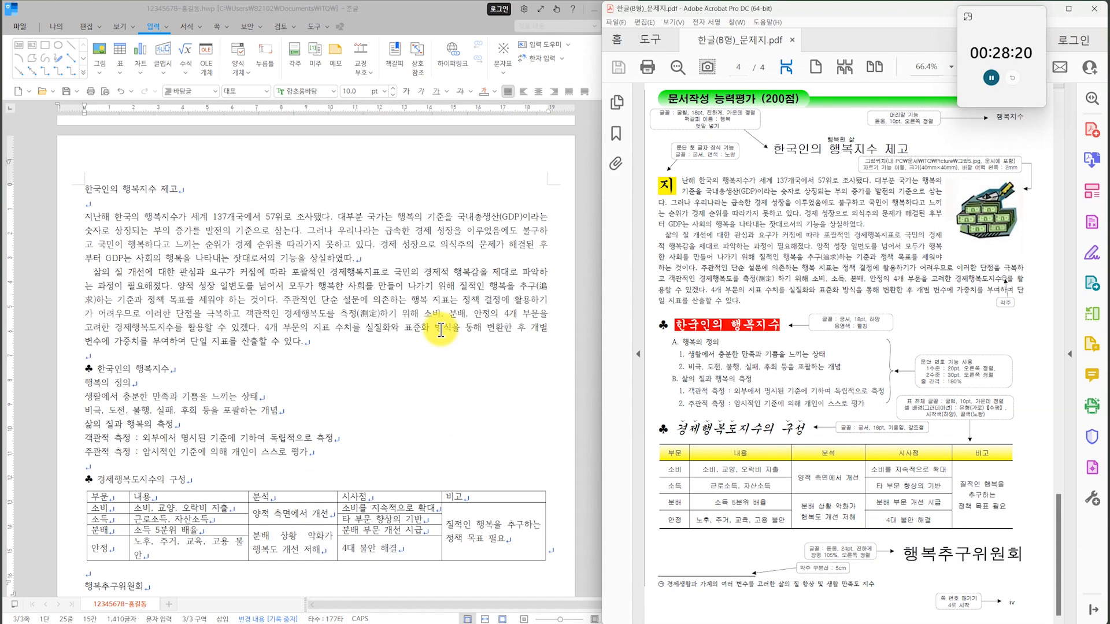
Save the document with page 3's completed text and table.
scroll(795, 300, "up", 1)
scroll(795, 300, "up", 1)
left_click(72, 86)
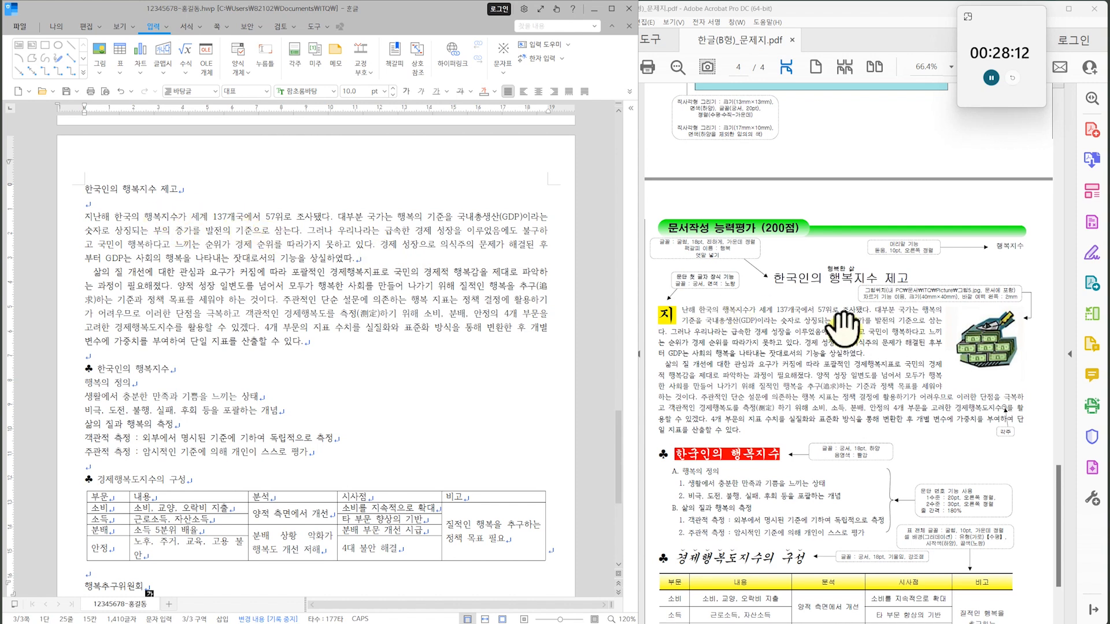
Insert a header of type 양쪽 on page 3, starting from the beginning of the title line.
scroll(894, 312, "up", 1)
left_click(774, 315)
scroll(775, 317, "up", 2)
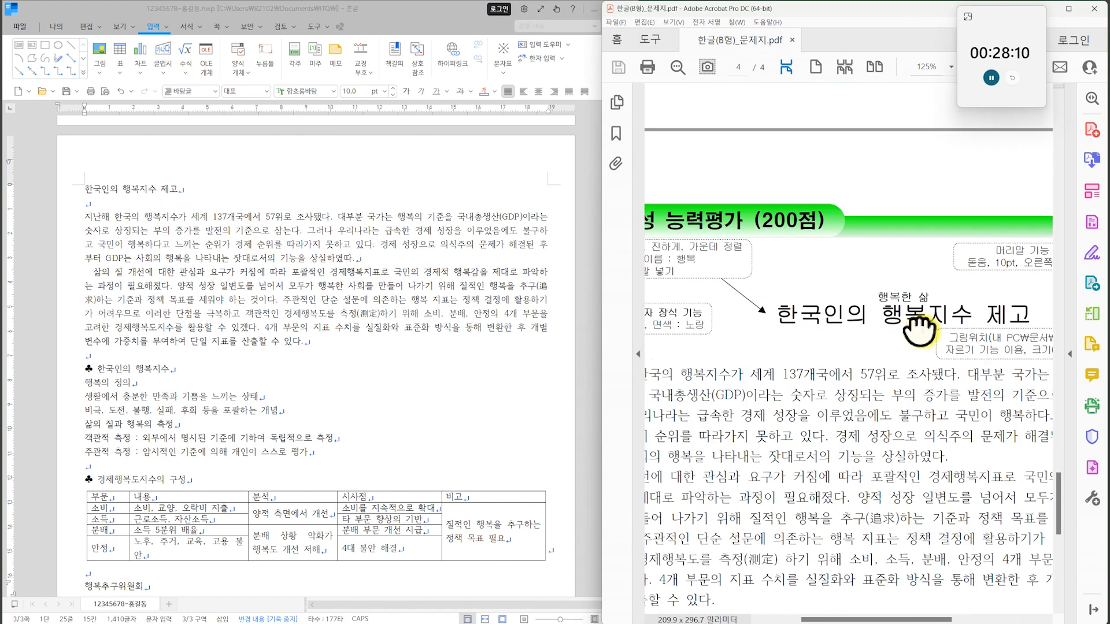
left_click(85, 188)
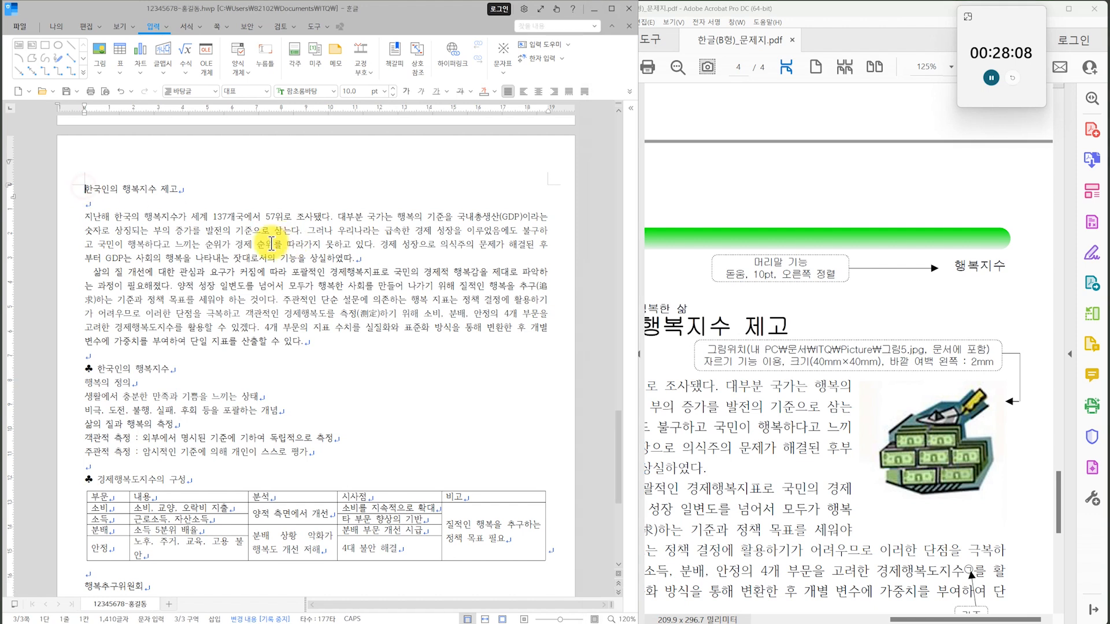
left_click(216, 29)
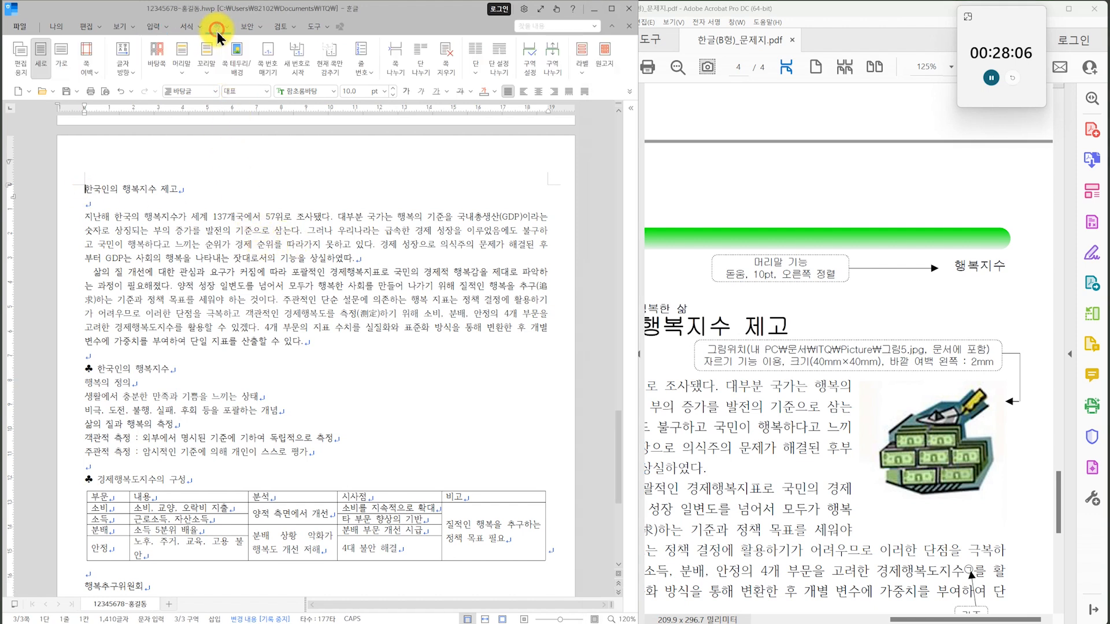
left_click(178, 68)
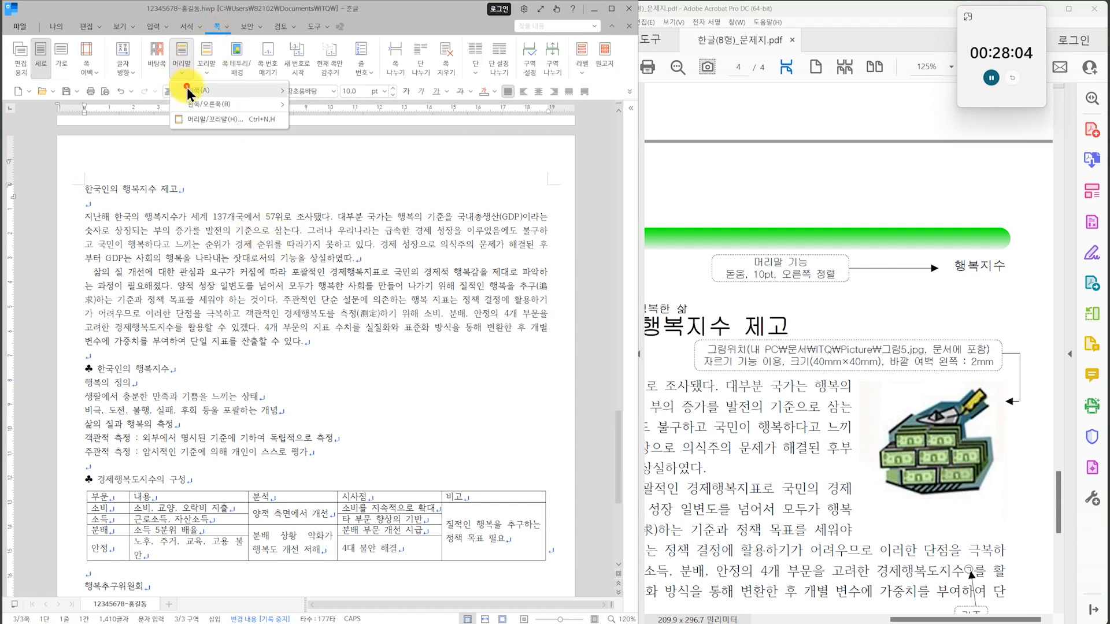
mouse_move(186, 88)
left_click(372, 112)
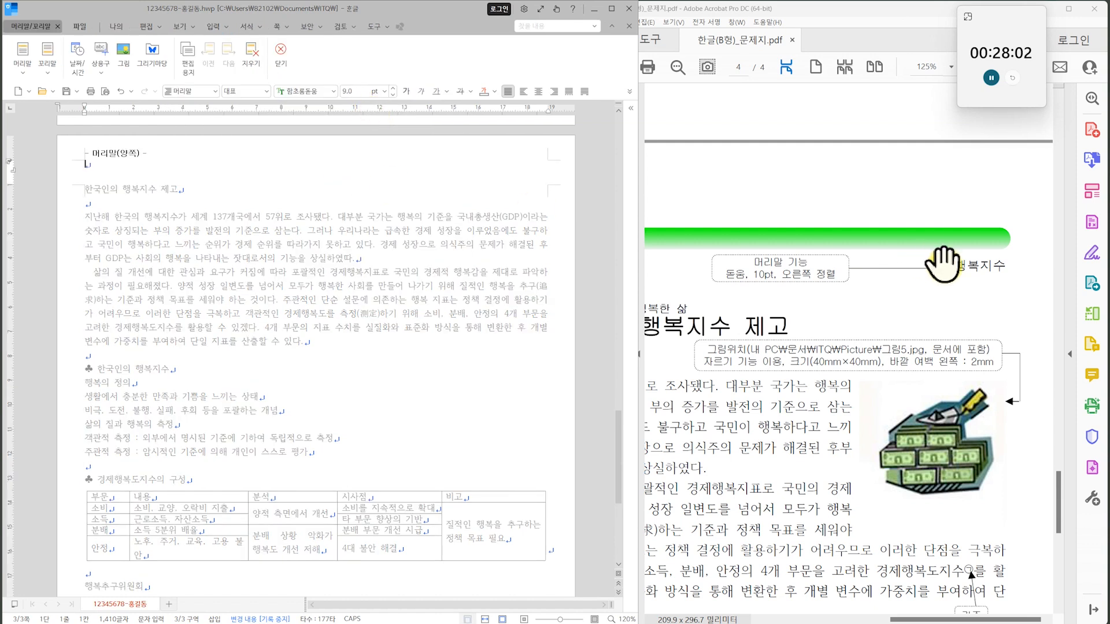
Enter 행복지수 as the header text, following the exam sheet.
left_click_drag(852, 326, 900, 335)
left_click_drag(1033, 300, 979, 307)
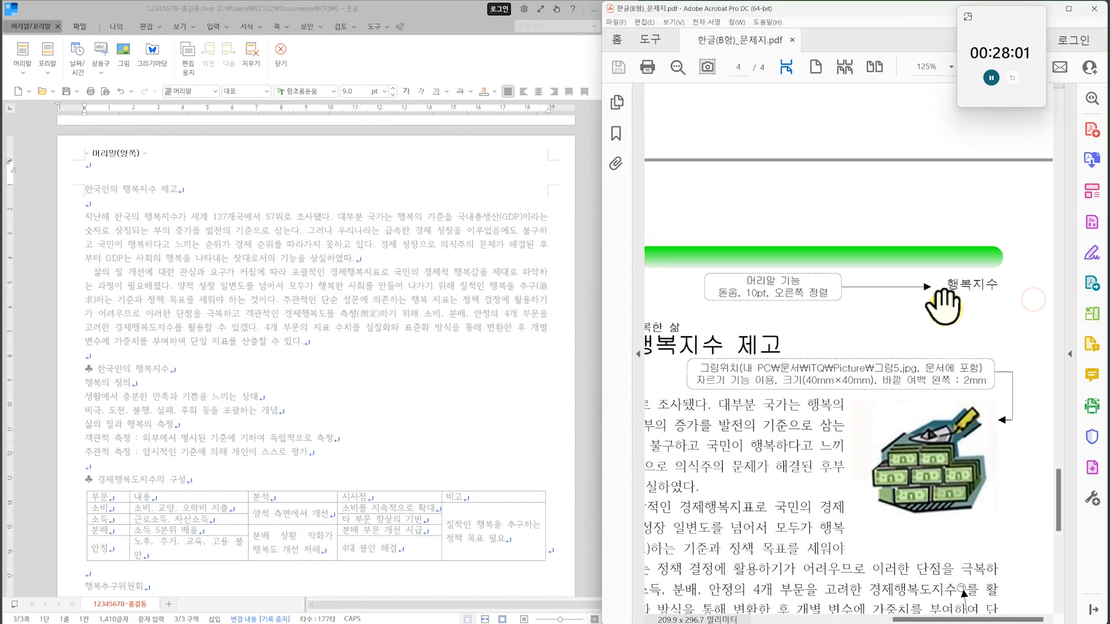
left_click(156, 178)
type("ㅎ")
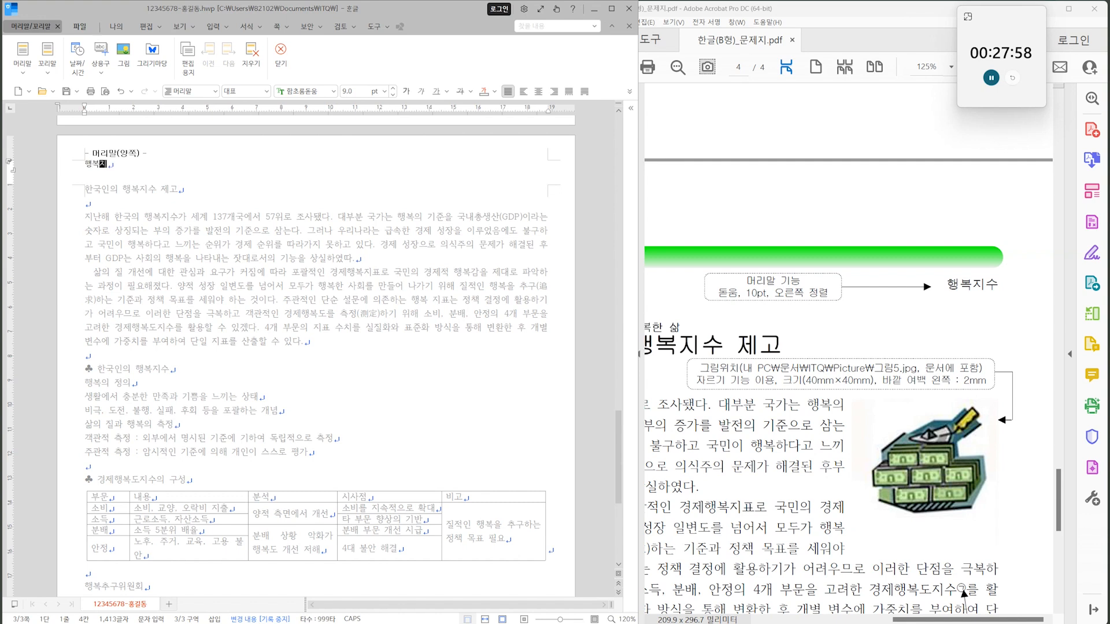
type("복지수")
left_click(231, 178)
Format the header text as 돋움, 10 pt, right-aligned, and return to the document body.
key("shift+Home")
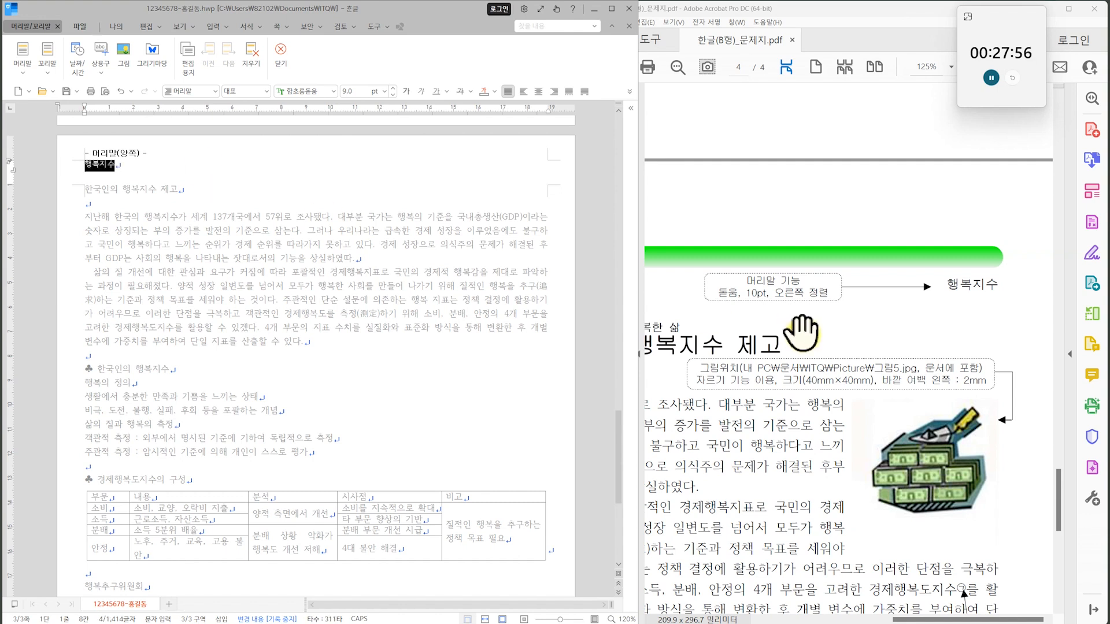
left_click(330, 91)
left_click_drag(483, 260, 475, 127)
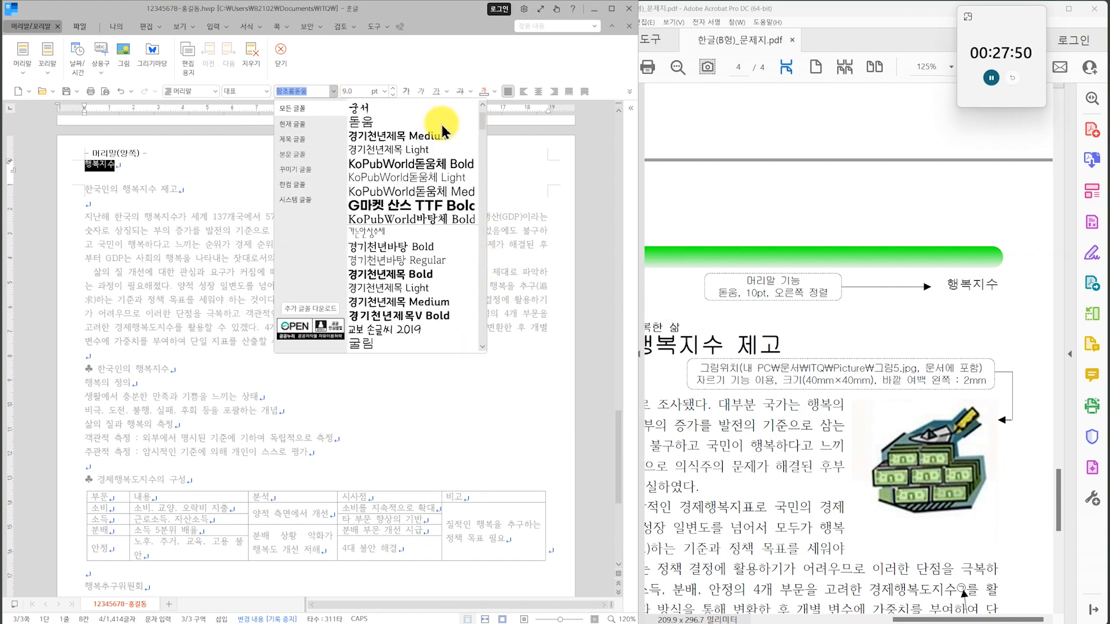
left_click(358, 122)
left_click(393, 88)
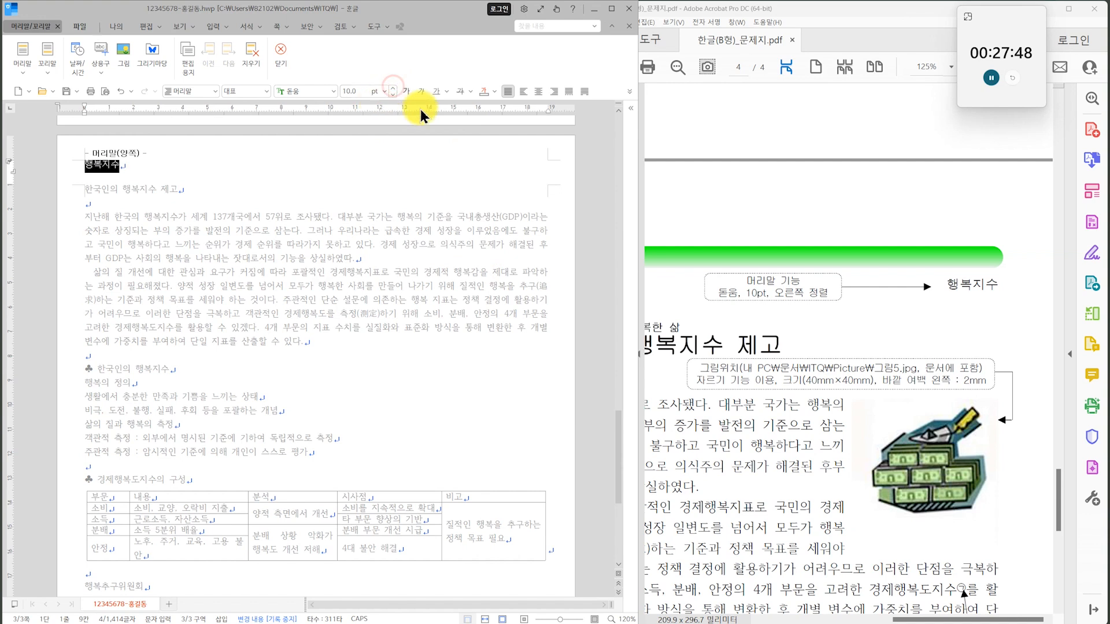
left_click(554, 93)
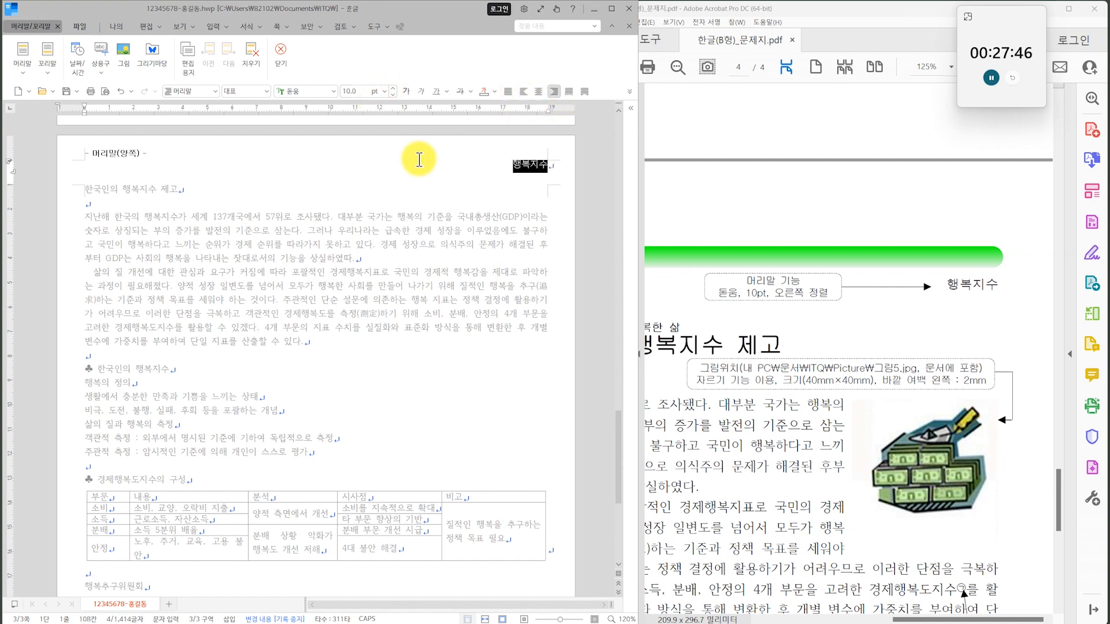
key("shift+Escape")
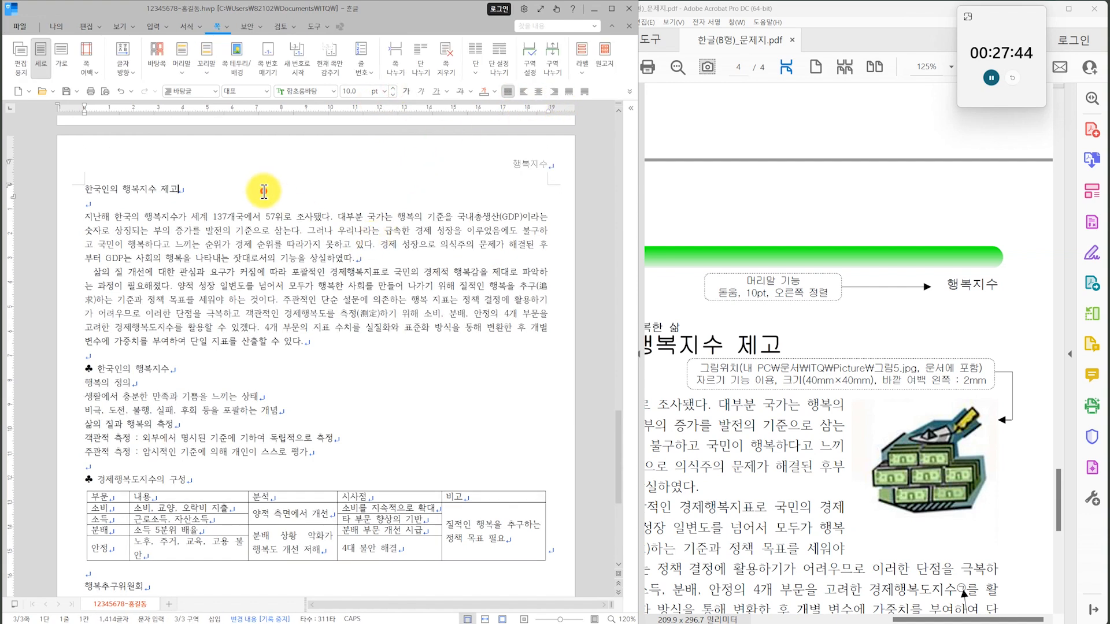
Format the title 한국인의 행복지수 제고 as 굴림, 18 pt, bold and centred.
left_click_drag(195, 188, 73, 181)
left_click_drag(711, 351, 980, 367)
left_click_drag(817, 359, 870, 353)
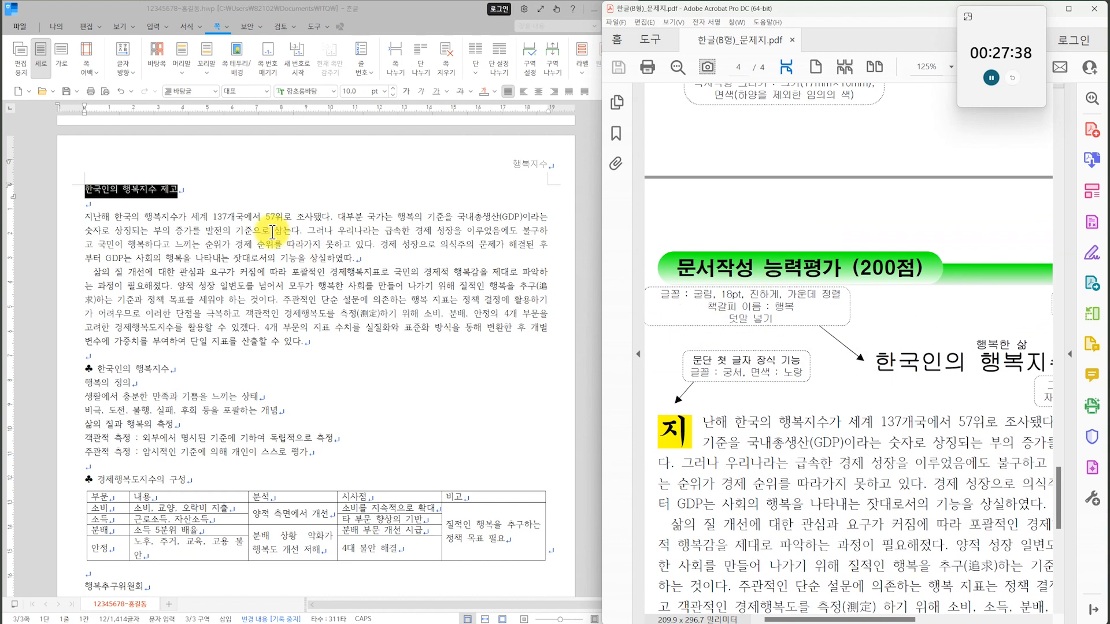
left_click(333, 91)
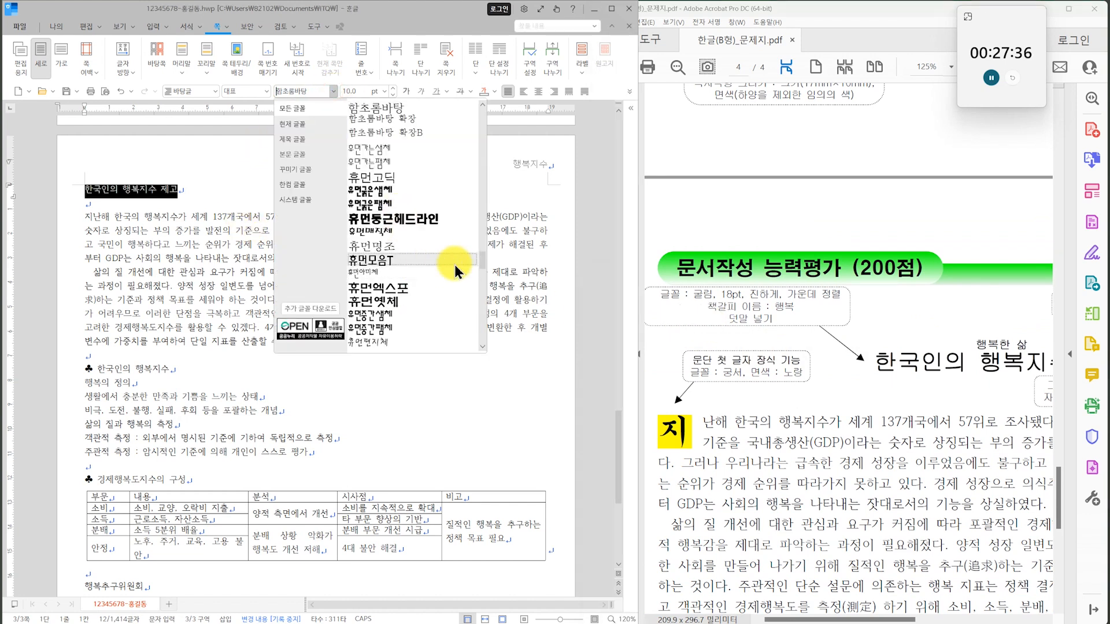
scroll(482, 168, "up", 15)
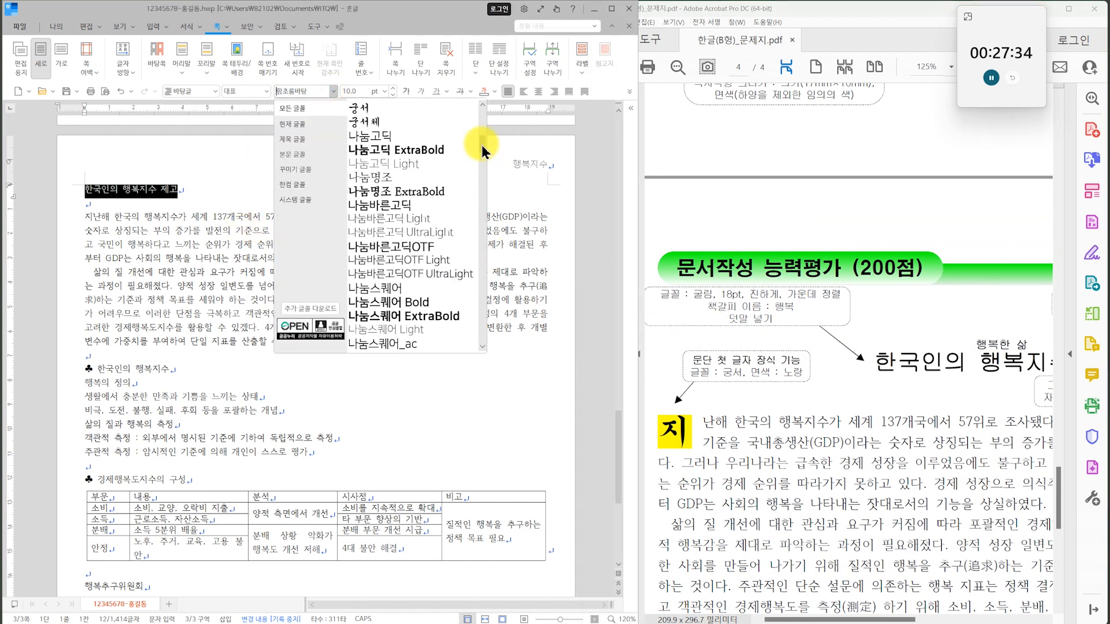
left_click(403, 219)
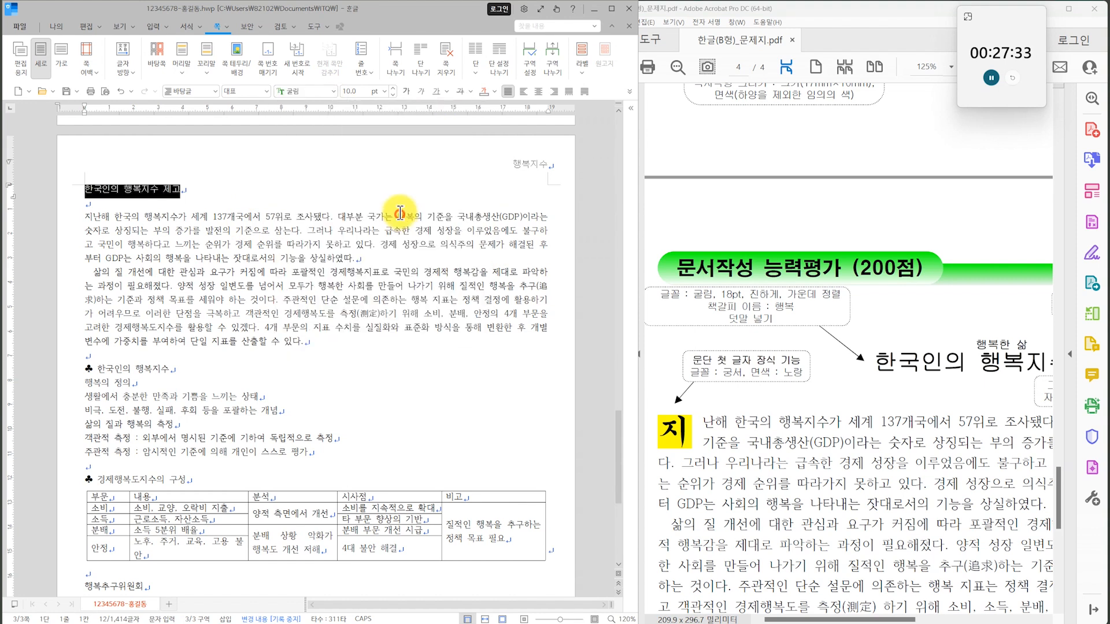
left_click(385, 91)
left_click(366, 259)
left_click(406, 91)
left_click(539, 92)
Add the ruby text (덧말) 행복한 삶 above the title 한국인의 행복지수 제고.
left_click_drag(896, 498, 854, 471)
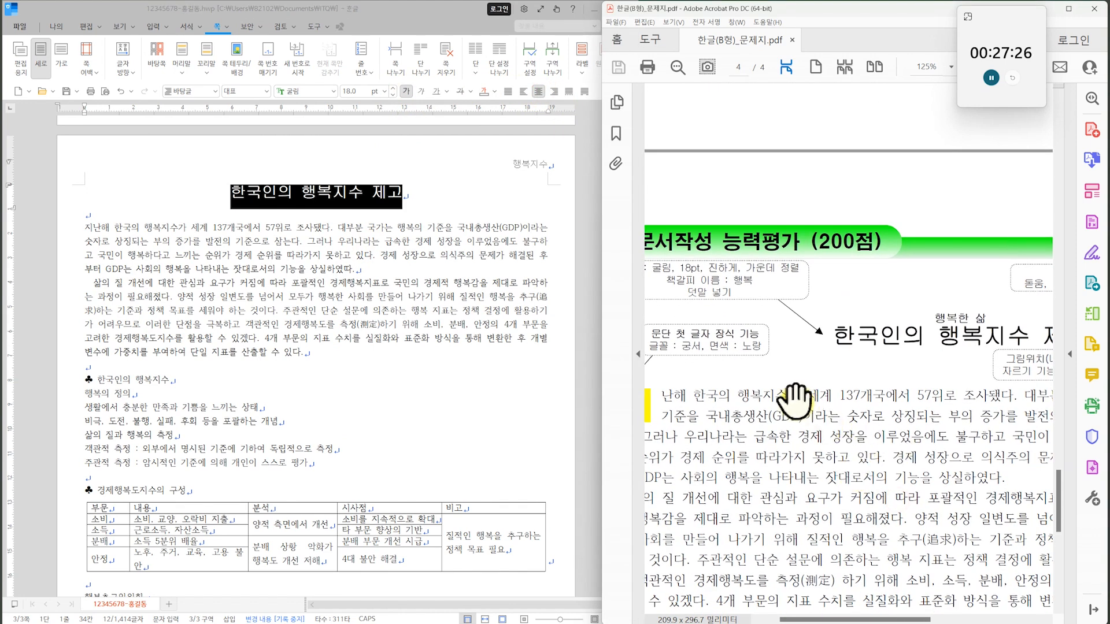
left_click_drag(969, 341, 843, 327)
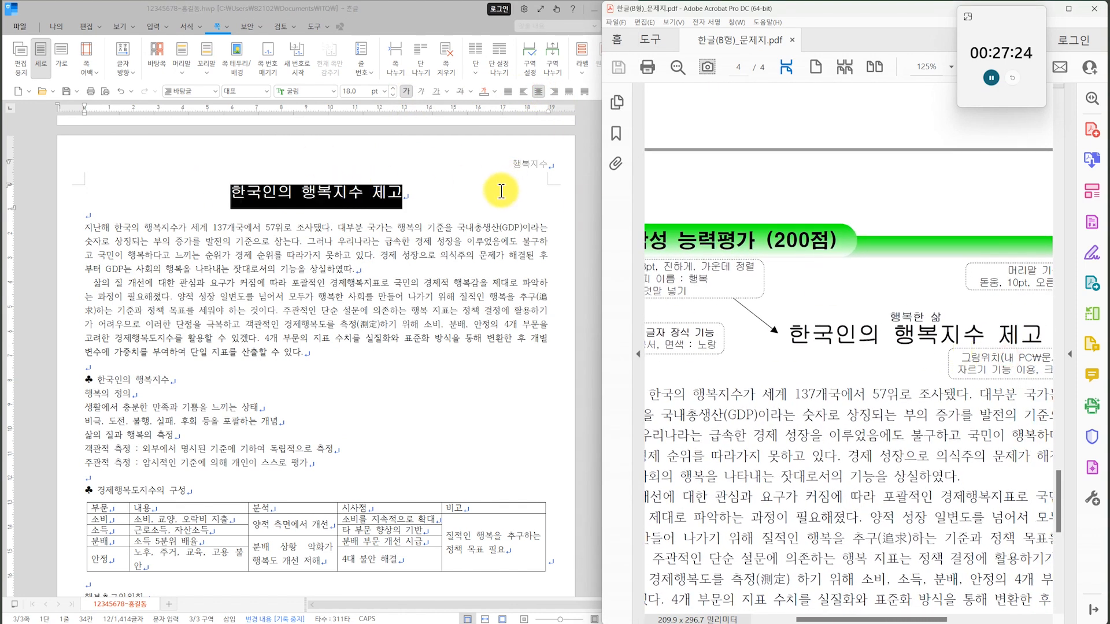
left_click(152, 25)
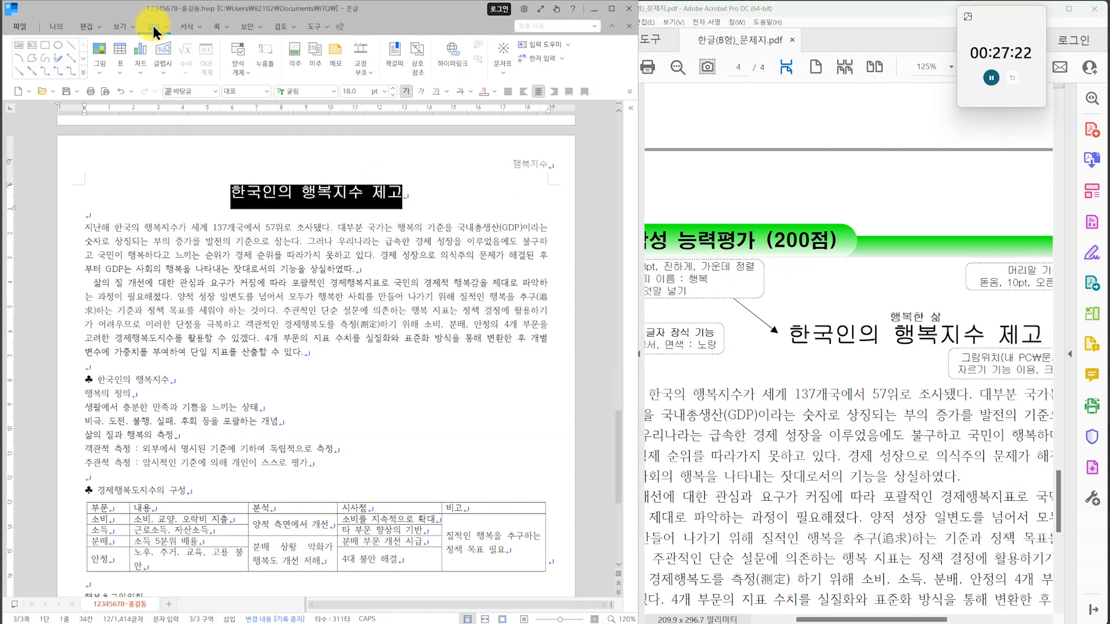
left_click(167, 30)
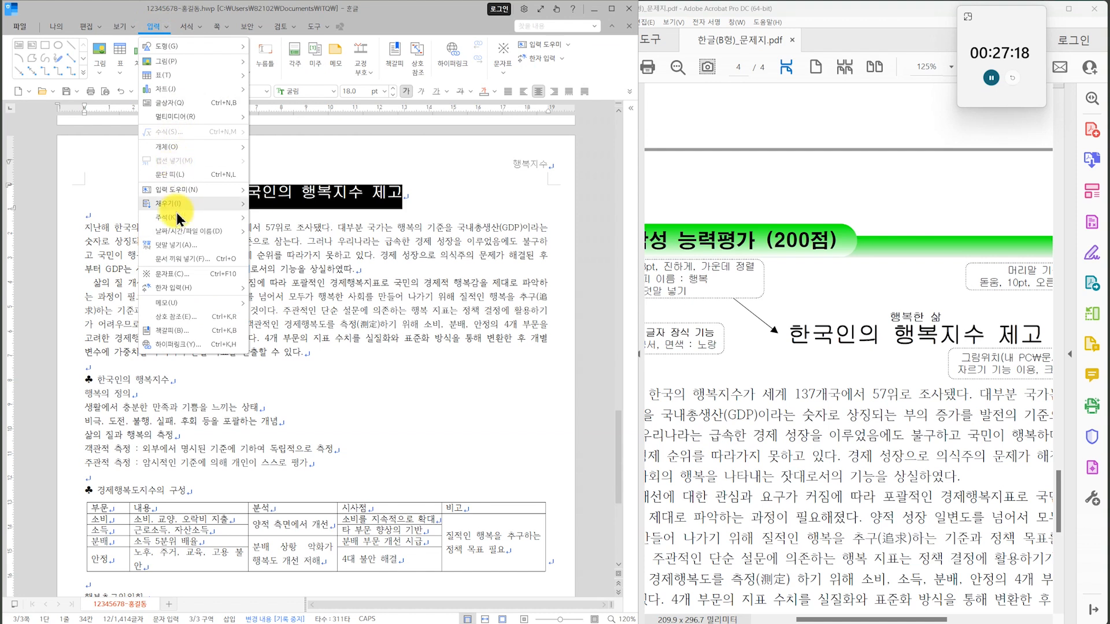
left_click(176, 246)
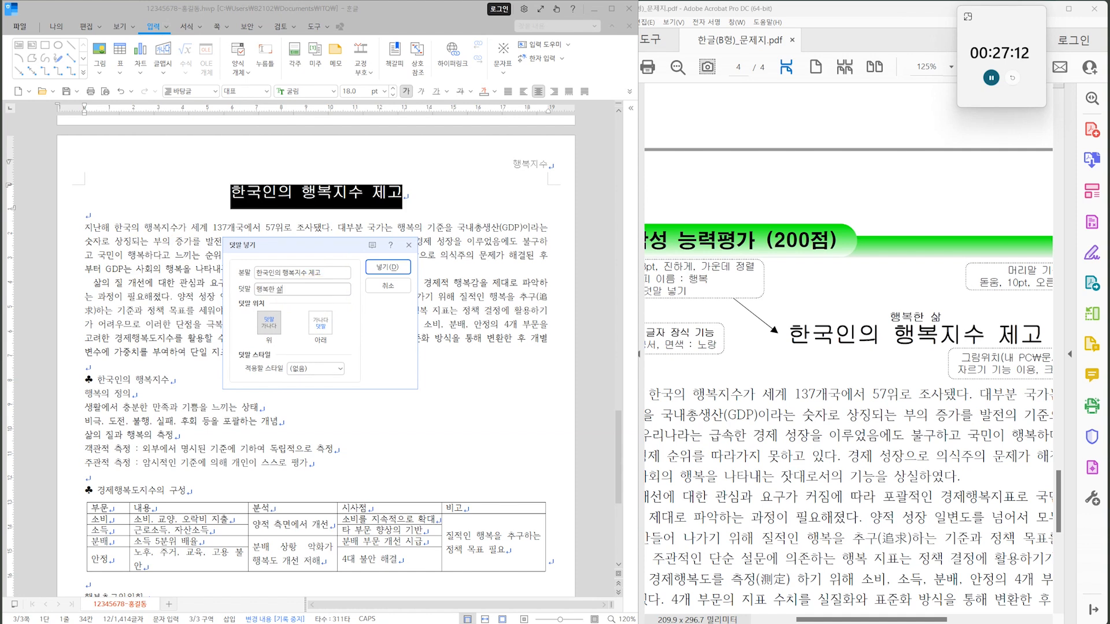
left_click(388, 267)
Start a first-letter decoration (문단 첫 글자 장식) for the paragraph beginning 지난해, choosing the two-line shape.
scroll(786, 376, "down", 2)
left_click_drag(865, 452, 856, 326)
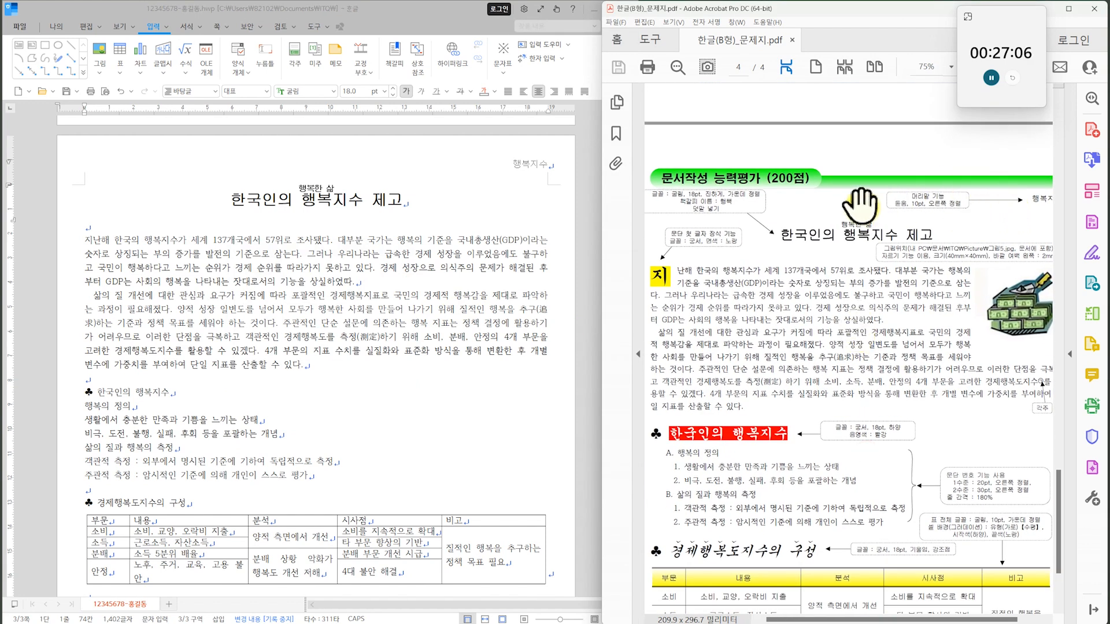
left_click_drag(740, 295, 733, 260)
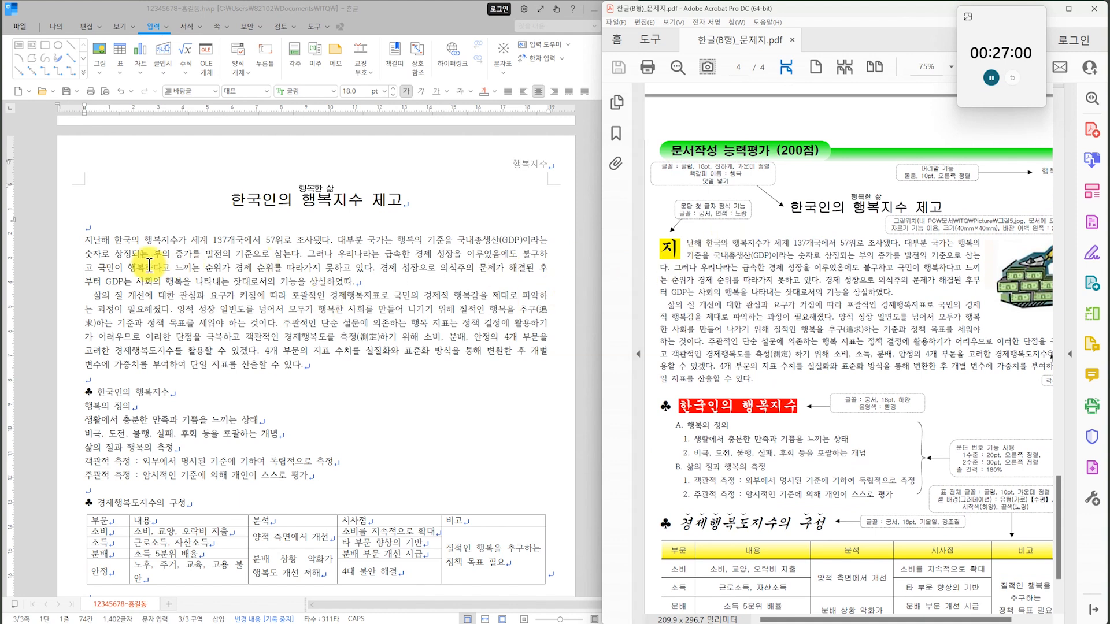
left_click(95, 240)
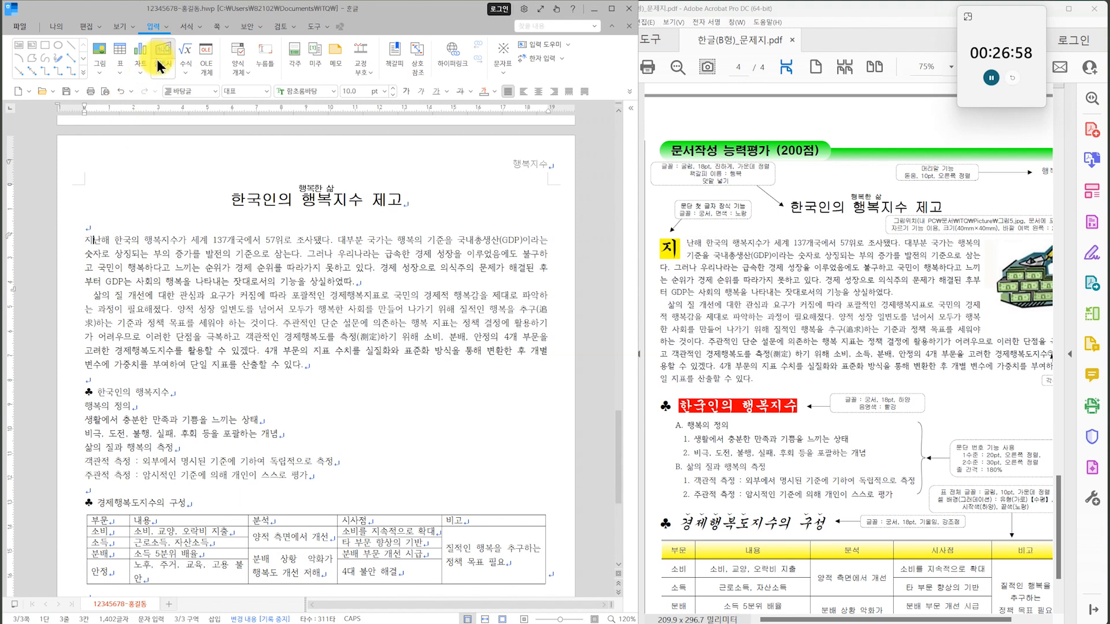
left_click(186, 26)
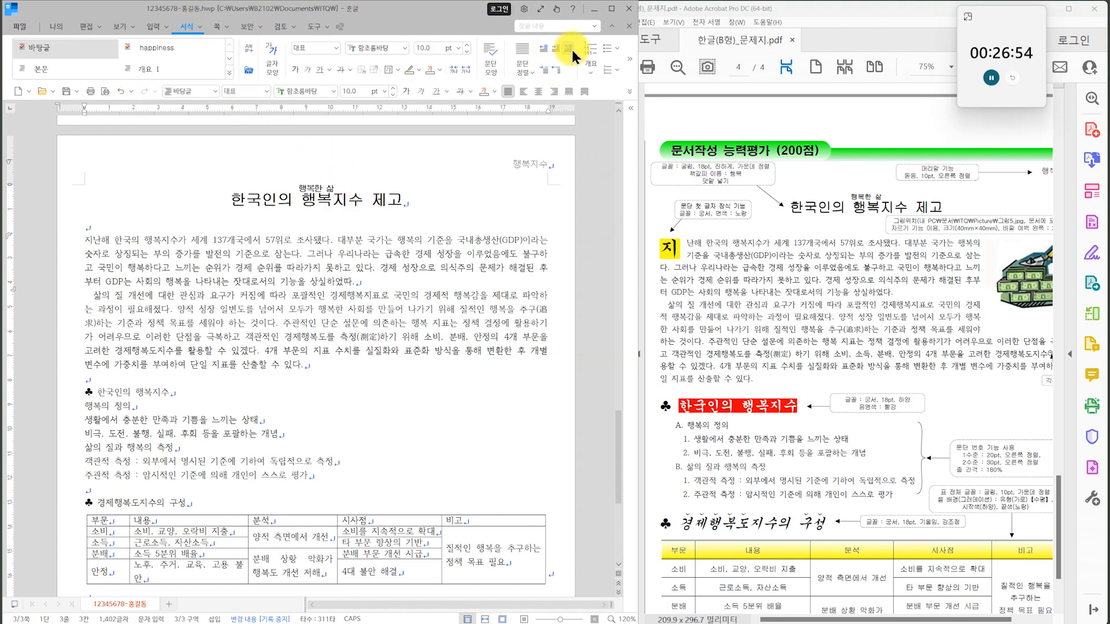
left_click(197, 31)
left_click(215, 74)
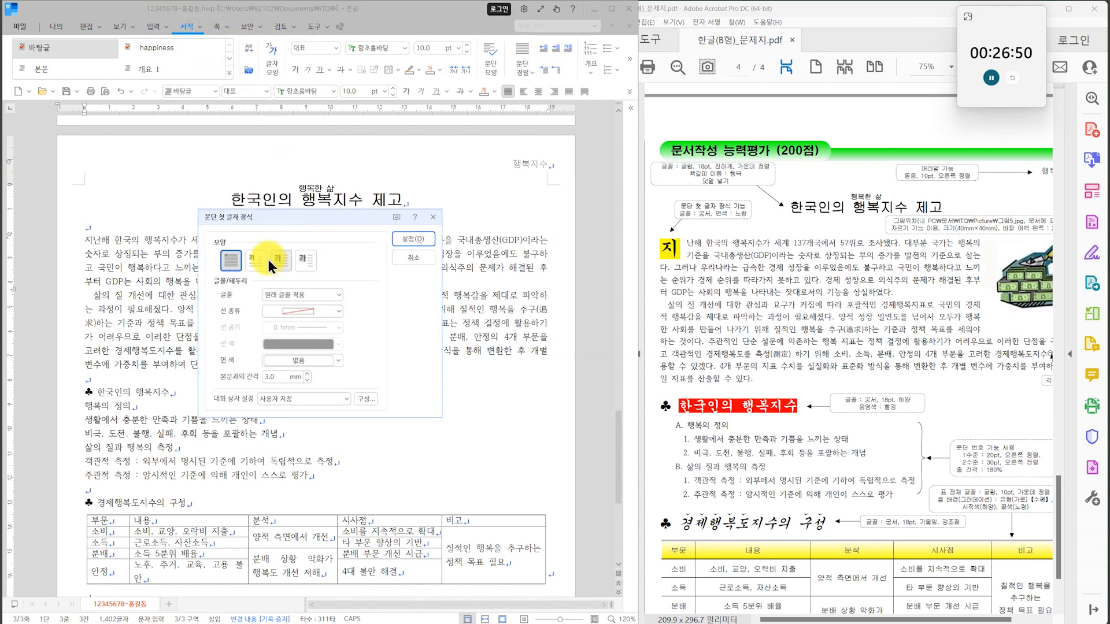
left_click(260, 259)
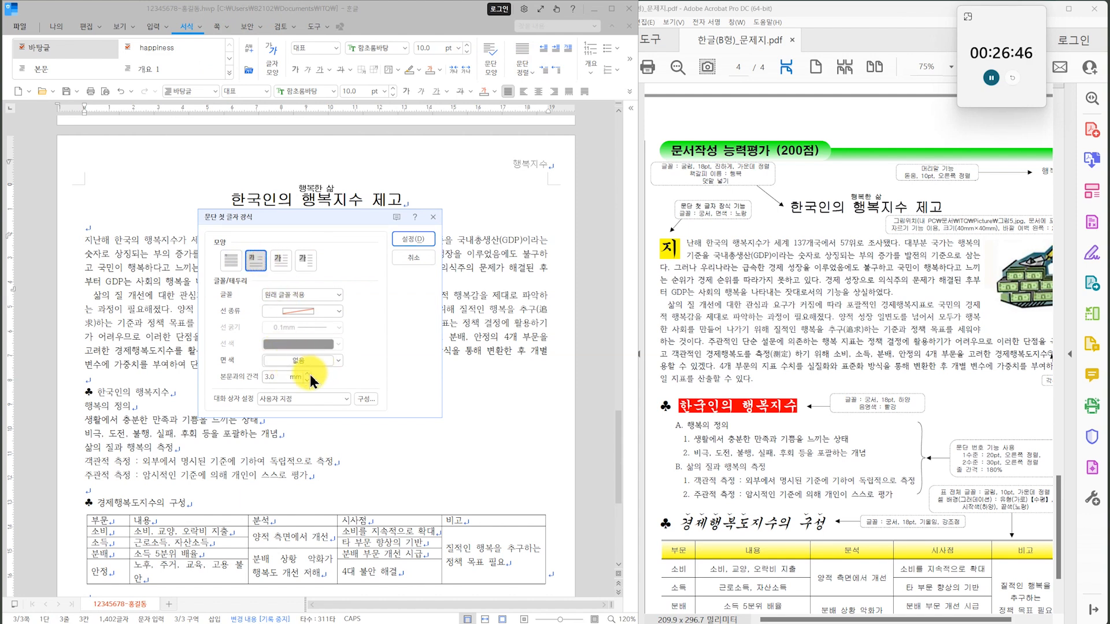
Set the decorated first letter's font to 궁서 and its fill colour to yellow, and apply the decoration.
left_click(332, 292)
left_click_drag(356, 332, 359, 341)
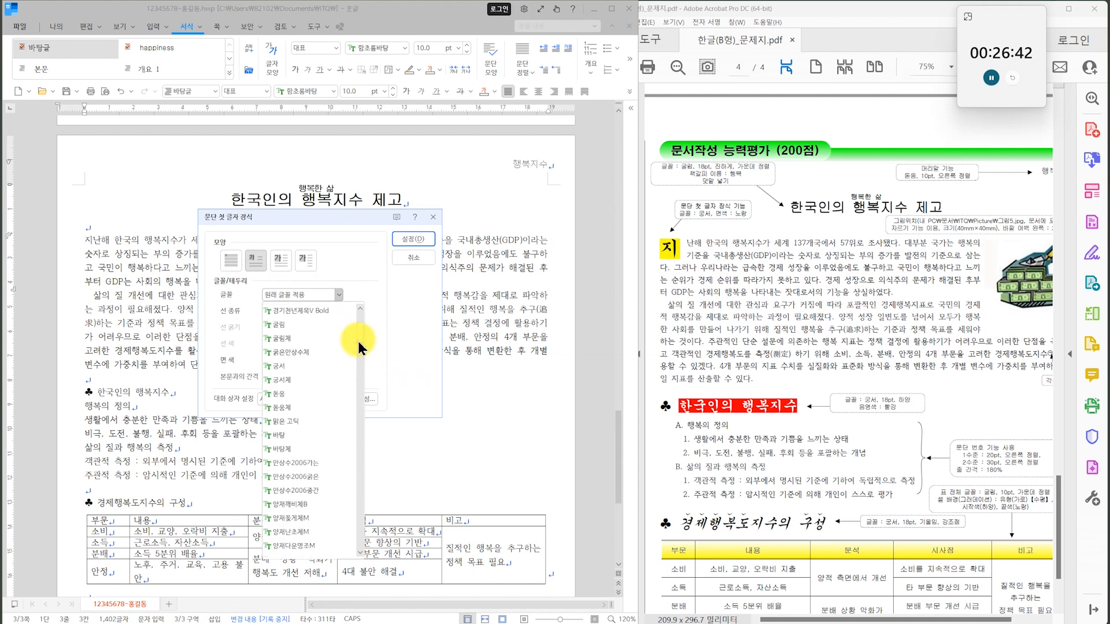
left_click(300, 371)
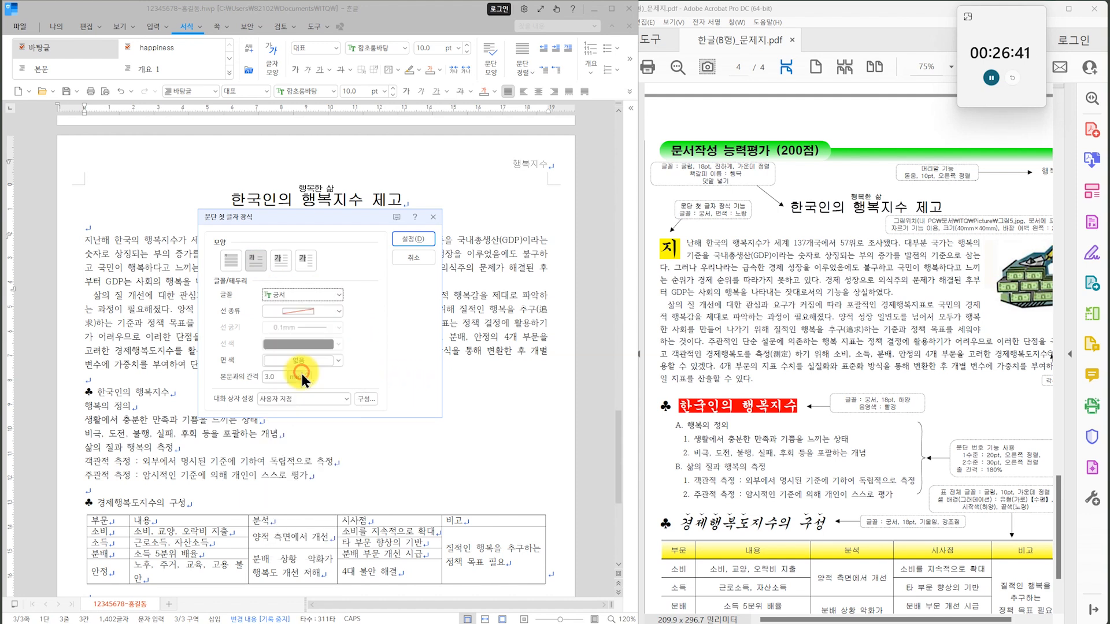
left_click(338, 360)
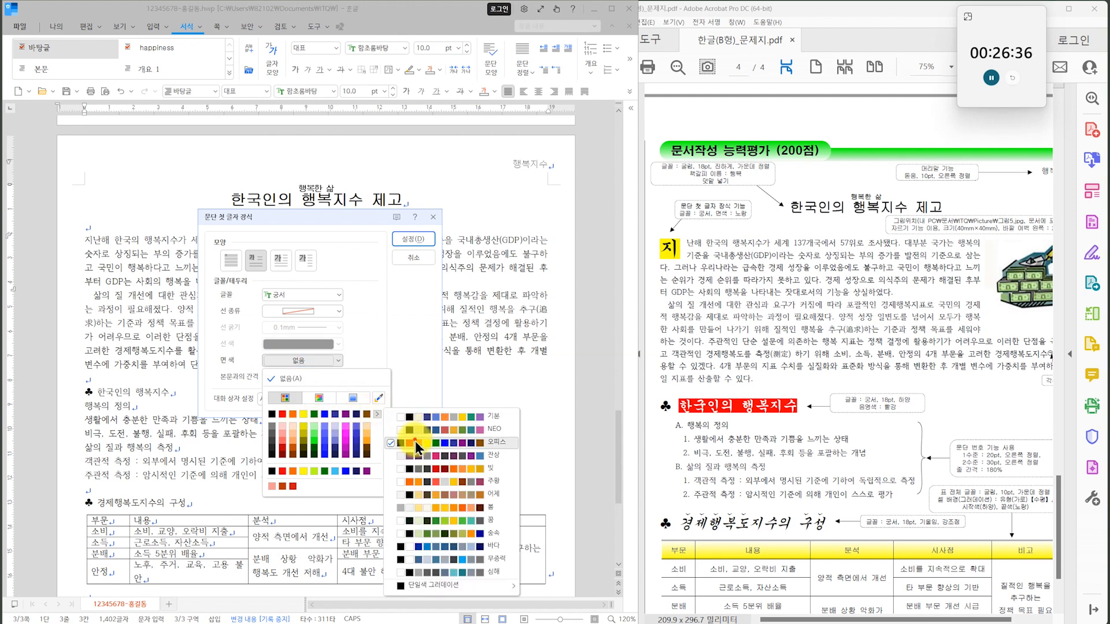
left_click(305, 416)
left_click(414, 239)
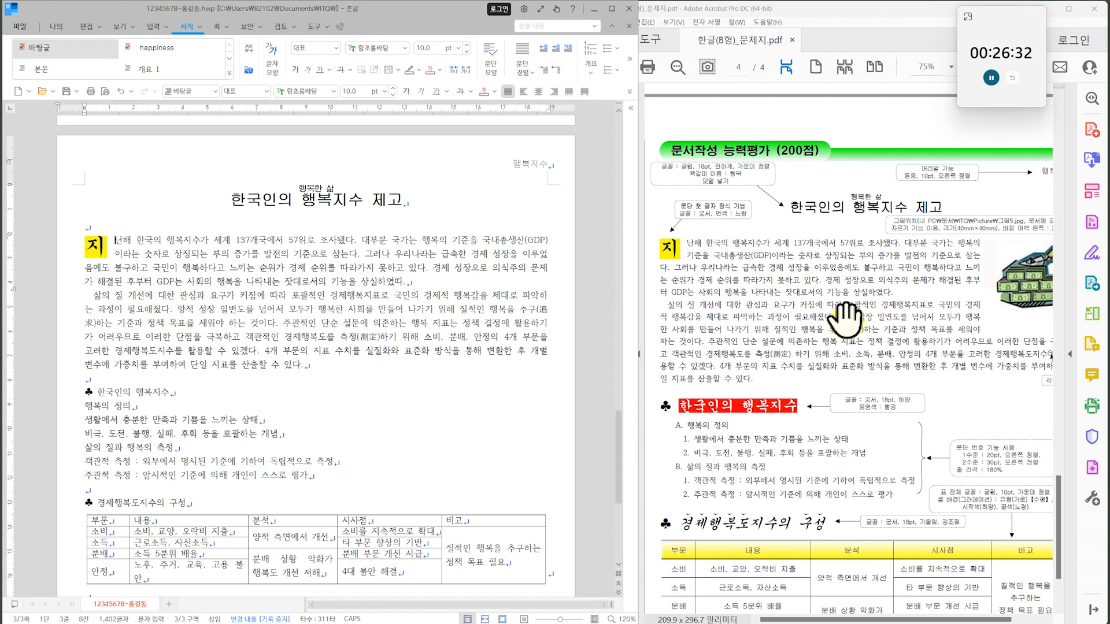
Insert the picture 그림5-2.jpg from the ITQ Picture folder into the body text, about 71 × 109 mm.
left_click_drag(905, 342, 872, 330)
left_click(423, 283)
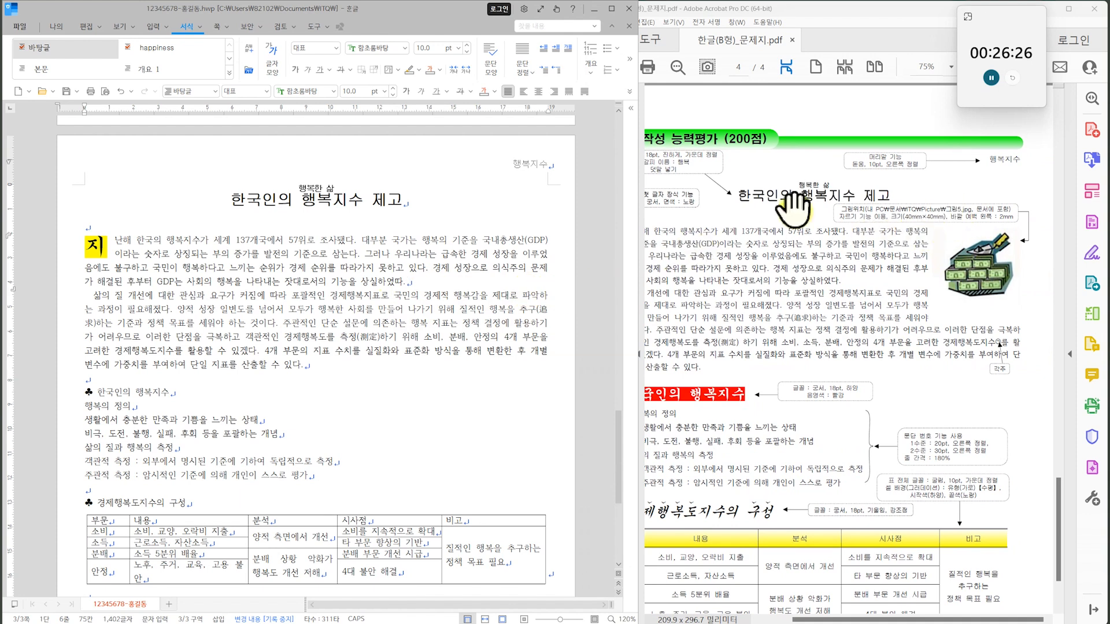
left_click(151, 27)
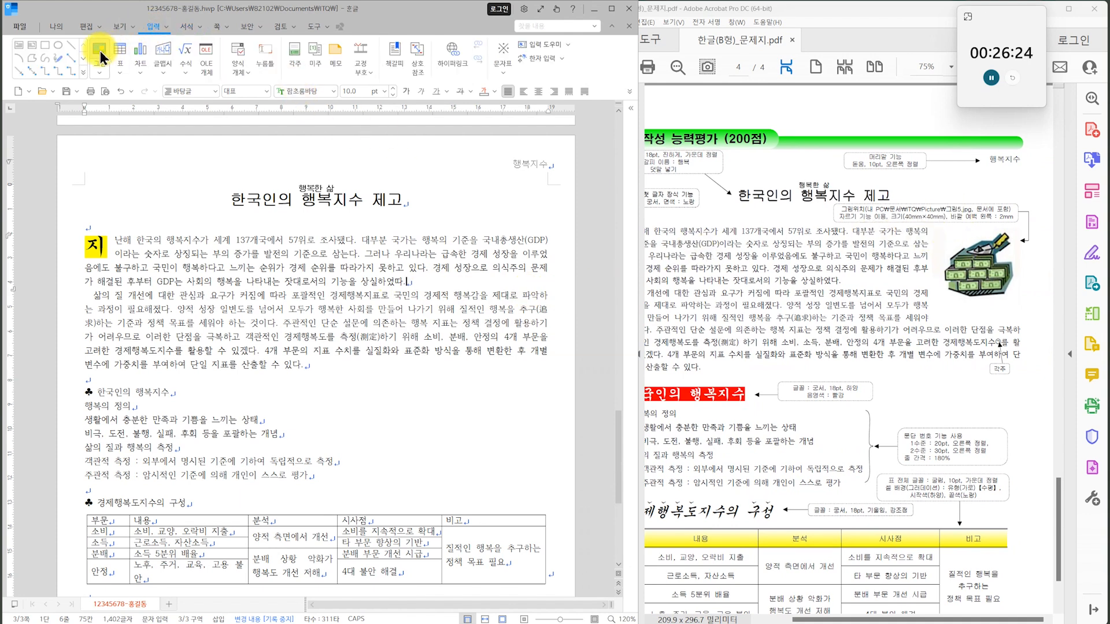
left_click(99, 52)
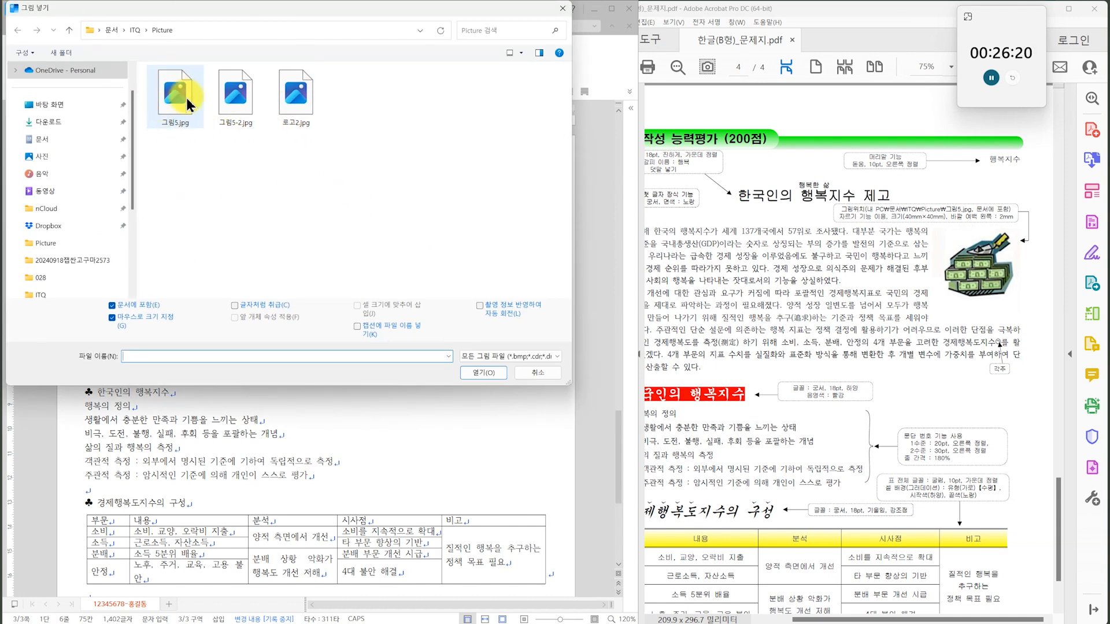
left_click(231, 101)
left_click(483, 373)
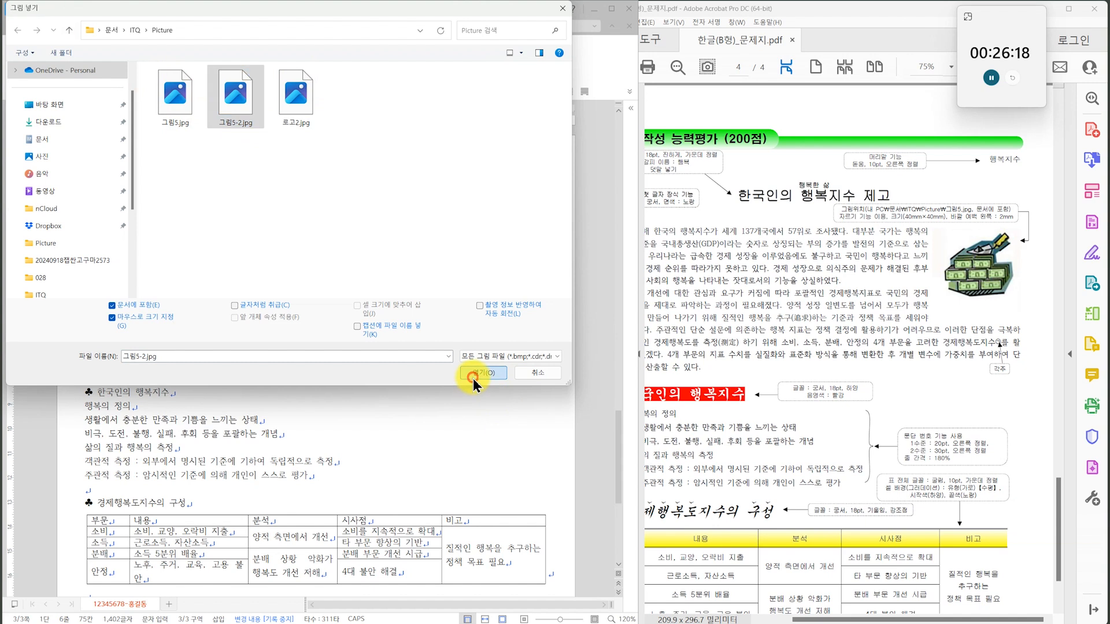
left_click_drag(275, 234, 448, 367)
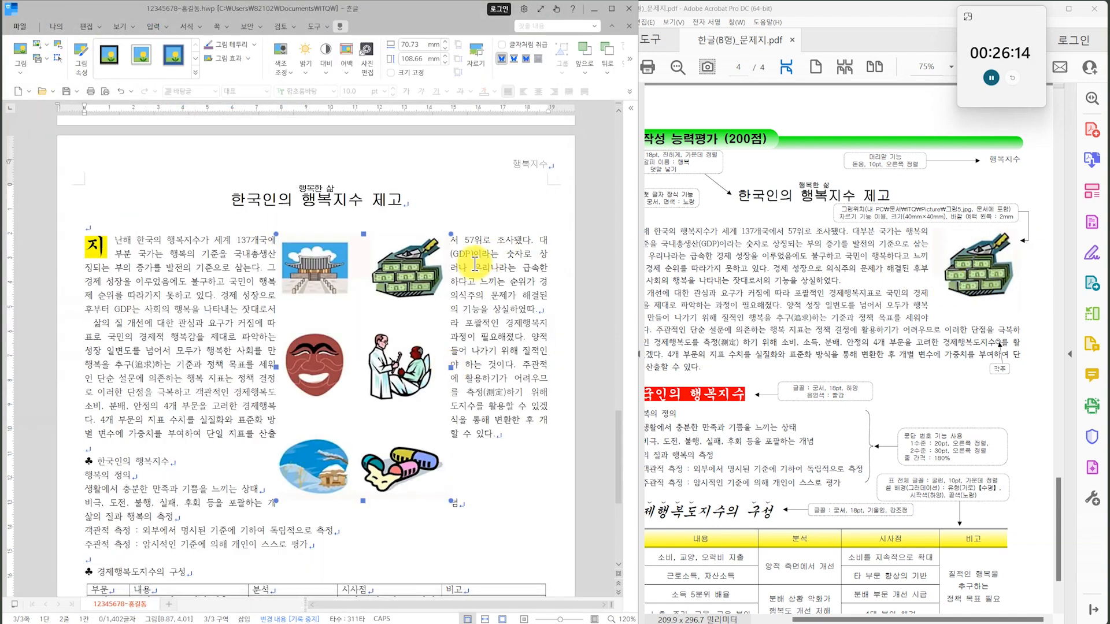
Crop the inserted picture to just the money tank image, about 33 × 28 mm.
left_click(475, 69)
left_click_drag(278, 499, 370, 304)
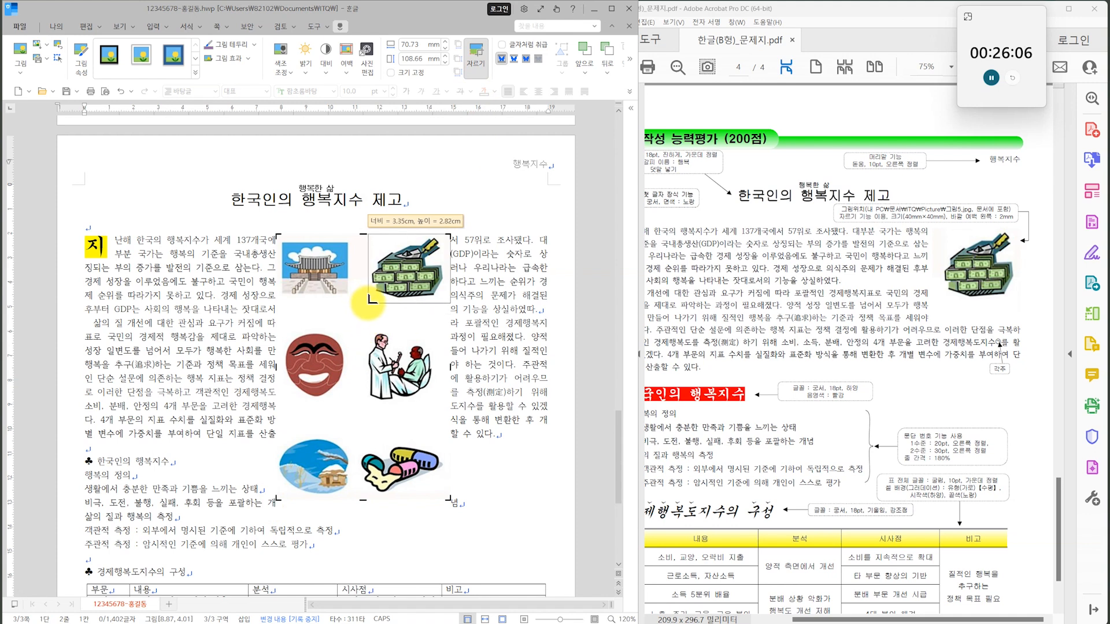
left_click_drag(371, 300, 371, 301)
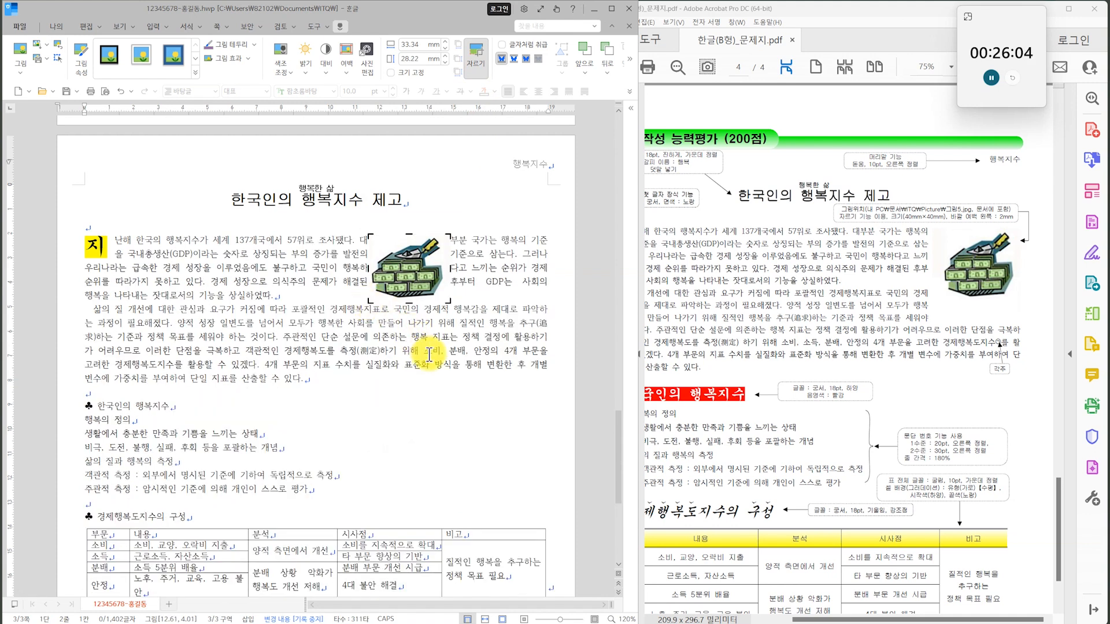
left_click(451, 434)
Move the cropped picture to the right text margin beside the first paragraph, with position references 쪽 horizontally and 문단 vertically.
left_click_drag(424, 273, 479, 265)
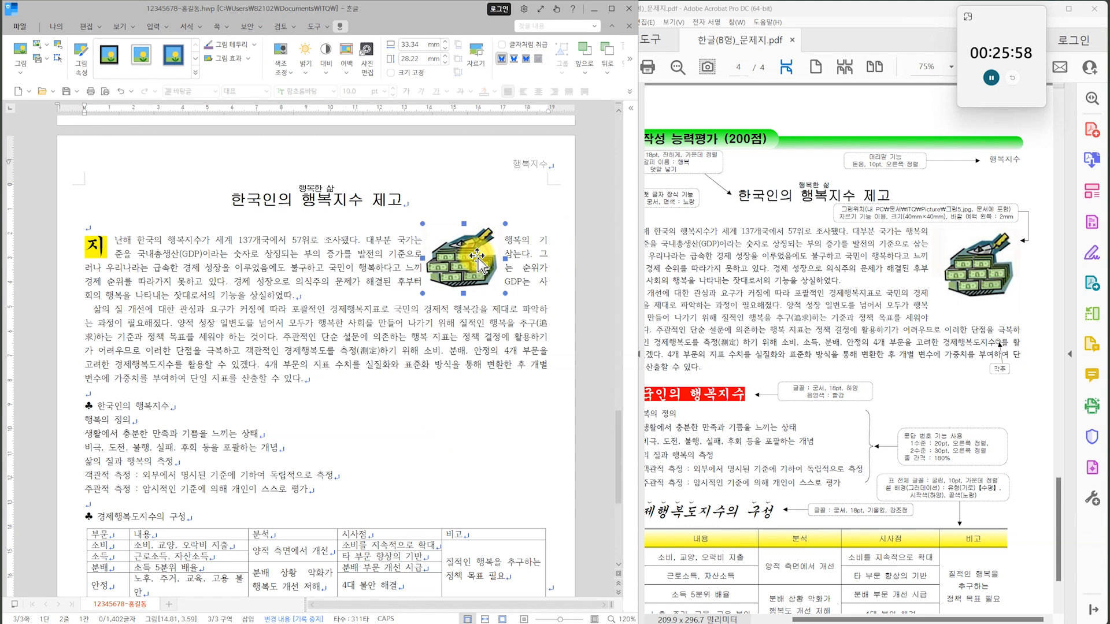
double_click(478, 265)
left_click(188, 315)
left_click(196, 333)
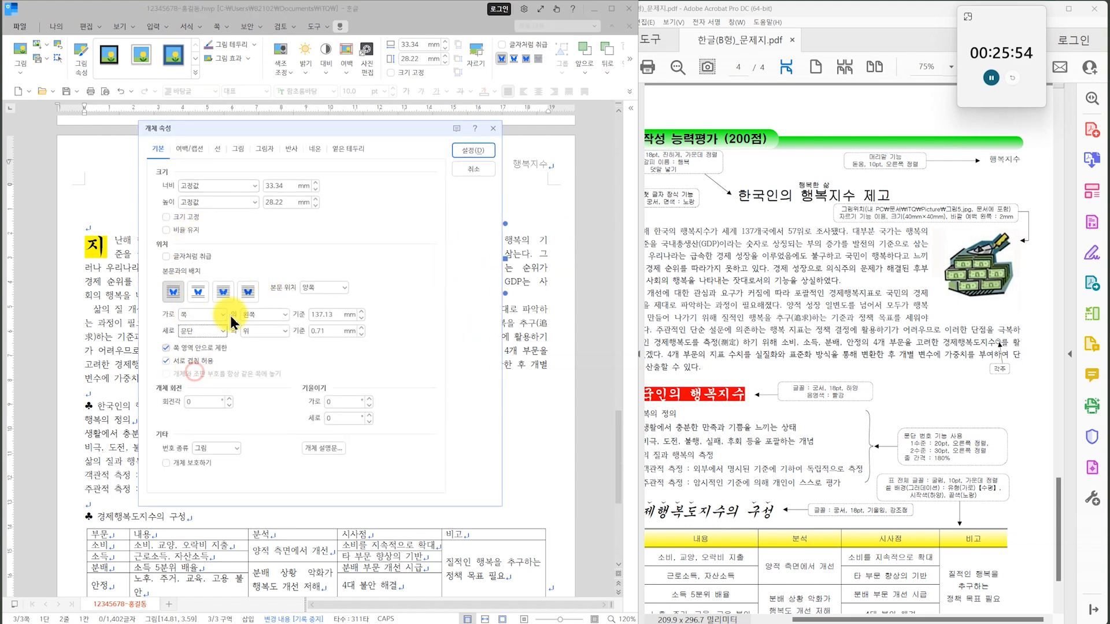
left_click(469, 150)
left_click_drag(494, 265, 590, 279)
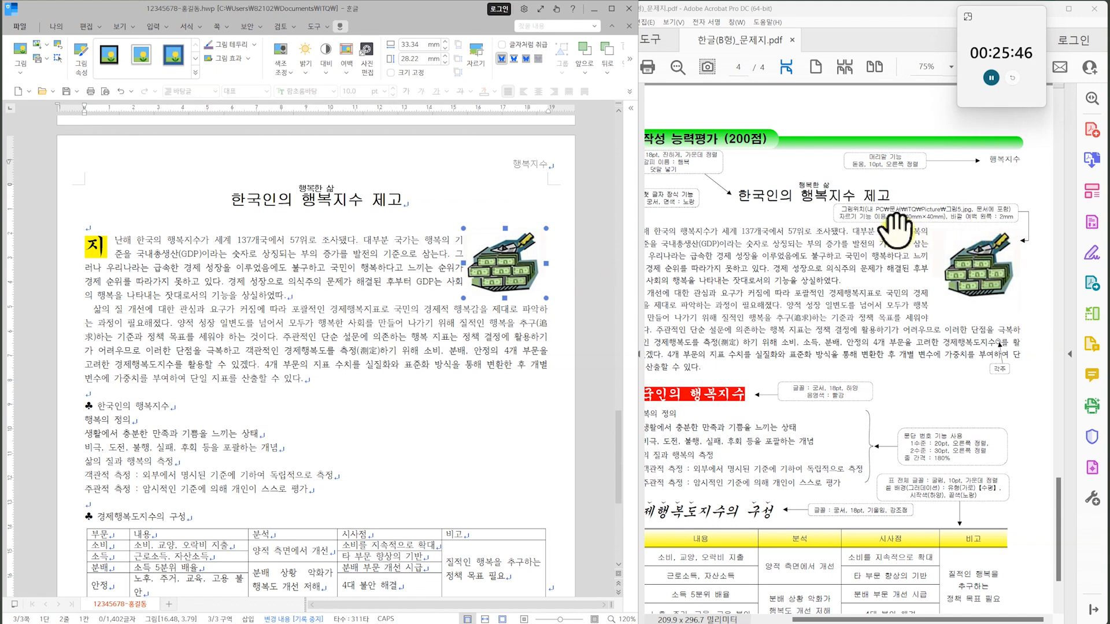
Size the picture 40 × 40 mm with a 2 mm left outer margin and realign it inside the right text margin.
left_click_drag(421, 45, 410, 44)
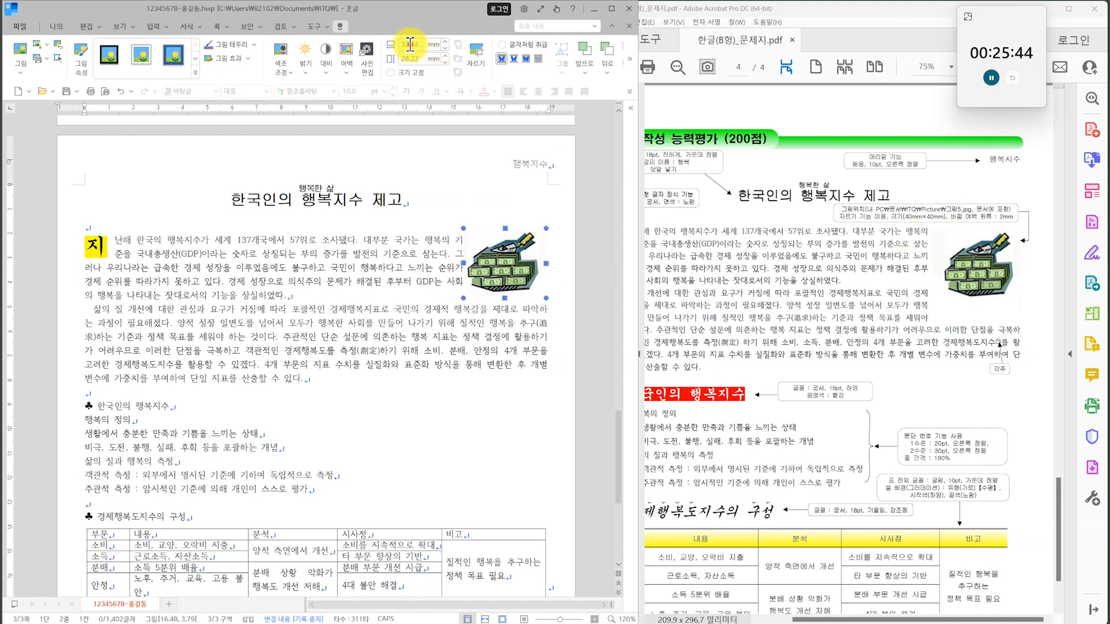
key("Tab")
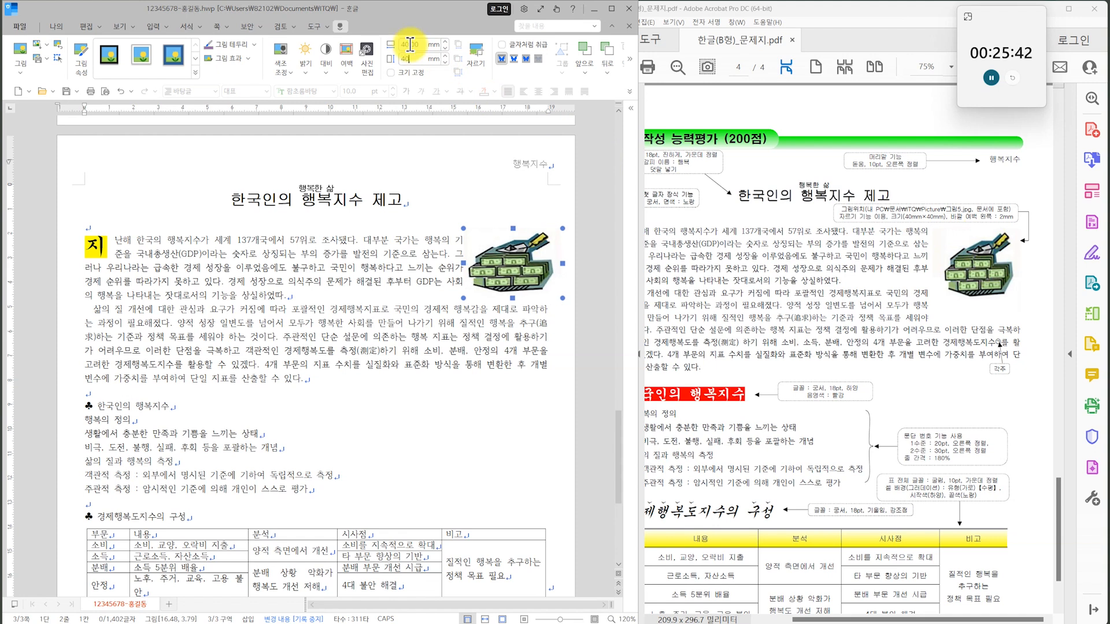
double_click(517, 258)
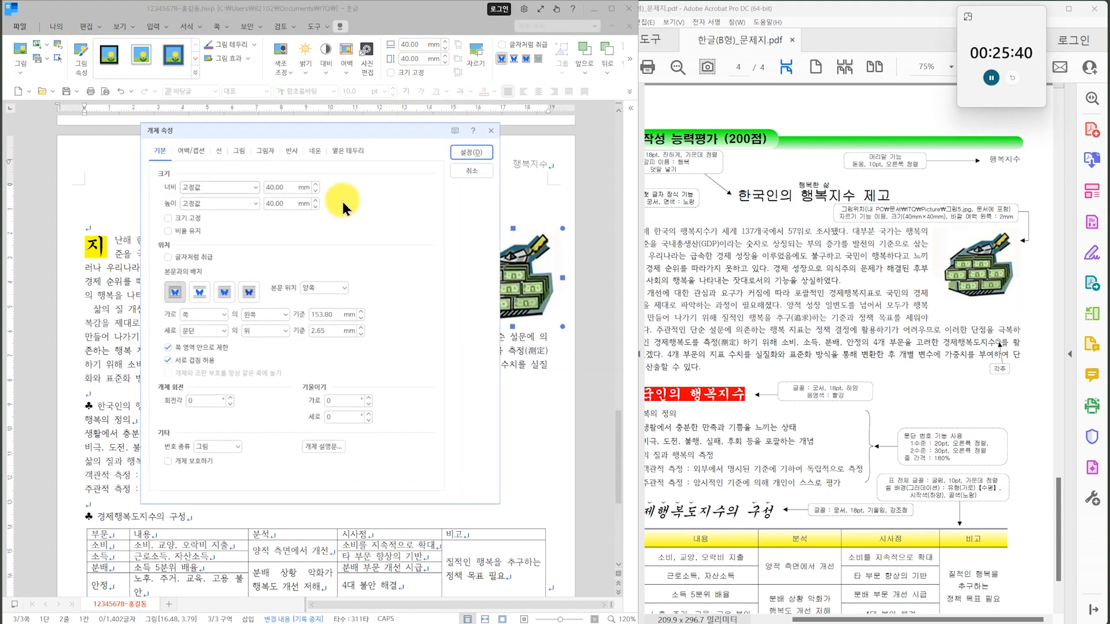
left_click(190, 149)
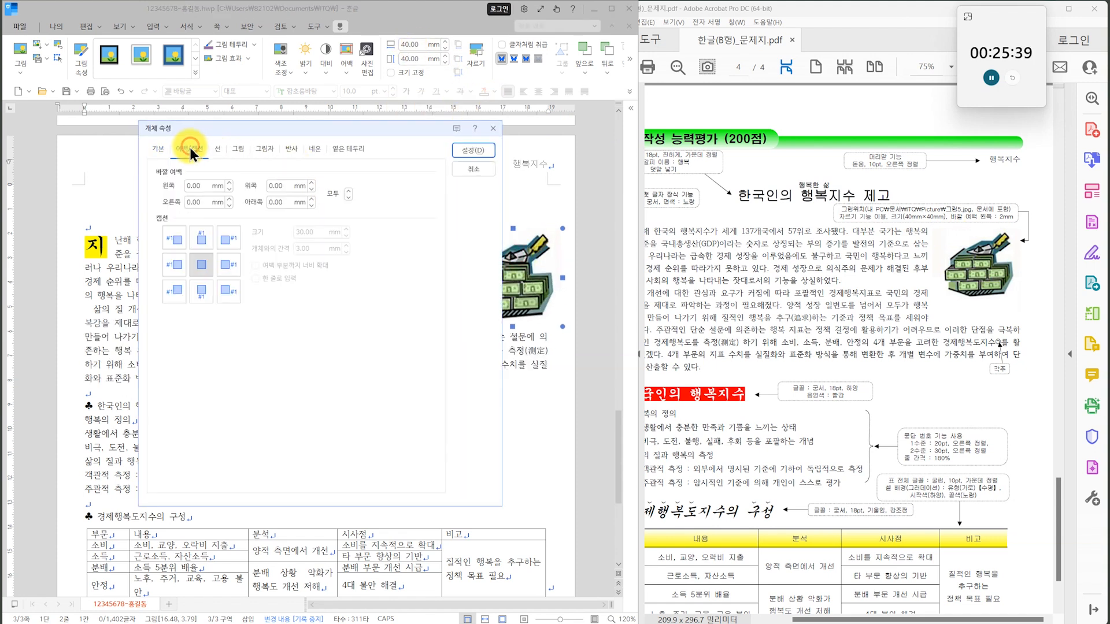
left_click(229, 183)
left_click(474, 150)
left_click_drag(543, 243, 525, 250)
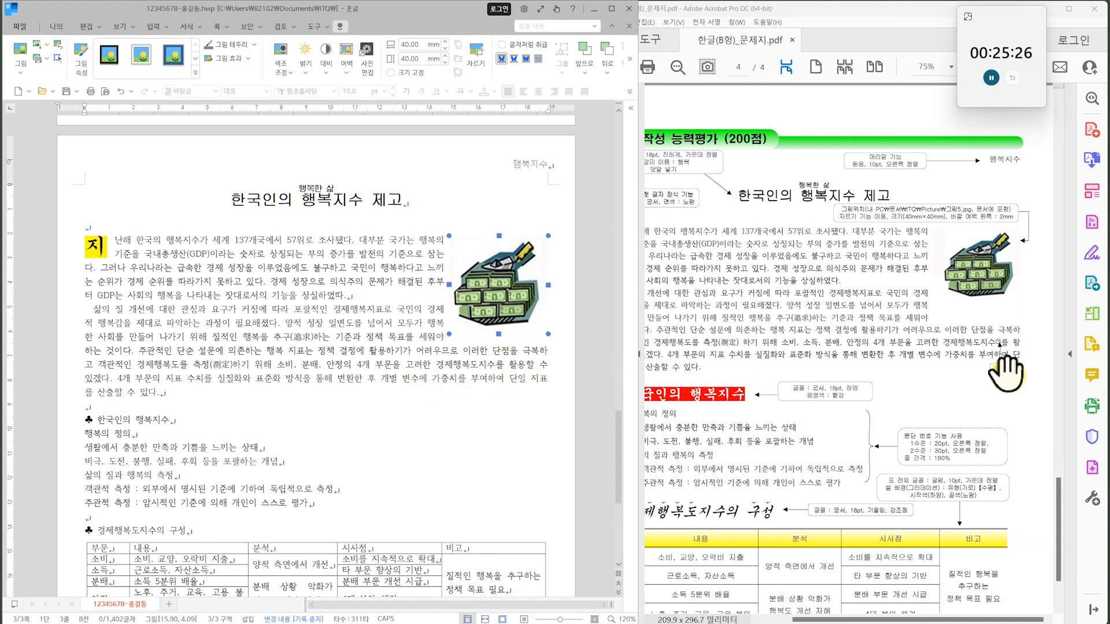
Add a footnote after 경제행복도지수 in the second paragraph reading 경제생활과 가계의 여러 변수를 고려한 삶의 질 향상 및 생활 만족도 지수.
left_click_drag(798, 347, 848, 276)
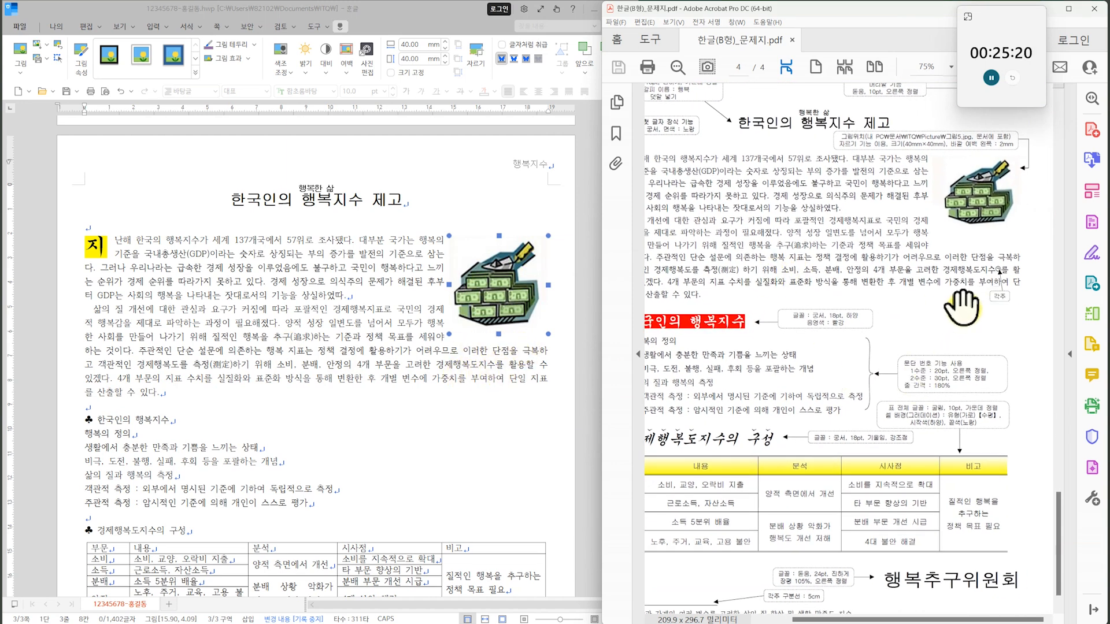
left_click(494, 366)
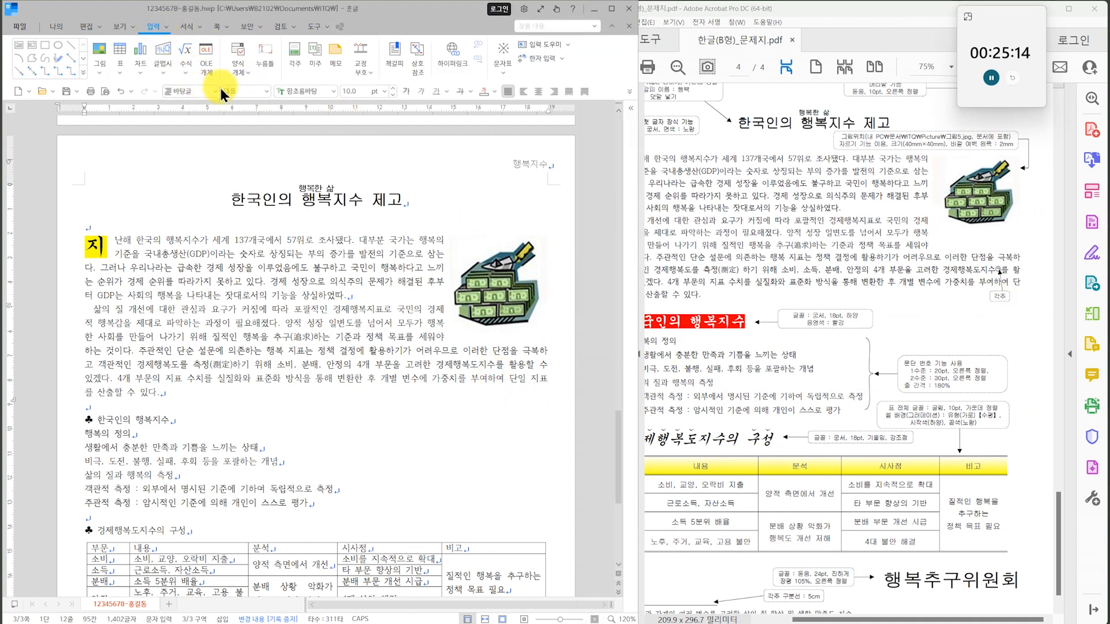
left_click(296, 58)
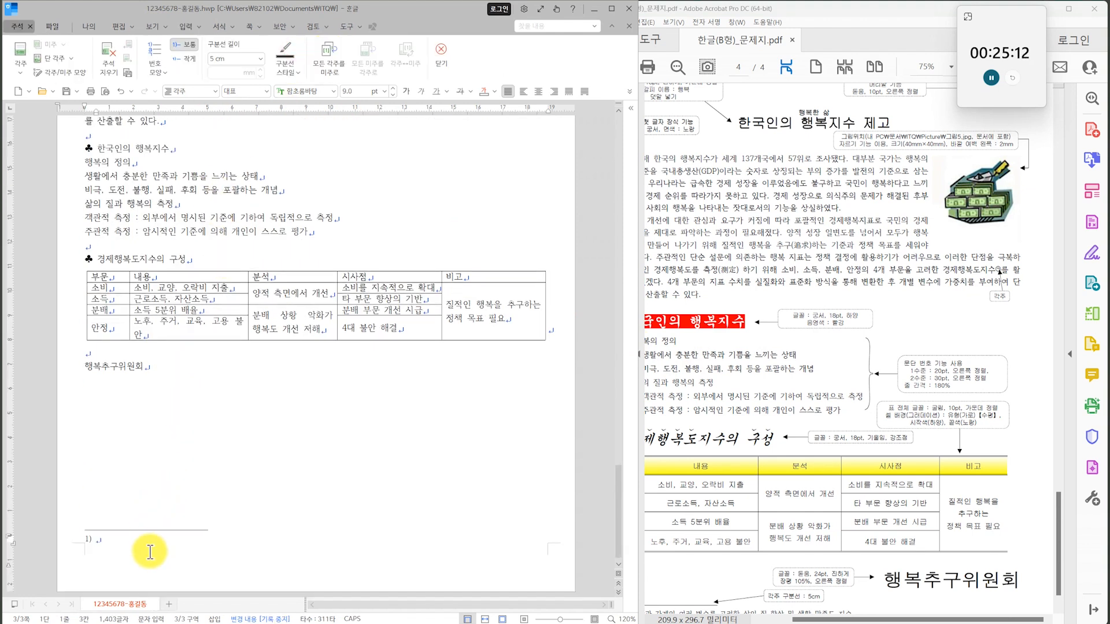
left_click(664, 462)
left_click_drag(663, 463, 680, 415)
left_click(178, 546)
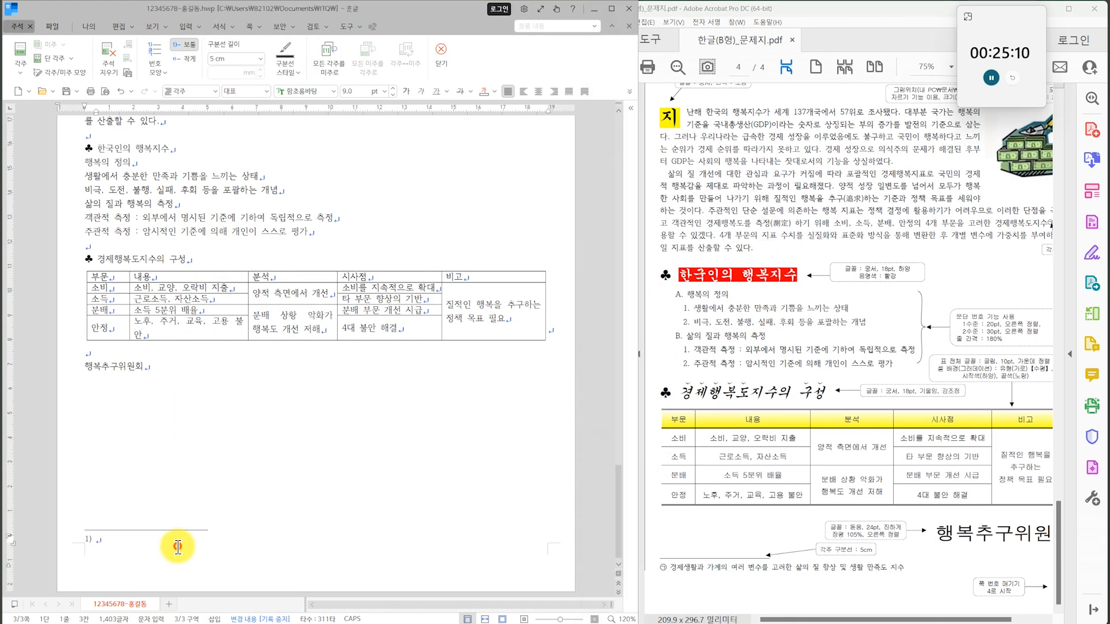
type("경제생활과 가계의 여러 변수를 고려한 삶의 질 향상 및 생활 만족도 지수")
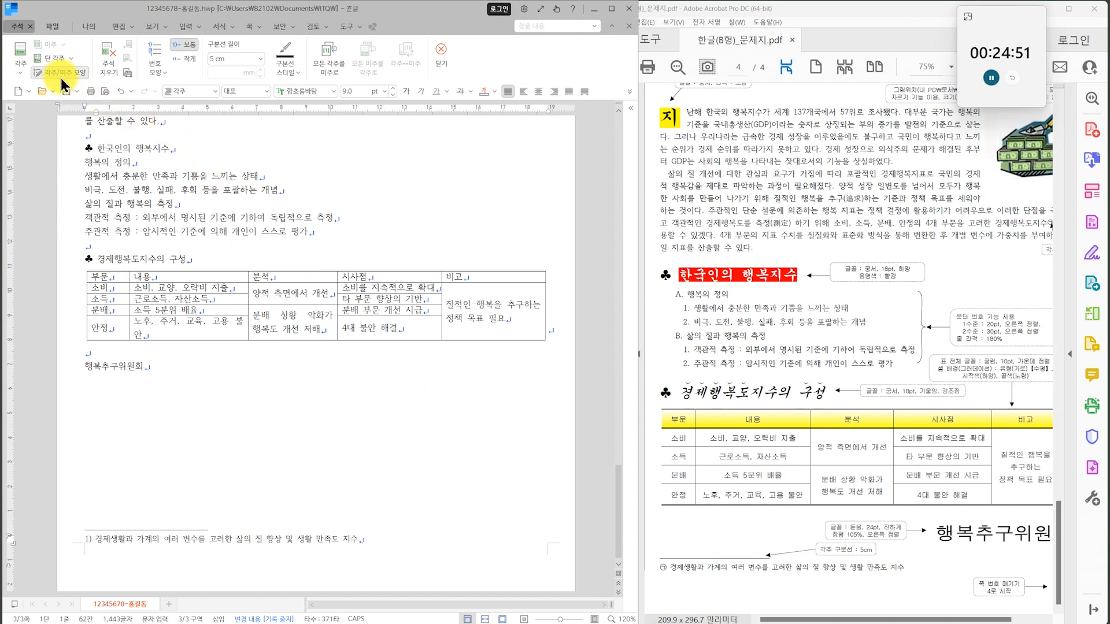
Change the footnote number format to ㉠,㉡,㉢ and apply it.
left_click(272, 539)
left_click(59, 72)
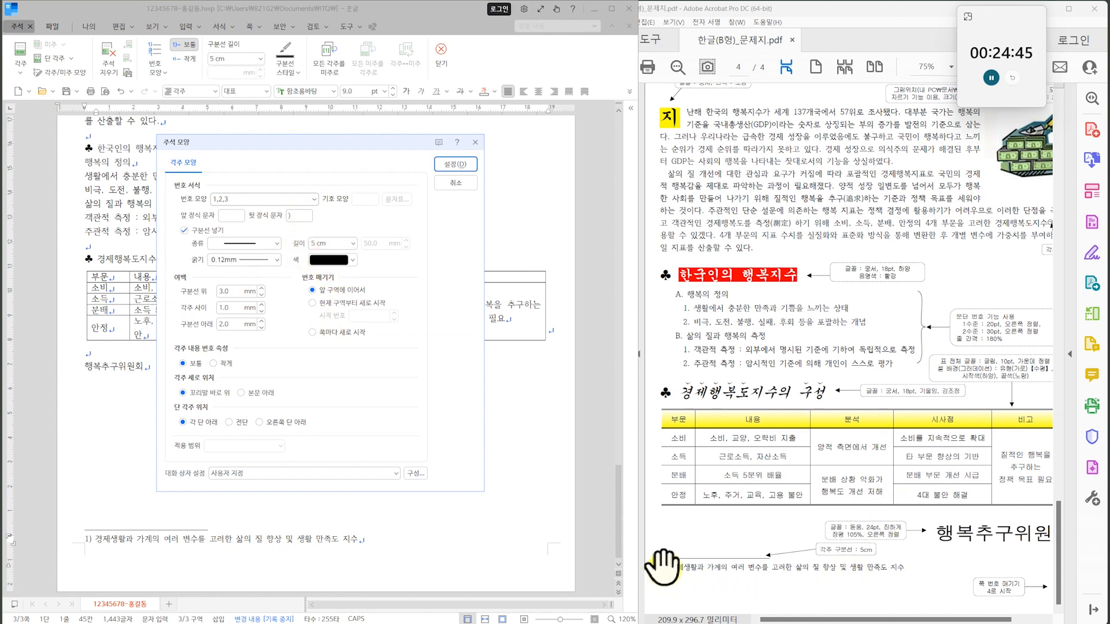
left_click(311, 200)
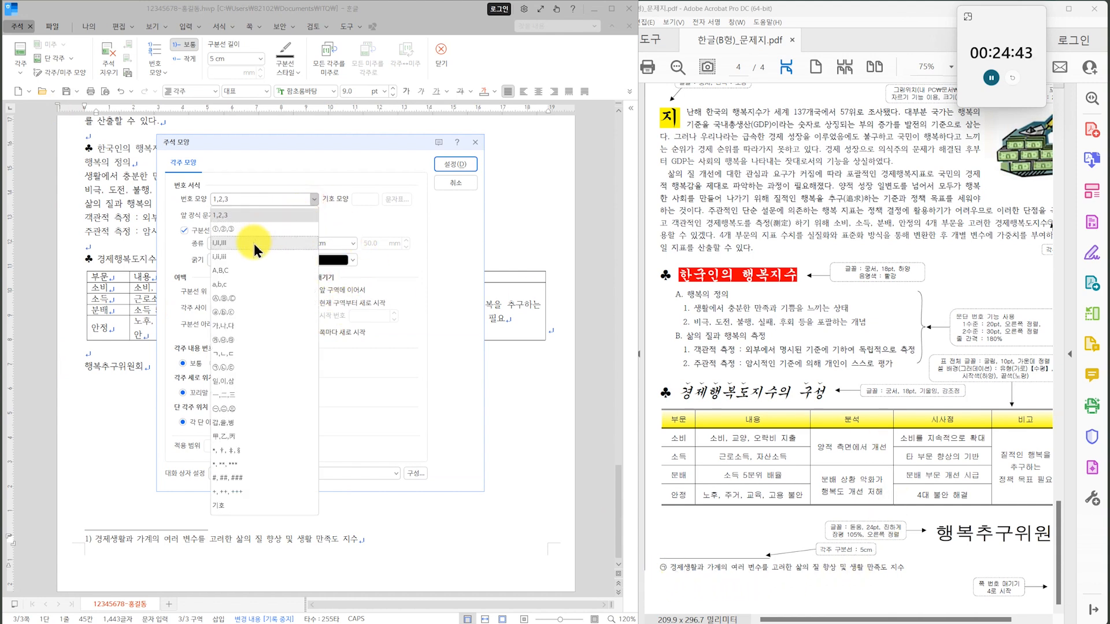
left_click(225, 367)
left_click(457, 166)
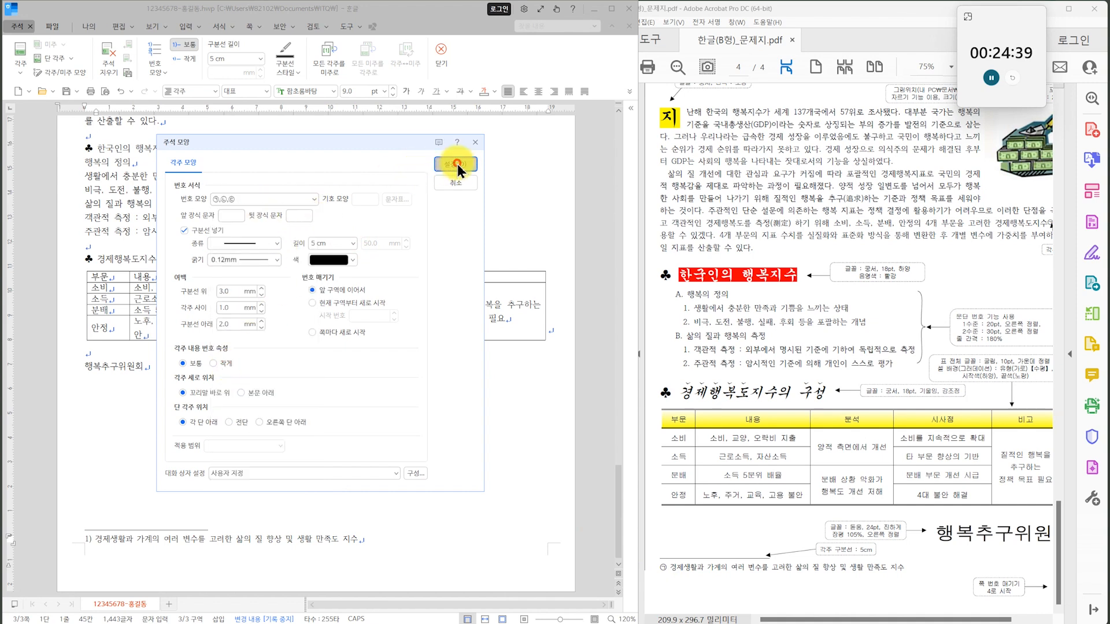
Compare the second paragraph's wording and its footnote mark with the exam sheet.
left_click_drag(868, 239, 780, 309)
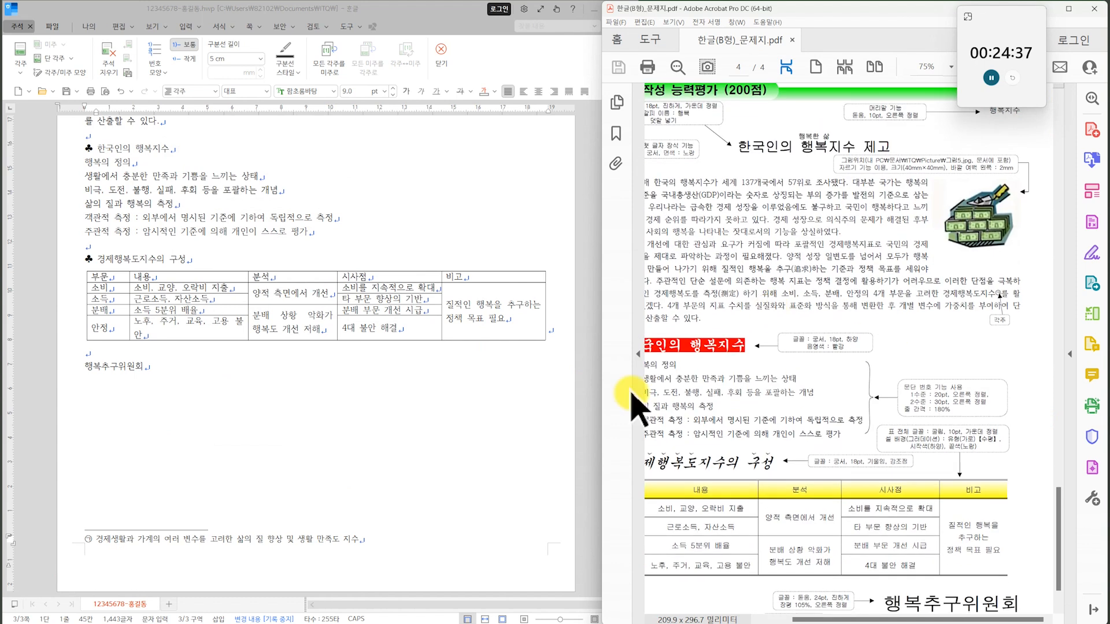
scroll(341, 254, "up", 5)
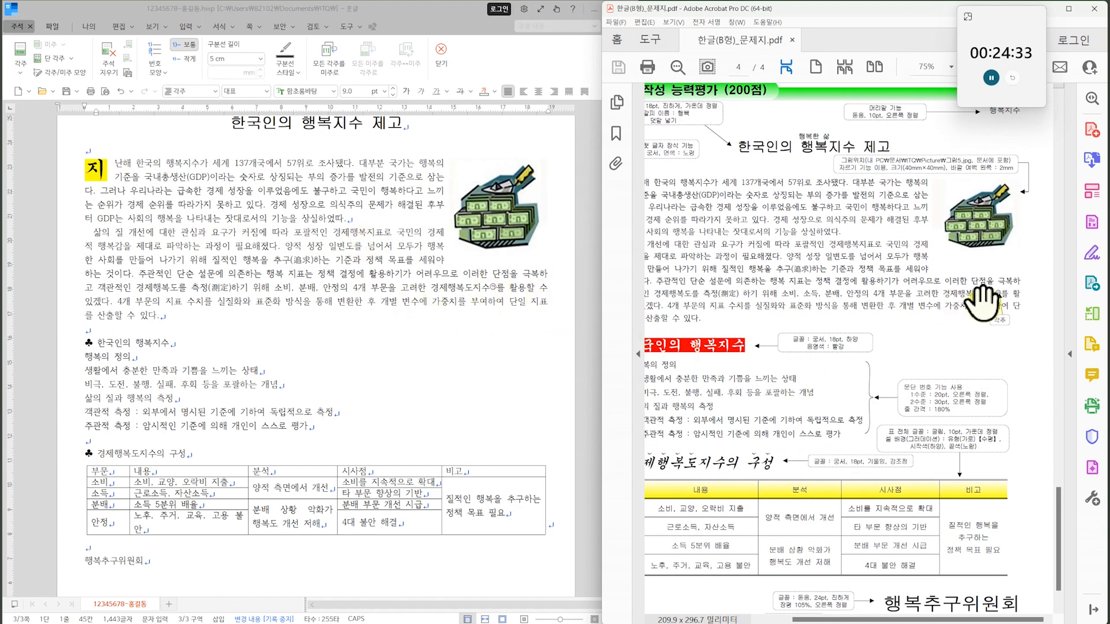
scroll(1018, 334, "down", 1)
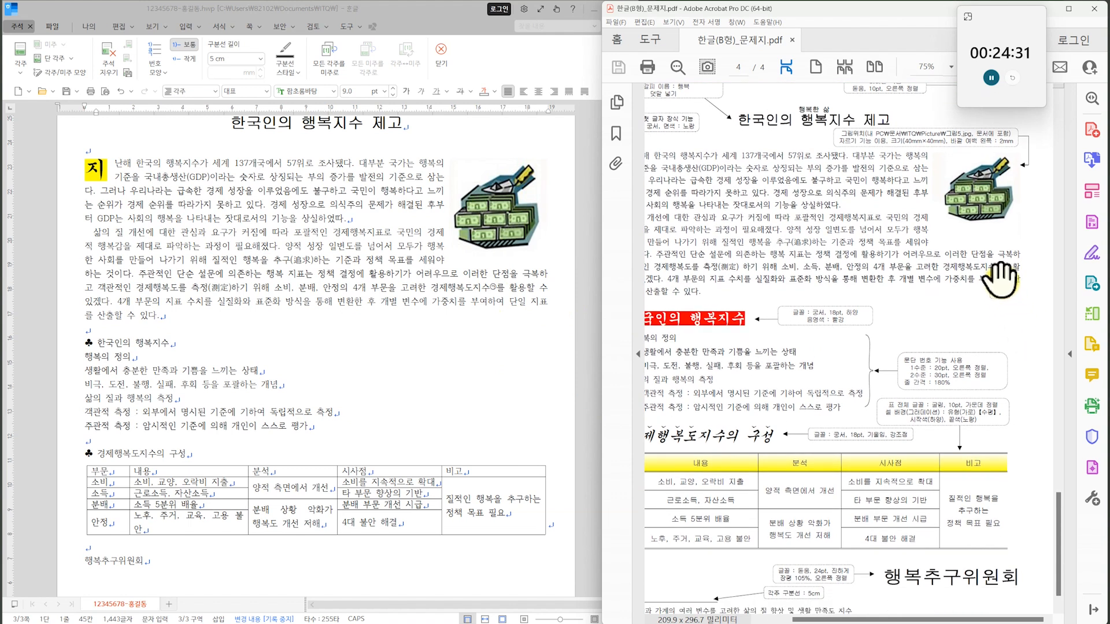
left_click(514, 298)
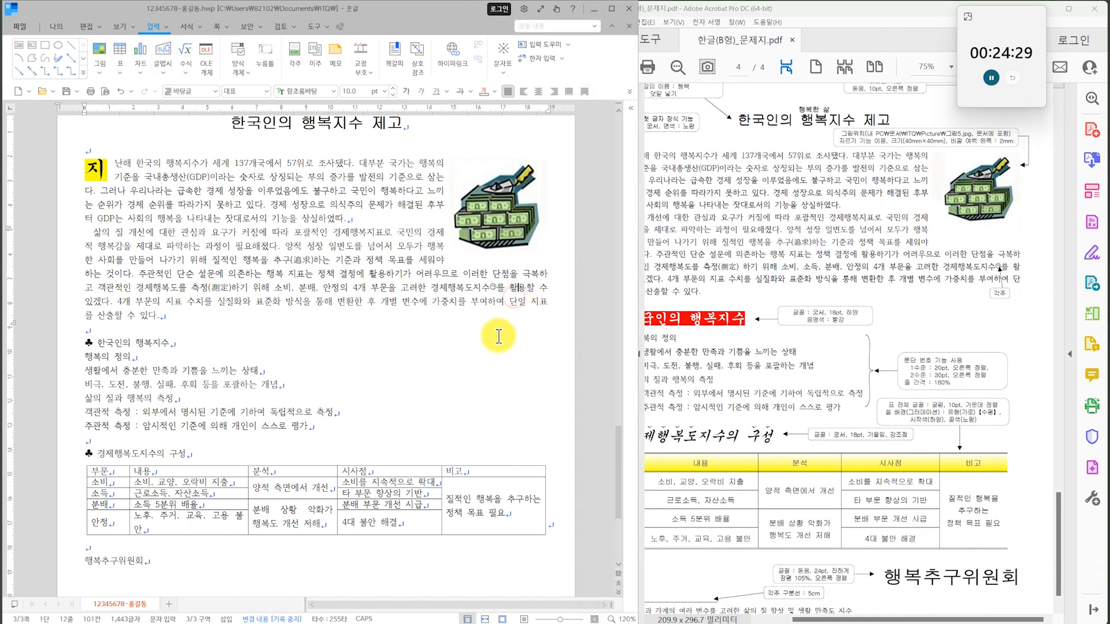
left_click_drag(749, 293, 760, 287)
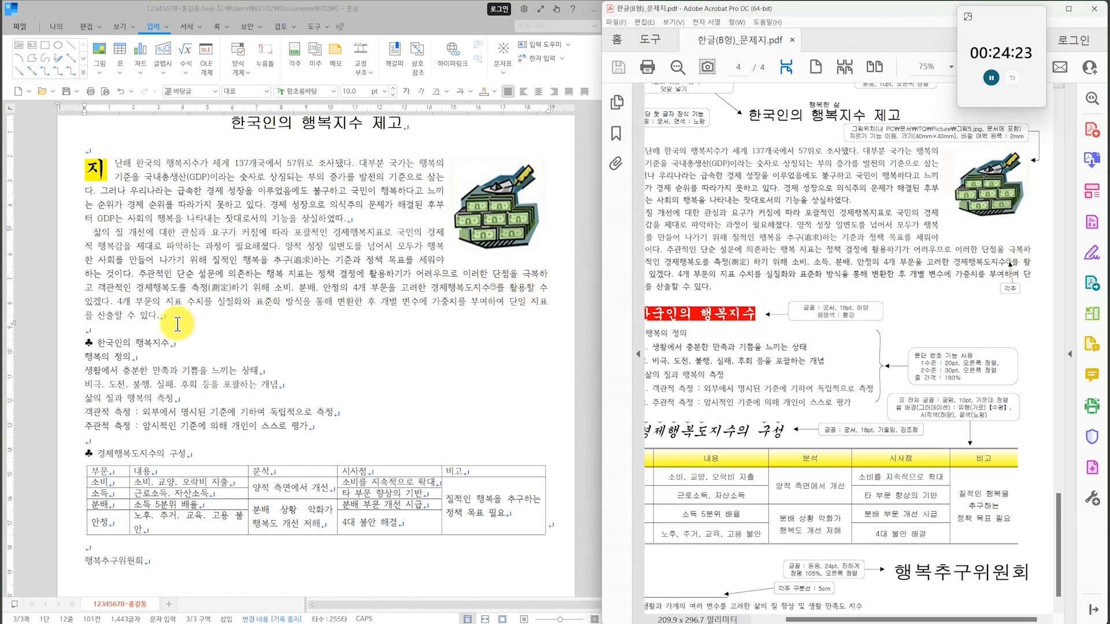
left_click_drag(760, 317, 802, 280)
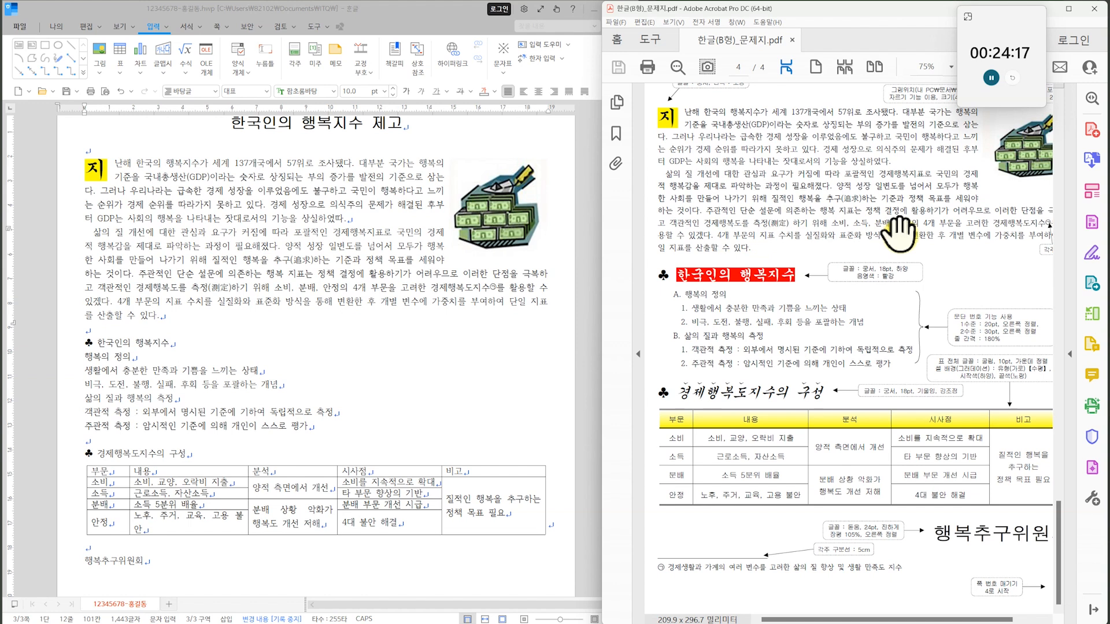
left_click_drag(931, 233, 860, 241)
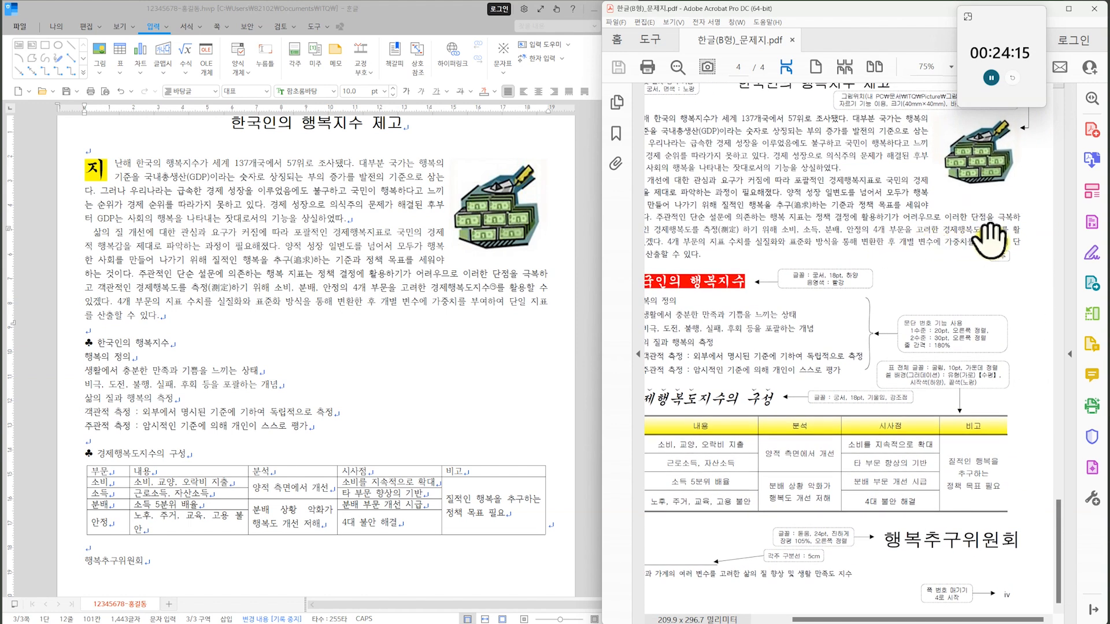
left_click_drag(790, 325, 888, 315)
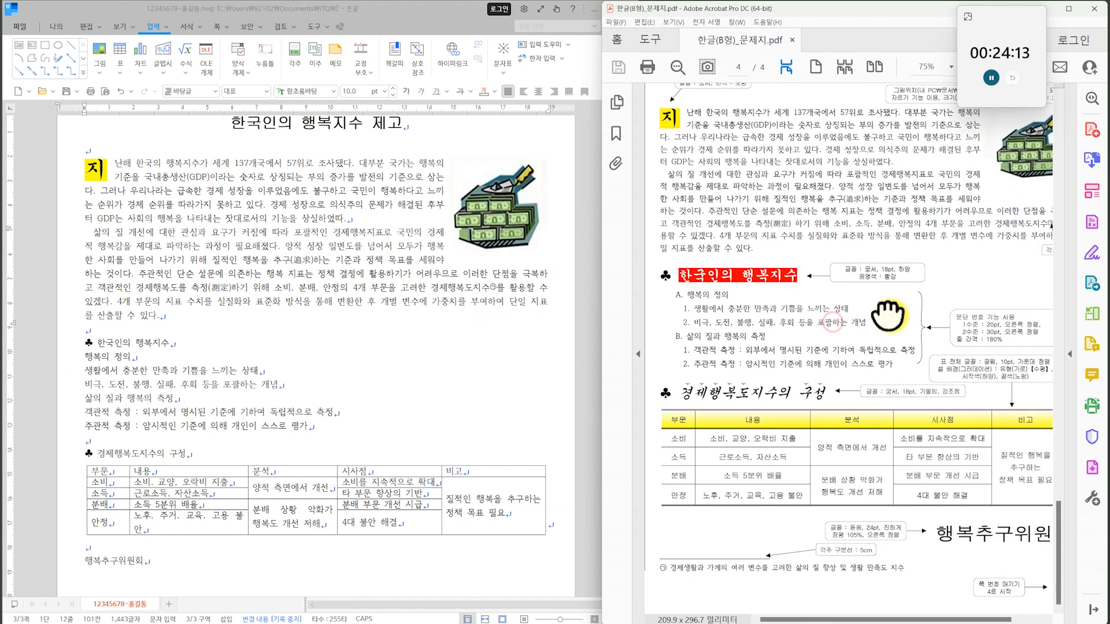
Insert the missing text 소득, before 분배 in the second paragraph and recheck that passage against the exam sheet.
left_click(276, 287)
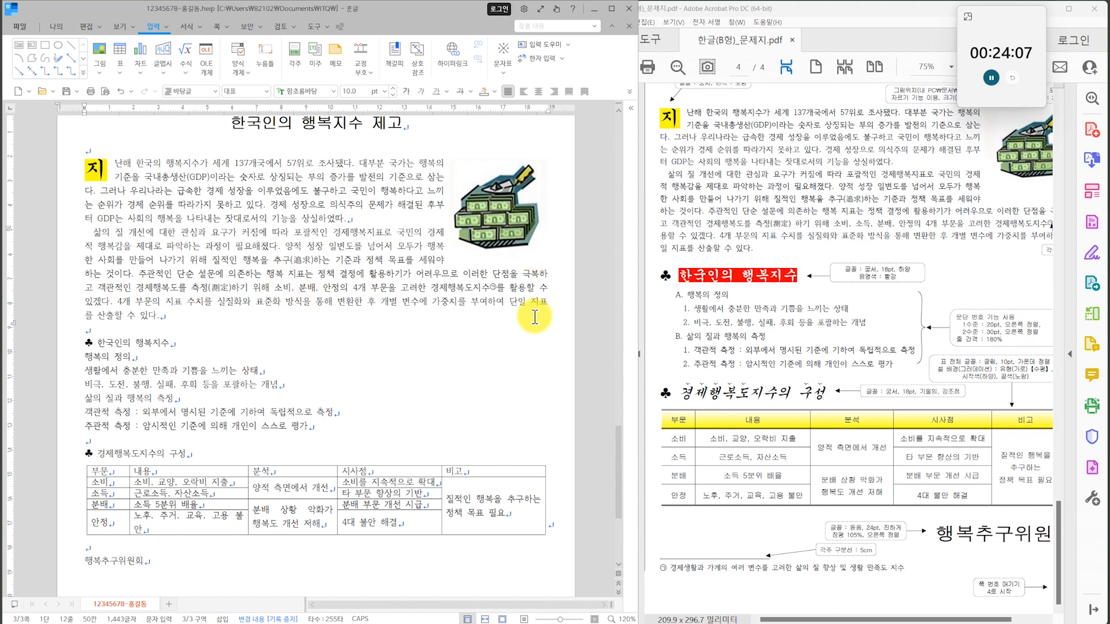
type("ㅅ")
type("득,")
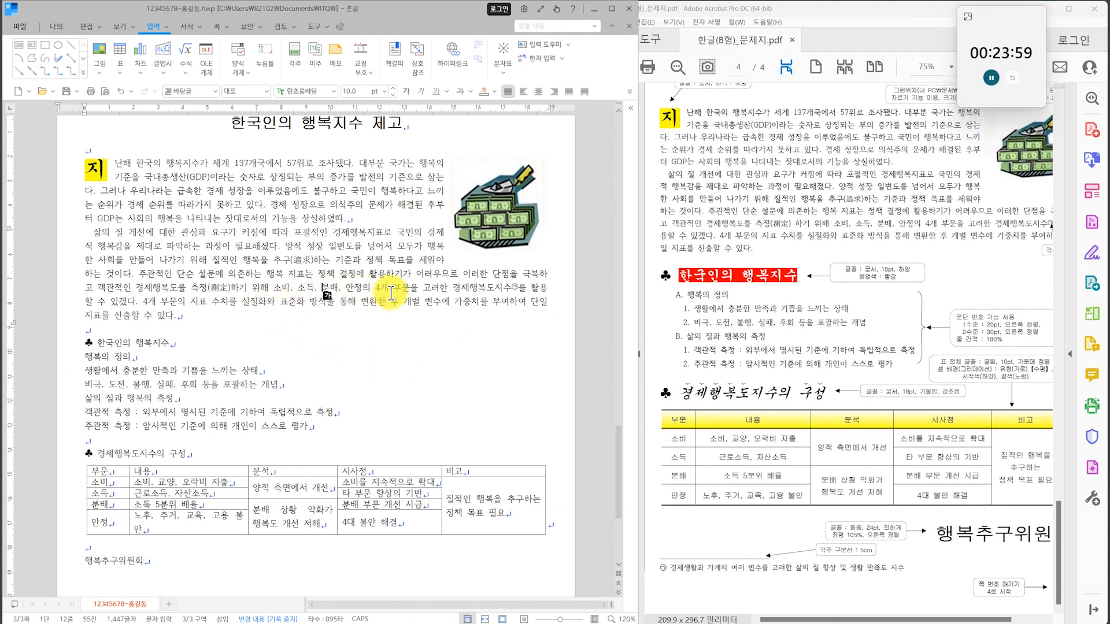
left_click_drag(923, 266, 886, 272)
left_click(524, 290)
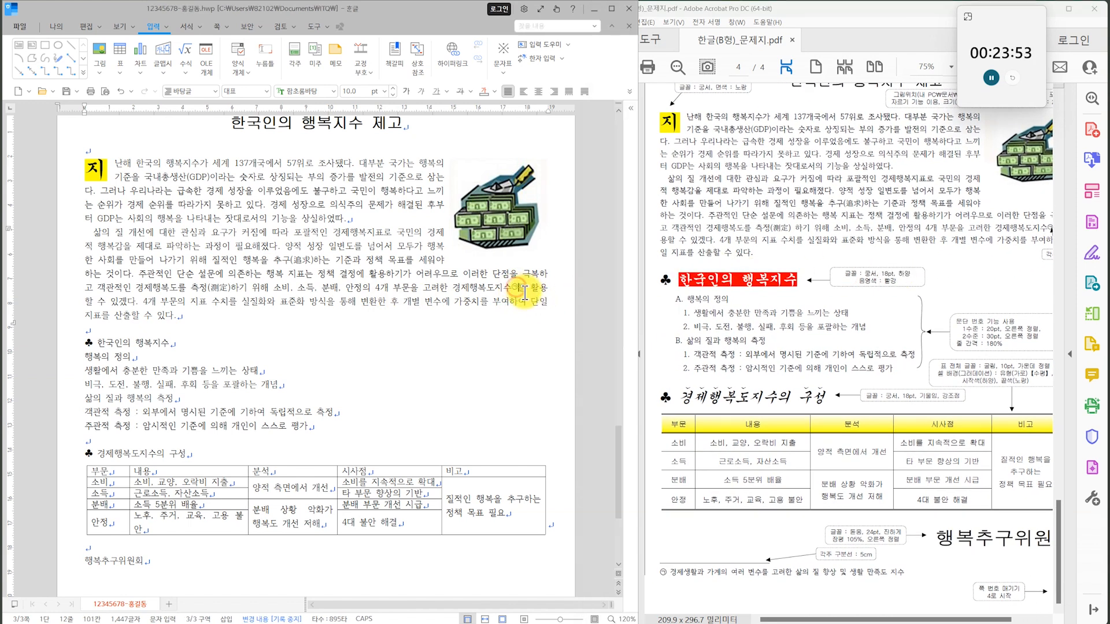
left_click_drag(942, 253, 887, 268)
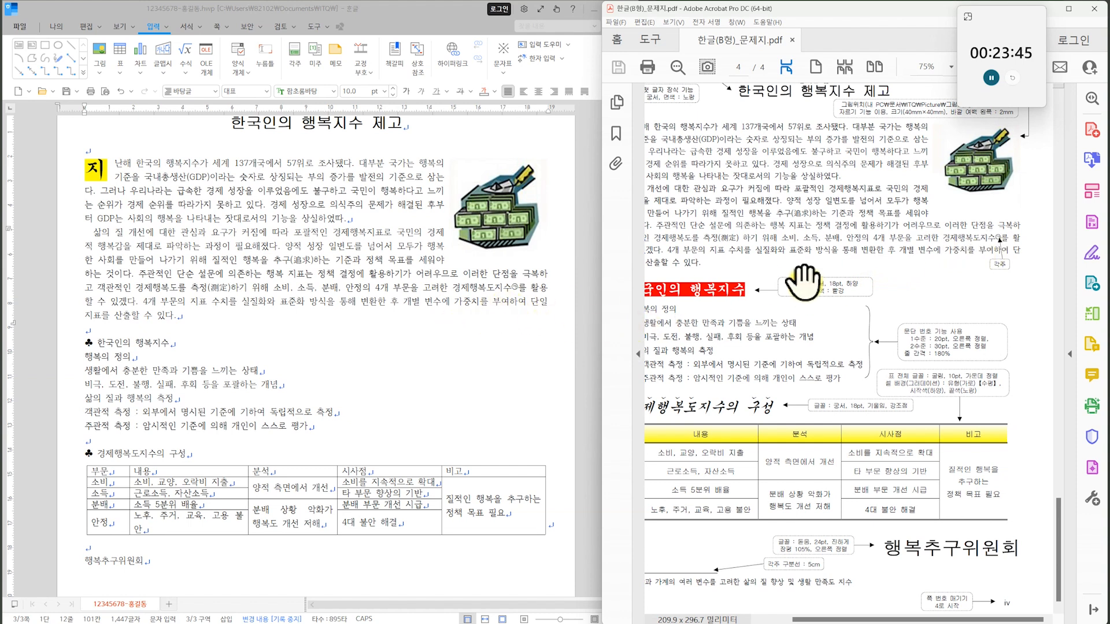
Insert a space between 측정(測定) and 하기 in the second paragraph, as on the exam sheet.
left_click_drag(893, 273, 931, 259)
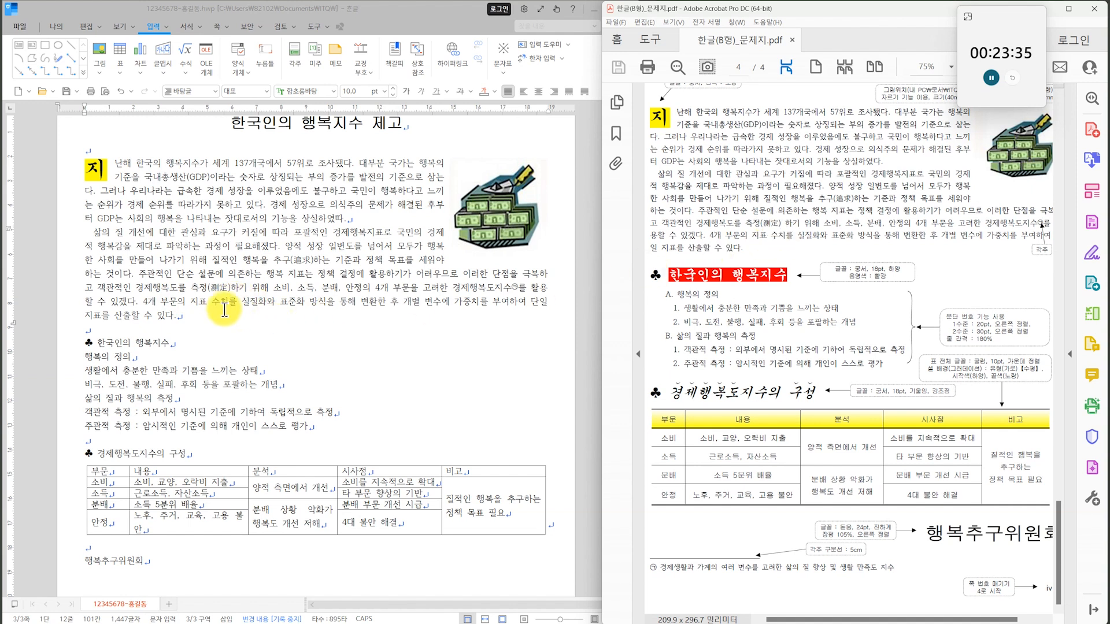
left_click(232, 287)
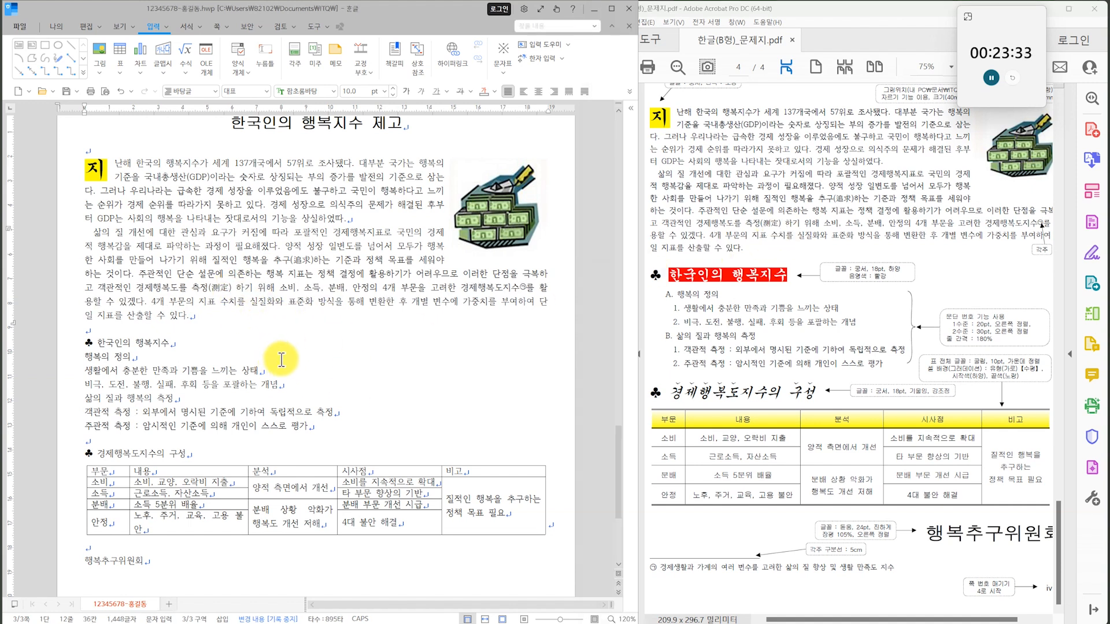
left_click(819, 318)
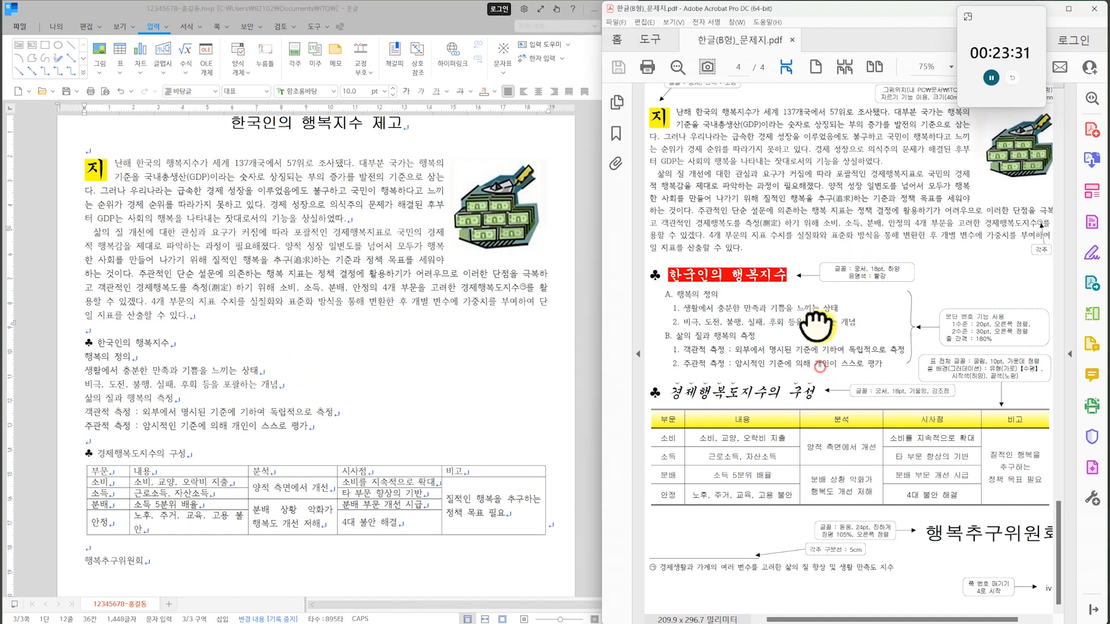
Format the whole ♣ 한국인의 행복지수 heading in the 궁서 font at 18 pt.
left_click_drag(180, 345, 72, 342)
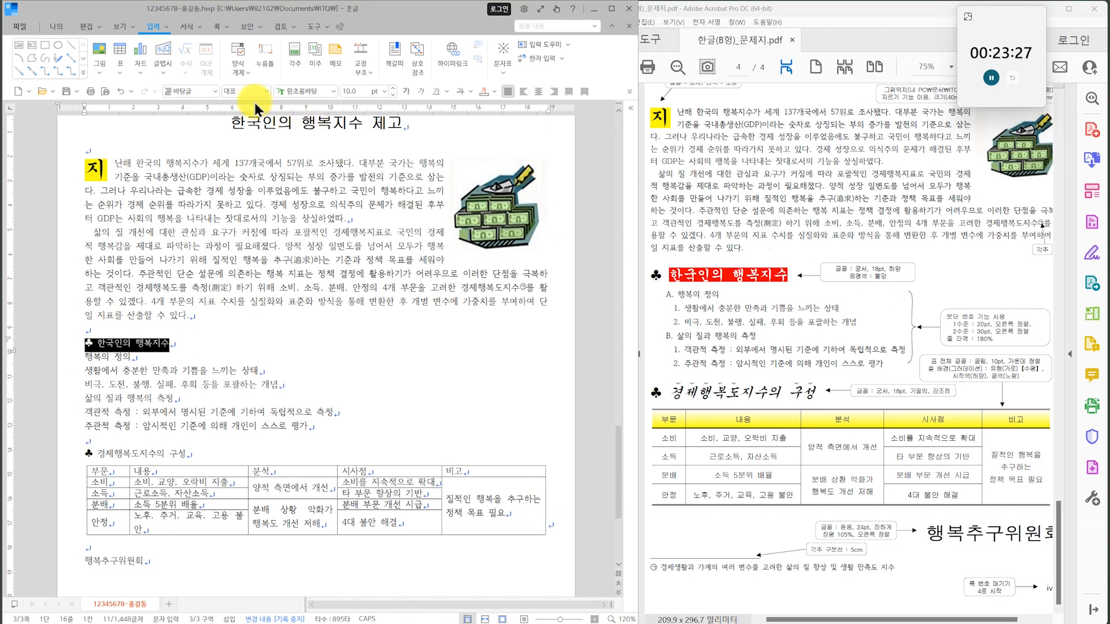
left_click(332, 92)
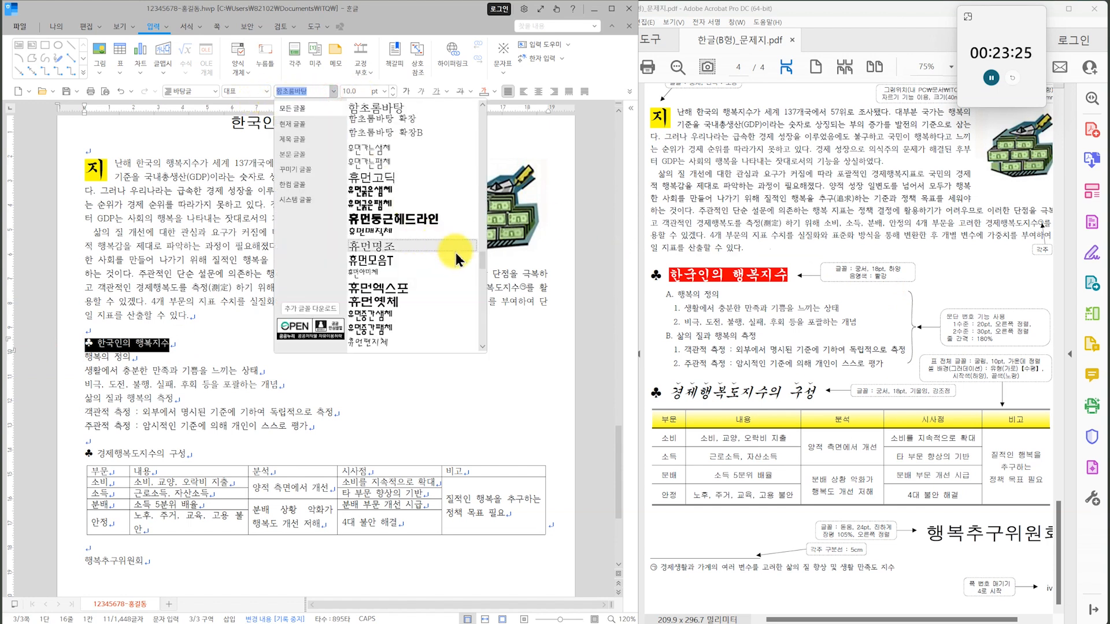
left_click_drag(486, 255, 485, 124)
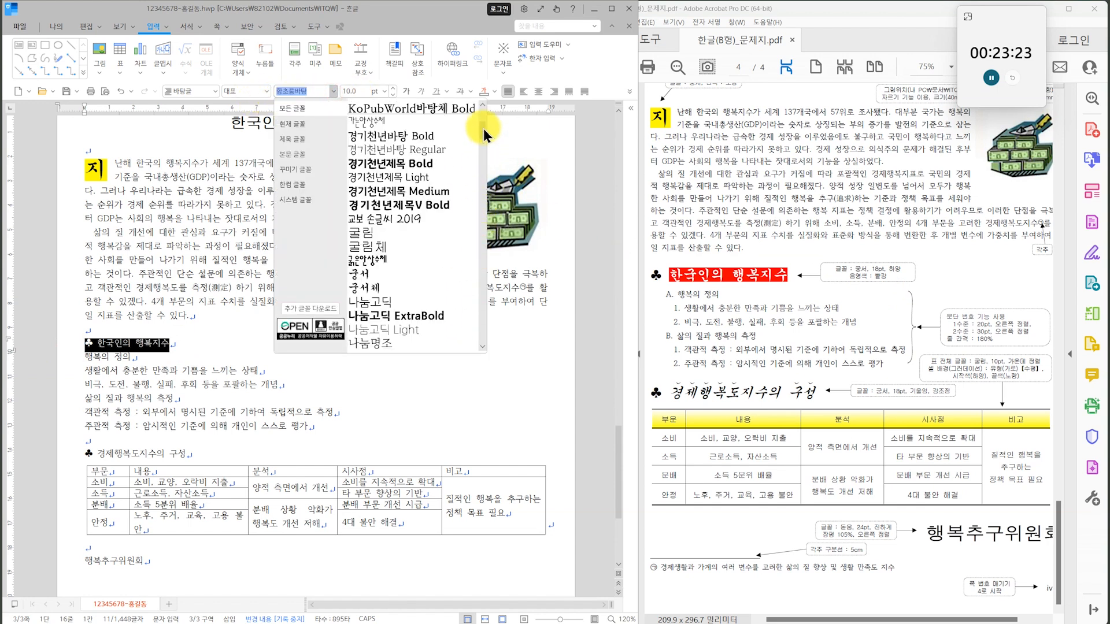
left_click(373, 276)
left_click(384, 91)
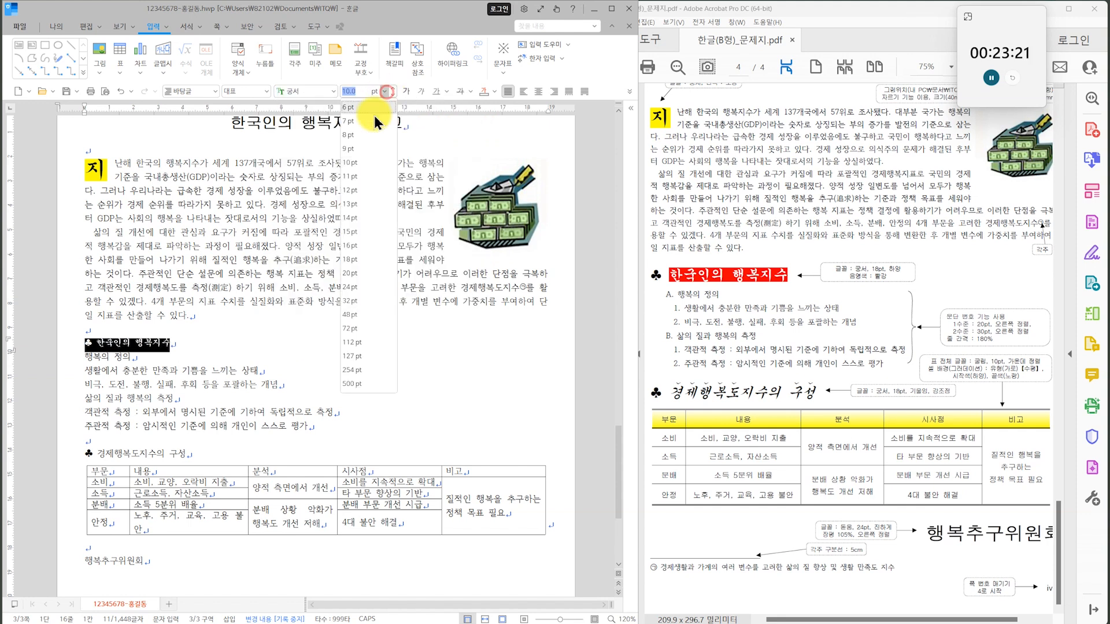
left_click(363, 262)
left_click(289, 356)
Give the heading text 한국인의 행복지수, without the ♣ symbol, white characters on red shading.
left_click_drag(106, 347, 238, 347)
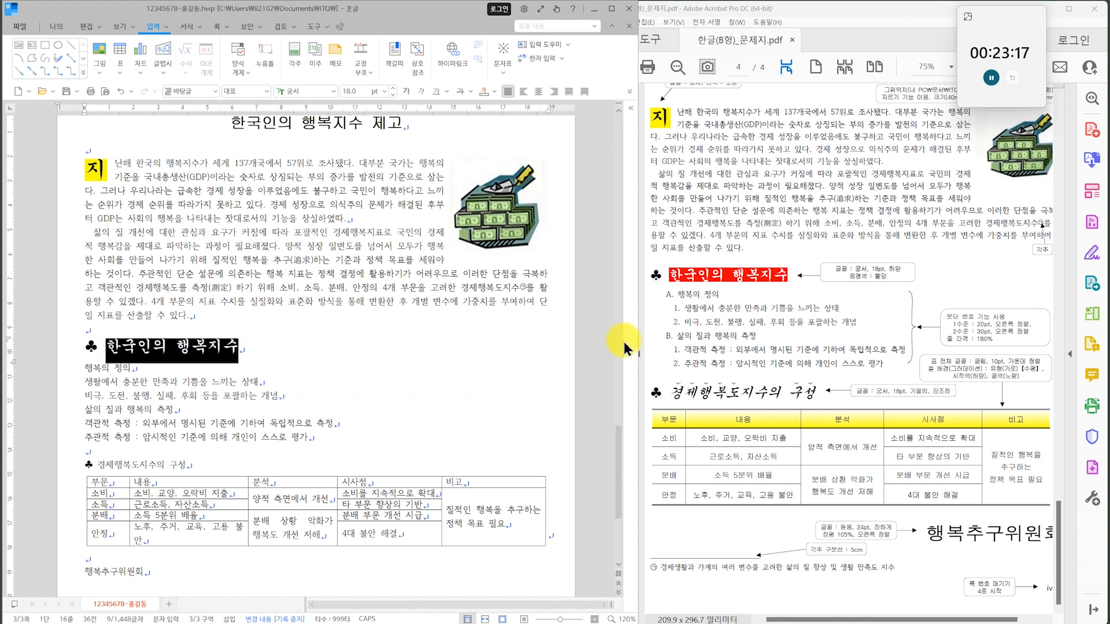
key("alt+l")
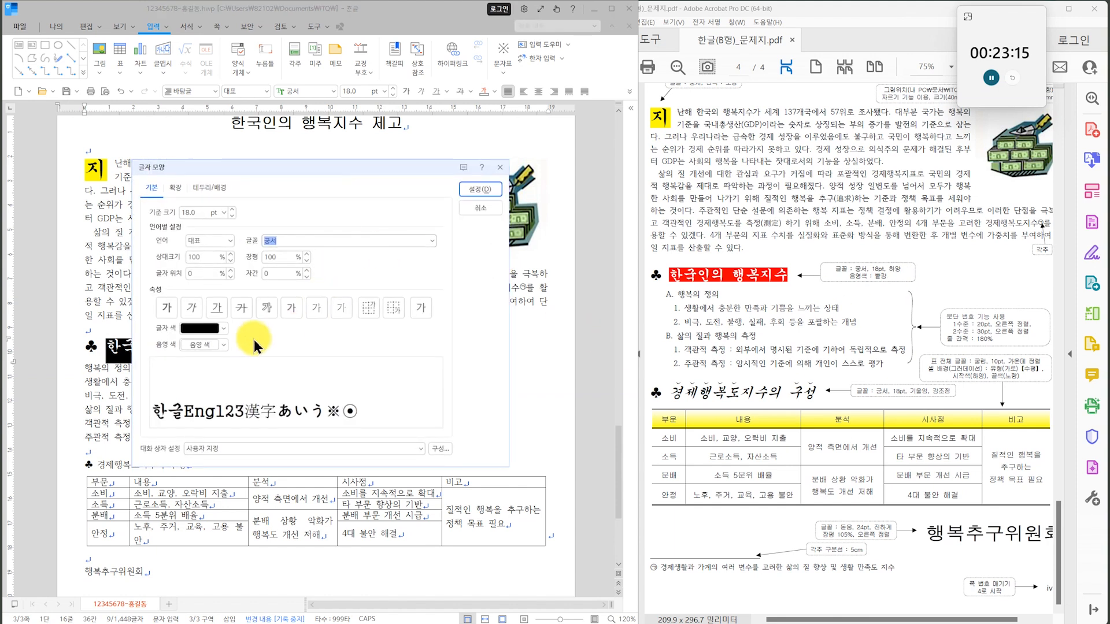
left_click(226, 347)
left_click(201, 395)
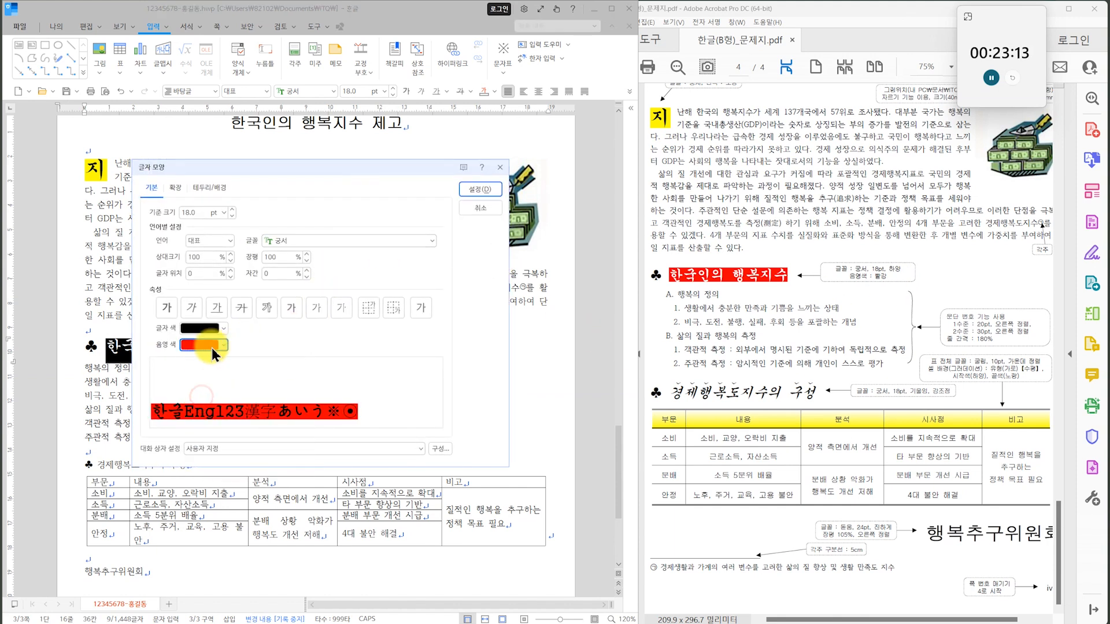
left_click(224, 330)
left_click(199, 367)
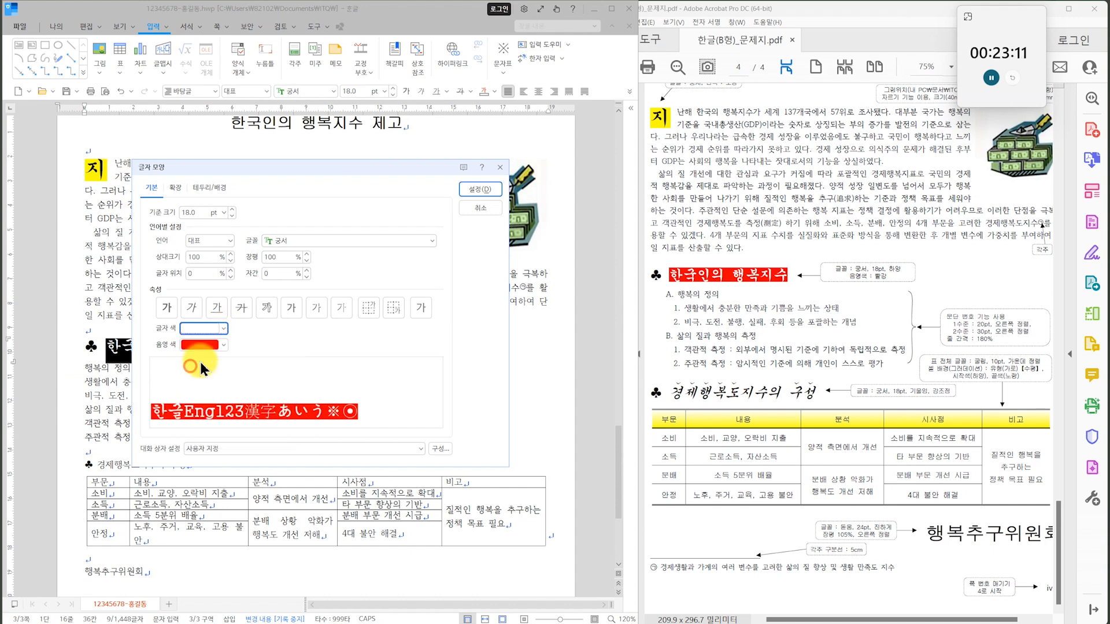
left_click(479, 189)
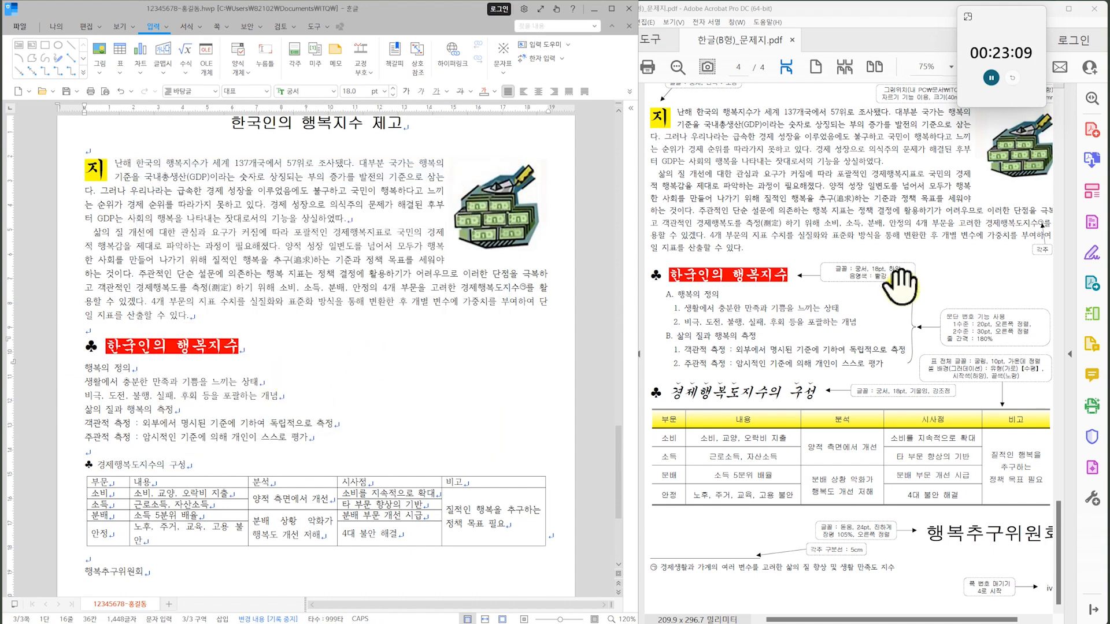
Set the line spacing of the six lines from 행복의 정의 to 주관적 측정 to 180%.
left_click(878, 346)
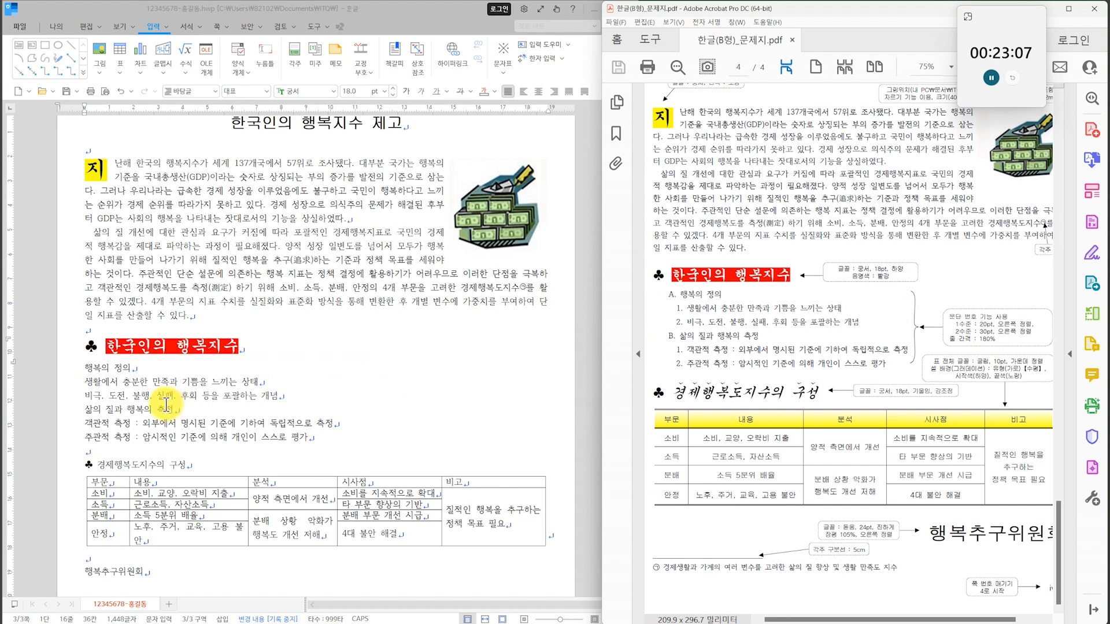
left_click(115, 367)
left_click_drag(115, 367, 143, 437)
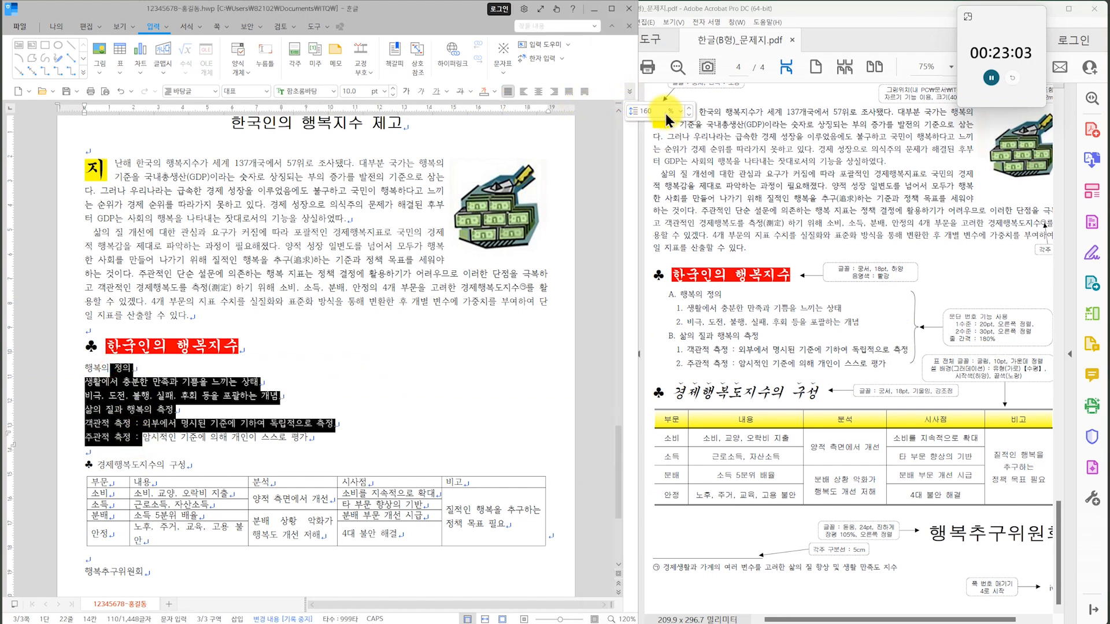
left_click(682, 113)
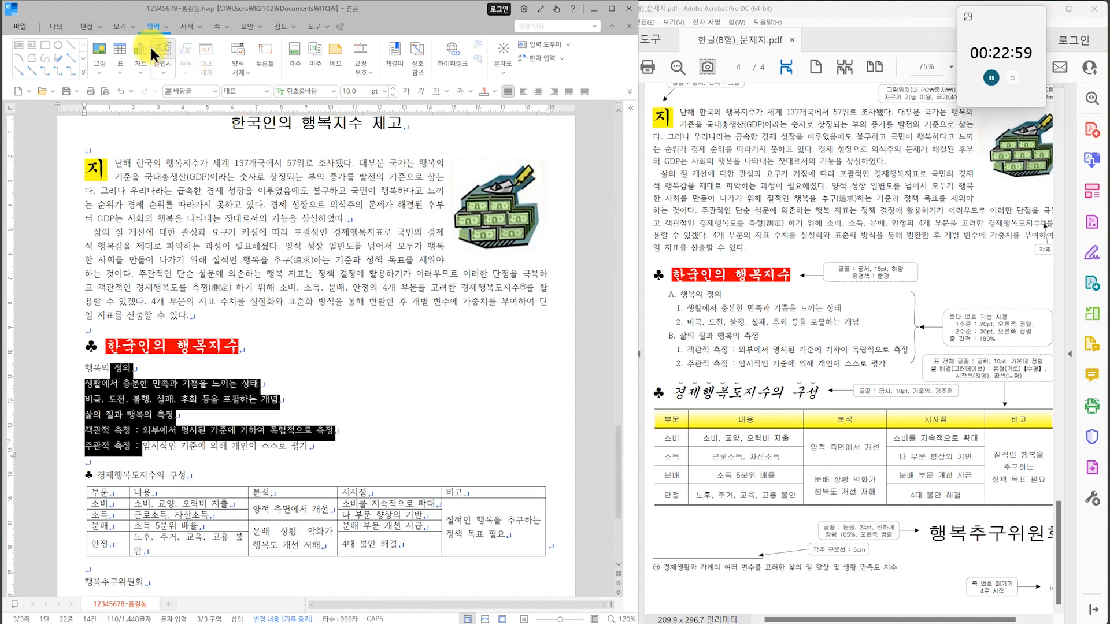
Choose the A., 1., 가., (a) paragraph numbering scheme for the six selected lines.
left_click(185, 26)
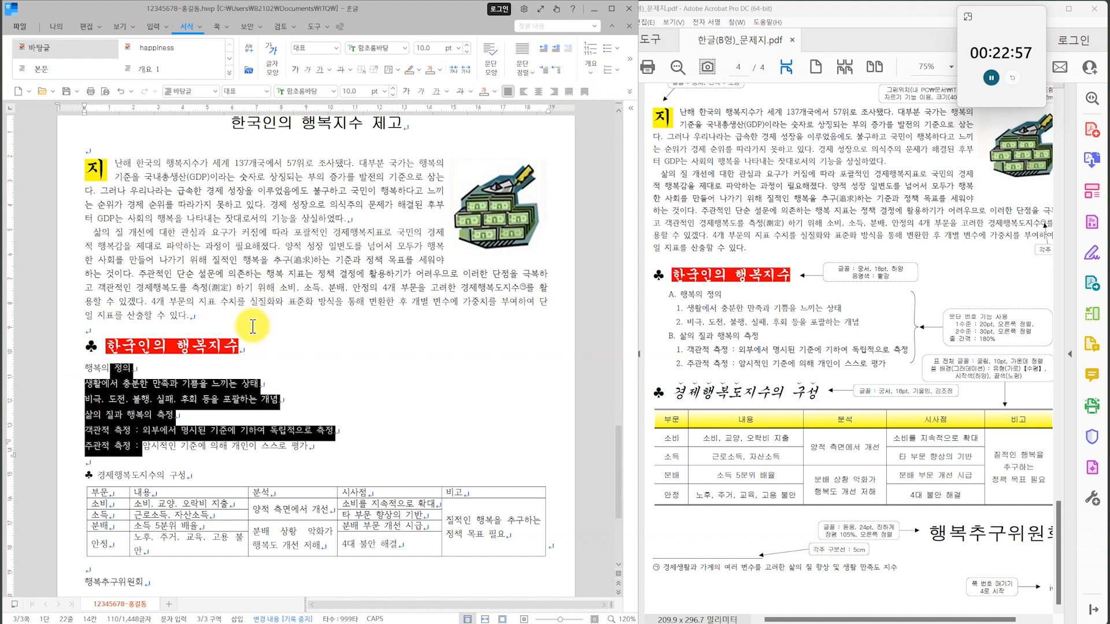
right_click(118, 411)
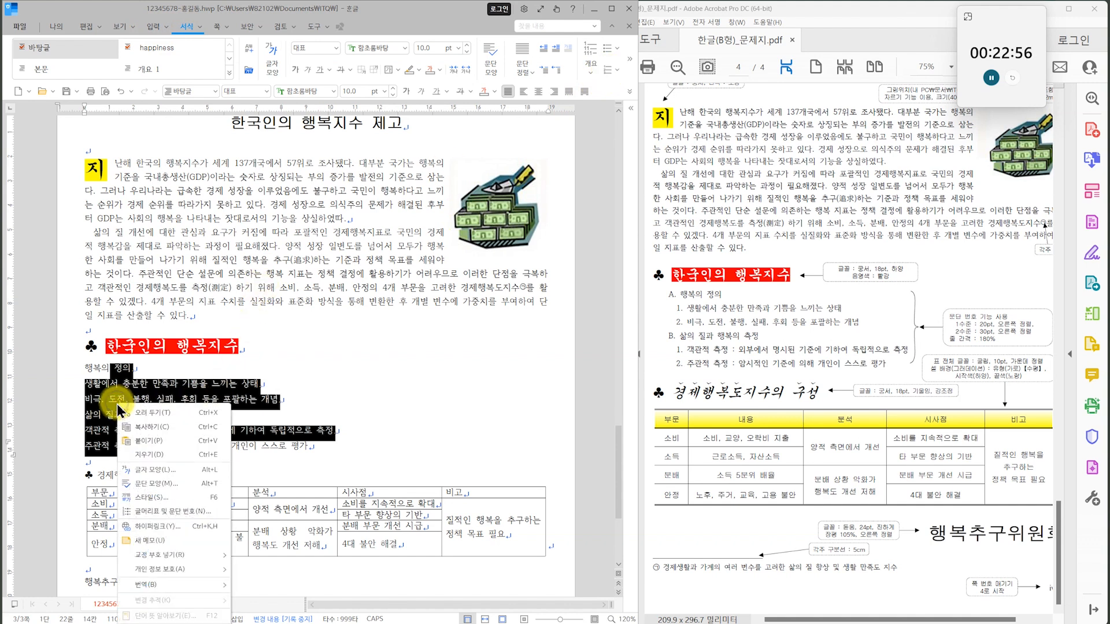
left_click(173, 511)
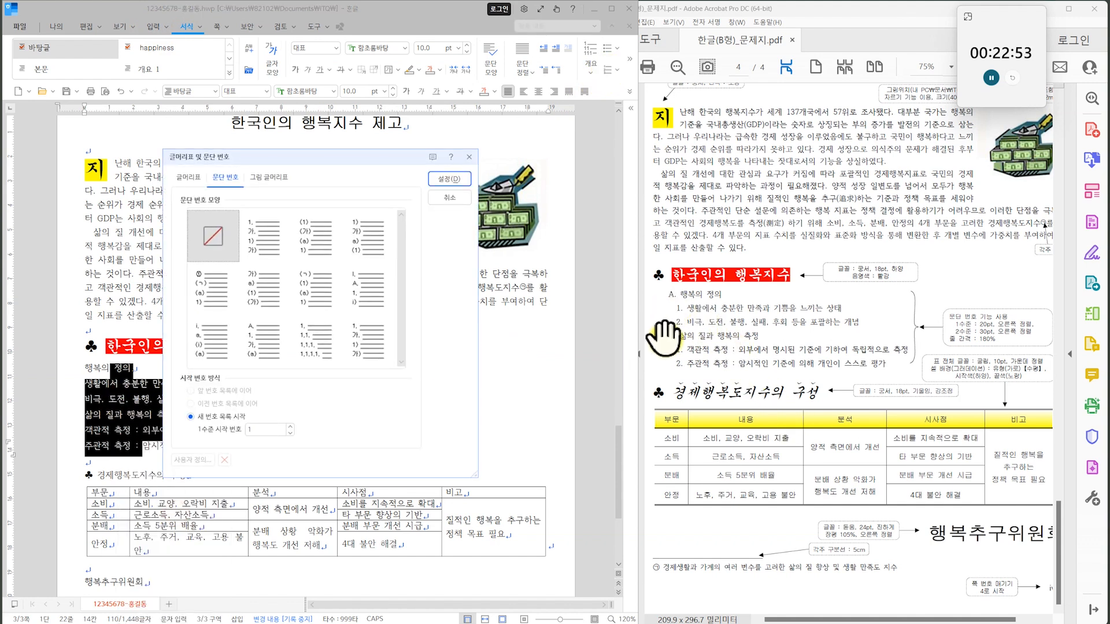
left_click(356, 274)
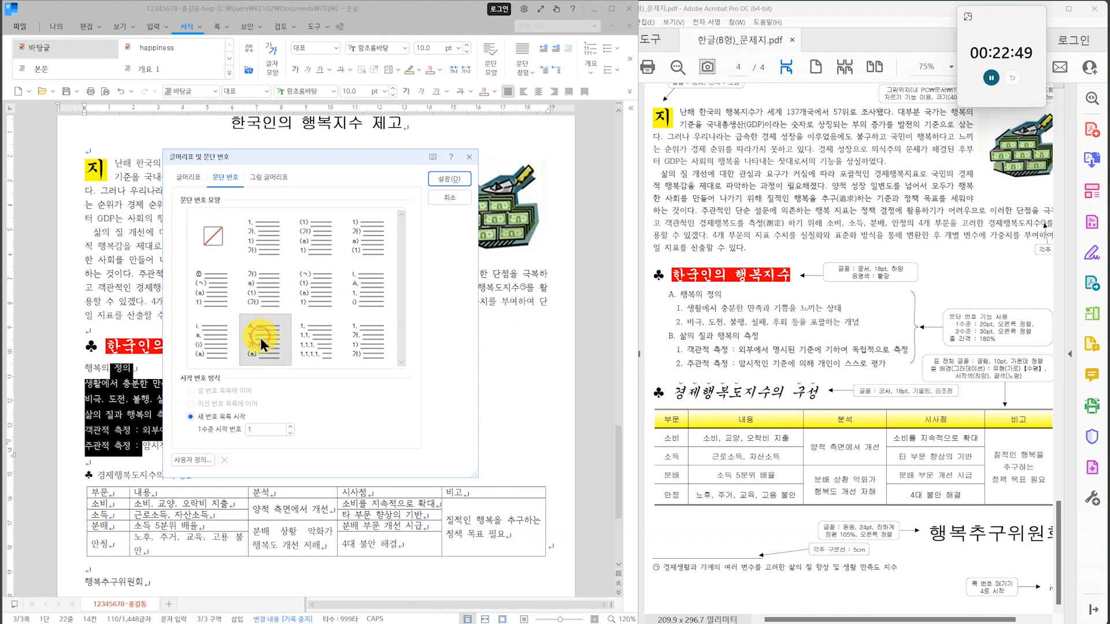
Customize level 1 of the numbering with a 20 pt width adjustment and right alignment.
left_click(186, 460)
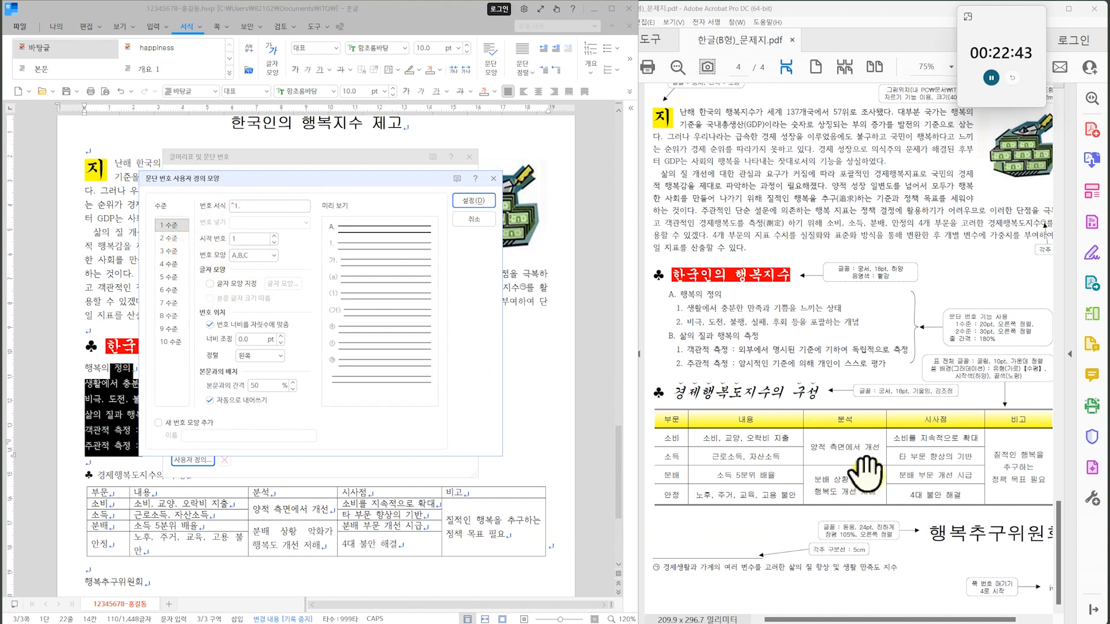
double_click(246, 339)
type("20")
left_click(260, 355)
left_click(252, 388)
Customize level 2 of the numbering with a 30 pt width adjustment and right alignment, and apply the numbering.
left_click(170, 238)
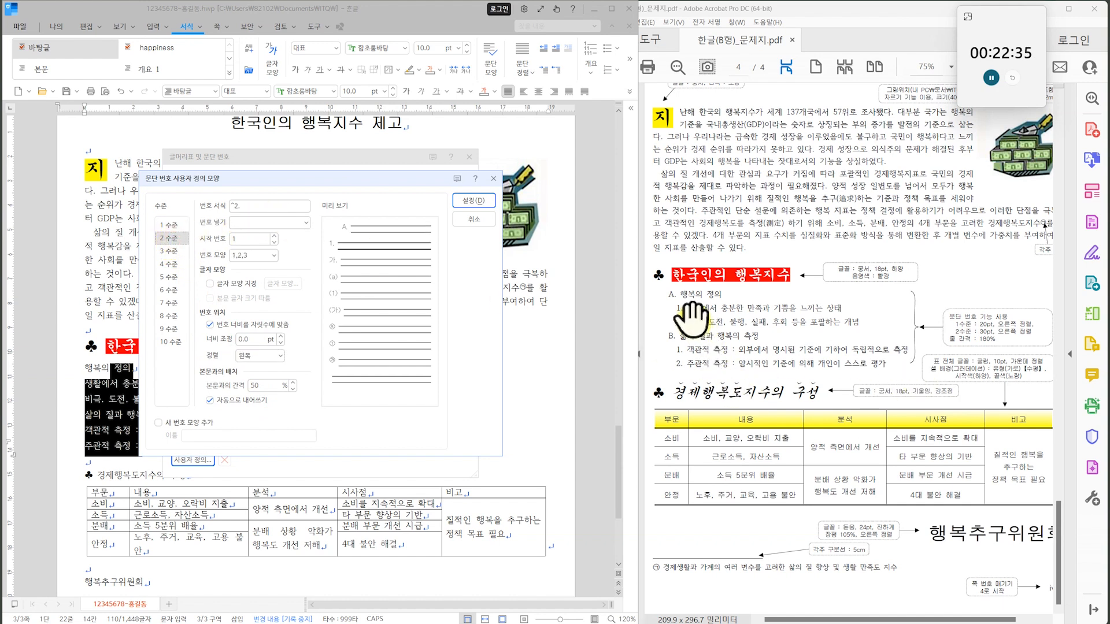
left_click(243, 207)
left_click(253, 256)
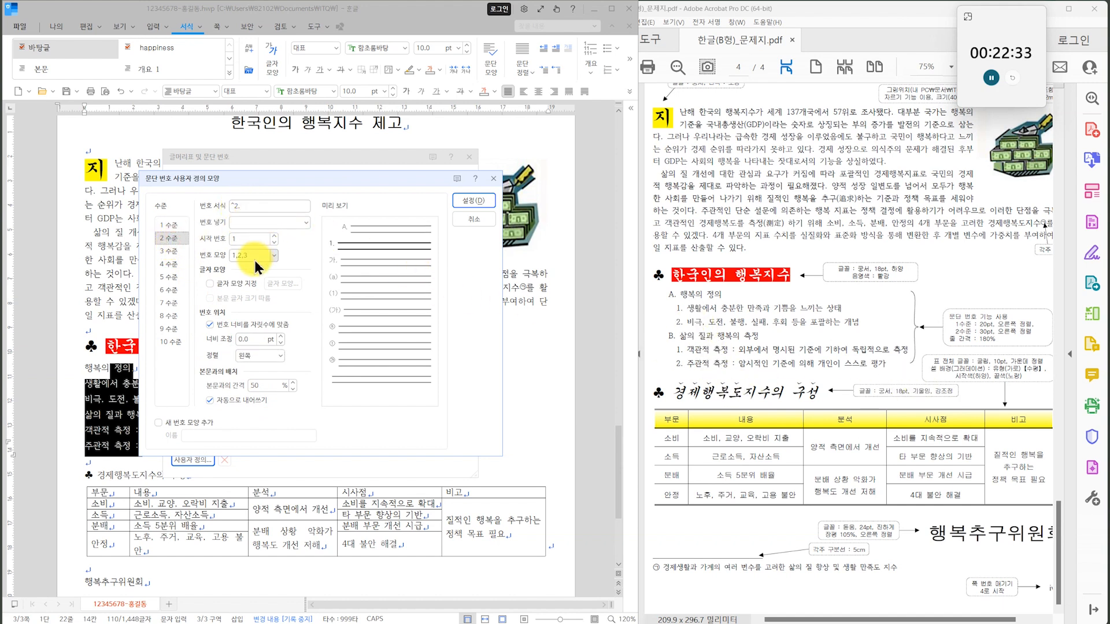
left_click(252, 339)
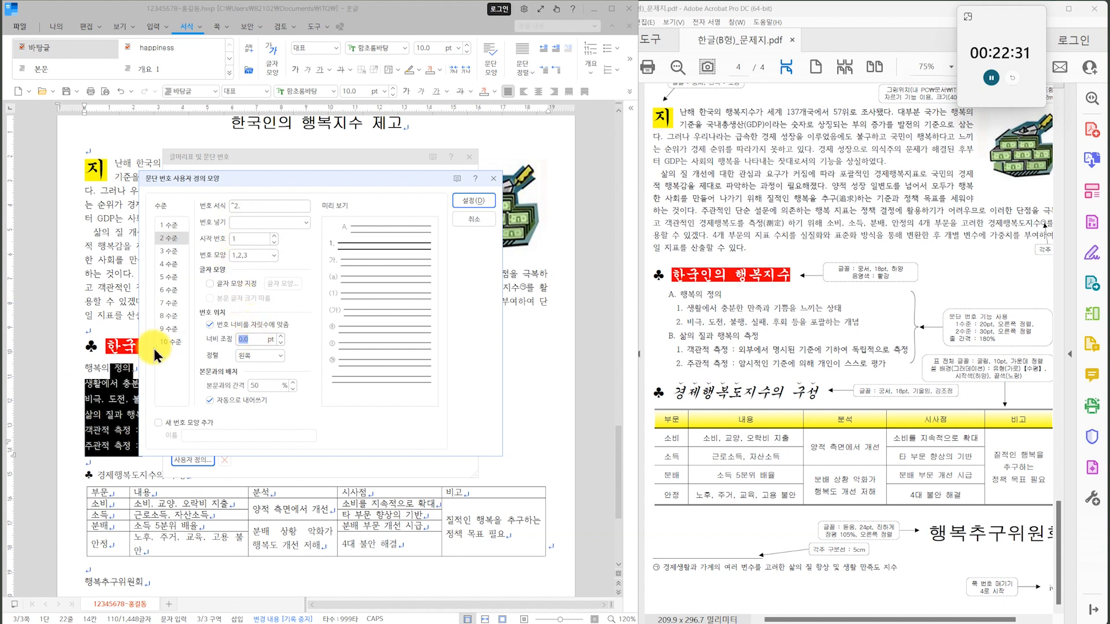
left_click(261, 355)
left_click(267, 386)
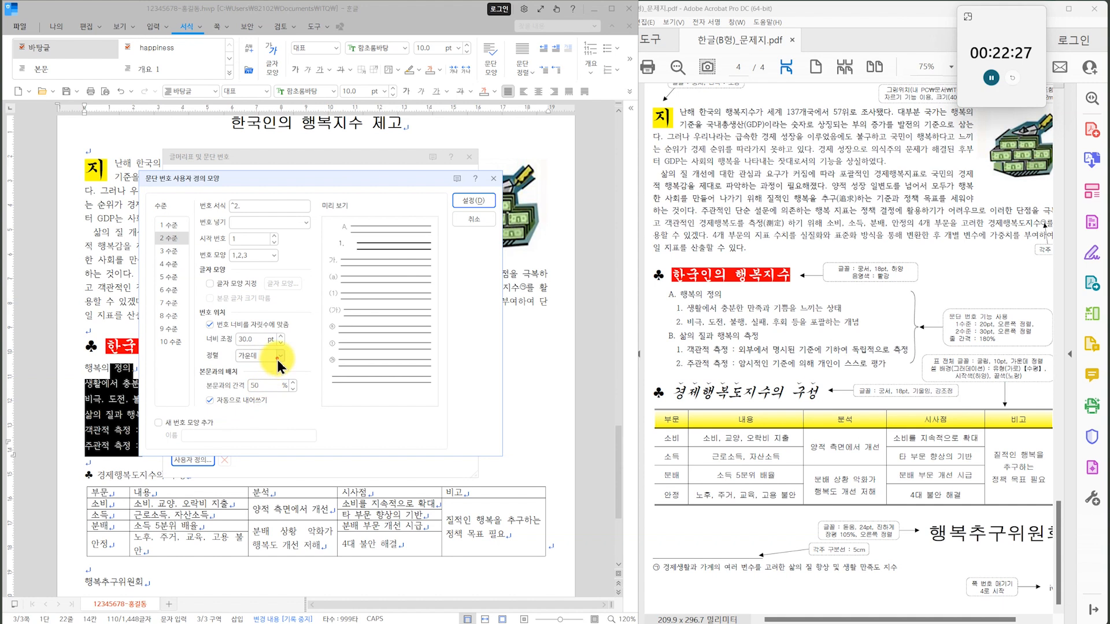
left_click(470, 200)
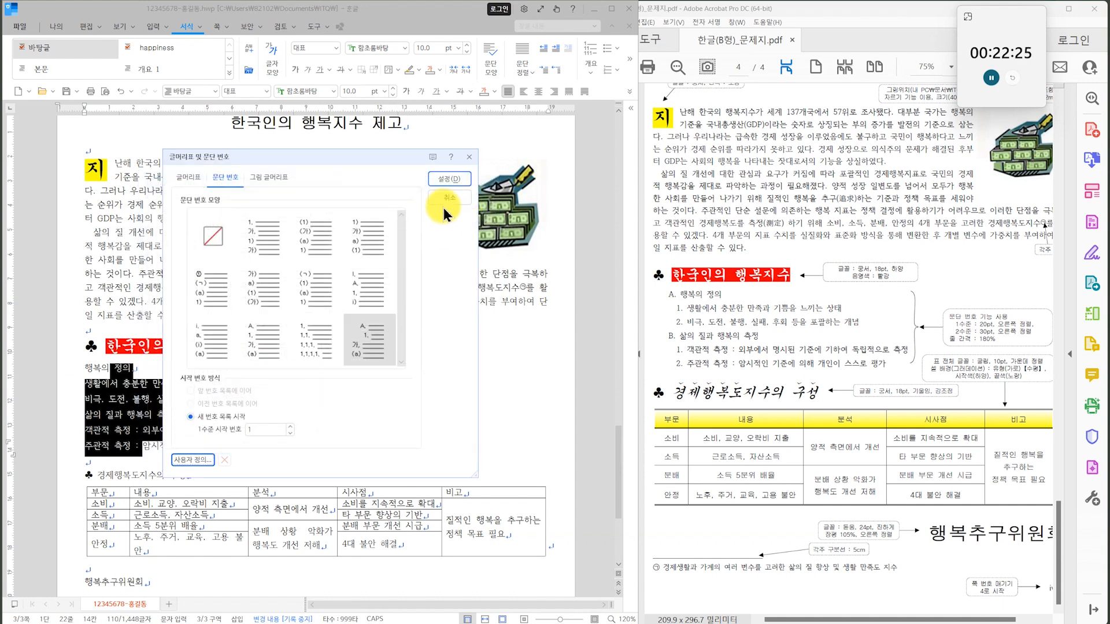
left_click(446, 179)
Demote the two lines under 행복의 정의 and the two lines under 삶의 질과 행복의 측정 to numbering level 2.
left_click(198, 385)
left_click_drag(199, 385, 204, 403)
left_click_drag(637, 116, 727, 117)
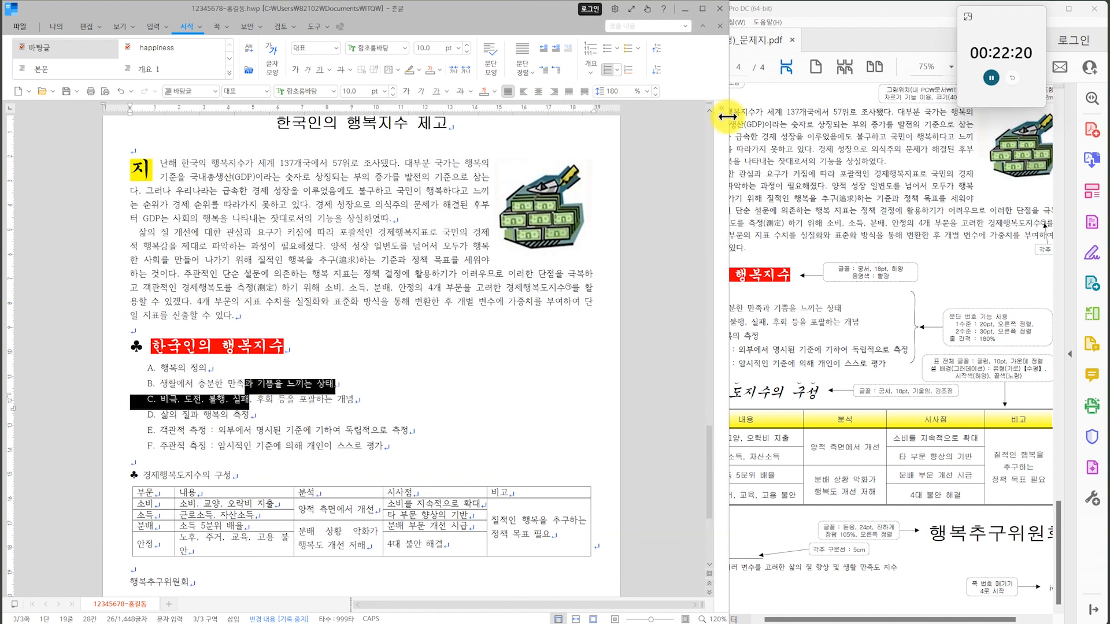
left_click(657, 72)
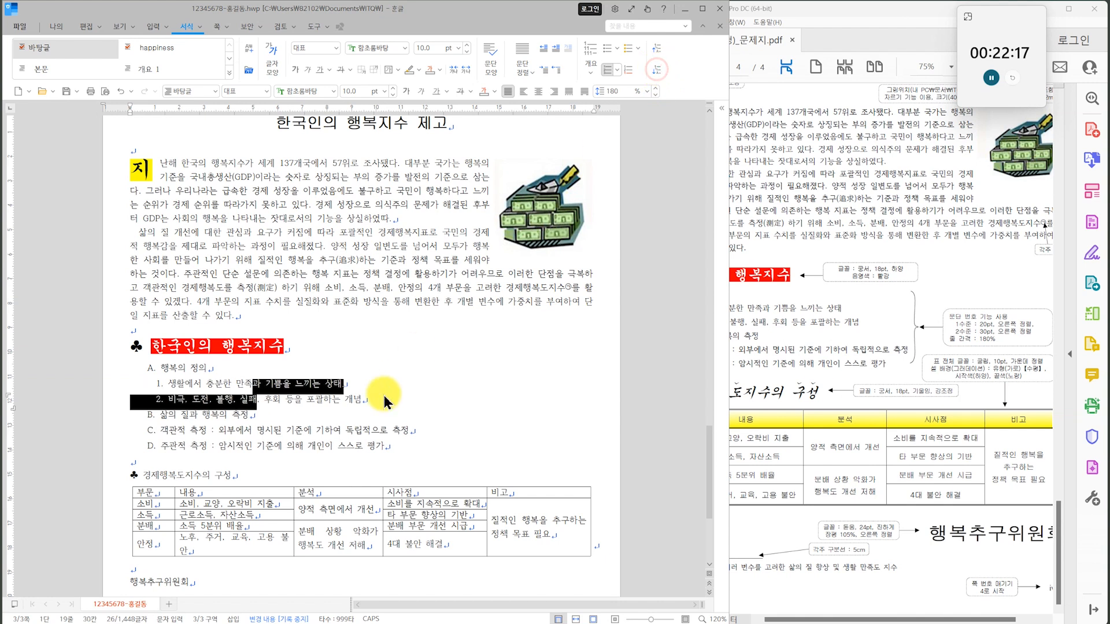
left_click_drag(345, 430, 353, 457)
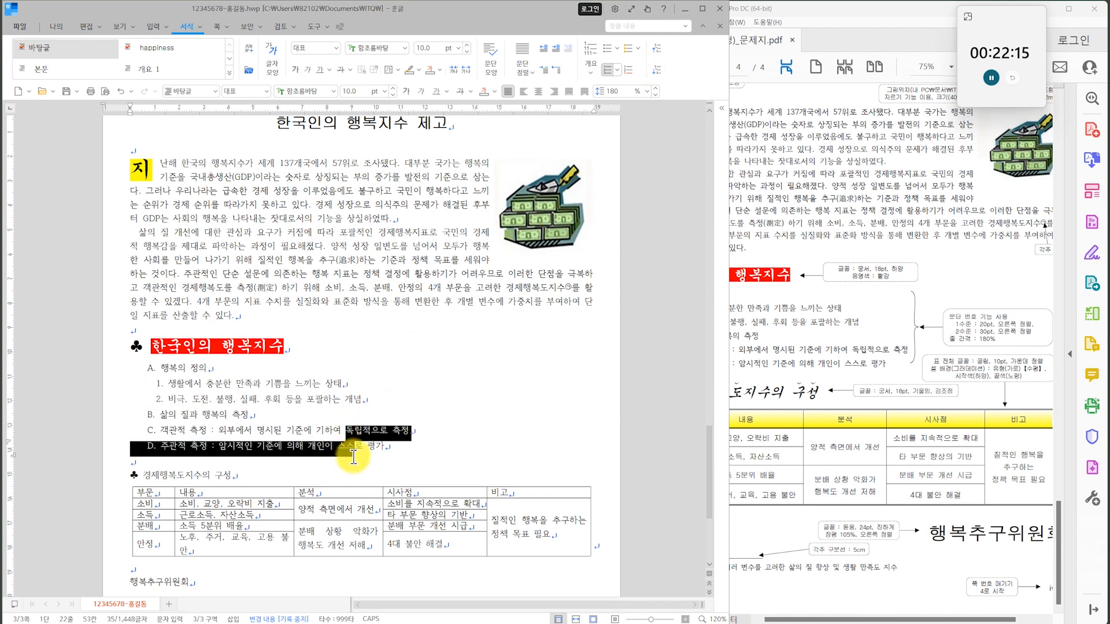
key("ctrl+KP_Add")
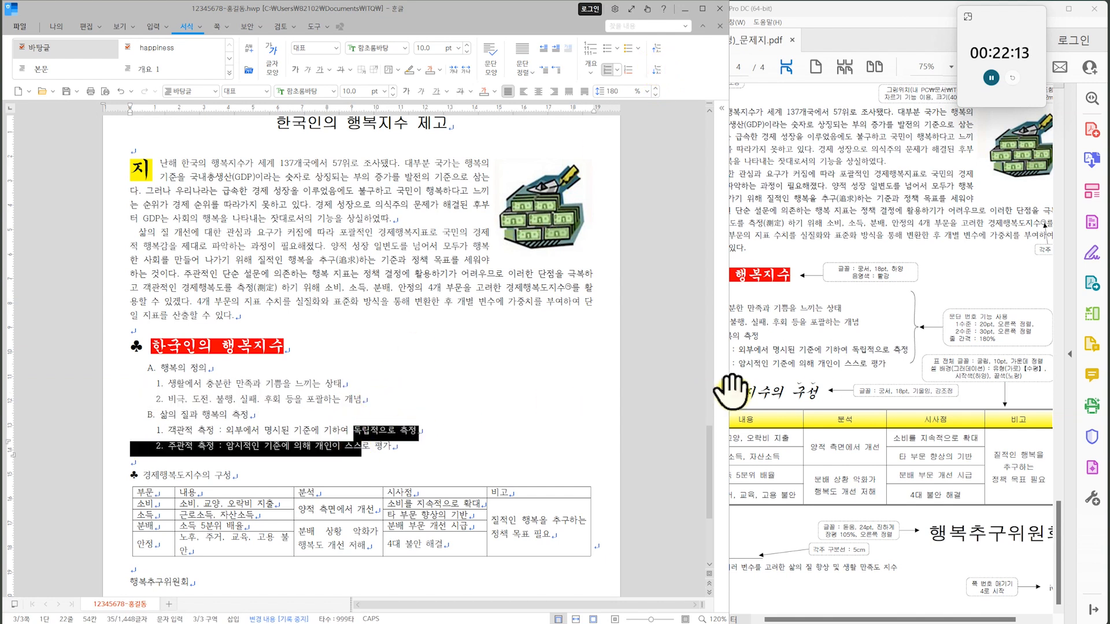
left_click_drag(728, 392, 634, 391)
left_click(476, 418)
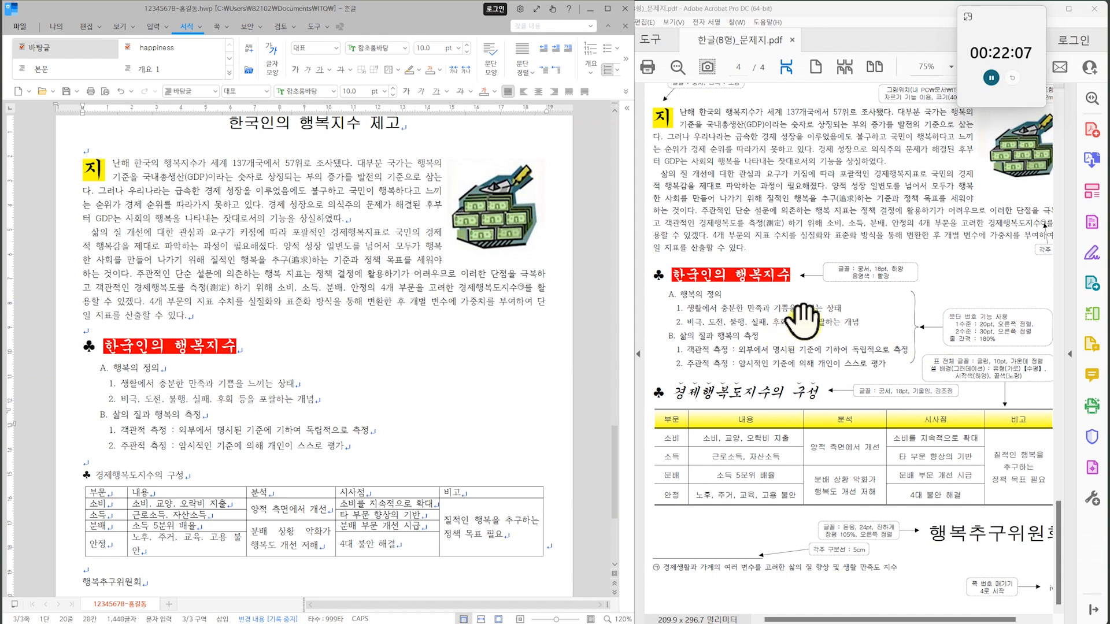
Format the whole ♣ 경제행복도지수의 구성 heading in the 궁서 font at 18 pt.
left_click_drag(899, 351, 891, 247)
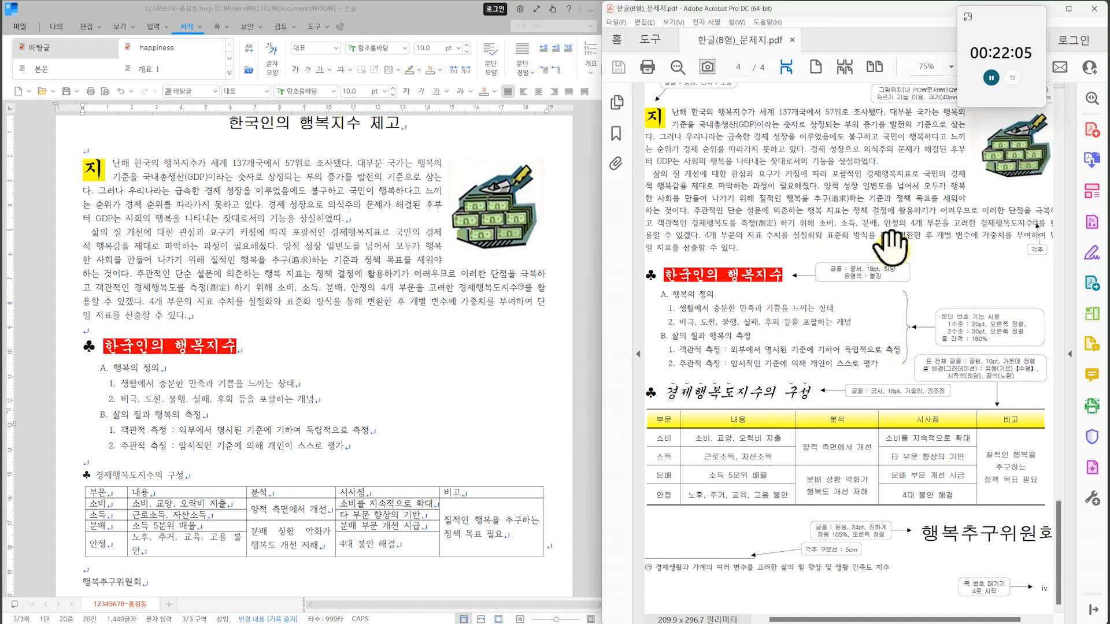
scroll(165, 462, "down", 3)
left_click_drag(205, 401, 81, 400)
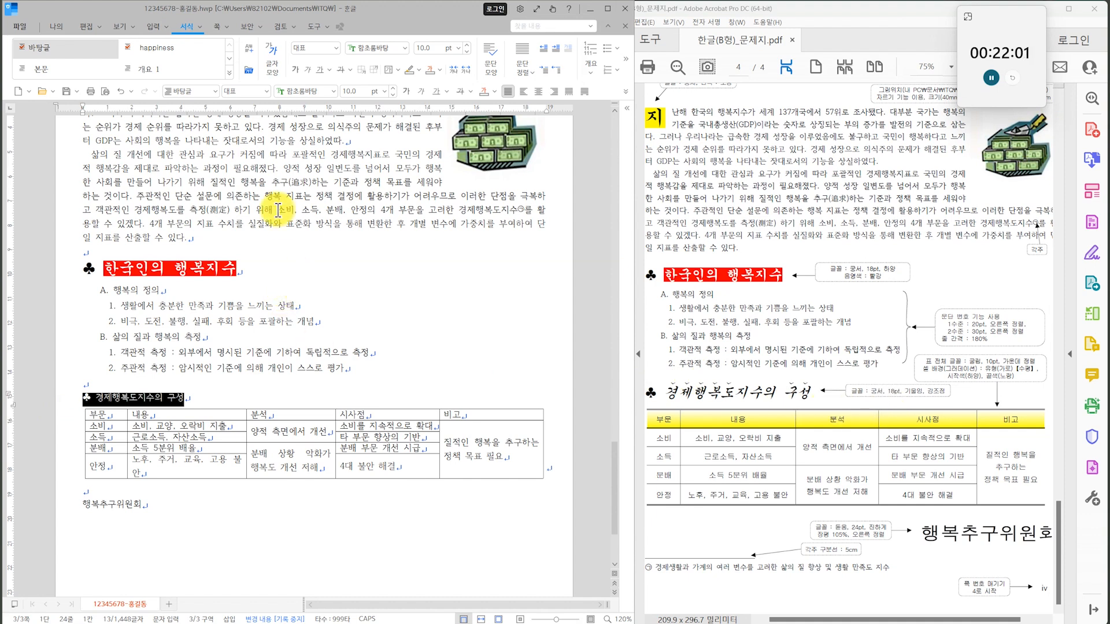
left_click(334, 91)
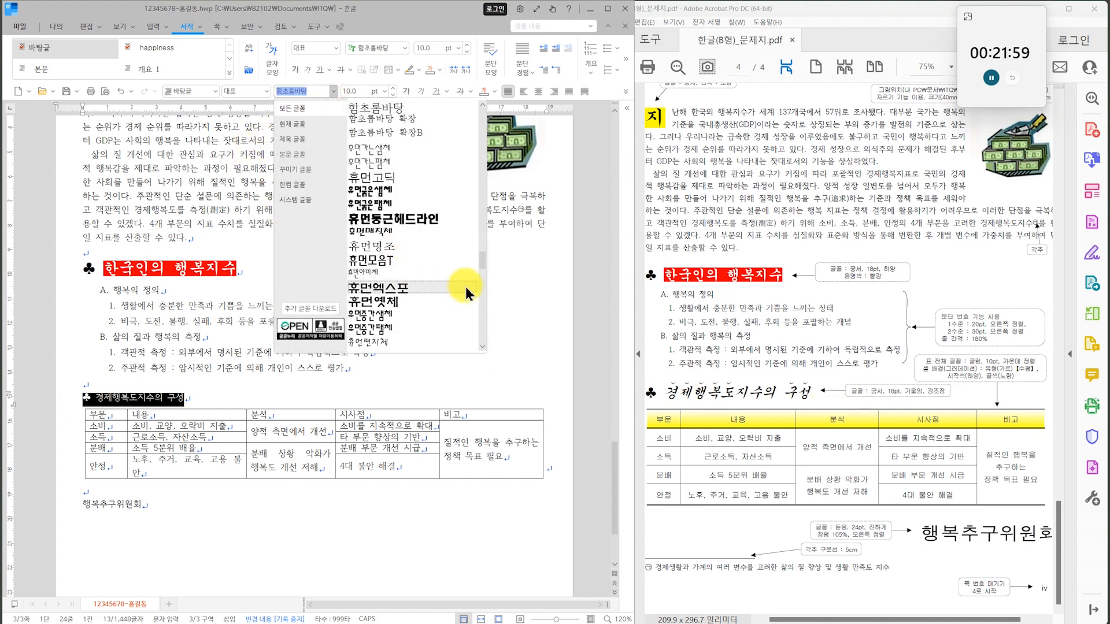
left_click_drag(485, 261, 482, 144)
left_click(383, 149)
left_click(384, 92)
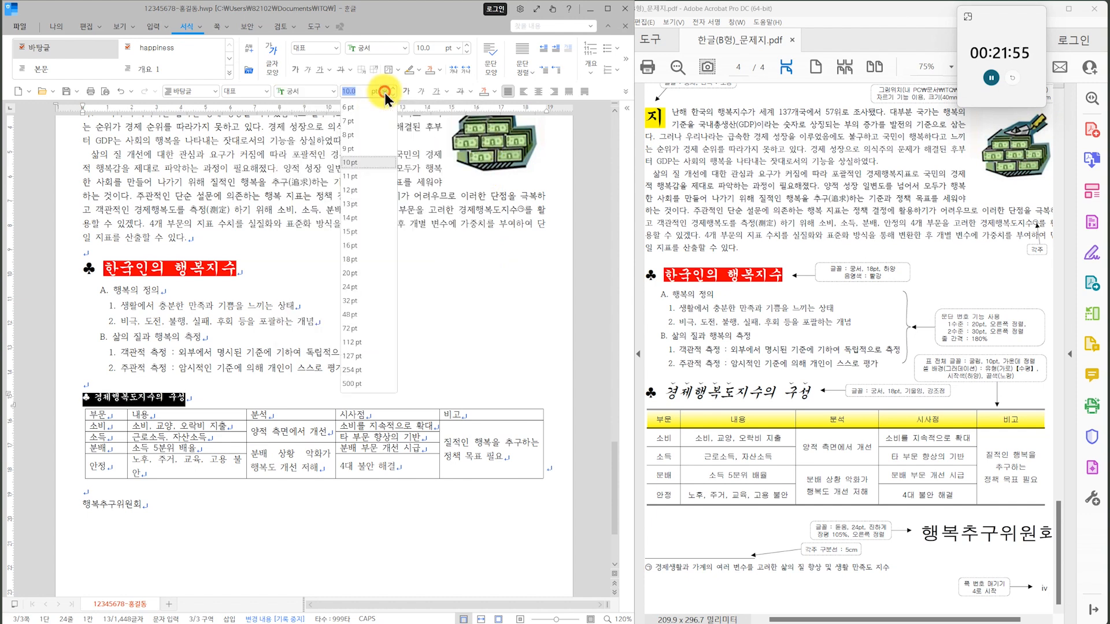
left_click(360, 259)
left_click(227, 373)
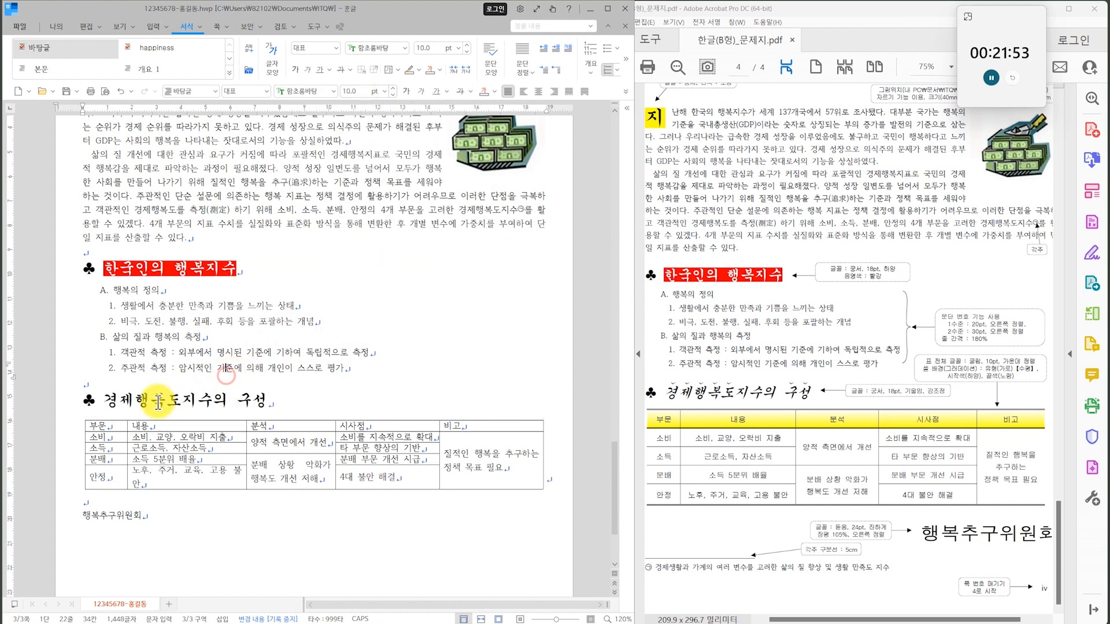
Italicize the heading text 경제행복도지수의 구성.
left_click(135, 405)
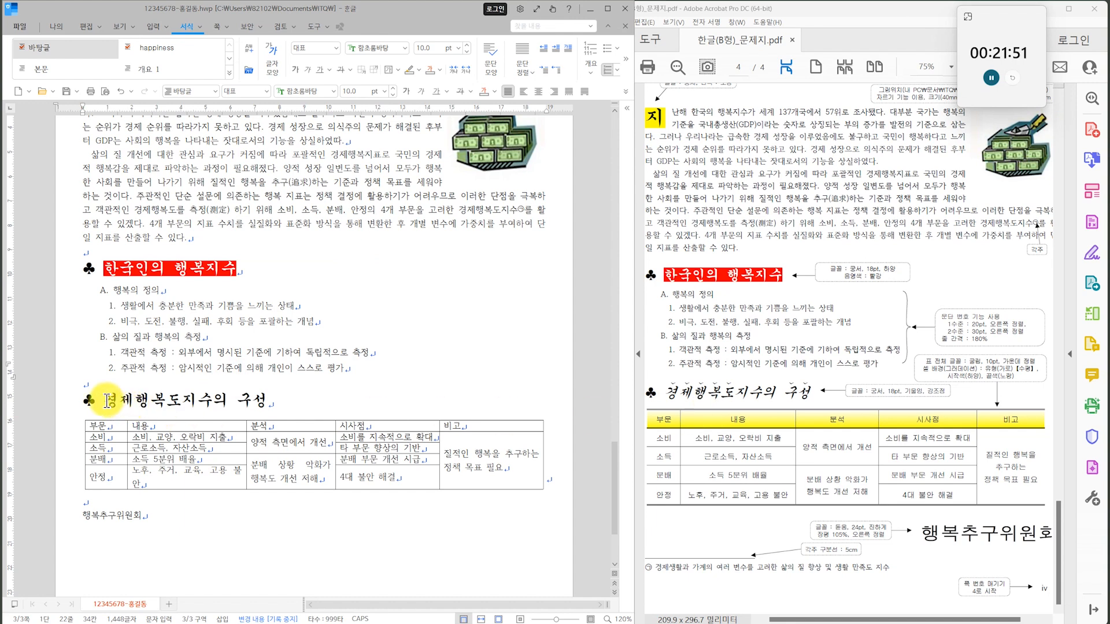
left_click_drag(108, 400, 335, 399)
left_click(420, 93)
left_click(264, 381)
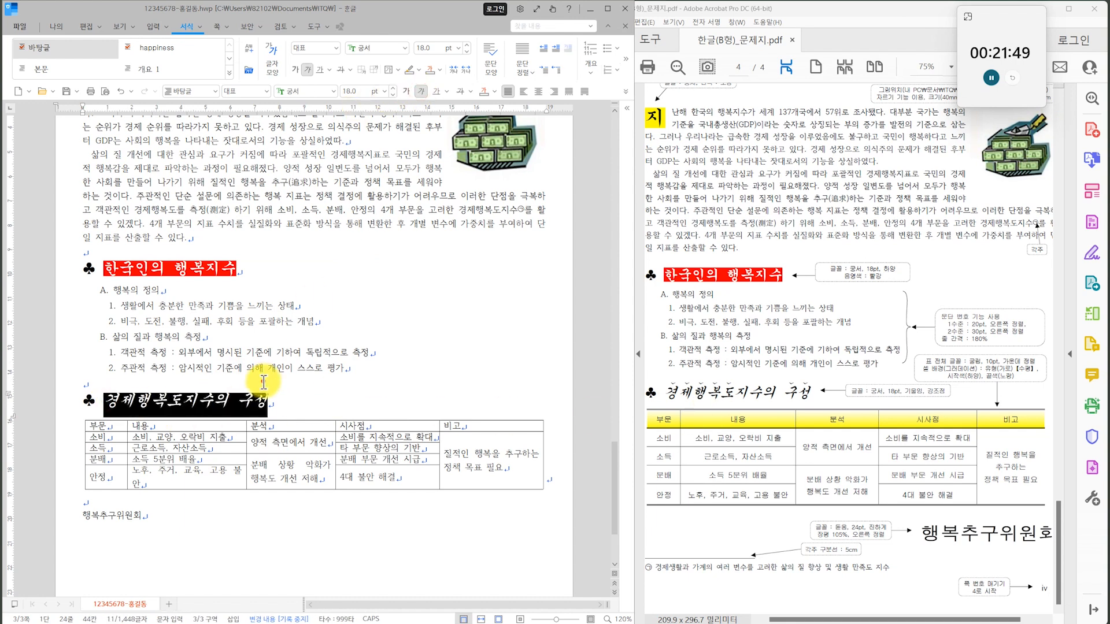
Add the ˇ-shaped emphasis mark above the characters 경제행복도 in the second ♣ heading.
left_click(163, 428)
left_click_drag(105, 402, 157, 411)
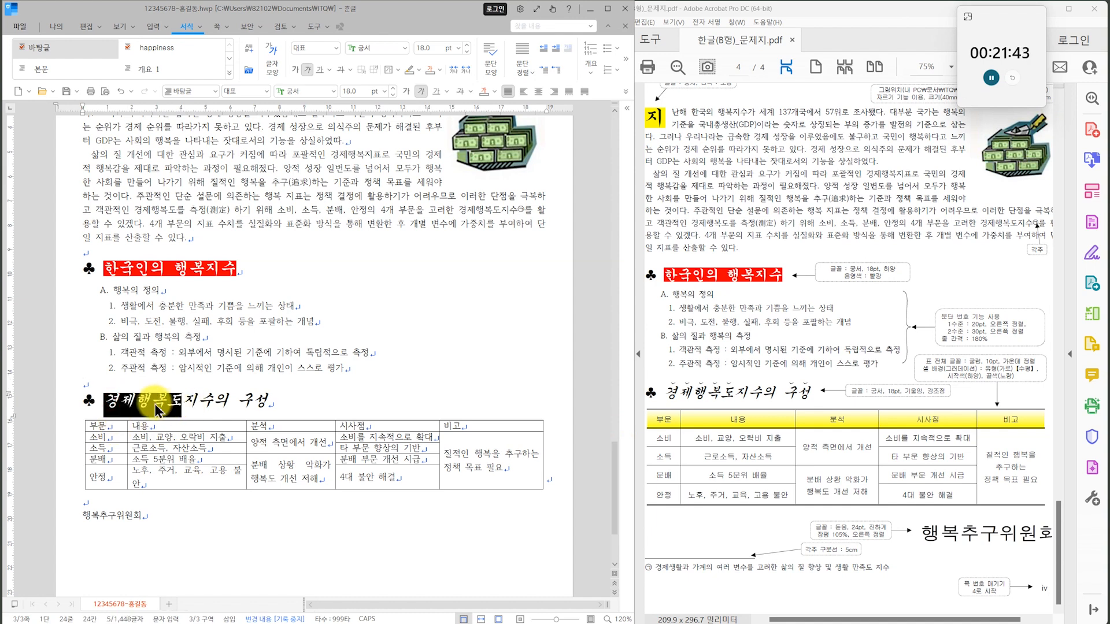
key("alt+l")
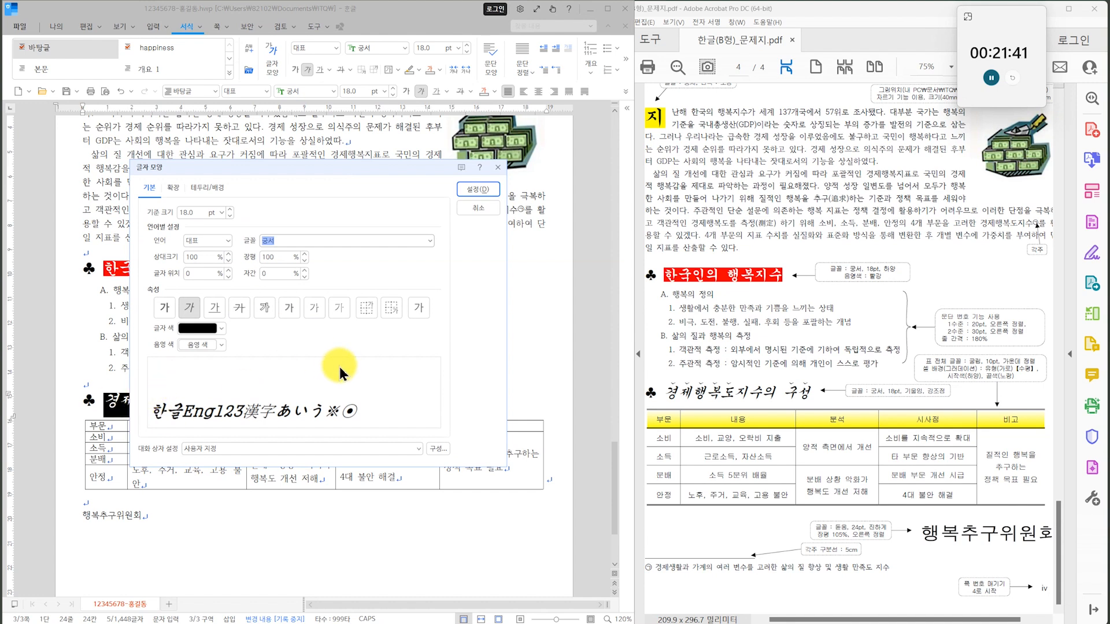
left_click(172, 187)
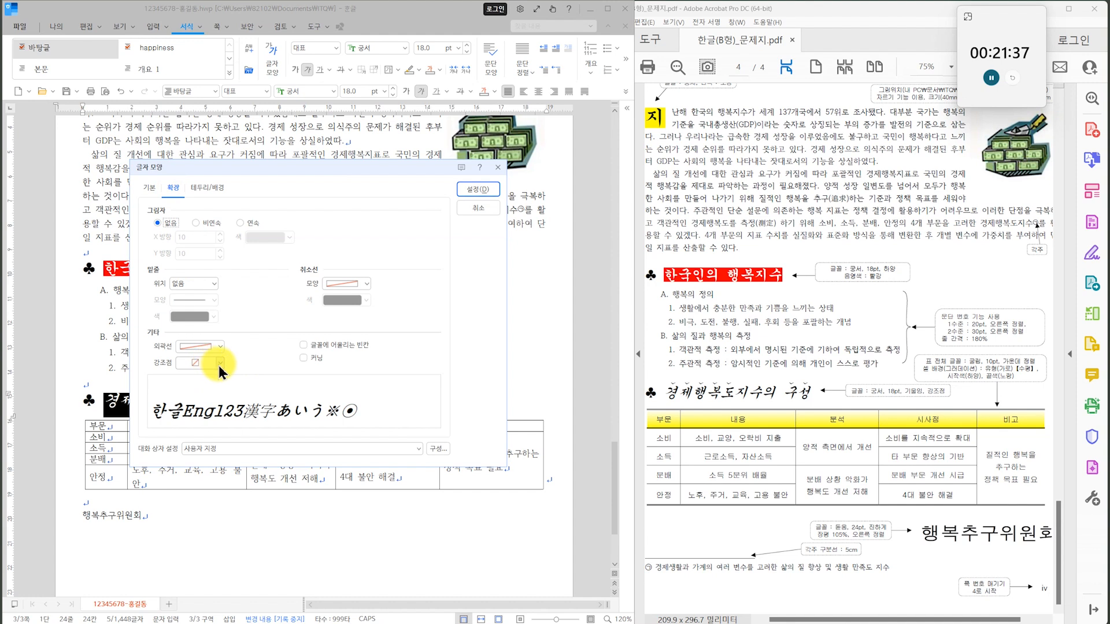
left_click(220, 363)
left_click(206, 416)
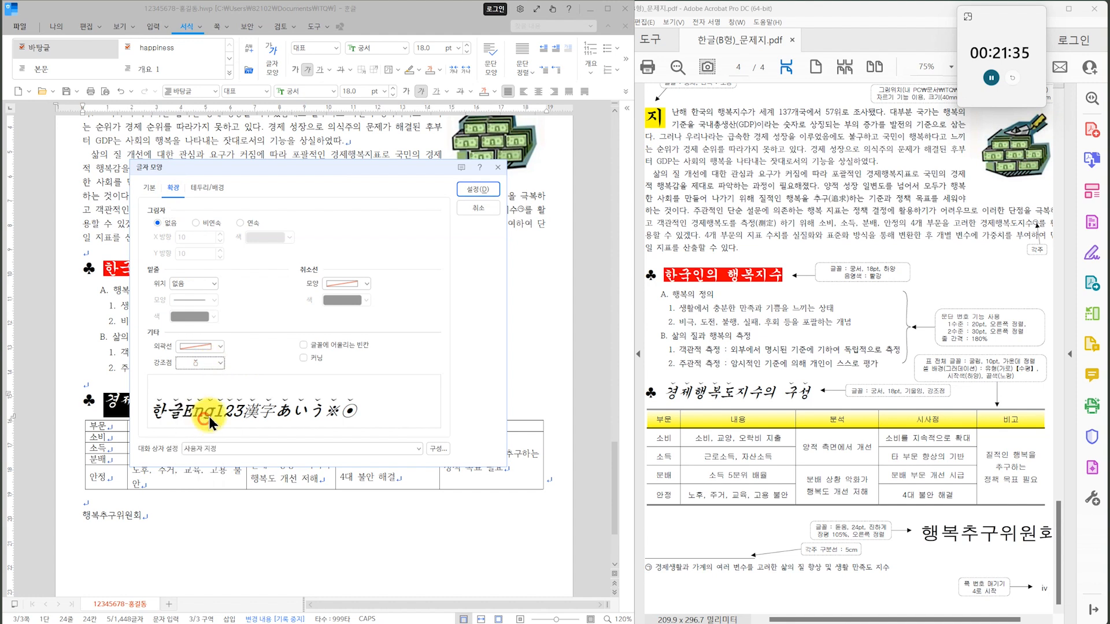
left_click(491, 191)
Add the same ˇ-shaped emphasis mark above 구성 at the end of the second ♣ heading.
left_click_drag(243, 411, 263, 407)
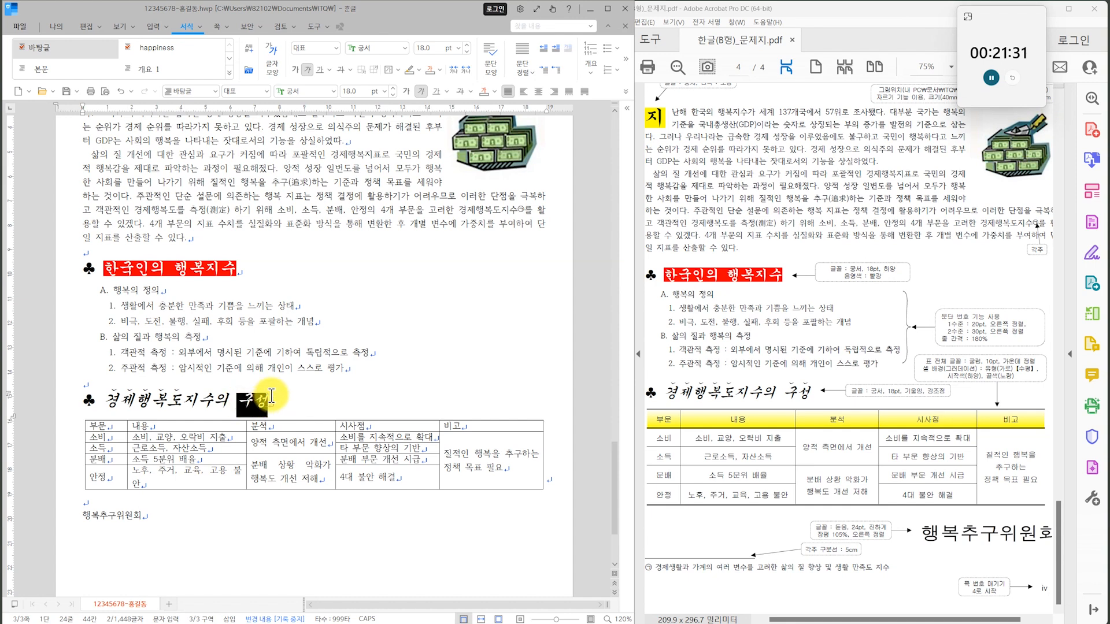
key("alt+l")
left_click(220, 363)
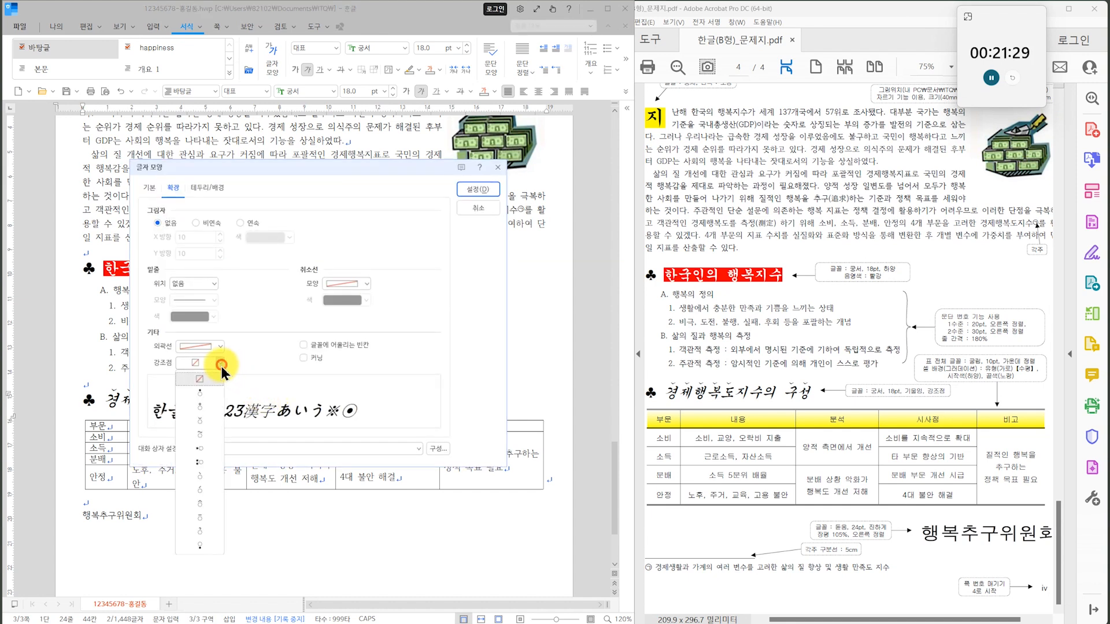
left_click(209, 426)
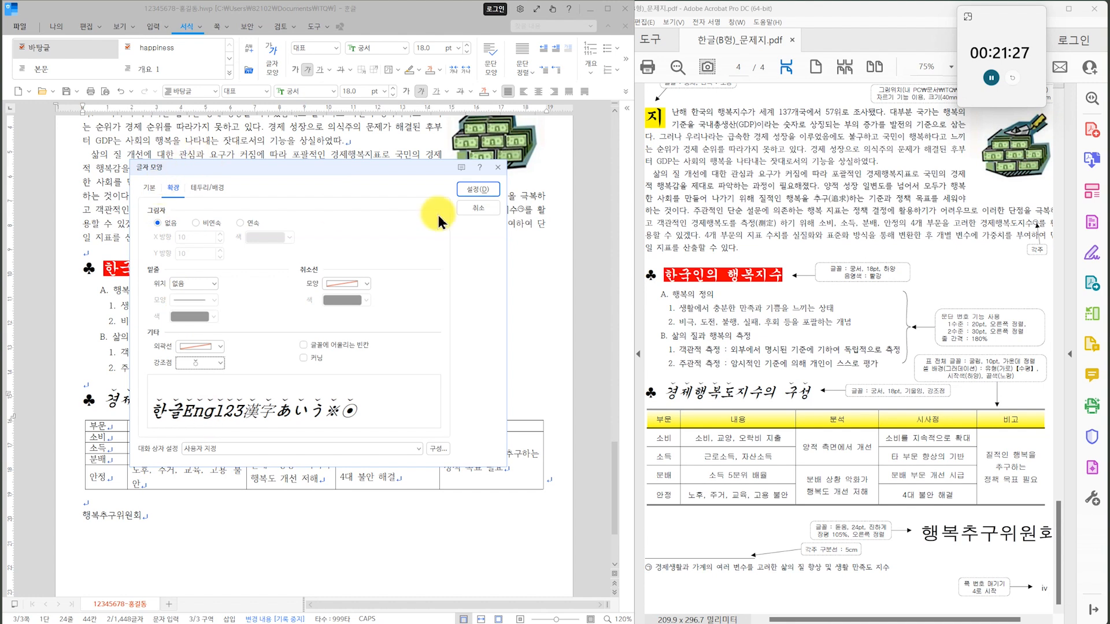
left_click(475, 189)
Insert a bookmark named 행복 in front of the page title 한국인의 행복지수 제고.
left_click(797, 431)
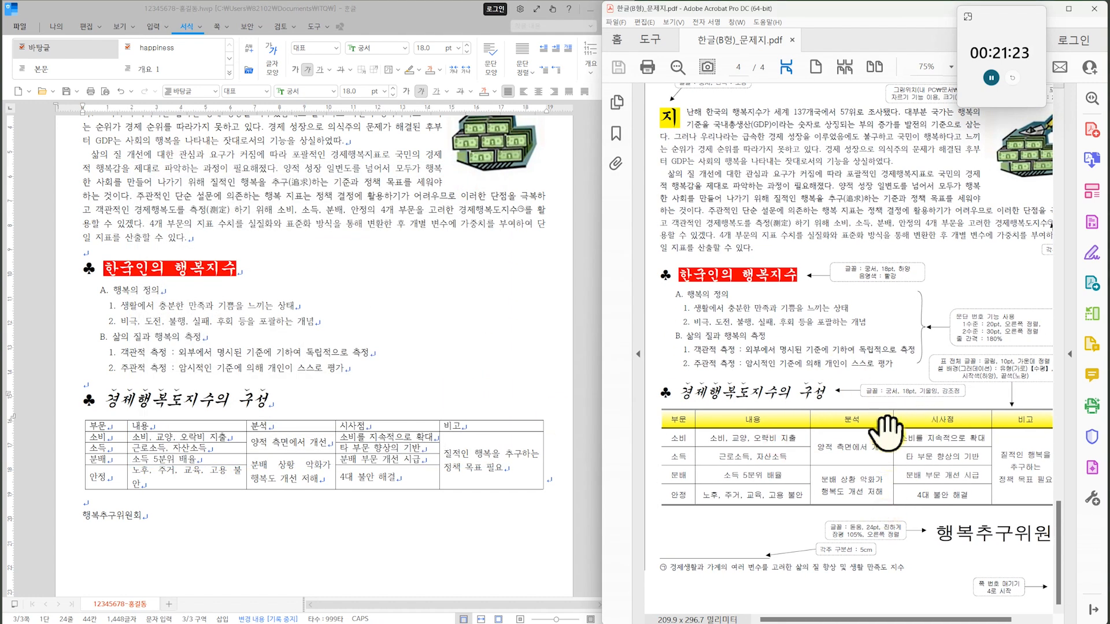
scroll(887, 431, "down", 1, "ctrl")
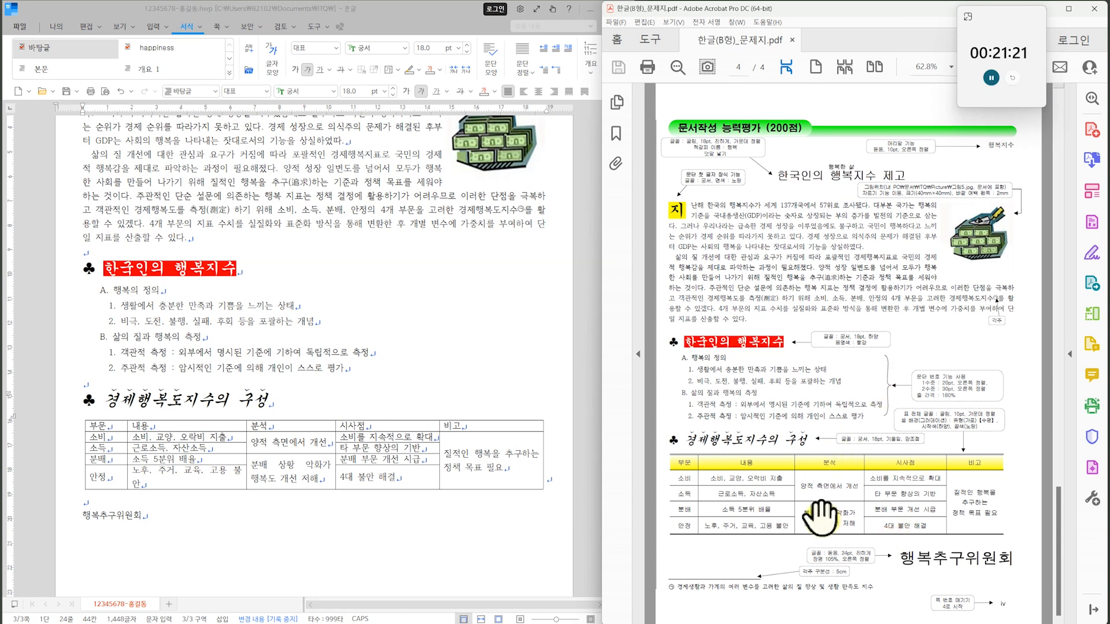
scroll(818, 514, "up", 1, "ctrl")
scroll(812, 404, "up", 2)
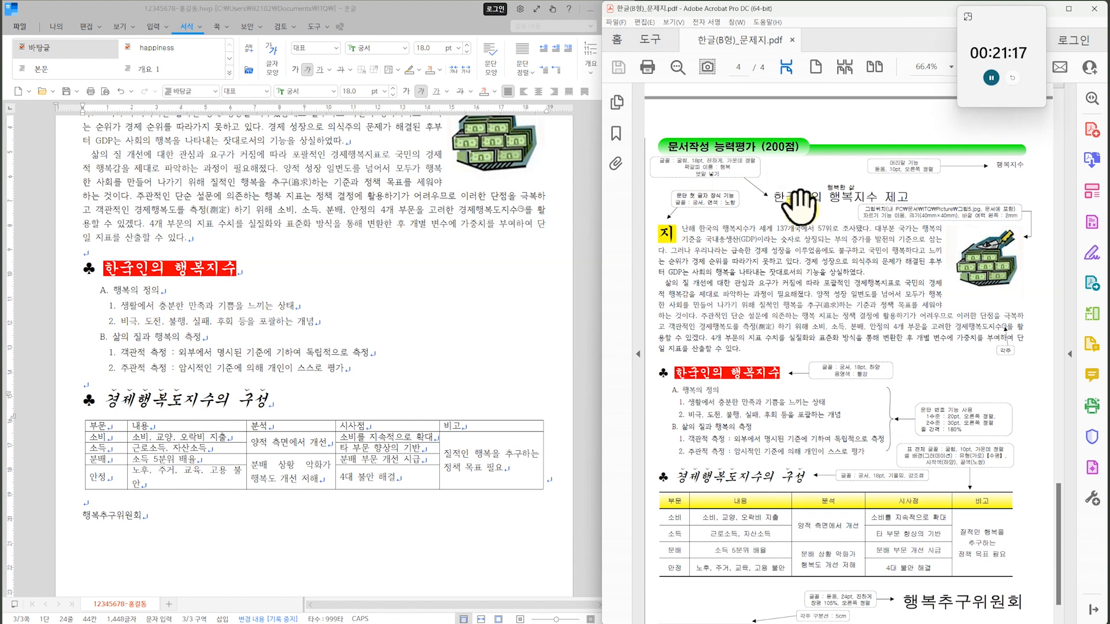
scroll(312, 310, "up", 5)
left_click(214, 362)
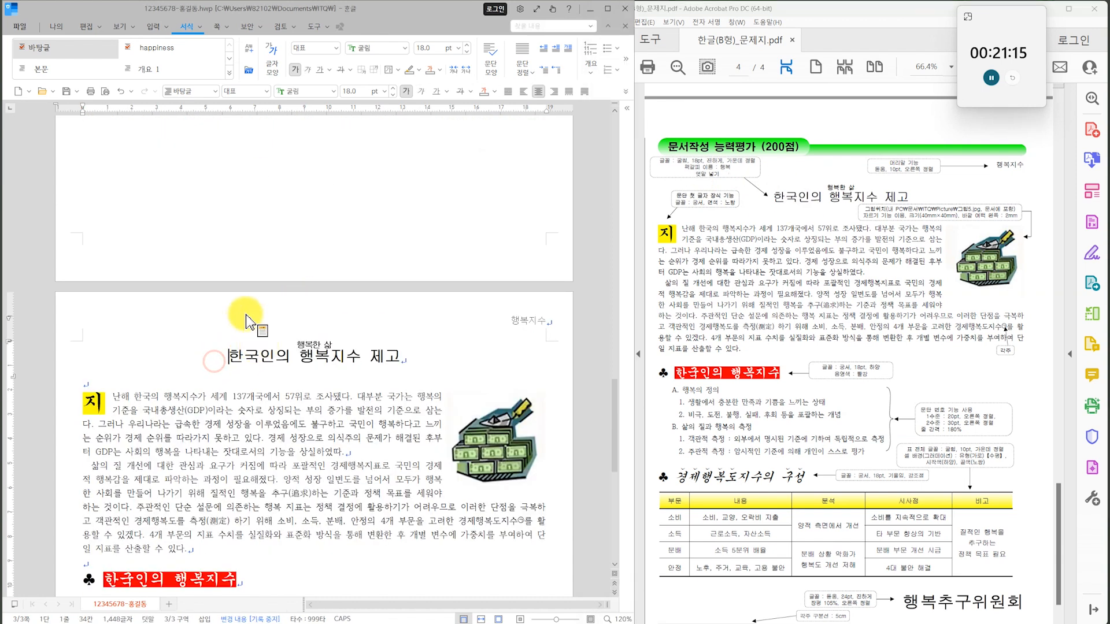
left_click(150, 27)
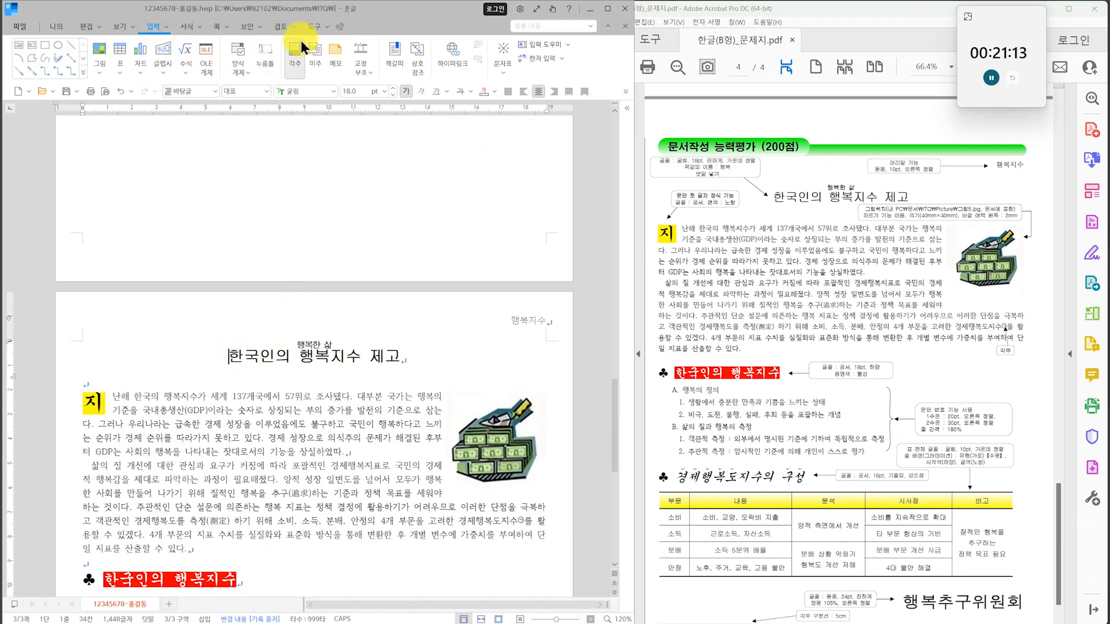
left_click(165, 26)
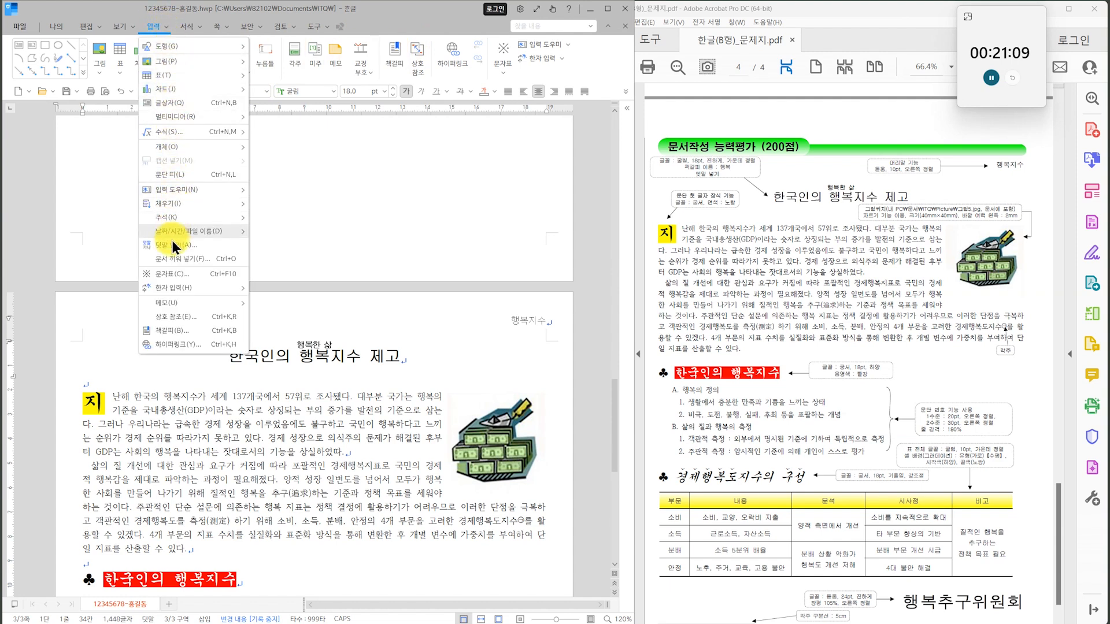
left_click(172, 330)
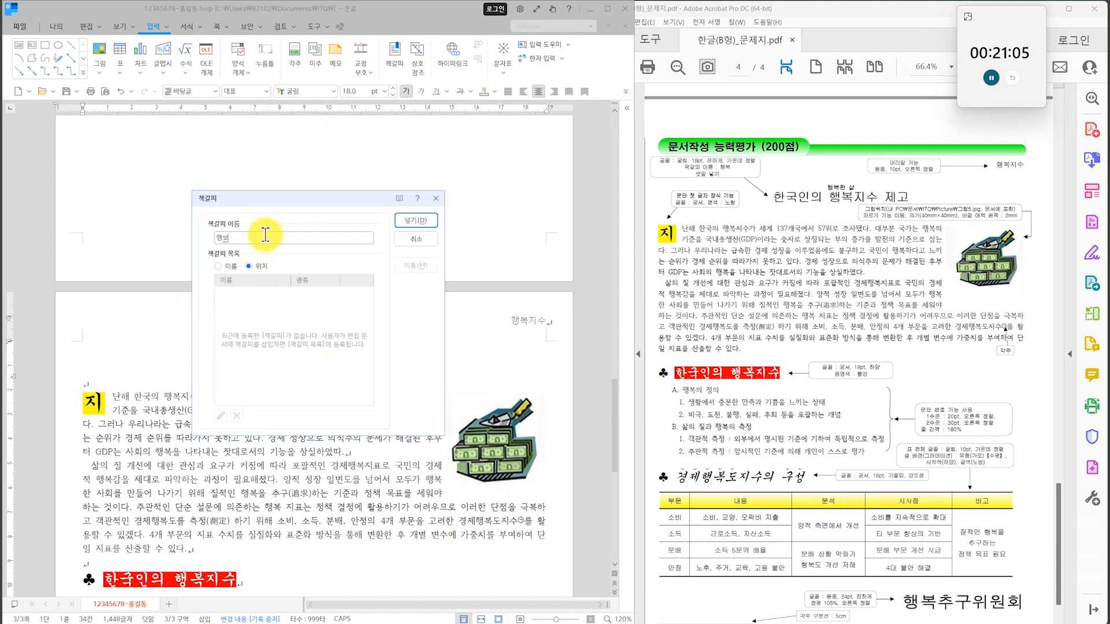
type("행복")
left_click(407, 226)
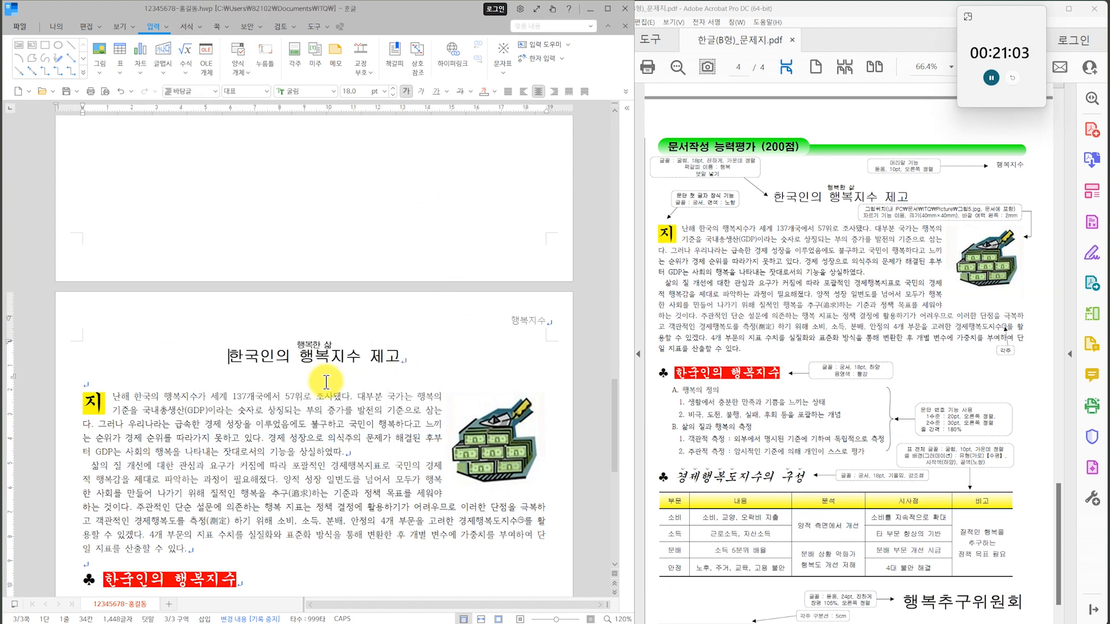
Show the control codes to check the bookmark at the title, and hide them again.
left_click(119, 28)
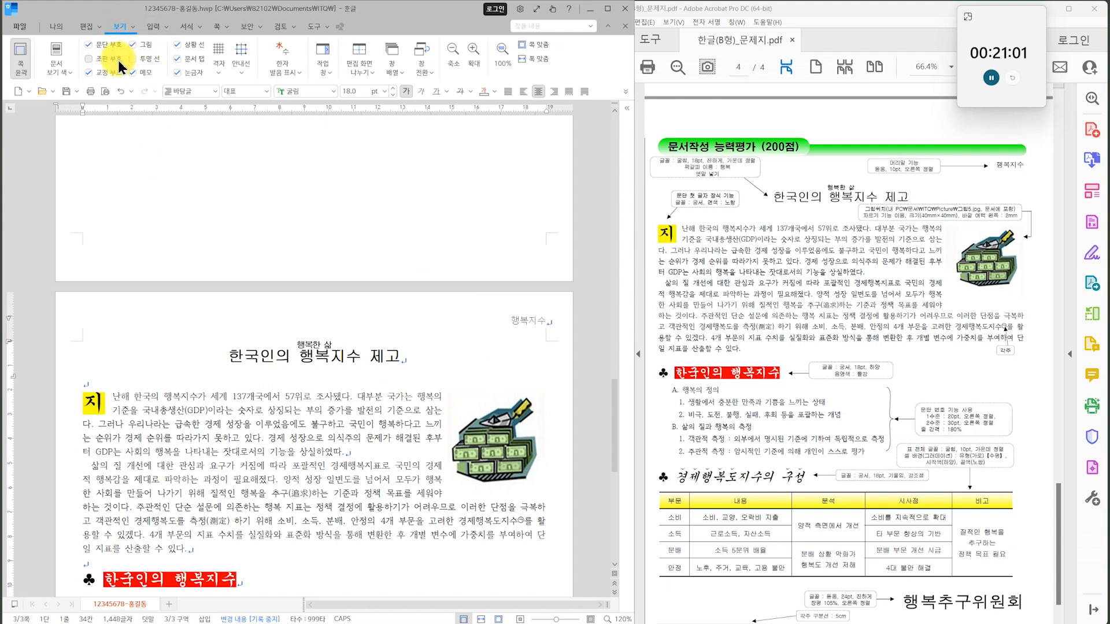
left_click(118, 60)
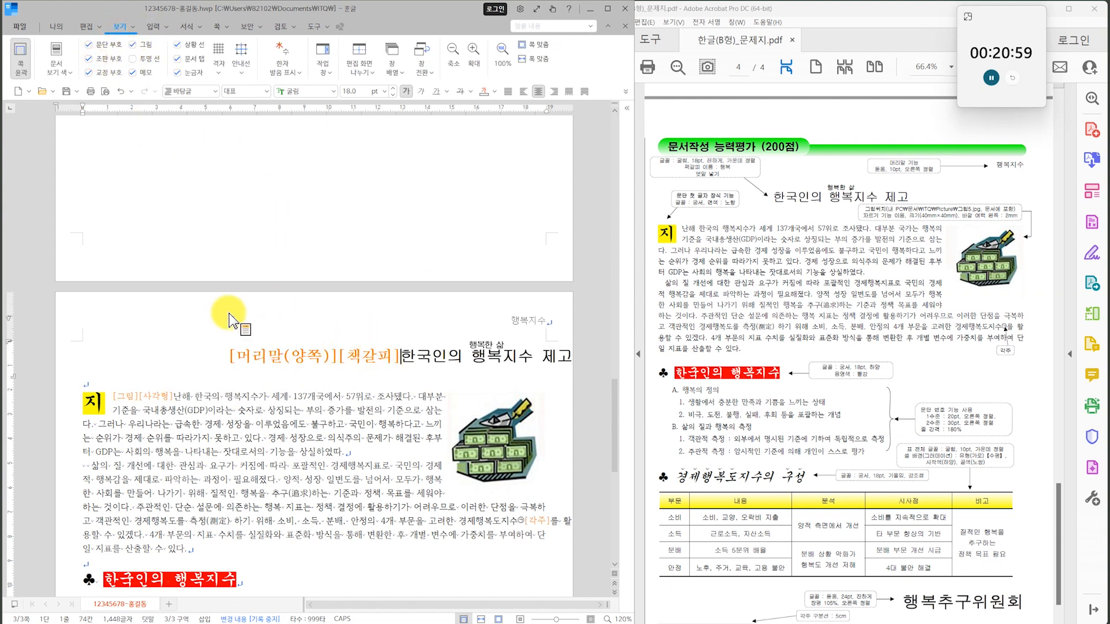
left_click(90, 59)
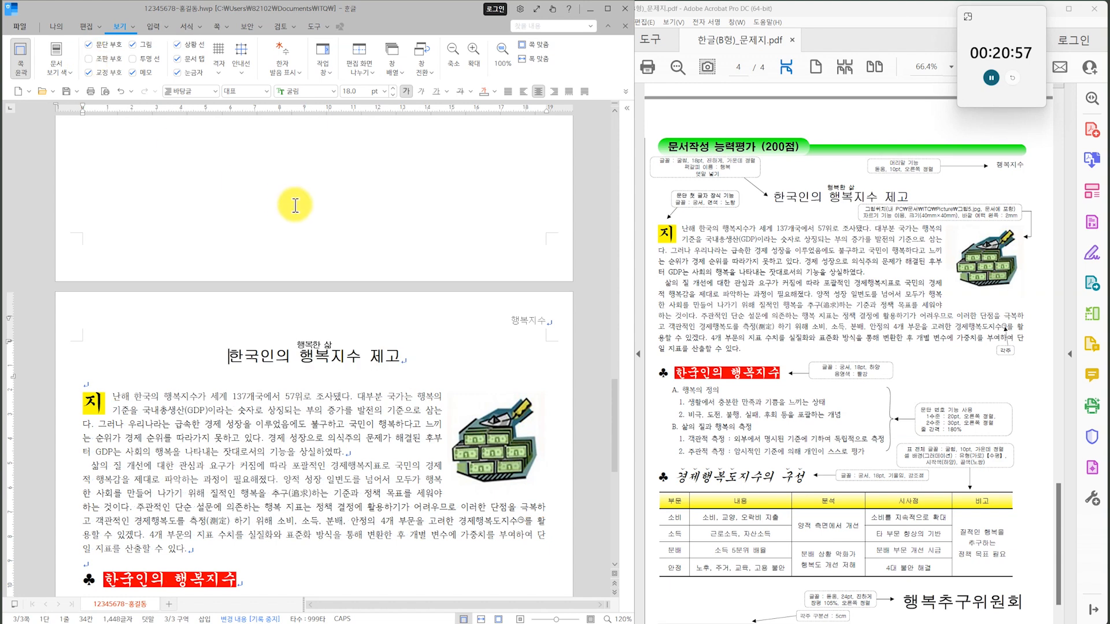
Set all cells of the table under 경제행복도지수의 구성 to the 굴림 font and center their text.
scroll(348, 282, "down", 5)
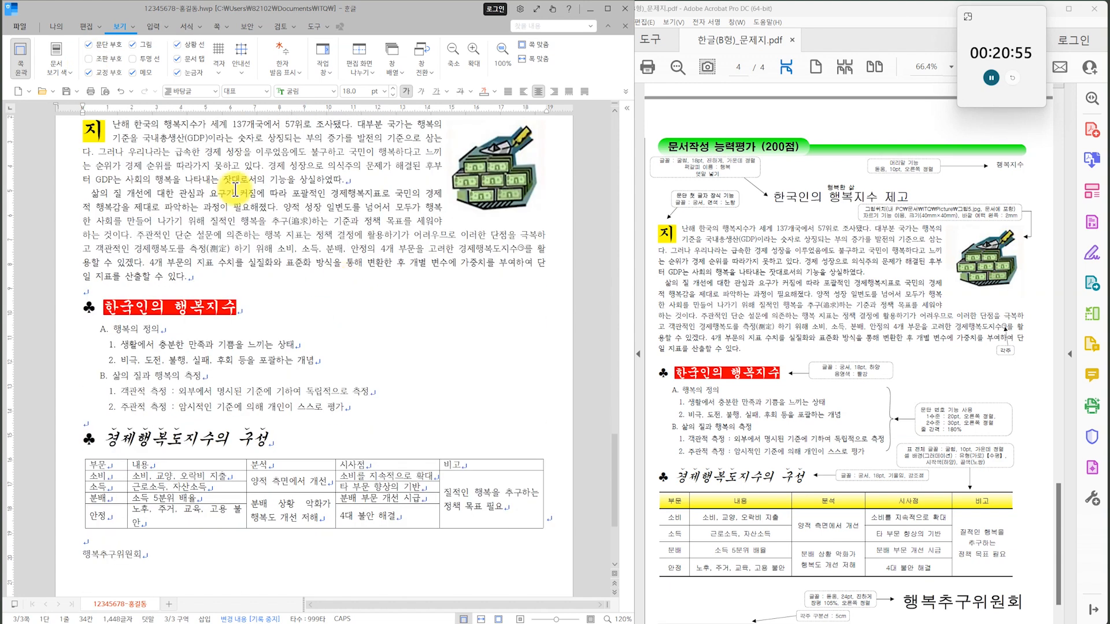
left_click_drag(833, 522, 837, 319)
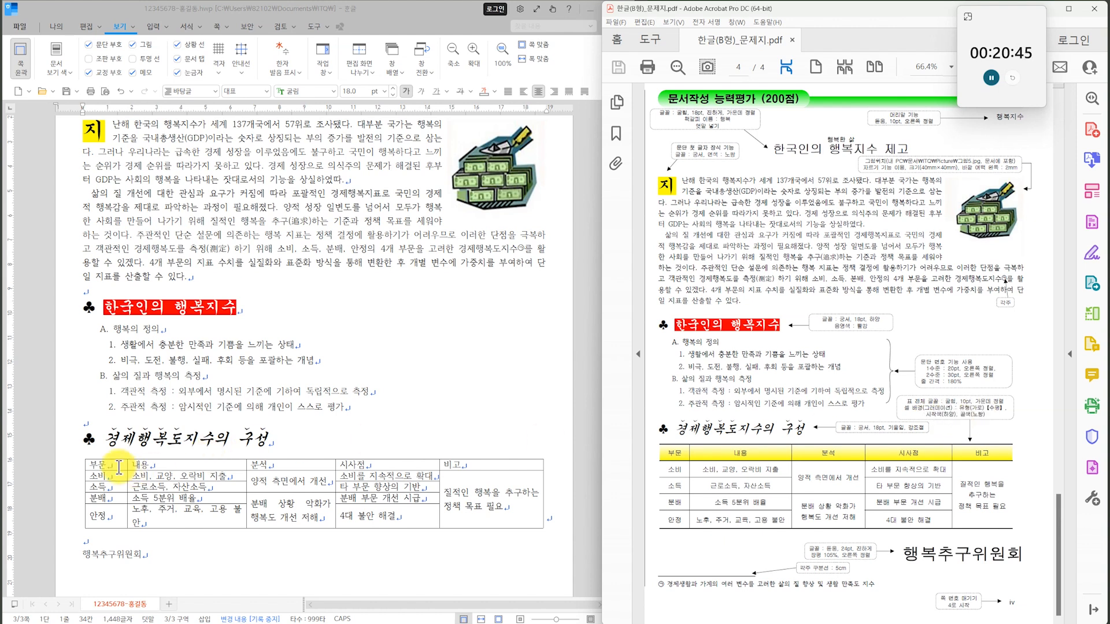
left_click_drag(110, 467, 483, 538)
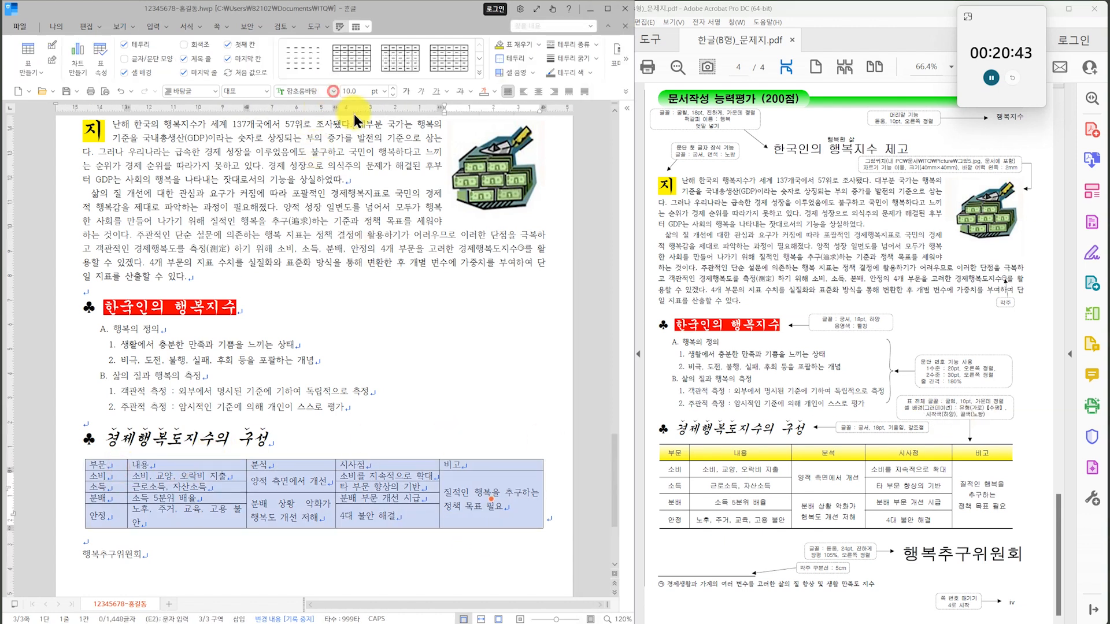
left_click(333, 91)
scroll(477, 220, "up", 10)
scroll(475, 159, "up", 5)
left_click(400, 192)
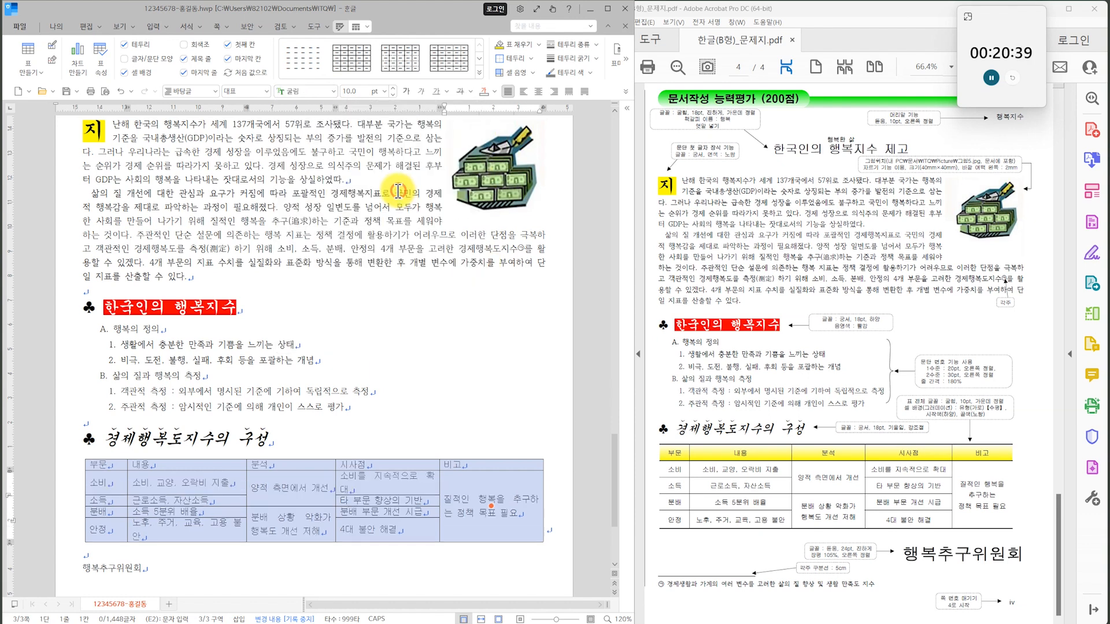
left_click(538, 93)
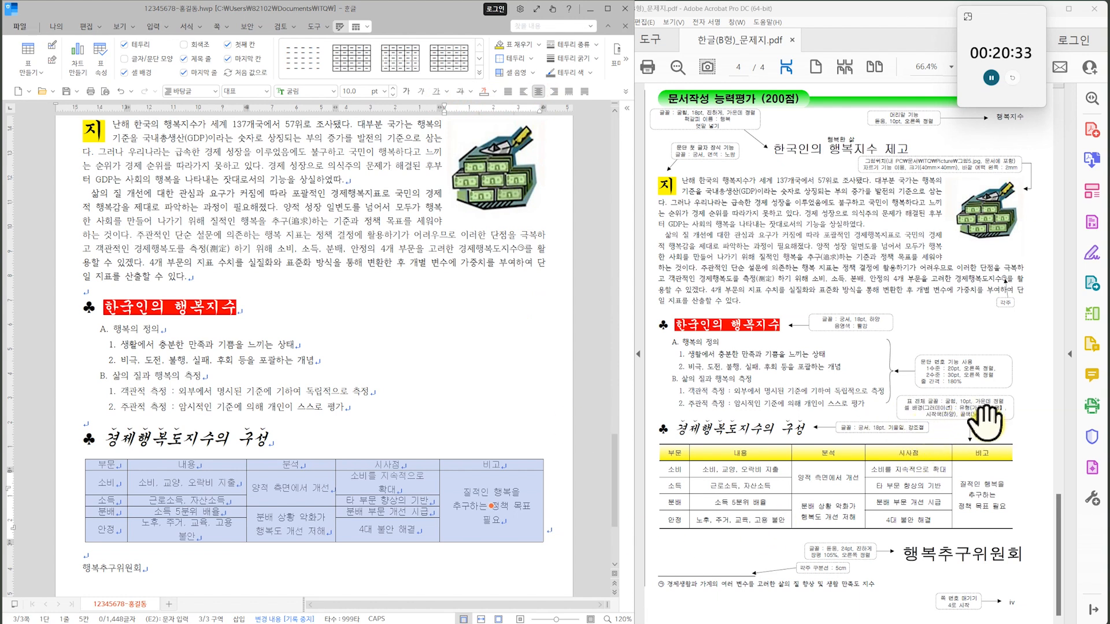
Fill the table's header row with a gradient background from white to yellow.
left_click(425, 469)
left_click_drag(109, 467, 456, 465)
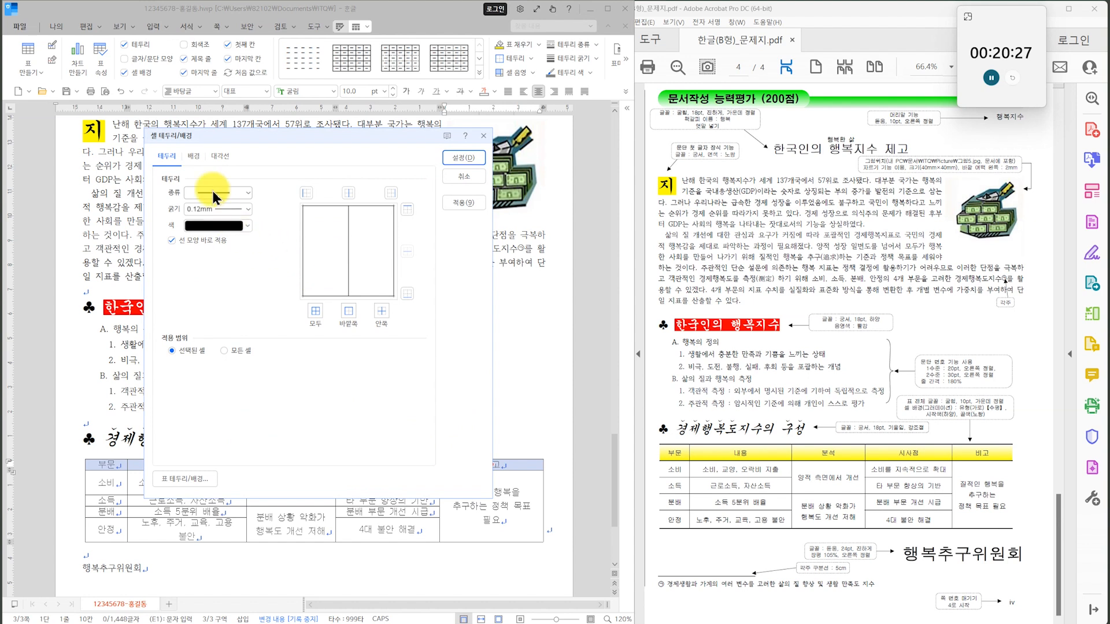
left_click(193, 156)
left_click(180, 249)
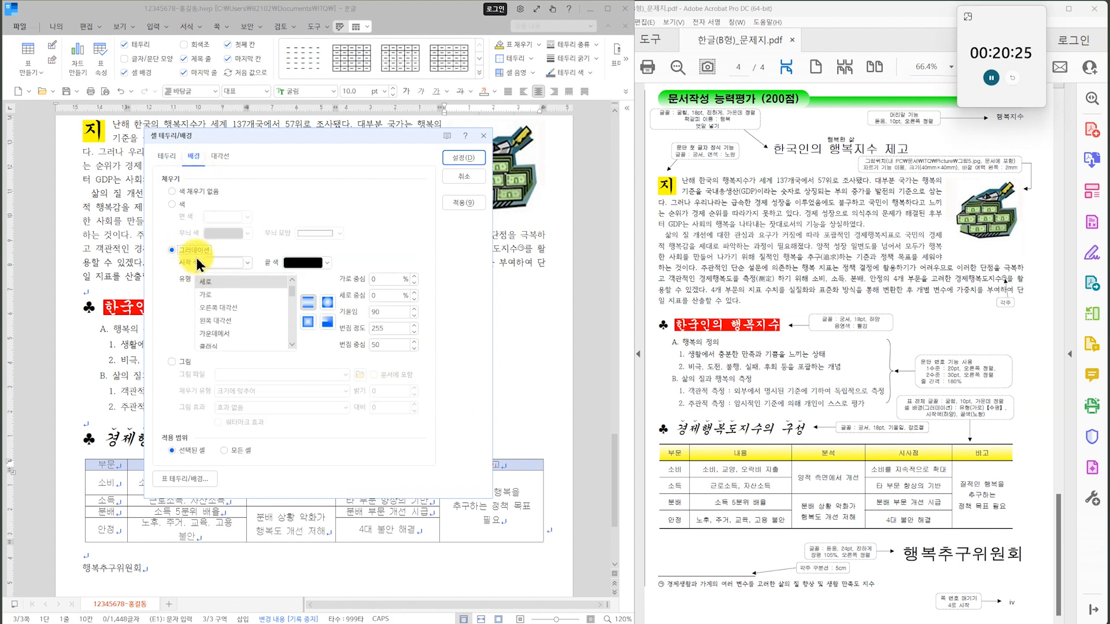
left_click(324, 266)
left_click(324, 304)
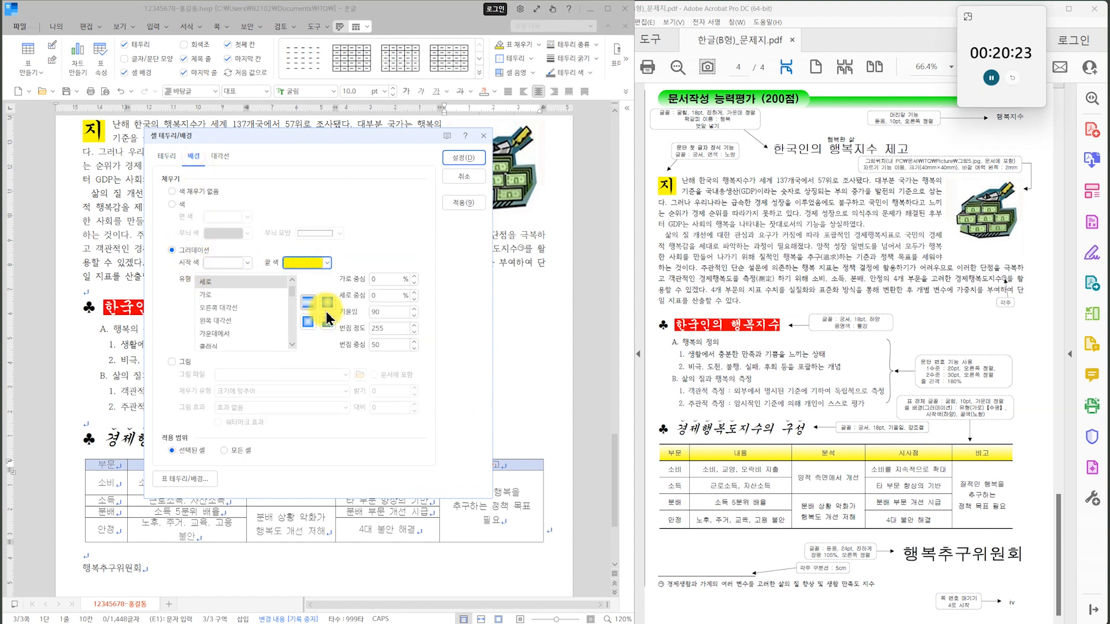
left_click(451, 158)
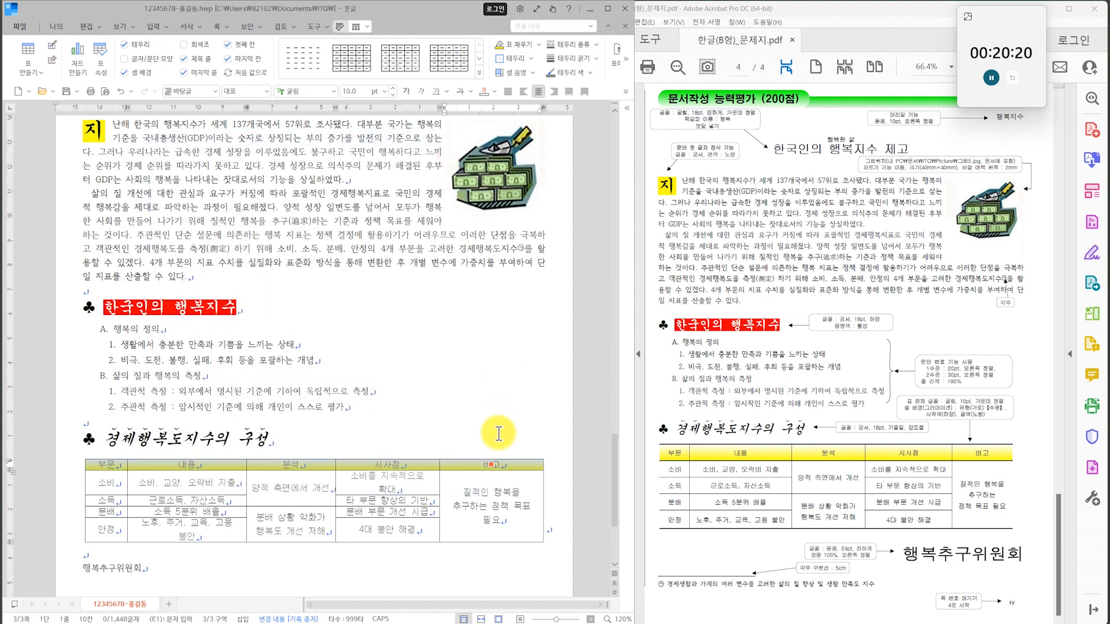
Check the table borders on the exam sheet and remove the left and right outer borders of the whole table.
left_click(769, 502)
scroll(768, 502, "up", 4, "ctrl")
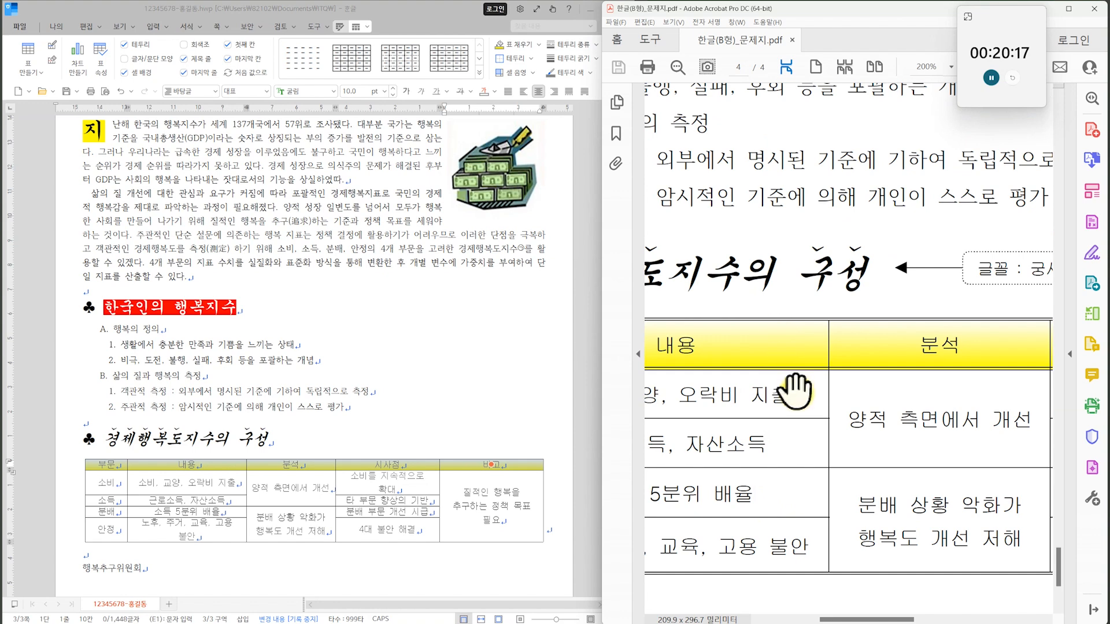
left_click_drag(779, 515, 687, 429)
scroll(855, 380, "down", 4, "ctrl")
scroll(862, 376, "up", 3)
left_click_drag(933, 536, 879, 327)
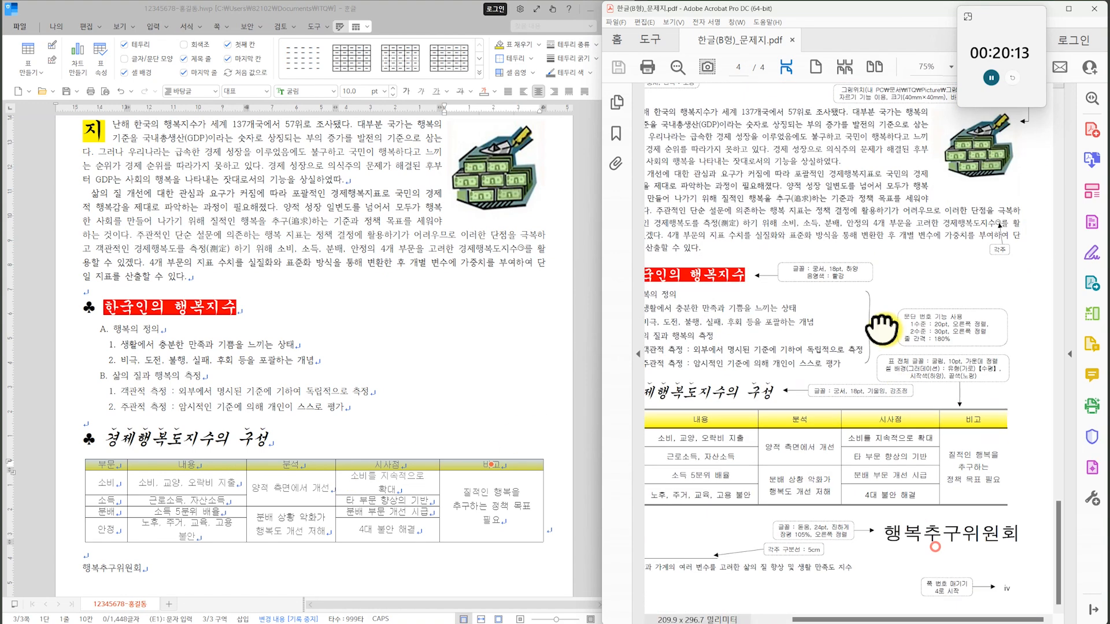
left_click_drag(104, 465, 441, 575)
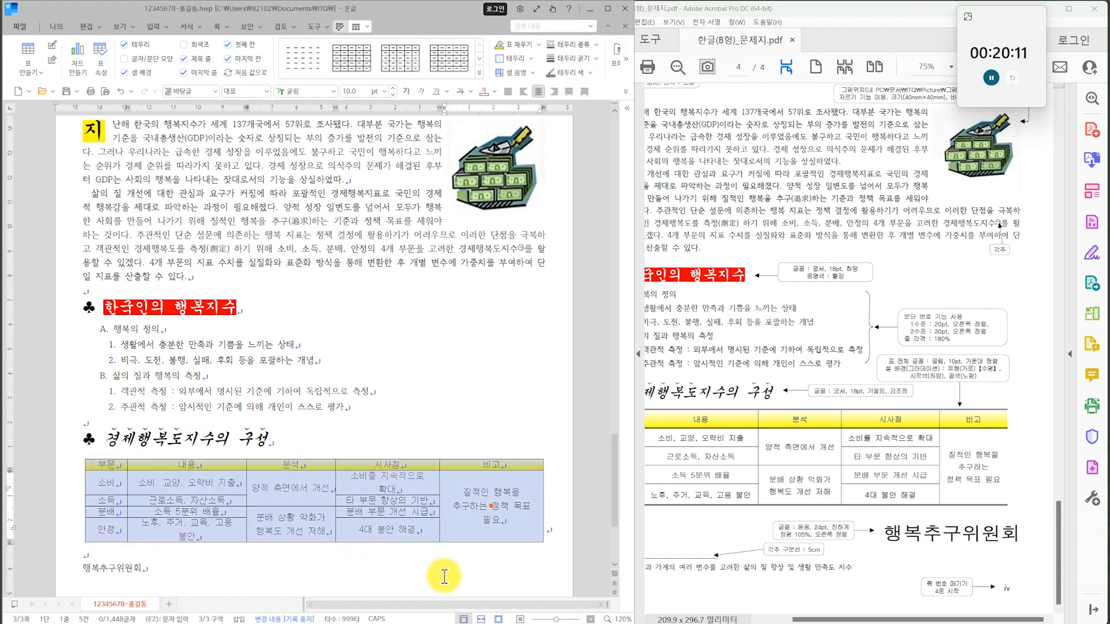
left_click(569, 45)
left_click(569, 64)
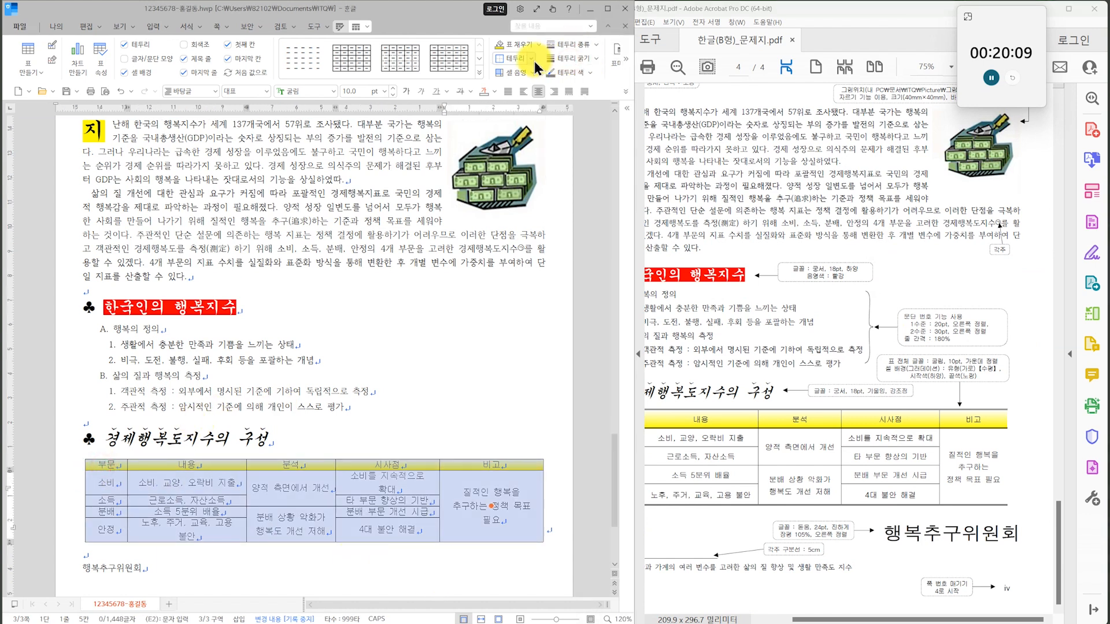
left_click(531, 59)
left_click(520, 147)
left_click(529, 59)
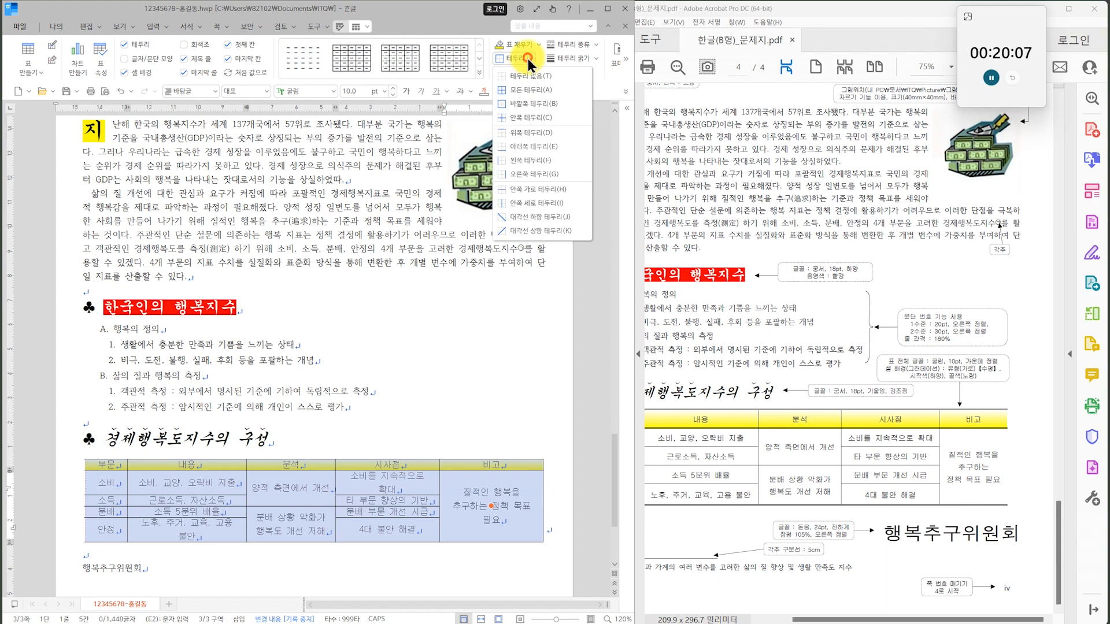
left_click(541, 174)
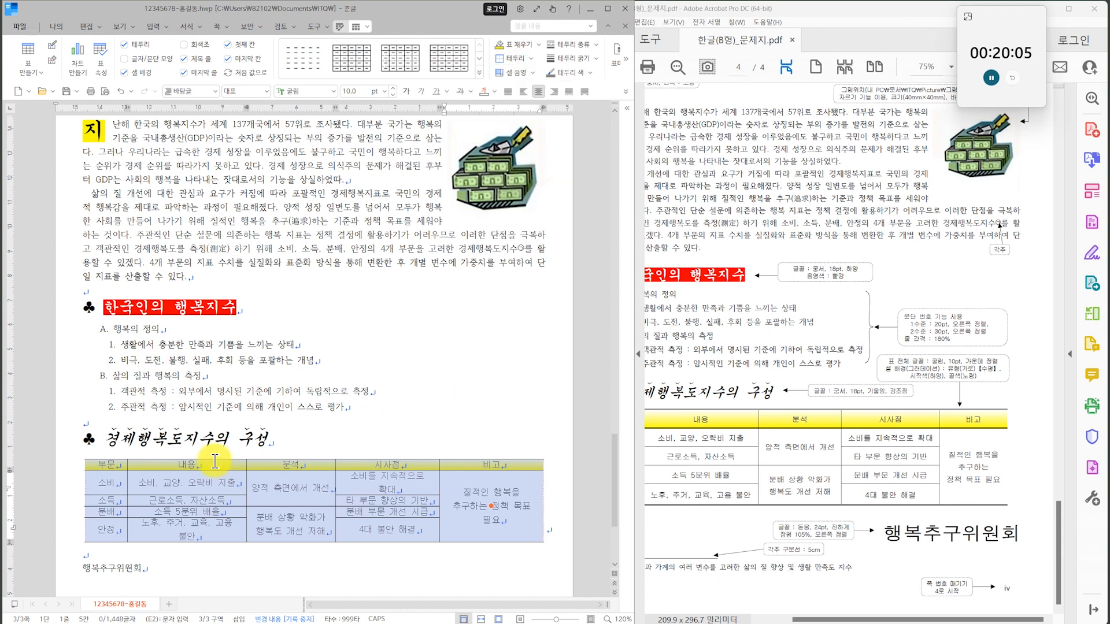
Apply a double line to the whole table's top and bottom borders and to the header row's bottom border.
left_click_drag(110, 467, 484, 540)
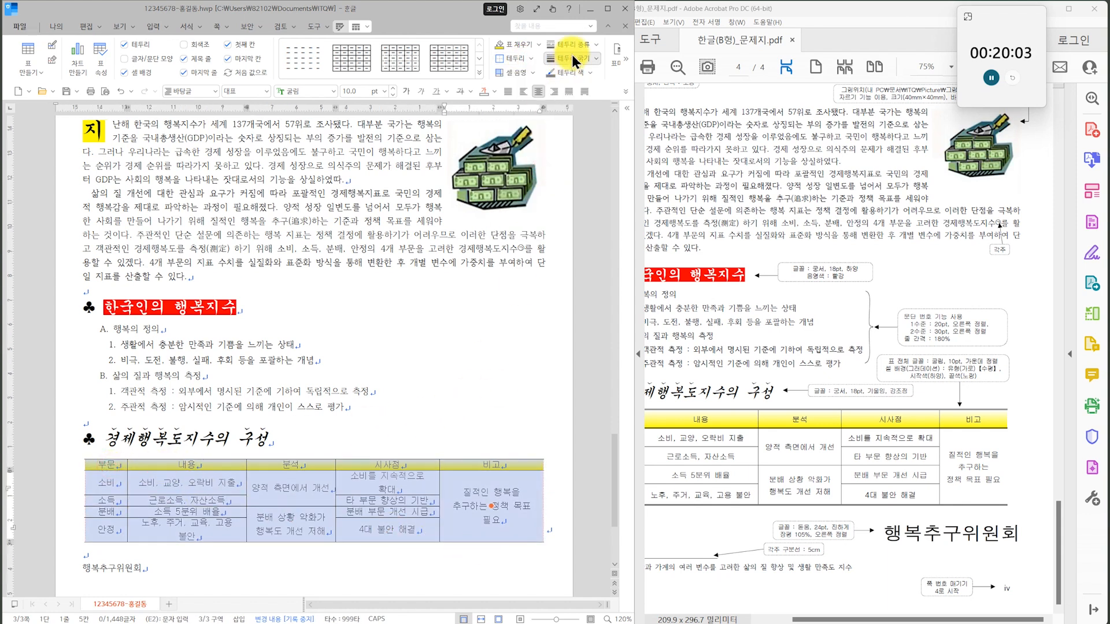
left_click(573, 44)
left_click(569, 193)
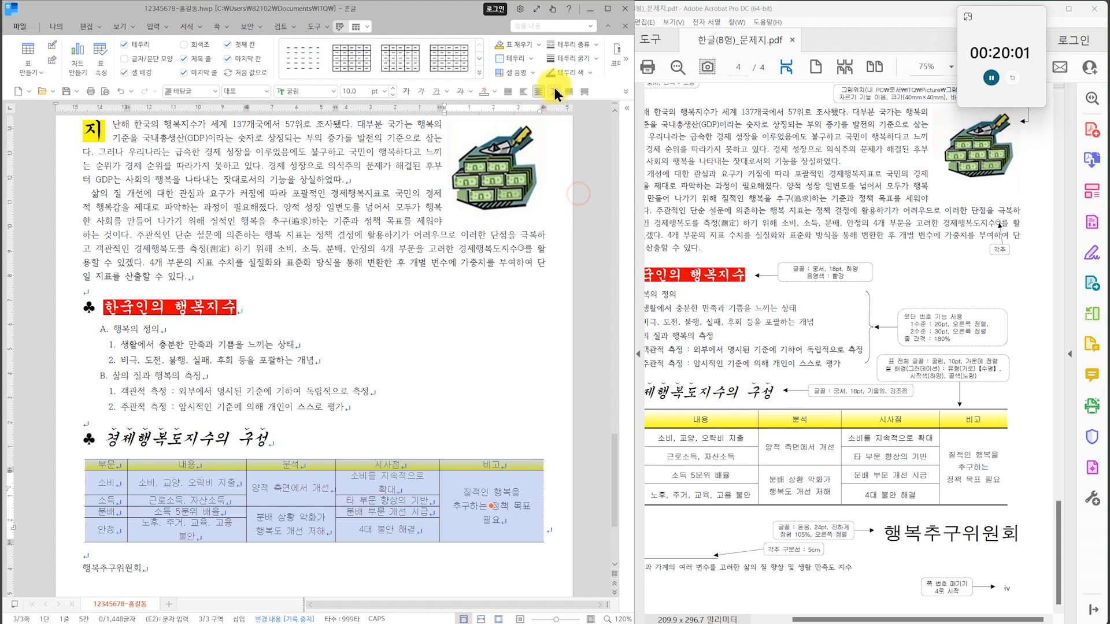
left_click(530, 58)
left_click(526, 132)
left_click(530, 58)
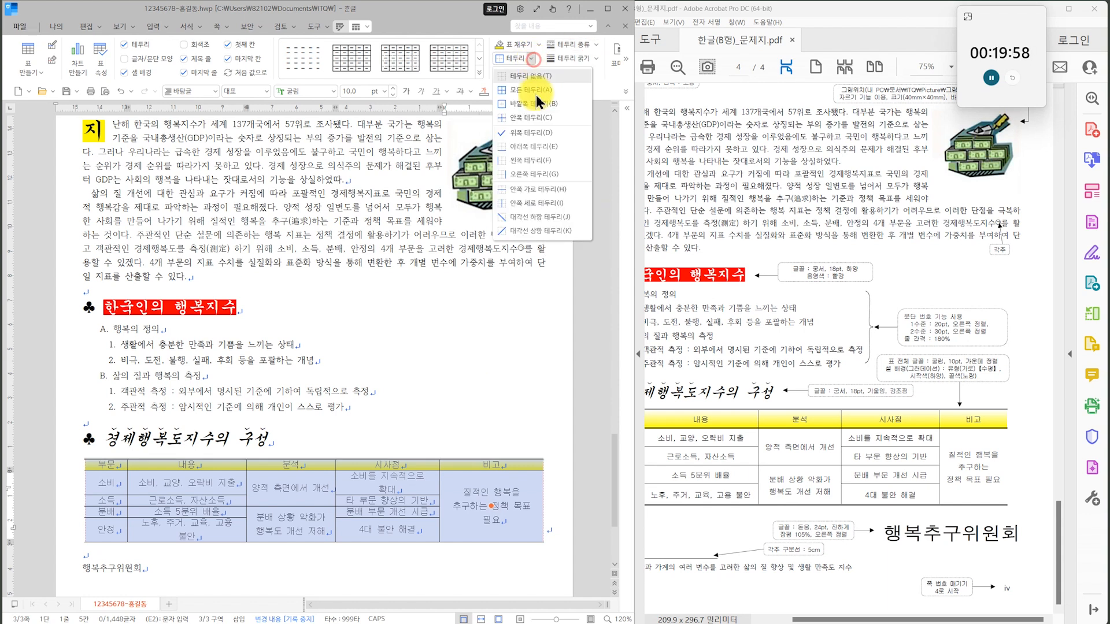
left_click(529, 147)
left_click_drag(108, 469, 491, 465)
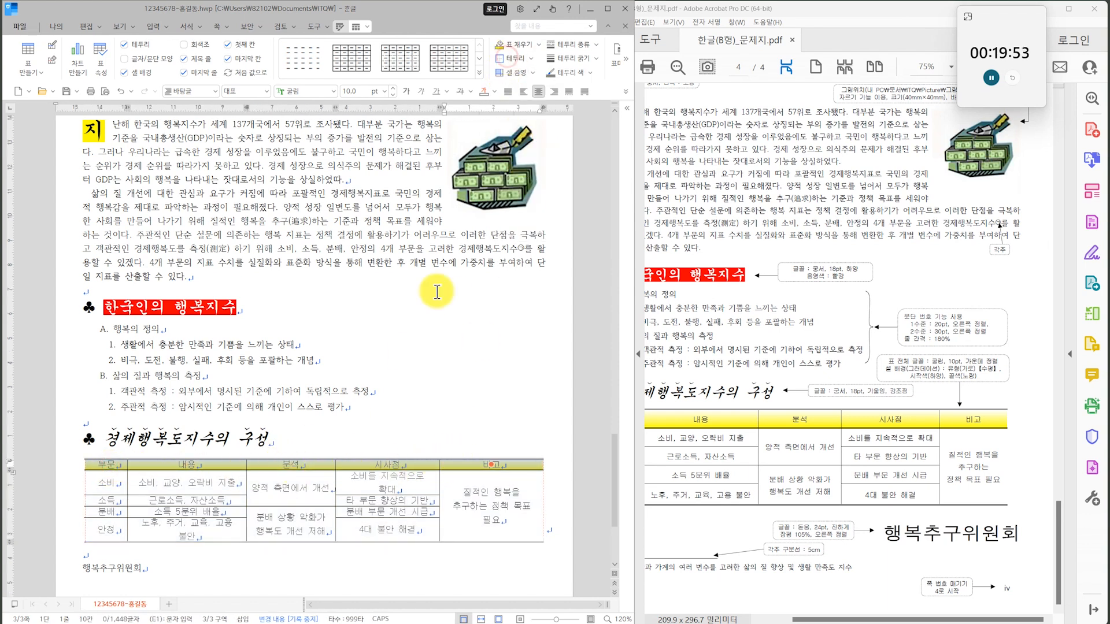
left_click(431, 409)
Widen the 시사점 column of the table so that 소비를 지속적으로 확대 fits on one line.
scroll(430, 399, "down", 3)
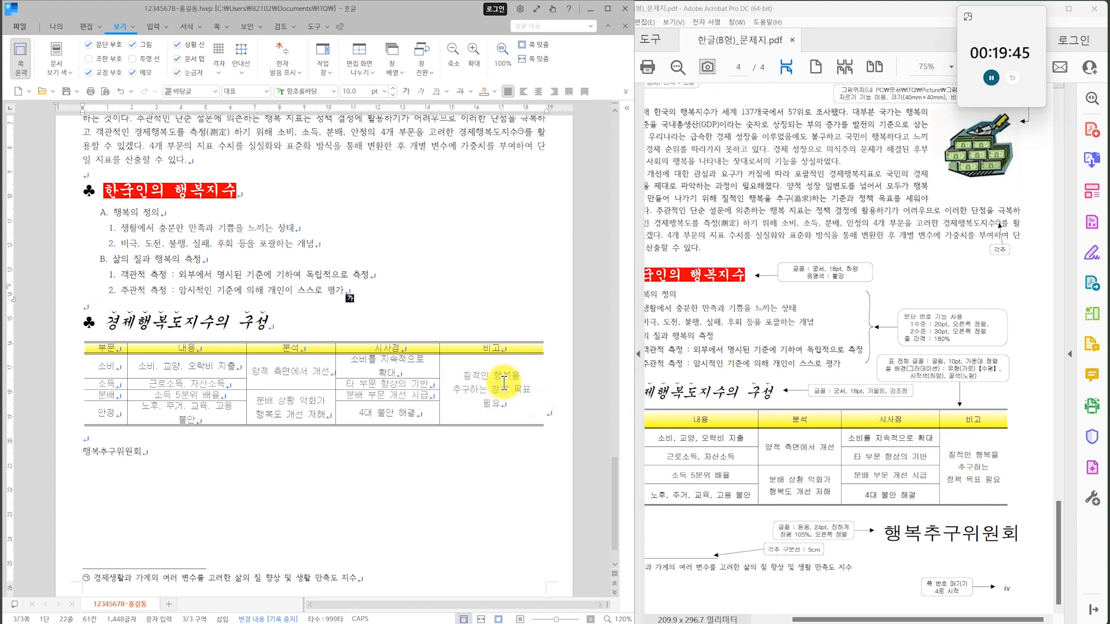
left_click_drag(440, 385, 464, 388)
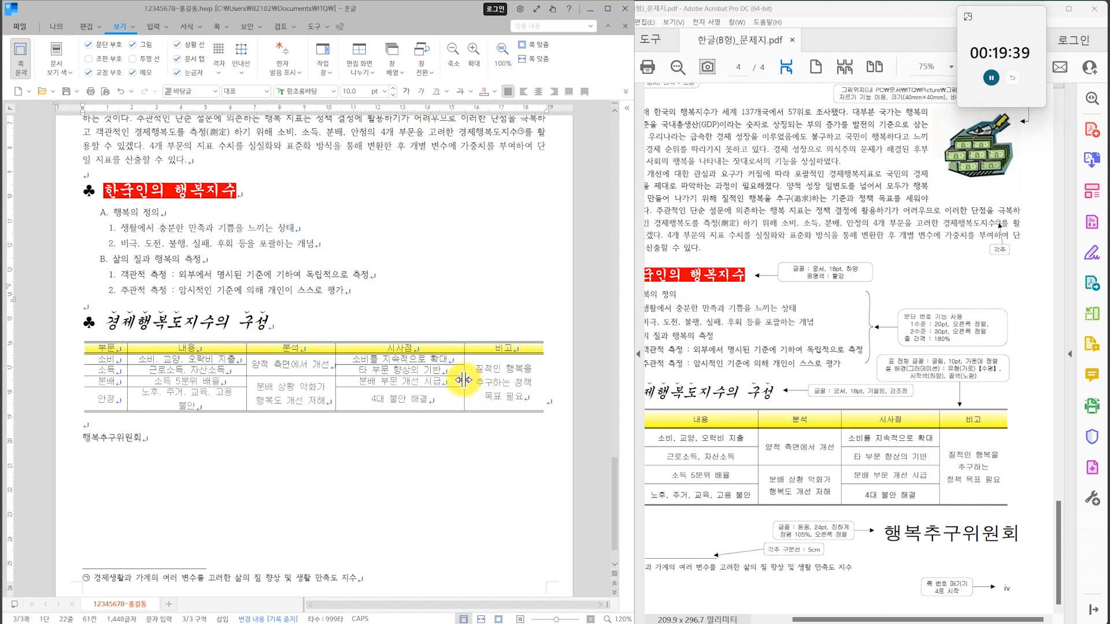
left_click_drag(475, 379, 448, 396)
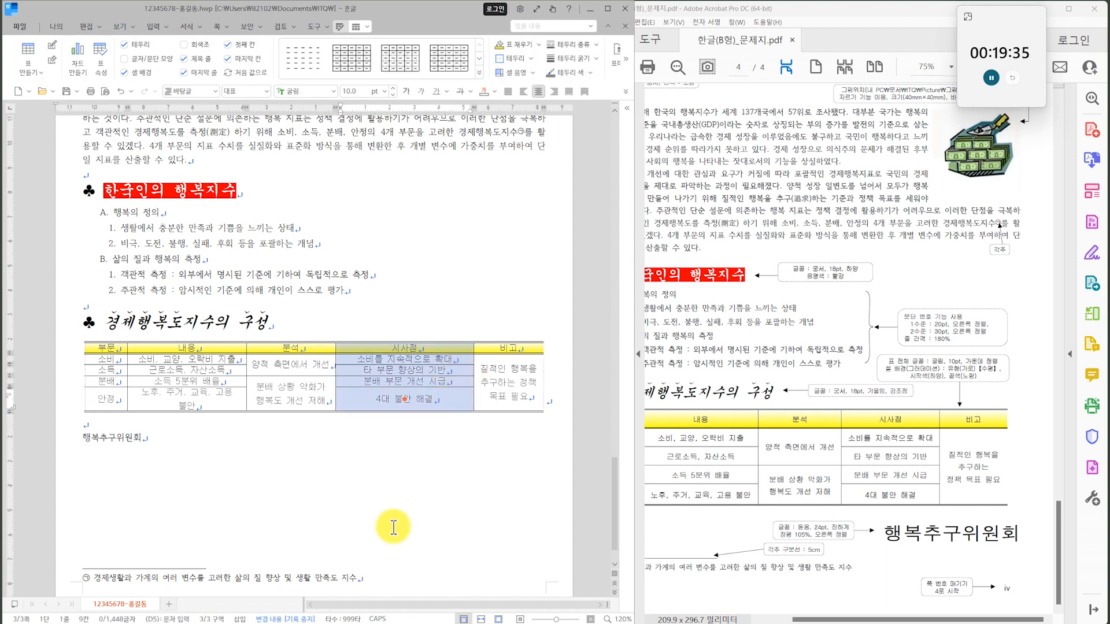
key("alt+Right")
key("alt+Left")
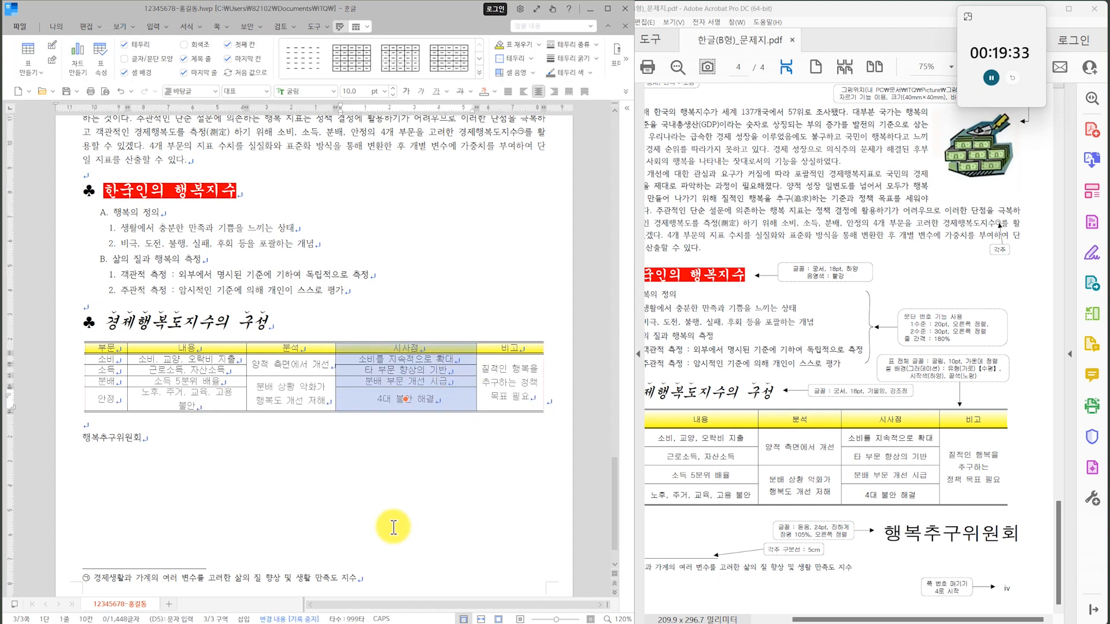
key("alt+Right")
key("alt+Left")
key("alt+Left")
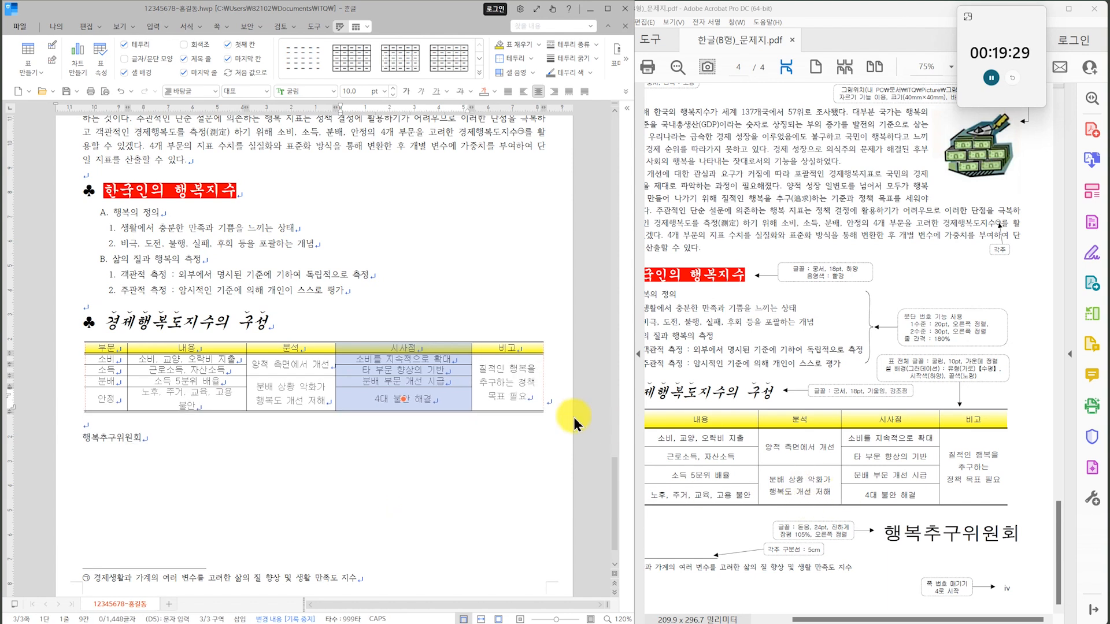
Break the 비고 cell's text into 질적인 행복을, 추구하는 and 정책 목표 필요, and widen the 비고 column slightly.
left_click_drag(527, 373, 540, 370)
left_click(537, 370)
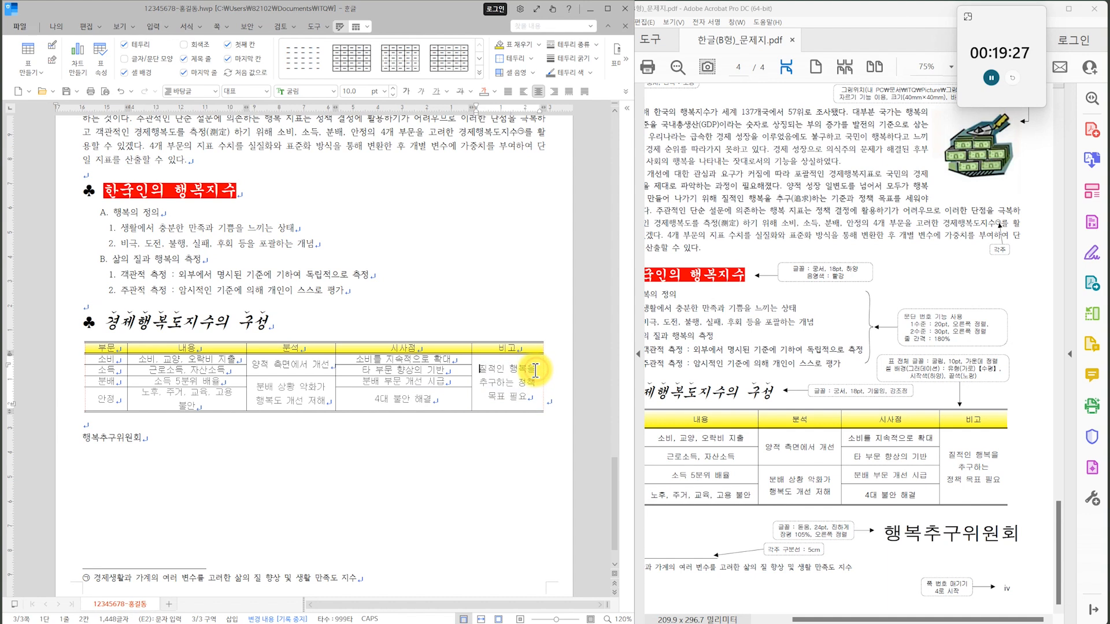
key("Return")
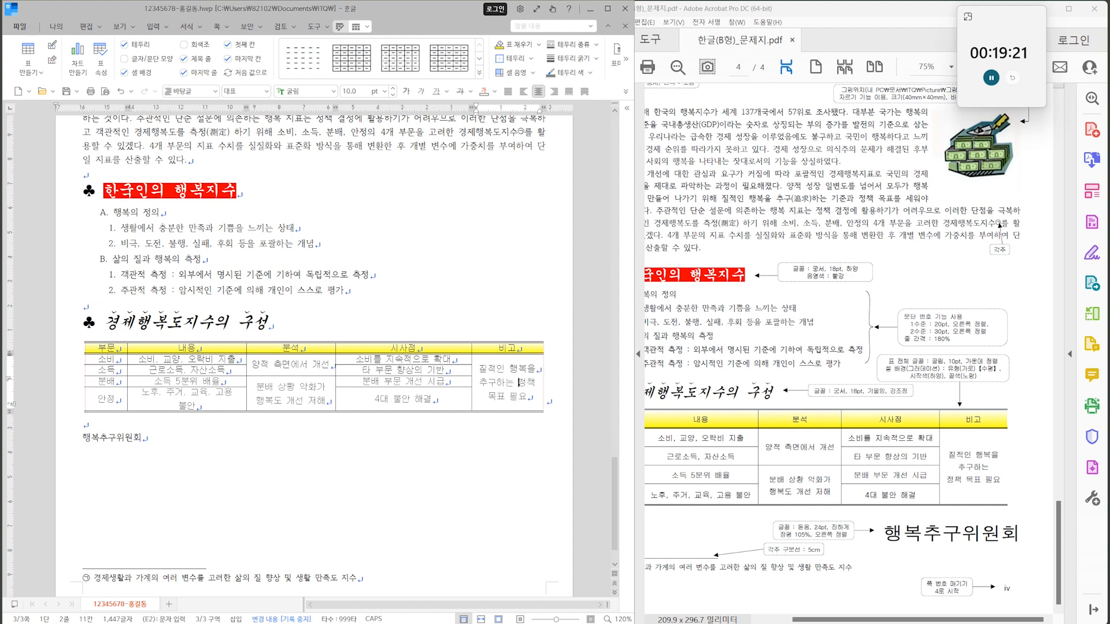
key("Return")
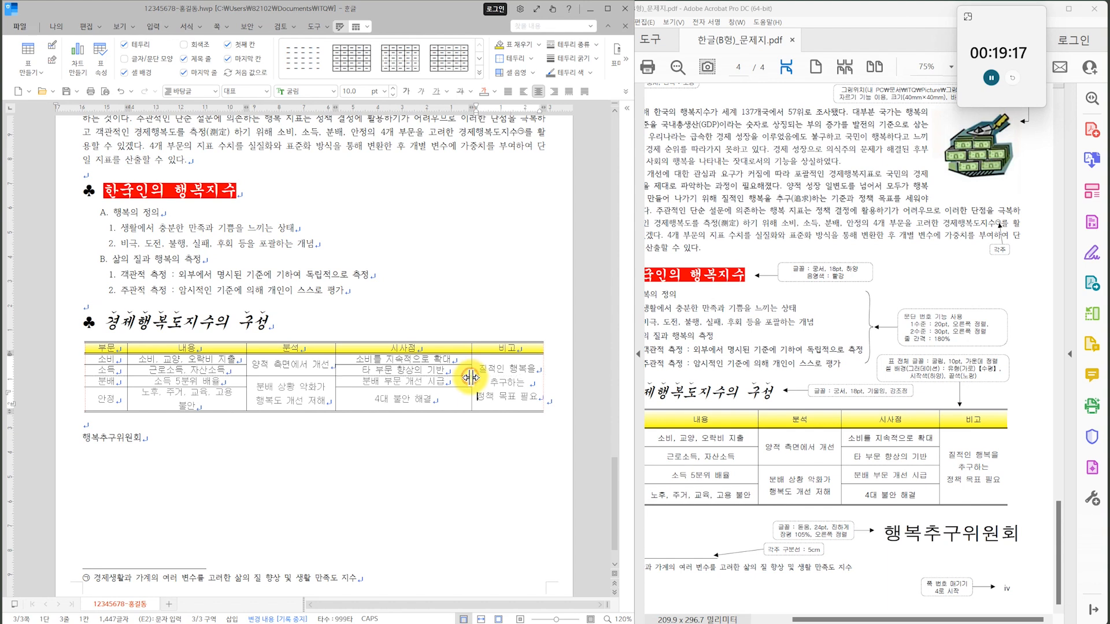
left_click_drag(473, 379, 467, 392)
left_click(416, 478)
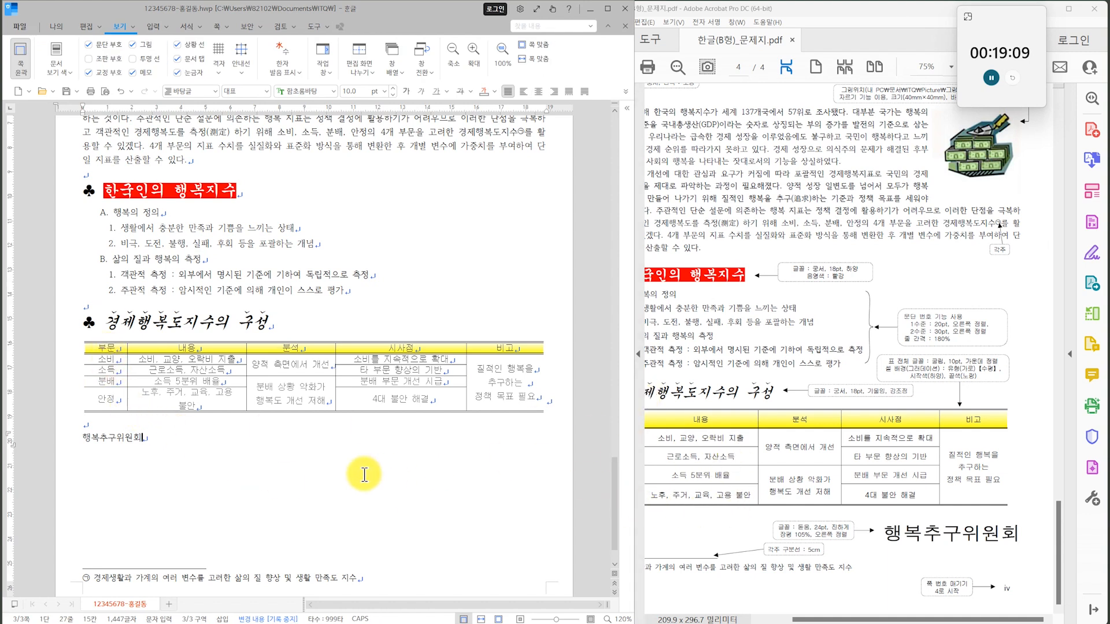
Widen the 내용 column so that 노후, 주거, 교육, 고용 불안 fits on one line.
left_click_drag(196, 352, 196, 402)
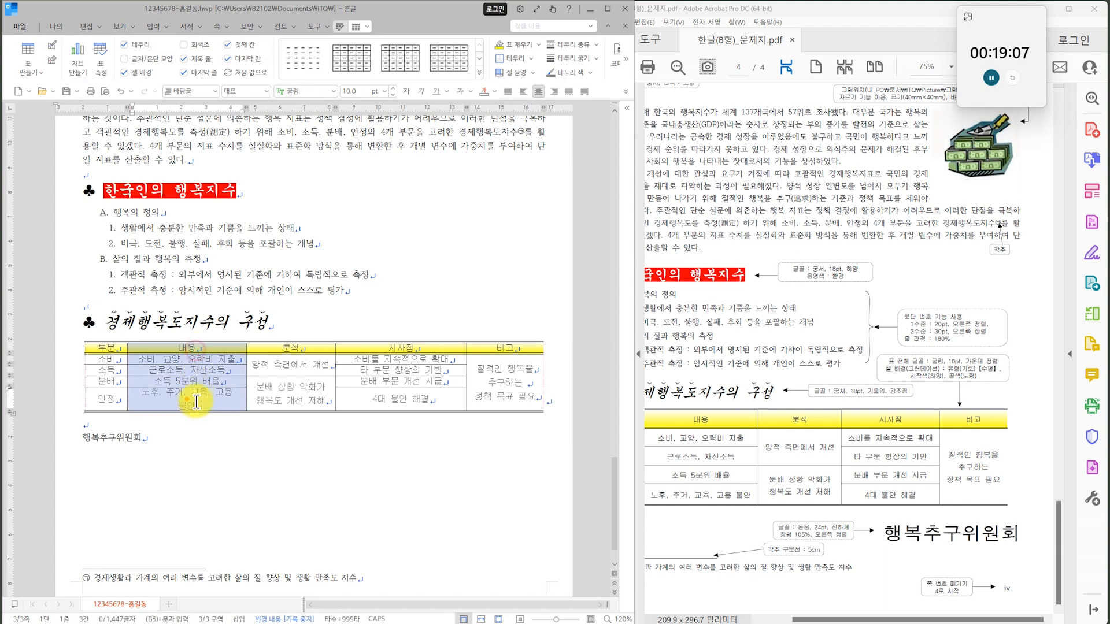
key("alt+Right")
key("alt+Right")
key("alt+Right")
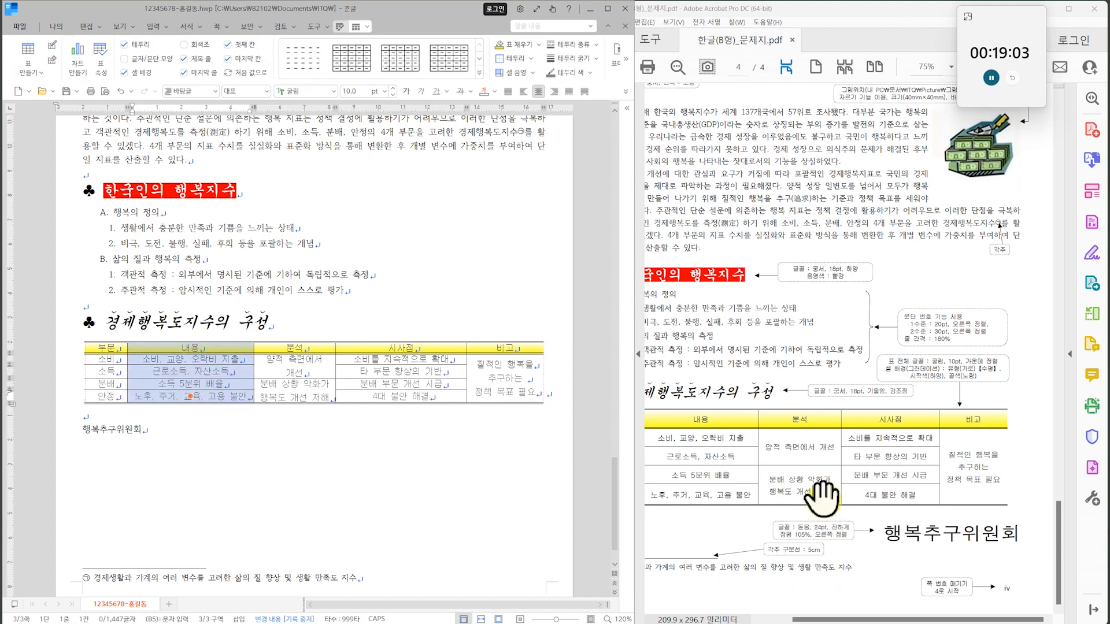
left_click(340, 435)
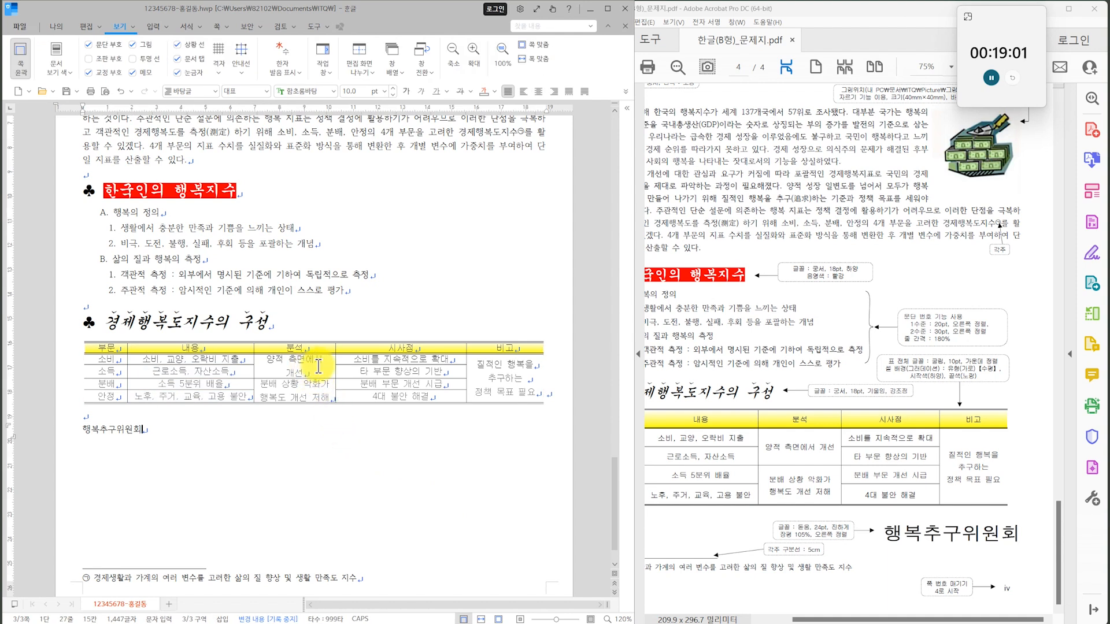
Widen the 분석 column so that 양적 측면에서 개선 fits on one line.
left_click_drag(305, 350, 300, 403)
key("alt+Right")
key("alt+Right")
key("alt+Right")
key("alt+Right")
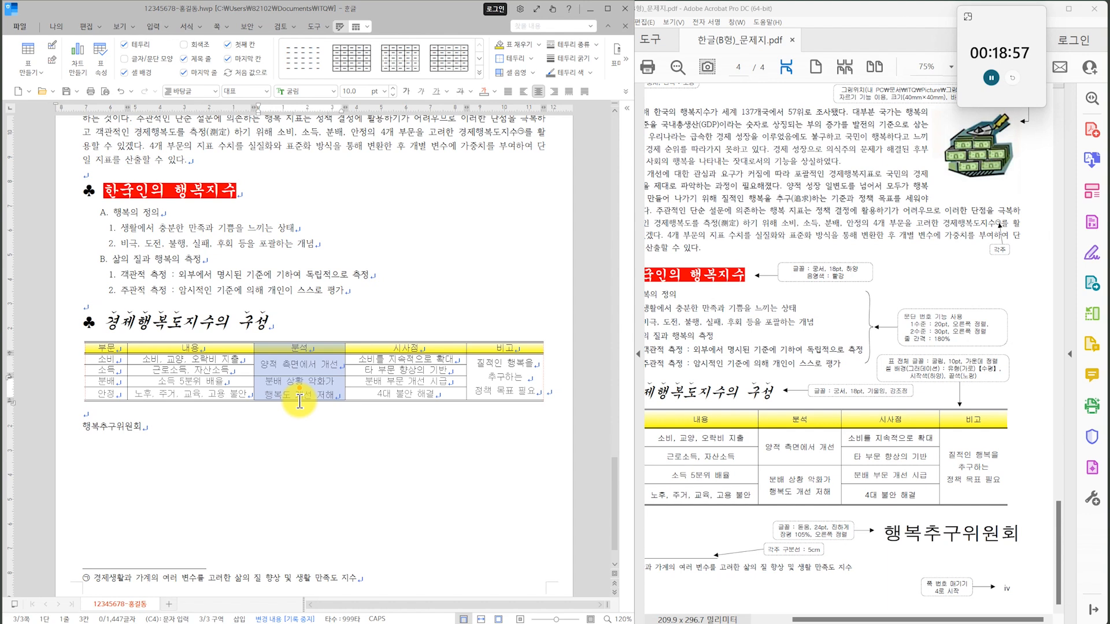
key("alt+Right")
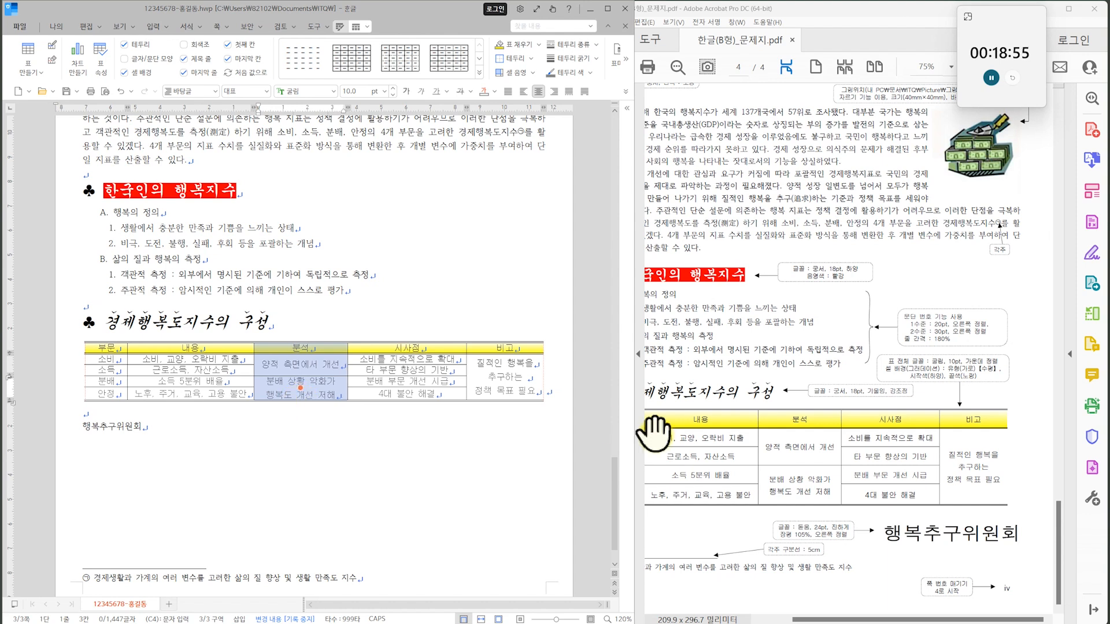
left_click(381, 494)
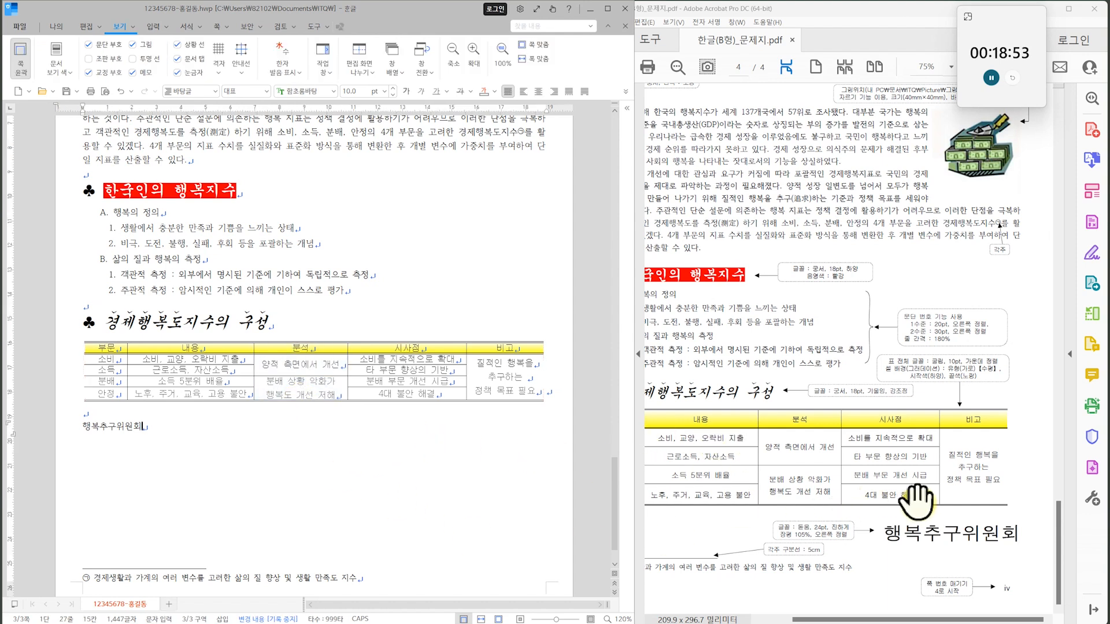
Increase the height of the whole table so its rows match the spacing on the exam sheet.
left_click(314, 401)
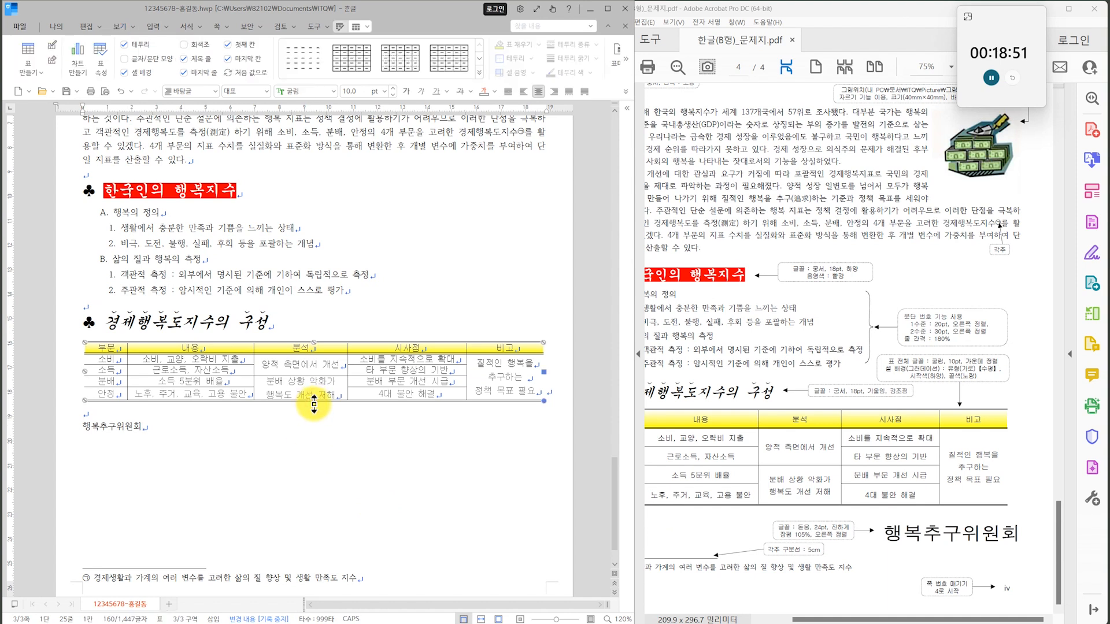
left_click_drag(316, 412, 312, 445)
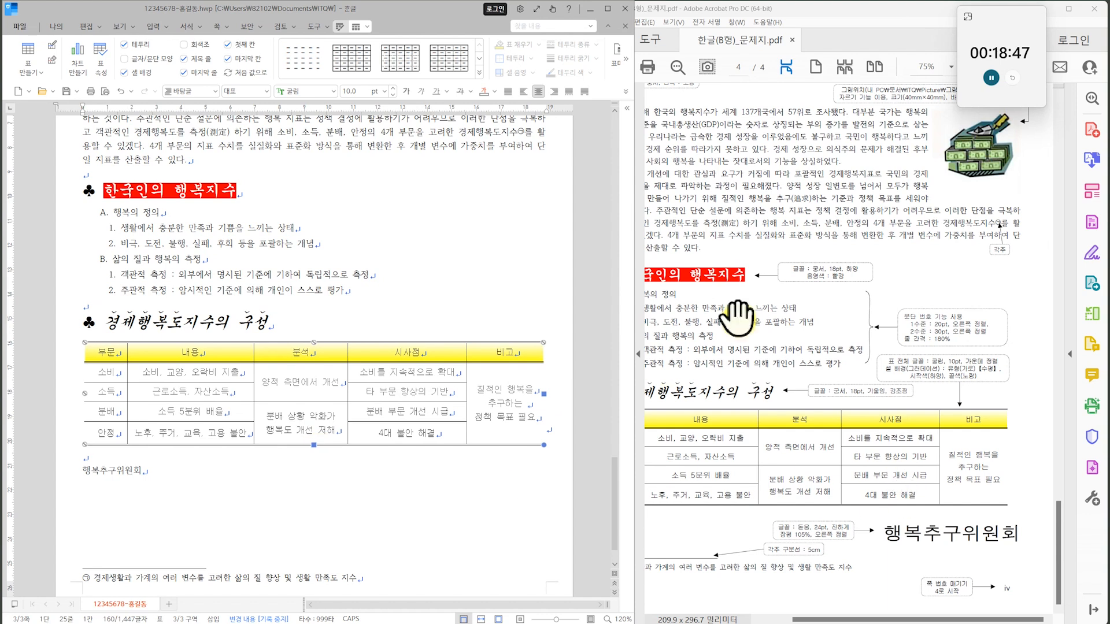
left_click(310, 475)
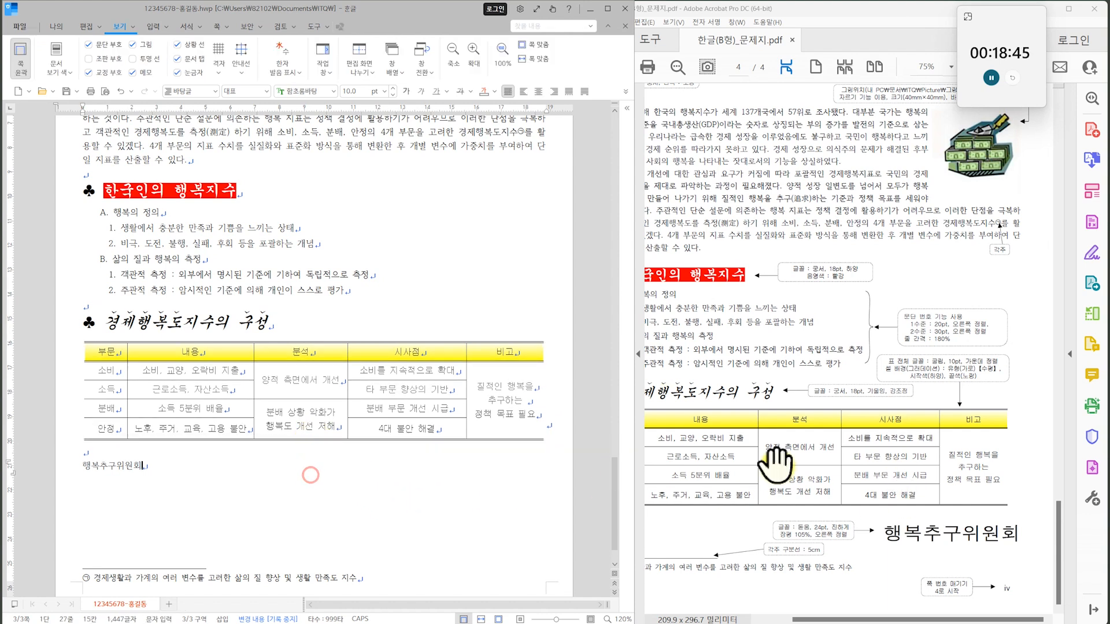
left_click(778, 463)
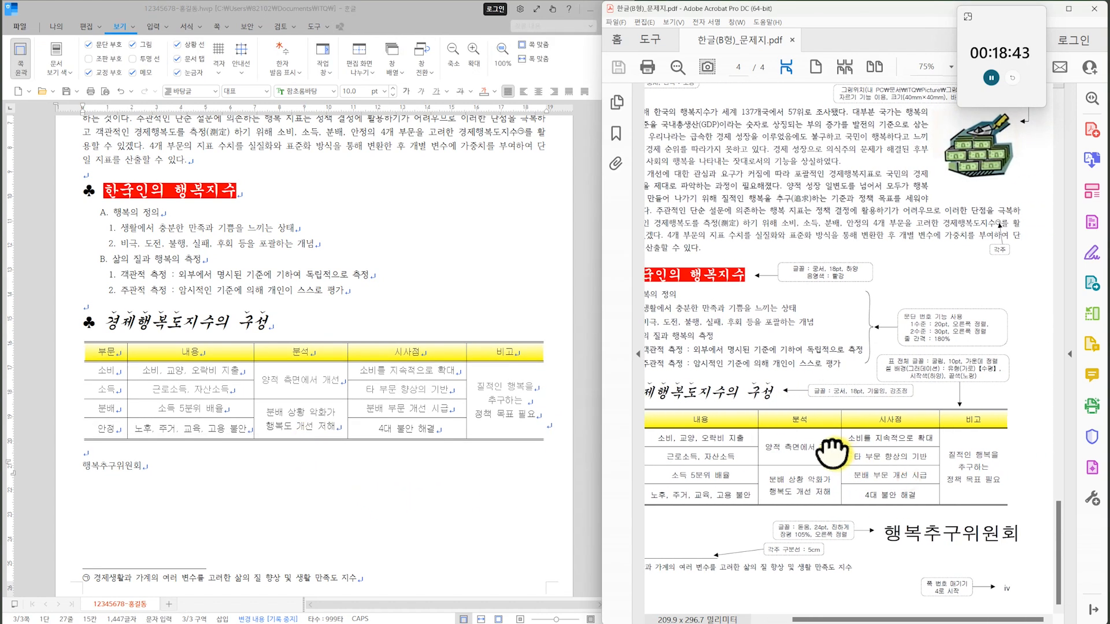
left_click_drag(149, 471, 67, 475)
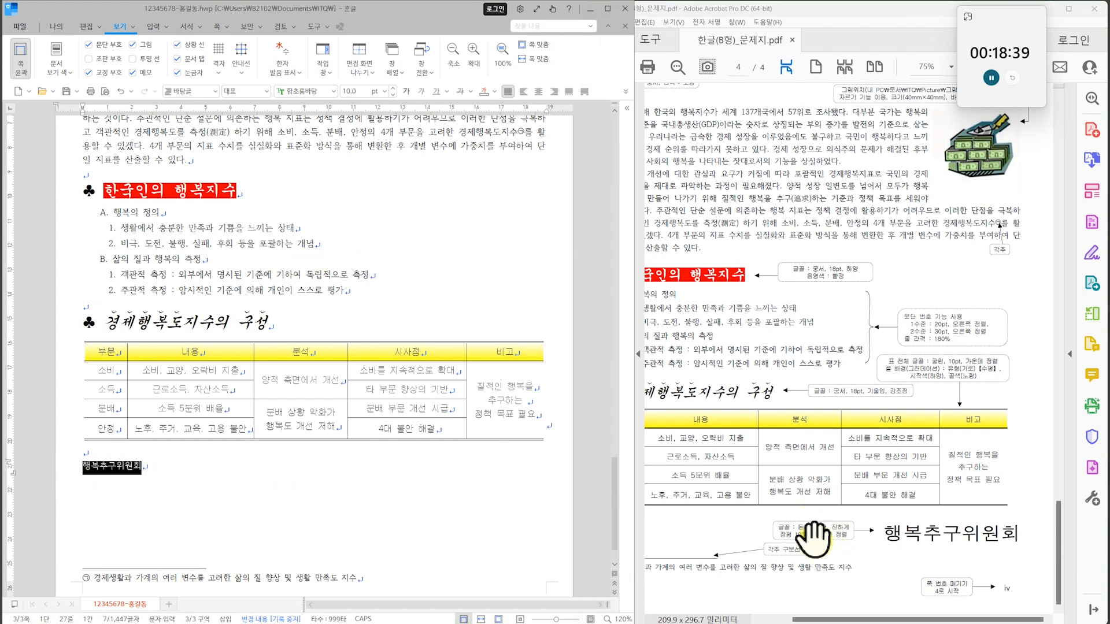
left_click(330, 95)
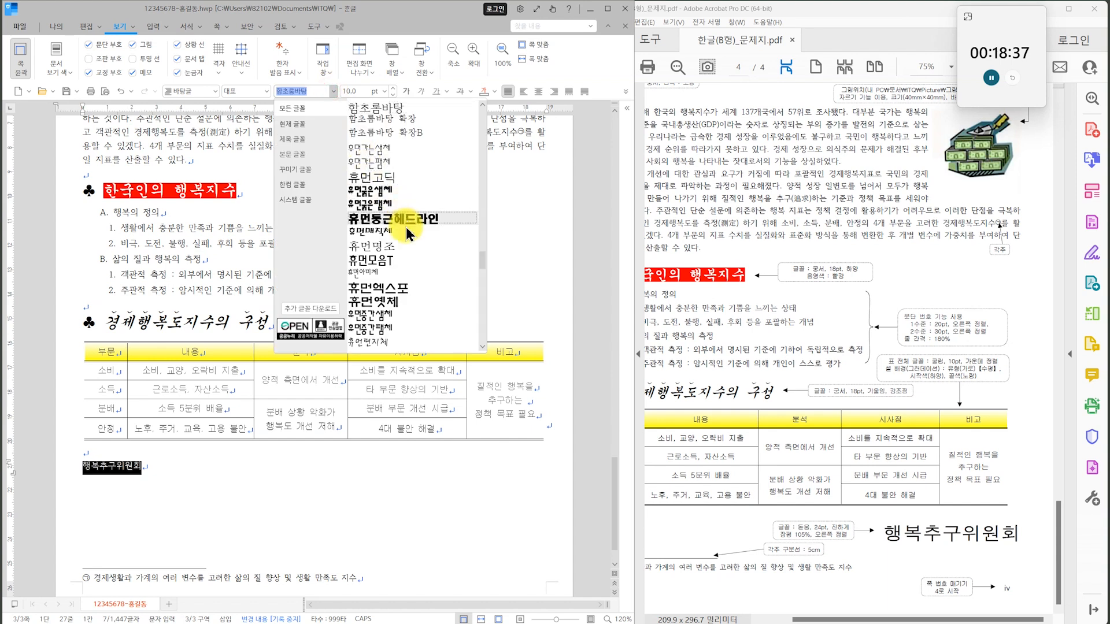
left_click_drag(478, 257, 469, 160)
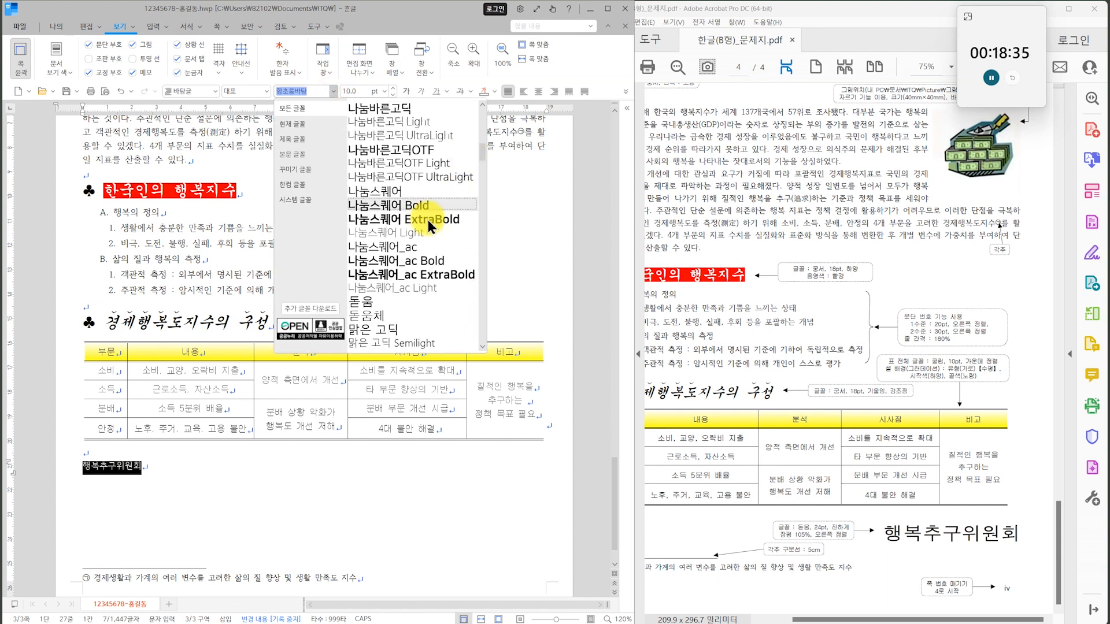
double_click(379, 306)
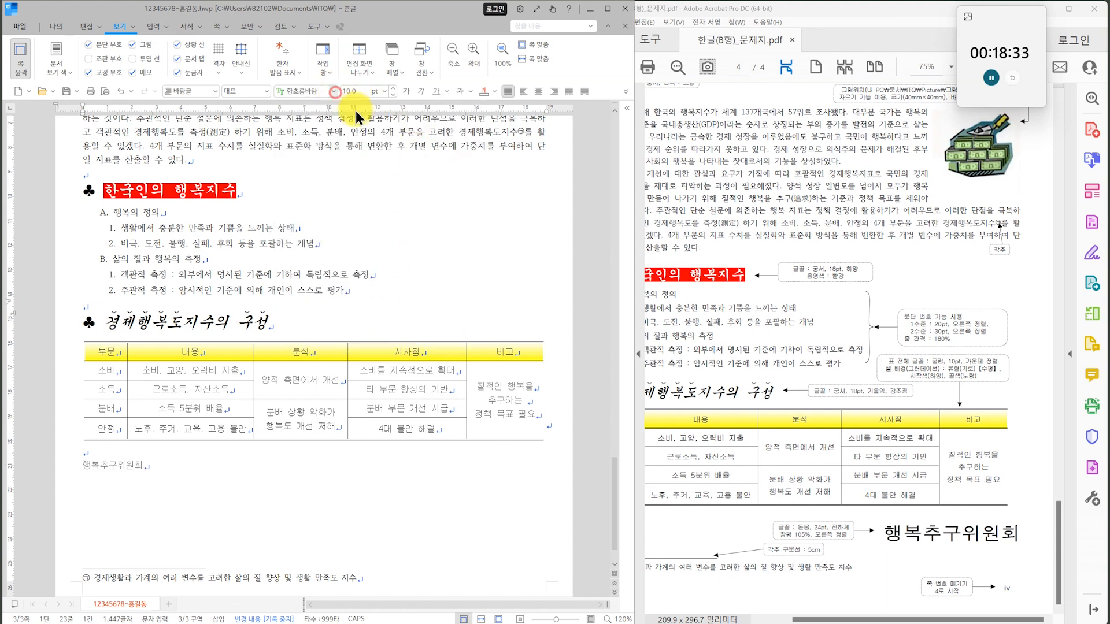
left_click(334, 92)
left_click_drag(480, 256, 474, 156)
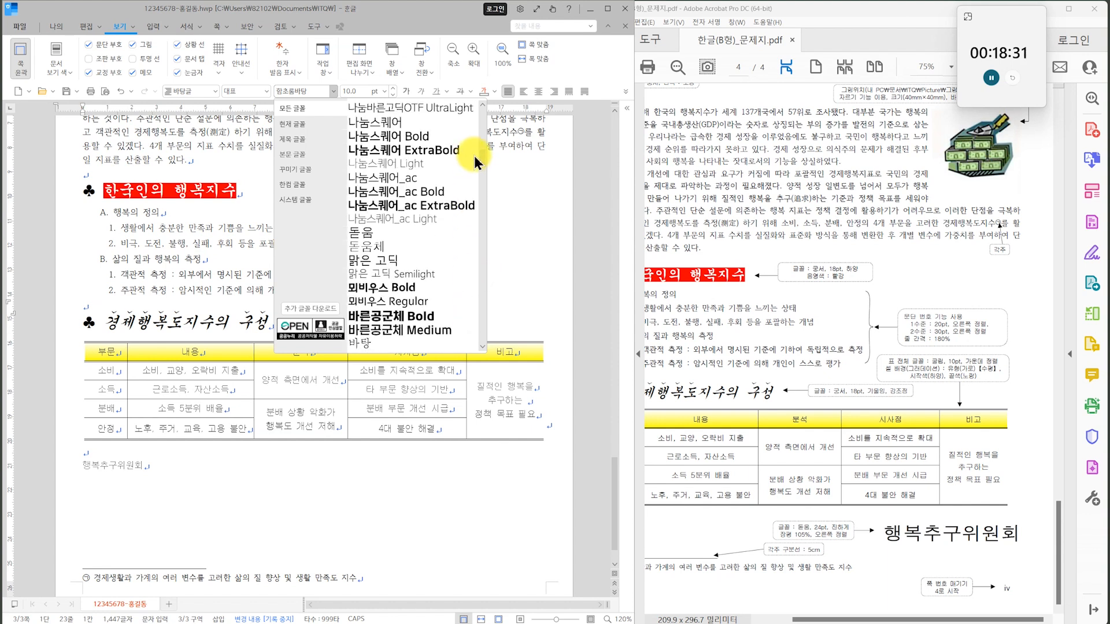
left_click(383, 232)
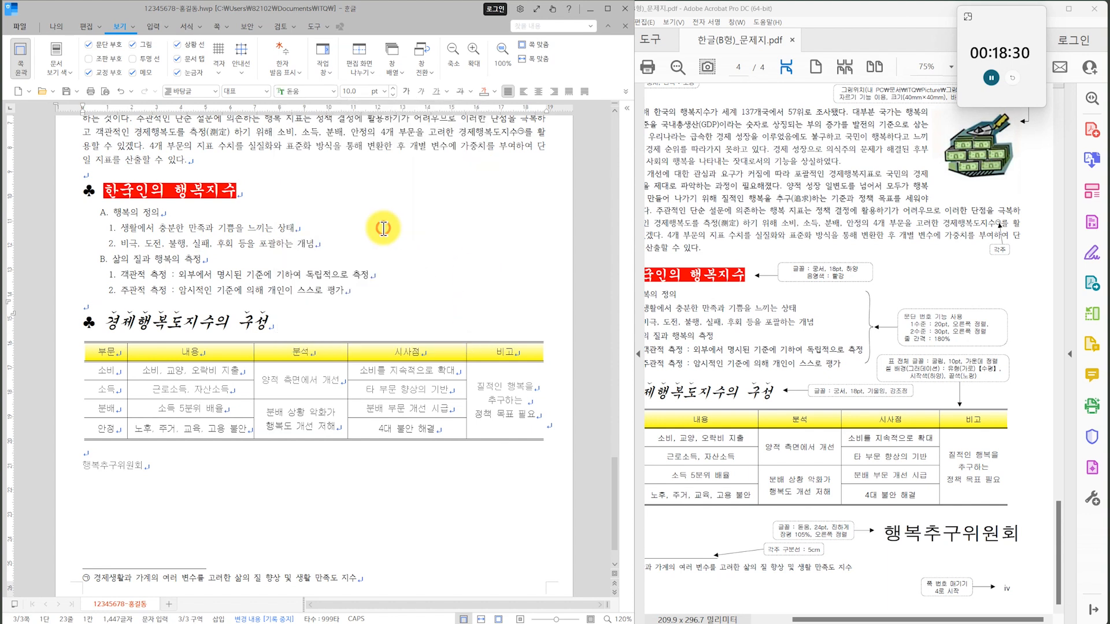
left_click(385, 92)
left_click(357, 283)
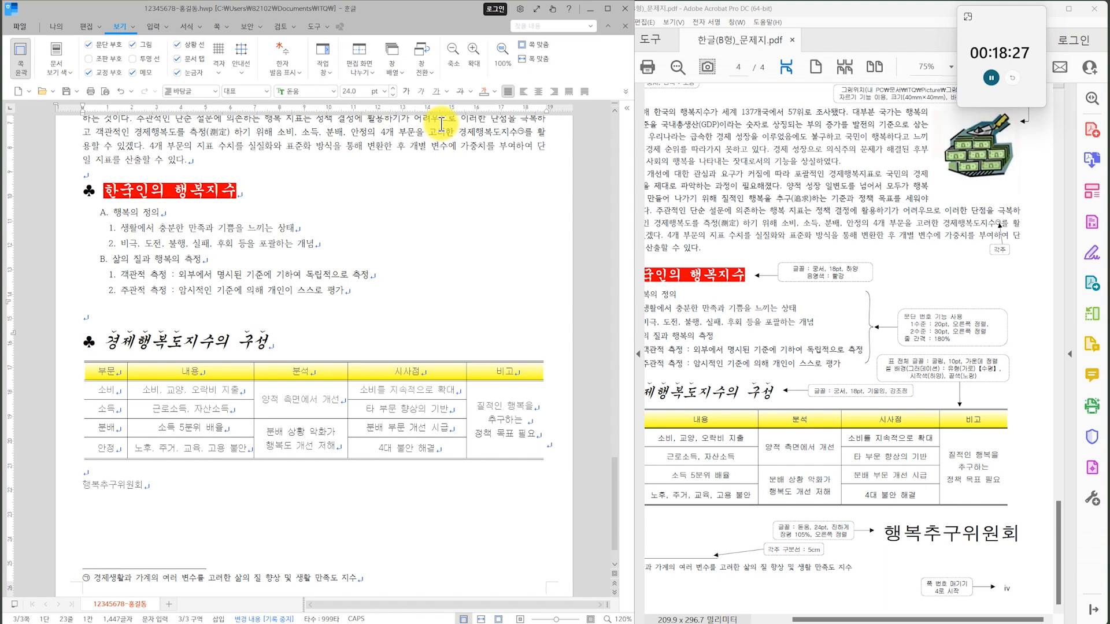
left_click(409, 92)
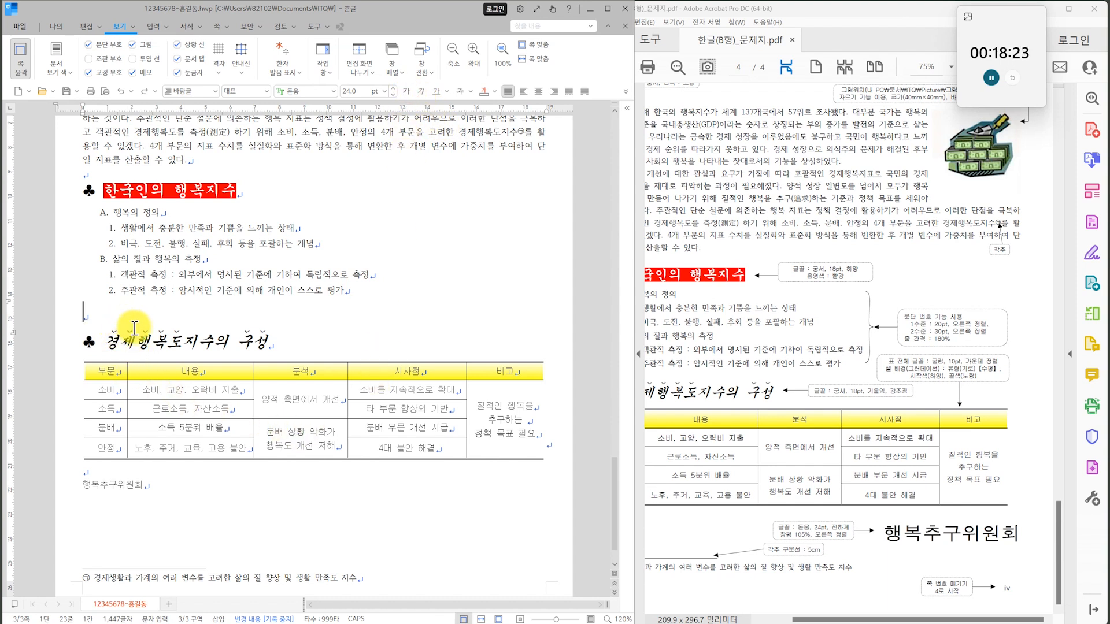
key("ctrl+z")
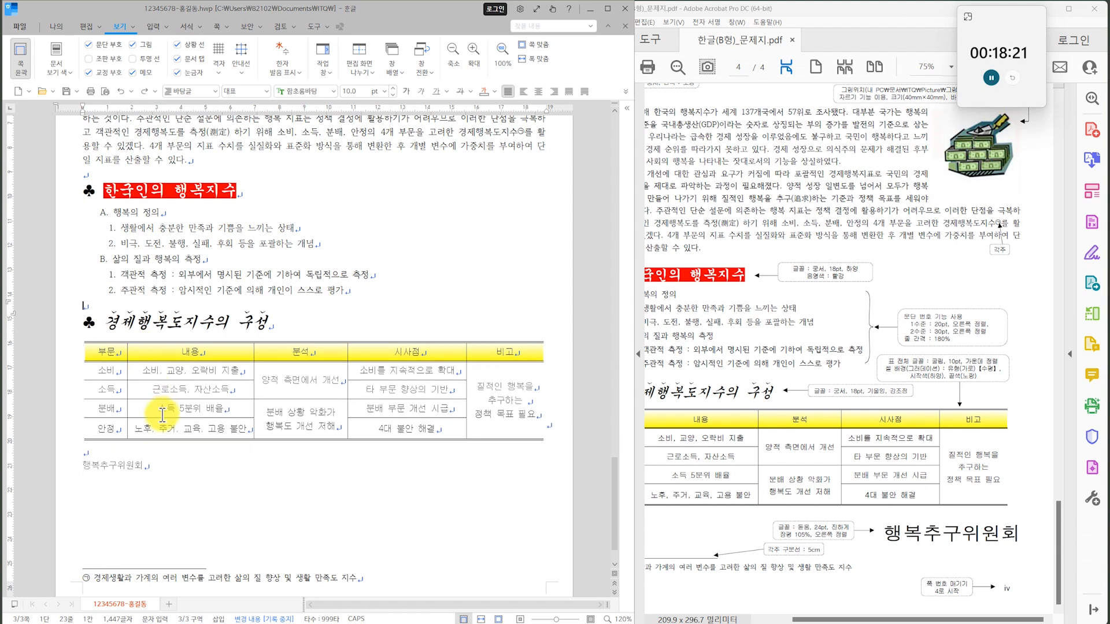
double_click(228, 487)
key("ctrl+shift+z")
Format the 행복추구위원회 line below the table in 돋움, 24 pt, bold.
left_click_drag(201, 480, 82, 478)
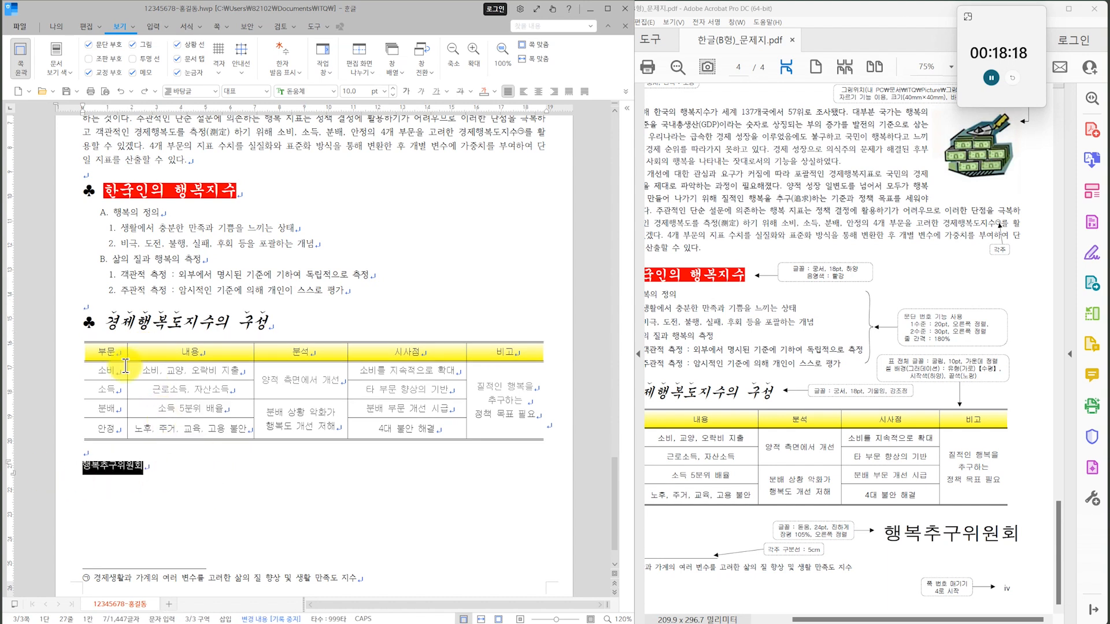
left_click(332, 91)
left_click(353, 110)
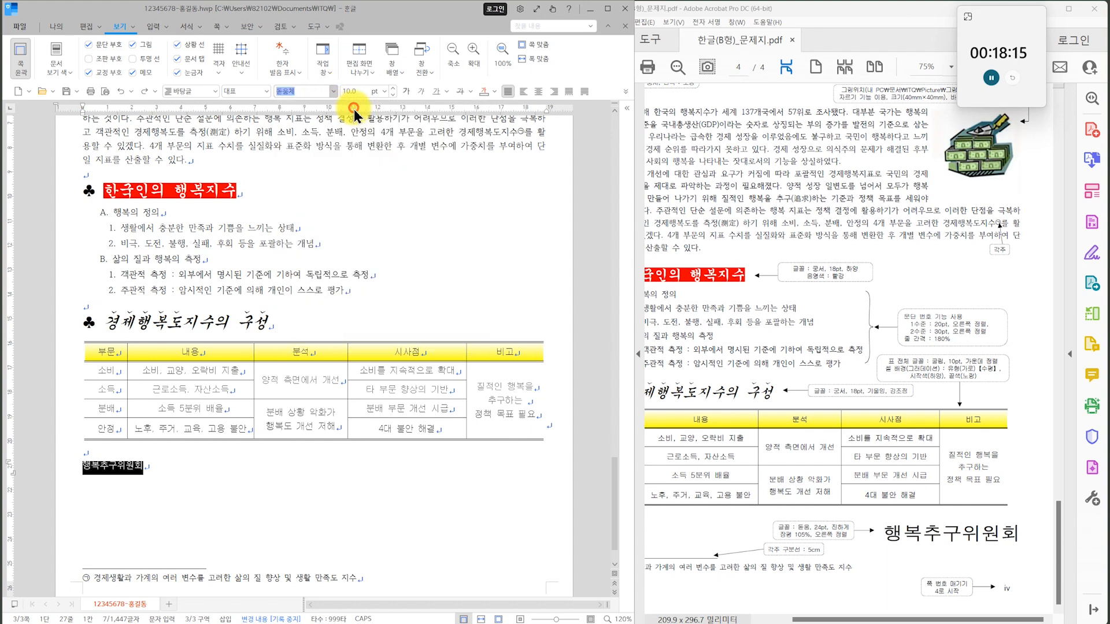
left_click(385, 93)
left_click(363, 301)
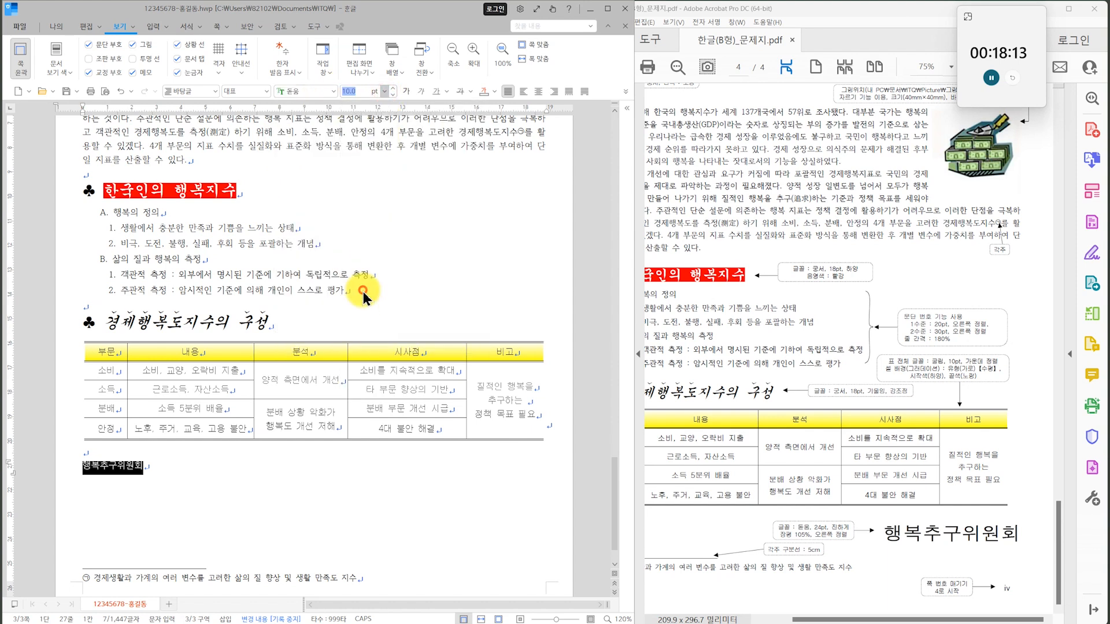
left_click(407, 91)
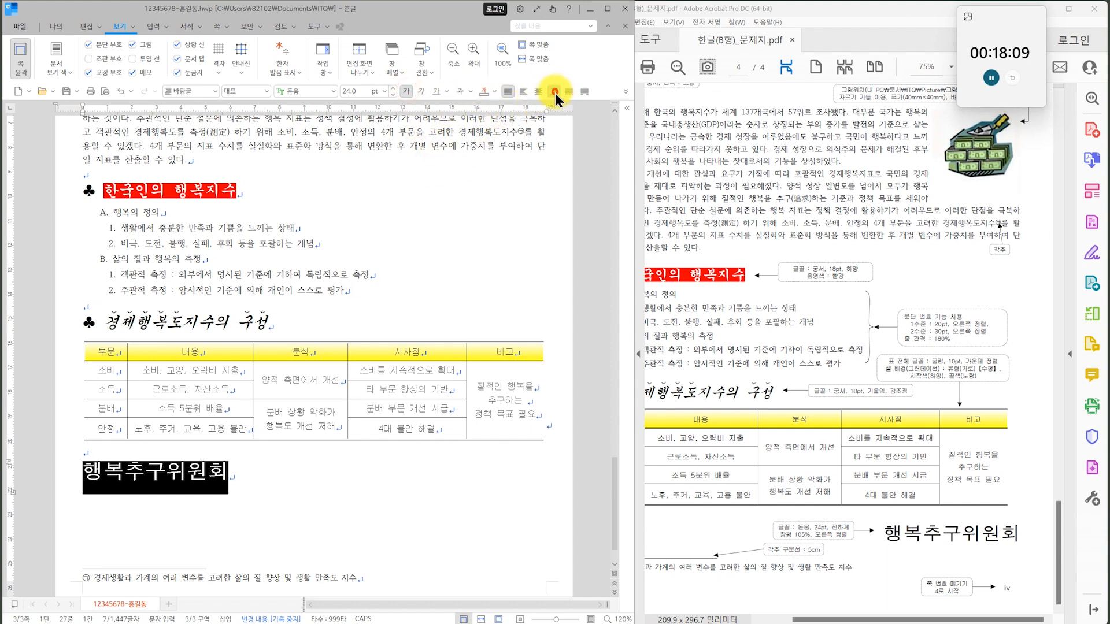
Right-align the 행복추구위원회 line and set its character width ratio (장평) to 105%.
left_click(554, 92)
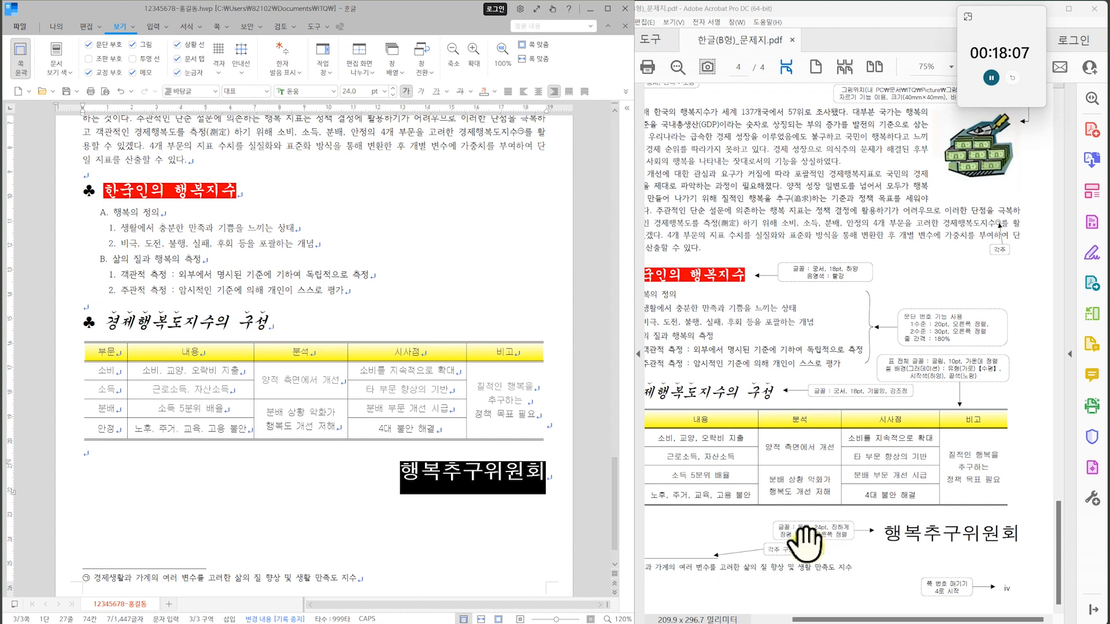
key("alt+l")
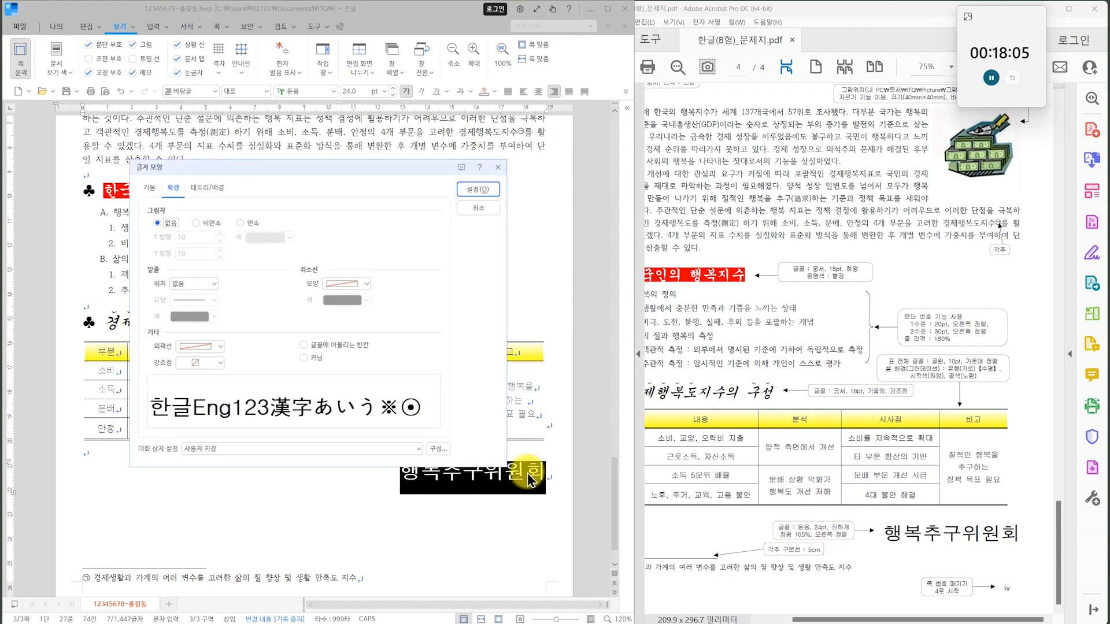
key("Escape")
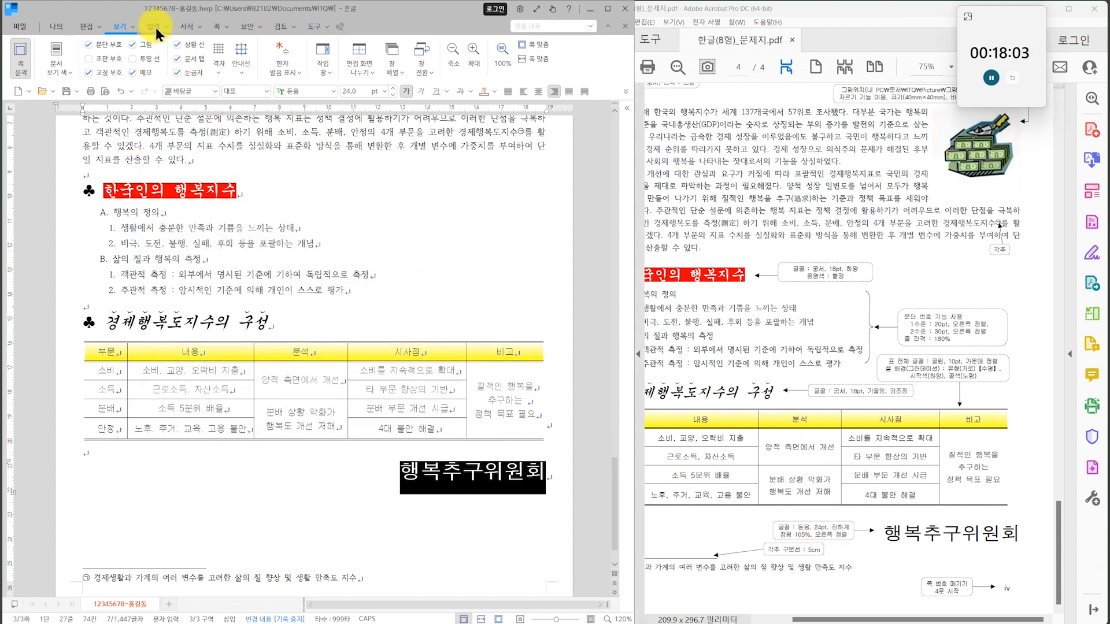
left_click(188, 27)
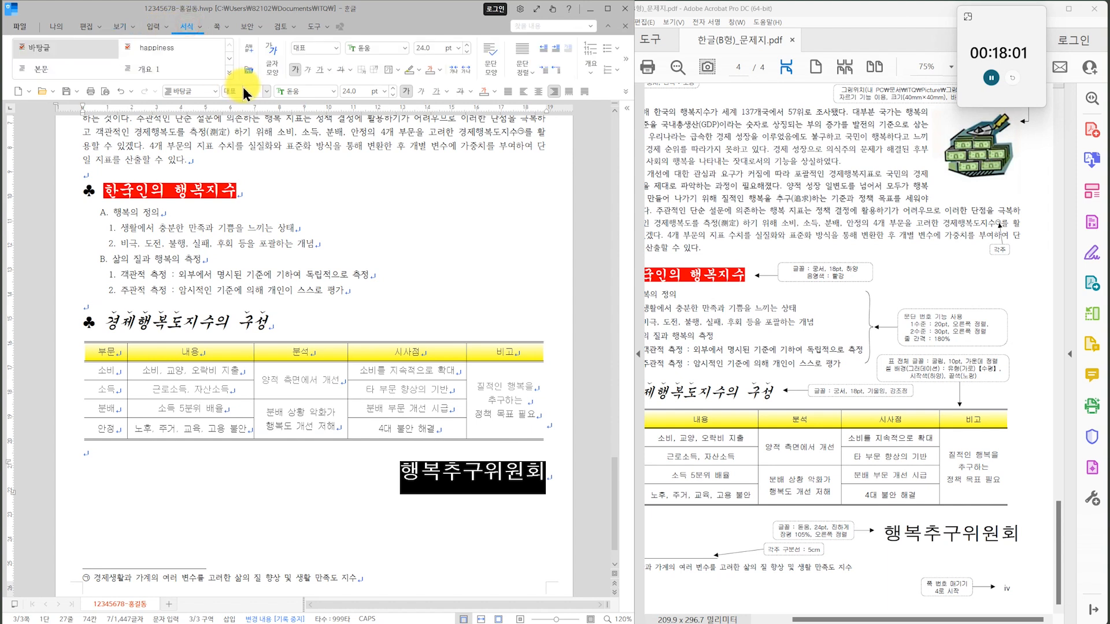
left_click(272, 58)
left_click(149, 187)
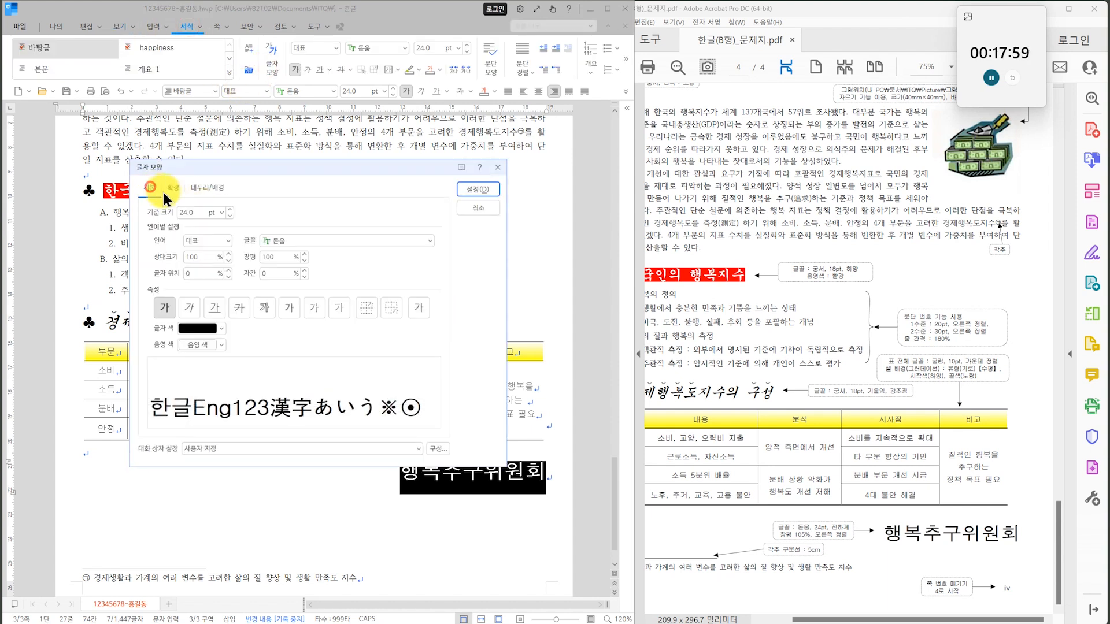
left_click(280, 257)
type("105")
key("Return")
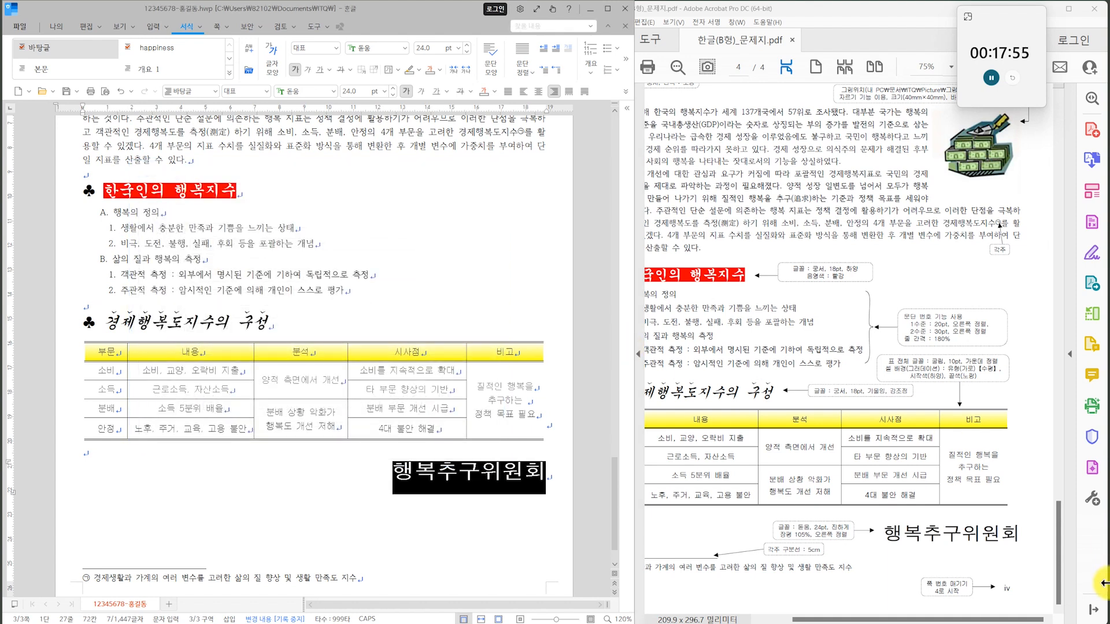
left_click(341, 505)
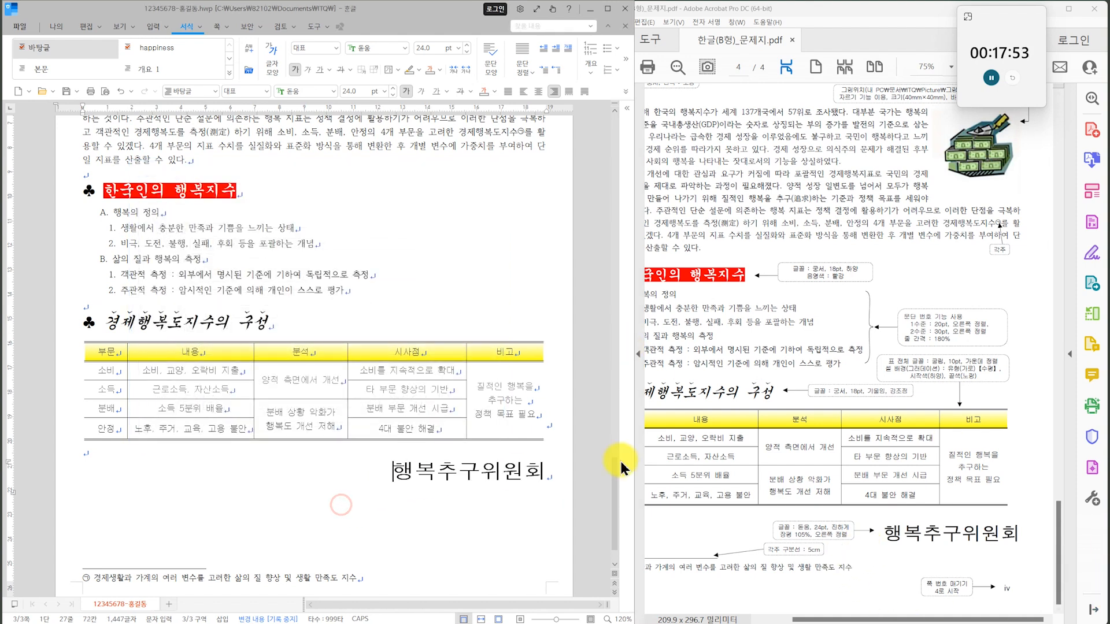
Add a hyperlink from the logo picture on page 2 to the 행복 bookmark in the current document.
scroll(860, 359, "down", 1, "ctrl")
scroll(860, 359, "up", 10)
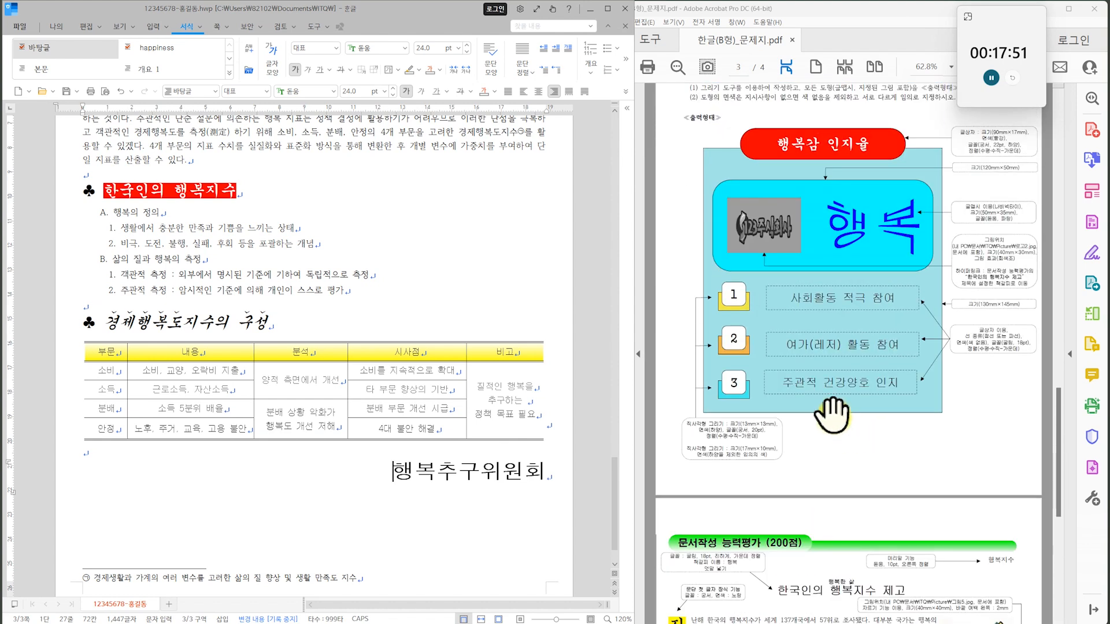
scroll(310, 210, "up", 15)
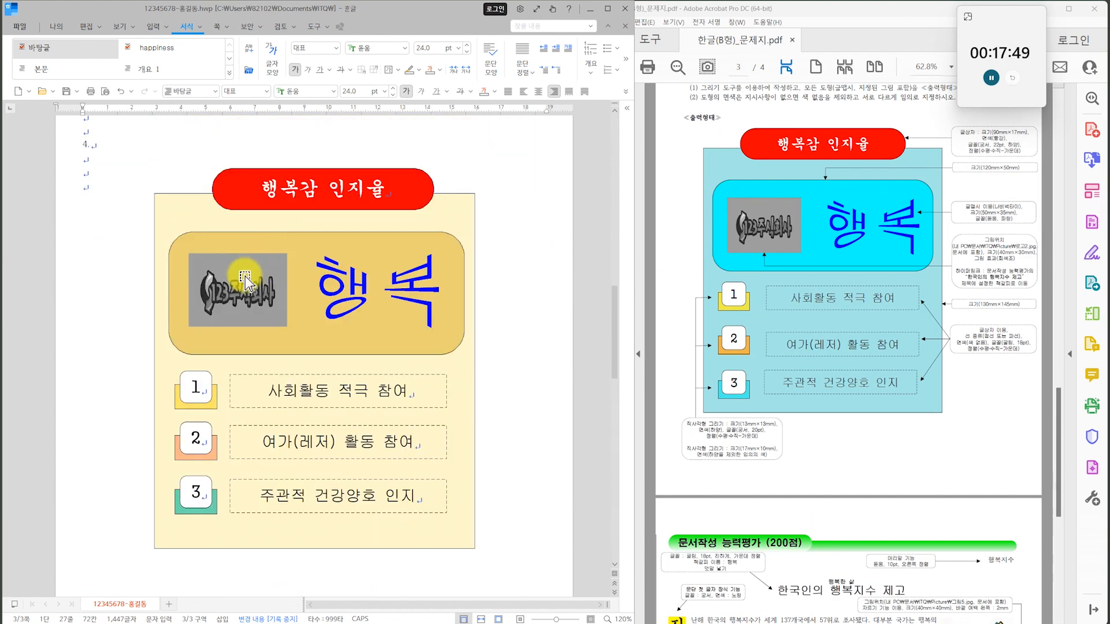
left_click(245, 282)
right_click(242, 284)
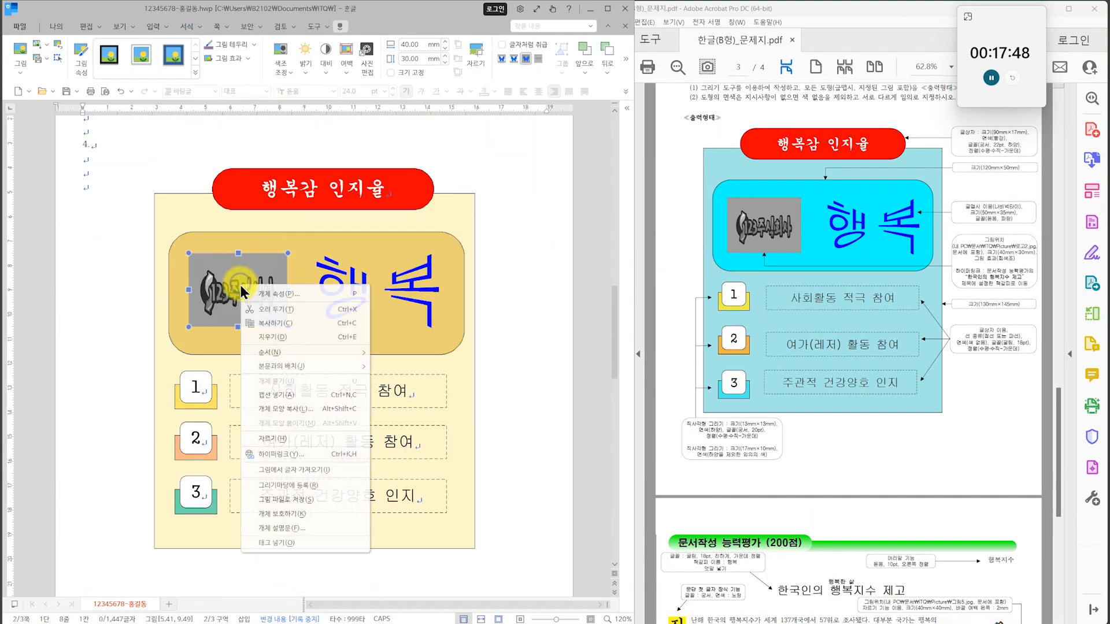
left_click(292, 454)
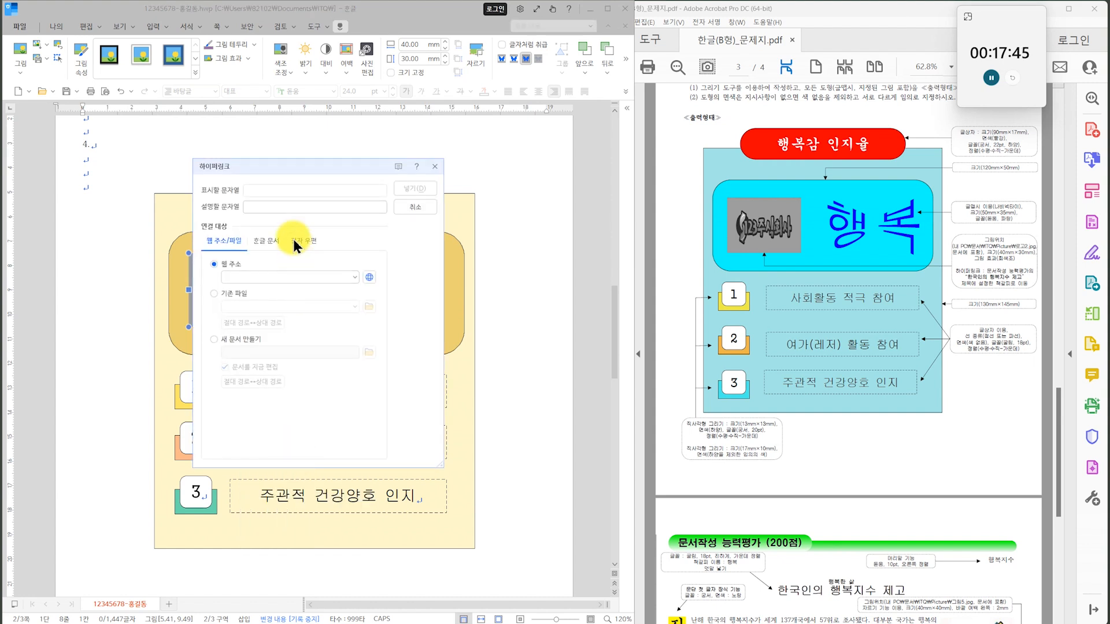
left_click(266, 241)
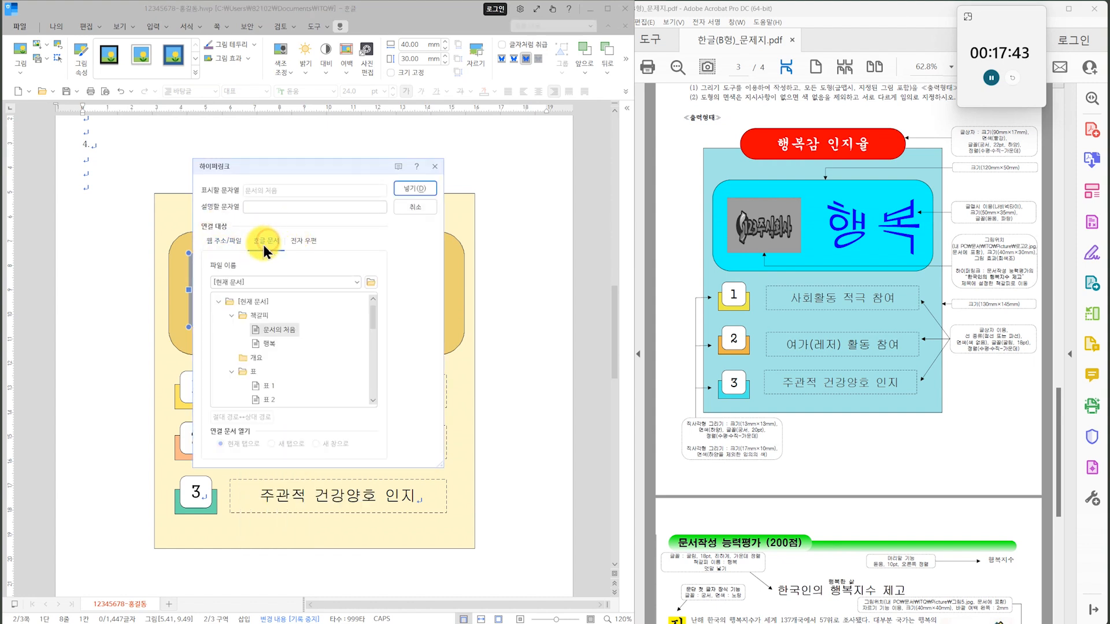
left_click(271, 349)
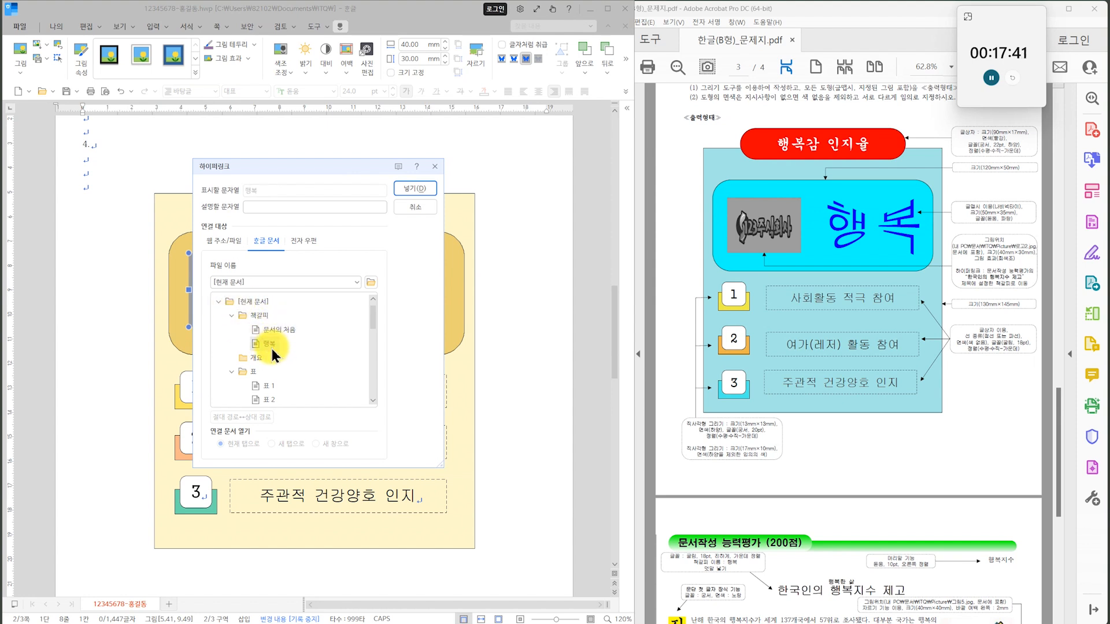
left_click(422, 186)
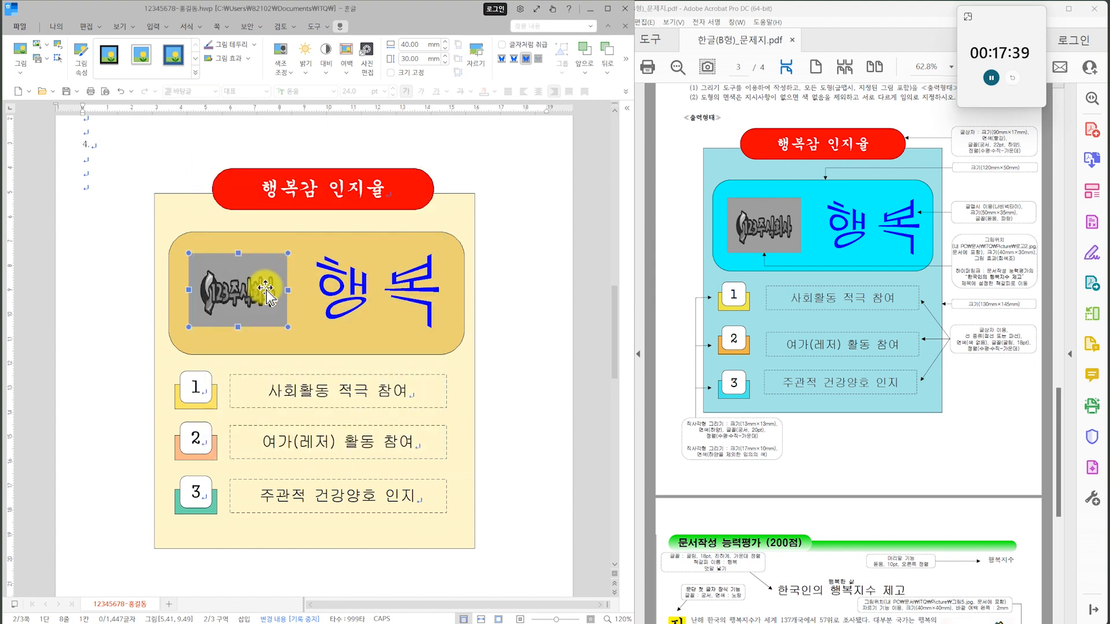
left_click(137, 224)
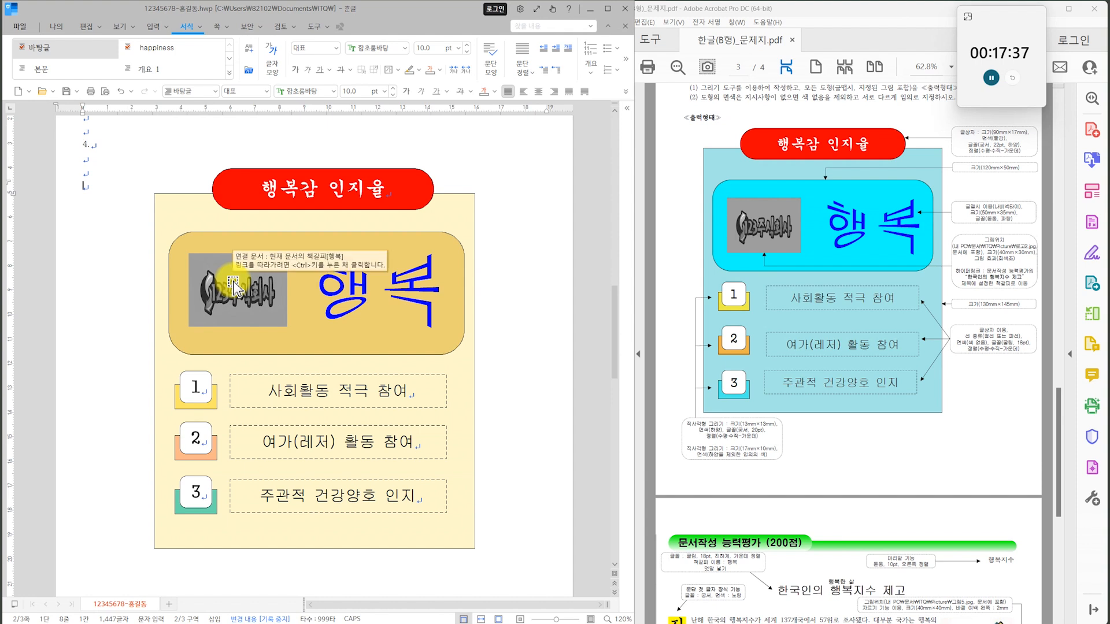
Test the logo picture's hyperlink to the 행복 bookmark and save the document.
left_click(217, 292)
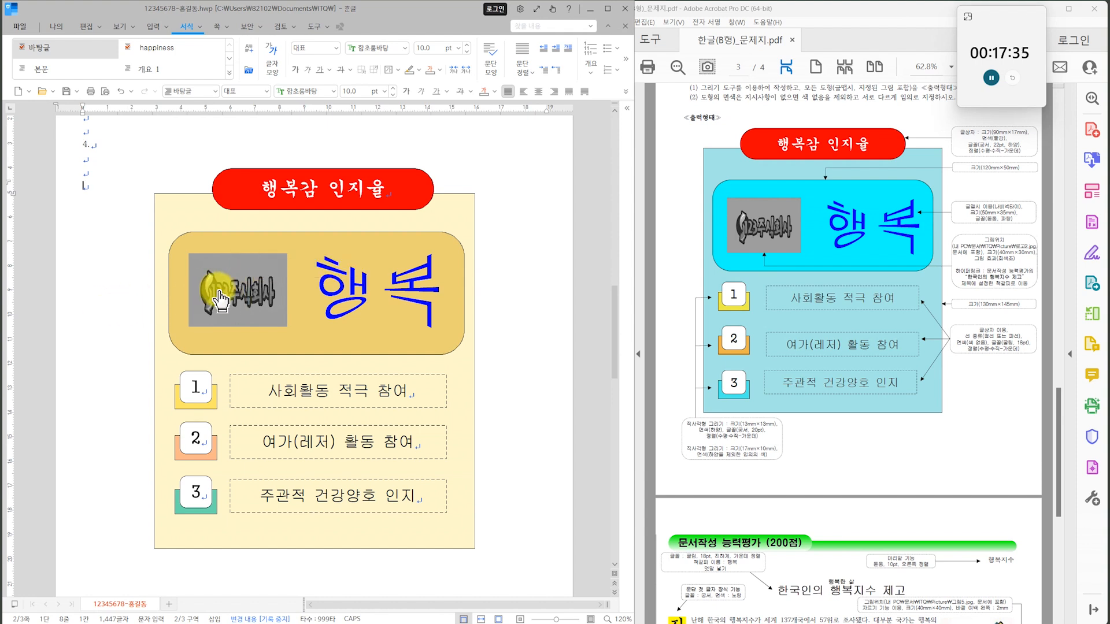
left_click(259, 445)
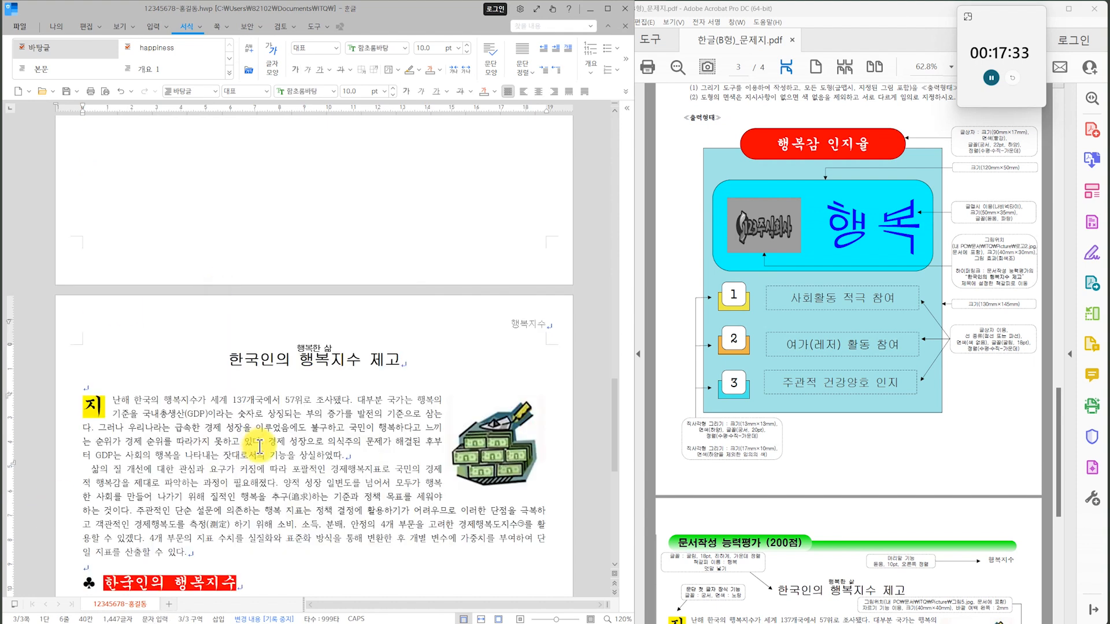
left_click(62, 90)
Go back through the answer document and the exam sheet to check page 1 against the stated conditions.
left_click(185, 255)
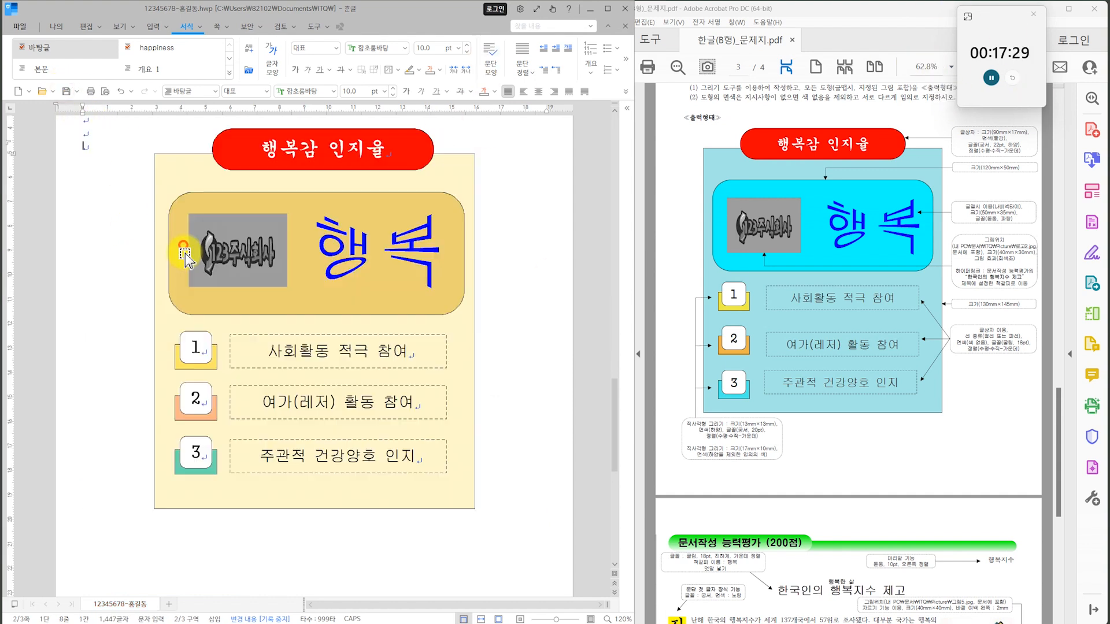
scroll(488, 379, "down", 1, "ctrl")
scroll(488, 382, "down", 3)
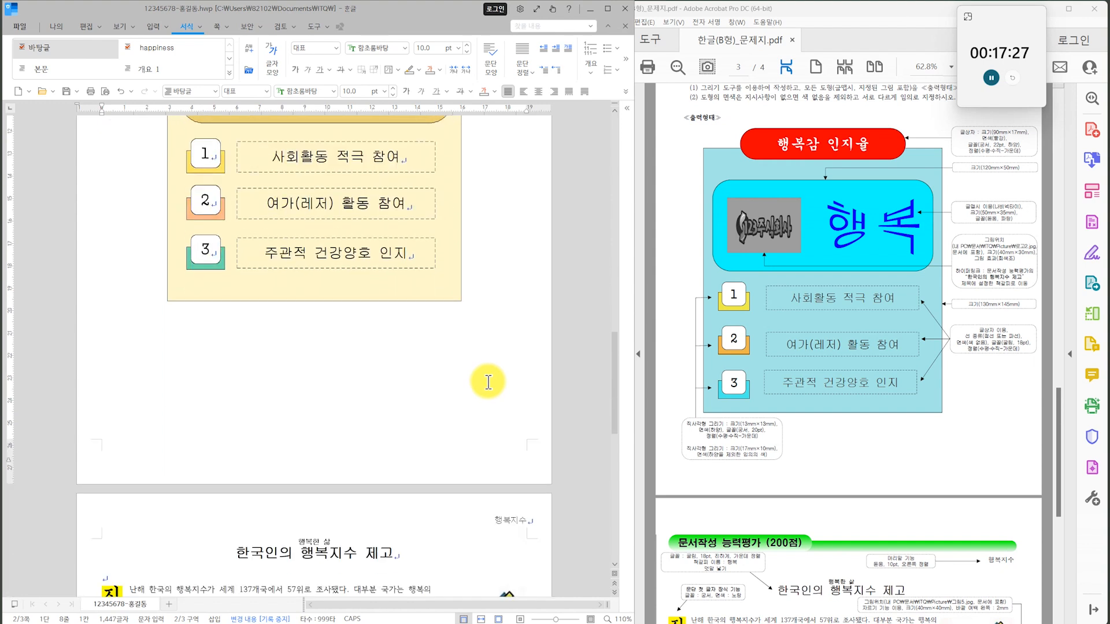
scroll(488, 383, "down", 5)
left_click_drag(614, 443, 605, 136)
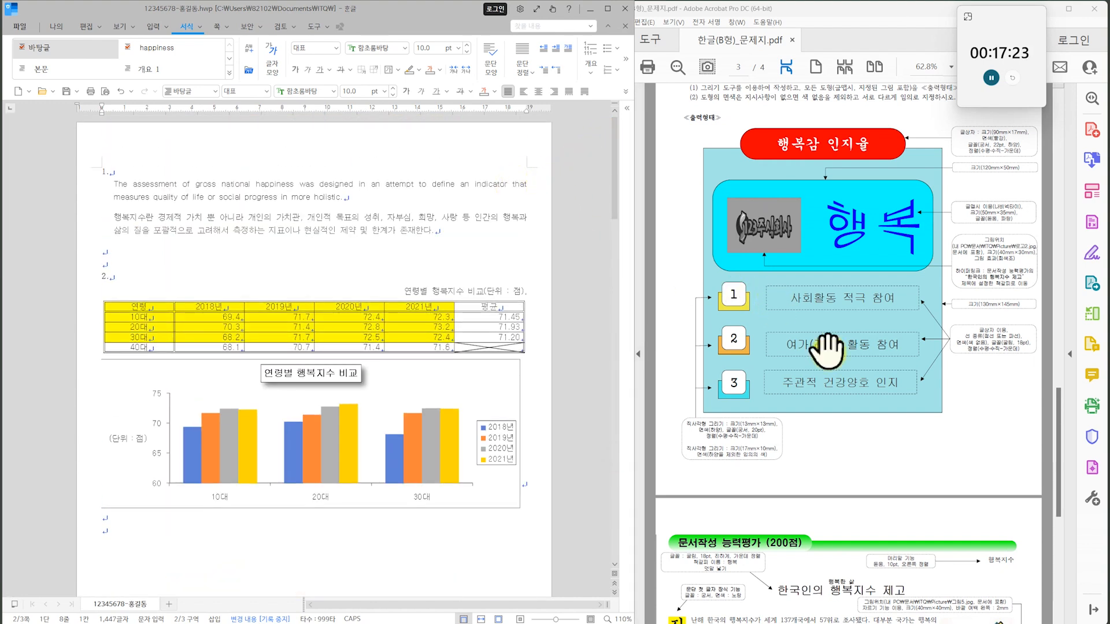
scroll(827, 349, "up", 8)
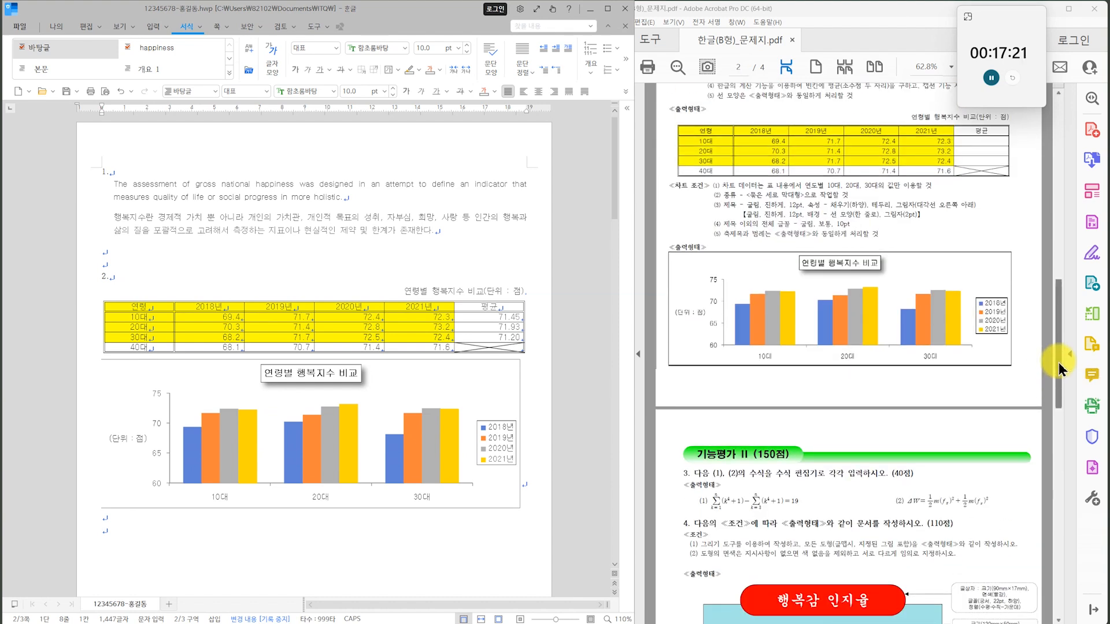
left_click_drag(1062, 370, 1046, 173)
scroll(761, 322, "down", 3)
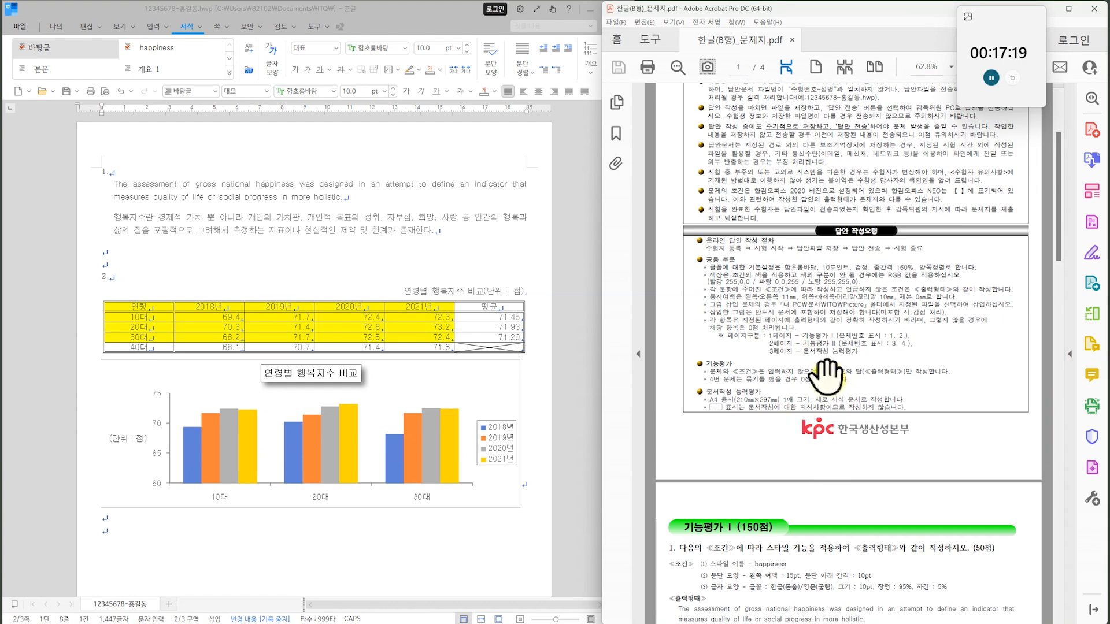
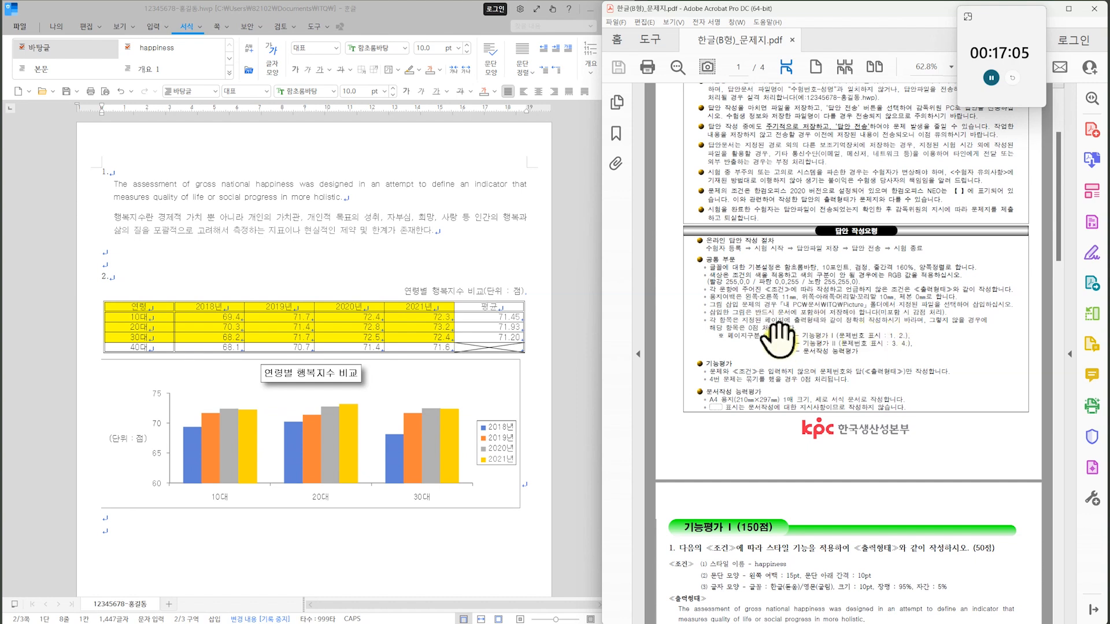
Turn on 크기 고정 in the object properties of the happiness index table on page 1.
scroll(434, 341, "down", 3)
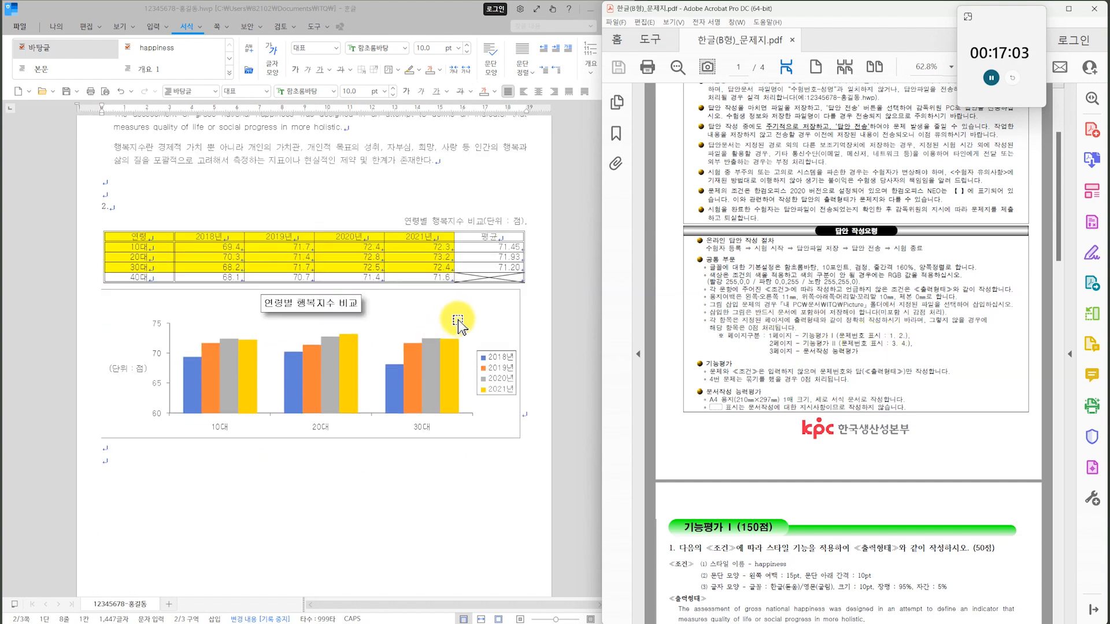
scroll(458, 320, "up", 2)
double_click(511, 298)
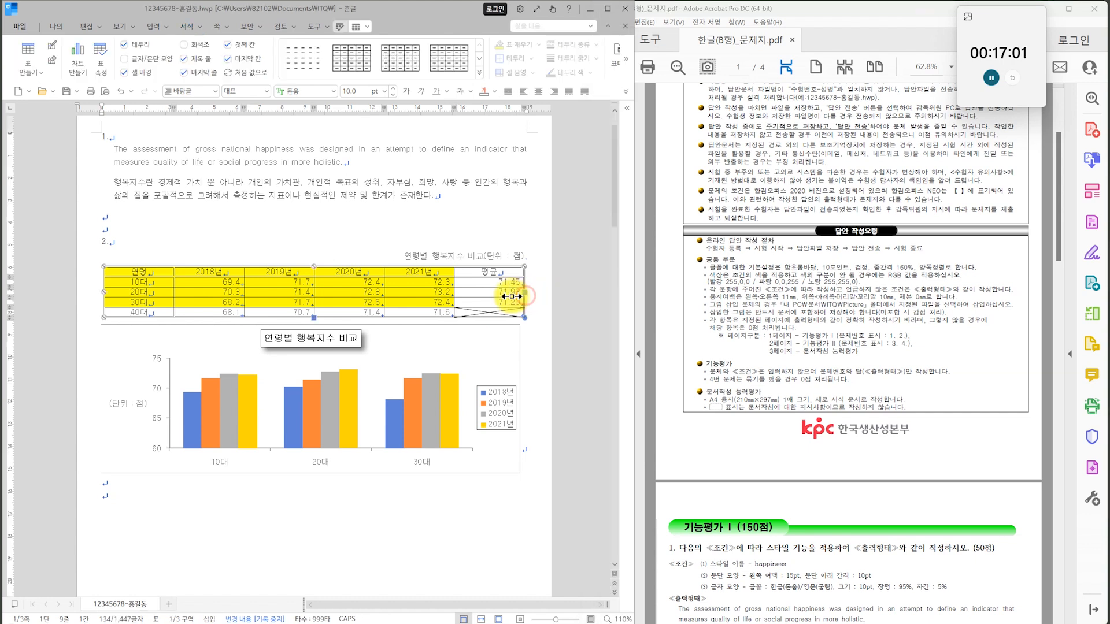
left_click(157, 148)
left_click(182, 217)
left_click(470, 150)
scroll(537, 327, "down", 2)
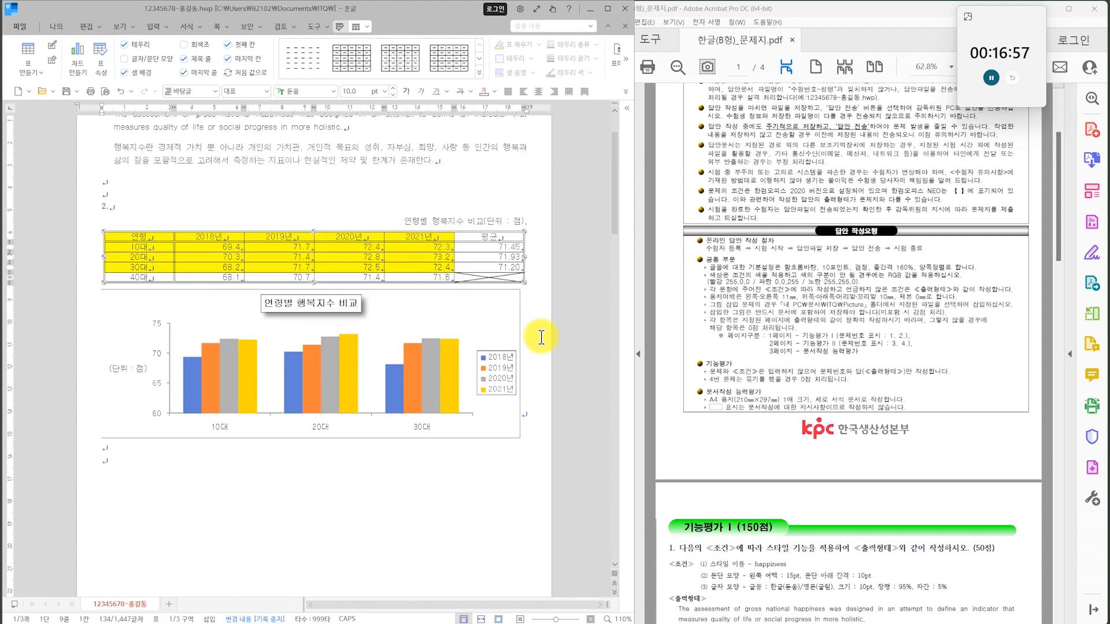
left_click(519, 320)
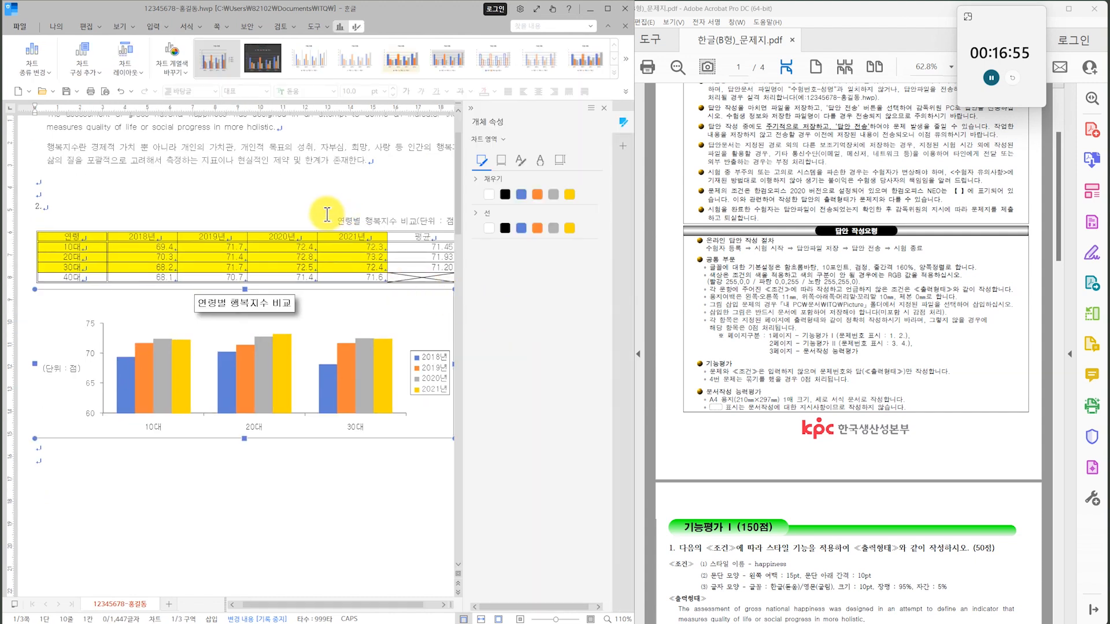
left_click(258, 434)
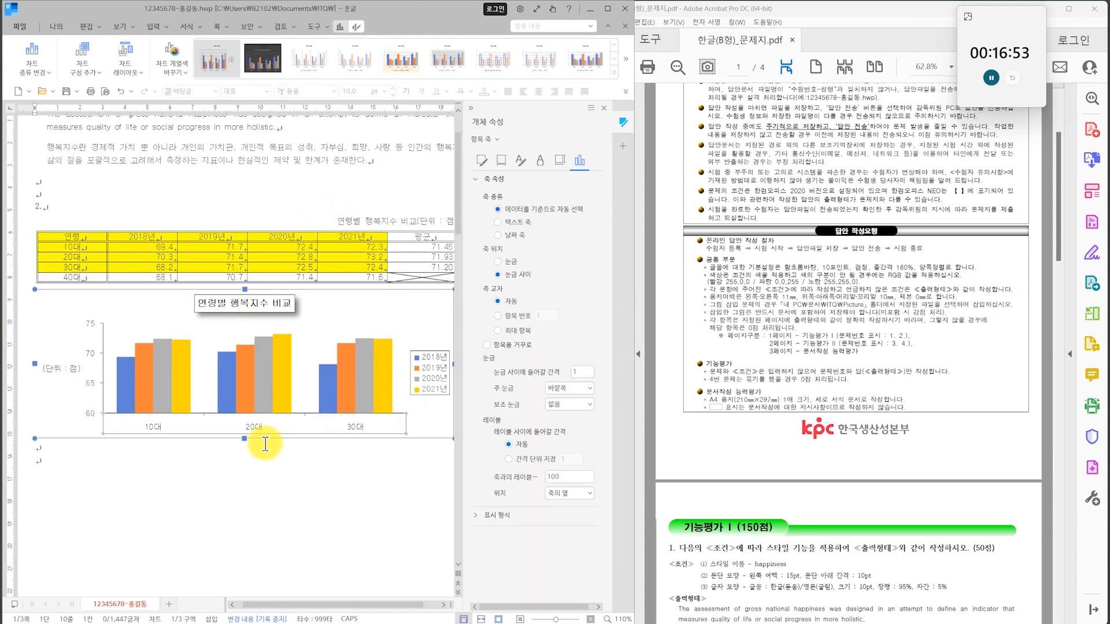
left_click(269, 440)
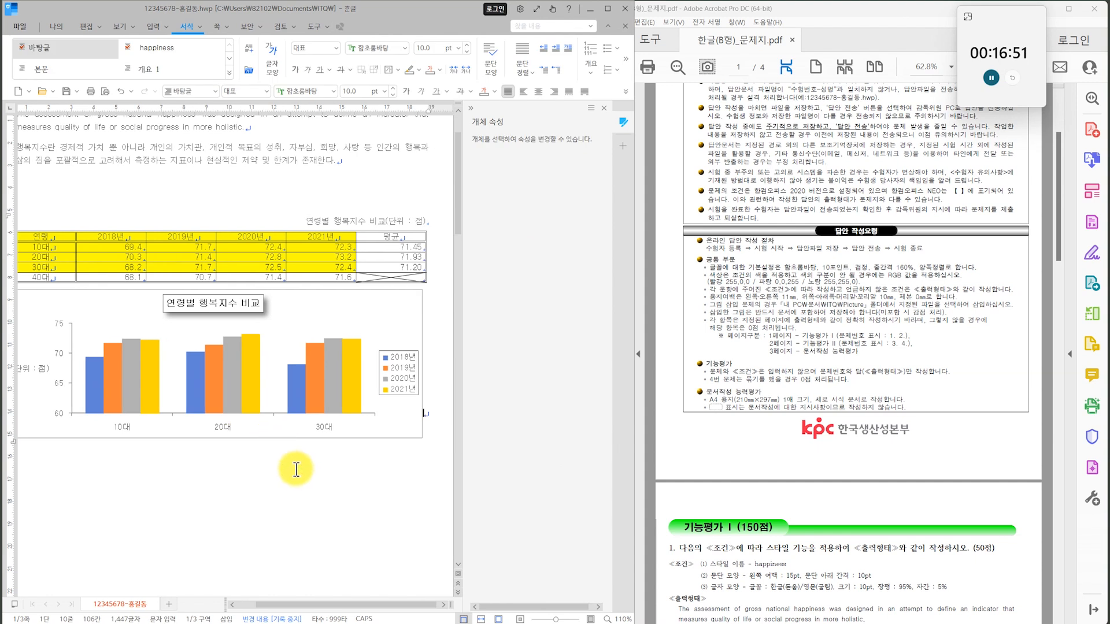
scroll(296, 469, "down", 1)
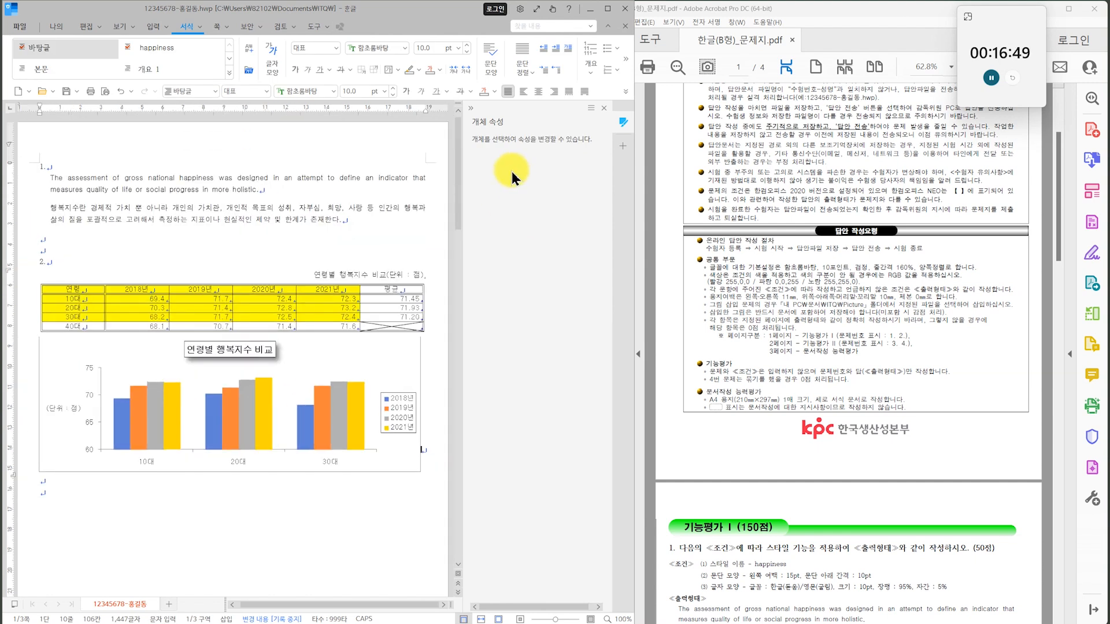
left_click(471, 107)
left_click(398, 190)
Nudge the red 행복감 인지율 text box on page 2 slightly to the left so it centres over the background rectangle.
scroll(400, 248, "down", 2)
scroll(393, 254, "down", 10)
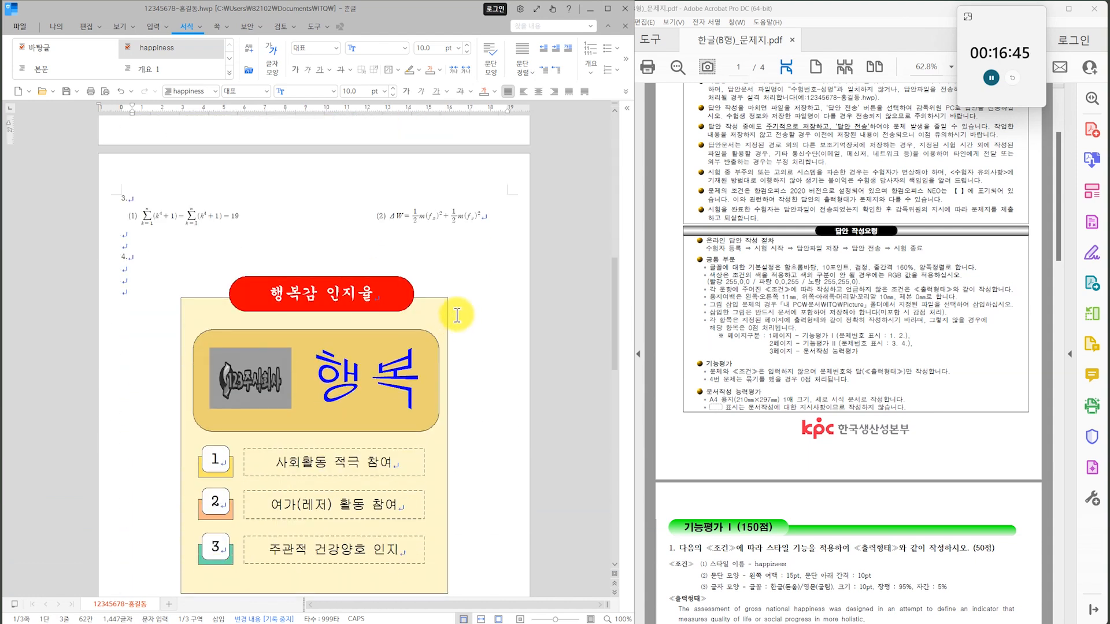
scroll(456, 315, "down", 3)
left_click(400, 181)
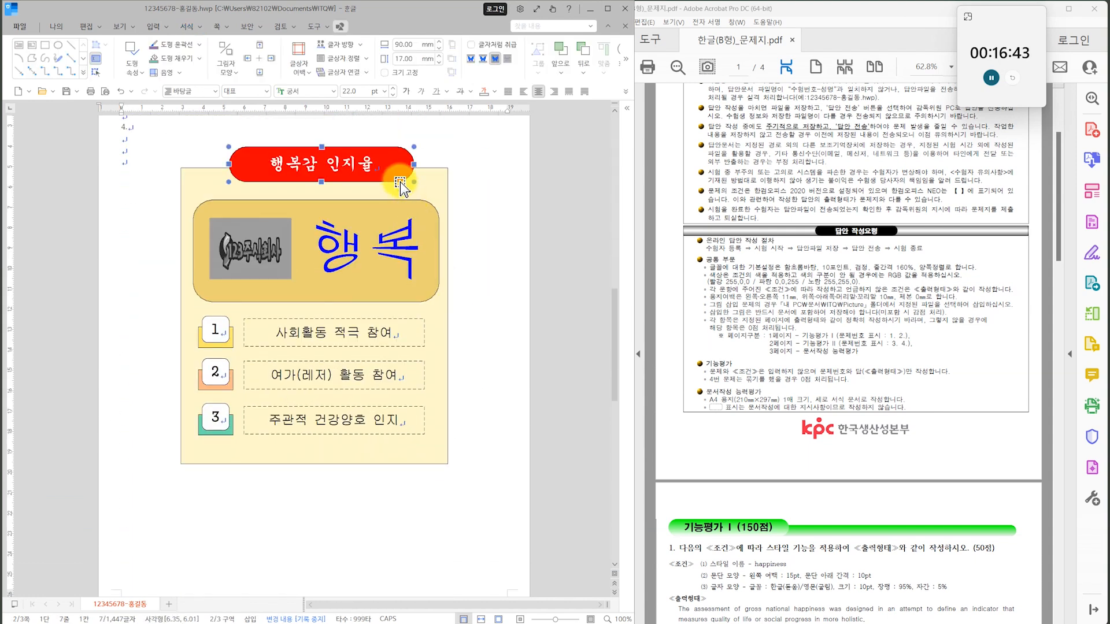
key("Left")
key("Left")
key("Left")
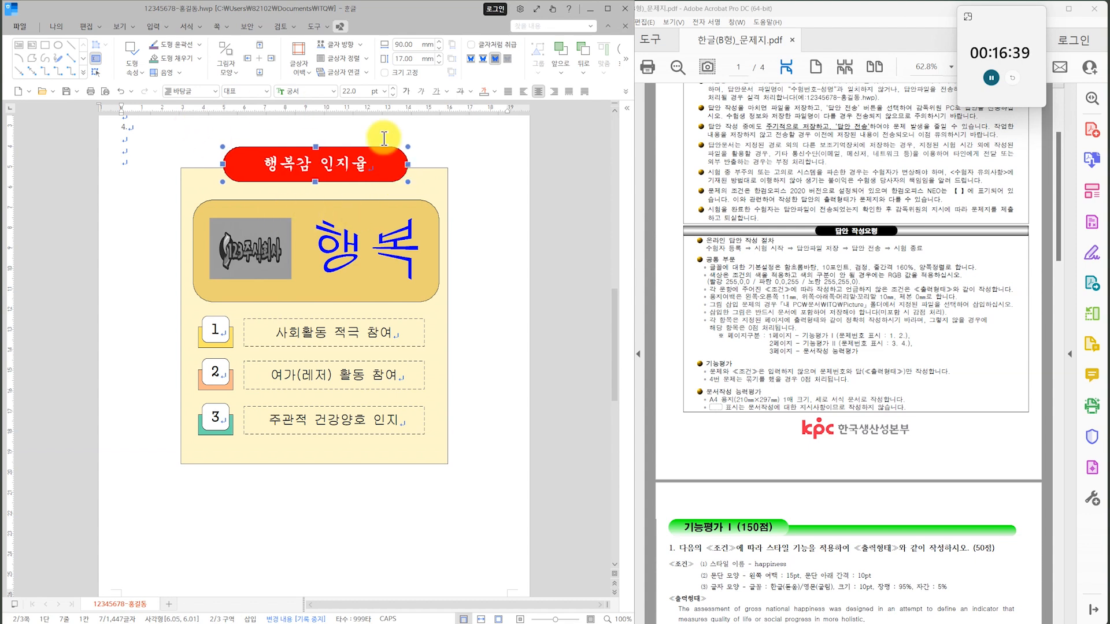
left_click(474, 173)
Select all the drawing objects of question 4 with object selection and turn on 크기 고정 for them.
left_click(87, 26)
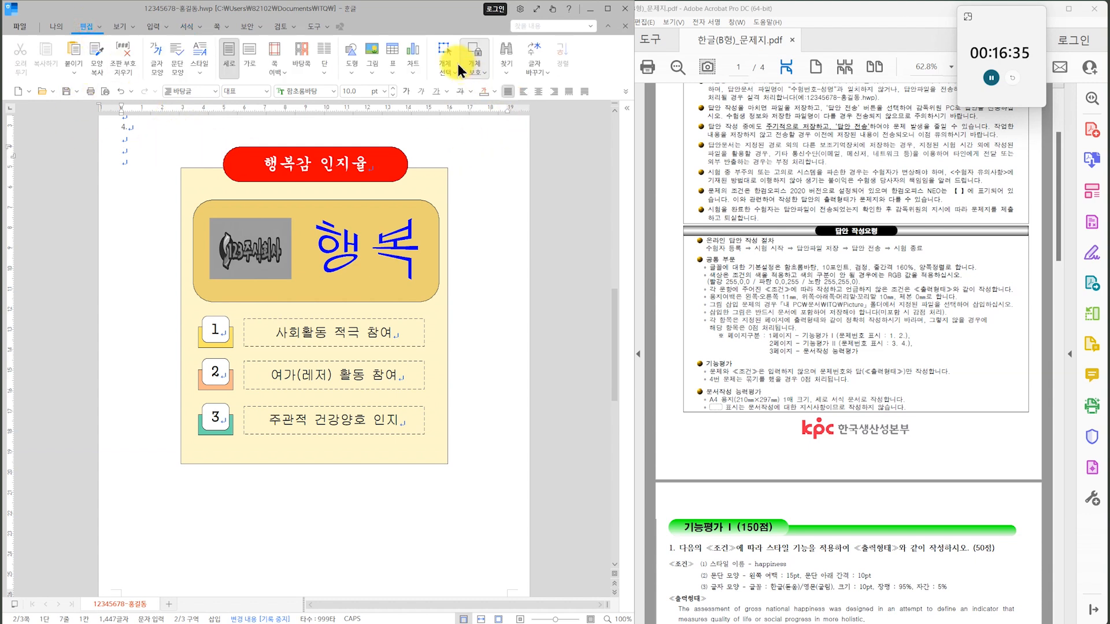
left_click(450, 63)
left_click_drag(170, 127, 160, 128)
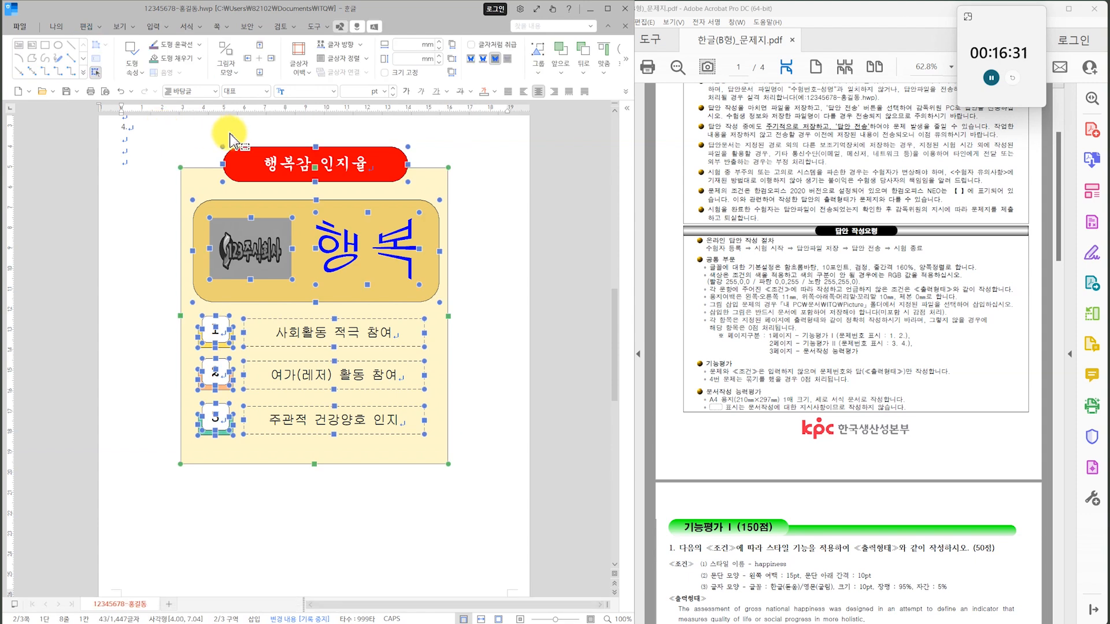
double_click(334, 176)
left_click(157, 149)
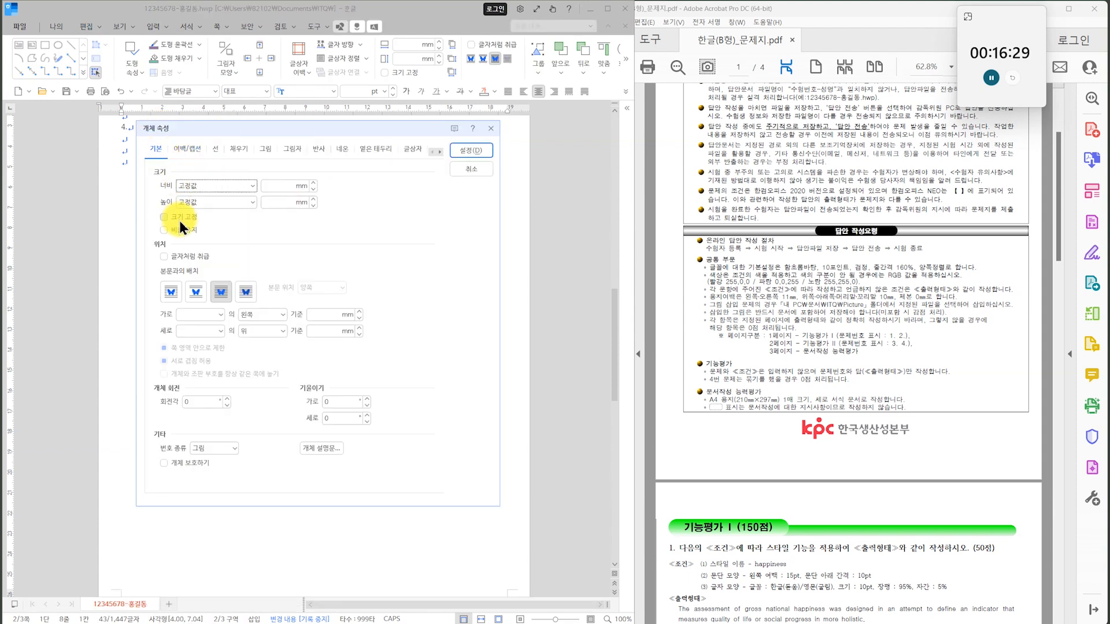
left_click(471, 169)
left_click(492, 272)
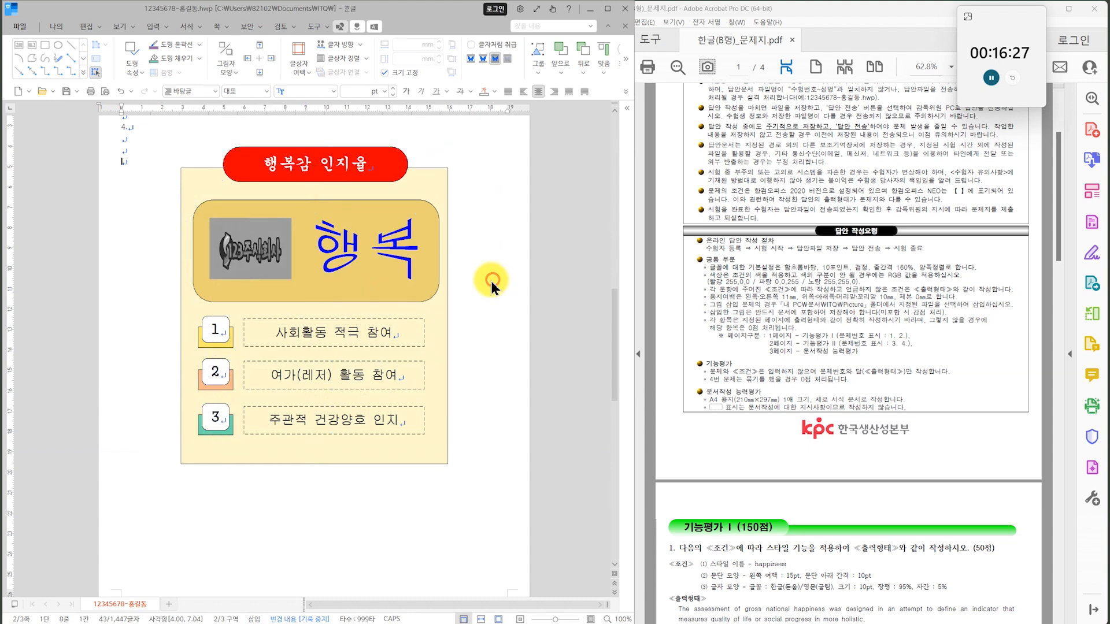
Check the size lock on the large rounded rectangle and the 사회활동 적극 참여 text box.
left_click(444, 184)
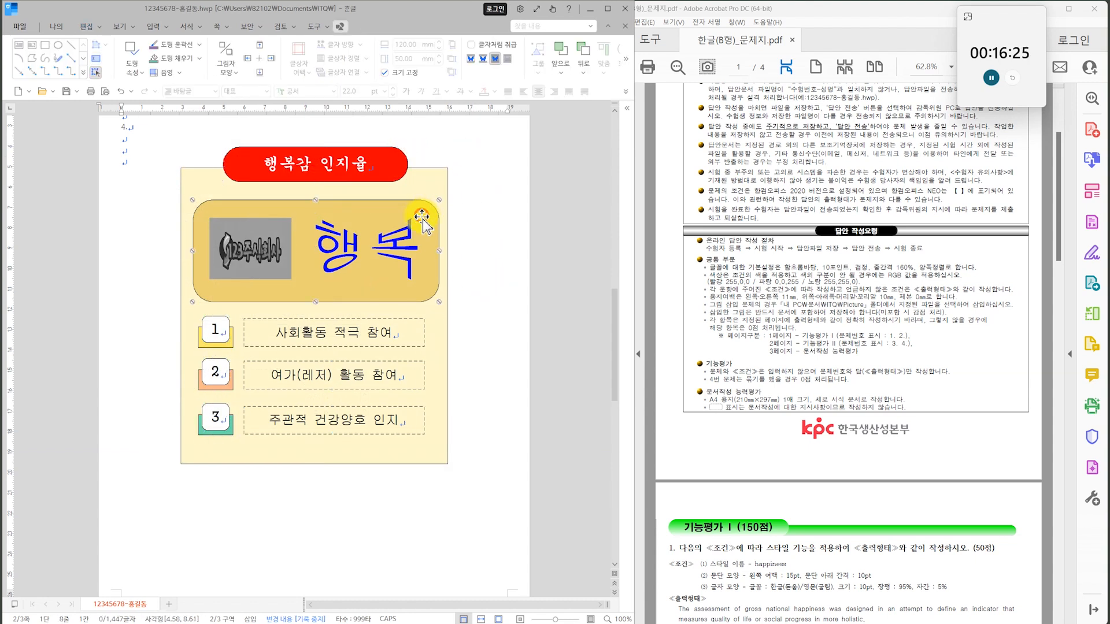
left_click(292, 340)
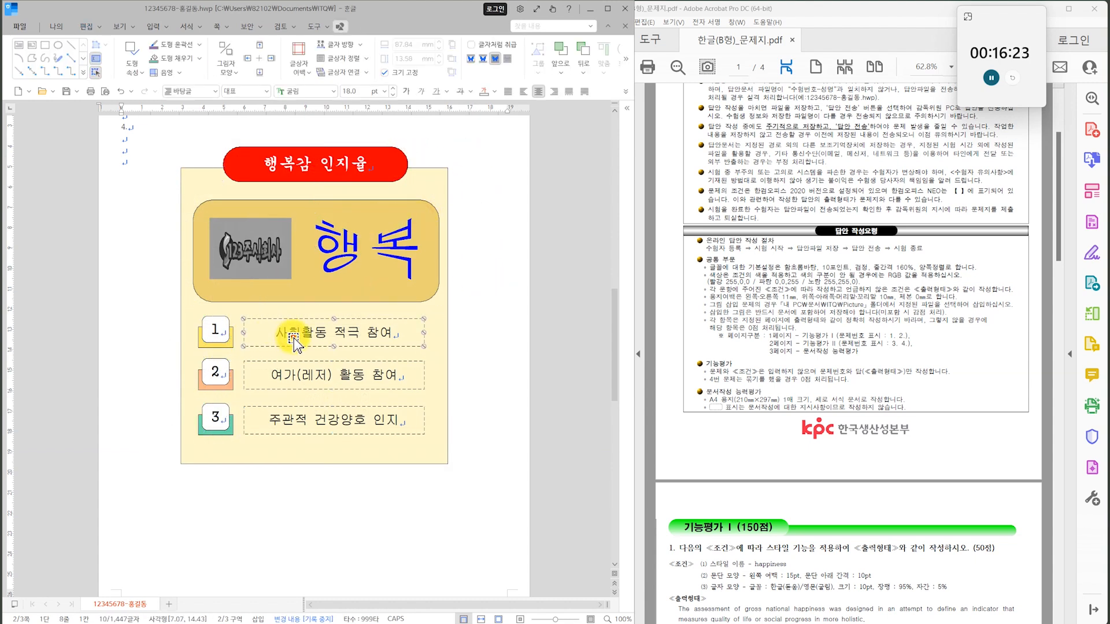
double_click(295, 339)
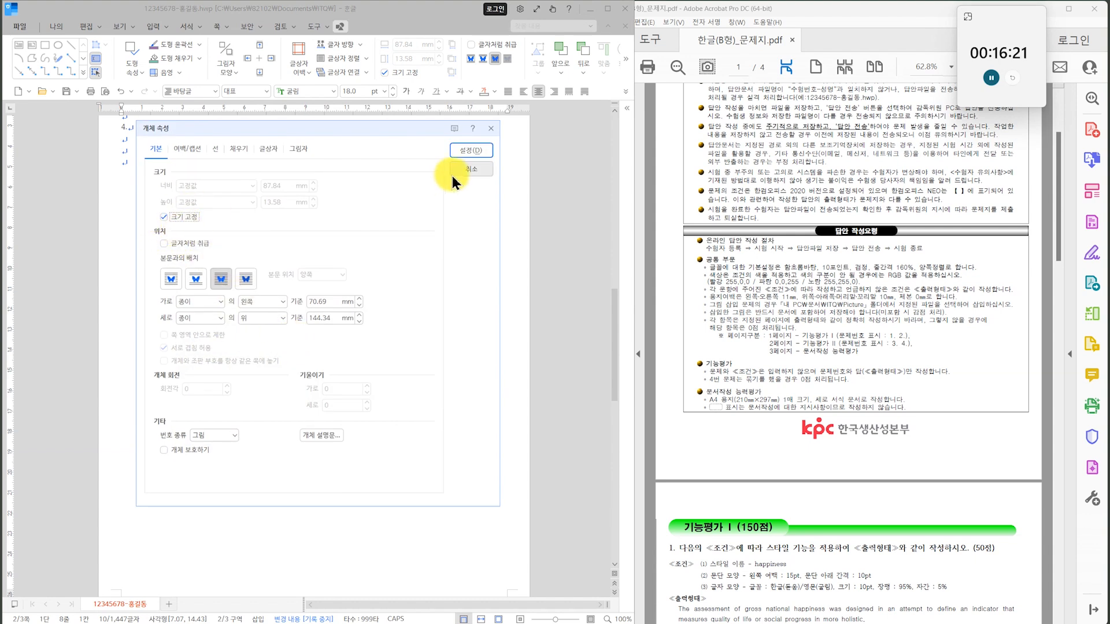
left_click(452, 175)
key("Escape")
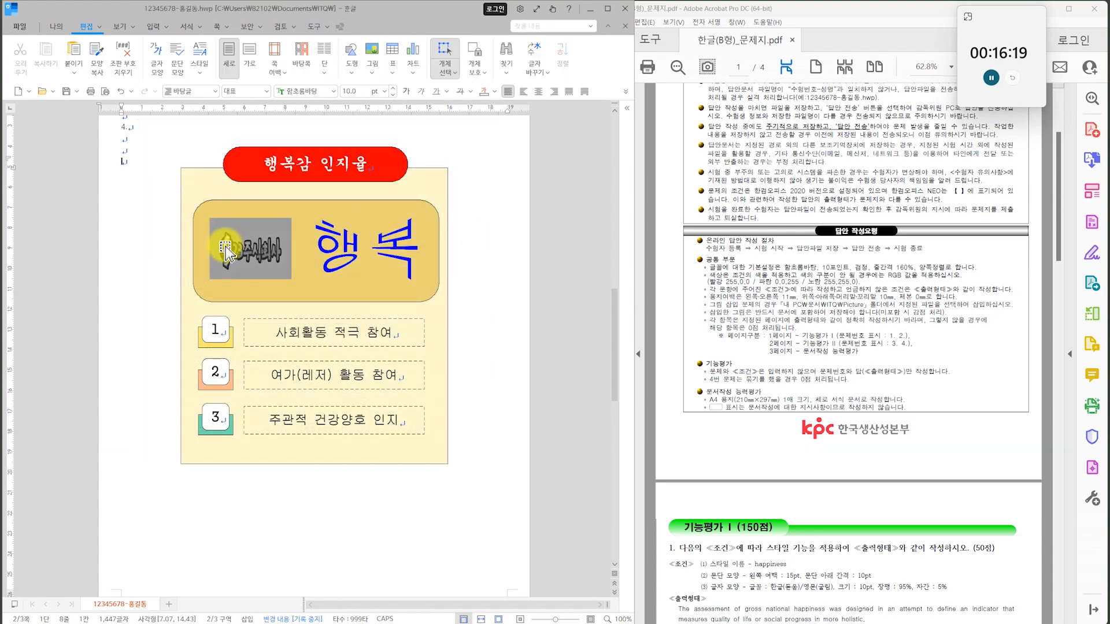
Compare the page 2 drawing with question 4 of the exam sheet and nudge the large rounded rectangle slightly upward.
scroll(226, 249, "up", 3)
scroll(843, 370, "down", 3)
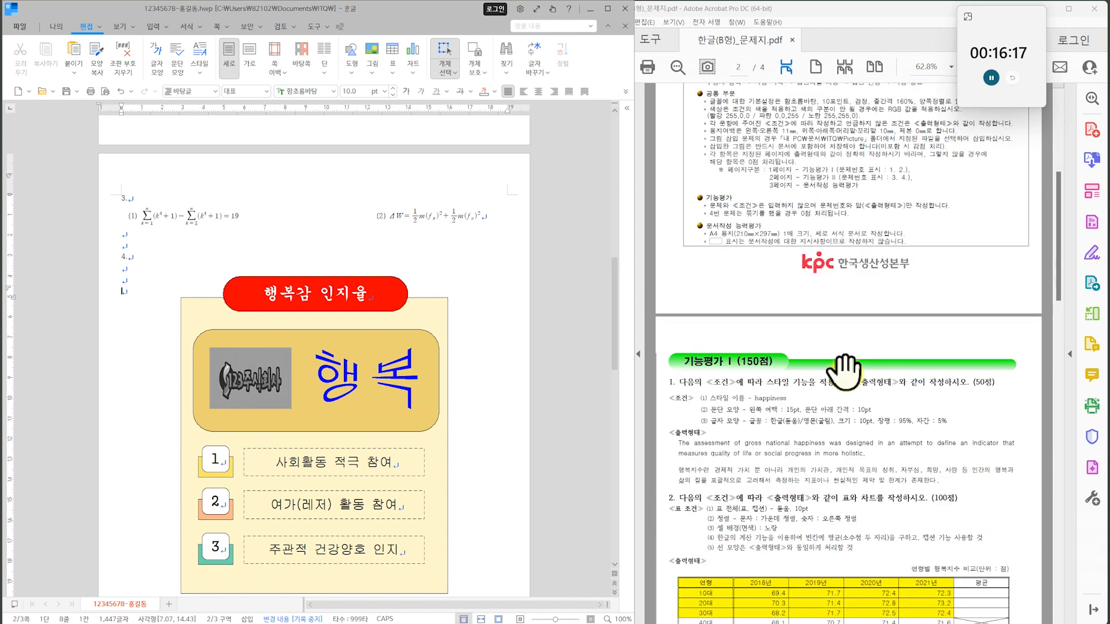
left_click(844, 370)
scroll(832, 405, "down", 10)
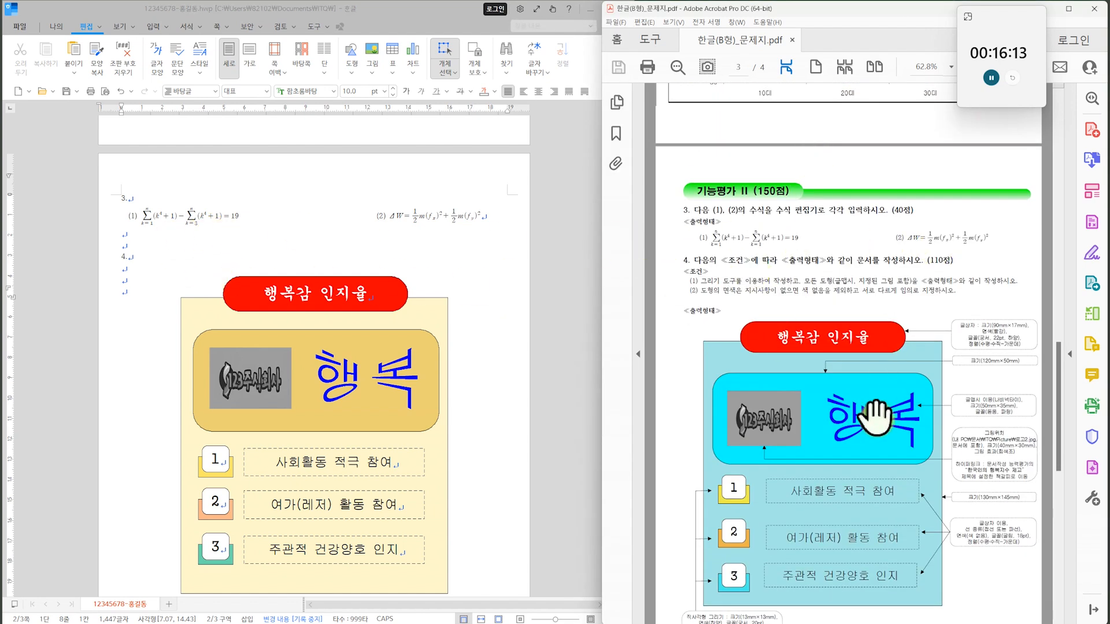
scroll(874, 407, "down", 3)
left_click(364, 410)
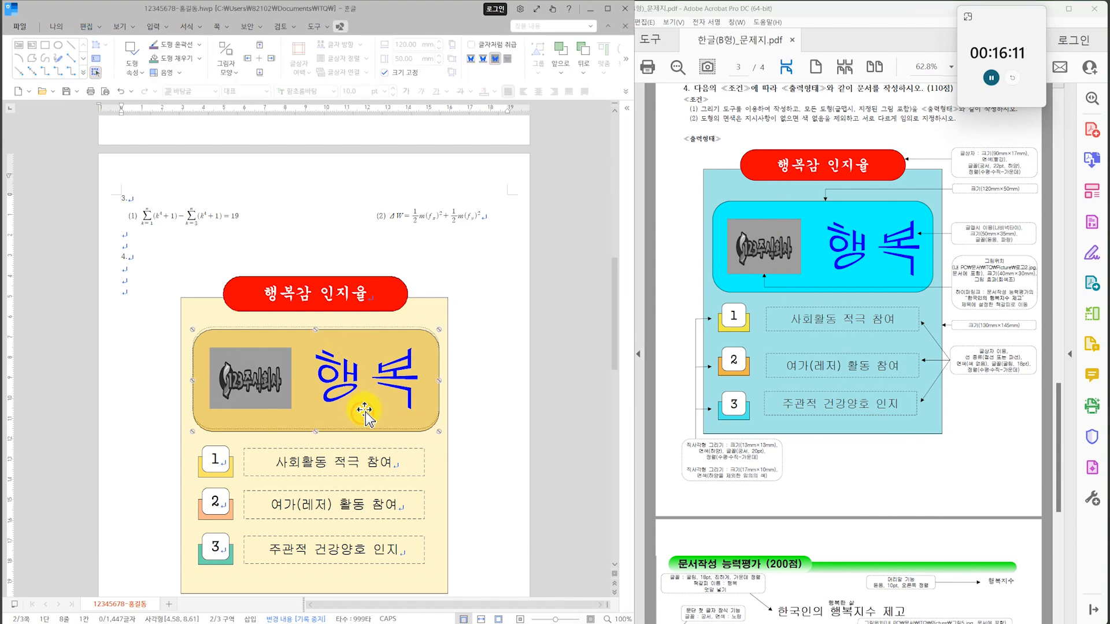
left_click(483, 431)
scroll(484, 416, "down", 3)
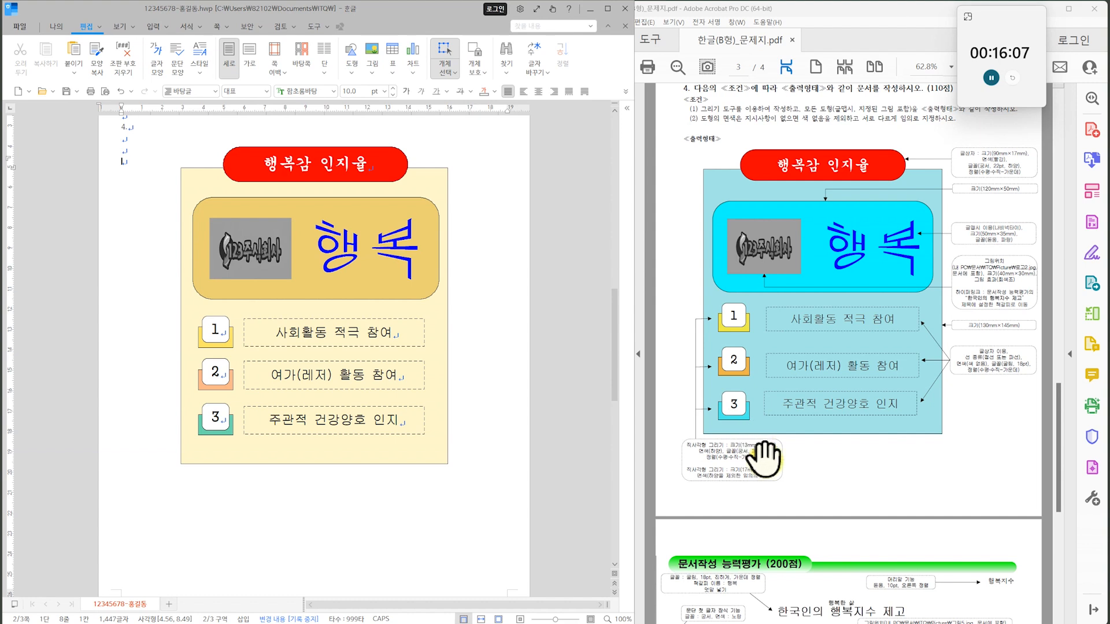
left_click(397, 536)
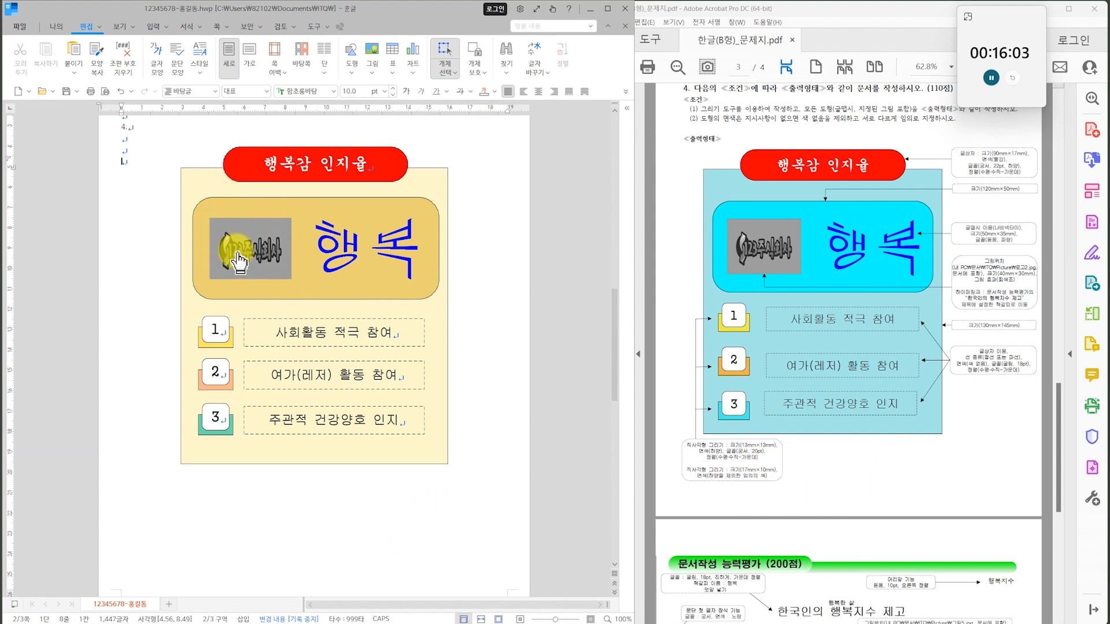
Check page 3 of the answer document against the 문서작성 능력평가 page of the exam sheet, from the header down to the footnote.
scroll(937, 463, "down", 5)
left_click(902, 485)
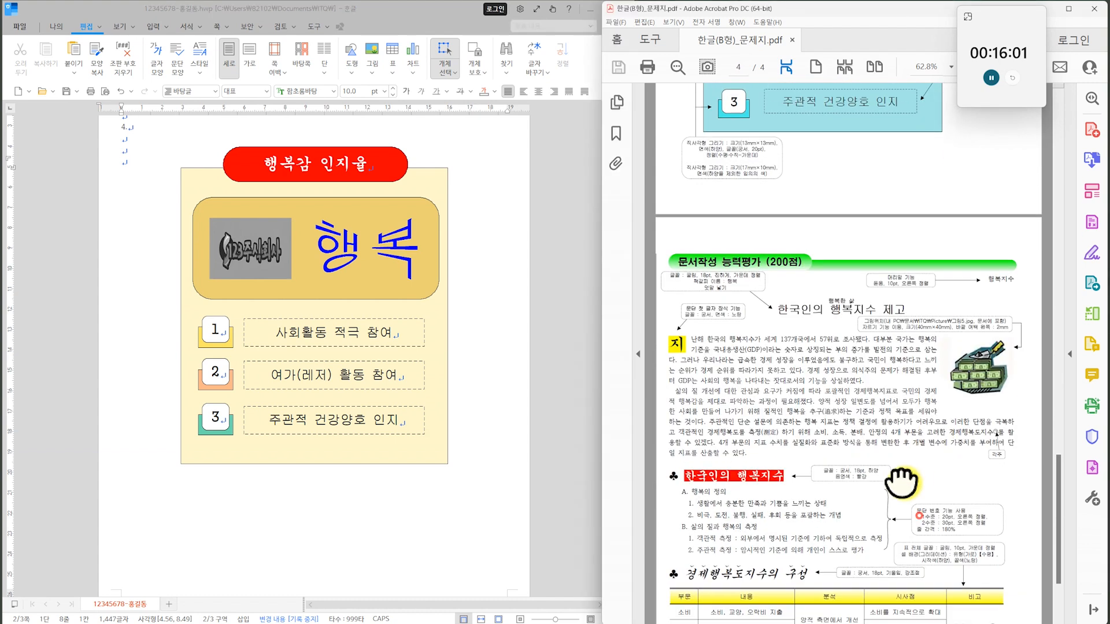
scroll(901, 485, "down", 1)
scroll(262, 440, "down", 1)
scroll(262, 439, "down", 6)
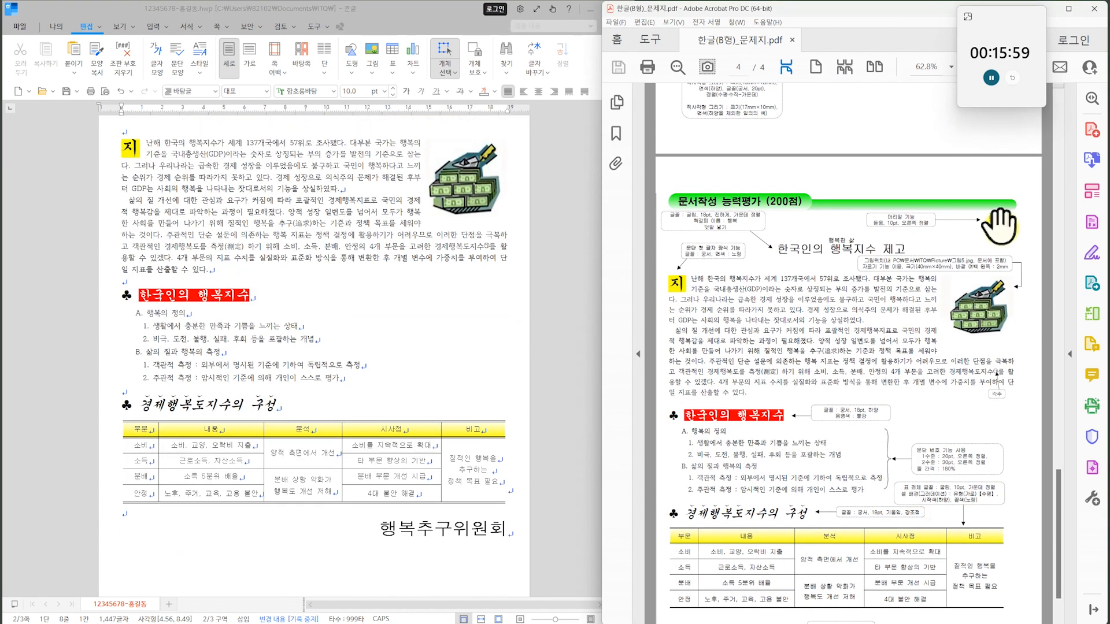
scroll(902, 301, "up", 1)
scroll(900, 301, "up", 1)
scroll(393, 248, "up", 3)
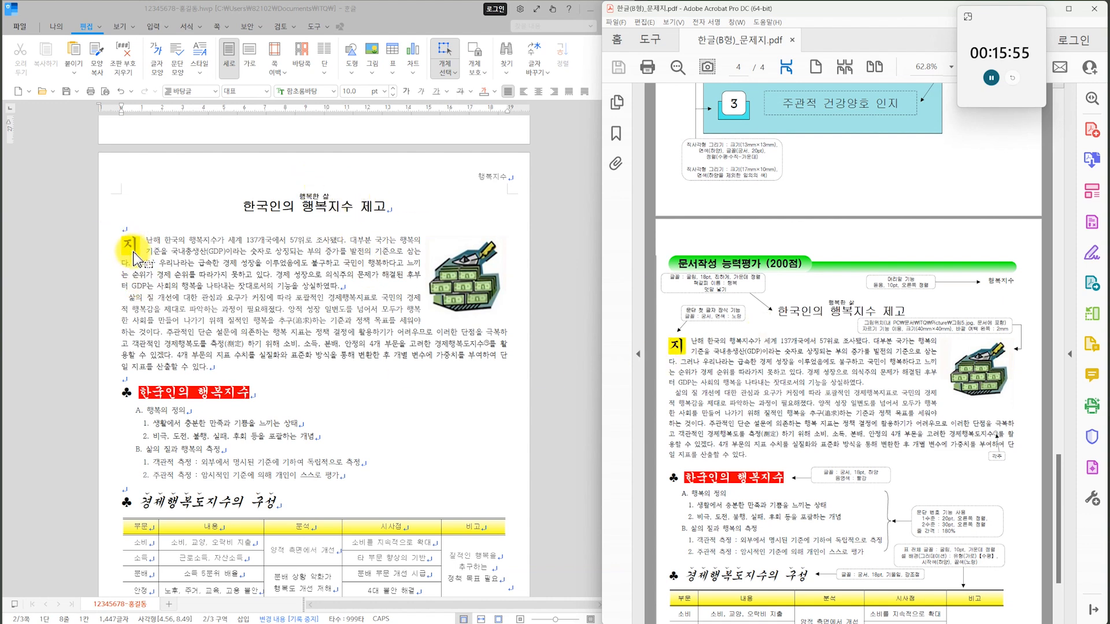
scroll(842, 449, "down", 2)
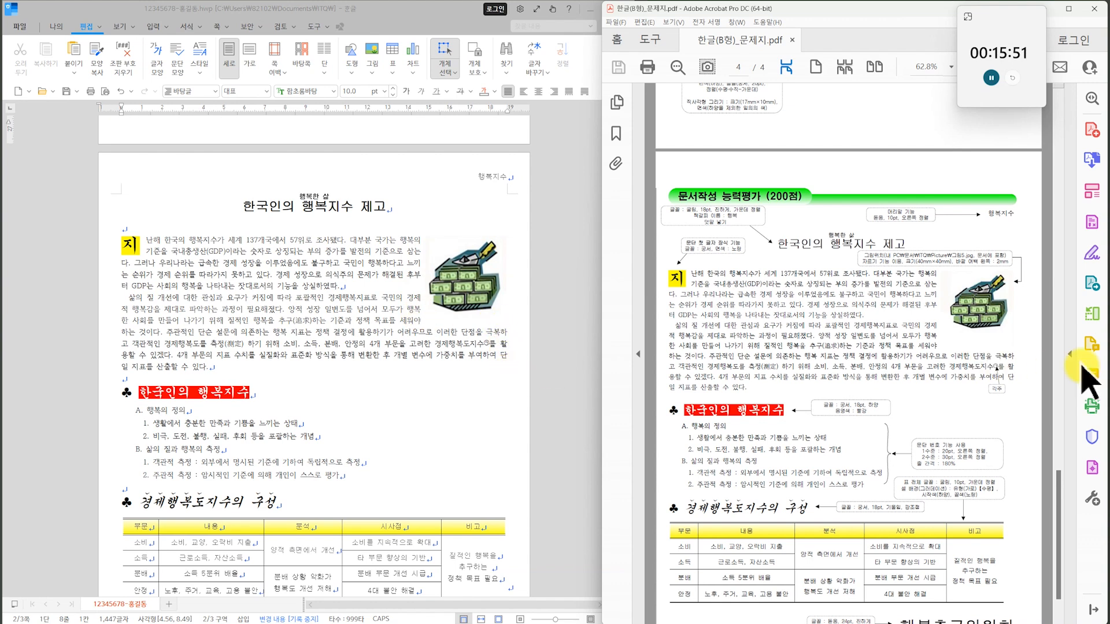
scroll(981, 431, "down", 2)
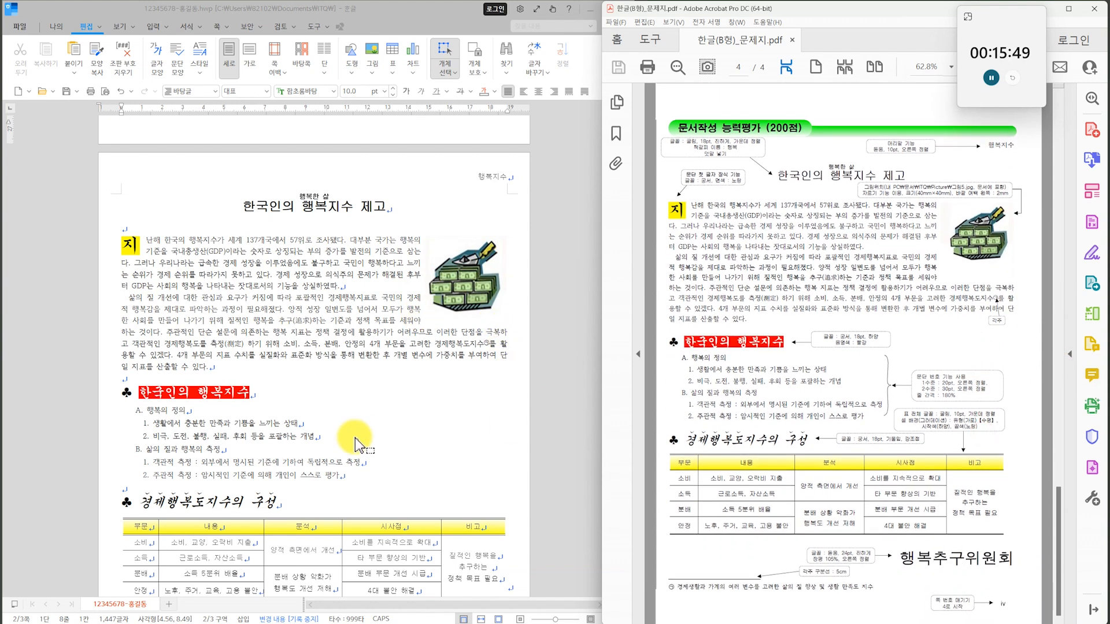
scroll(449, 424, "down", 3)
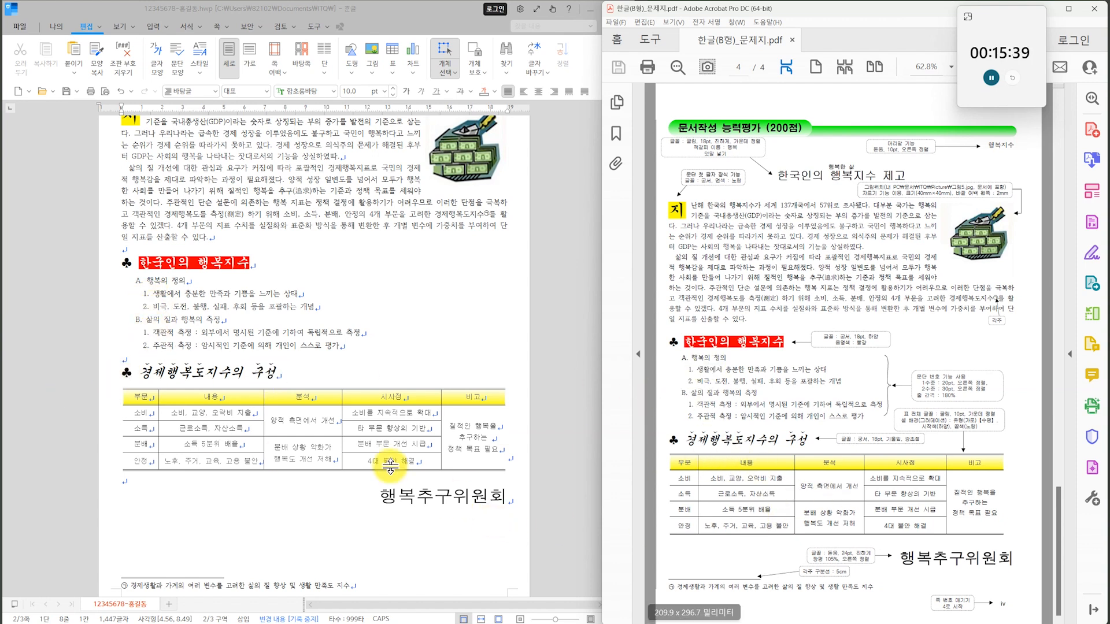
scroll(390, 465, "down", 3)
scroll(228, 439, "up", 2)
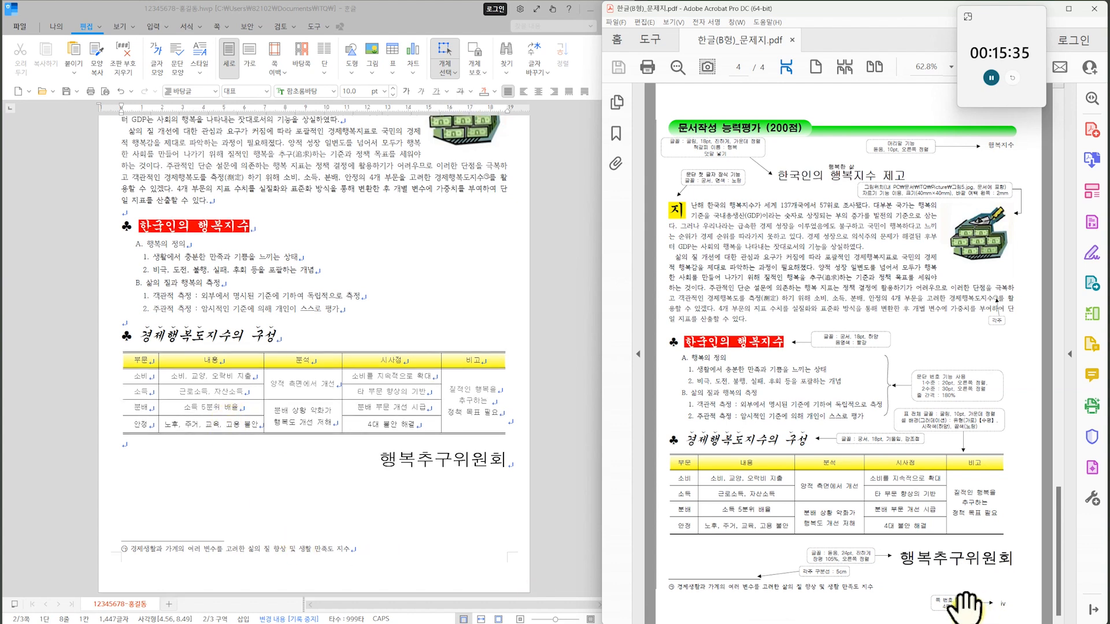
scroll(235, 303, "up", 3)
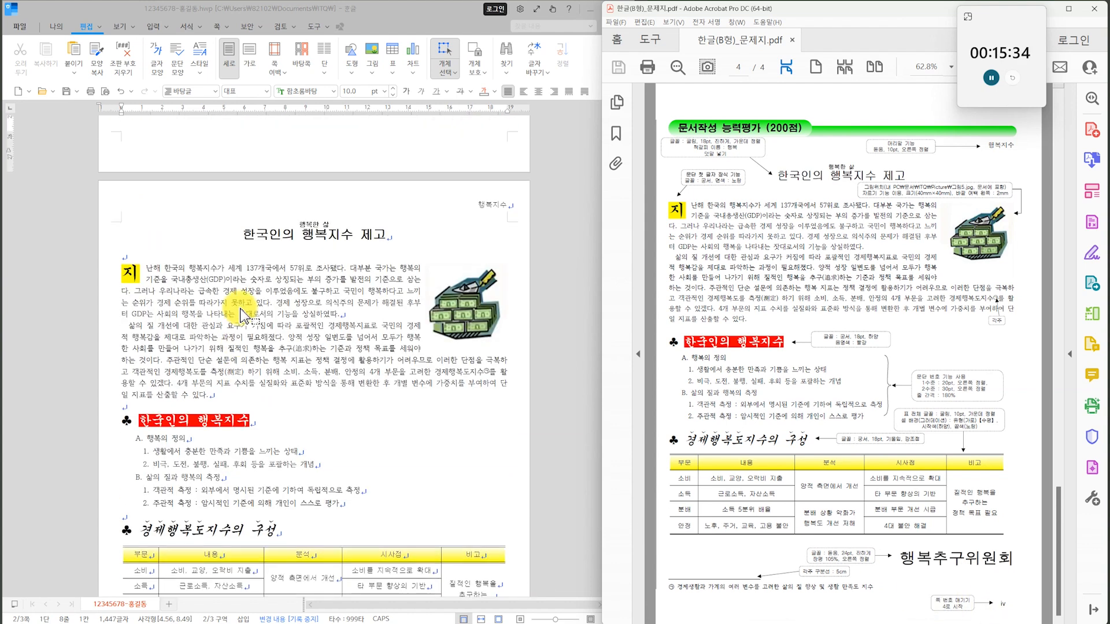
Turn off object selection mode and go back over the drawing on page 2.
left_click(253, 247)
scroll(252, 247, "up", 10)
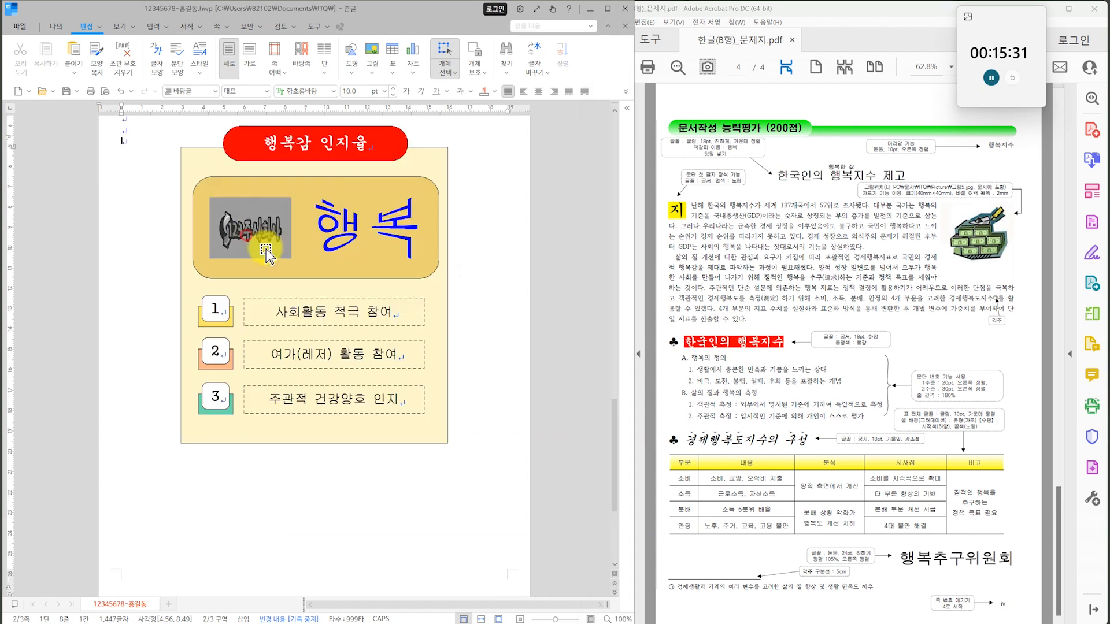
scroll(424, 342, "down", 10)
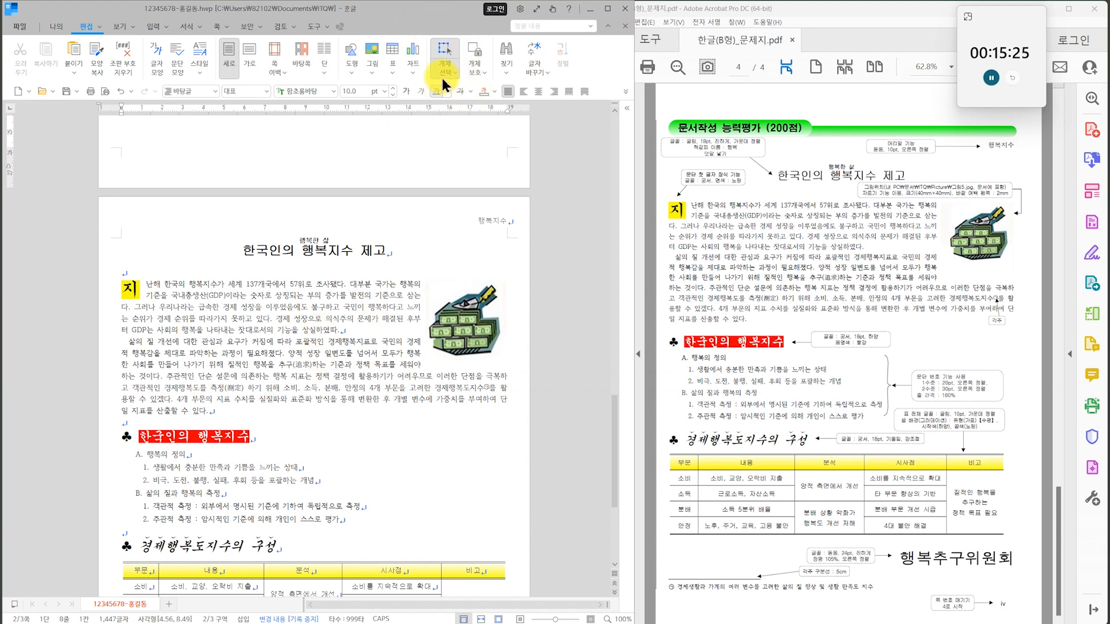
left_click(446, 49)
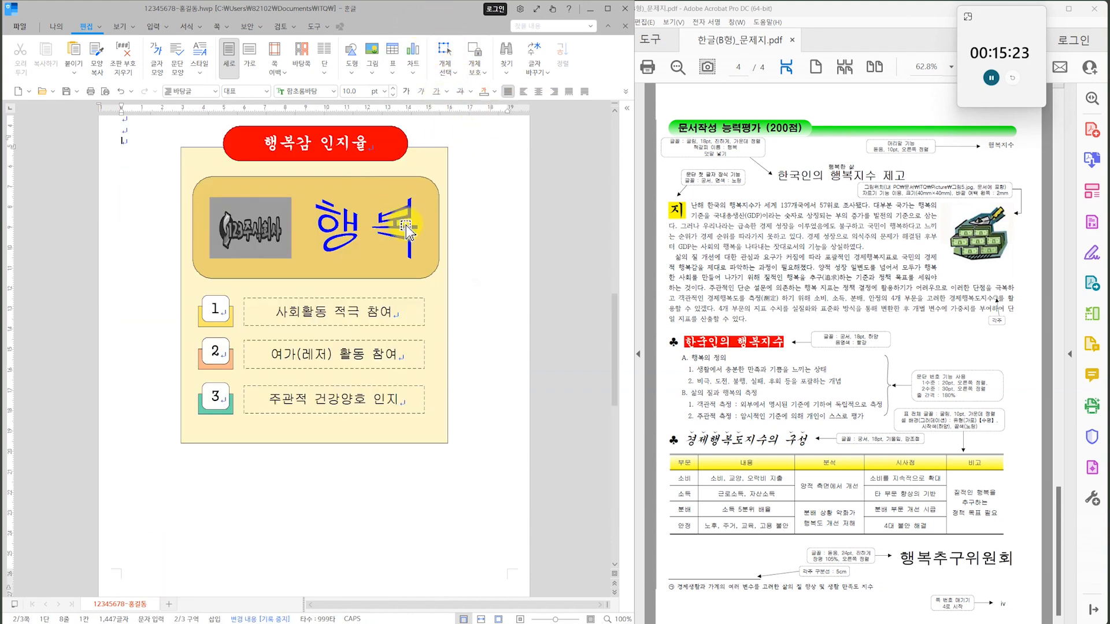
scroll(340, 313, "up", 3)
scroll(376, 265, "down", 10)
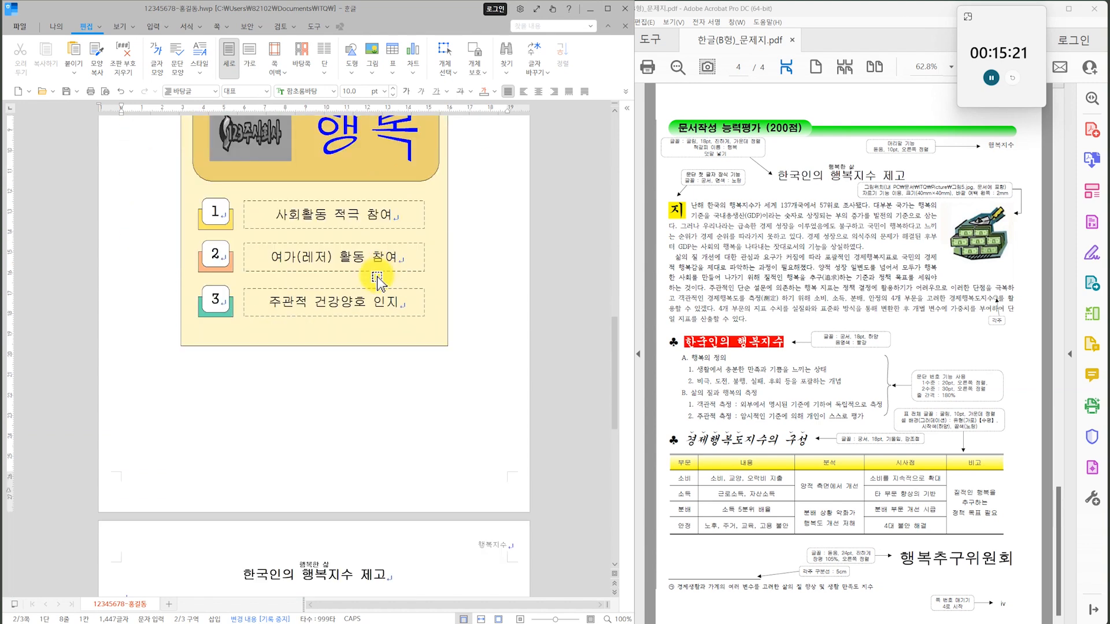
Number the pages from the 한국인의 행복지수 제고 page onward with lowercase Roman numerals (i, ii, iii), without dashes, starting at 4.
left_click(244, 232)
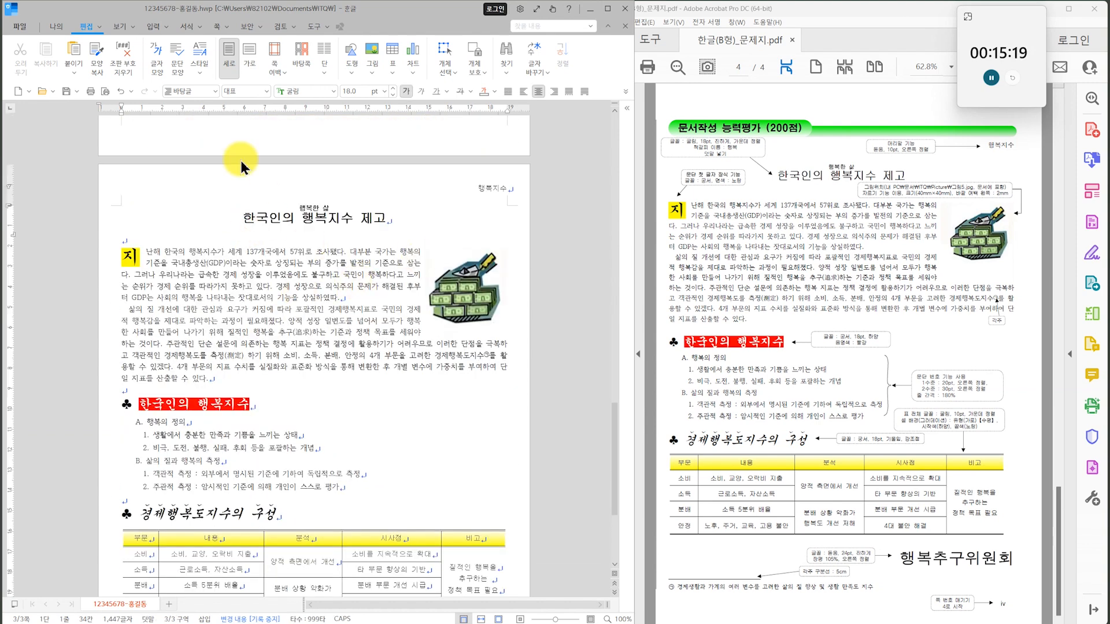
left_click(153, 27)
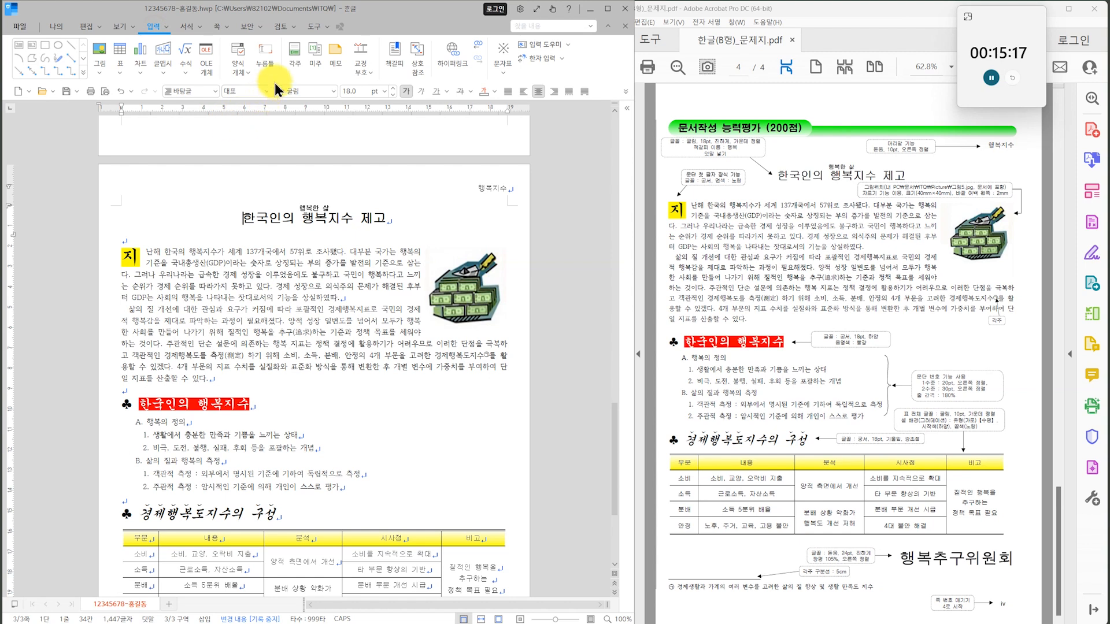
left_click(188, 29)
left_click(220, 27)
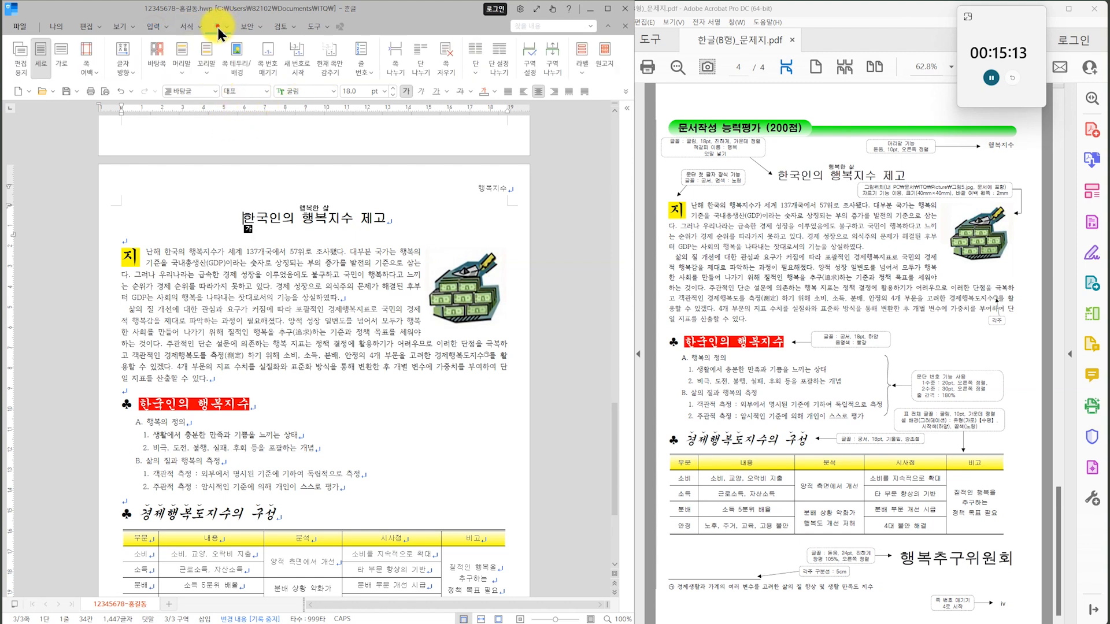
left_click(267, 66)
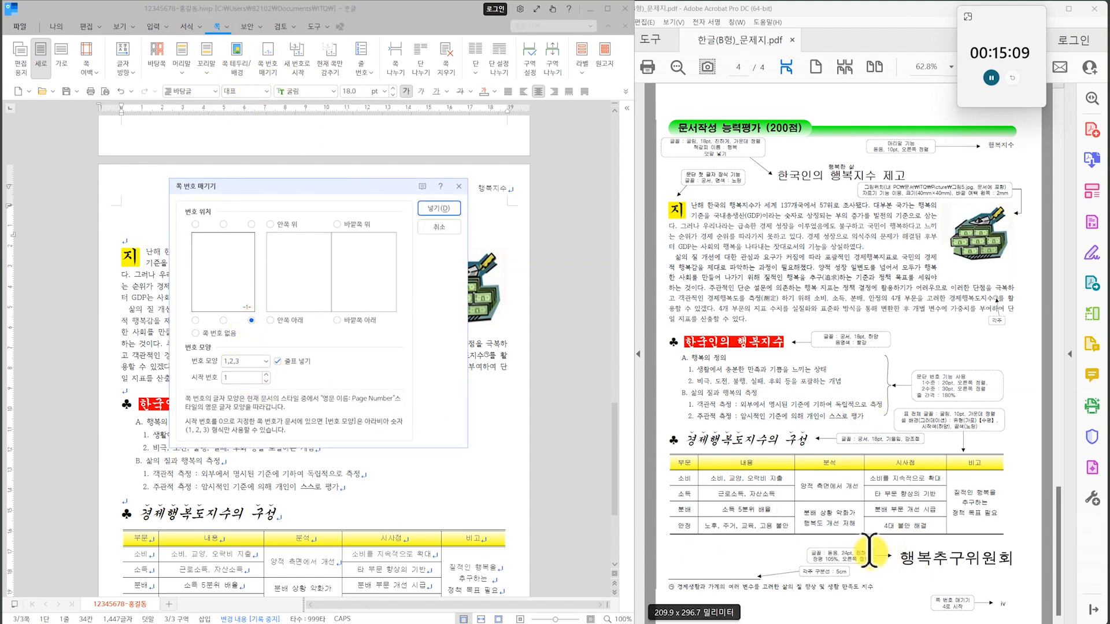
left_click(277, 362)
left_click(278, 362)
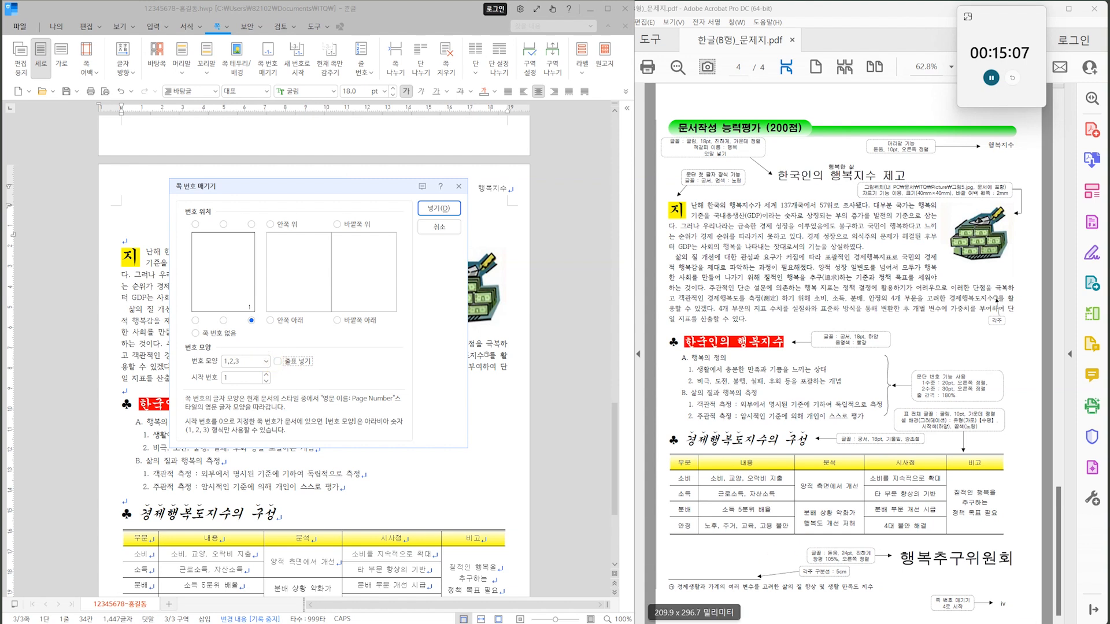
left_click(260, 366)
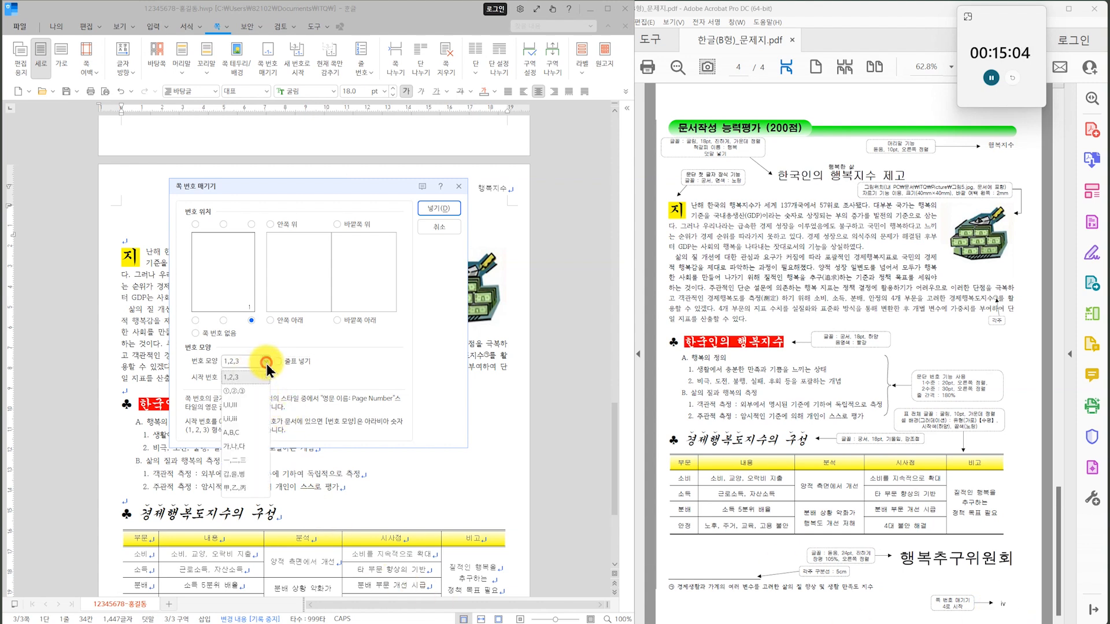
left_click(241, 421)
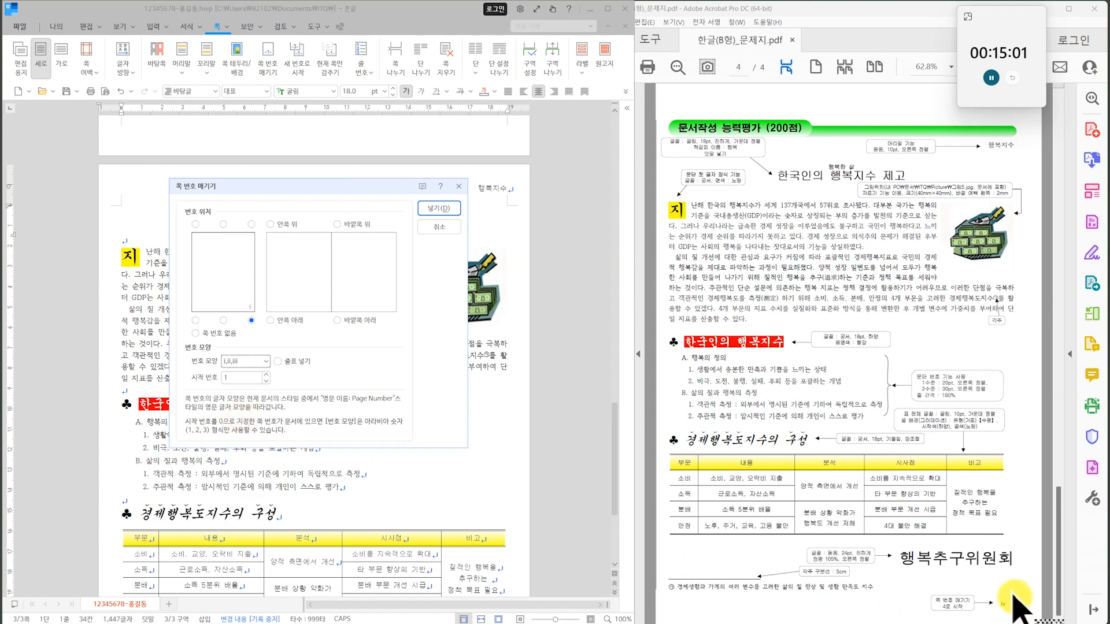
double_click(242, 378)
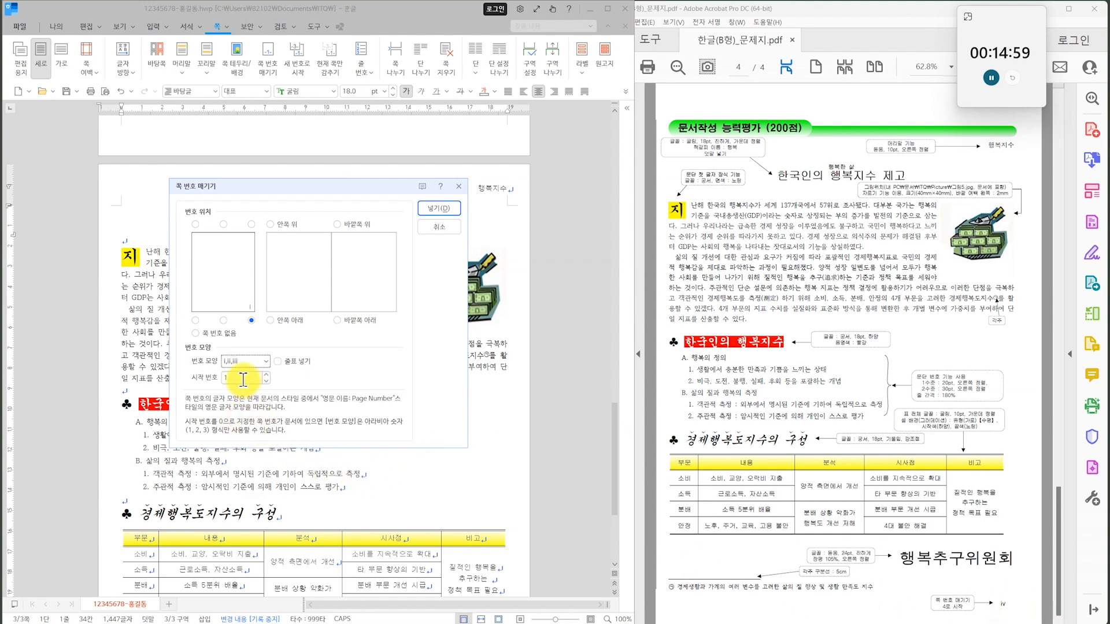
left_click(439, 208)
Check the page number at the foot of page 3 against the exam sheet and look back over the page 2 drawing.
scroll(452, 439, "down", 3)
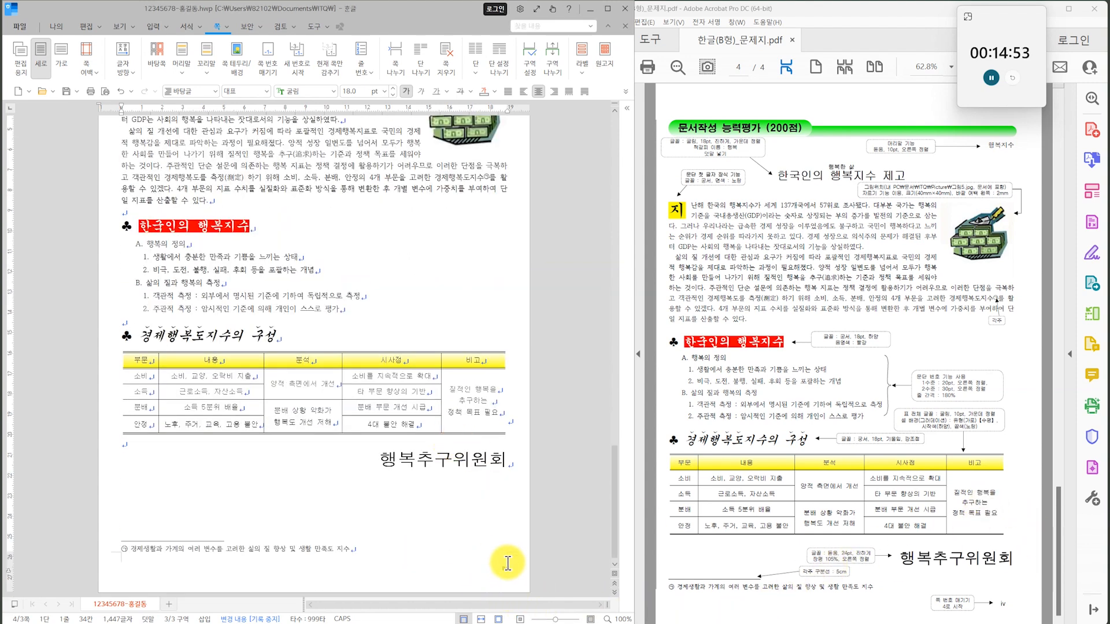
scroll(383, 285, "up", 5)
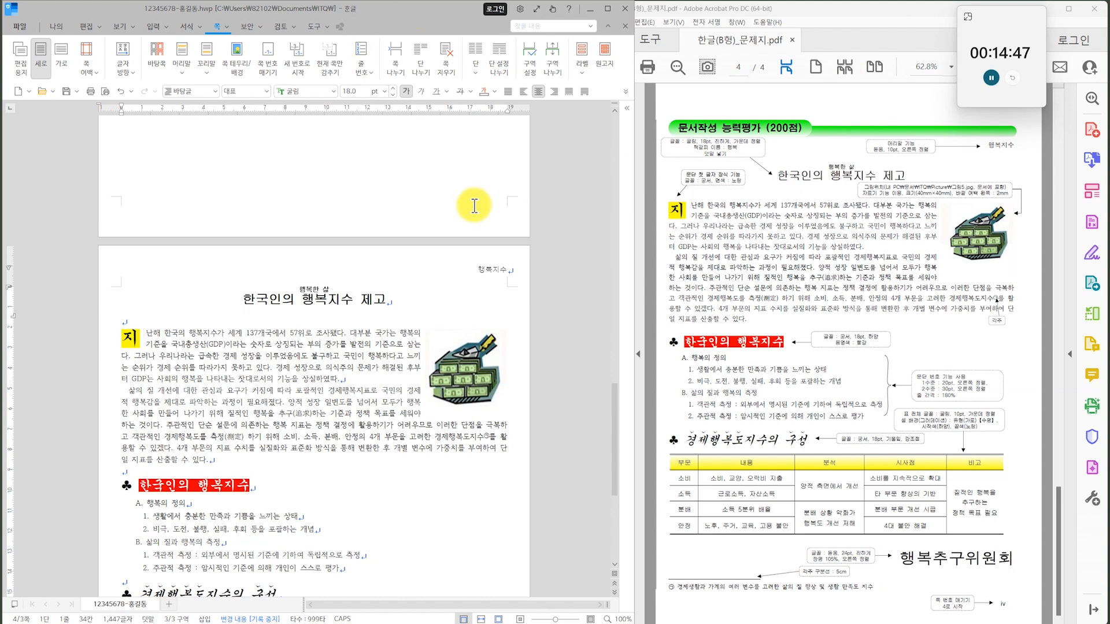
left_click(585, 222)
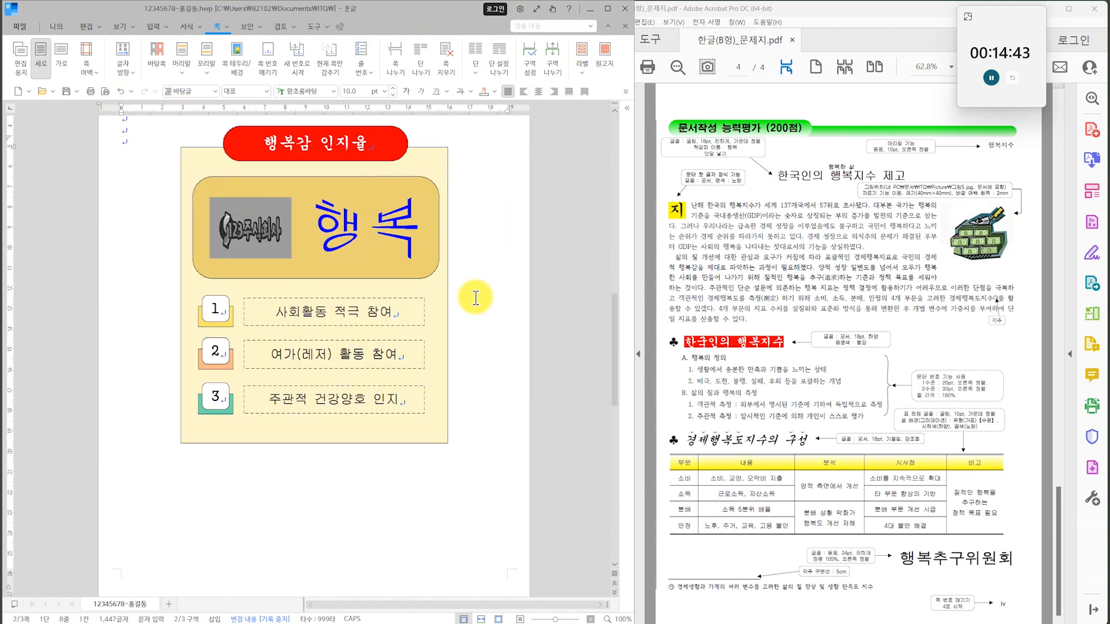
scroll(577, 335, "down", 10)
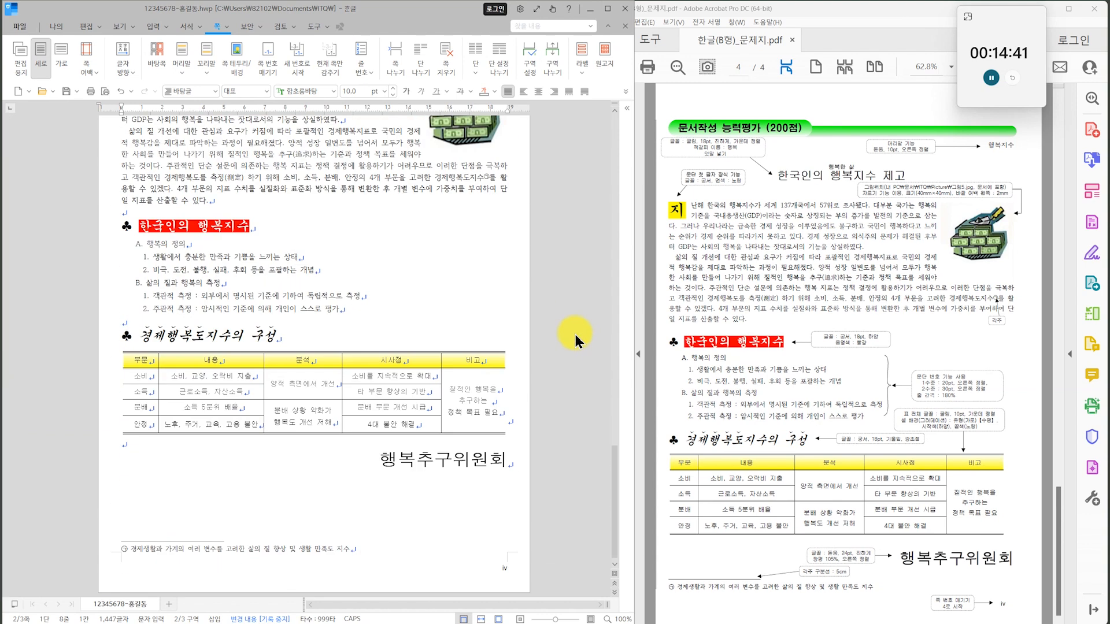